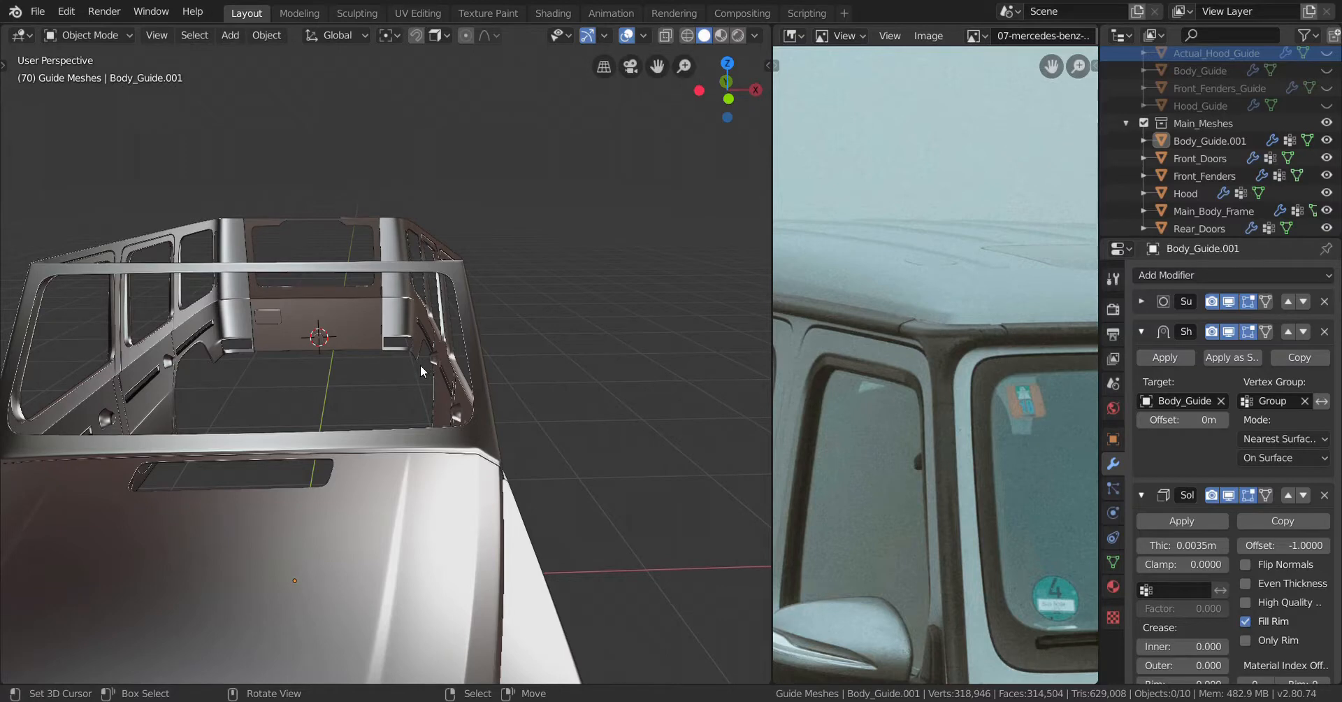
# Examine the roof edge and gutter above the windshield pillar in the front blueprint view and in the reference photo
pyautogui.press('KP_1')
pyautogui.scroll(6, 467, 312)
pyautogui.keyDown('shift'); pyautogui.moveTo(464, 361); pyautogui.dragTo(367, 377, button='middle'); pyautogui.keyUp('shift')
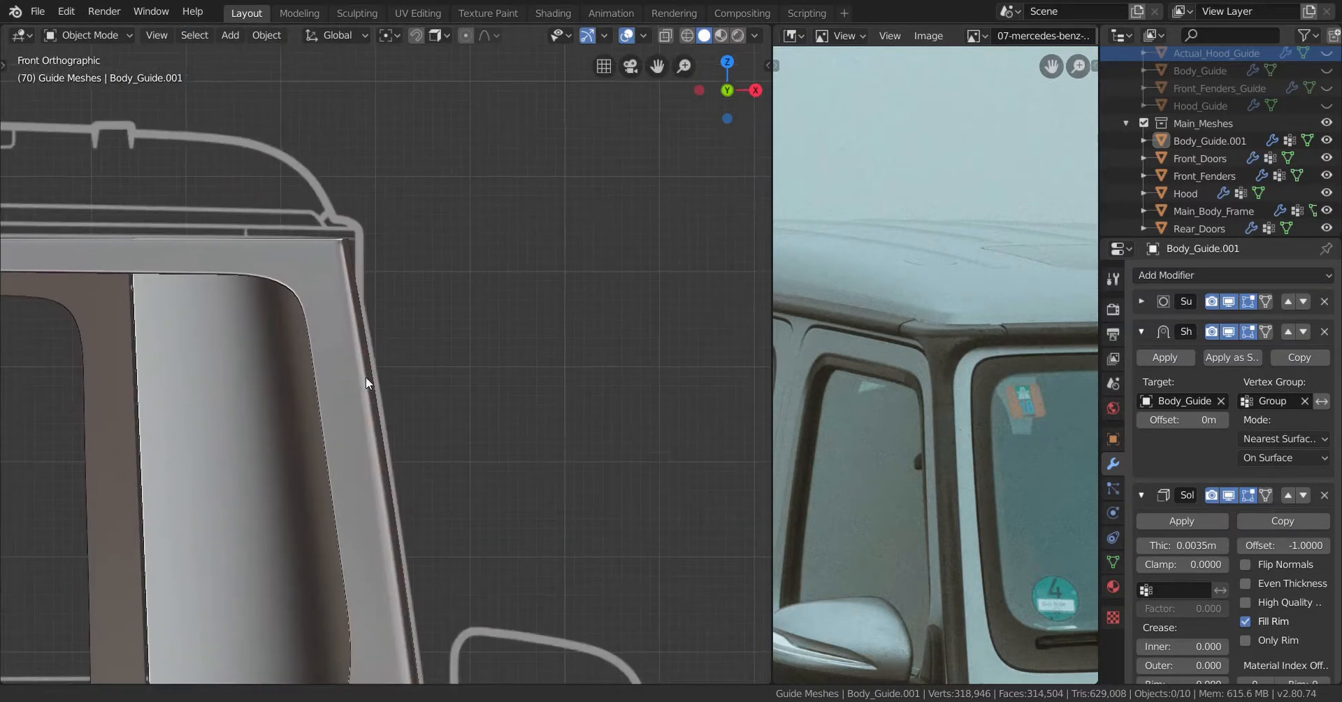
pyautogui.scroll(-4, 830, 314)
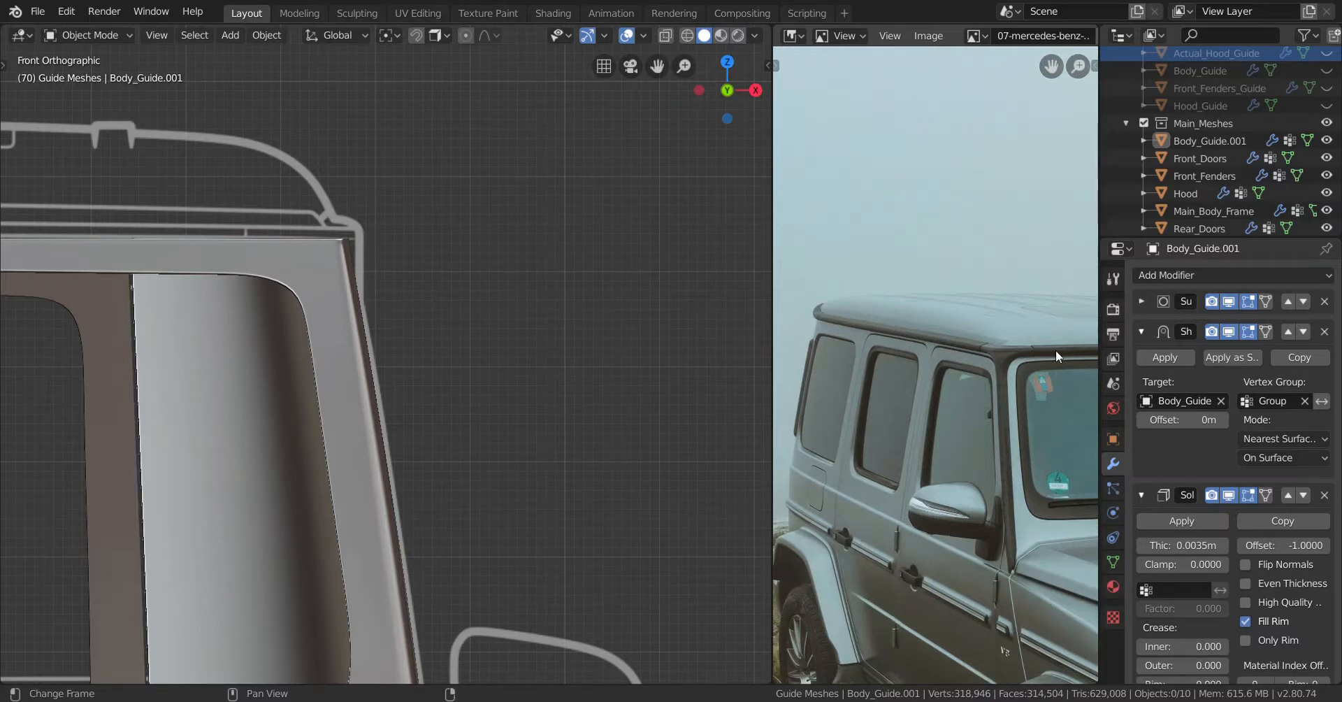
pyautogui.moveTo(1060, 375); pyautogui.dragTo(980, 297, button='middle')
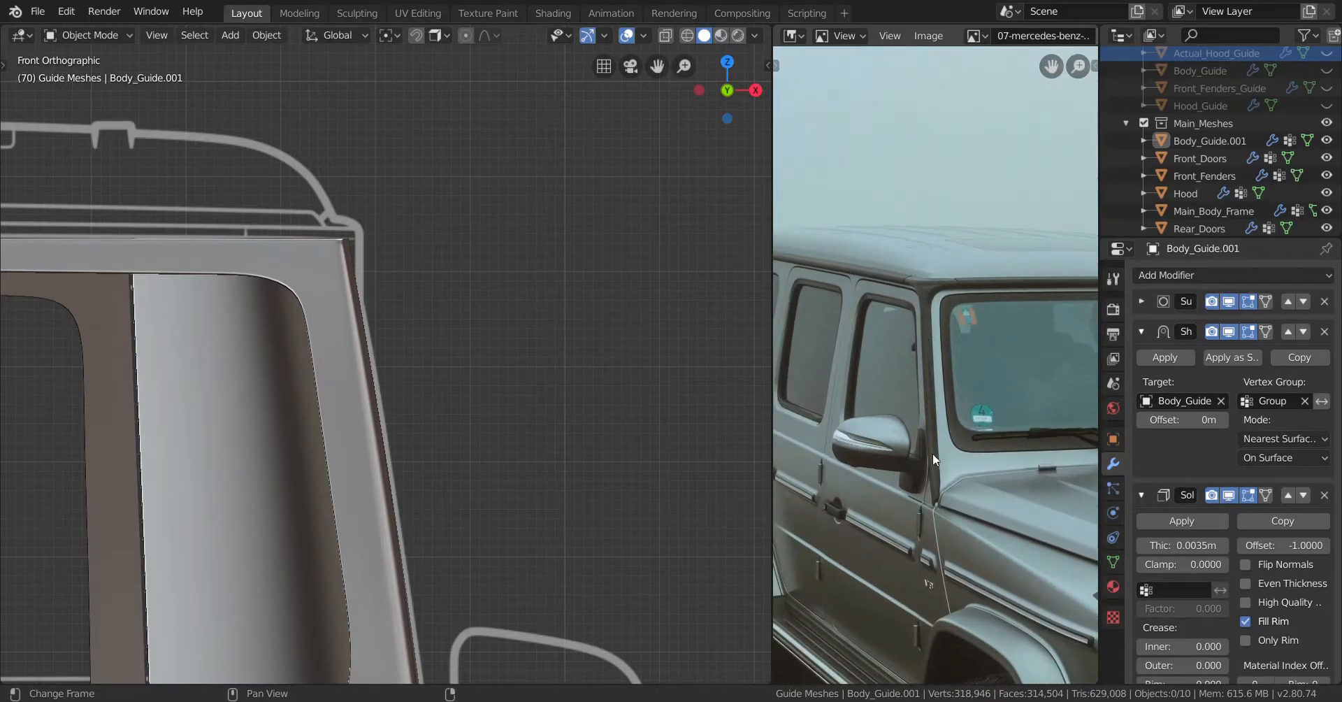
pyautogui.scroll(3, 946, 472)
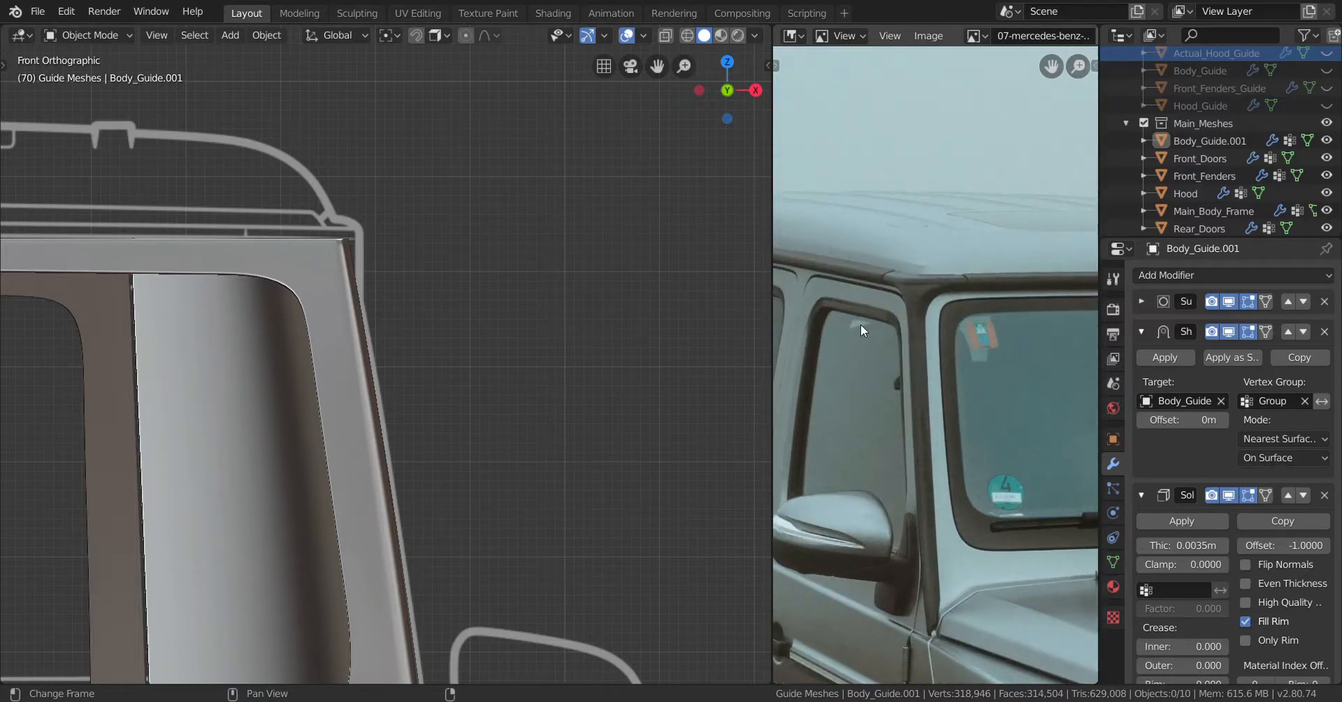
pyautogui.scroll(-3, 862, 325)
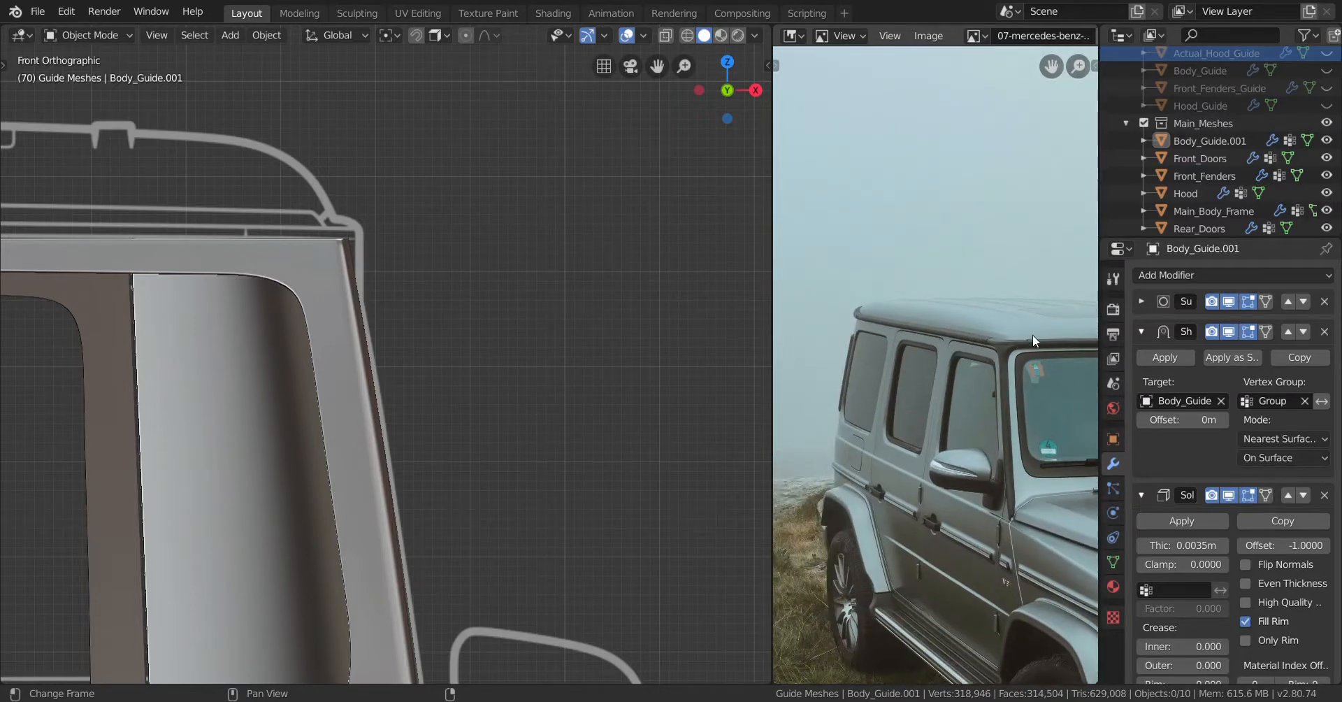
pyautogui.scroll(5, 909, 354)
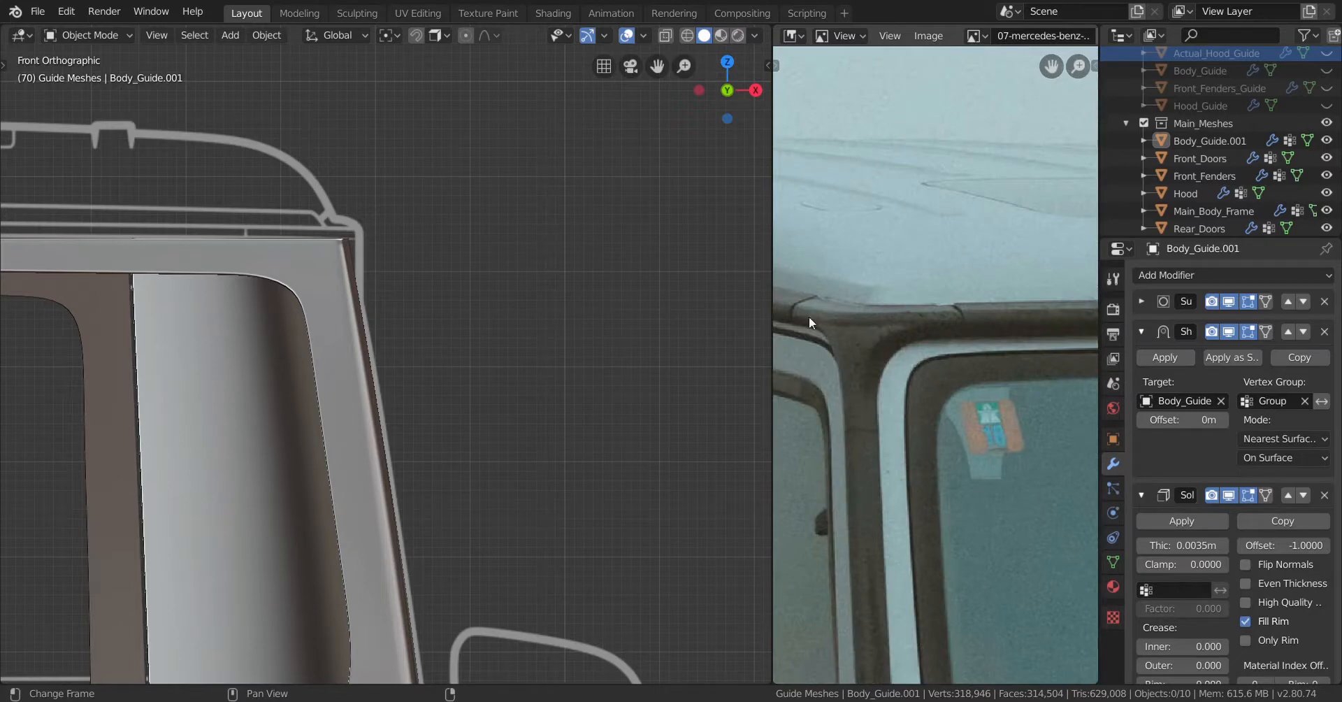
pyautogui.scroll(-4, 808, 316)
pyautogui.scroll(2, 894, 371)
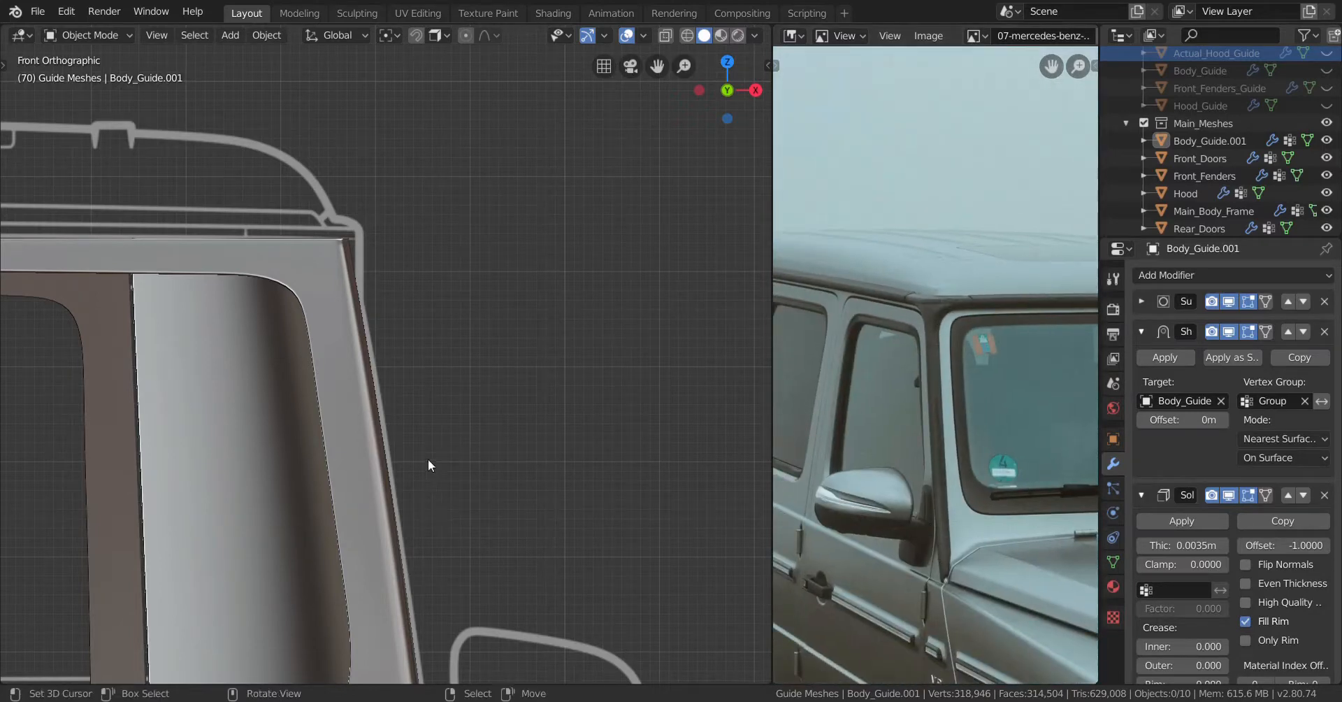
pyautogui.scroll(1, 412, 419)
pyautogui.keyDown('shift'); pyautogui.moveTo(381, 363); pyautogui.dragTo(587, 404, button='middle'); pyautogui.keyUp('shift')
pyautogui.scroll(2, 579, 383)
pyautogui.scroll(-3, 579, 385)
pyautogui.keyDown('shift'); pyautogui.moveTo(556, 362); pyautogui.dragTo(442, 413, button='middle'); pyautogui.keyUp('shift')
pyautogui.scroll(4, 441, 413)
pyautogui.scroll(-8, 427, 383)
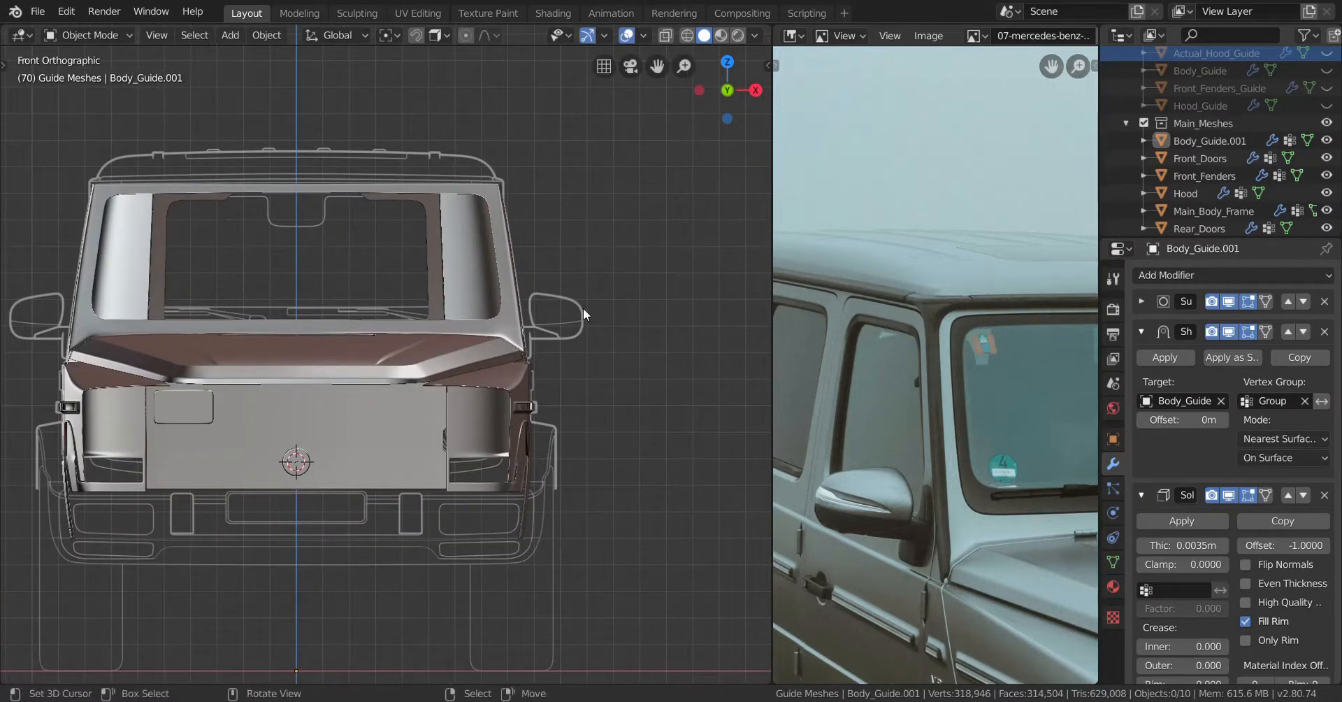
# Snap the 3D cursor to the world origin
pyautogui.hotkey('ctrl', 'a')
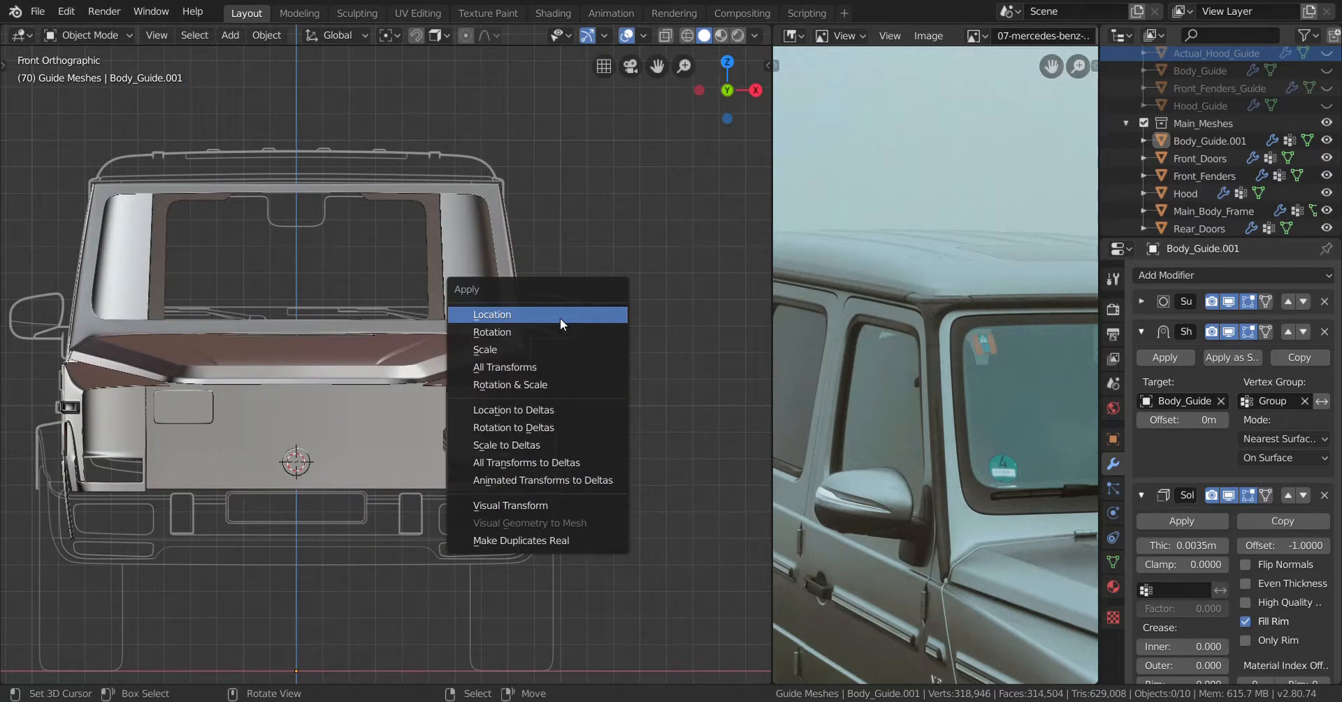
pyautogui.click(552, 318)
pyautogui.scroll(1, 532, 321)
pyautogui.hotkey('shift', 's')
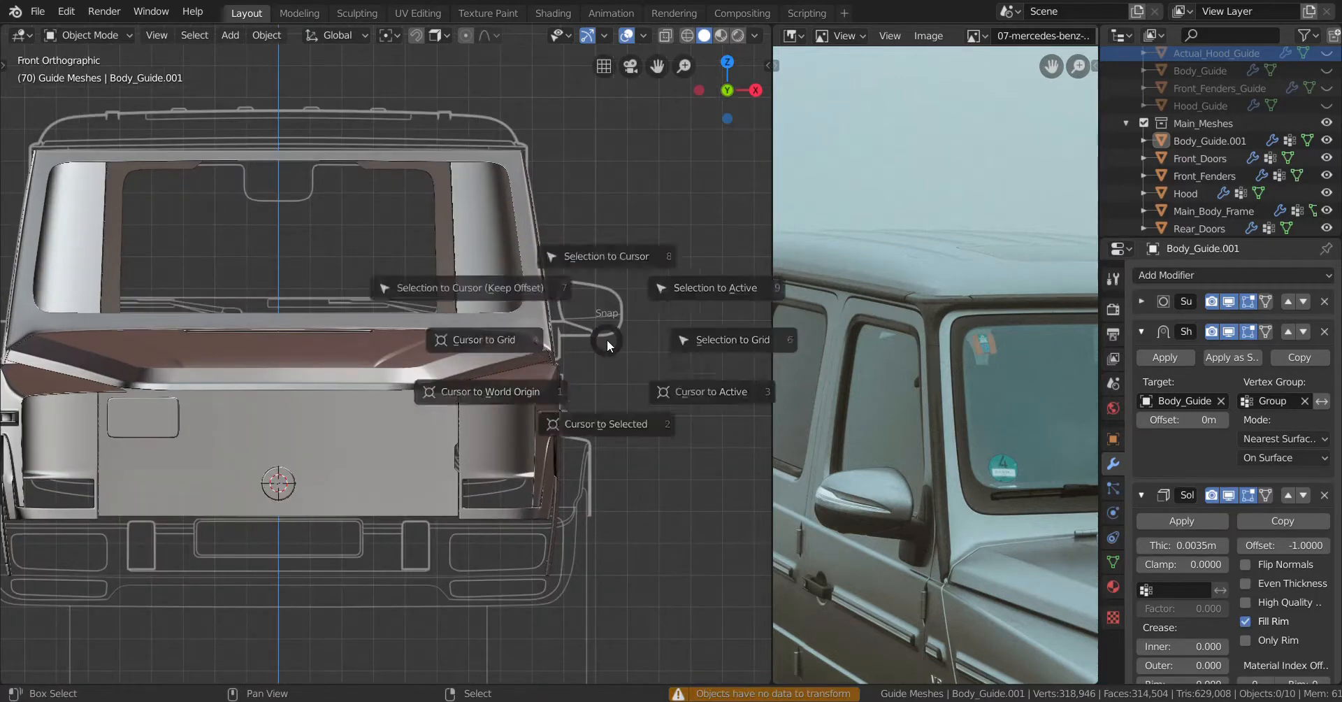
pyautogui.click(469, 400)
# Add a plane at the 3D cursor and raise it along Z to the height of the car body
pyautogui.scroll(-2, 513, 380)
pyautogui.scroll(-5, 513, 380)
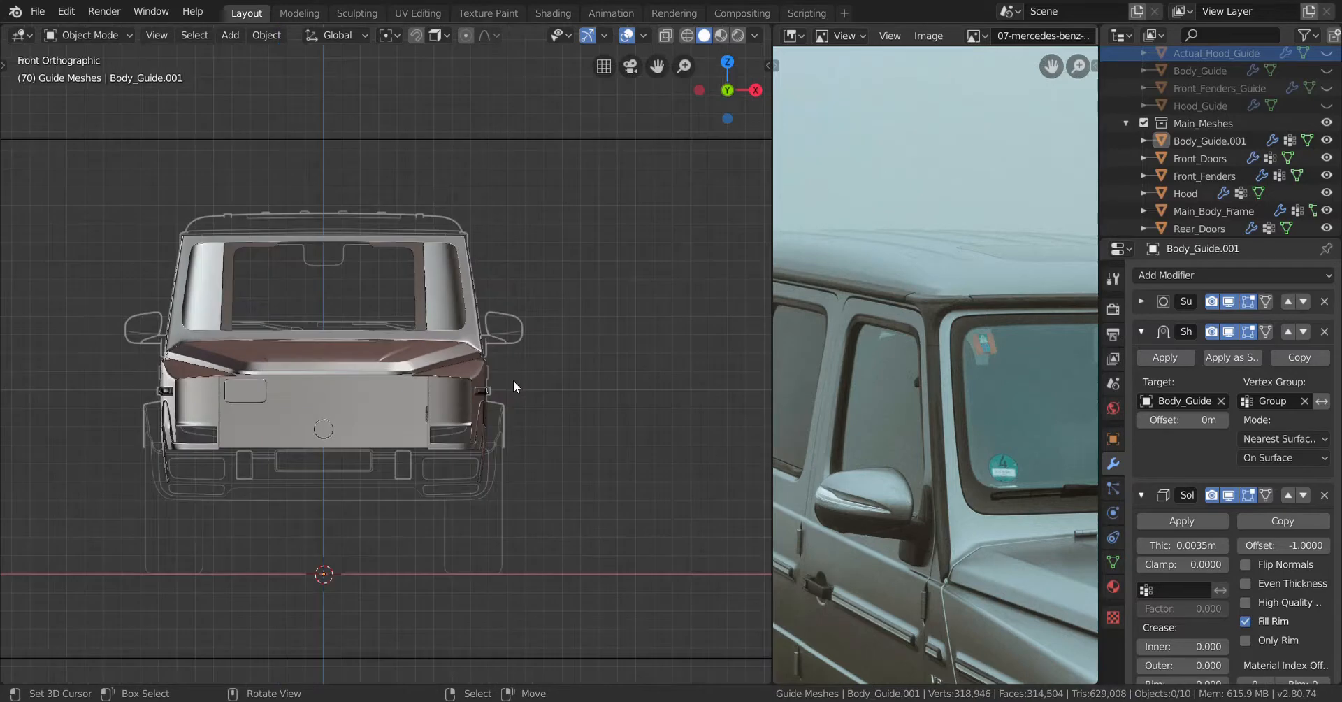
pyautogui.scroll(3, 474, 485)
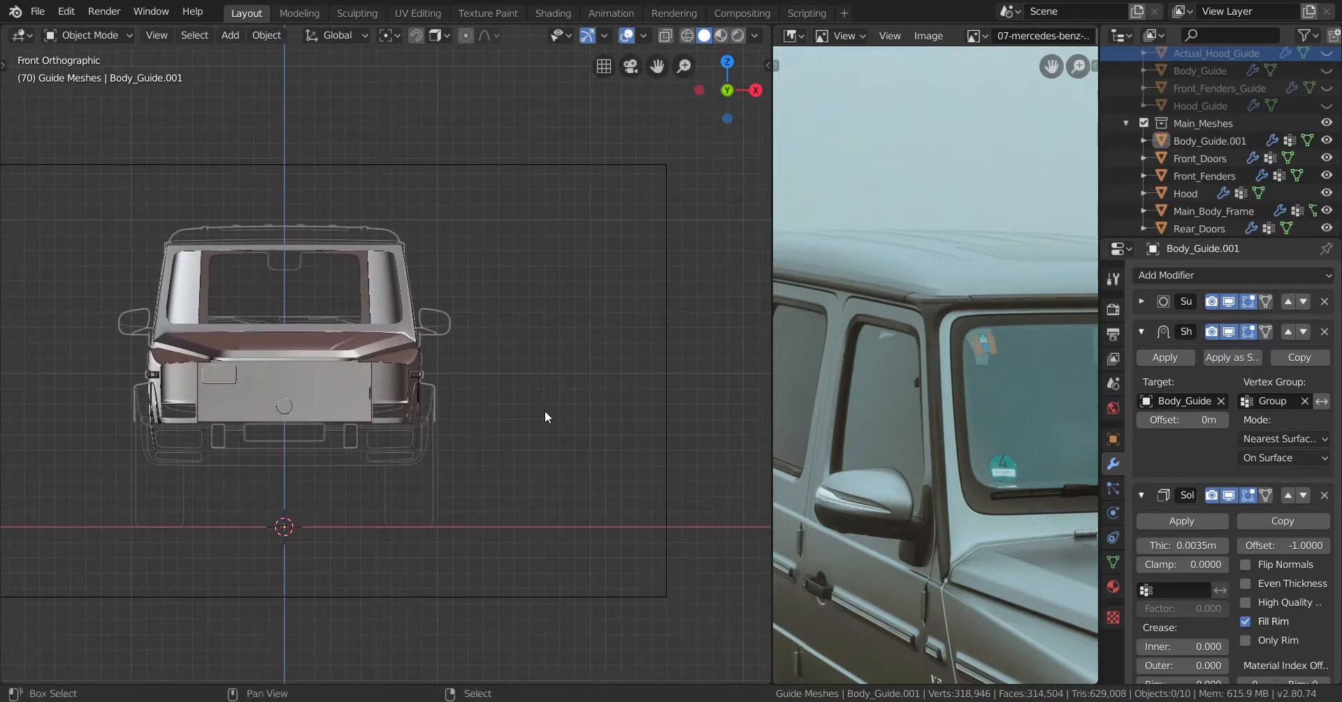
pyautogui.hotkey('shift', 'a')
pyautogui.moveTo(580, 315)
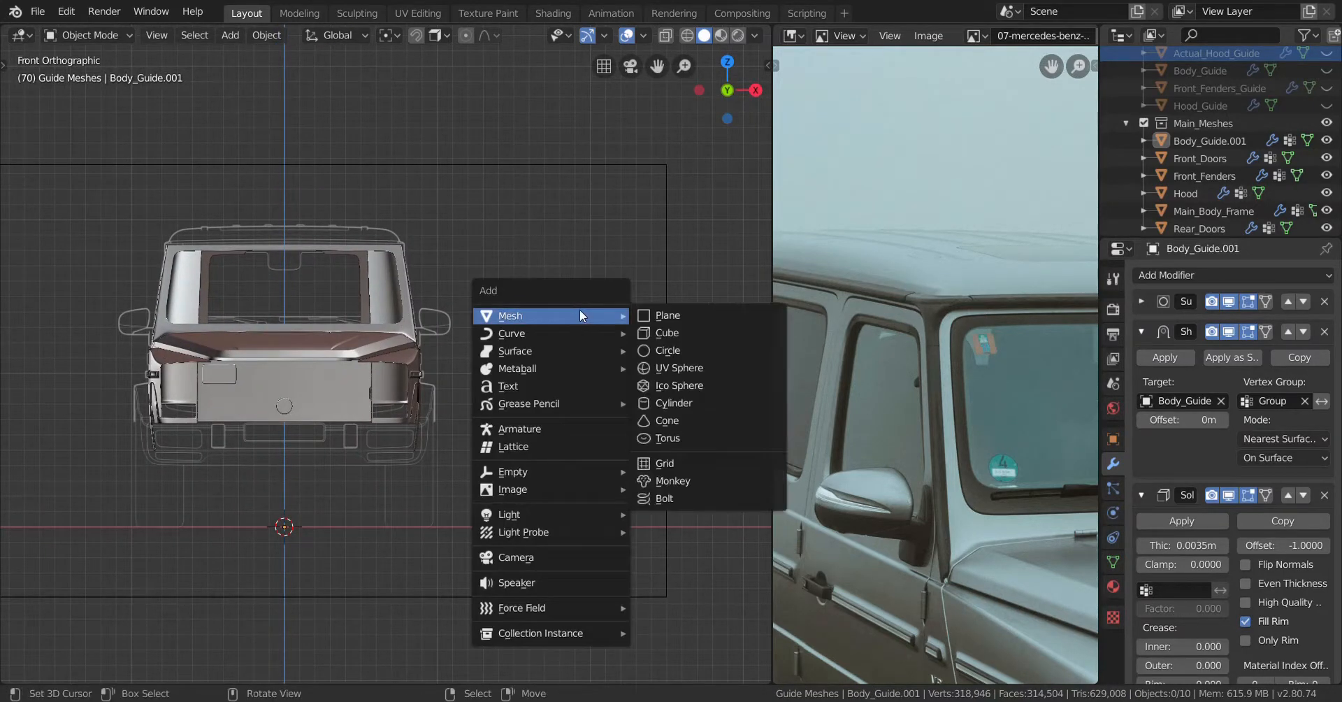
pyautogui.click(677, 317)
pyautogui.scroll(-2, 427, 459)
pyautogui.scroll(1, 391, 457)
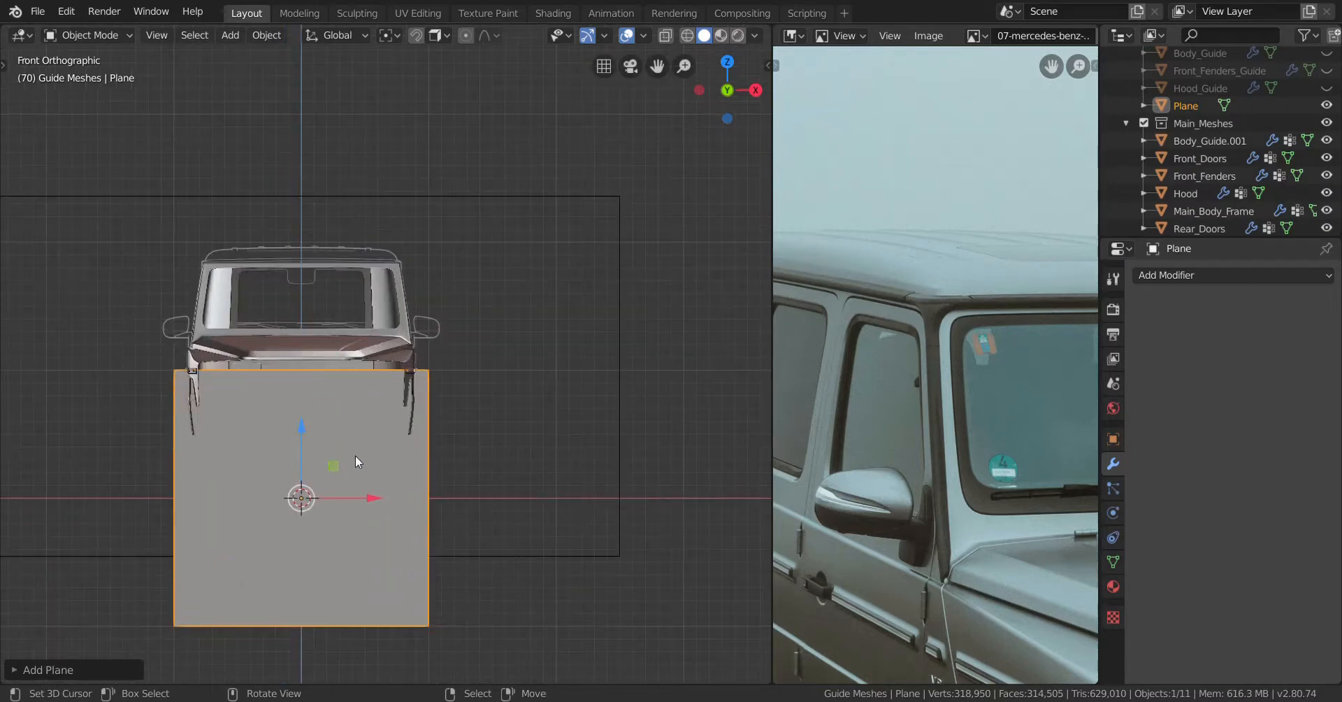
pyautogui.moveTo(303, 435); pyautogui.dragTo(304, 259)
pyautogui.scroll(3, 307, 307)
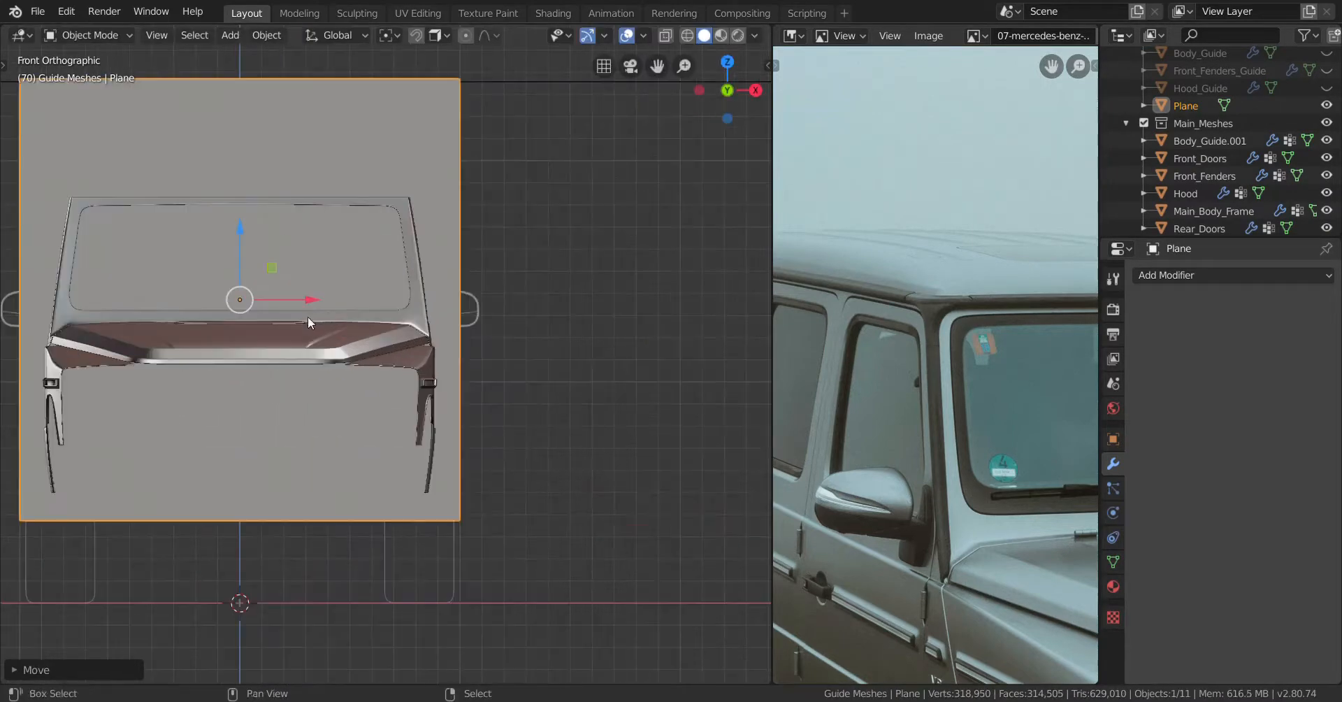
# Add a centred vertical loop cut through the plane in Edit Mode
pyautogui.keyDown('shift'); pyautogui.moveTo(309, 318); pyautogui.dragTo(487, 363, button='middle'); pyautogui.keyUp('shift')
pyautogui.press('Tab')
pyautogui.scroll(-3, 498, 374)
pyautogui.hotkey('ctrl', 'r')
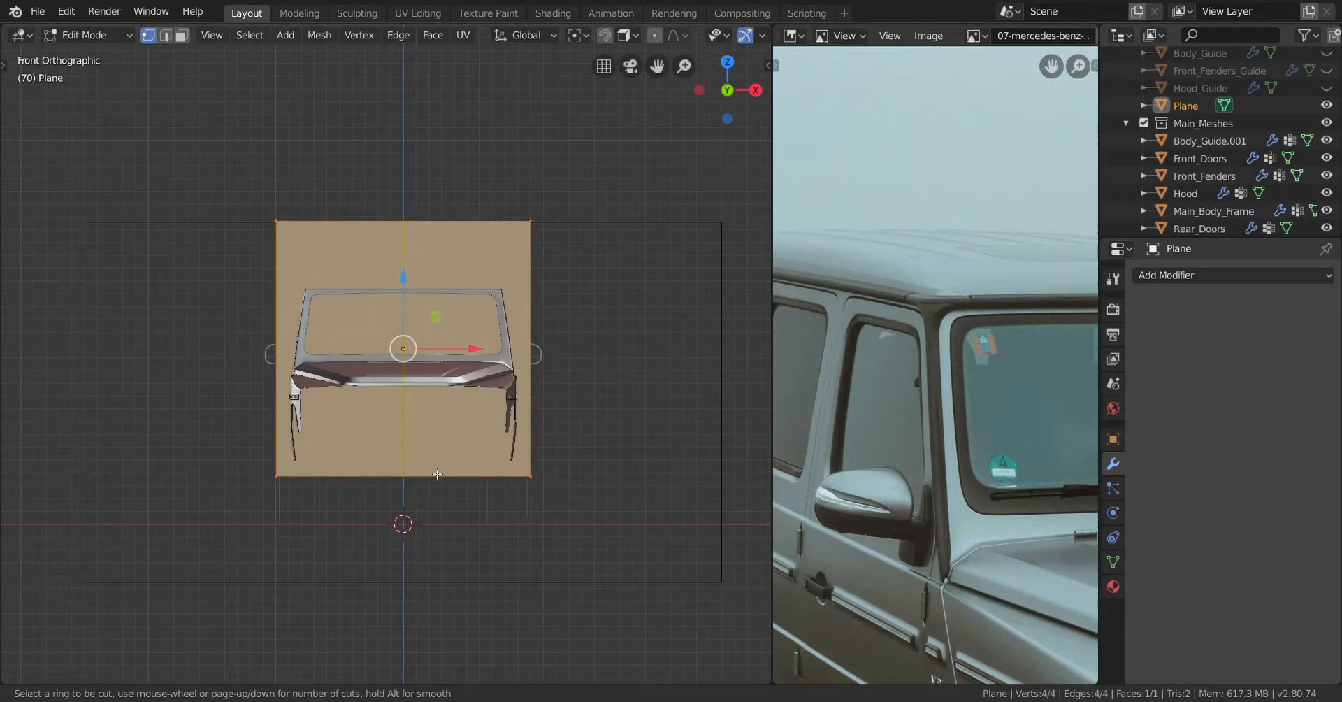
pyautogui.click(437, 475)
pyautogui.rightClick(437, 475)
pyautogui.press('x')
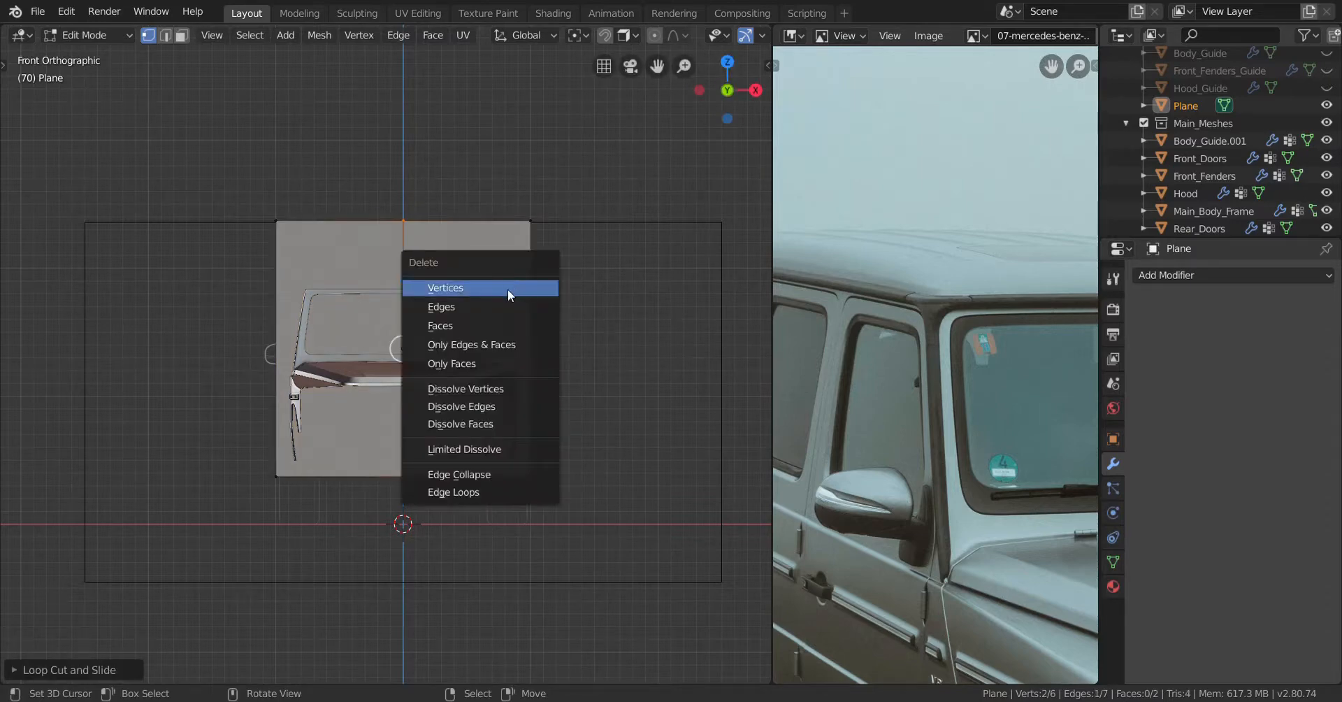
pyautogui.click(508, 290)
pyautogui.hotkey('ctrl', 'z')
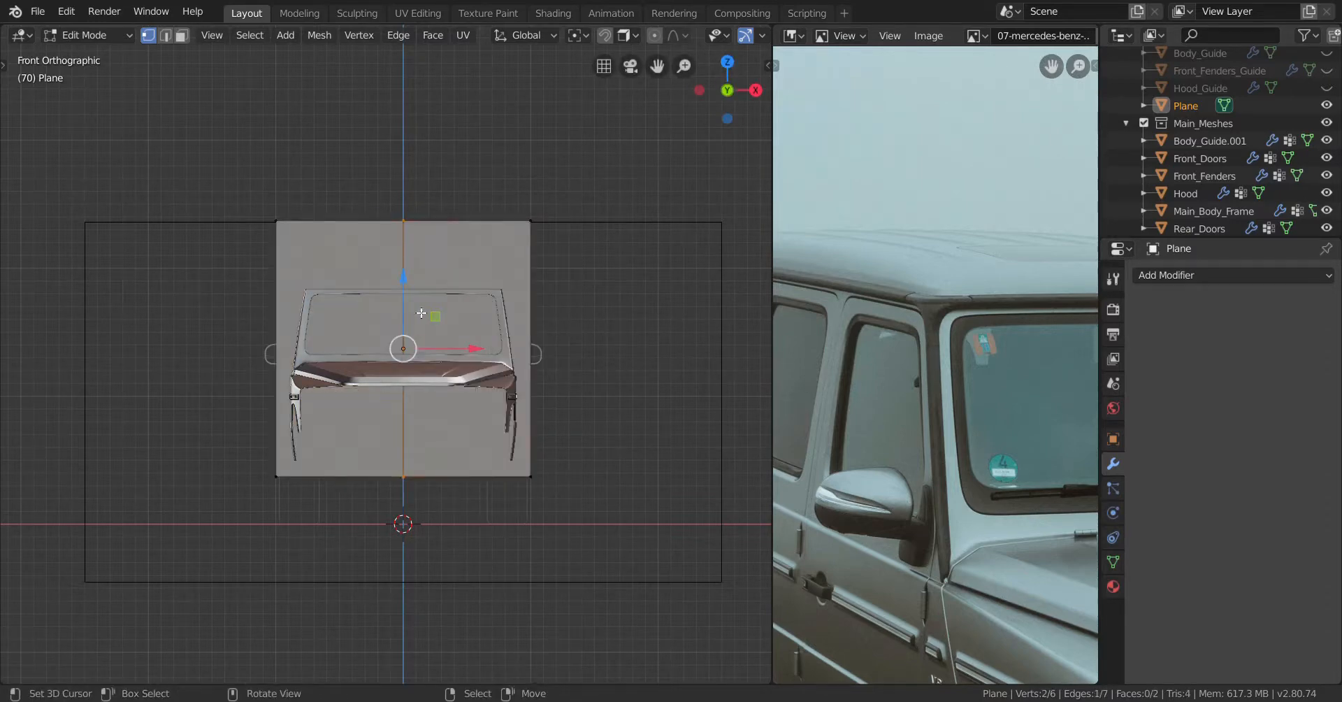
# Delete the vertices of the plane's centre loop and of its left edge, keeping only the right vertical edge
pyautogui.scroll(2, 392, 335)
pyautogui.press('x')
pyautogui.click(443, 311)
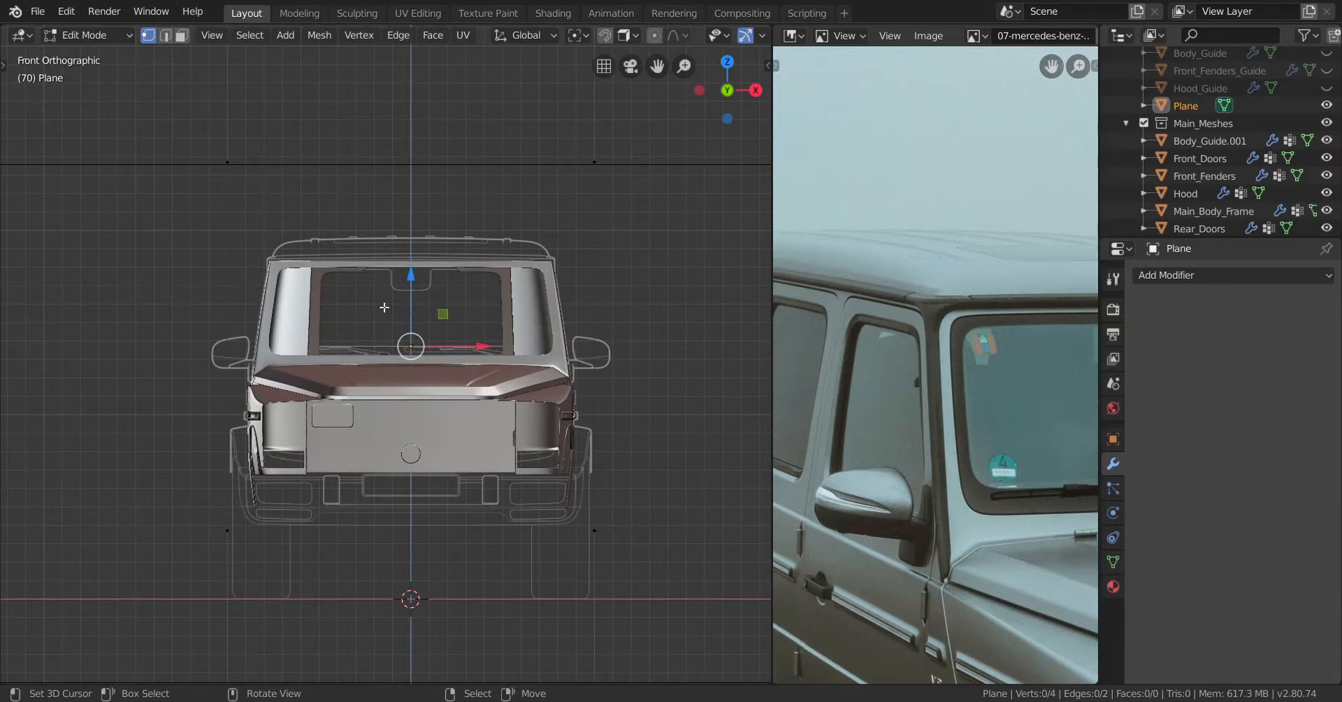
pyautogui.keyDown('alt'); pyautogui.click(229, 262); pyautogui.keyUp('alt')
pyautogui.press('x')
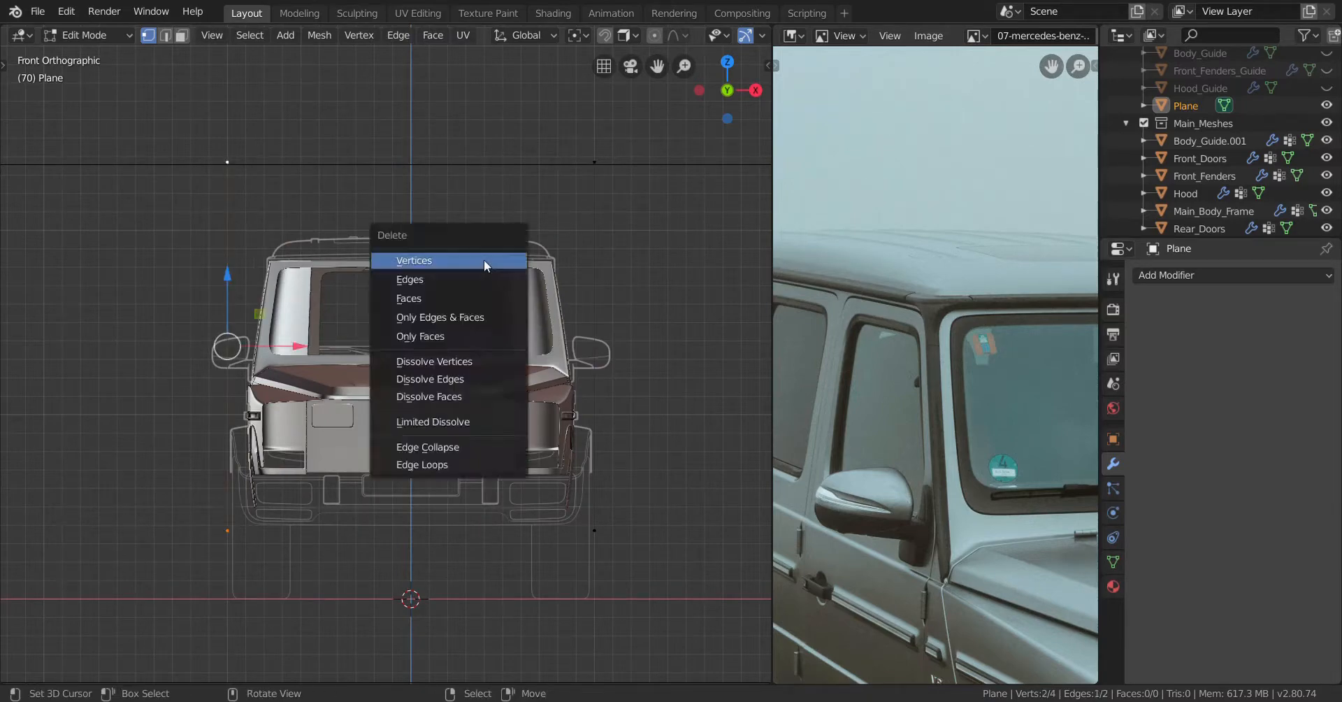
pyautogui.click(482, 260)
# Move the remaining vertical edge inward along X to the outer side of the roof gutter in the front blueprint
pyautogui.scroll(3, 371, 348)
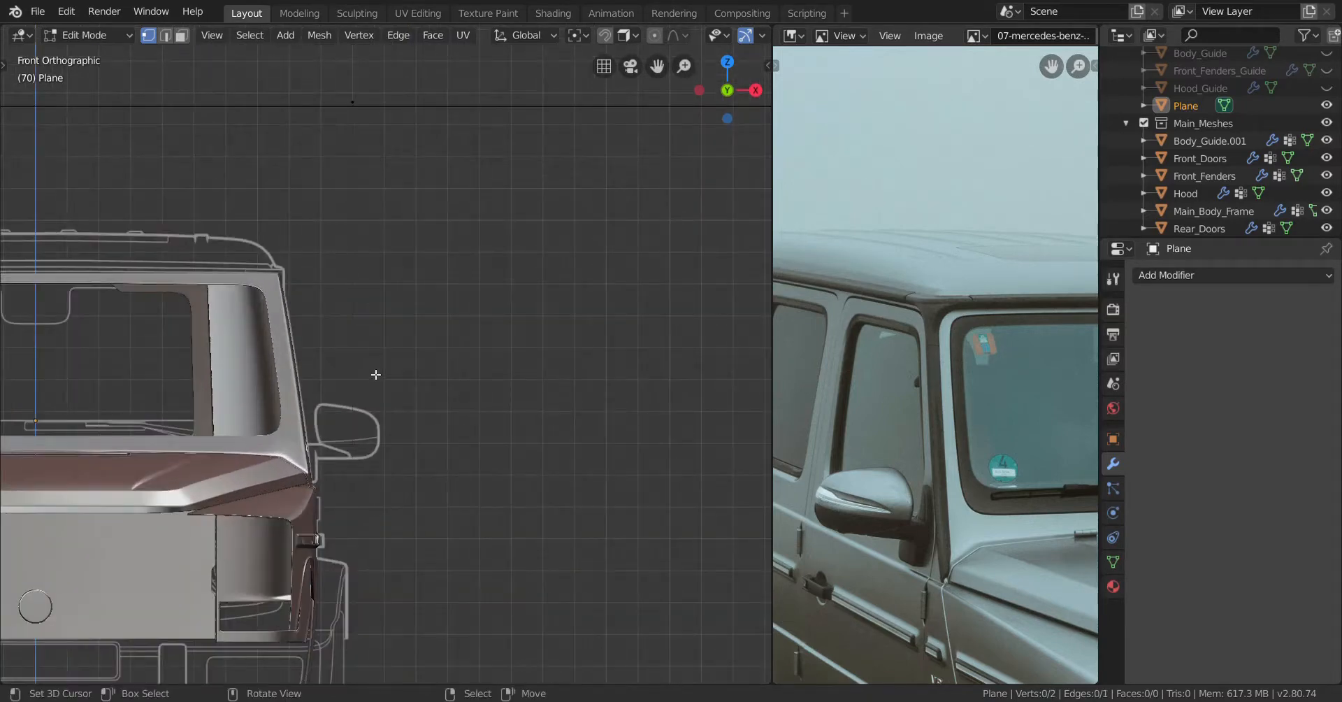
pyautogui.press('g')
pyautogui.press('x')
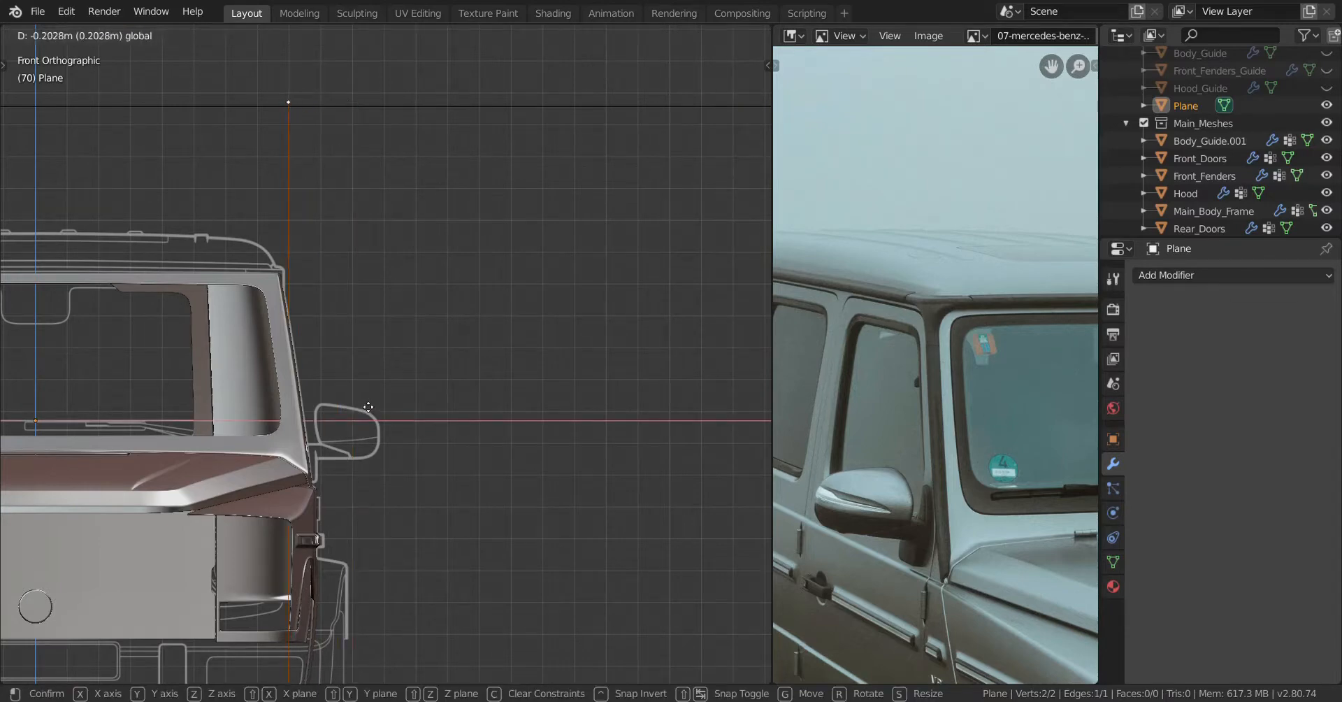
pyautogui.click(328, 390)
# Raise the edge's lower vertex along Z to just below the roof corner
pyautogui.scroll(-3, 328, 390)
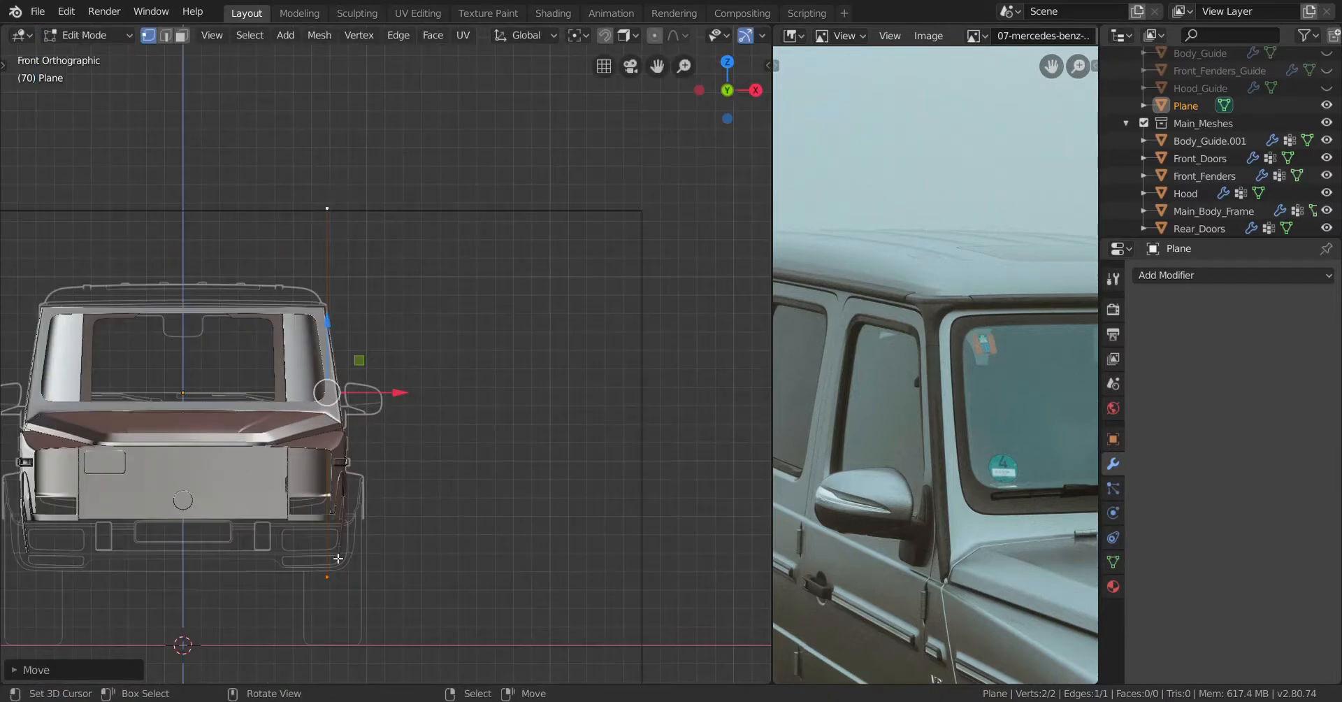
pyautogui.click(326, 577)
pyautogui.moveTo(338, 510); pyautogui.dragTo(378, 283)
# Lower the edge's upper vertex about 0.53 m along Z to the top of the gutter's vertical side
pyautogui.scroll(8, 377, 283)
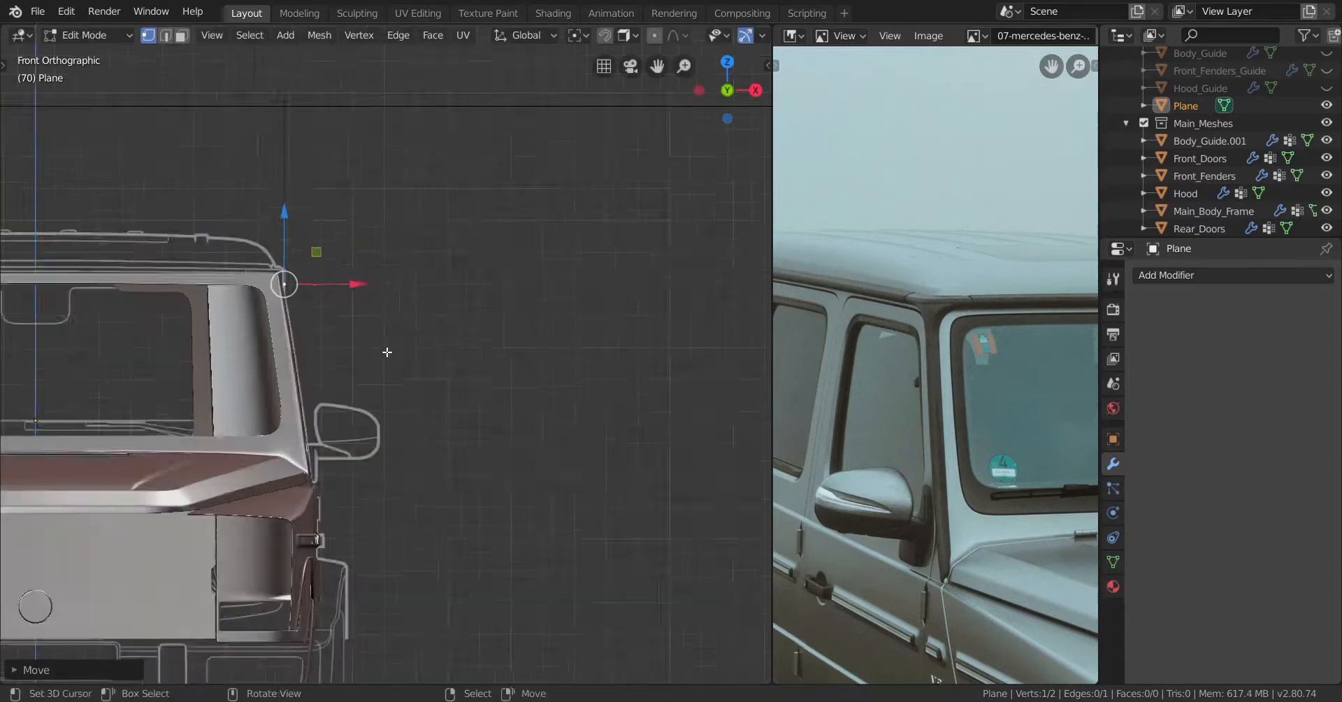
pyautogui.keyDown('shift'); pyautogui.moveTo(369, 364); pyautogui.dragTo(359, 424, button='middle'); pyautogui.keyUp('shift')
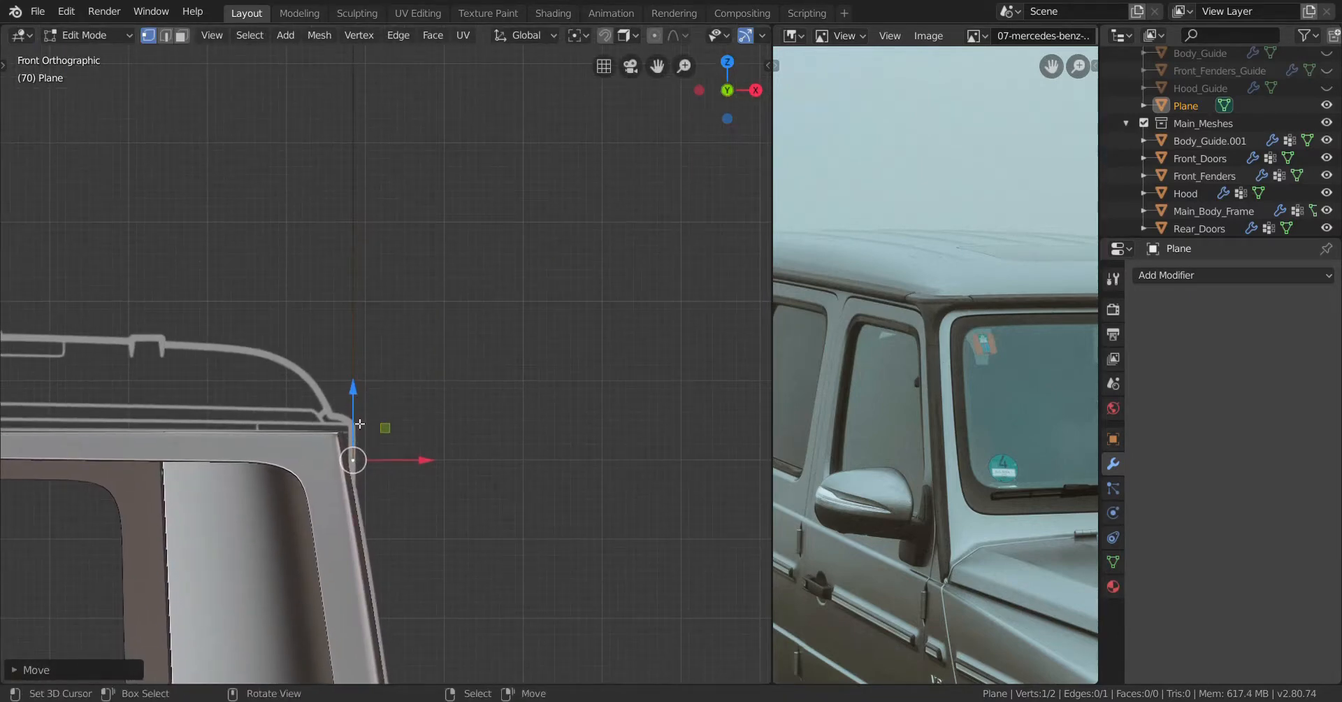
pyautogui.scroll(-1, 369, 119)
pyautogui.keyDown('shift'); pyautogui.moveTo(373, 158); pyautogui.dragTo(360, 204, button='middle'); pyautogui.keyUp('shift')
pyautogui.rightClick(352, 129)
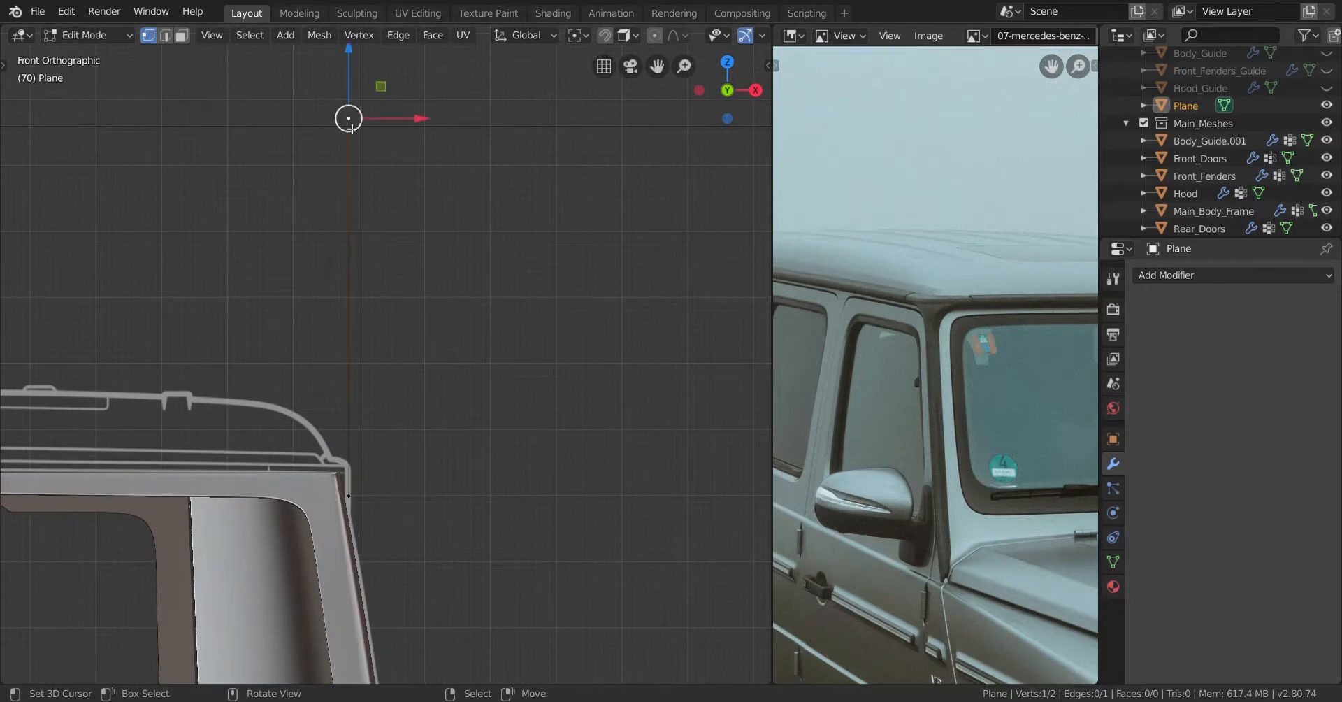
pyautogui.moveTo(355, 66); pyautogui.dragTo(362, 263)
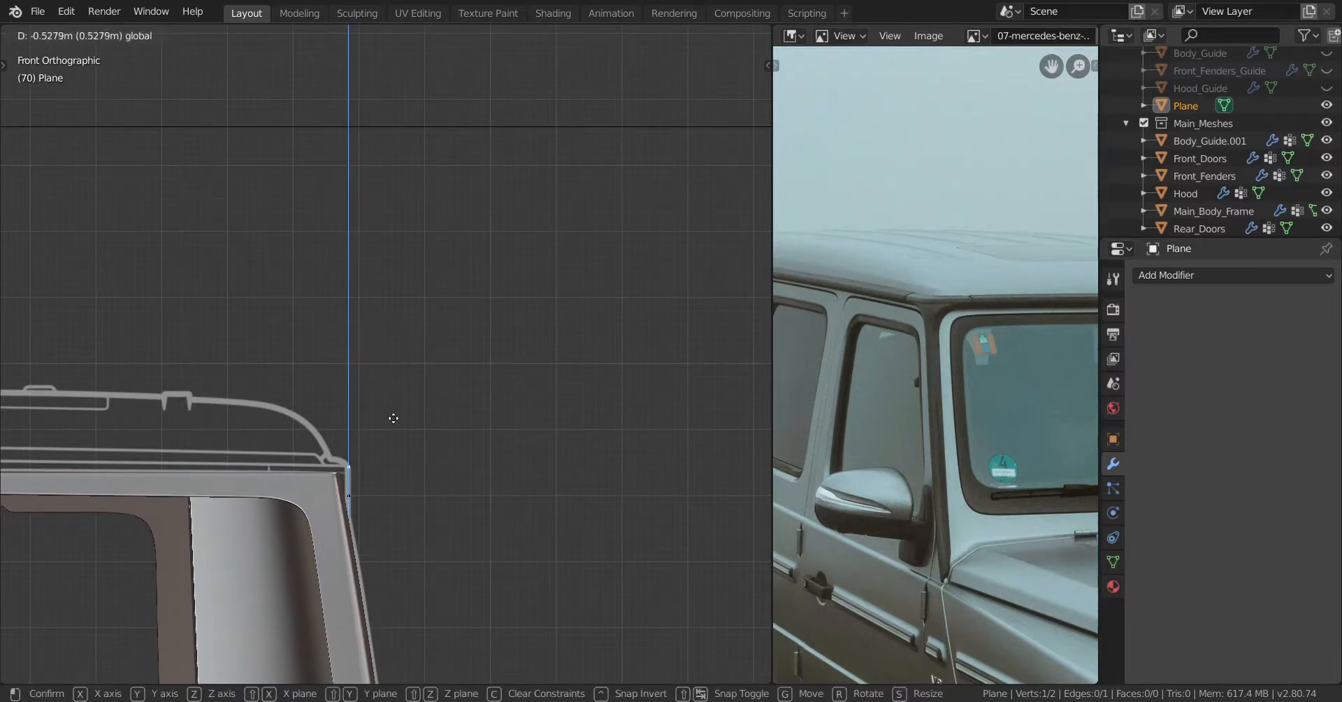
pyautogui.moveTo(400, 442); pyautogui.dragTo(399, 443)
# Select both vertices of the short edge and shift them slightly outward along X onto the gutter's outer line
pyautogui.scroll(5, 417, 308)
pyautogui.keyDown('shift'); pyautogui.moveTo(399, 453); pyautogui.dragTo(413, 329, button='middle'); pyautogui.keyUp('shift')
pyautogui.keyDown('shift'); pyautogui.rightClick(358, 341); pyautogui.keyUp('shift')
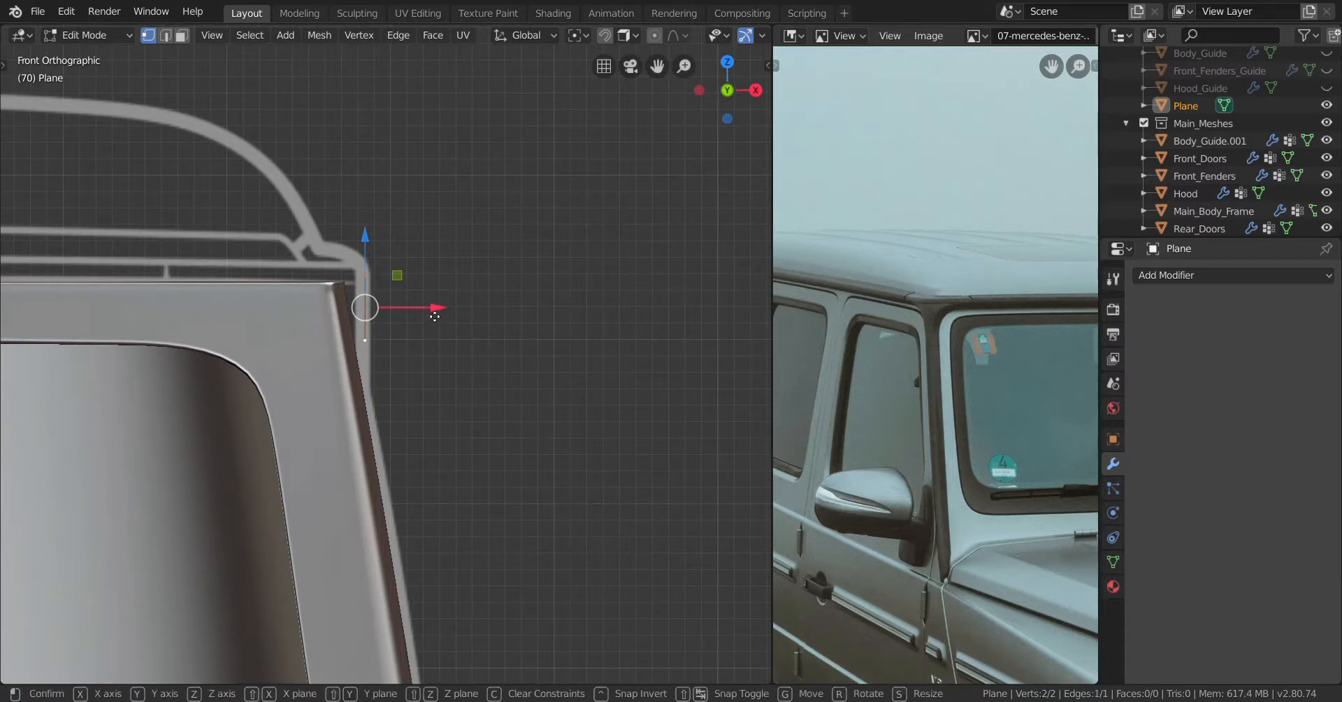
pyautogui.press('g')
pyautogui.press('x')
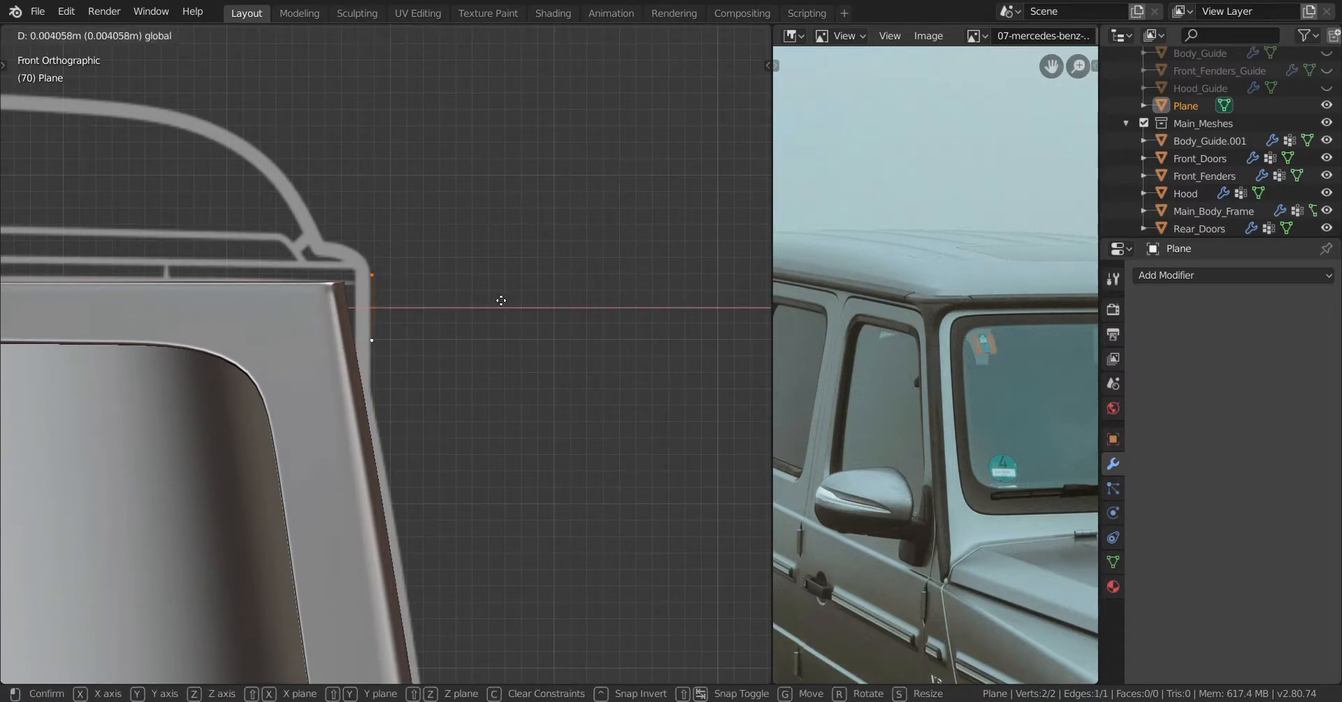
pyautogui.click(489, 306)
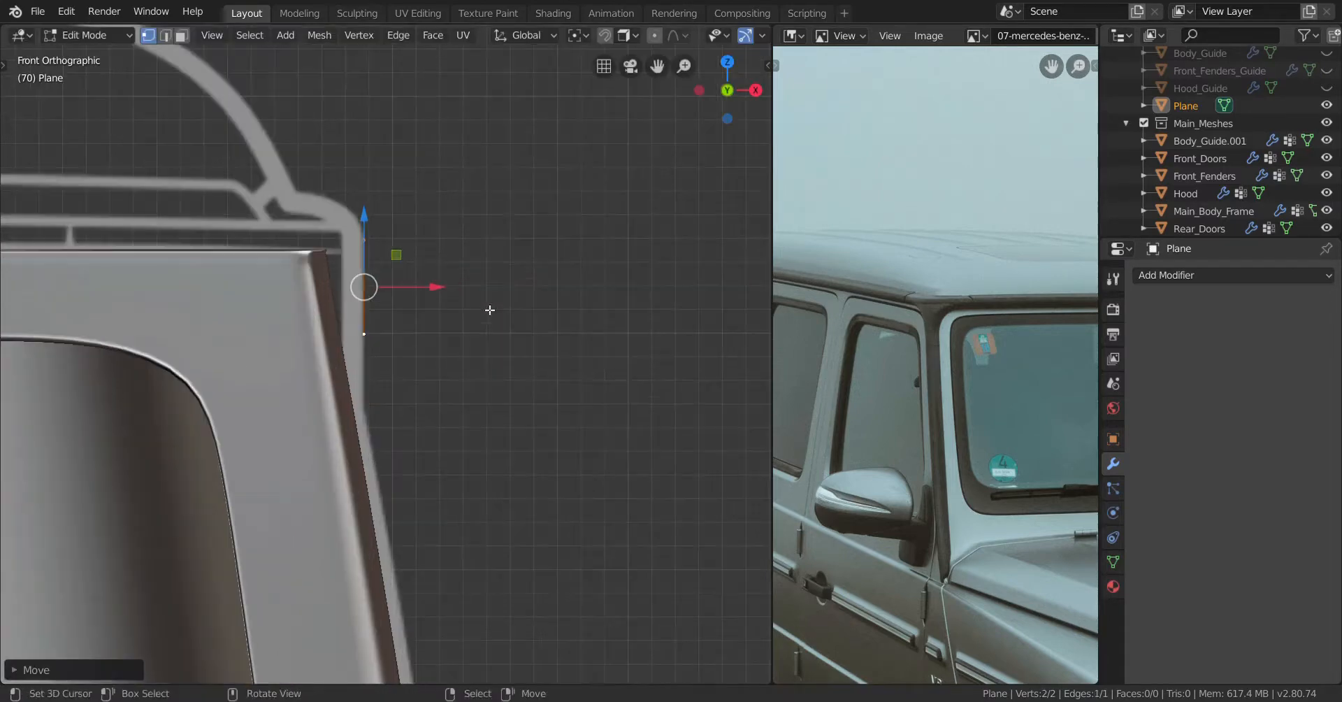
# Move the whole short edge up about 0.008 m along Z to follow the gutter's outer side
pyautogui.keyDown('shift'); pyautogui.moveTo(488, 308); pyautogui.dragTo(524, 309, button='middle'); pyautogui.keyUp('shift')
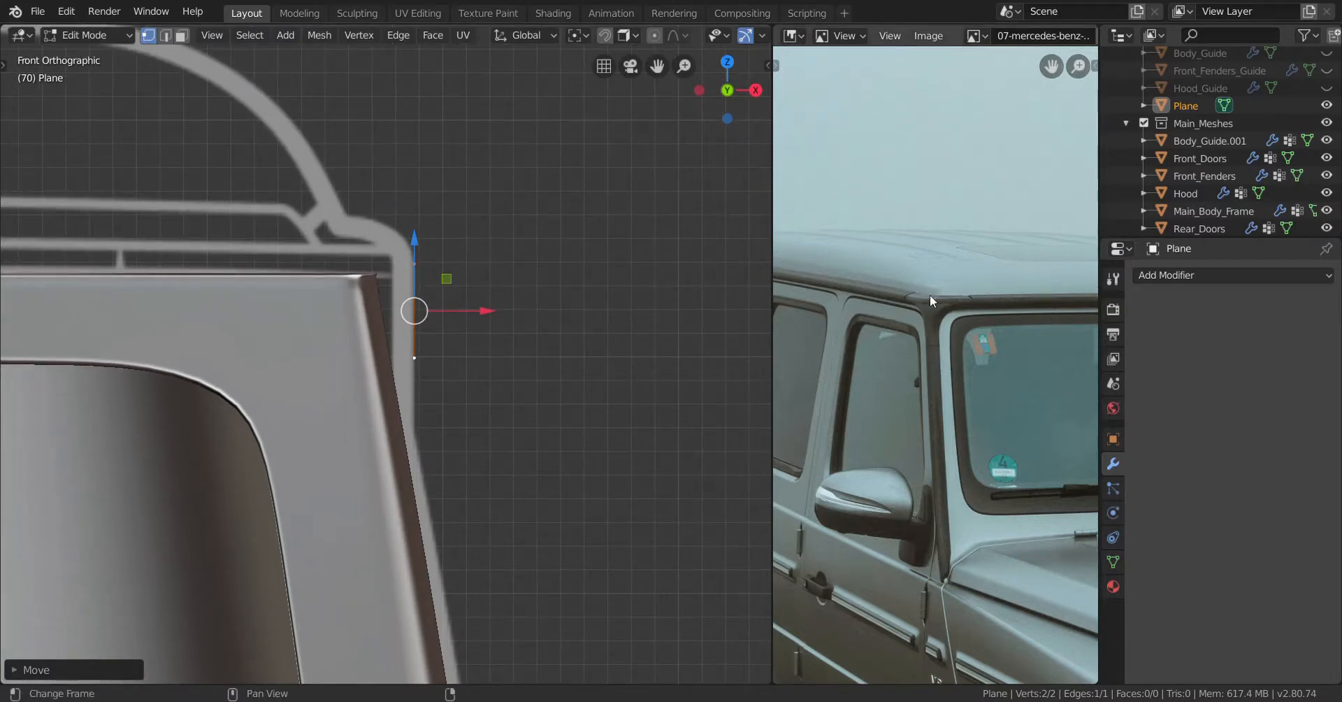
pyautogui.scroll(2, 623, 333)
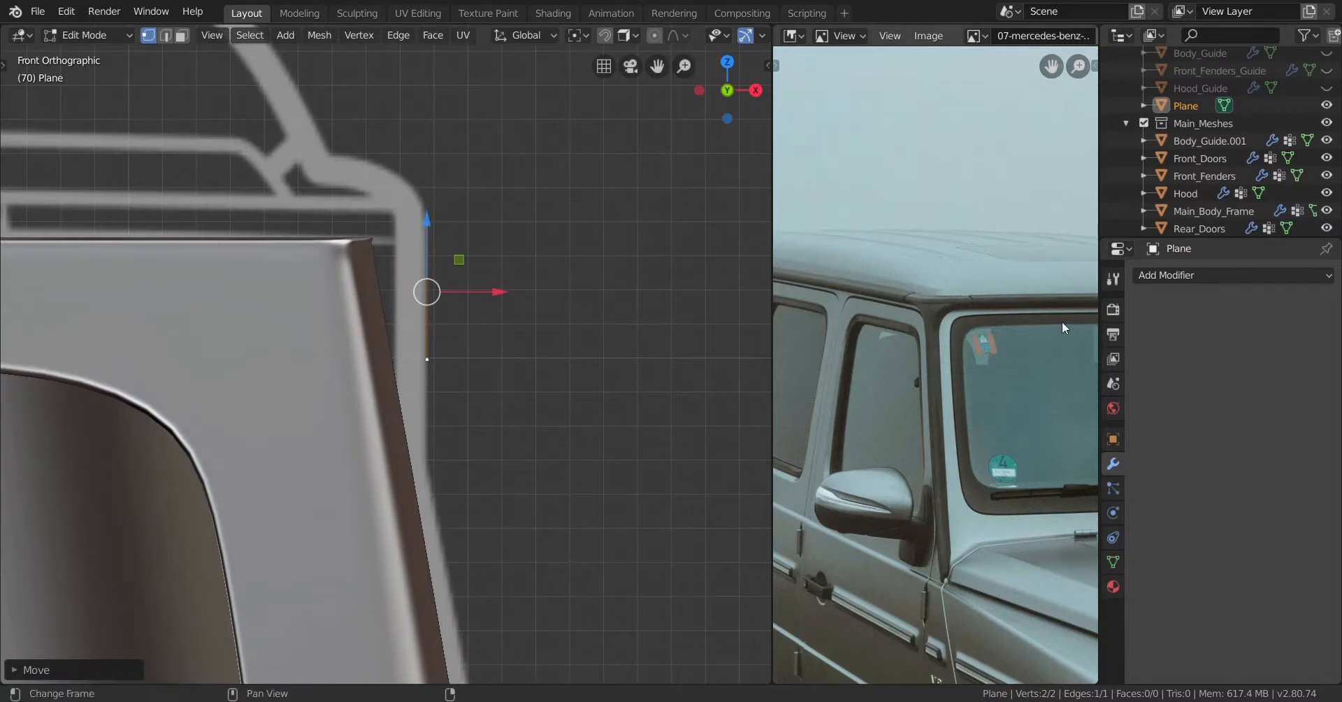
pyautogui.scroll(-1, 530, 334)
pyautogui.keyDown('shift'); pyautogui.moveTo(478, 332); pyautogui.dragTo(478, 420, button='middle'); pyautogui.keyUp('shift')
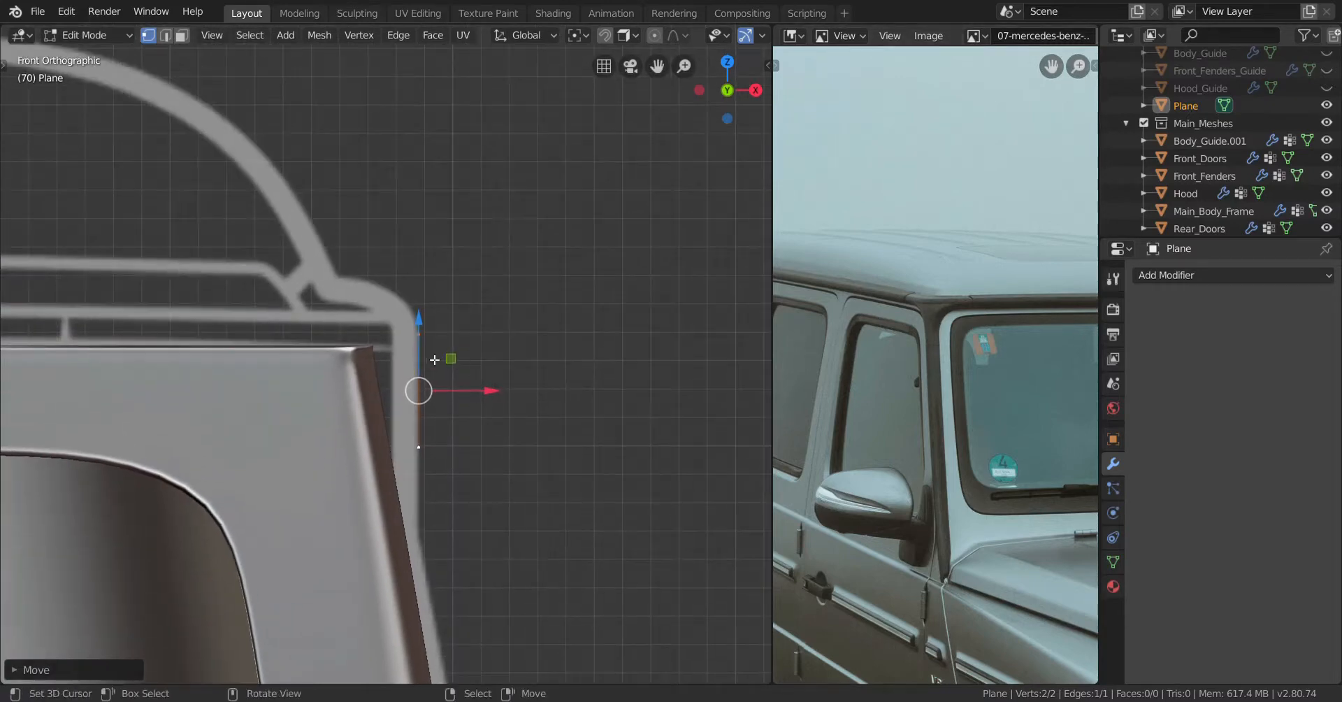
pyautogui.moveTo(422, 334); pyautogui.dragTo(422, 317)
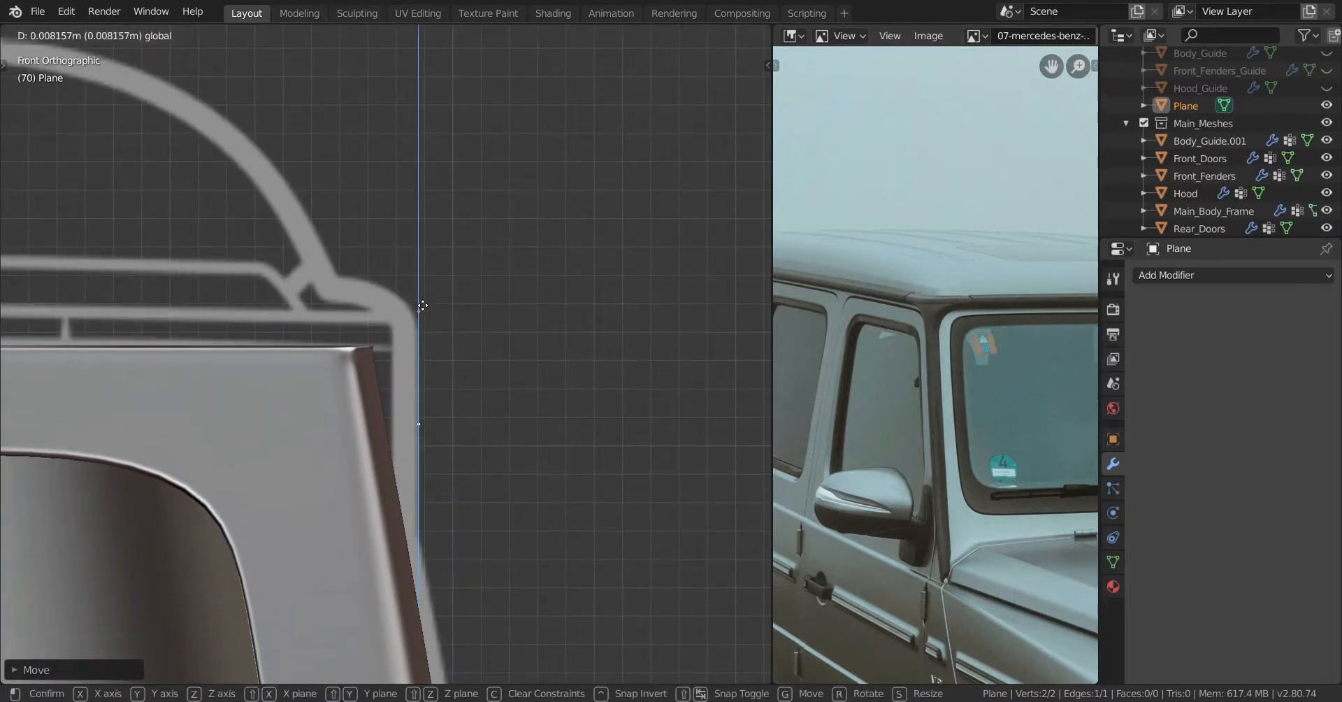
pyautogui.click(422, 305)
# Select the short edge's lower vertex and raise it slightly along Z to shorten the gutter's vertical side
pyautogui.click(419, 422)
pyautogui.press('g')
pyautogui.press('z')
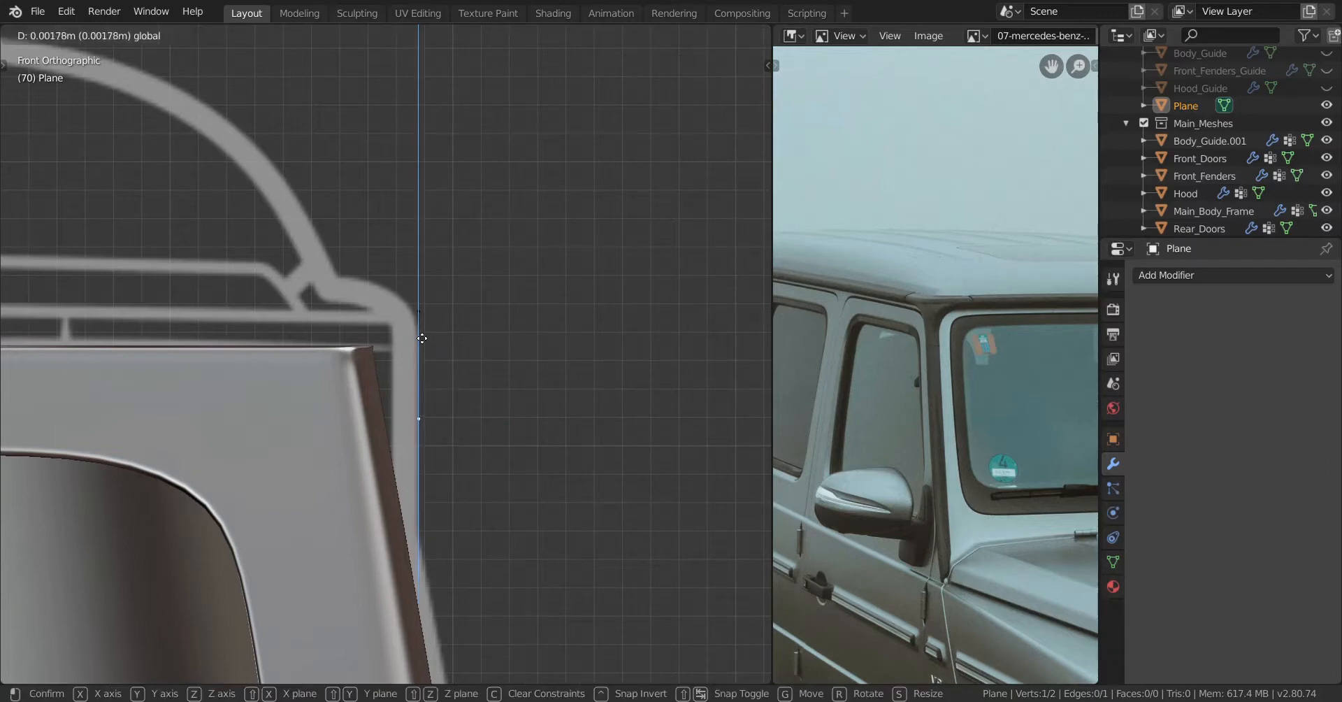
pyautogui.click(428, 318)
# Cut the edge with two new vertices and move them outward about 0.02 m along X
pyautogui.hotkey('ctrl', 'r')
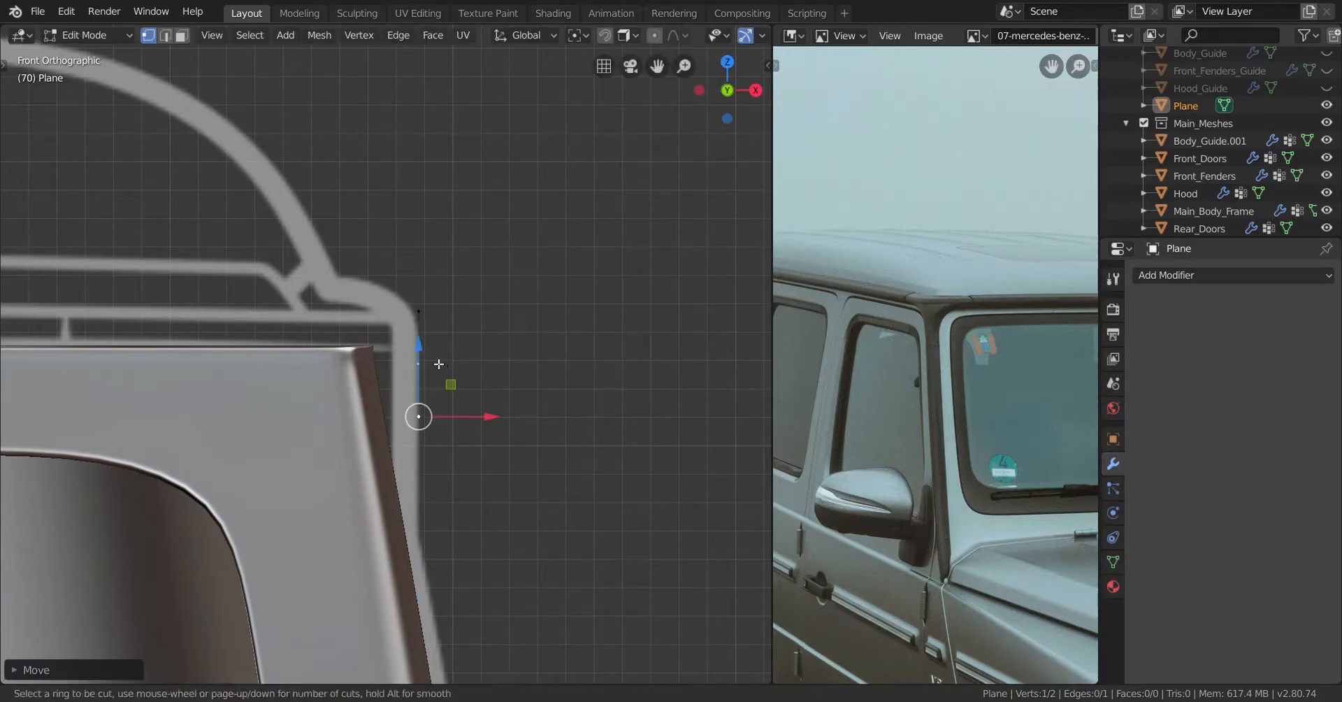
pyautogui.click(450, 367)
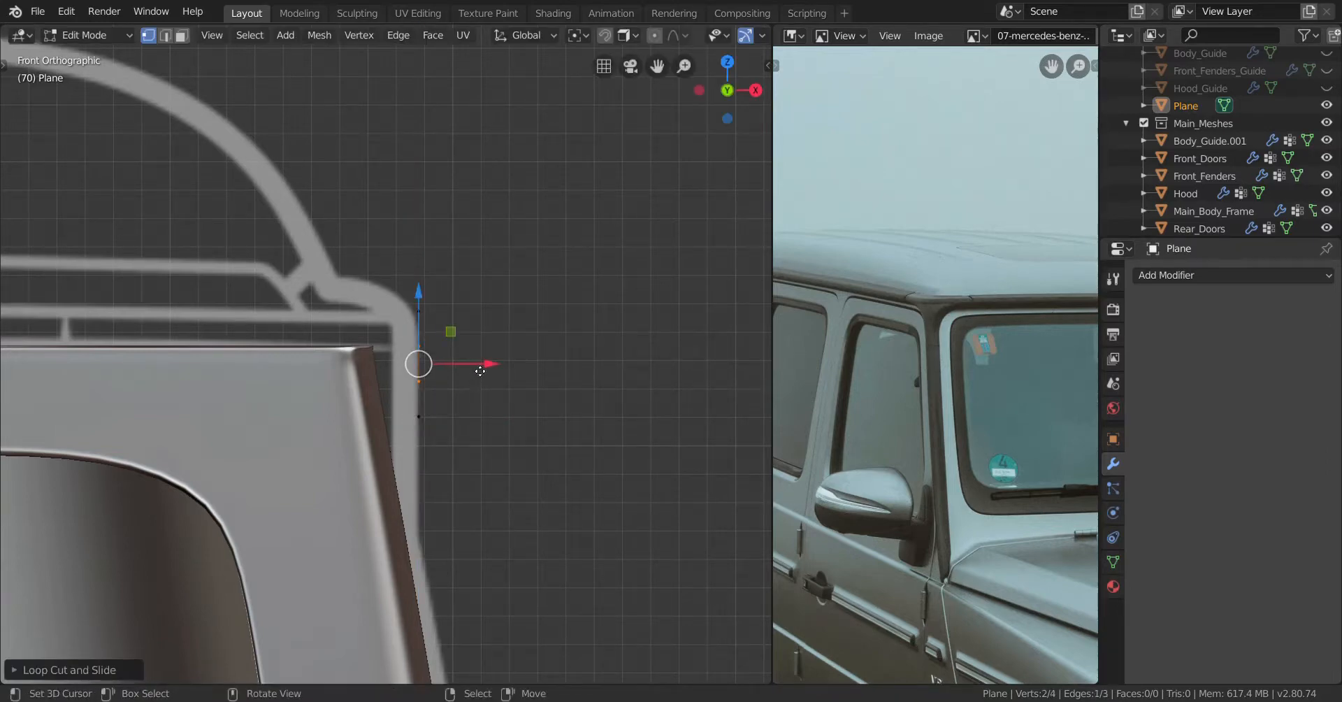
pyautogui.moveTo(479, 371); pyautogui.dragTo(630, 357)
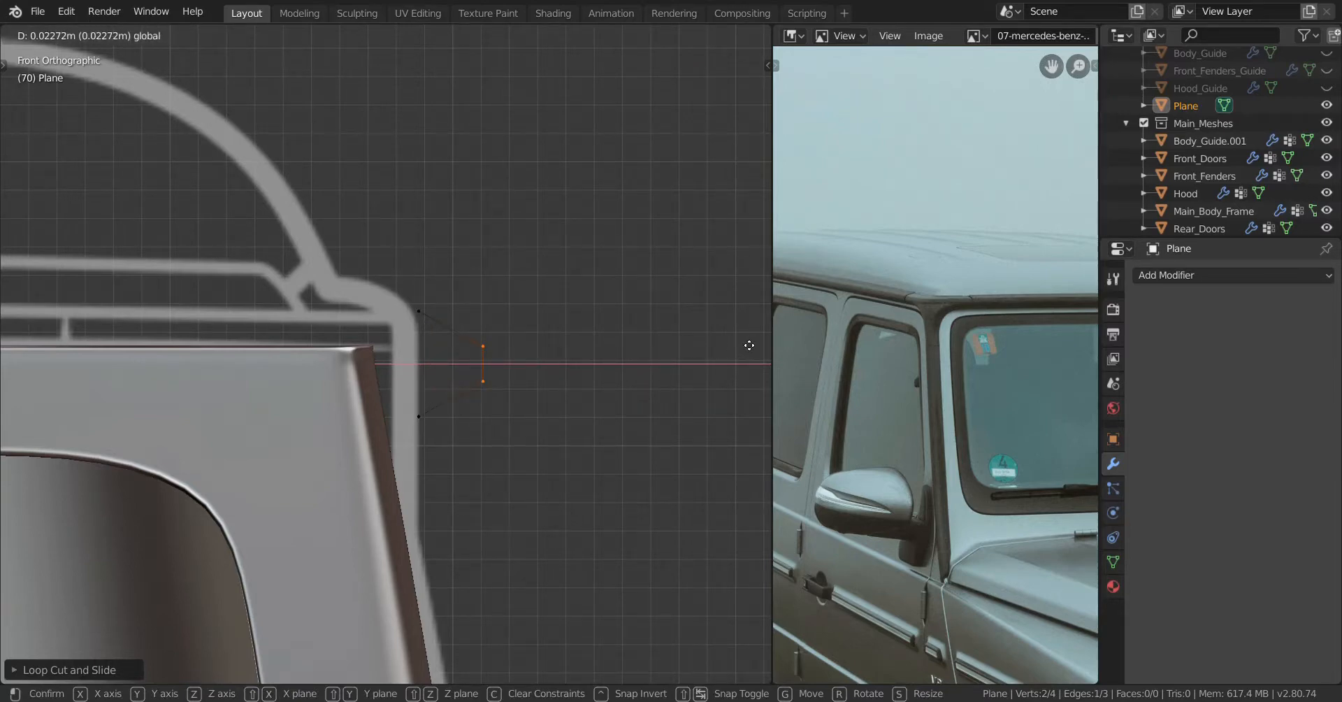
pyautogui.click(25, 340)
# Examine the gutter profile against the roof corner from perspective, side and front views
pyautogui.scroll(-8, 186, 356)
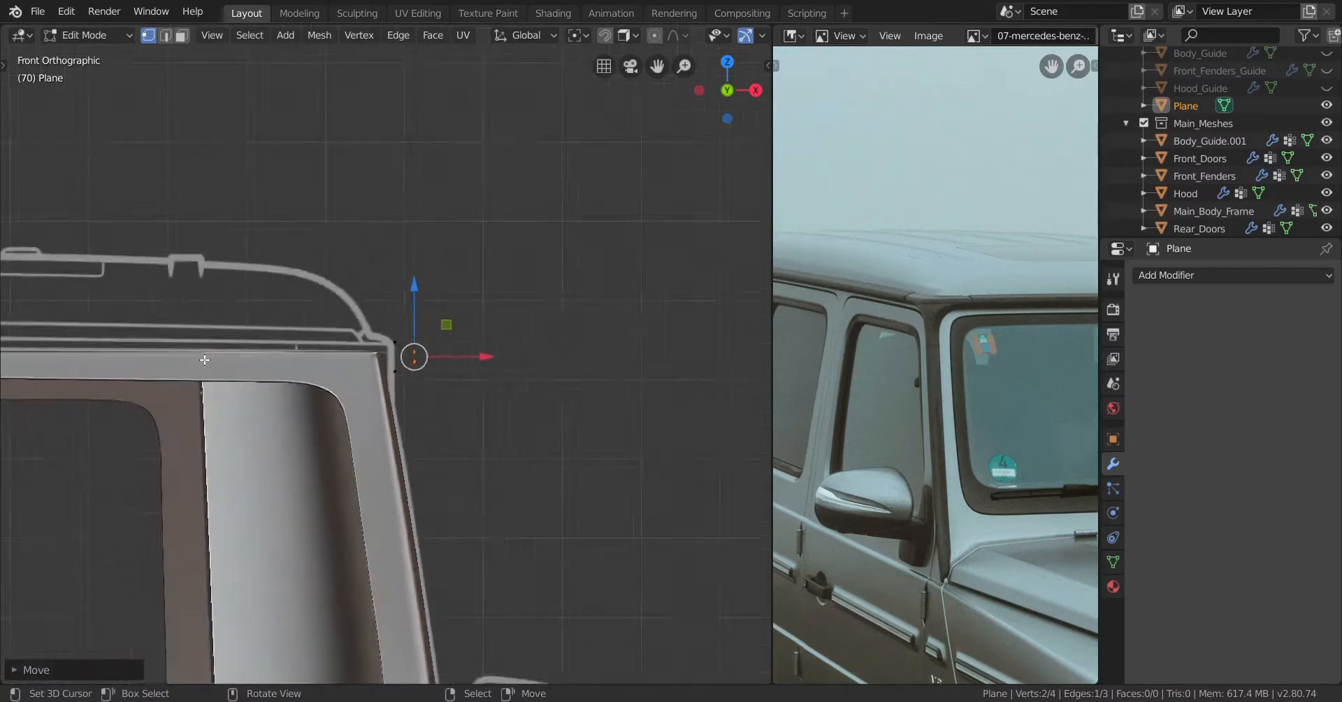
pyautogui.press('Tab')
pyautogui.moveTo(303, 365)
pyautogui.mouseDown(button='middle')
pyautogui.moveTo(266, 370)
pyautogui.moveTo(288, 349)
pyautogui.moveTo(307, 358)
pyautogui.mouseUp(button='middle')
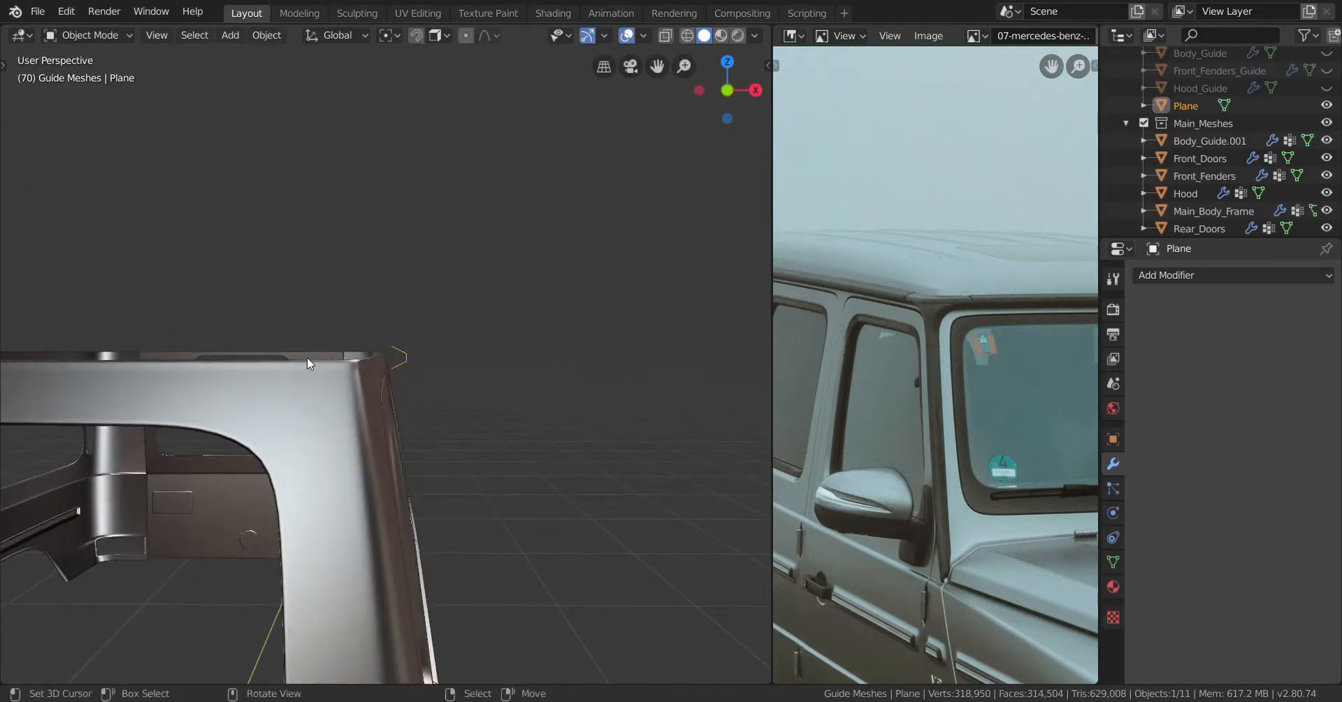
pyautogui.press('KP_3')
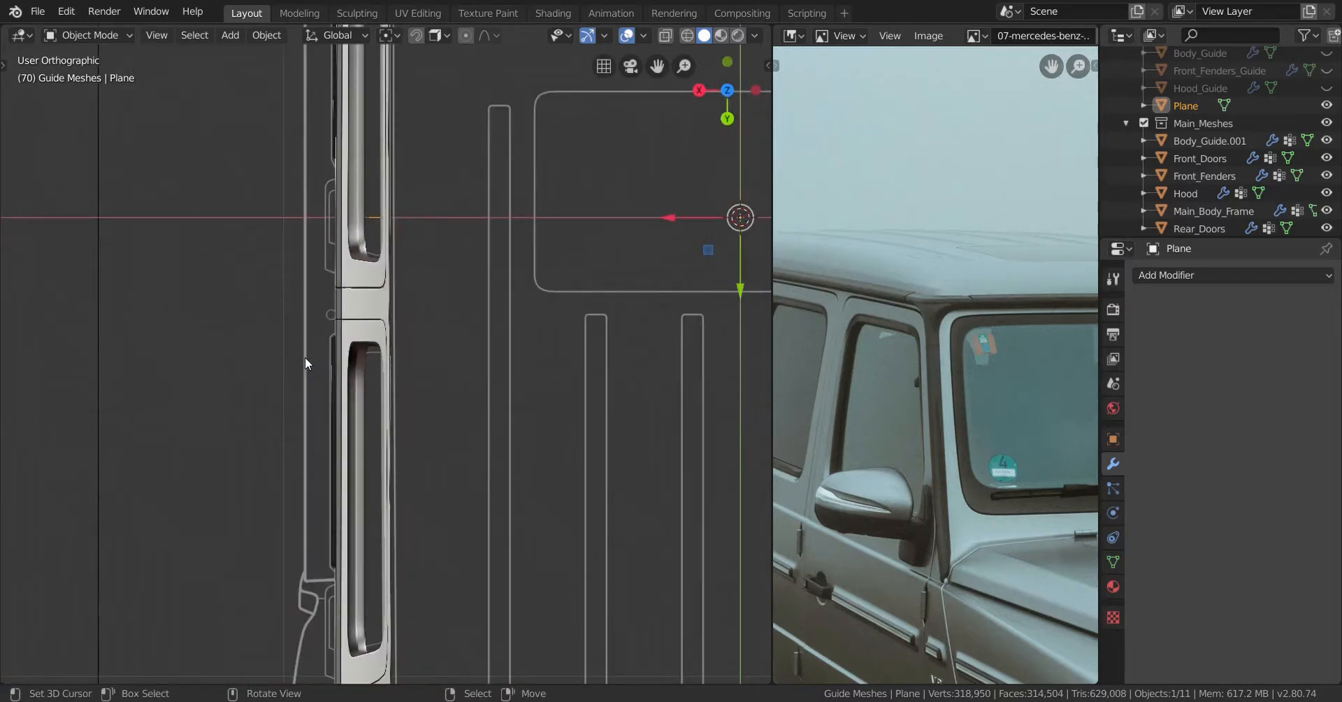
pyautogui.press('KP_1')
pyautogui.scroll(4, 314, 367)
pyautogui.press('Tab')
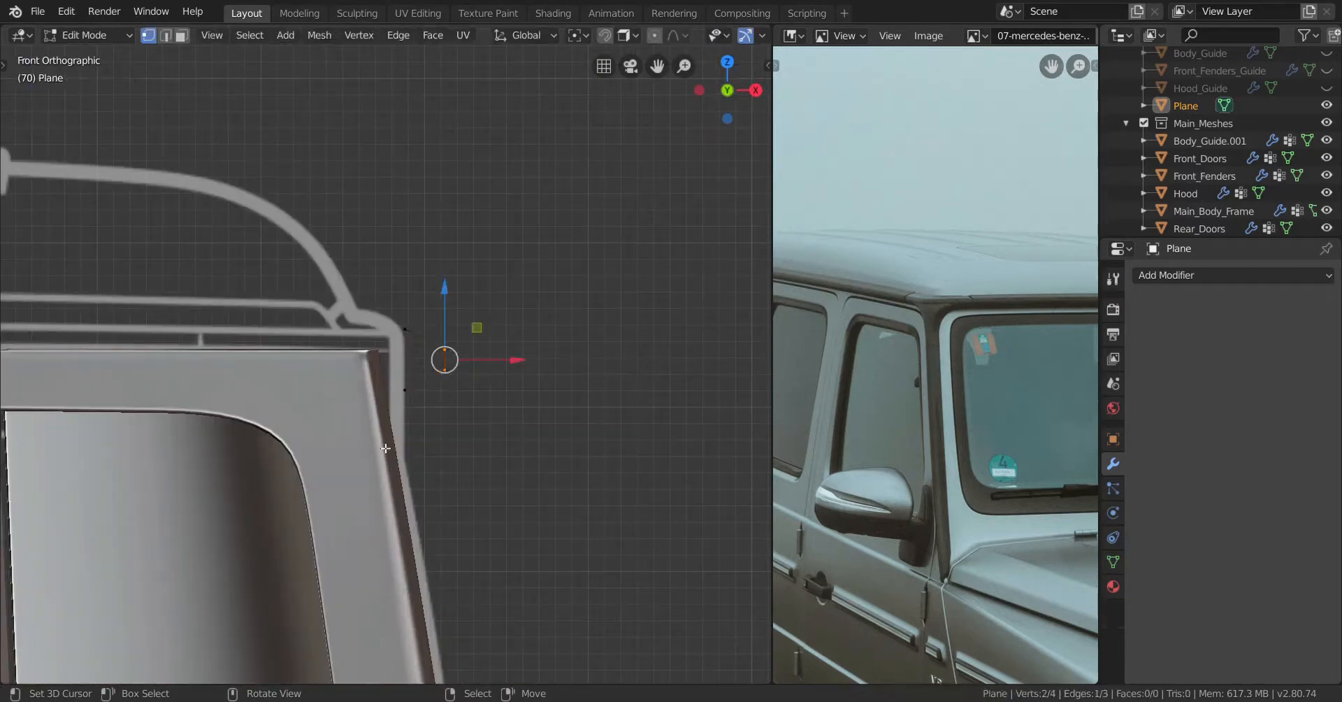
# Select the profile's upper and lower end vertices and move them inward about 0.01 m along X toward the body
pyautogui.scroll(2, 421, 420)
pyautogui.click(425, 302)
pyautogui.keyDown('shift'); pyautogui.click(425, 428); pyautogui.keyUp('shift')
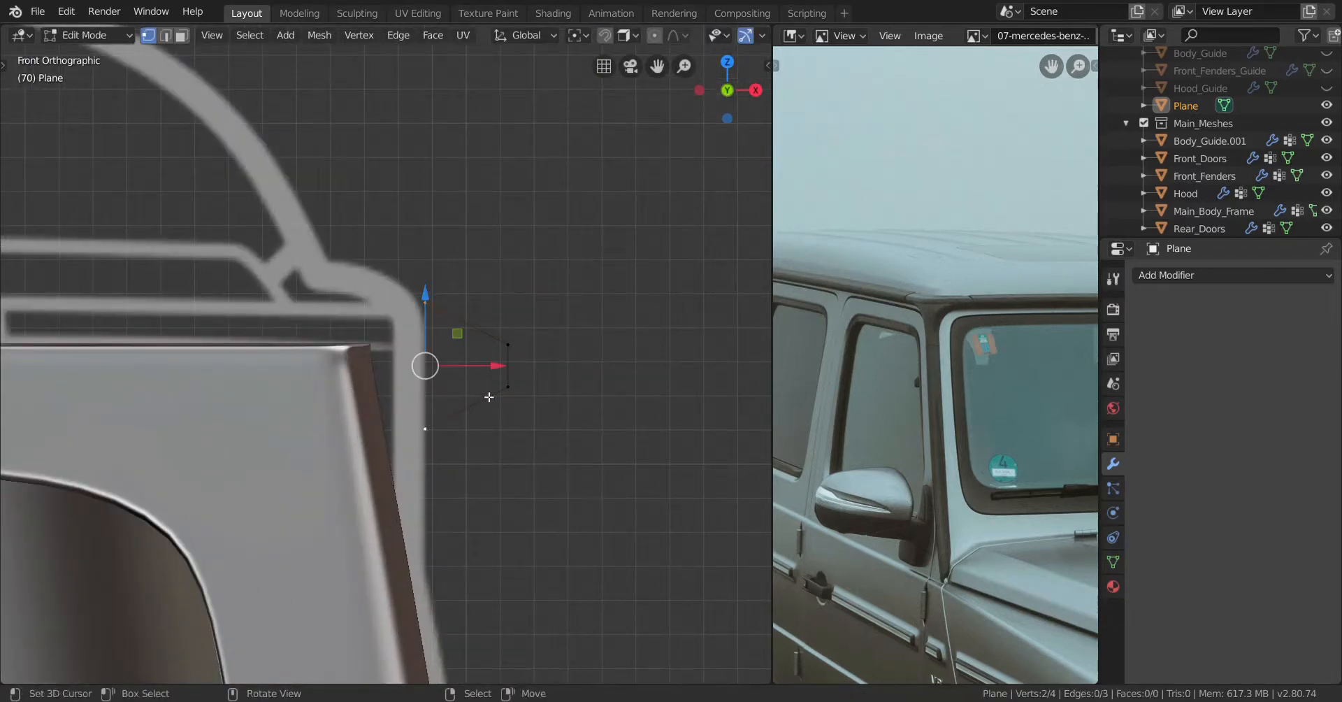
pyautogui.press('g')
pyautogui.press('x')
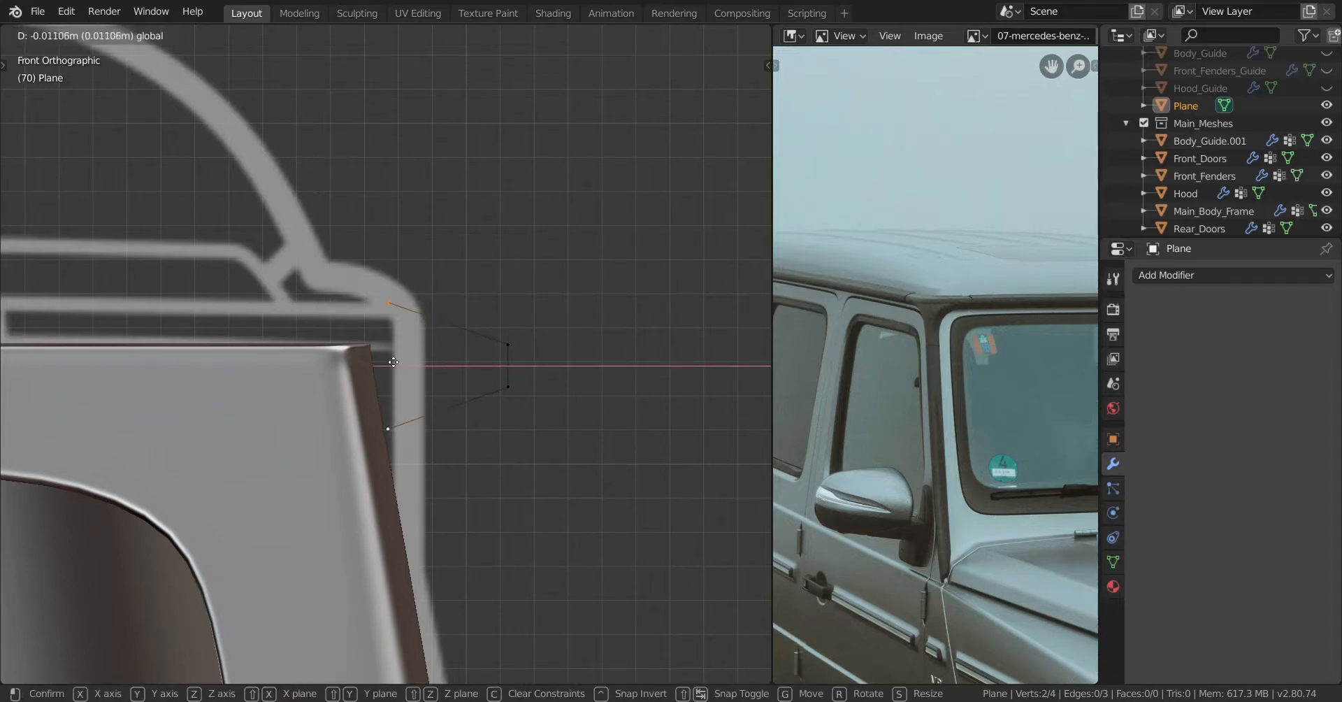
pyautogui.click(378, 356)
# Select the two outer middle vertices and move them slightly inward along X
pyautogui.click(508, 344)
pyautogui.keyDown('shift'); pyautogui.click(508, 386); pyautogui.keyUp('shift')
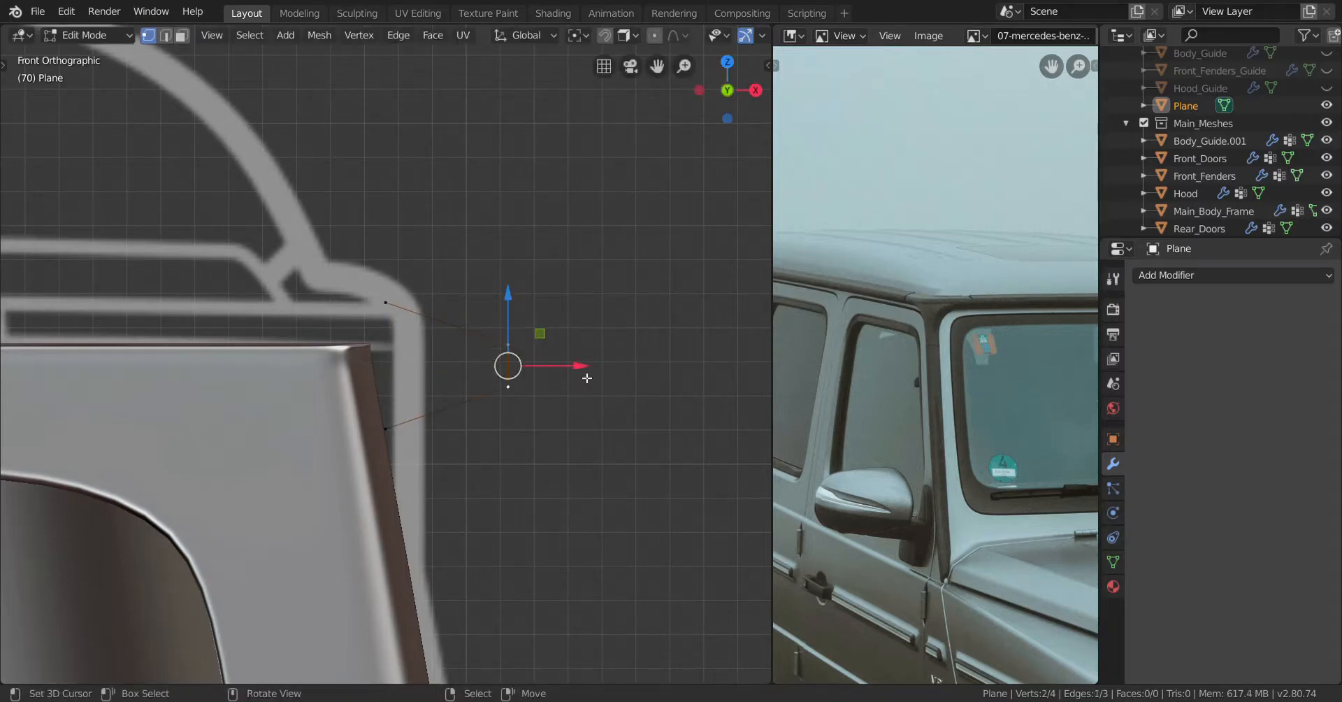
pyautogui.press('g')
pyautogui.press('x')
pyautogui.click(464, 358)
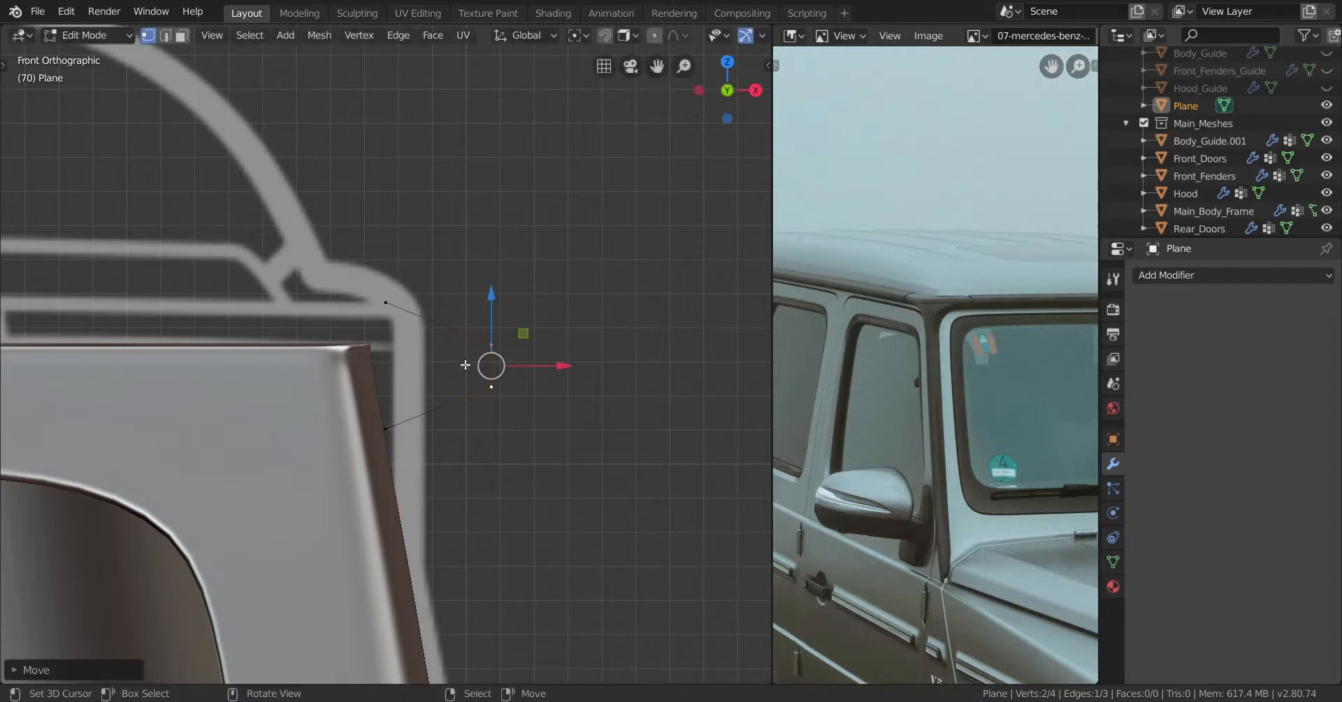
# Add a Mirror modifier to the gutter profile object
pyautogui.scroll(-4, 475, 376)
pyautogui.press('Tab')
pyautogui.moveTo(475, 376); pyautogui.dragTo(434, 378, button='middle')
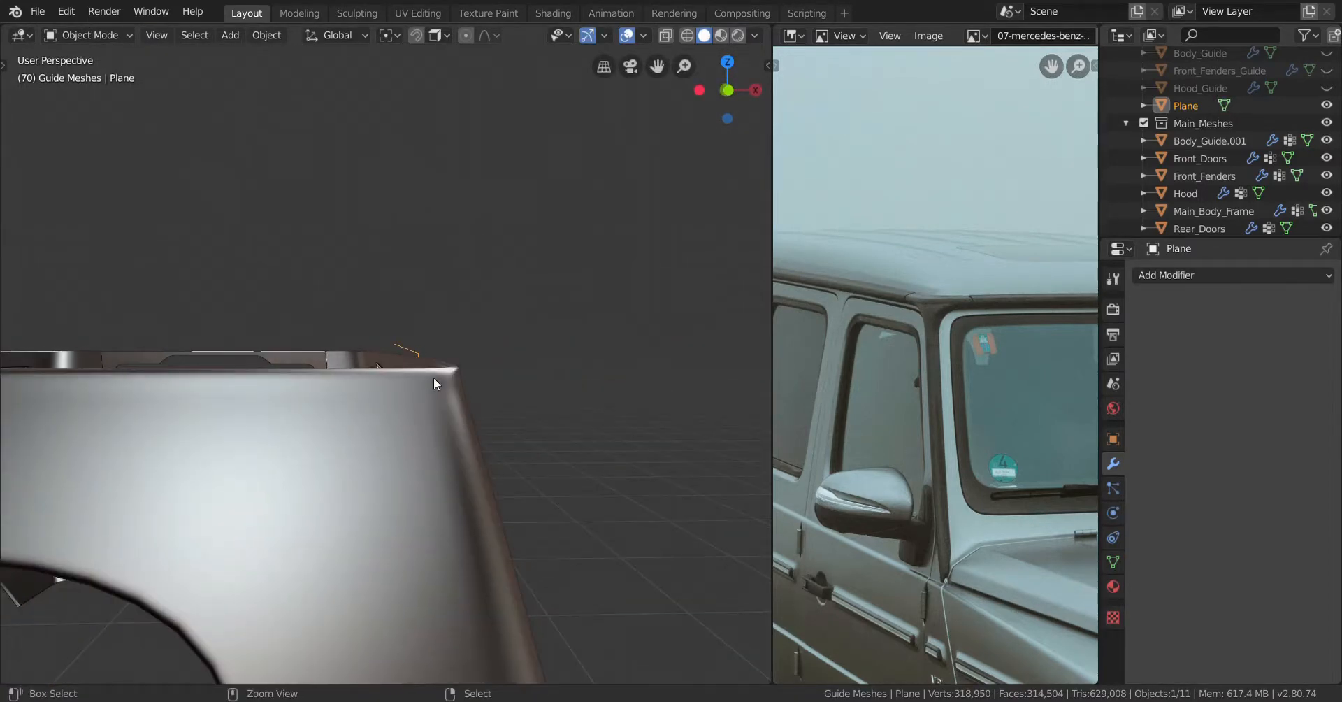
pyautogui.press('KP_1')
pyautogui.scroll(3, 433, 377)
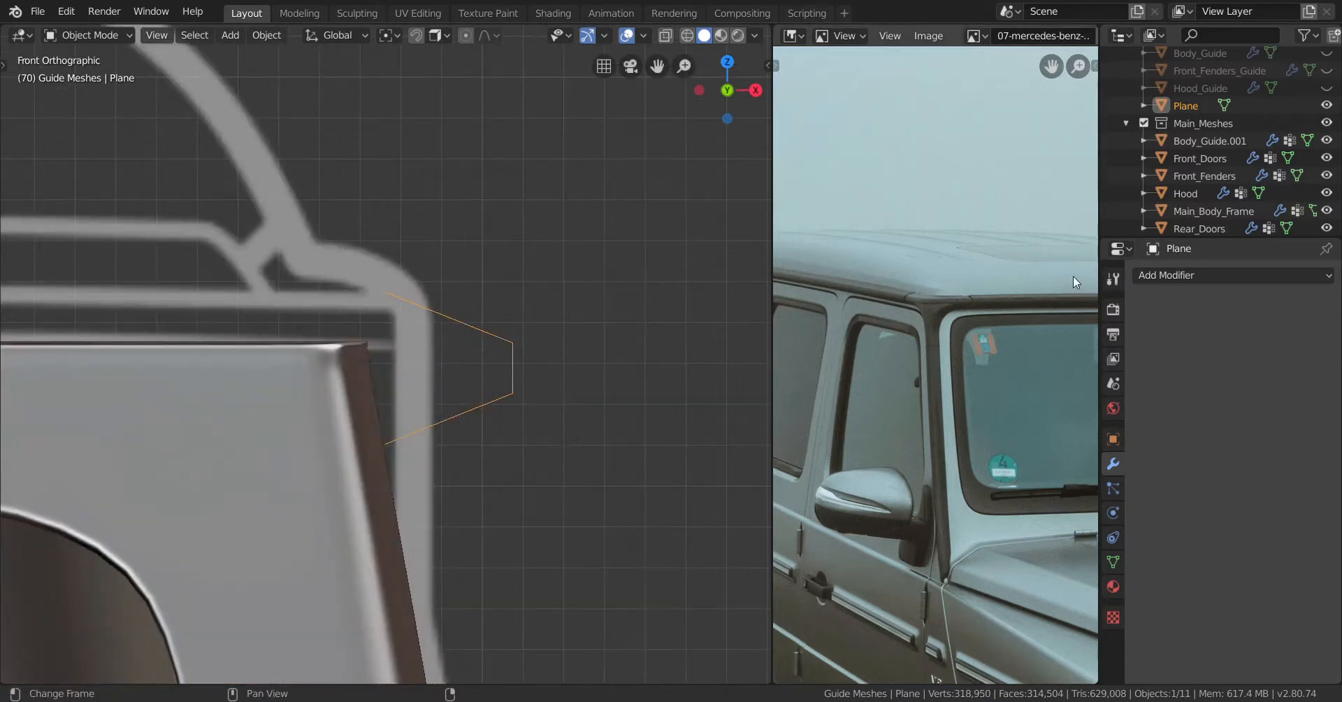
pyautogui.click(1201, 275)
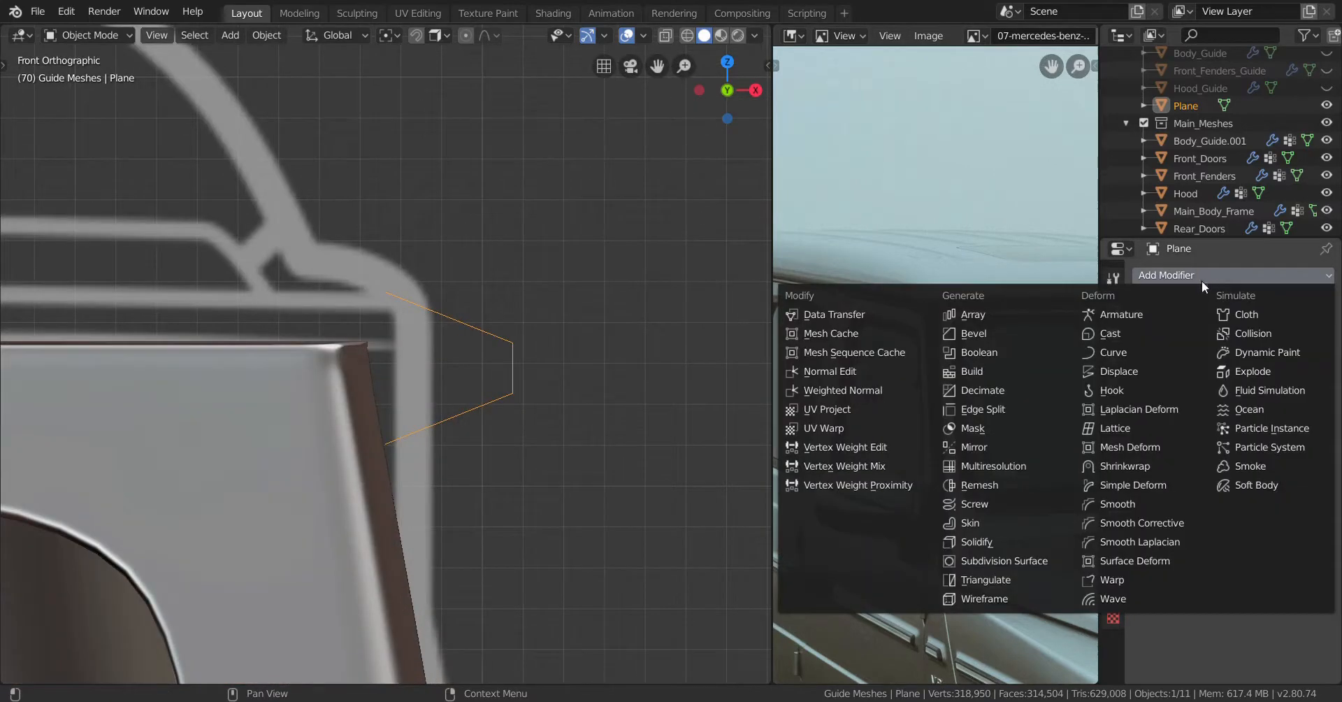
pyautogui.click(985, 447)
# Apply the gutter profile object's rotation so the mirror axis is aligned
pyautogui.scroll(-10, 576, 410)
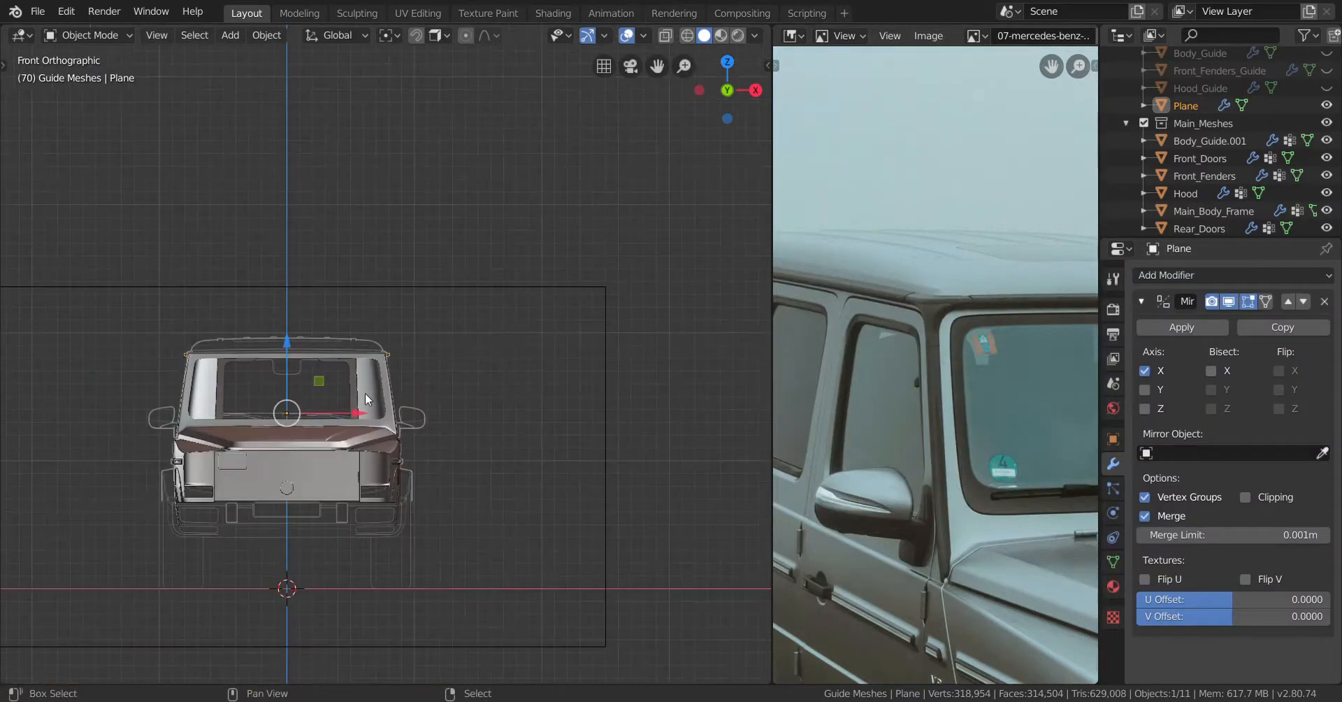
pyautogui.scroll(3, 355, 347)
pyautogui.scroll(8, 366, 296)
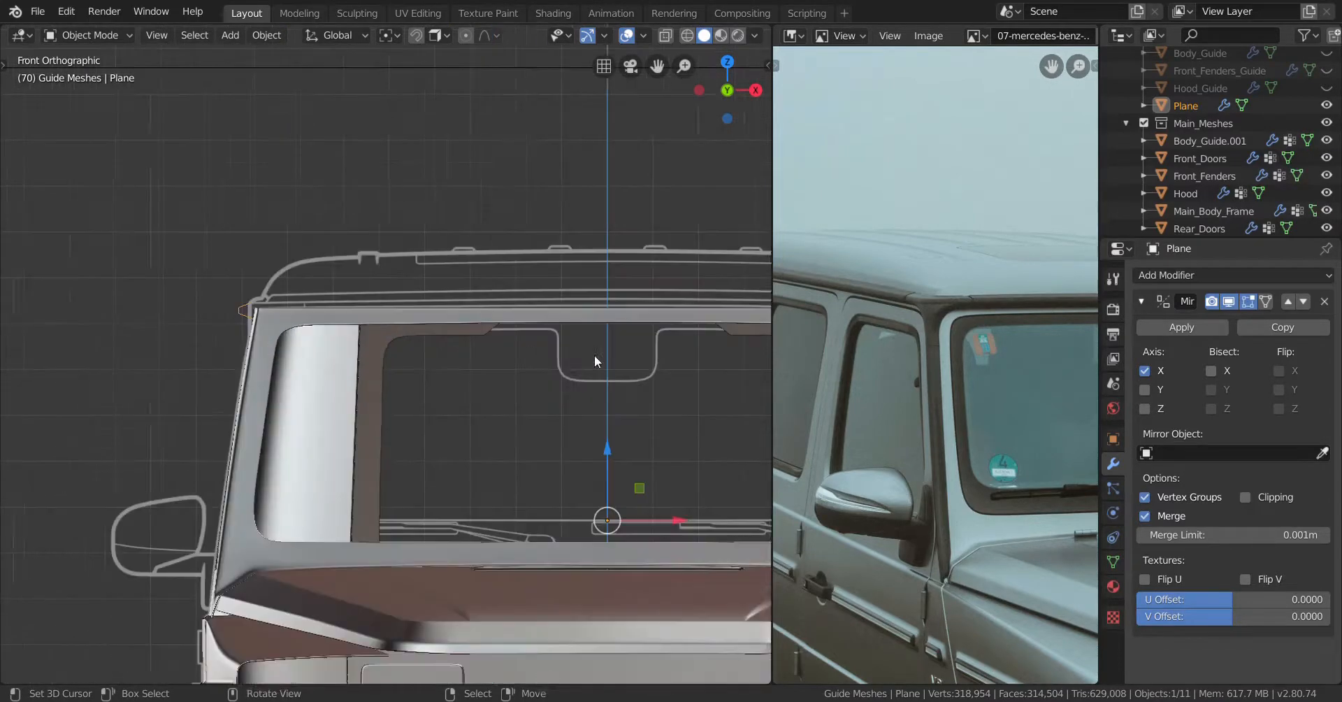
pyautogui.hotkey('ctrl', 'a')
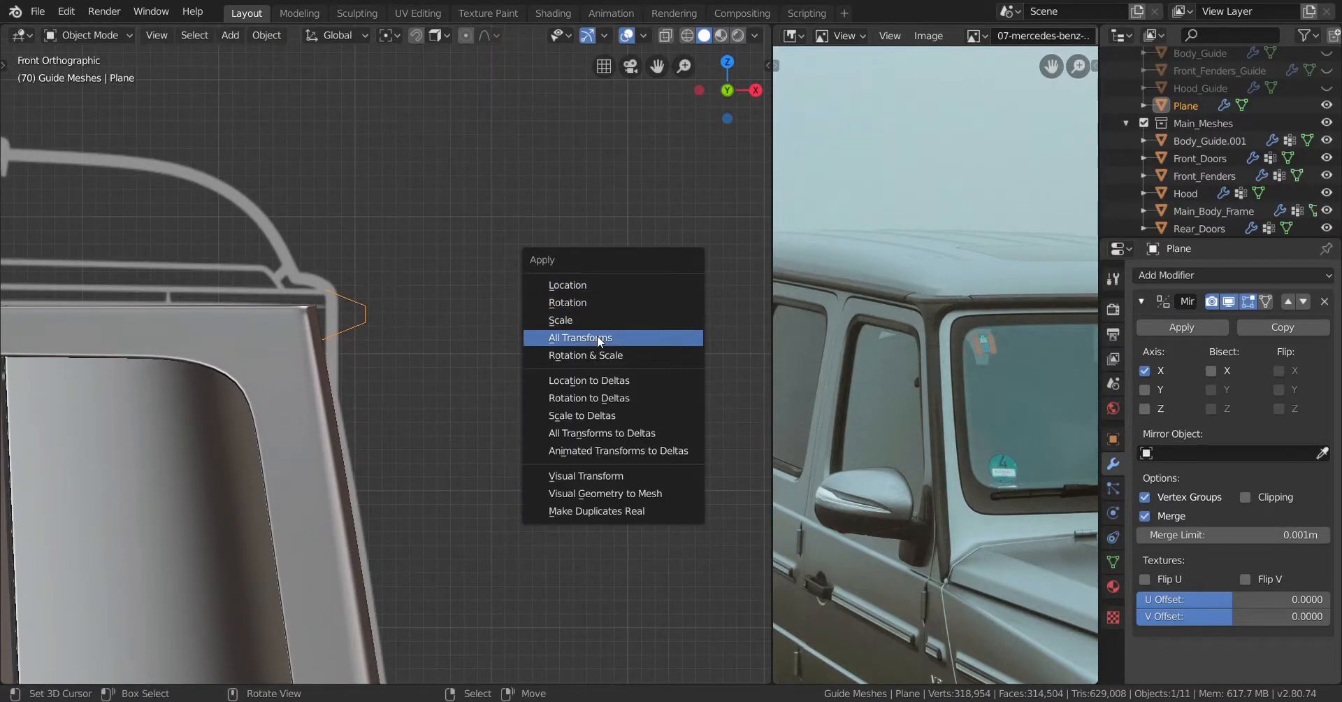
pyautogui.click(574, 304)
# Apply the gutter profile object's location so its origin sits at the world centre
pyautogui.scroll(-10, 269, 357)
pyautogui.keyDown('shift'); pyautogui.moveTo(270, 356); pyautogui.dragTo(271, 327, button='middle'); pyautogui.keyUp('shift')
pyautogui.scroll(9, 271, 327)
pyautogui.scroll(-5, 413, 324)
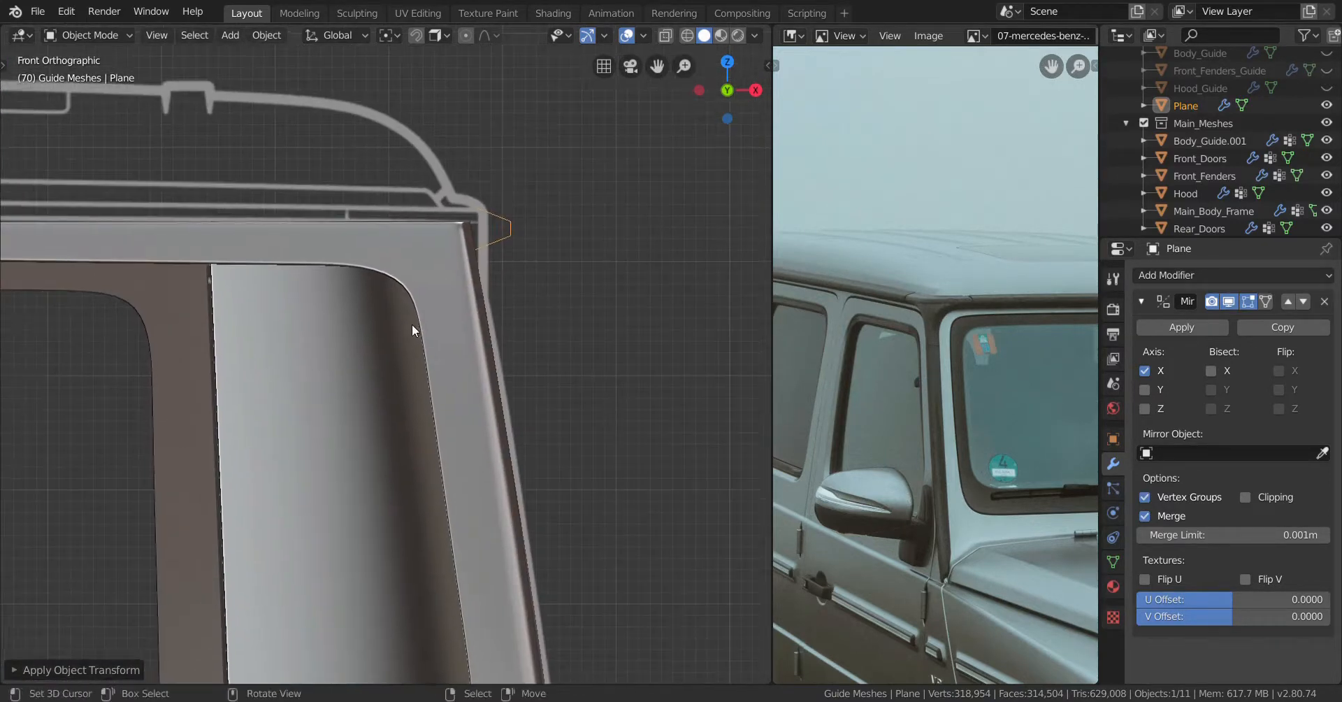
pyautogui.keyDown('shift'); pyautogui.moveTo(413, 318); pyautogui.dragTo(490, 282, button='middle'); pyautogui.keyUp('shift')
pyautogui.hotkey('ctrl', 'a')
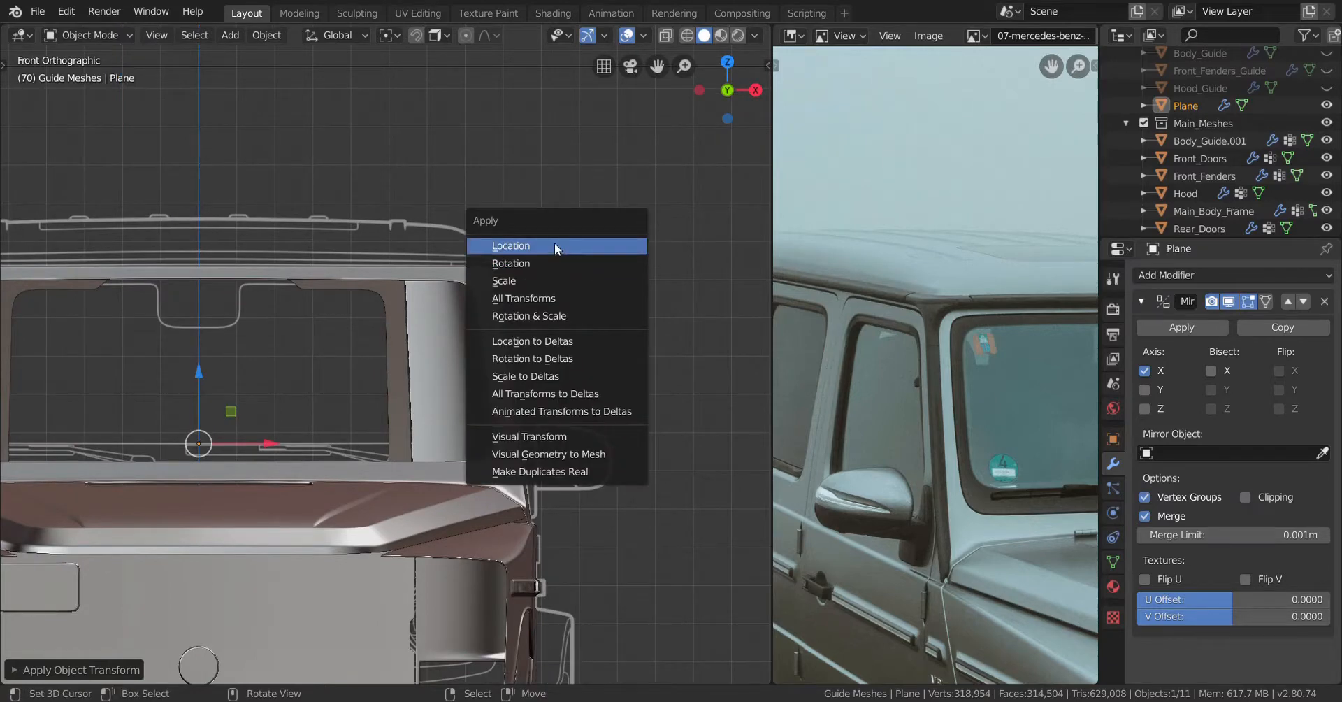
pyautogui.click(557, 246)
pyautogui.scroll(-5, 531, 339)
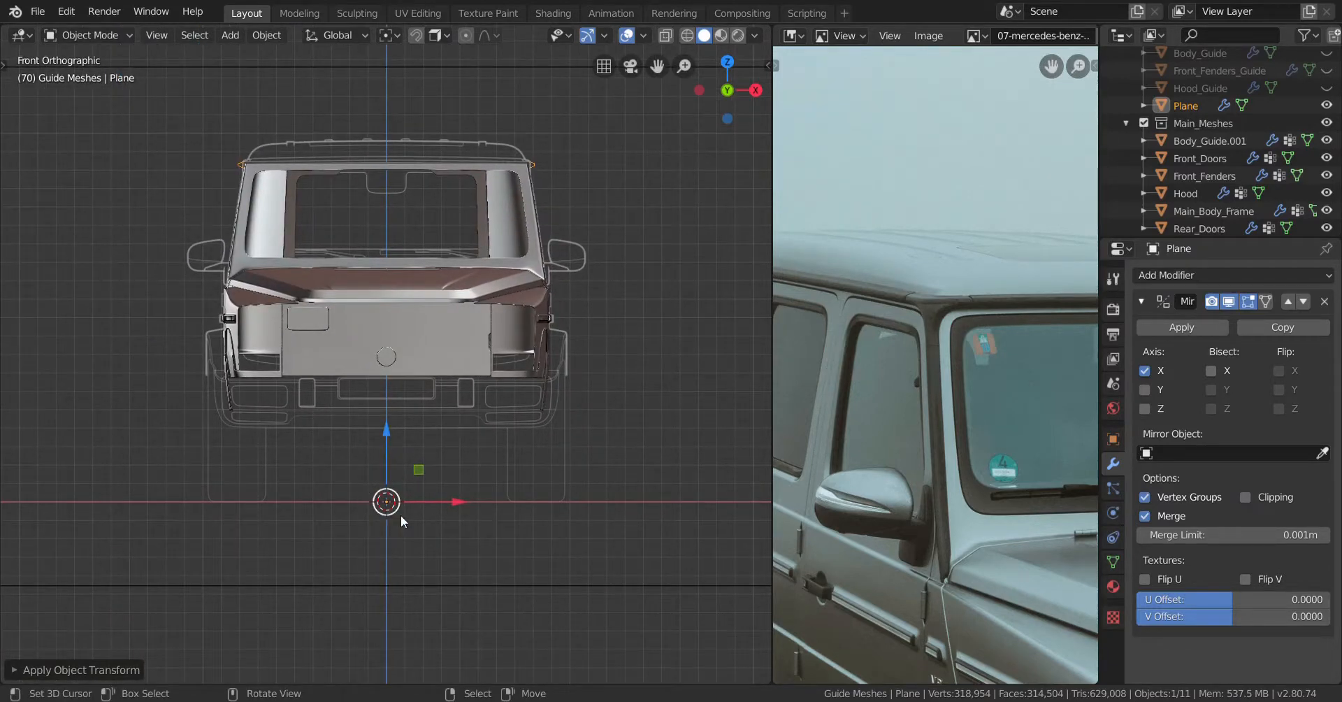
pyautogui.scroll(9, 391, 517)
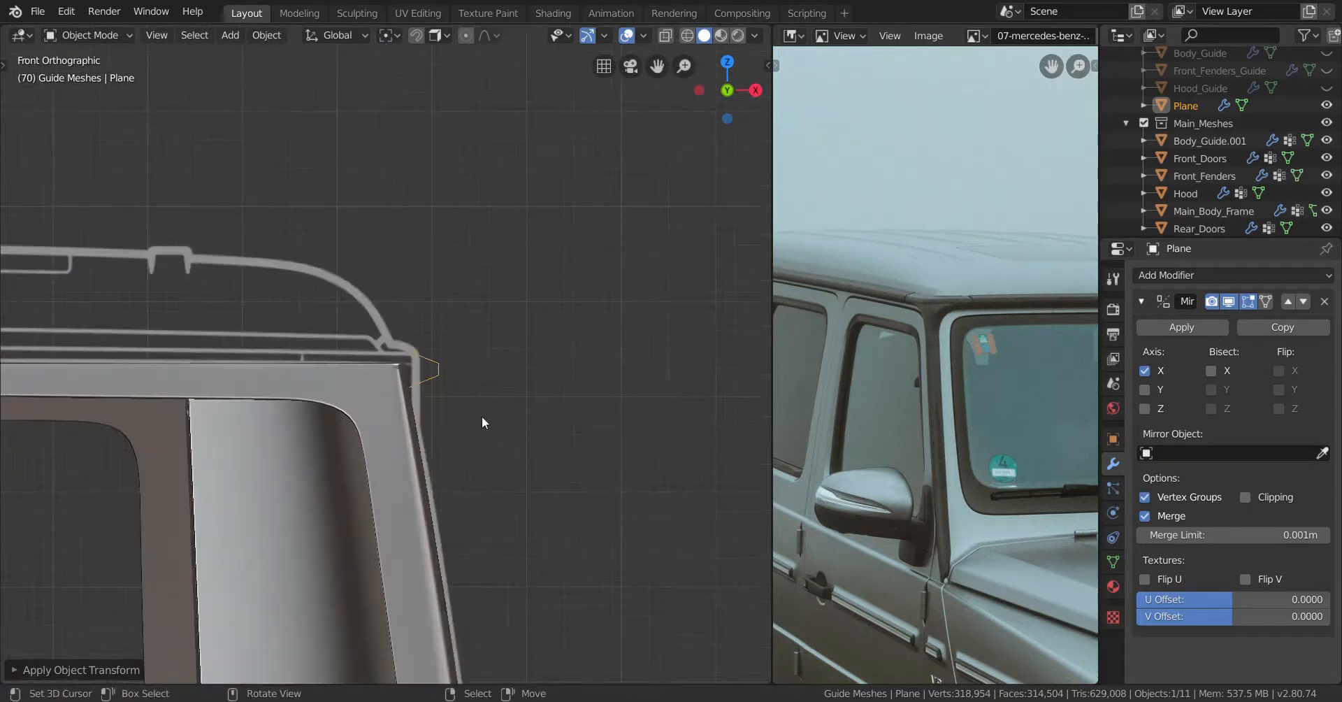
# Cut both slanted edges of the profile with two vertices each and select all four new vertices
pyautogui.scroll(3, 475, 416)
pyautogui.press('Tab')
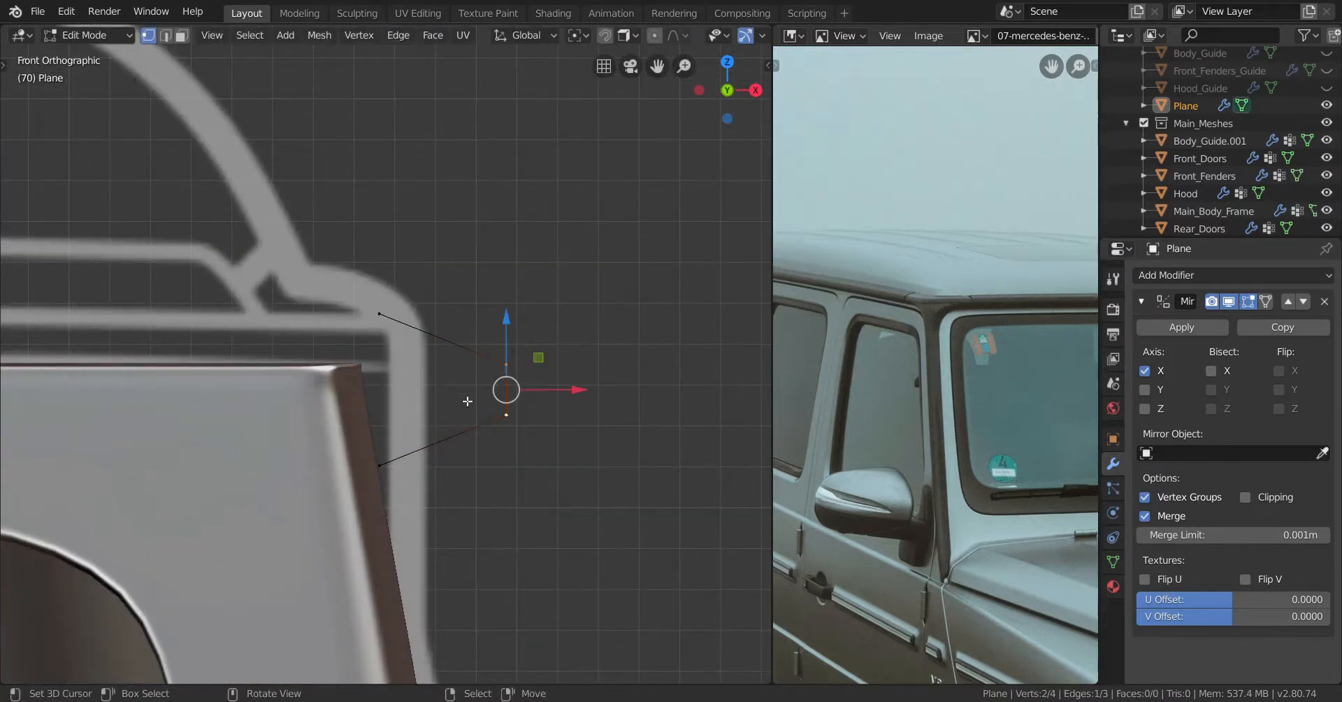
pyautogui.keyDown('shift'); pyautogui.moveTo(464, 390); pyautogui.dragTo(400, 381, button='middle'); pyautogui.keyUp('shift')
pyautogui.hotkey('ctrl', 'r')
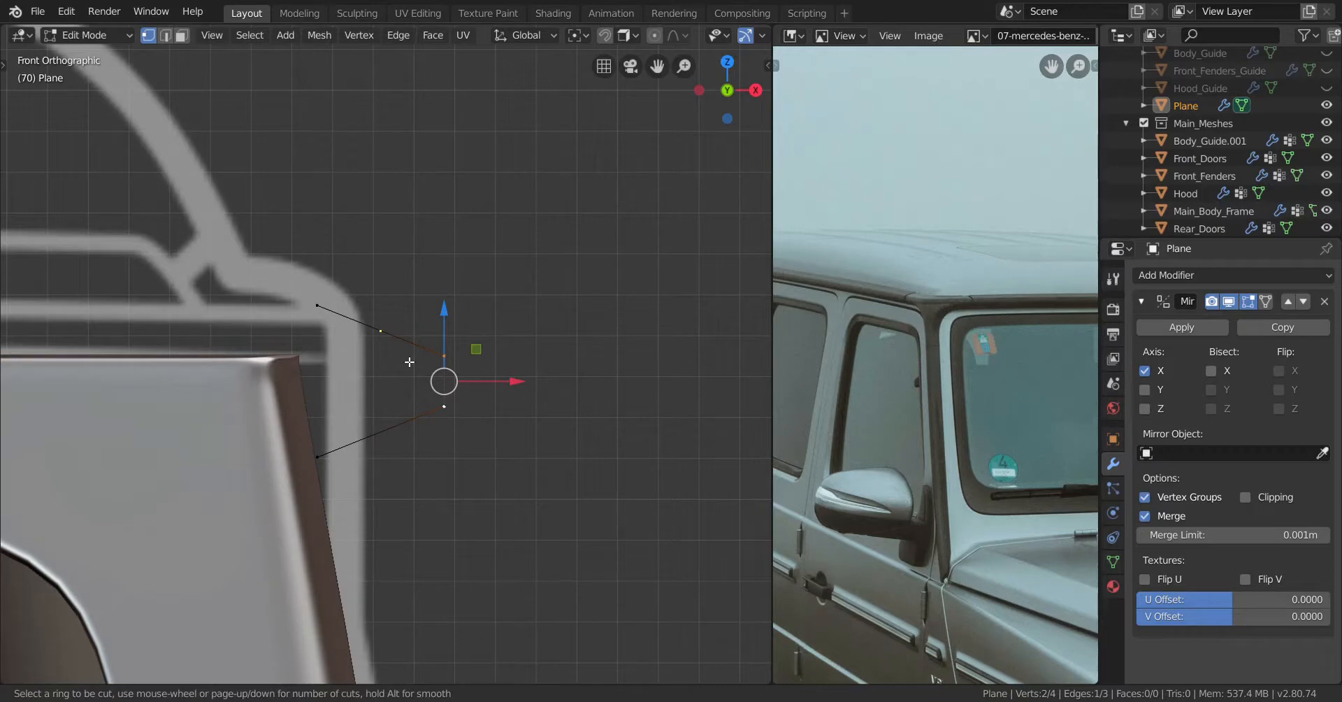
pyautogui.scroll(1, 410, 361)
pyautogui.click(398, 430)
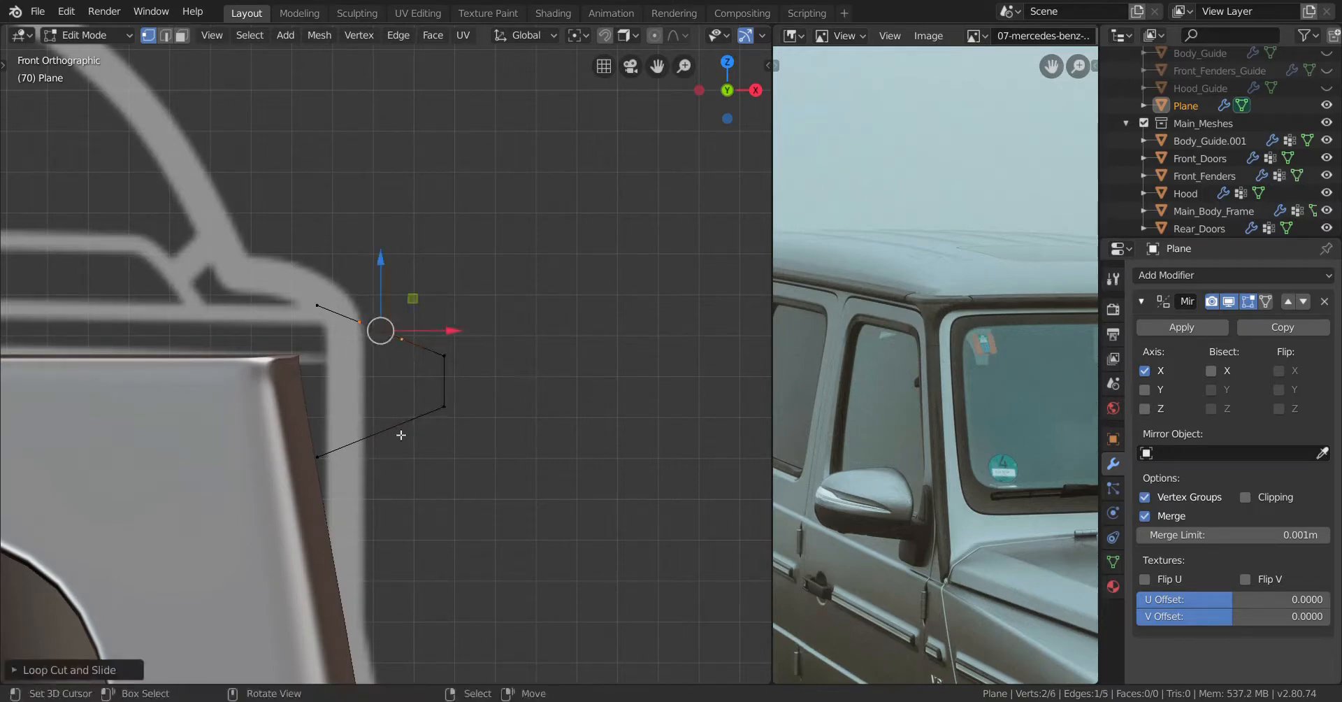
pyautogui.click(395, 444)
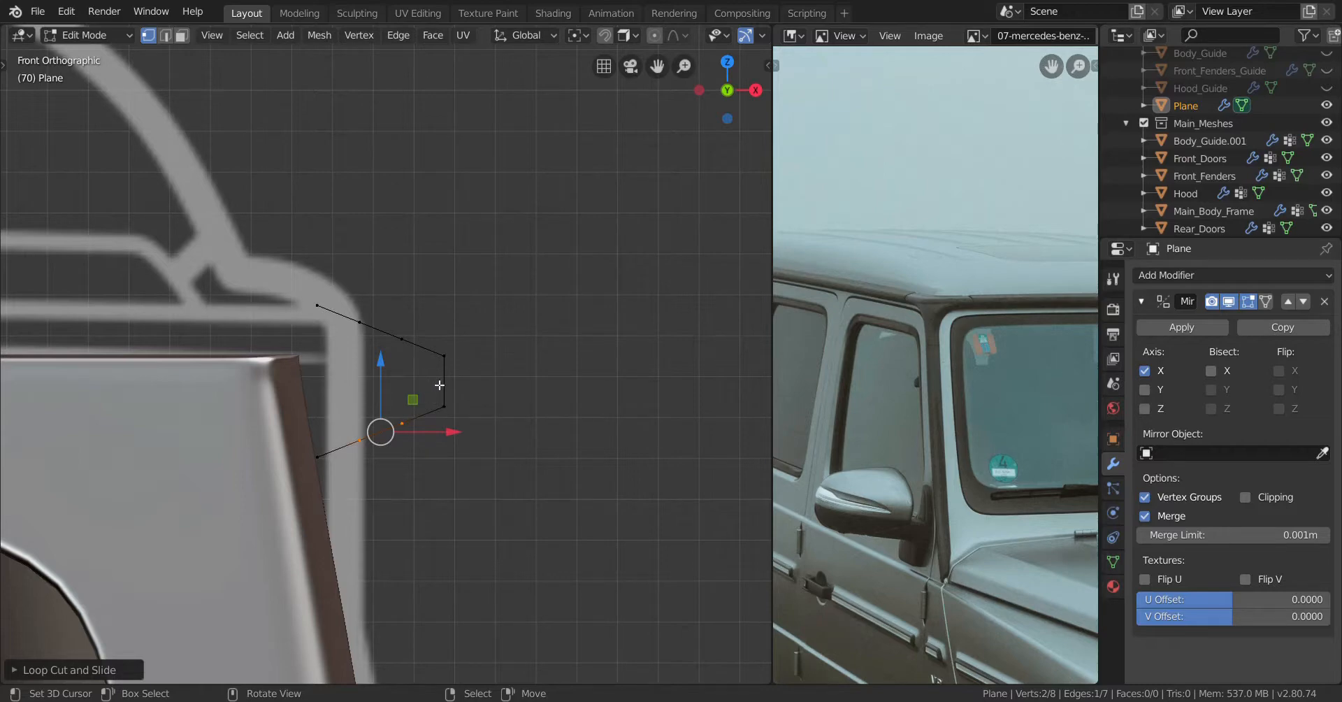
pyautogui.keyDown('shift'); pyautogui.rightClick(403, 342); pyautogui.keyUp('shift')
pyautogui.keyDown('shift'); pyautogui.rightClick(366, 327); pyautogui.keyUp('shift')
pyautogui.hotkey('alt', 's')
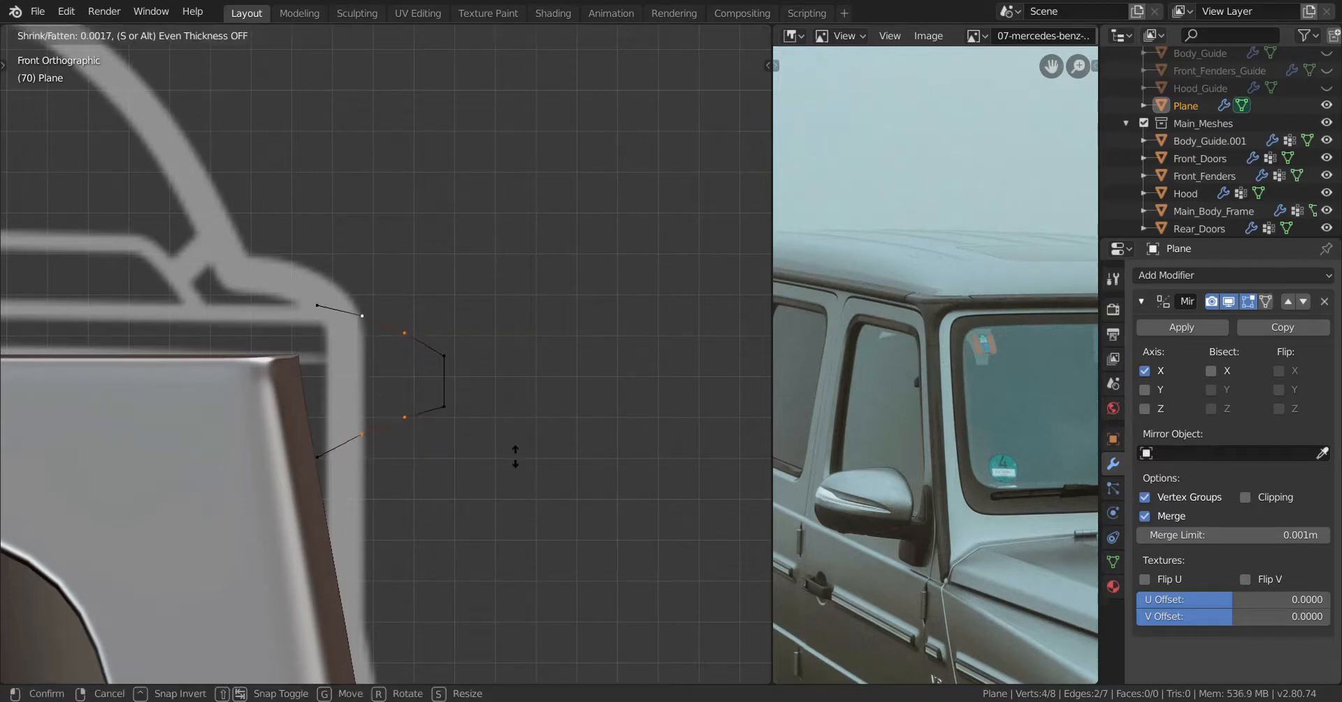
pyautogui.click(517, 457)
pyautogui.hotkey('alt', 's')
pyautogui.click(493, 481)
# Scale the four new vertices by about 1.15 along Z to bulge the profile's slanted sides
pyautogui.press('s')
pyautogui.press('z')
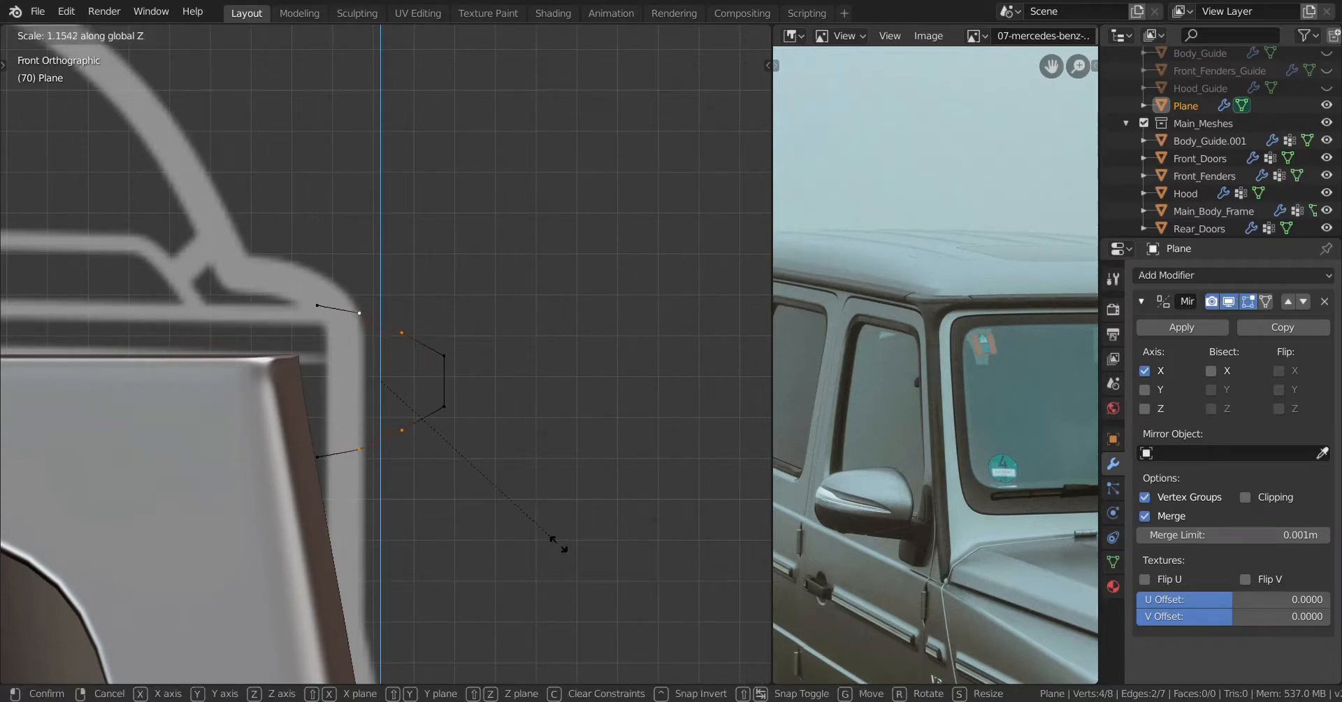
pyautogui.click(559, 543)
# Keep only the outer pair of the new vertices selected and scale it by about 1.06 along Z
pyautogui.keyDown('shift'); pyautogui.rightClick(362, 312); pyautogui.keyUp('shift')
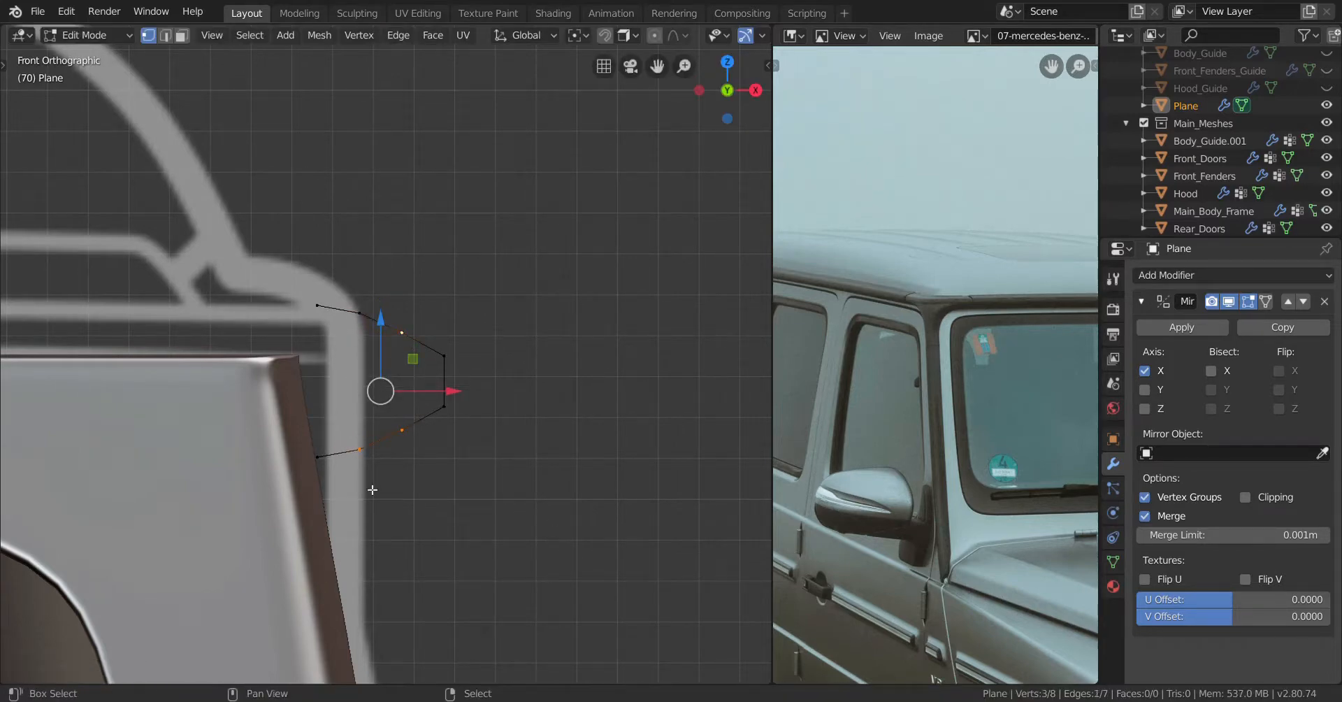
pyautogui.keyDown('shift'); pyautogui.rightClick(372, 486); pyautogui.keyUp('shift')
pyautogui.press('s')
pyautogui.press('z')
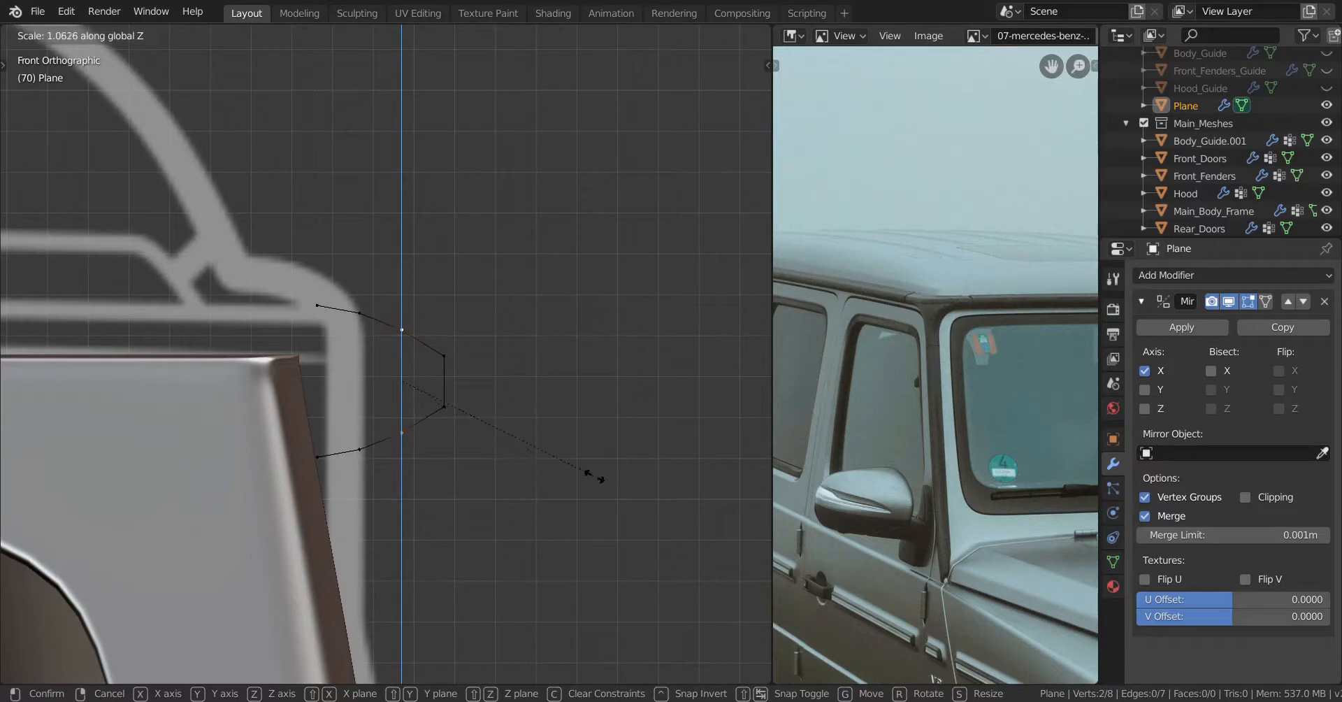
pyautogui.click(594, 476)
# Select the profile's two inner end vertices and scale them by about 0.90 along Z to level the ends
pyautogui.rightClick(317, 457)
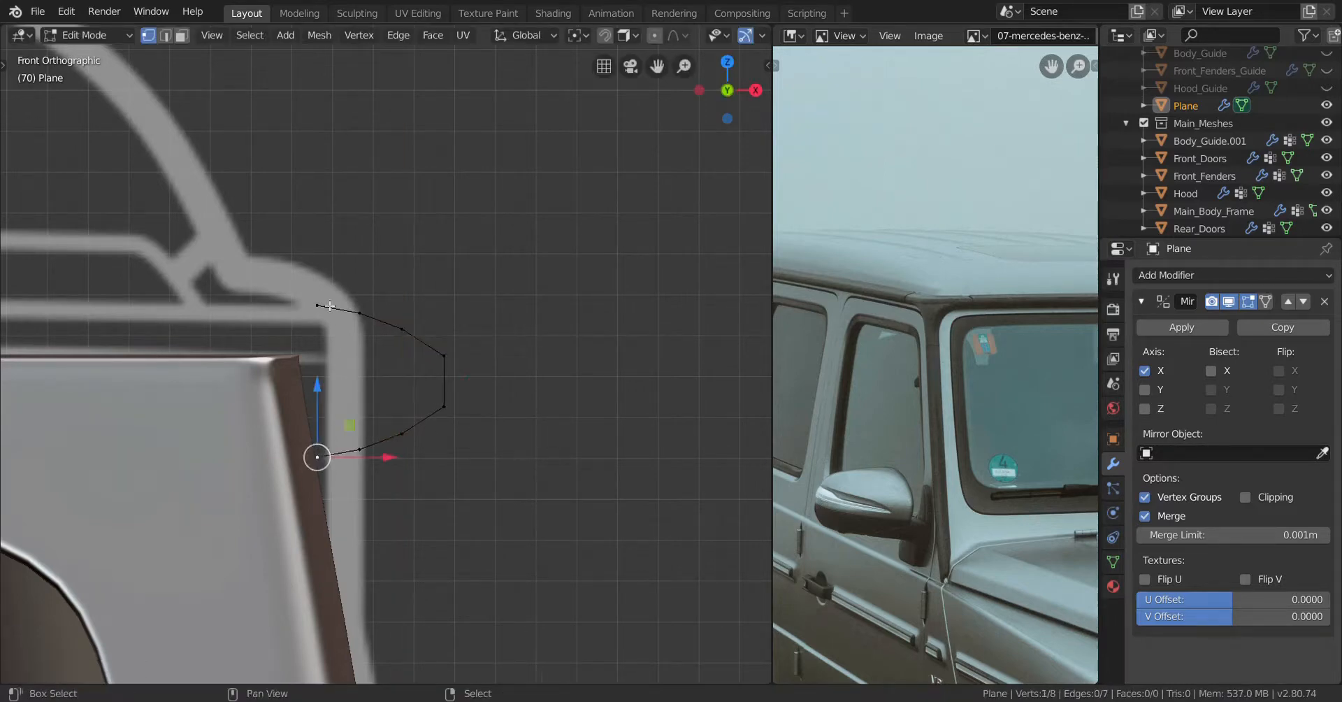
pyautogui.keyDown('shift'); pyautogui.rightClick(317, 306); pyautogui.keyUp('shift')
pyautogui.press('s')
pyautogui.press('z')
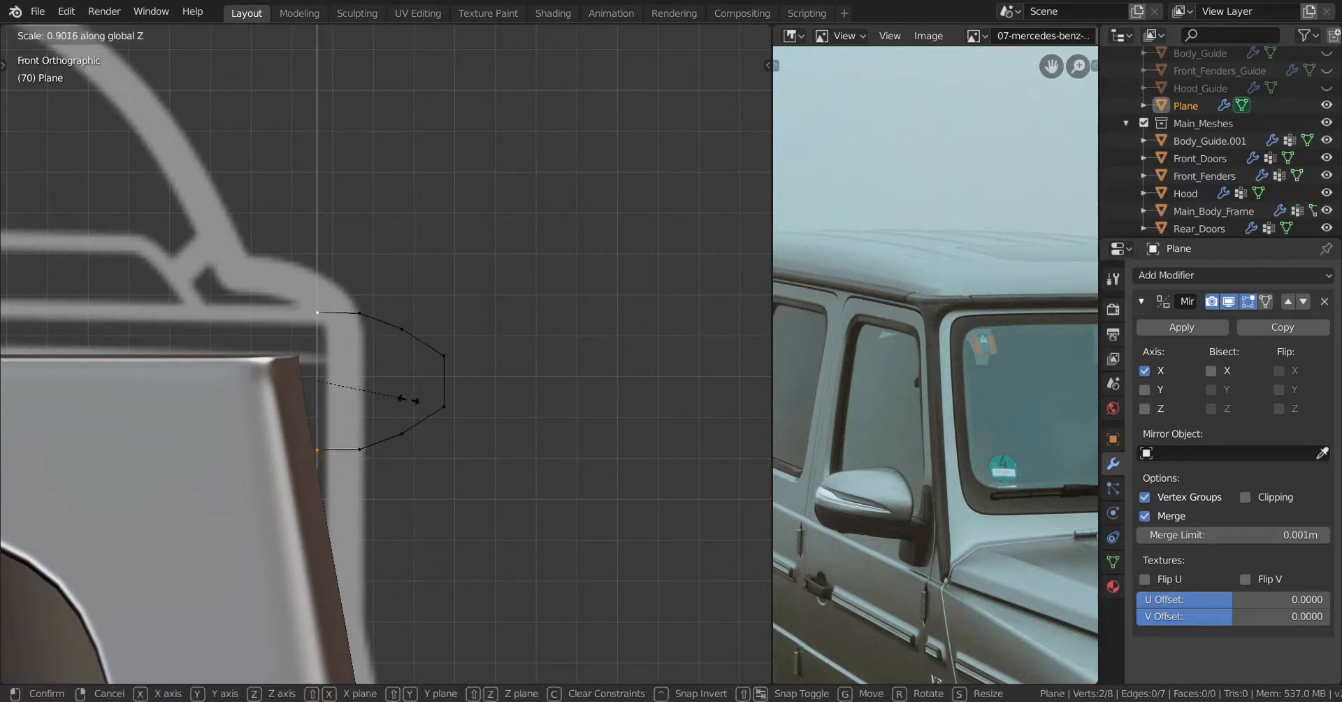
pyautogui.click(408, 399)
# Add the neighbouring vertex pair to the selection and scale both flat ends closer together along Z
pyautogui.keyDown('shift'); pyautogui.rightClick(361, 315); pyautogui.keyUp('shift')
pyautogui.press('s')
pyautogui.press('z')
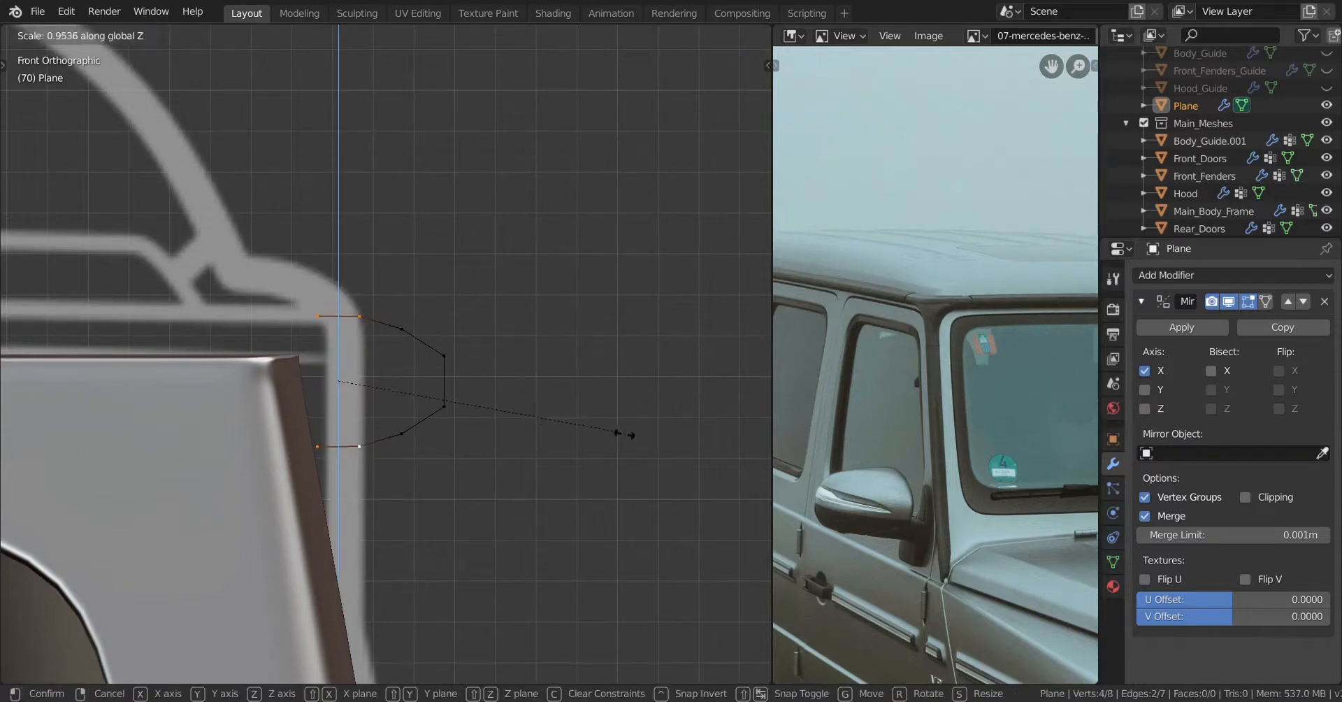
pyautogui.click(470, 416)
# Extend the selection to the next outer vertex pair and scale all six vertices inward along Z
pyautogui.keyDown('shift'); pyautogui.rightClick(404, 331); pyautogui.keyUp('shift')
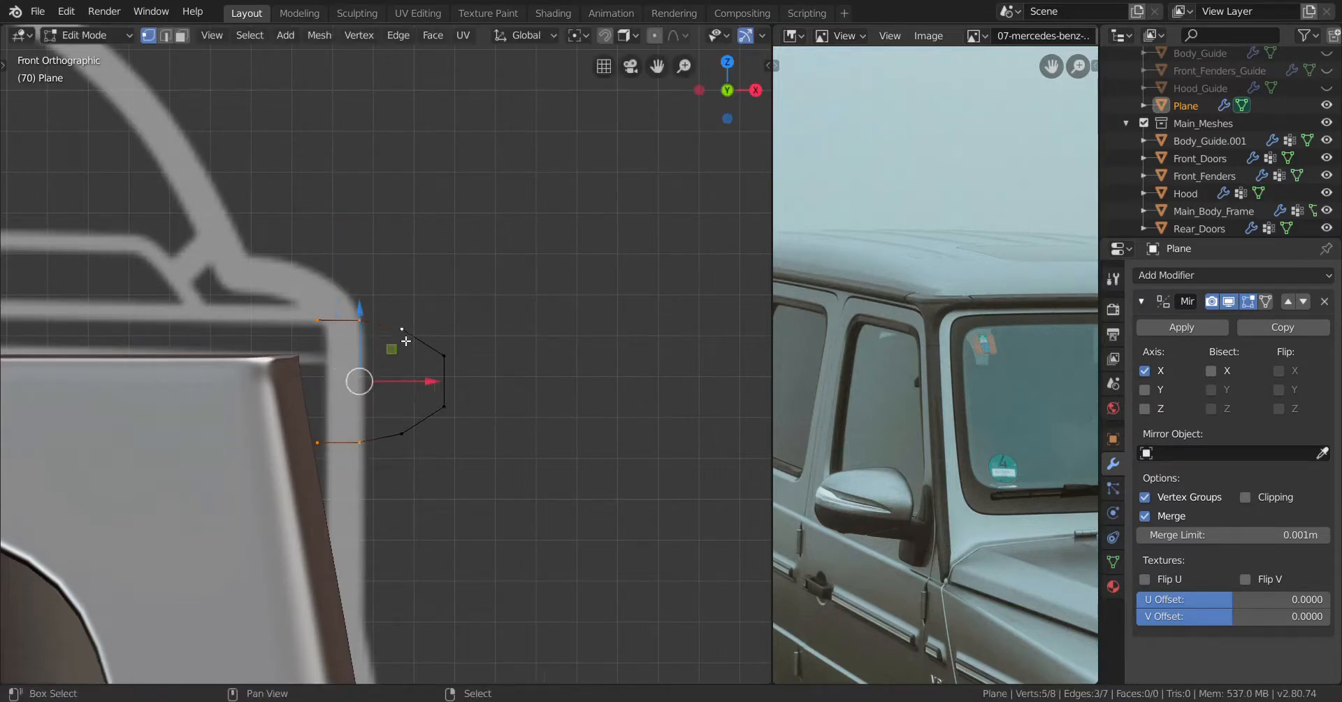
pyautogui.press('s')
pyautogui.press('z')
pyautogui.click(487, 418)
pyautogui.scroll(-2, 487, 418)
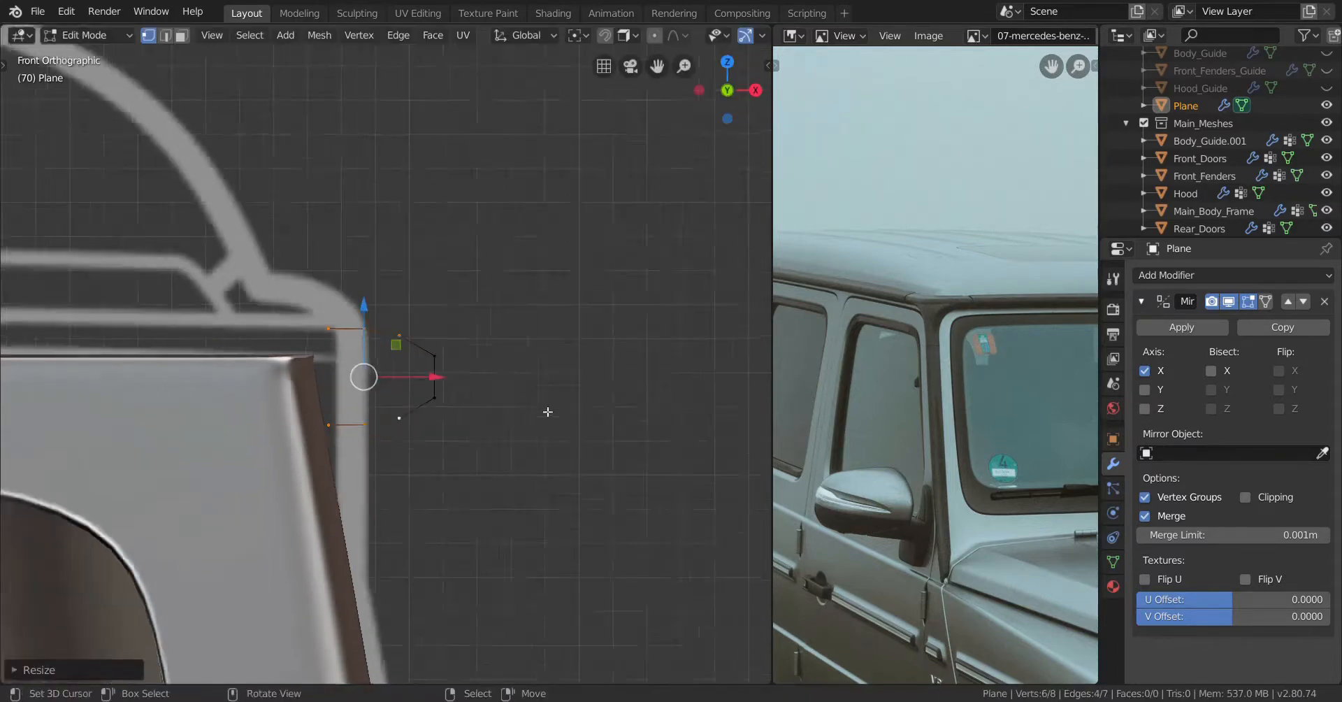
# Add a Subdivision Surface modifier to the gutter profile and set its viewport subdivisions to 2
pyautogui.press('Tab')
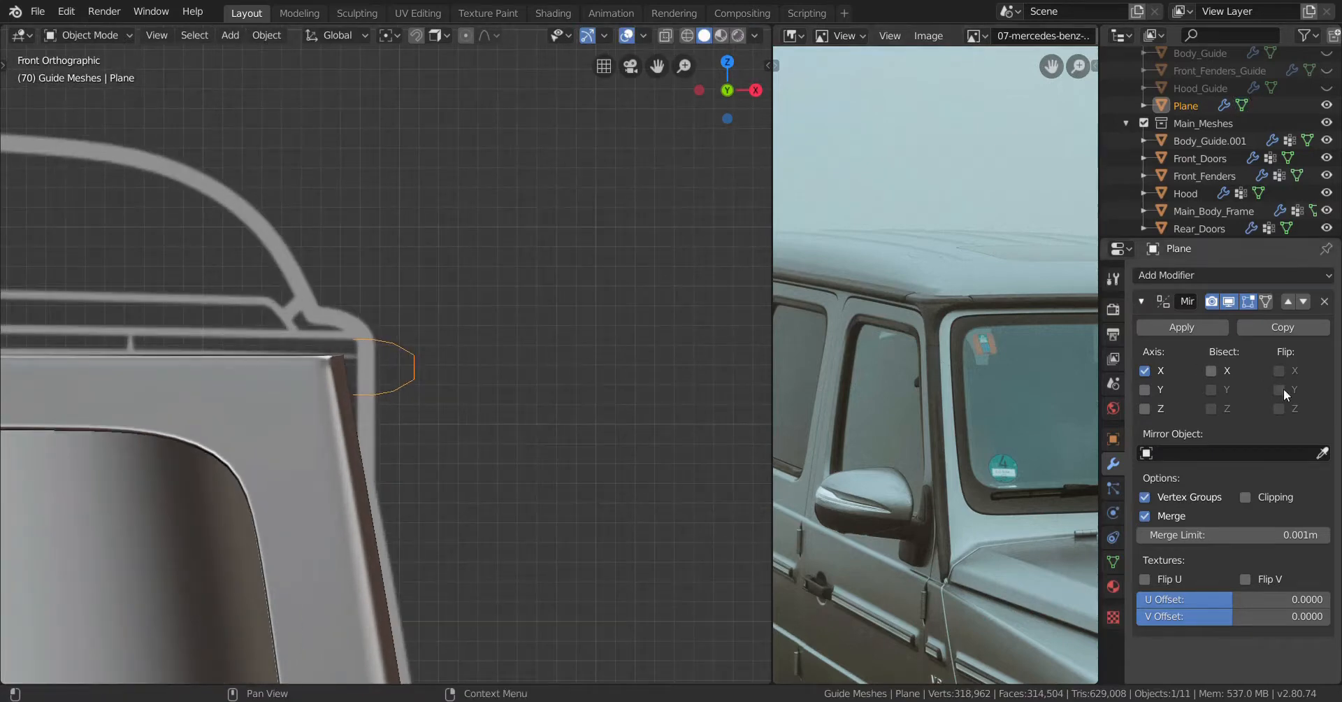
pyautogui.click(1231, 277)
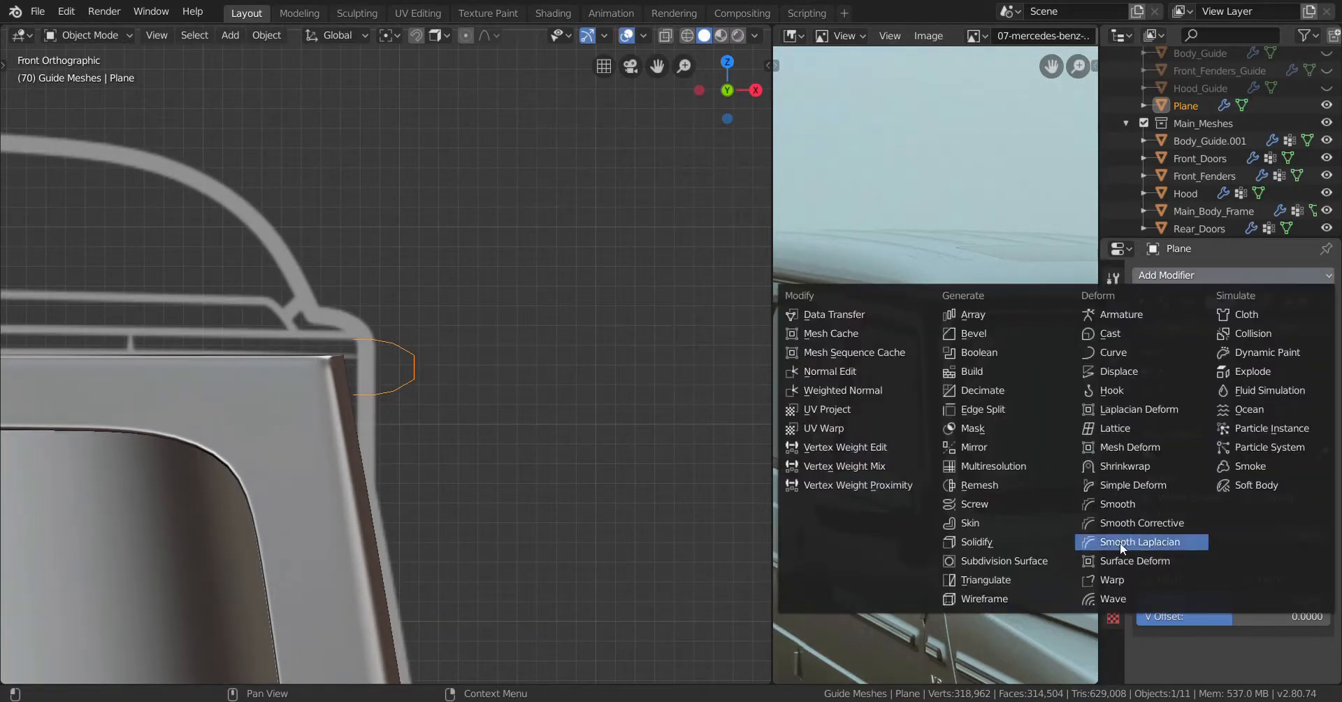
pyautogui.click(975, 563)
pyautogui.scroll(-5, 1190, 546)
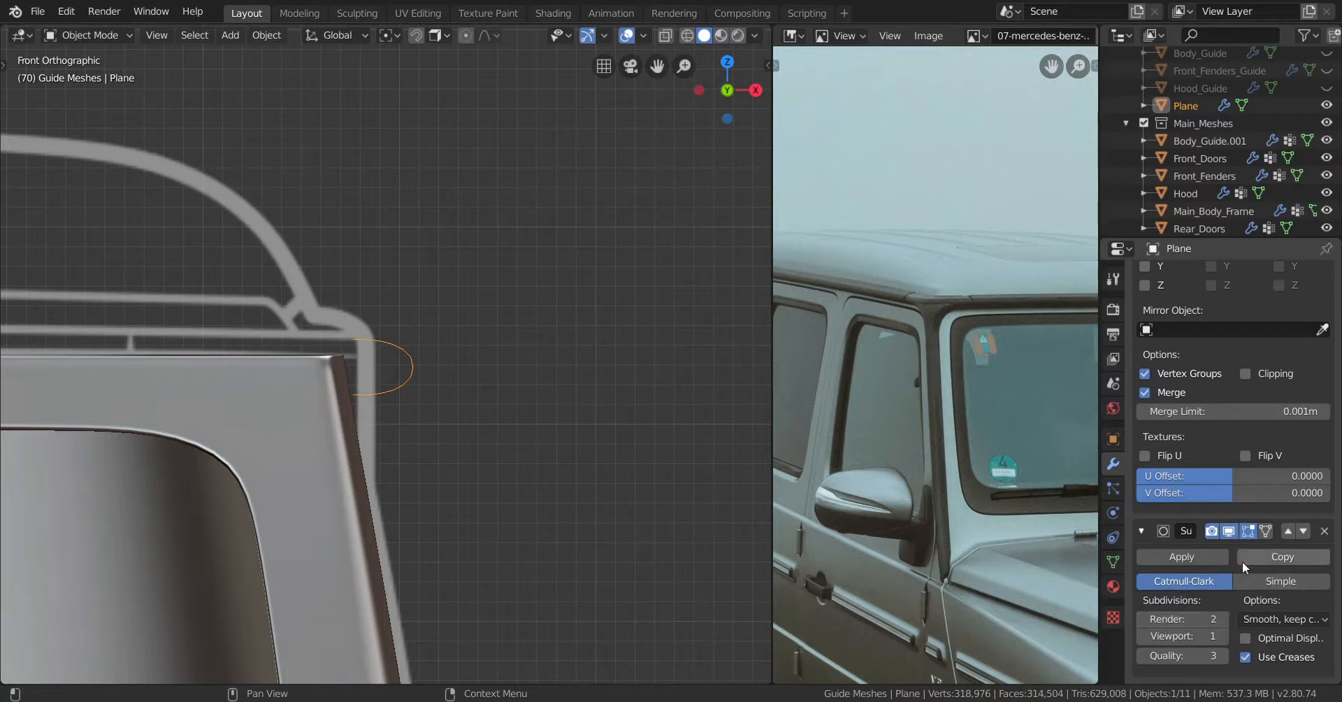
pyautogui.click(1220, 636)
pyautogui.scroll(4, 394, 477)
# Add four evenly spaced cuts to the upper slanted segment of the profile without sliding them
pyautogui.press('Tab')
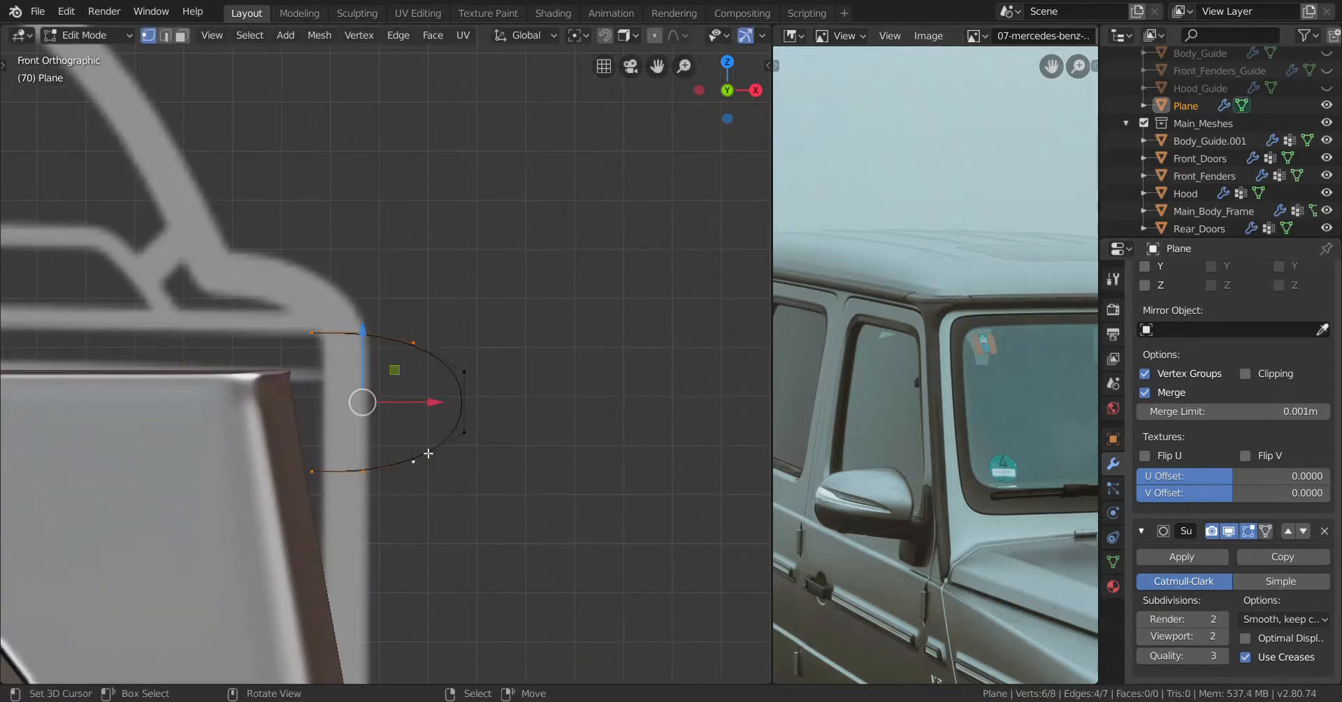
pyautogui.scroll(3, 428, 453)
pyautogui.keyDown('shift'); pyautogui.moveTo(450, 438); pyautogui.dragTo(397, 446, button='middle'); pyautogui.keyUp('shift')
pyautogui.hotkey('ctrl', 'r')
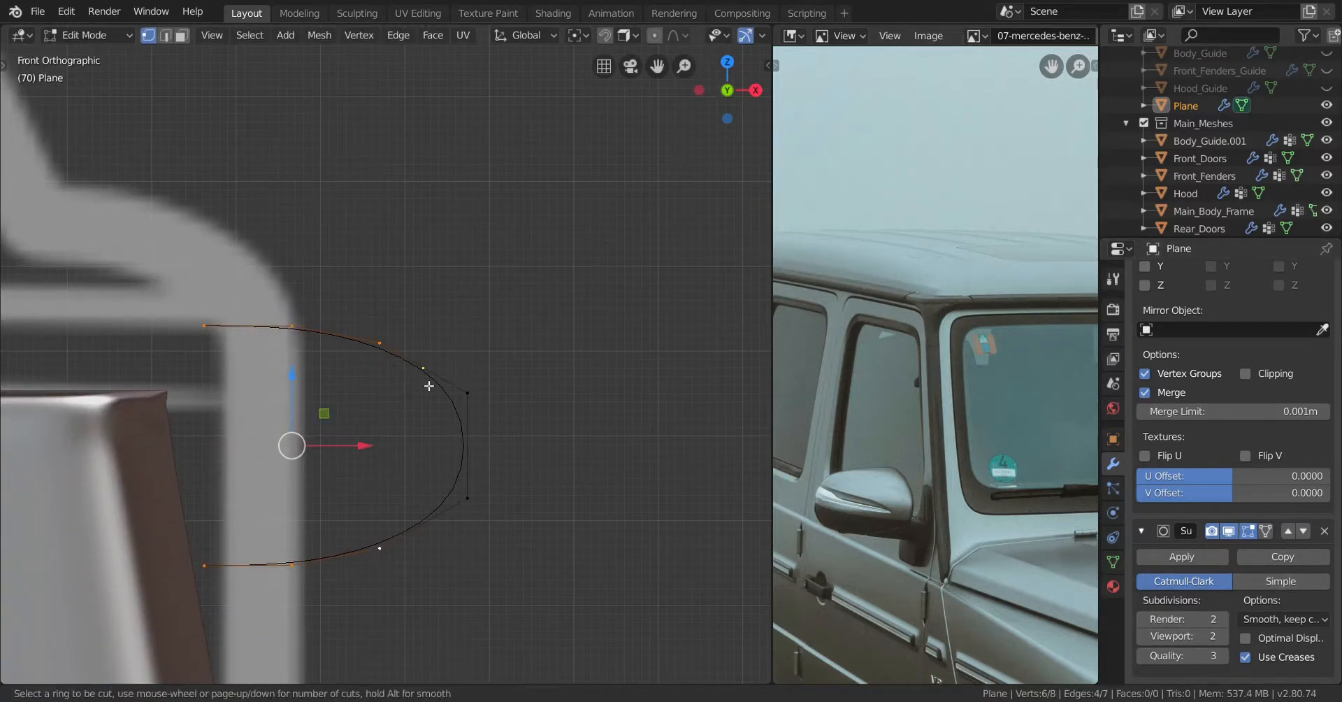
pyautogui.scroll(2, 428, 385)
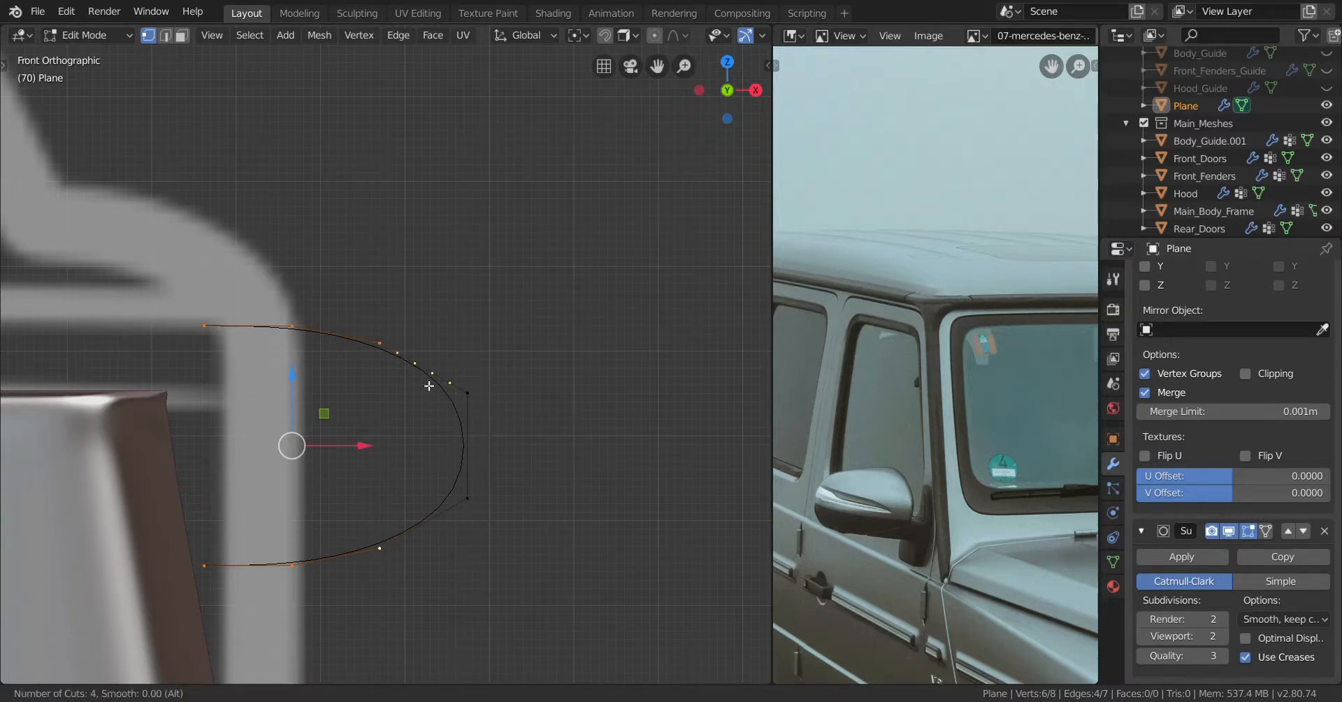
pyautogui.click(429, 385)
pyautogui.rightClick(429, 385)
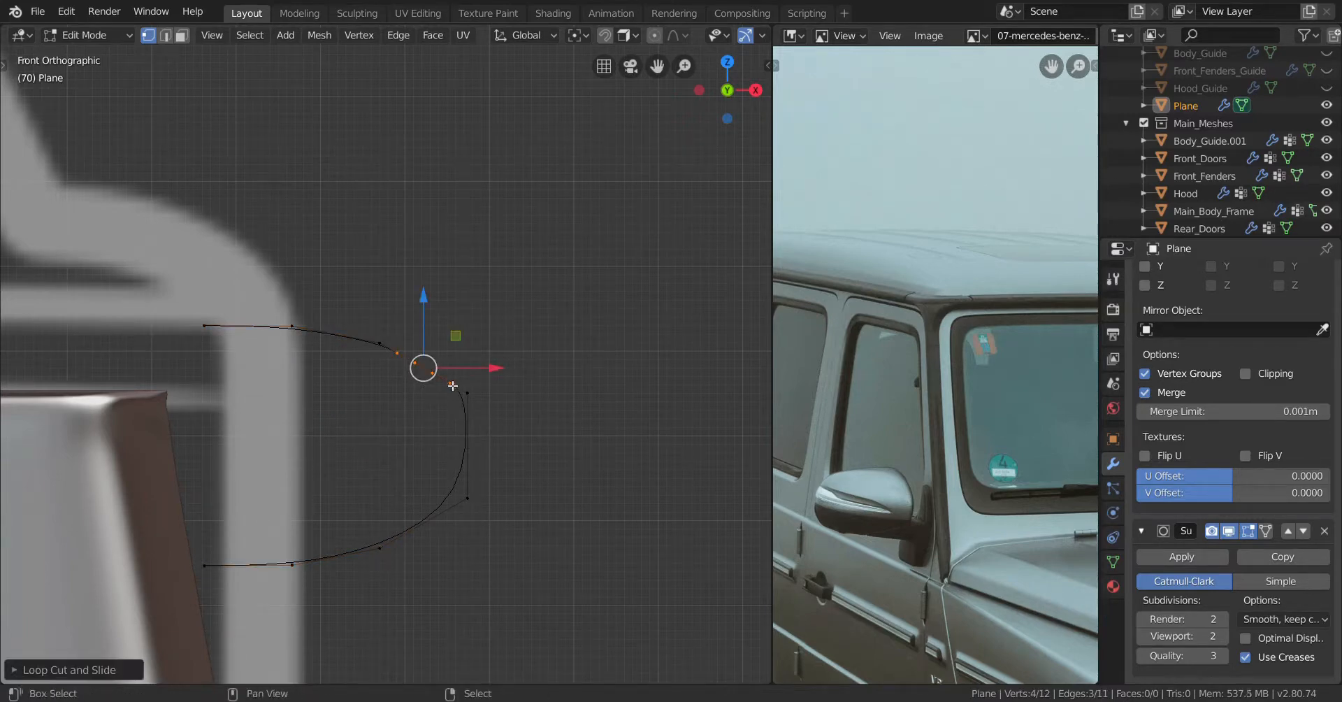
# Dissolve the upper segment's two new vertices farthest from the outer corner, keeping the pair beside the corner
pyautogui.scroll(1, 445, 404)
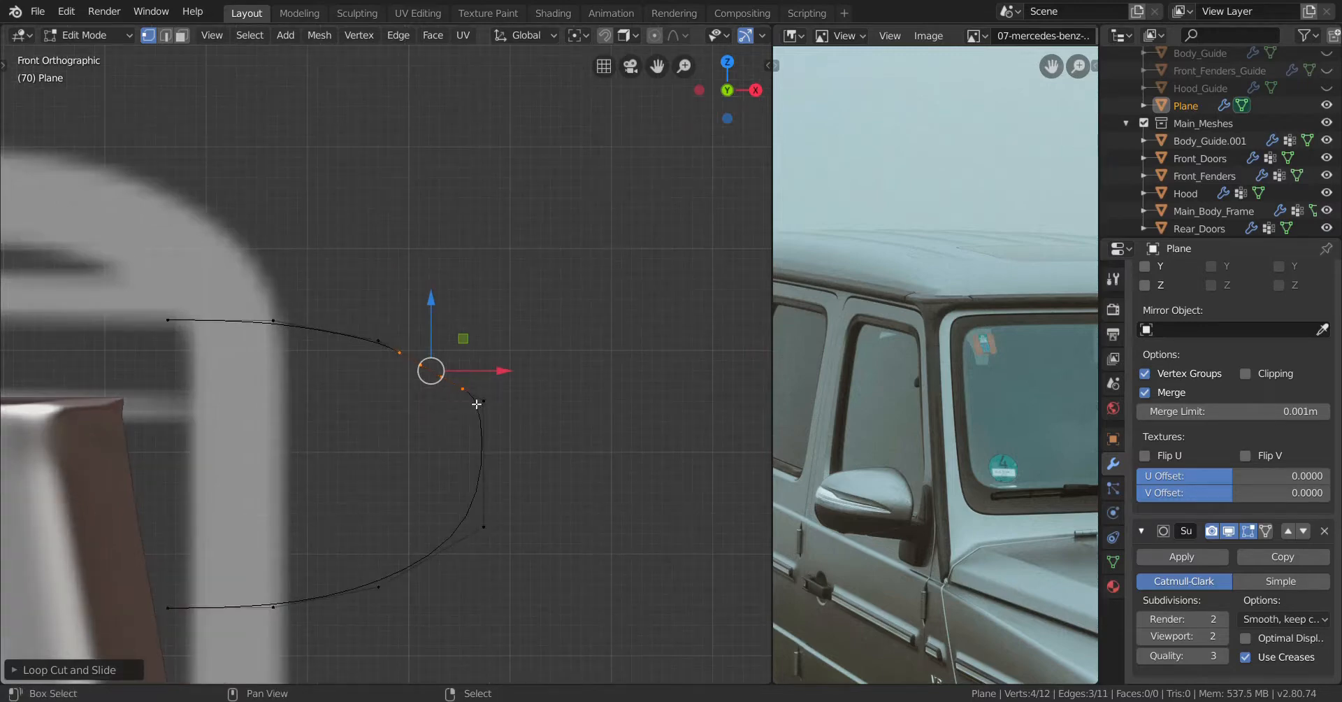
pyautogui.keyDown('shift'); pyautogui.click(433, 415); pyautogui.keyUp('shift')
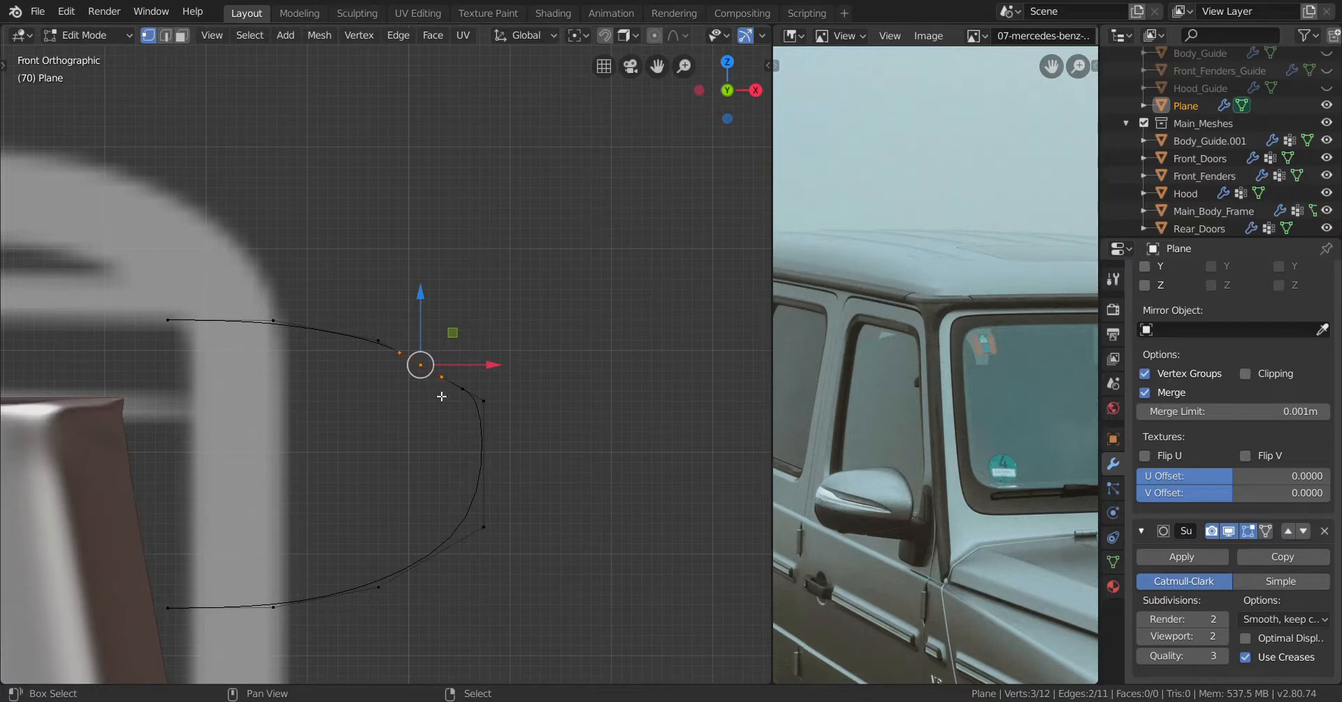
pyautogui.keyDown('shift'); pyautogui.click(438, 393); pyautogui.keyUp('shift')
pyautogui.press('x')
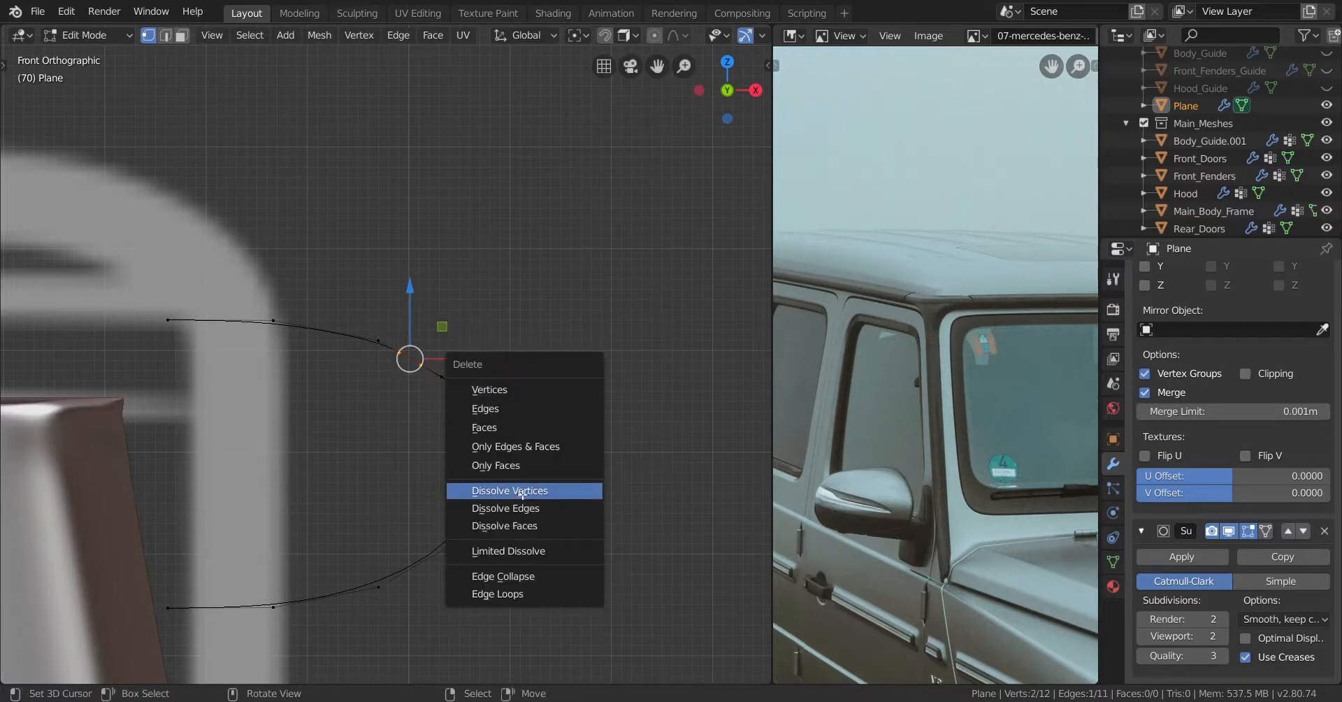
pyautogui.click(518, 489)
# Add four cuts to the lower slanted segment and dissolve the two new vertices farthest from the outer corner
pyautogui.hotkey('ctrl', 'r')
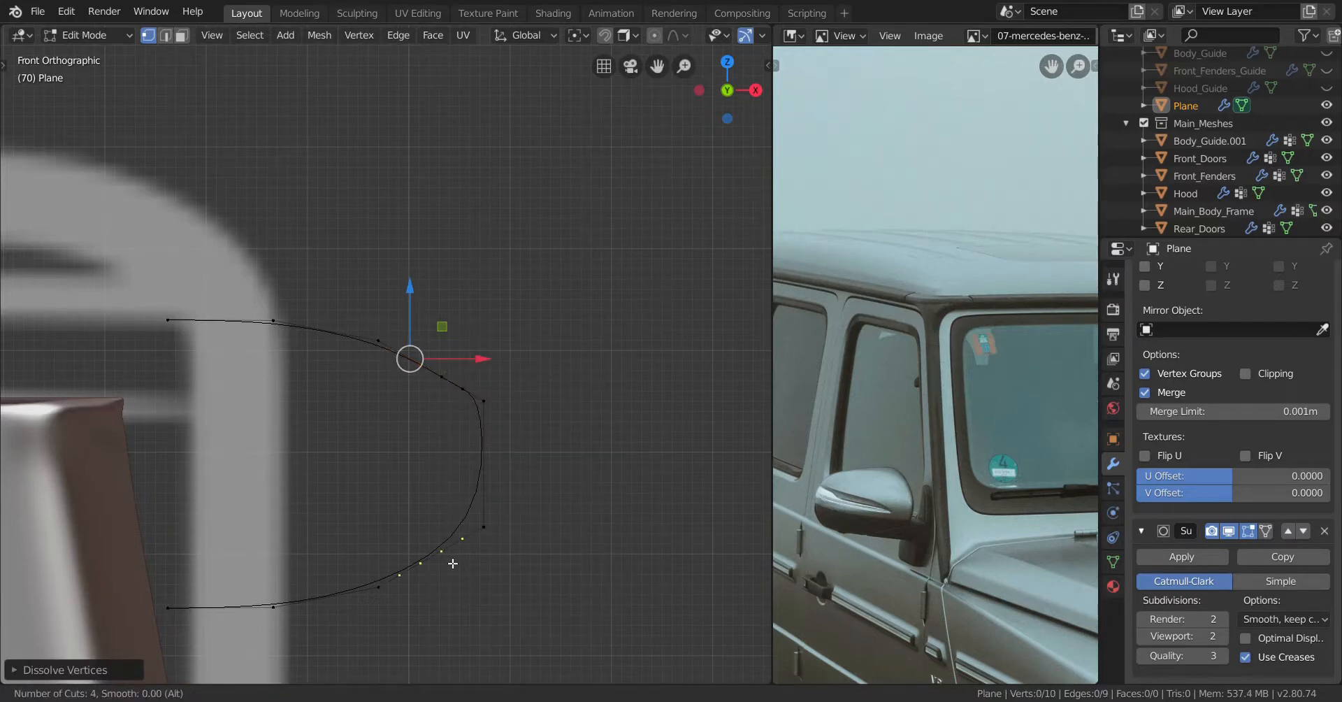
pyautogui.click(453, 564)
pyautogui.rightClick(467, 564)
pyautogui.keyDown('shift'); pyautogui.rightClick(445, 552); pyautogui.keyUp('shift')
pyautogui.keyDown('shift'); pyautogui.rightClick(464, 541); pyautogui.keyUp('shift')
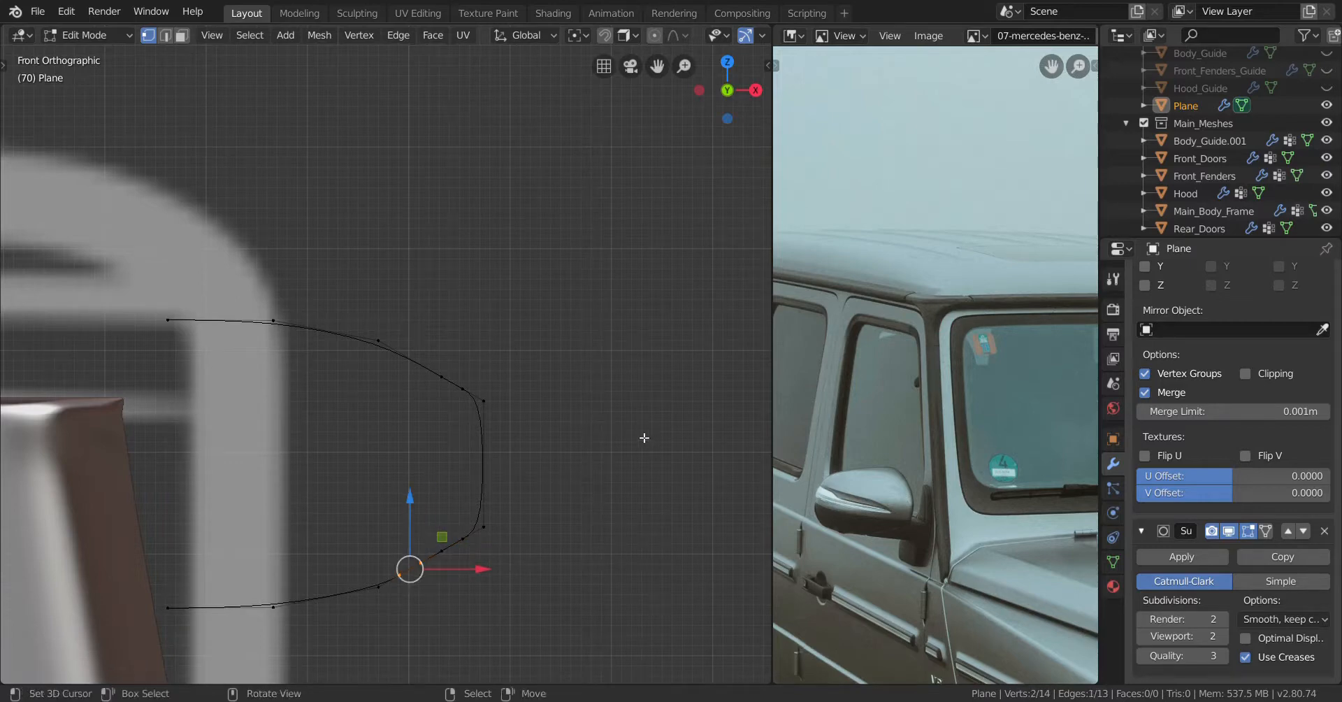
pyautogui.press('x')
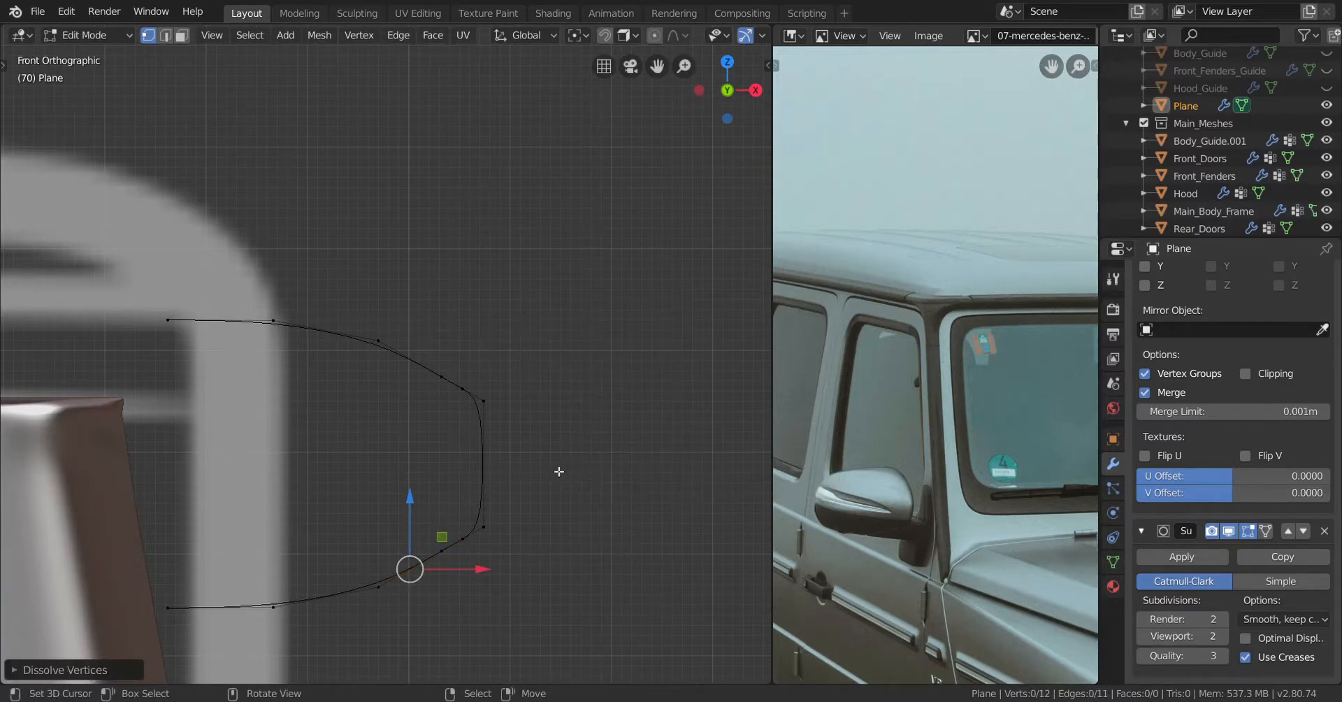
# Add three evenly spaced cuts to the profile's vertical outer edge and check the smoothed curve in Object Mode
pyautogui.hotkey('ctrl', 'r')
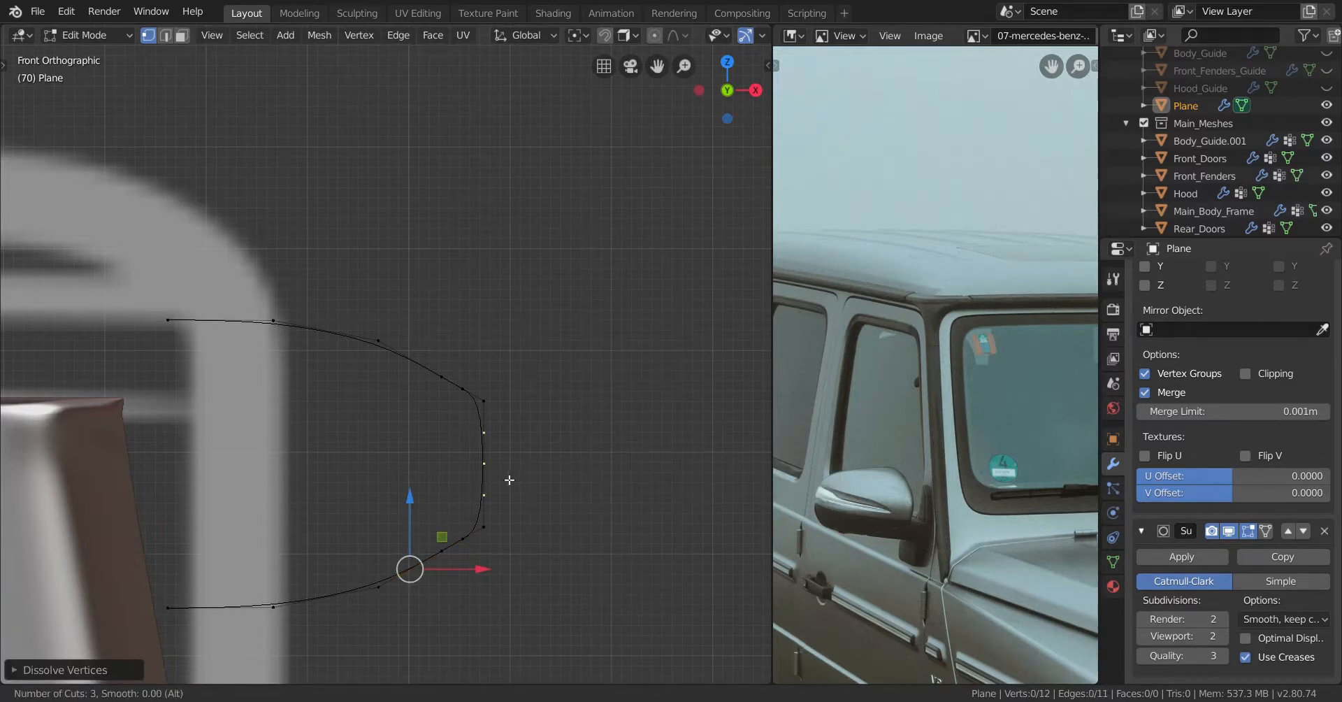
pyautogui.click(508, 479)
pyautogui.press('a')
pyautogui.scroll(-3, 486, 507)
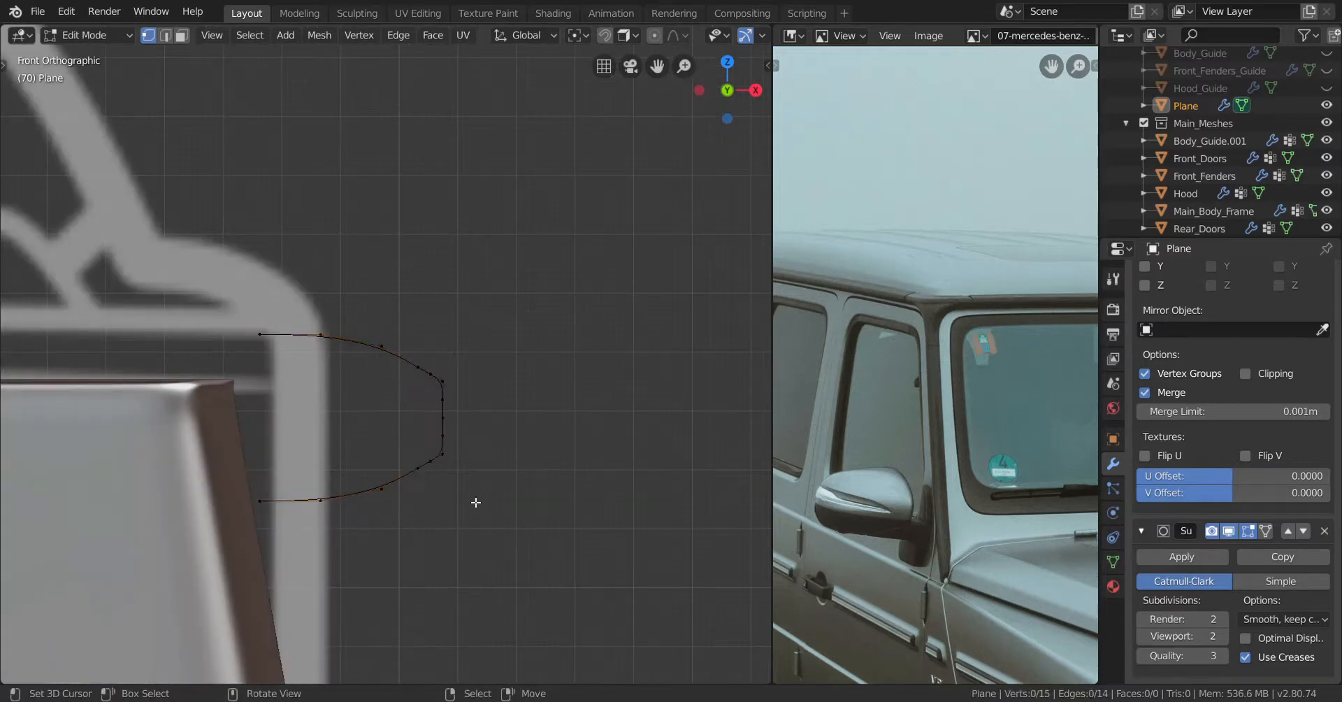
pyautogui.press('Tab')
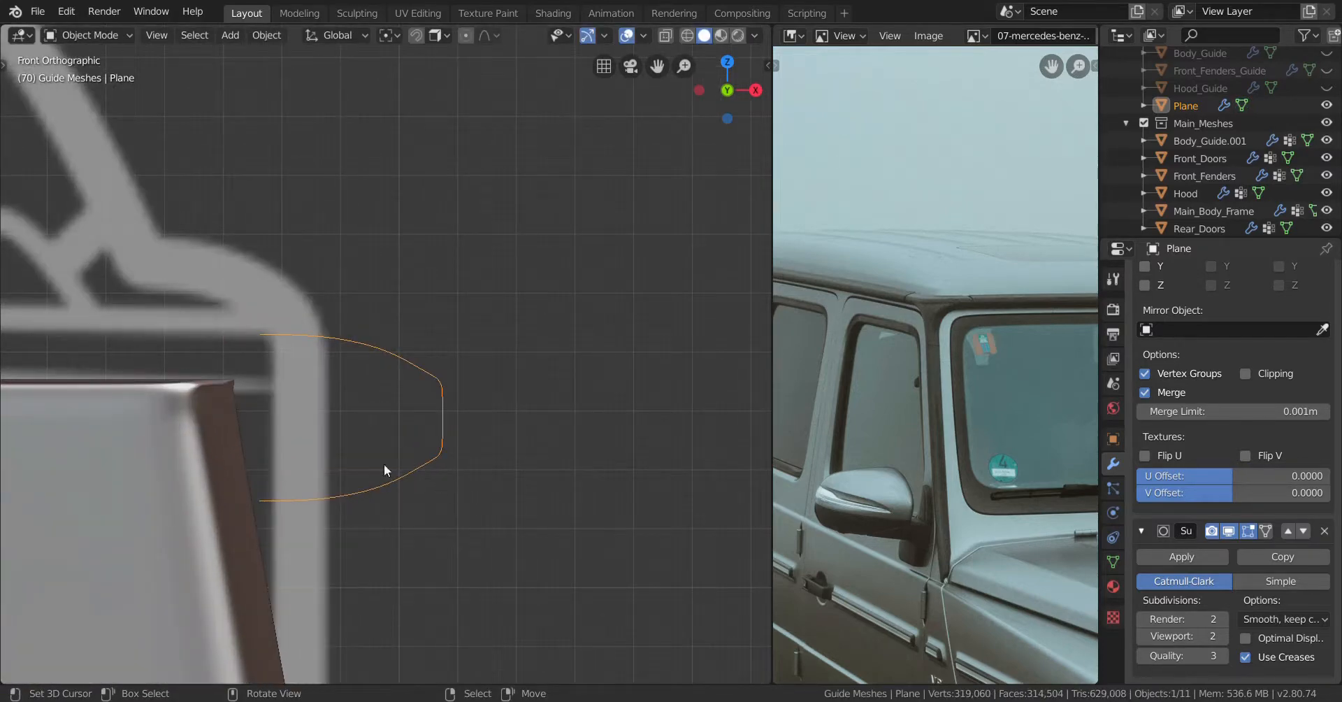
pyautogui.scroll(1, 463, 461)
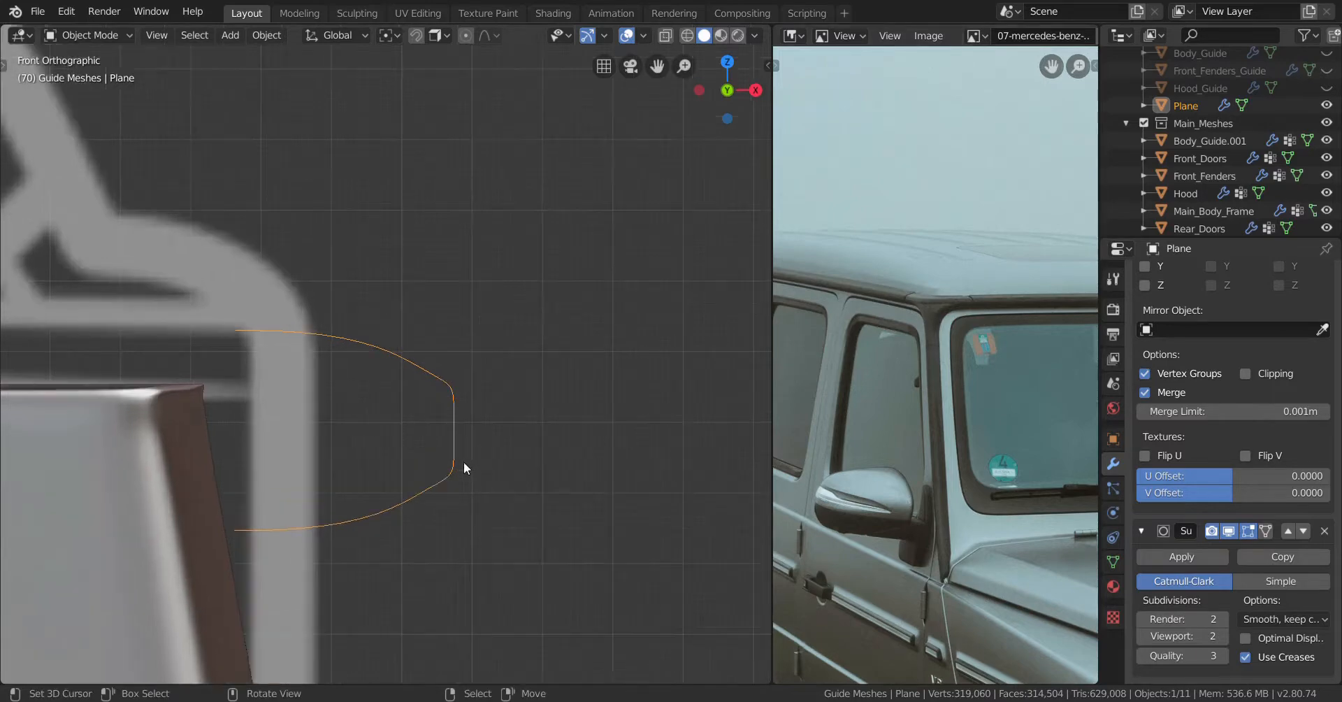
# Scale the entire profile by about 0.86 along Z to make it flatter
pyautogui.press('Tab')
pyautogui.scroll(-2, 466, 478)
pyautogui.press('s')
pyautogui.press('z')
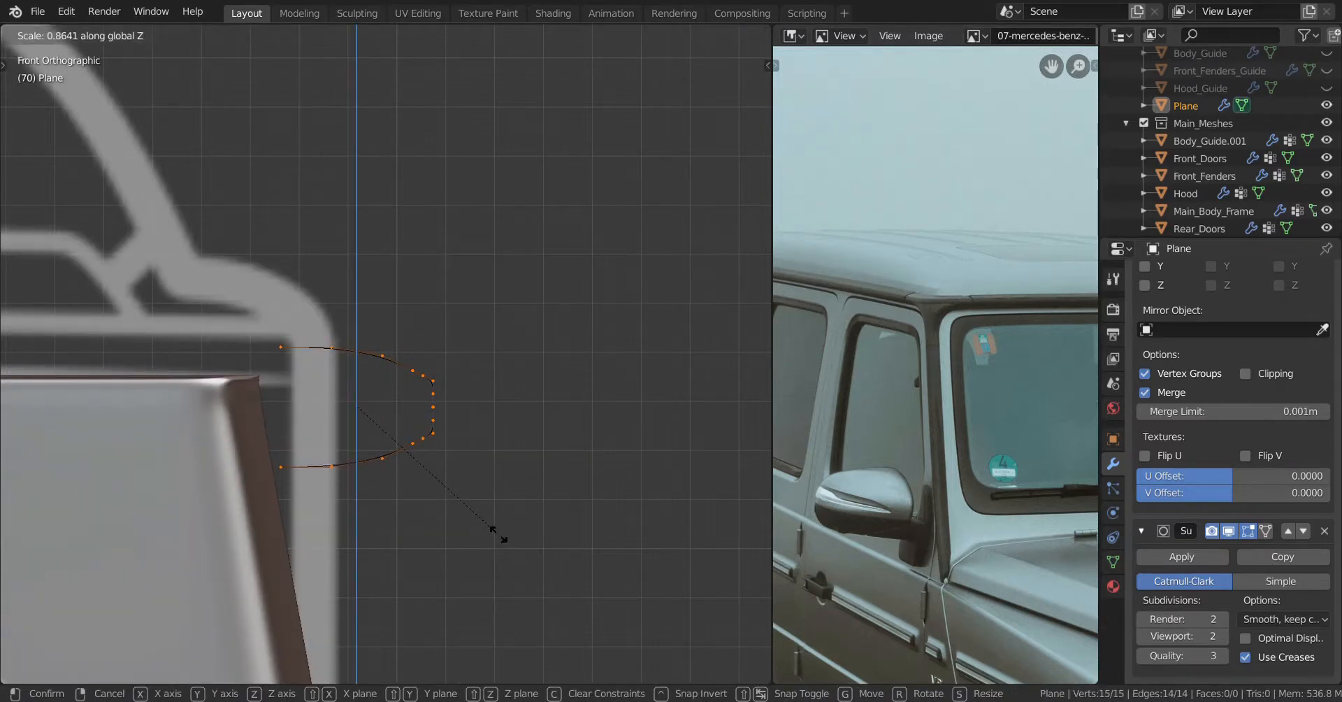
pyautogui.click(503, 539)
# Dissolve the extra vertices beside the outer corners on both slanted segments
pyautogui.scroll(3, 434, 528)
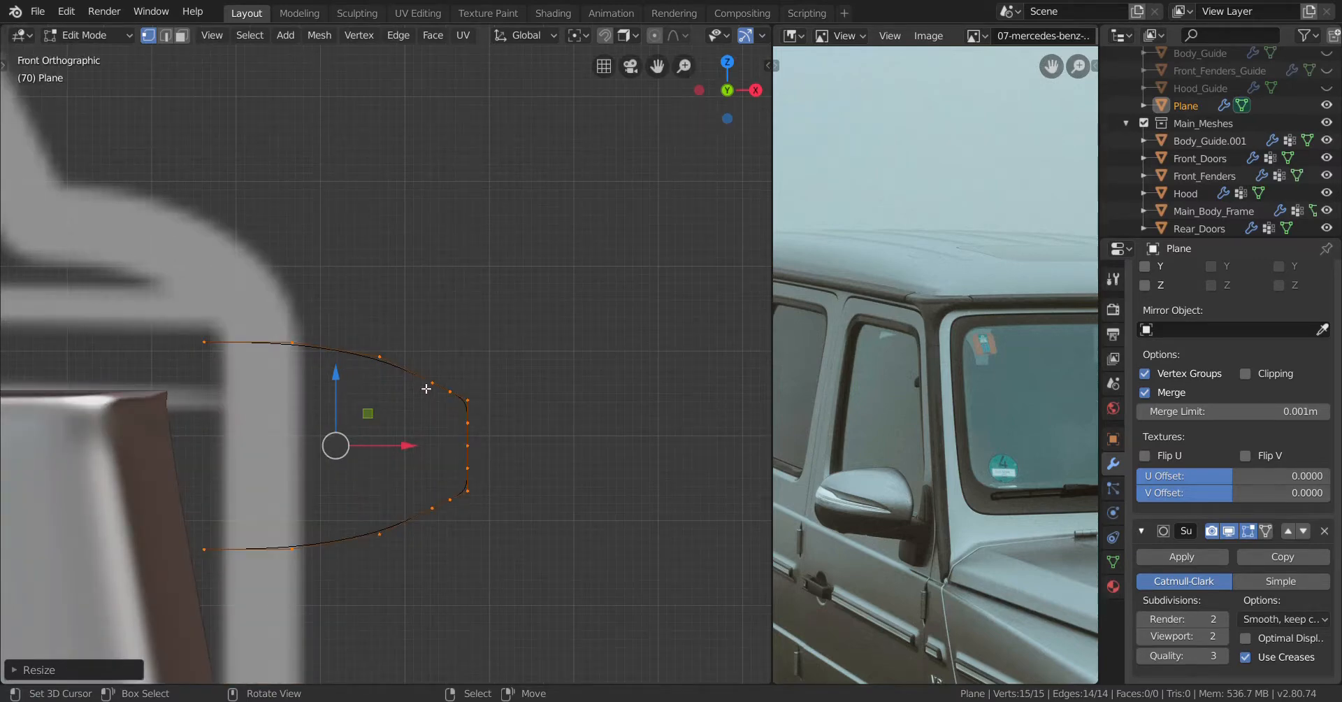
pyautogui.click(429, 386)
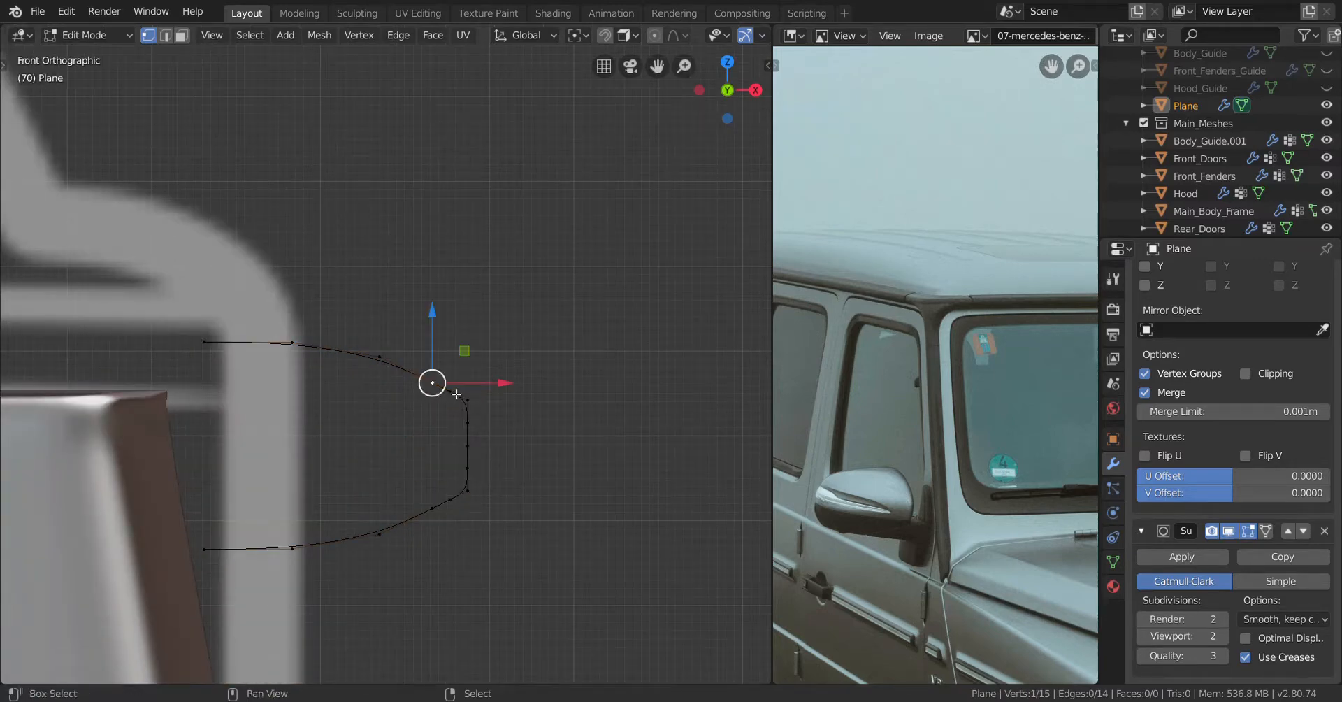
pyautogui.press('x')
pyautogui.click(631, 451)
# Select the five vertices of the vertical outer edge and scale them by about 0.76 along Z
pyautogui.keyDown('ctrl'); pyautogui.click(475, 502); pyautogui.keyUp('ctrl')
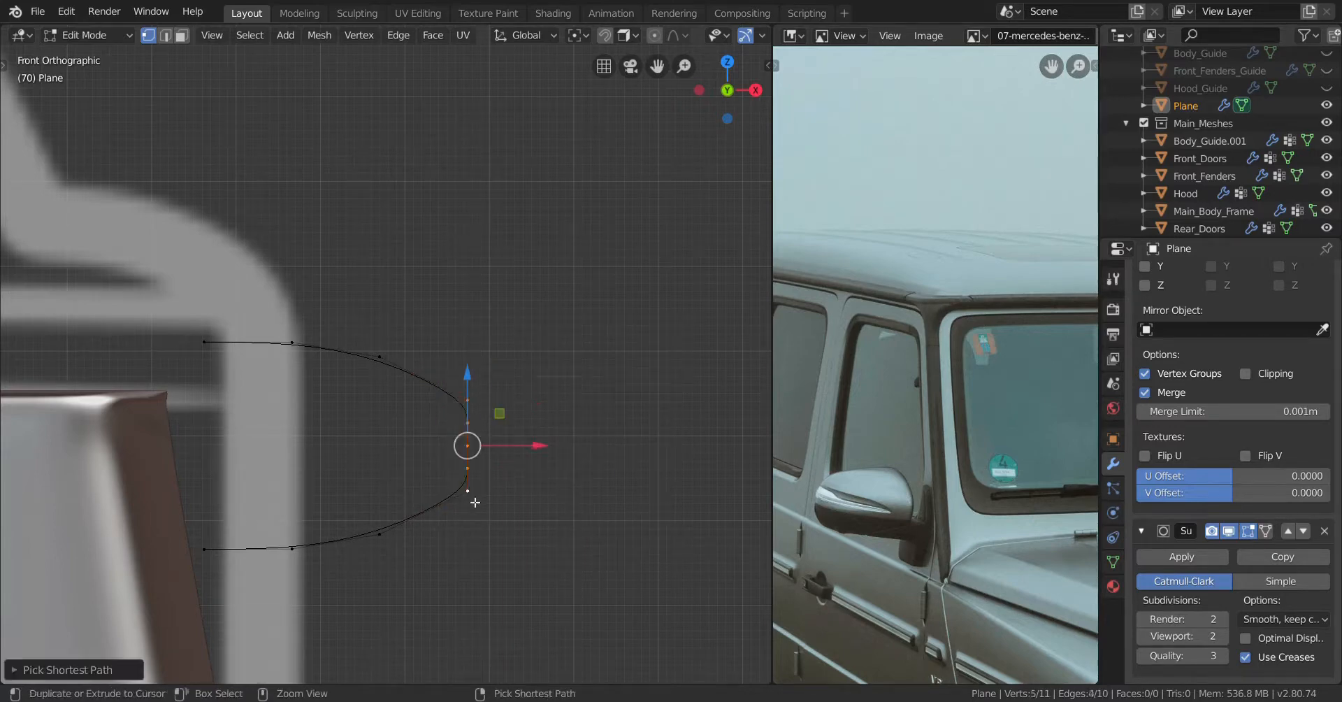
pyautogui.press('s')
pyautogui.press('z')
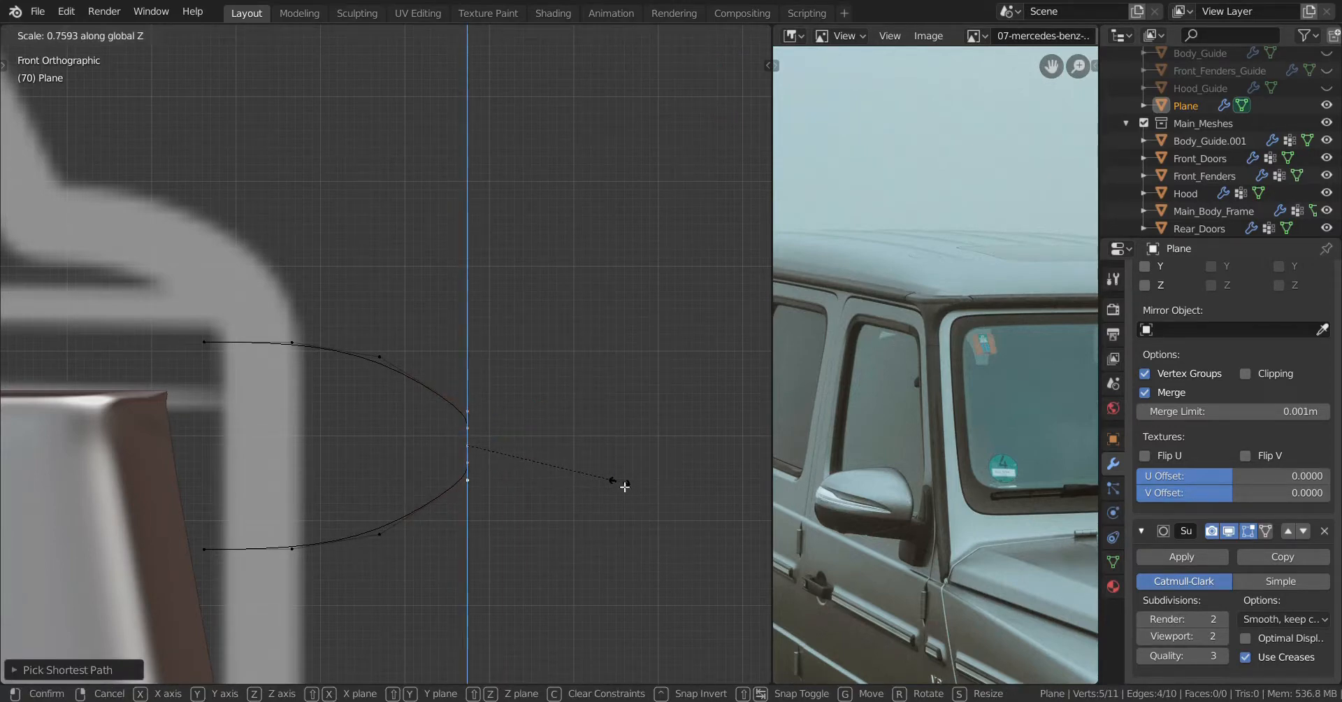
pyautogui.click(624, 485)
# Select the three inner vertices on both the lower and upper sides and scale them by about 0.94 along Z
pyautogui.click(381, 536)
pyautogui.keyDown('ctrl'); pyautogui.click(205, 549); pyautogui.keyUp('ctrl')
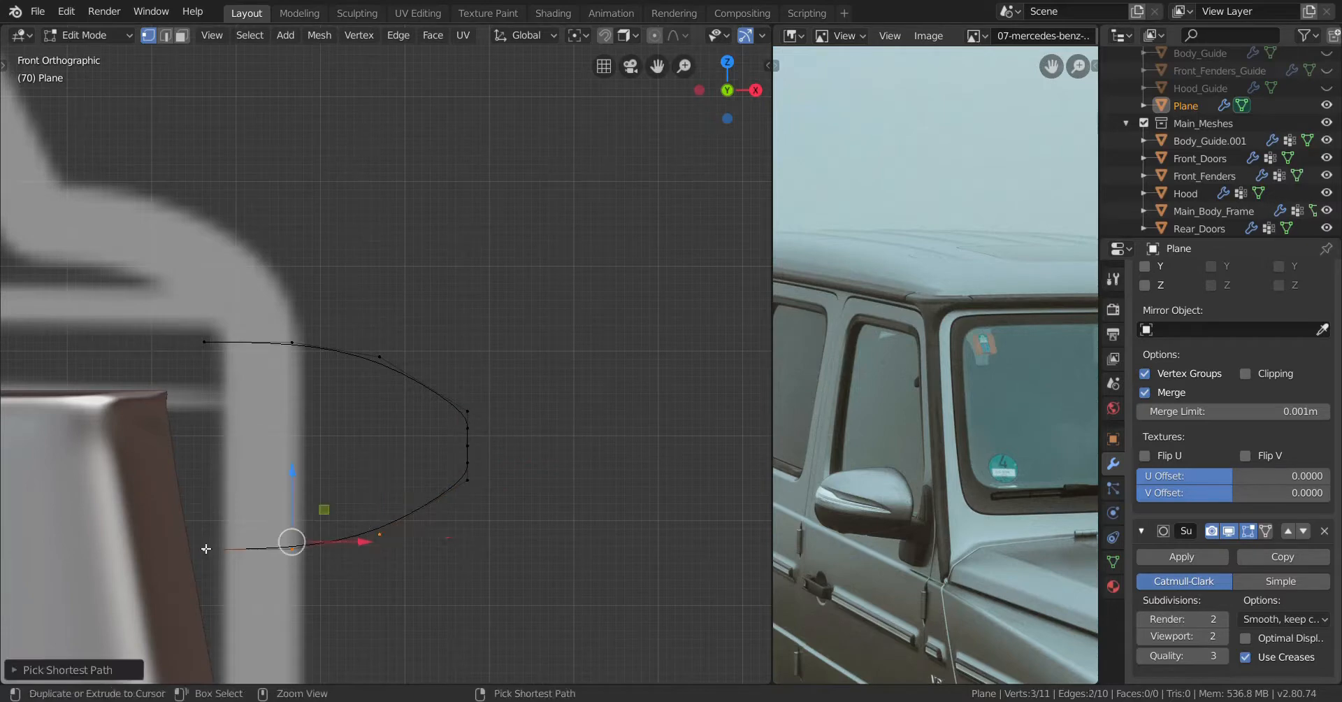
pyautogui.keyDown('shift'); pyautogui.click(379, 356); pyautogui.keyUp('shift')
pyautogui.keyDown('ctrl'); pyautogui.click(204, 342); pyautogui.keyUp('ctrl')
pyautogui.press('s')
pyautogui.press('z')
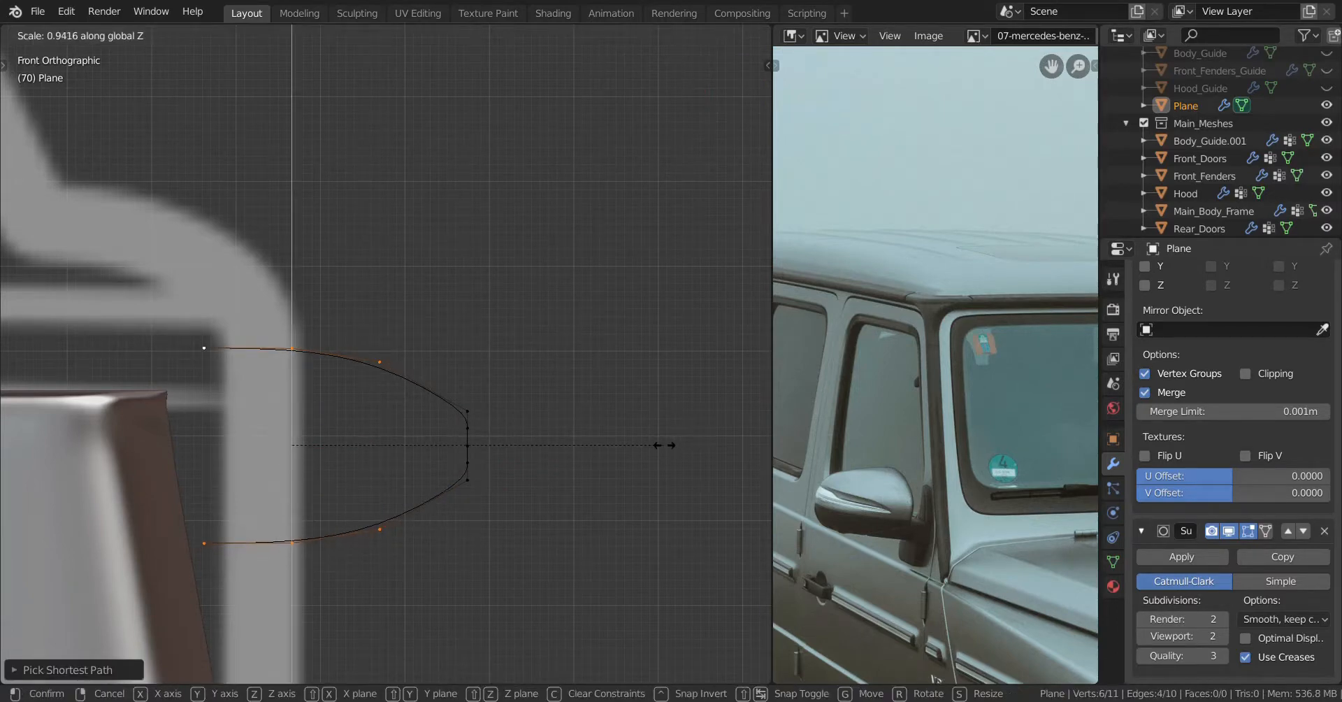
pyautogui.click(556, 453)
# Add four cuts to the lower slanted segment and dissolve all but the new vertex nearest the outer corner
pyautogui.scroll(1, 557, 453)
pyautogui.hotkey('ctrl', 'r')
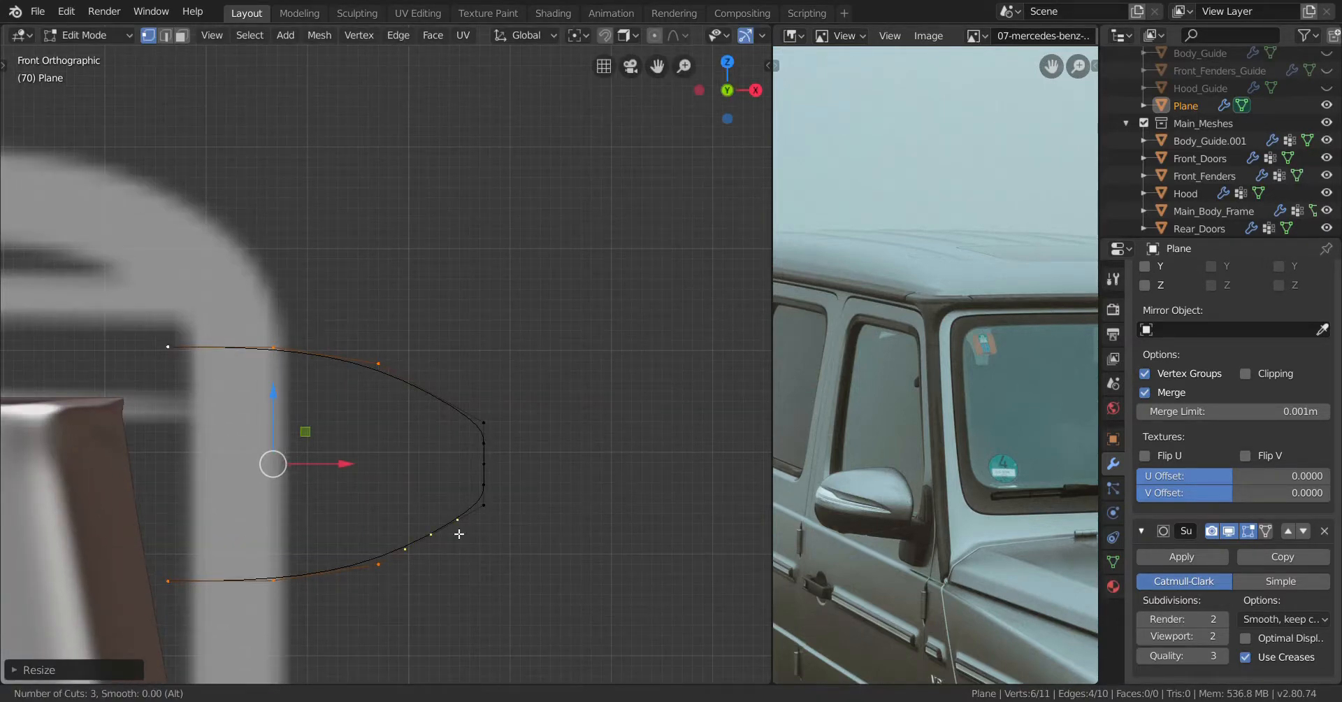
pyautogui.click(459, 534)
pyautogui.rightClick(541, 545)
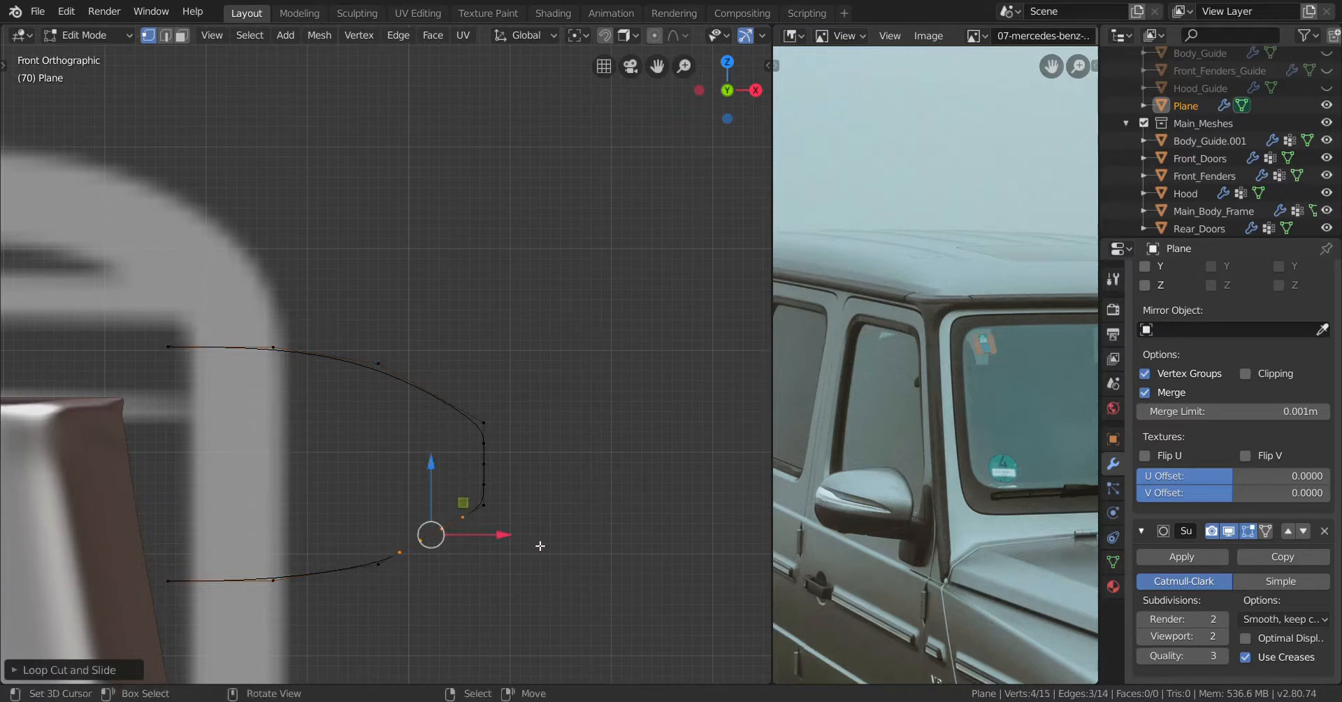
pyautogui.keyDown('shift'); pyautogui.click(465, 518); pyautogui.keyUp('shift')
pyautogui.press('x')
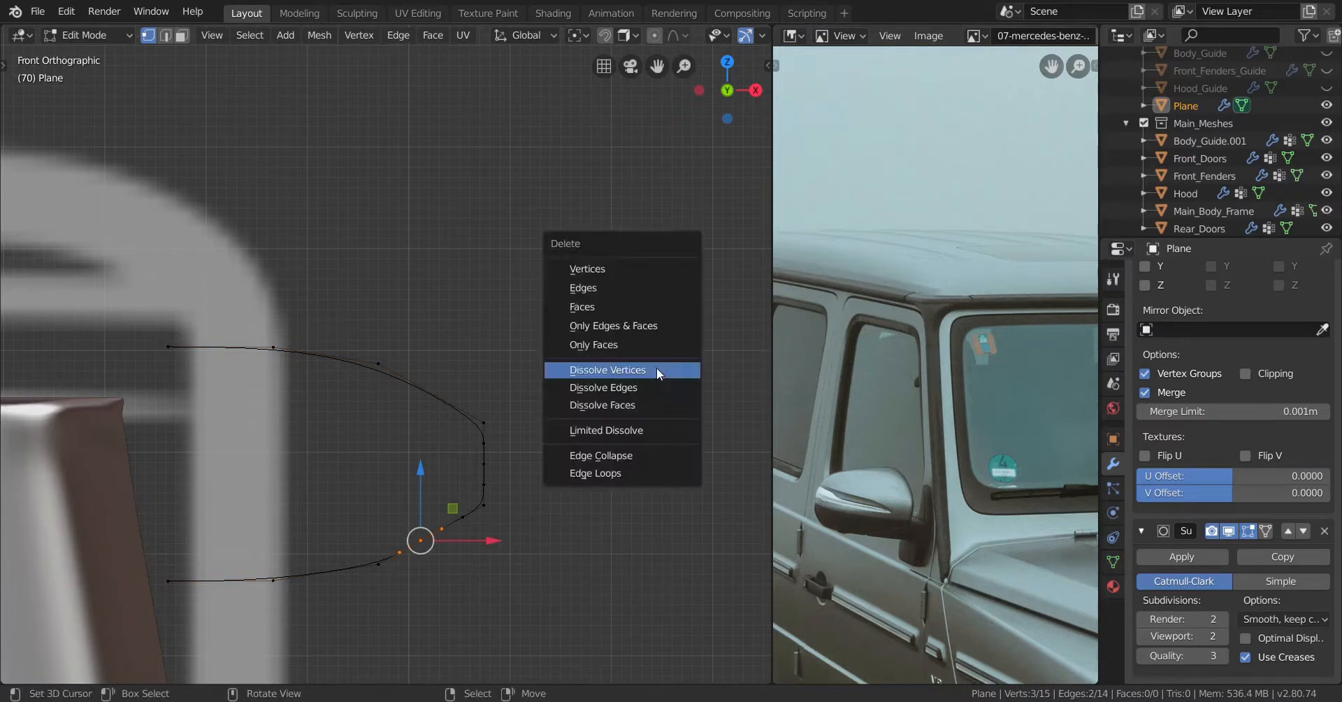
pyautogui.click(656, 369)
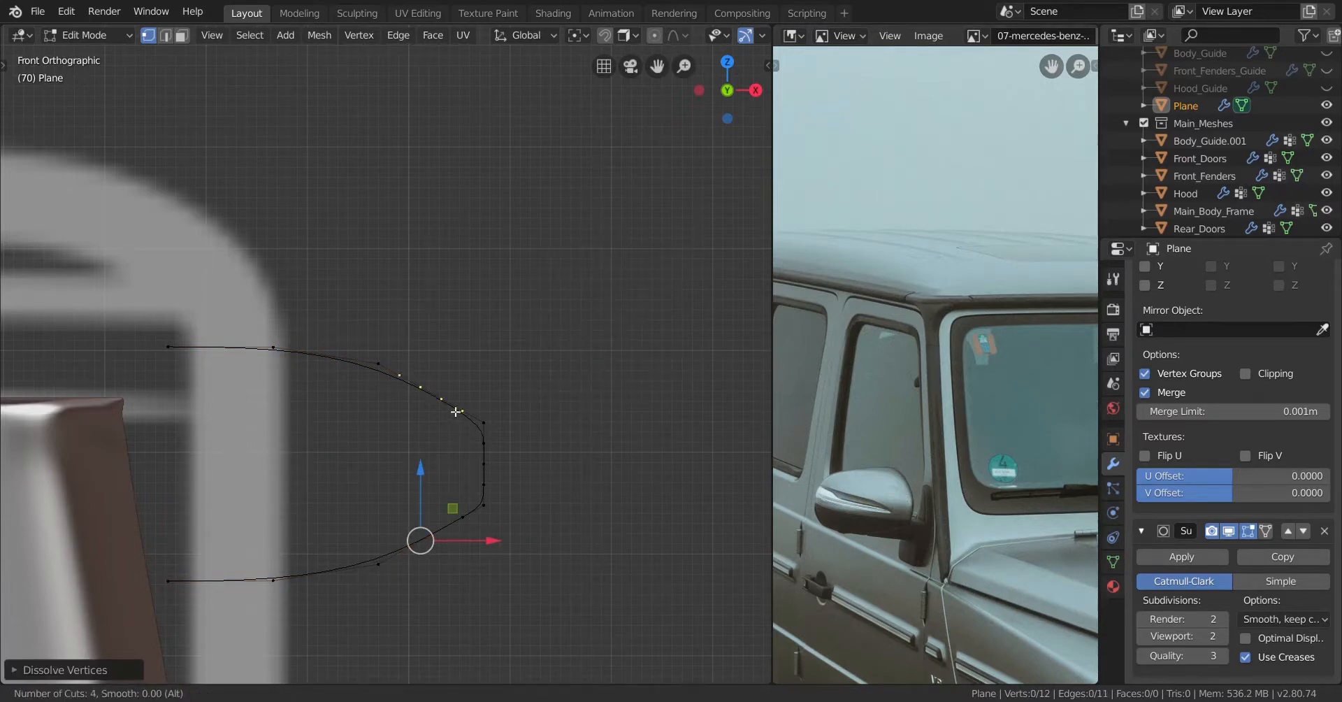
# Add four cuts to the upper slanted segment, dissolve all but the one nearest the corner, and check the curve in Object Mode
pyautogui.click(456, 412)
pyautogui.rightClick(469, 416)
pyautogui.keyDown('shift'); pyautogui.rightClick(466, 412); pyautogui.keyUp('shift')
pyautogui.press('x')
pyautogui.click(595, 385)
pyautogui.press('Tab')
pyautogui.scroll(-5, 476, 401)
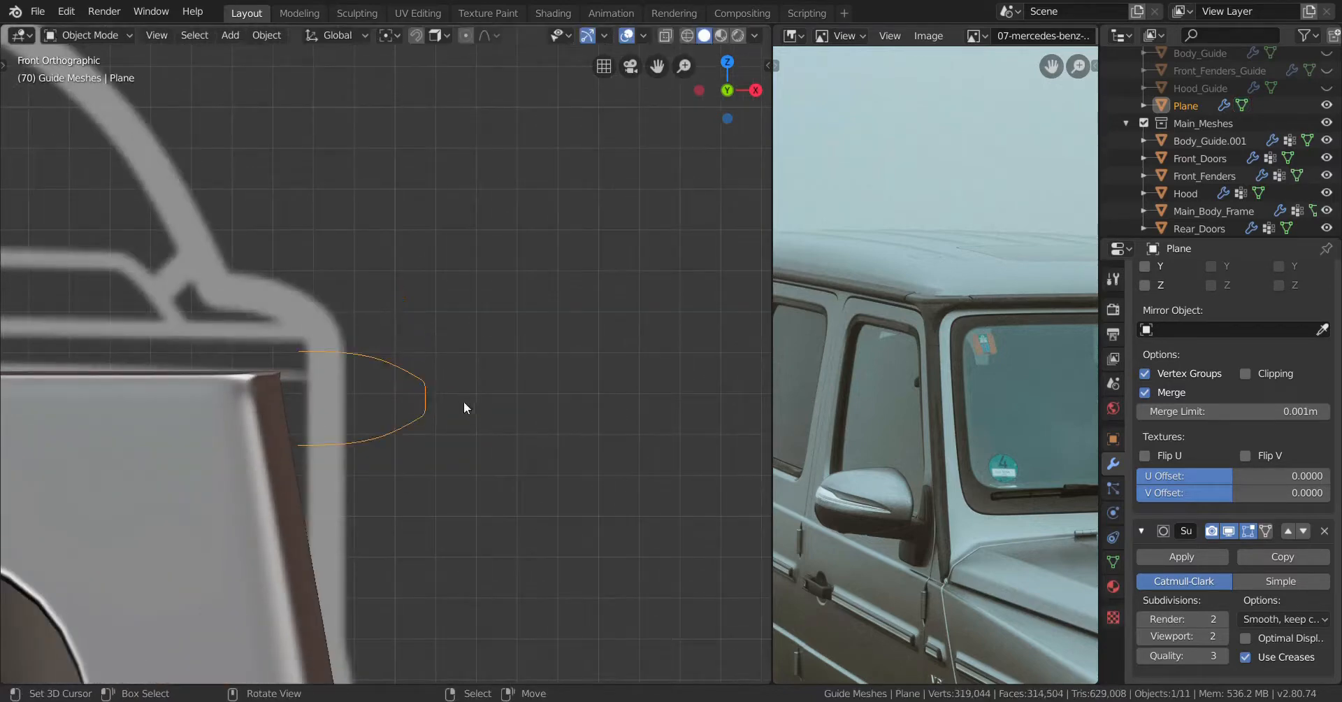
pyautogui.scroll(2, 425, 397)
# Try rotating the whole profile by about -9.9° and moving it inward against the body's slanted side
pyautogui.press('Tab')
pyautogui.scroll(4, 392, 405)
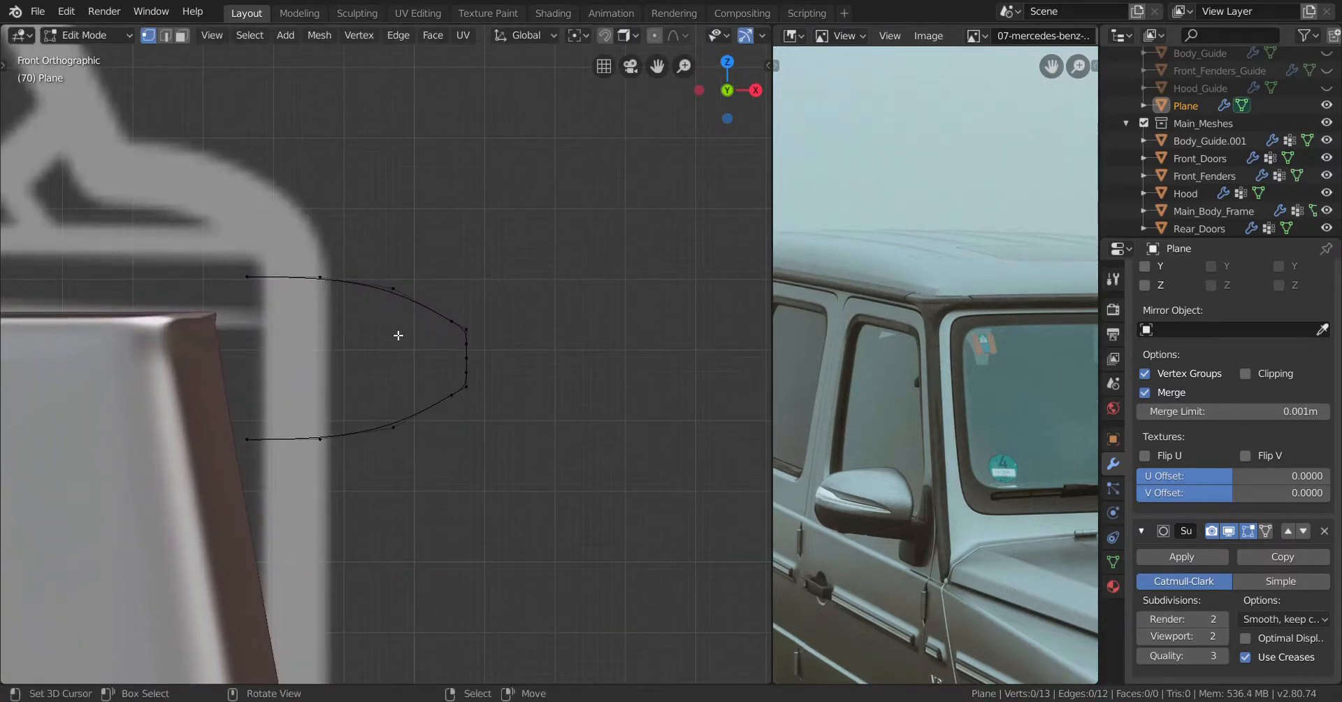
pyautogui.press('Tab')
pyautogui.press('Tab')
pyautogui.keyDown('shift'); pyautogui.moveTo(421, 358); pyautogui.dragTo(501, 352, button='middle'); pyautogui.keyUp('shift')
pyautogui.scroll(1, 594, 339)
pyautogui.press('a')
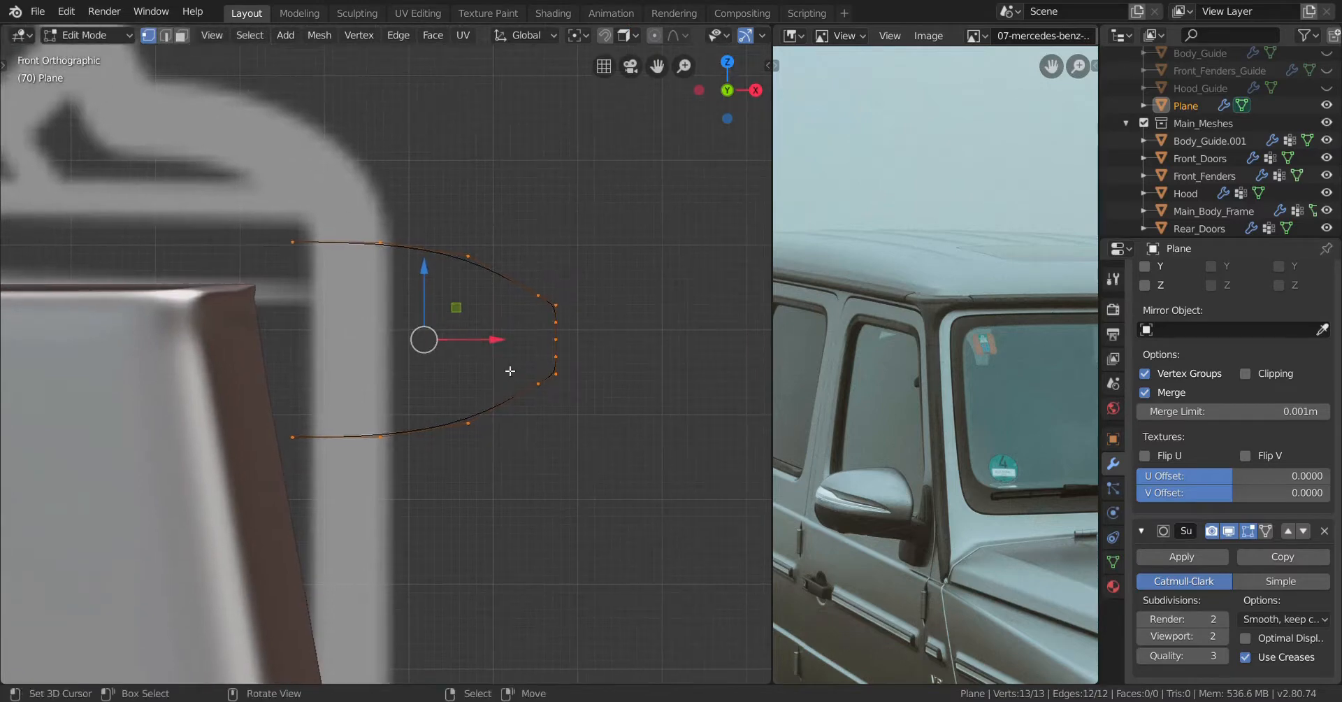
pyautogui.press('r')
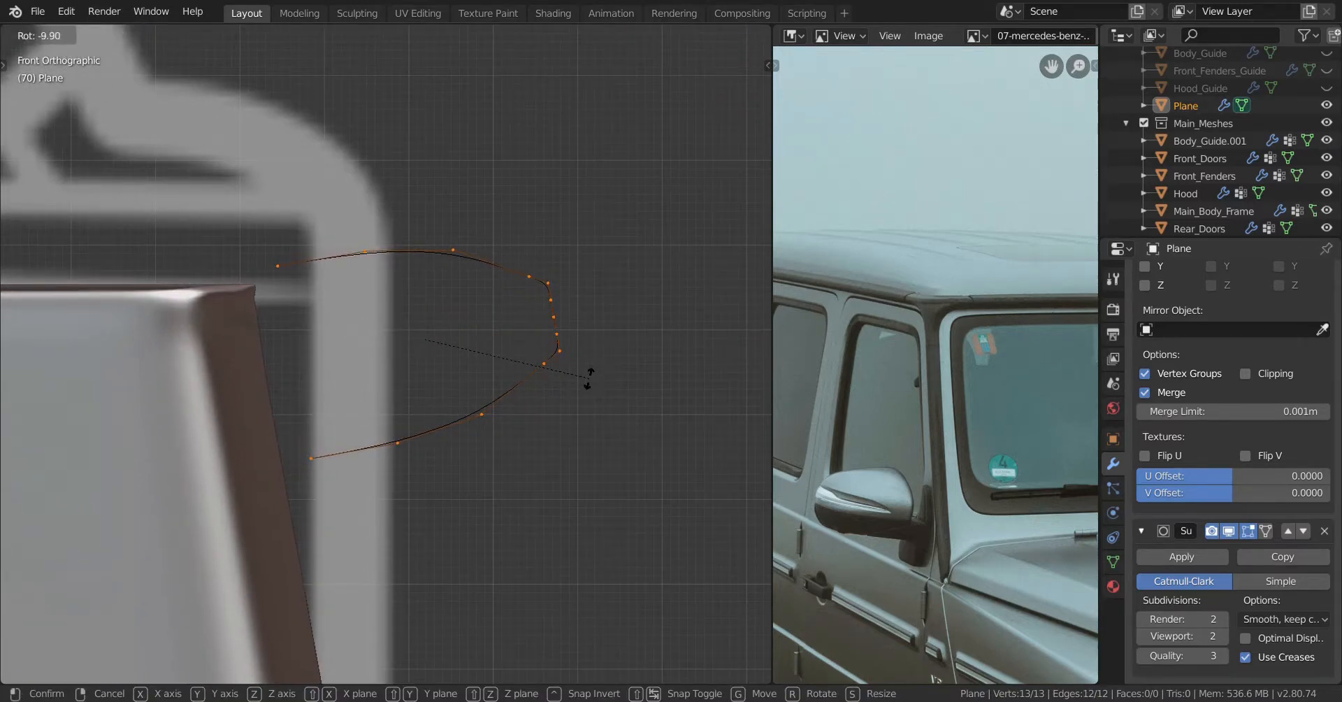
pyautogui.click(589, 377)
pyautogui.moveTo(499, 362); pyautogui.dragTo(530, 347)
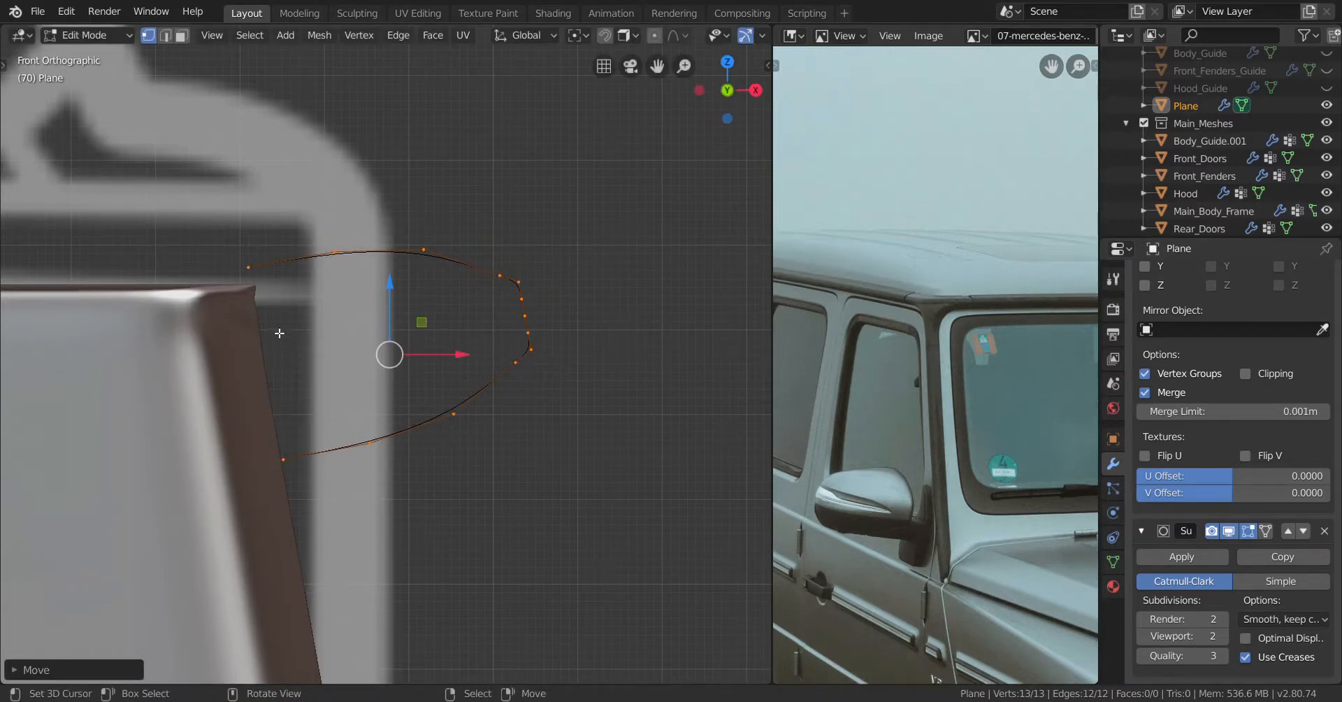
# Undo the profile's move and rotation, return to Object Mode and view it against the body in perspective
pyautogui.scroll(1, 325, 368)
pyautogui.hotkey('ctrl', 'z')
pyautogui.hotkey('ctrl', 'z')
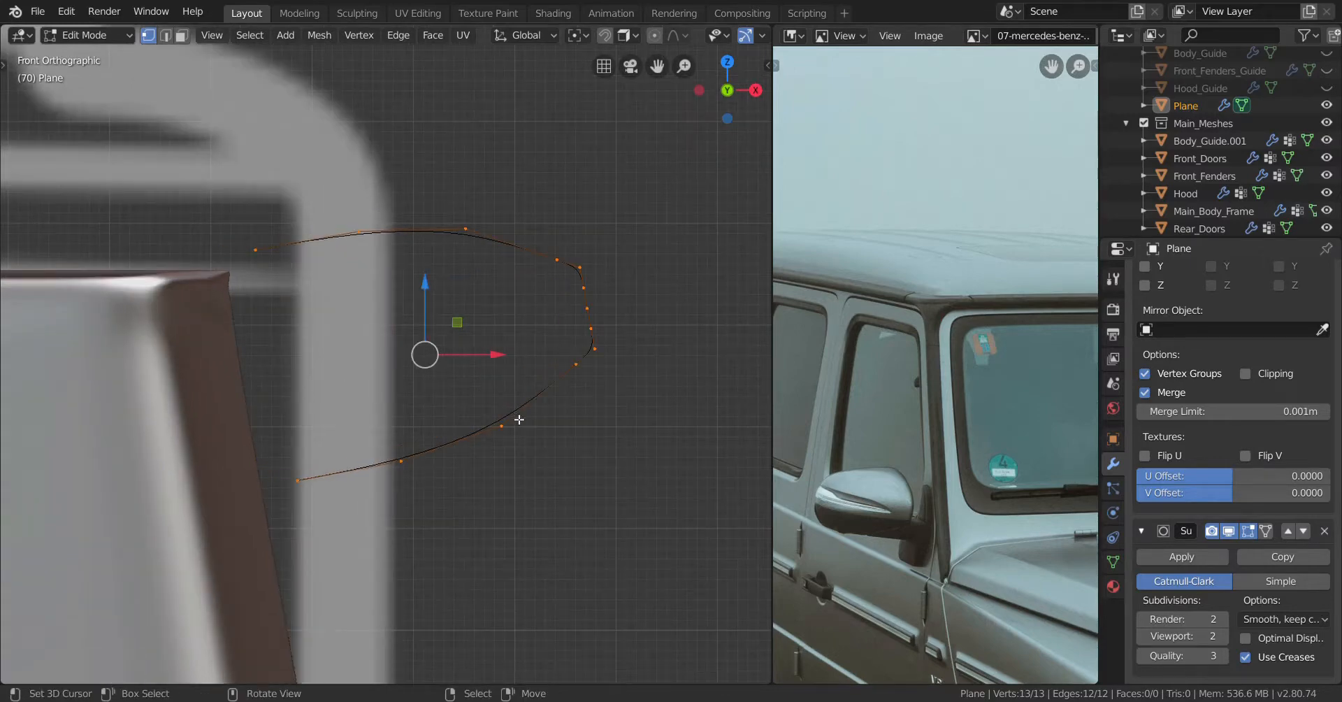
pyautogui.scroll(1, 482, 360)
pyautogui.moveTo(506, 335); pyautogui.dragTo(506, 336)
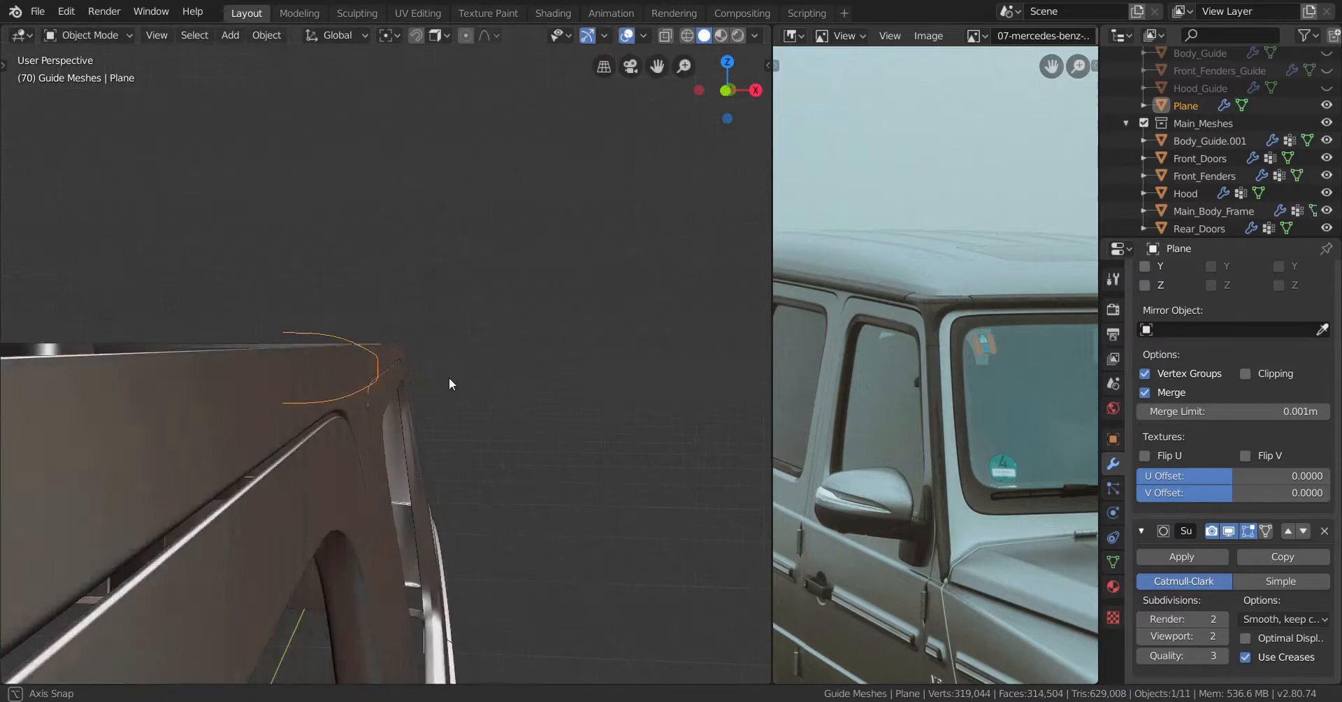
# Shift the whole gutter profile slightly inward along X against the body's side in Edit Mode
pyautogui.moveTo(449, 377); pyautogui.dragTo(494, 365, button='middle')
pyautogui.scroll(2, 423, 388)
pyautogui.press('Tab')
pyautogui.press('KP_Decimal')
pyautogui.moveTo(275, 450); pyautogui.dragTo(321, 405, button='middle')
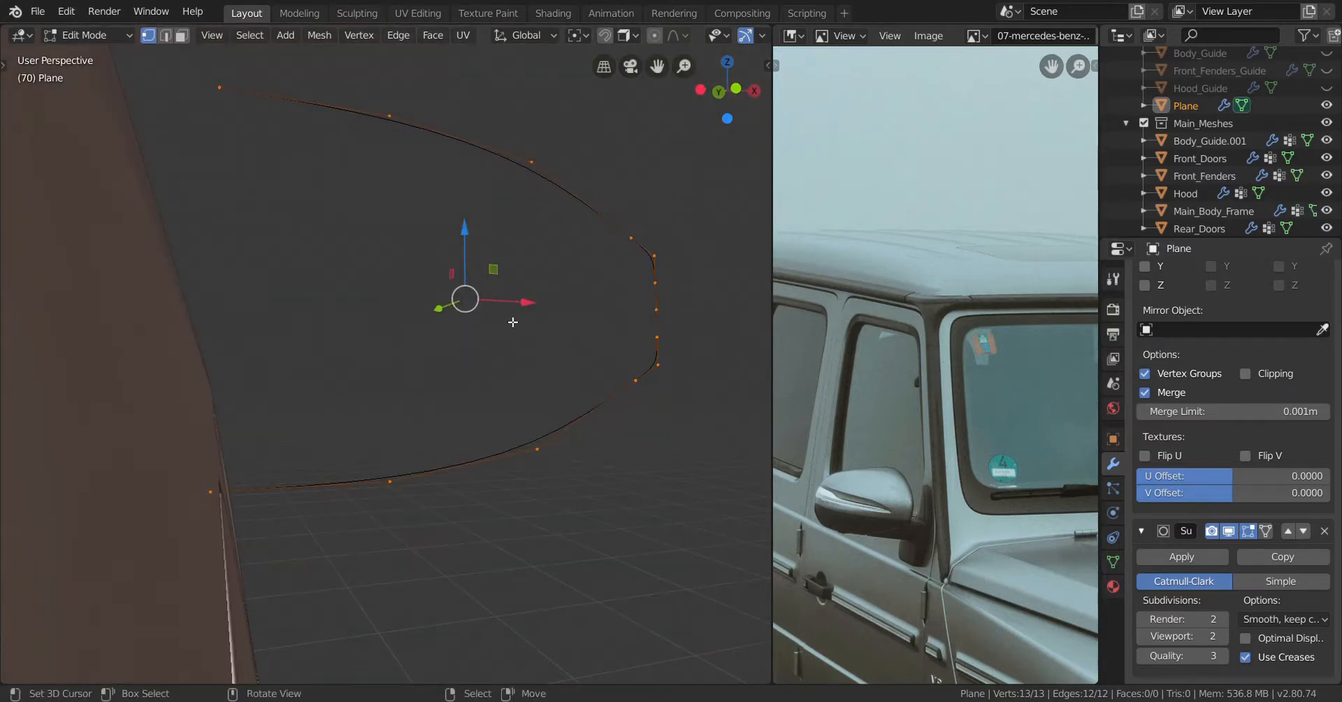
pyautogui.press('g')
pyautogui.press('x')
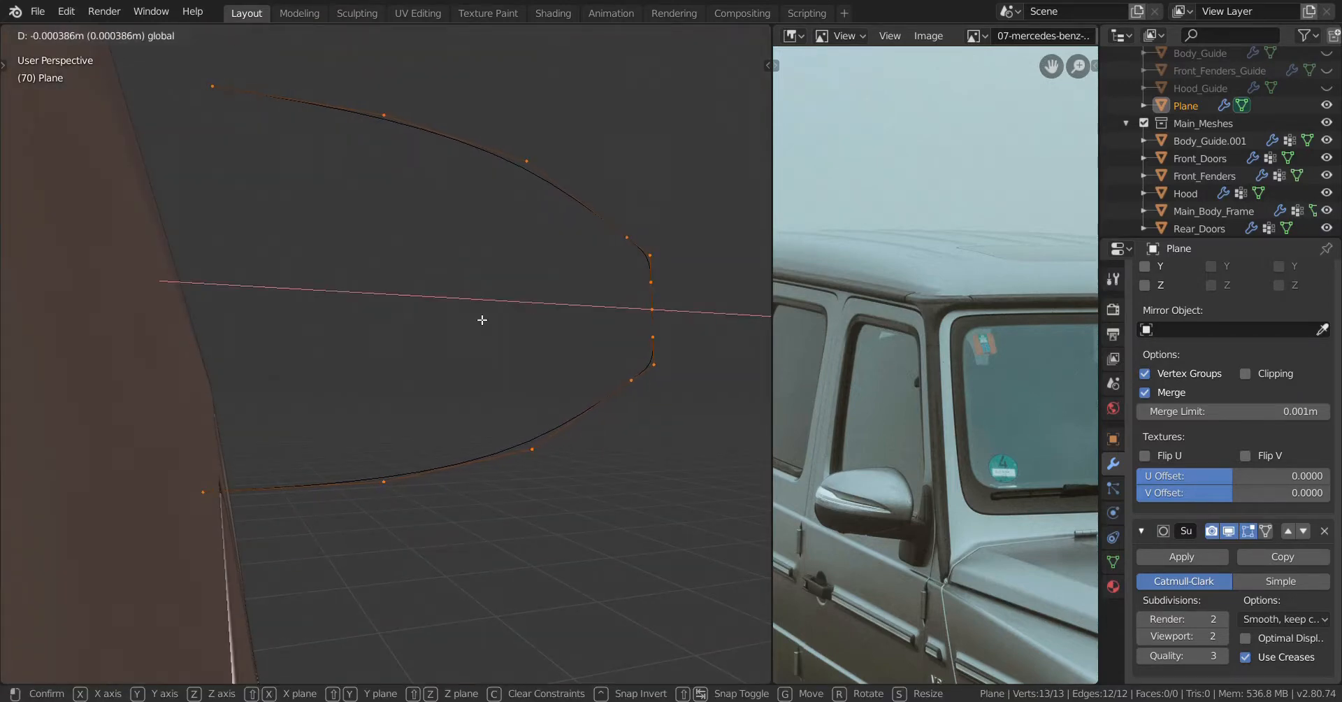
pyautogui.click(483, 320)
pyautogui.scroll(-6, 482, 320)
pyautogui.moveTo(482, 320); pyautogui.dragTo(336, 408, button='middle')
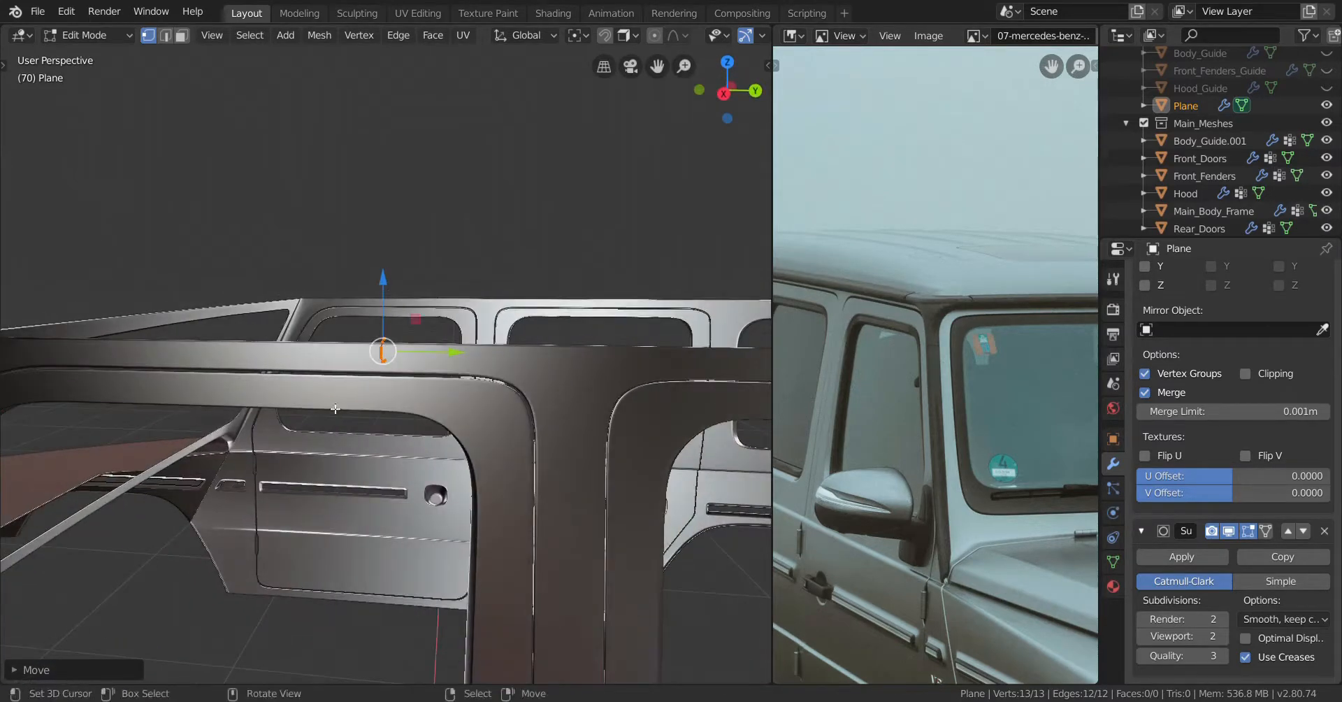
# Extrude the profile about 1.506 m along Y toward the rear of the body, using the wireframe top view
pyautogui.press('KP_7')
pyautogui.scroll(-3, 336, 408)
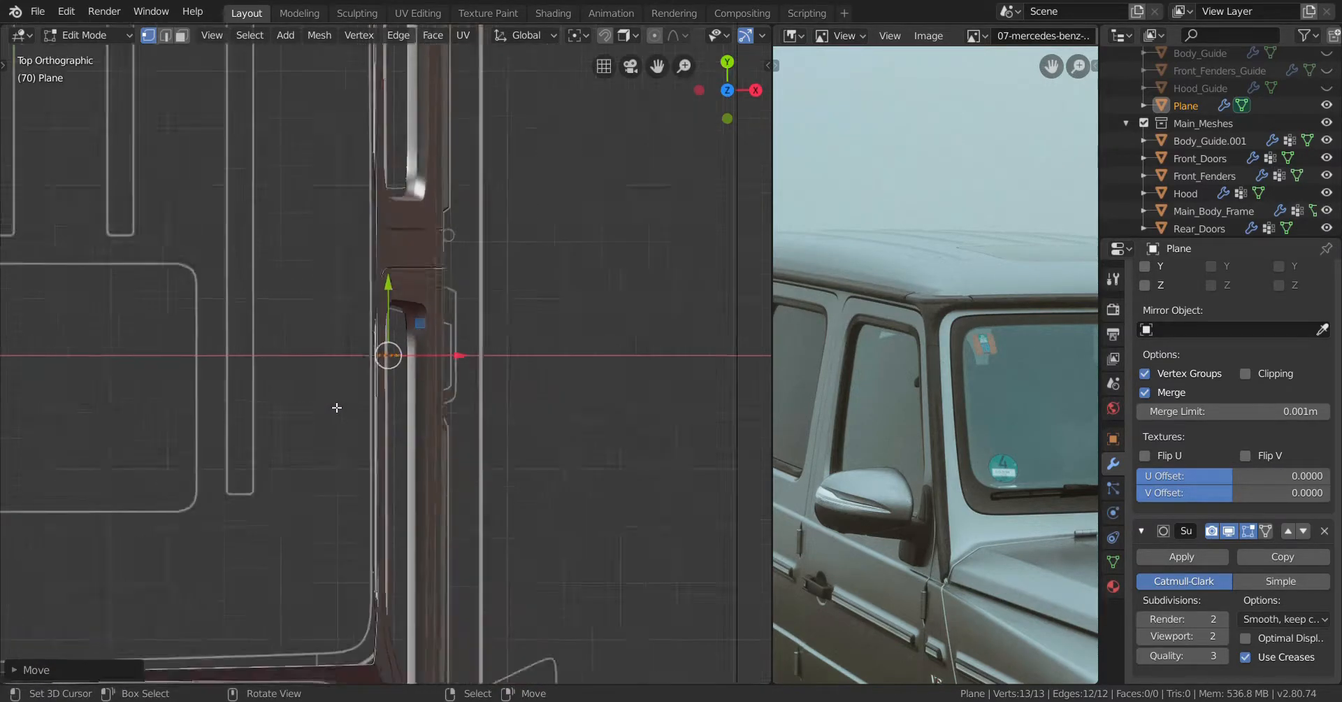
pyautogui.scroll(6, 349, 408)
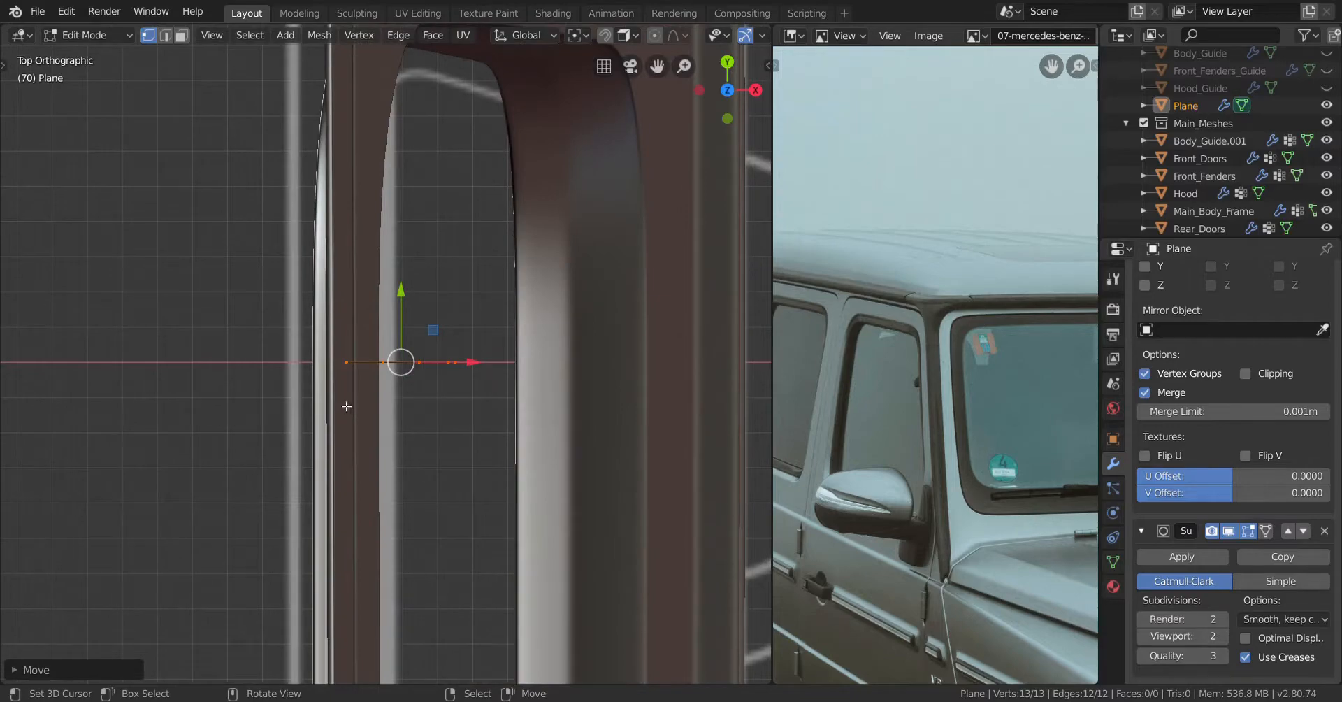
pyautogui.press('z')
pyautogui.click(212, 396)
pyautogui.scroll(-3, 372, 387)
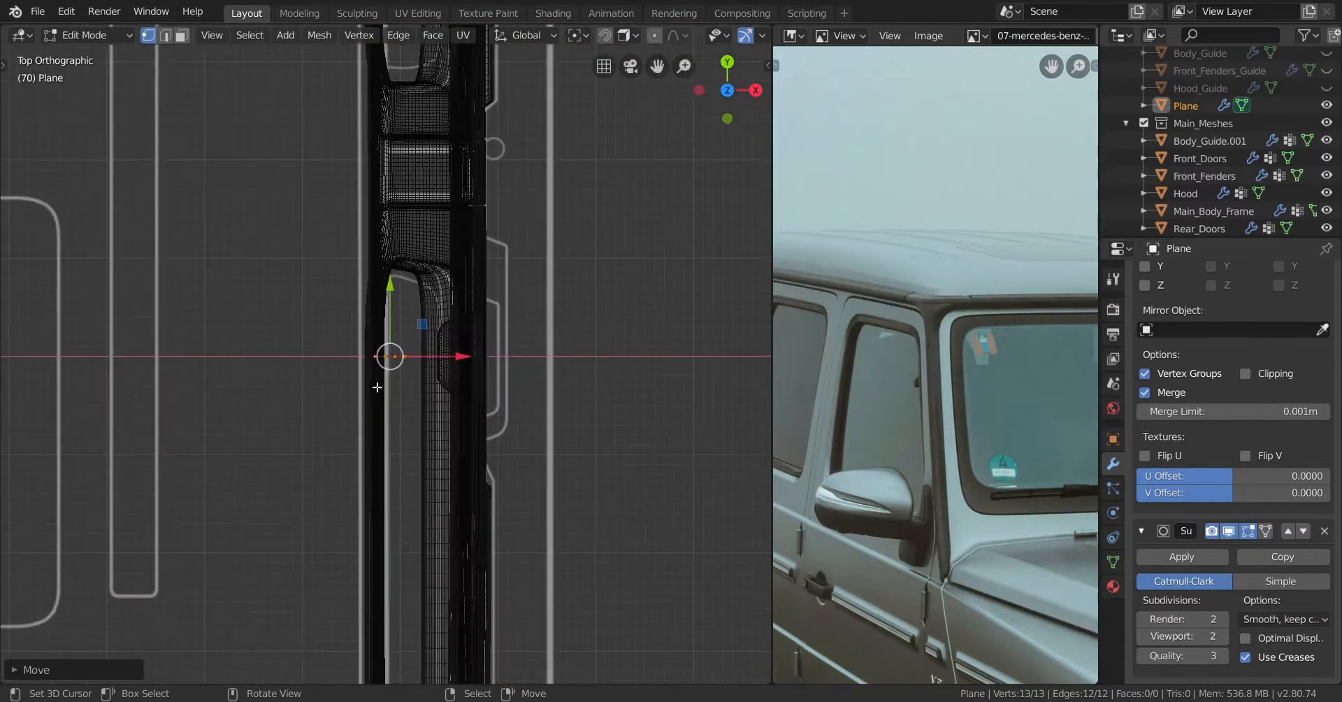
pyautogui.scroll(3, 372, 387)
pyautogui.scroll(5, 372, 386)
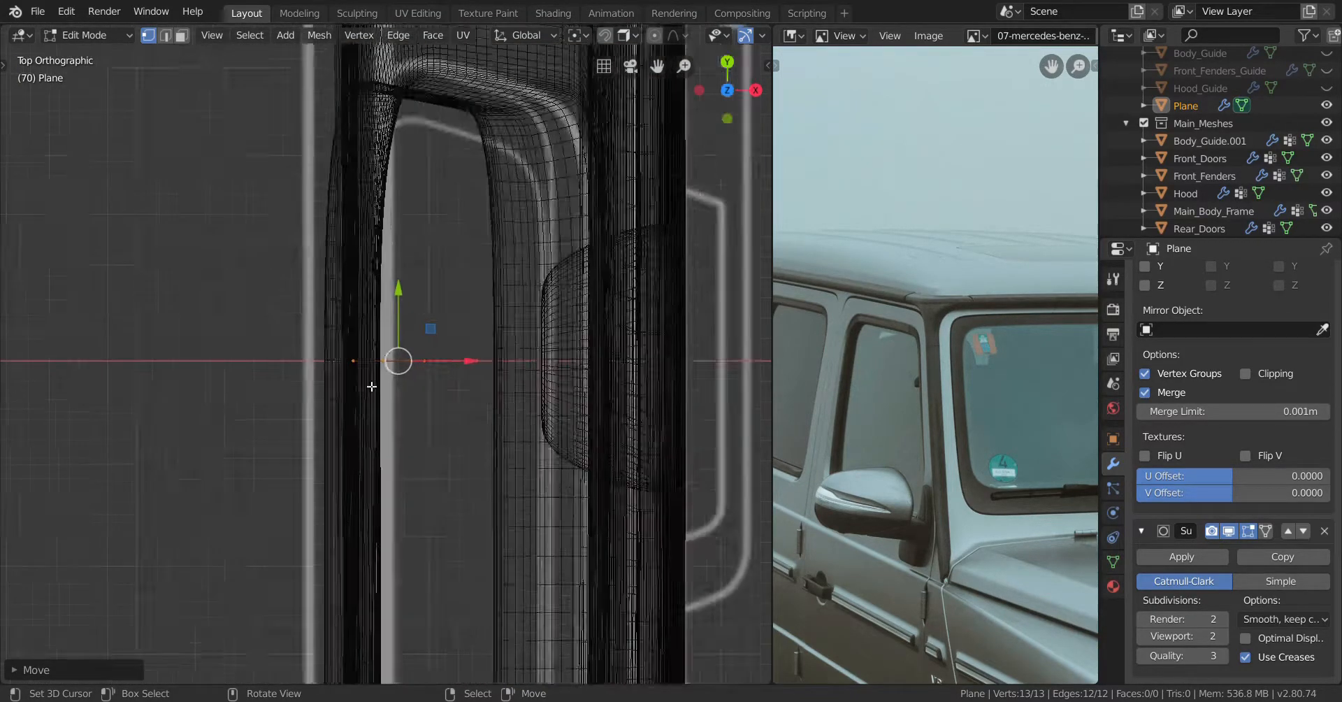
pyautogui.scroll(-5, 370, 385)
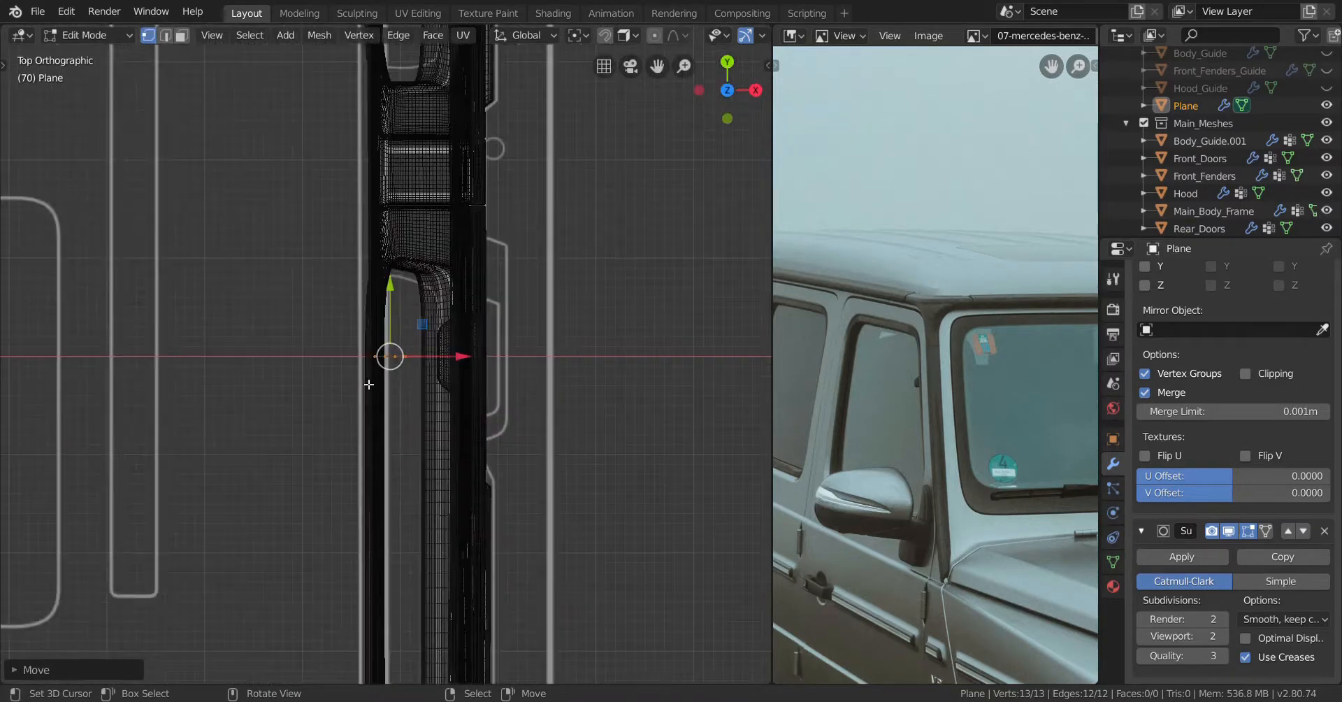
pyautogui.keyDown('shift'); pyautogui.moveTo(424, 345); pyautogui.dragTo(403, 419, button='middle'); pyautogui.keyUp('shift')
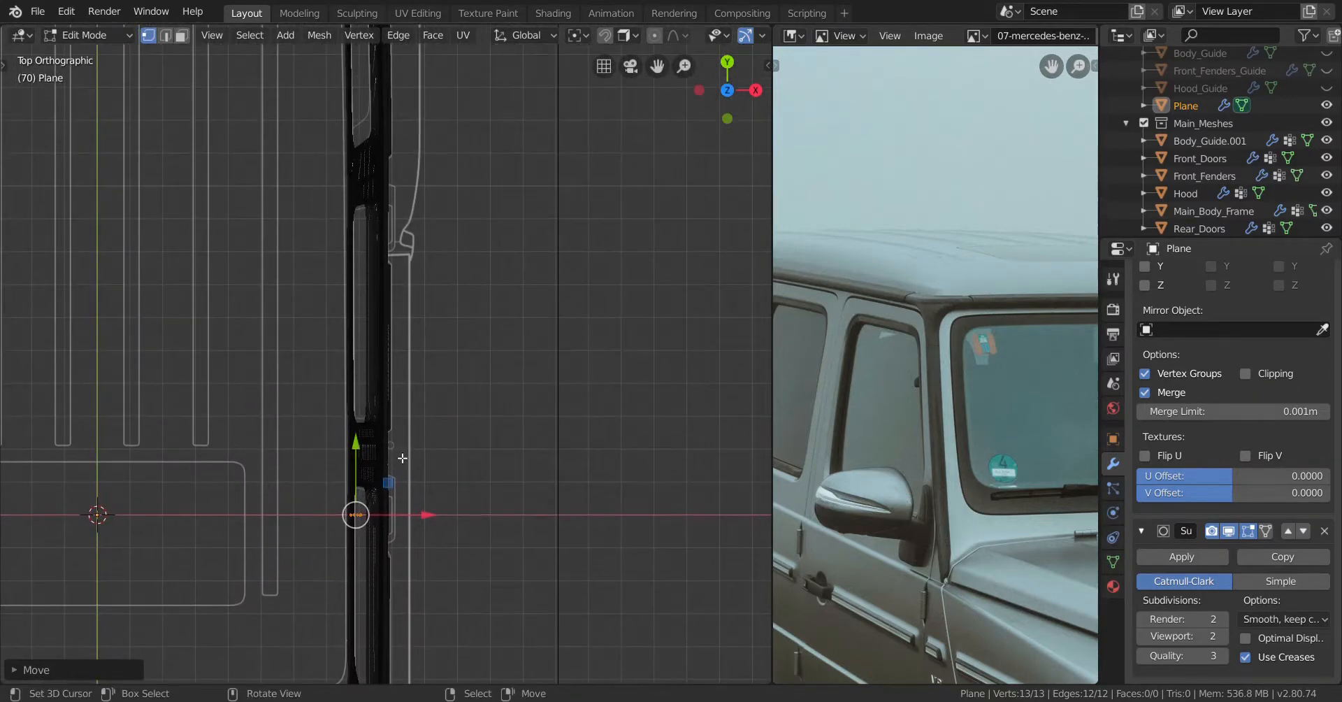
pyautogui.press('e')
pyautogui.press('y')
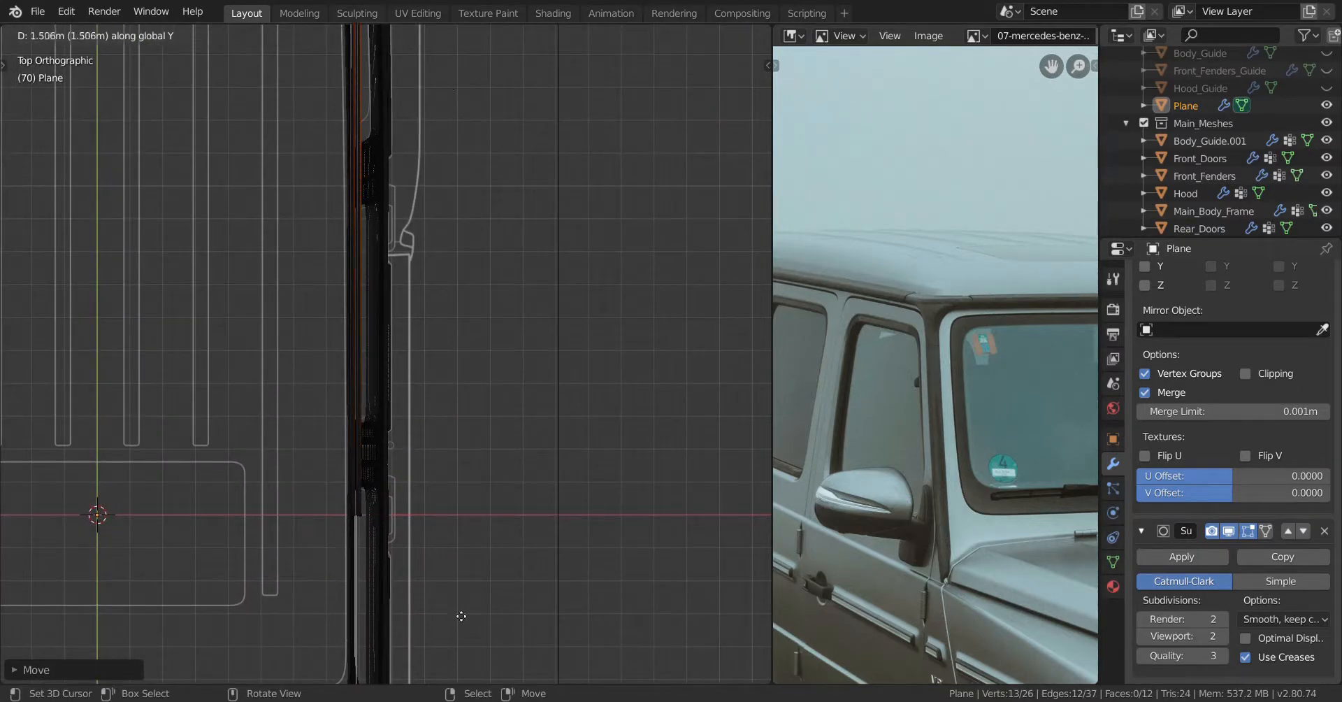
pyautogui.click(461, 616)
# Move the extruded end back to the body's rear roof corner and slightly inward to follow its edge
pyautogui.scroll(-5, 459, 596)
pyautogui.scroll(5, 419, 455)
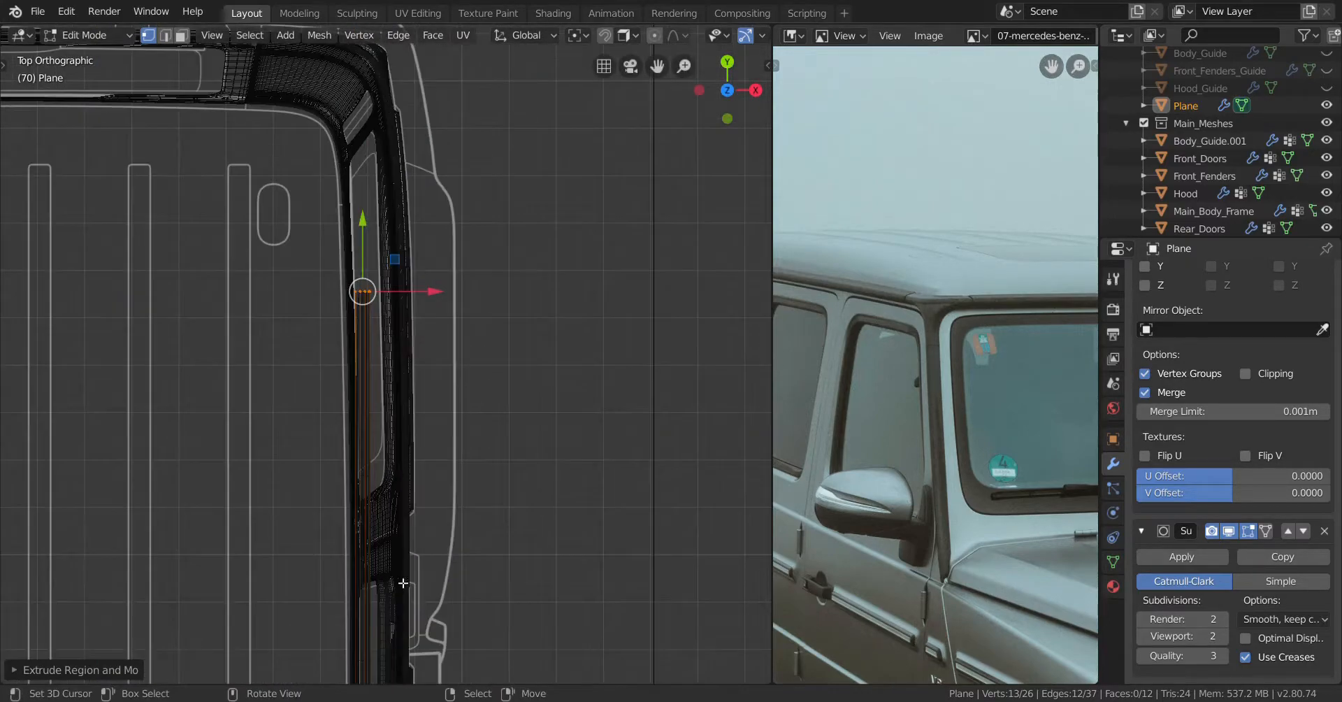
pyautogui.scroll(5, 372, 239)
pyautogui.moveTo(344, 355); pyautogui.dragTo(341, 108)
pyautogui.scroll(-3, 326, 244)
pyautogui.keyDown('shift'); pyautogui.moveTo(323, 254); pyautogui.dragTo(354, 515, button='middle'); pyautogui.keyUp('shift')
pyautogui.scroll(1, 360, 532)
pyautogui.scroll(2, 361, 537)
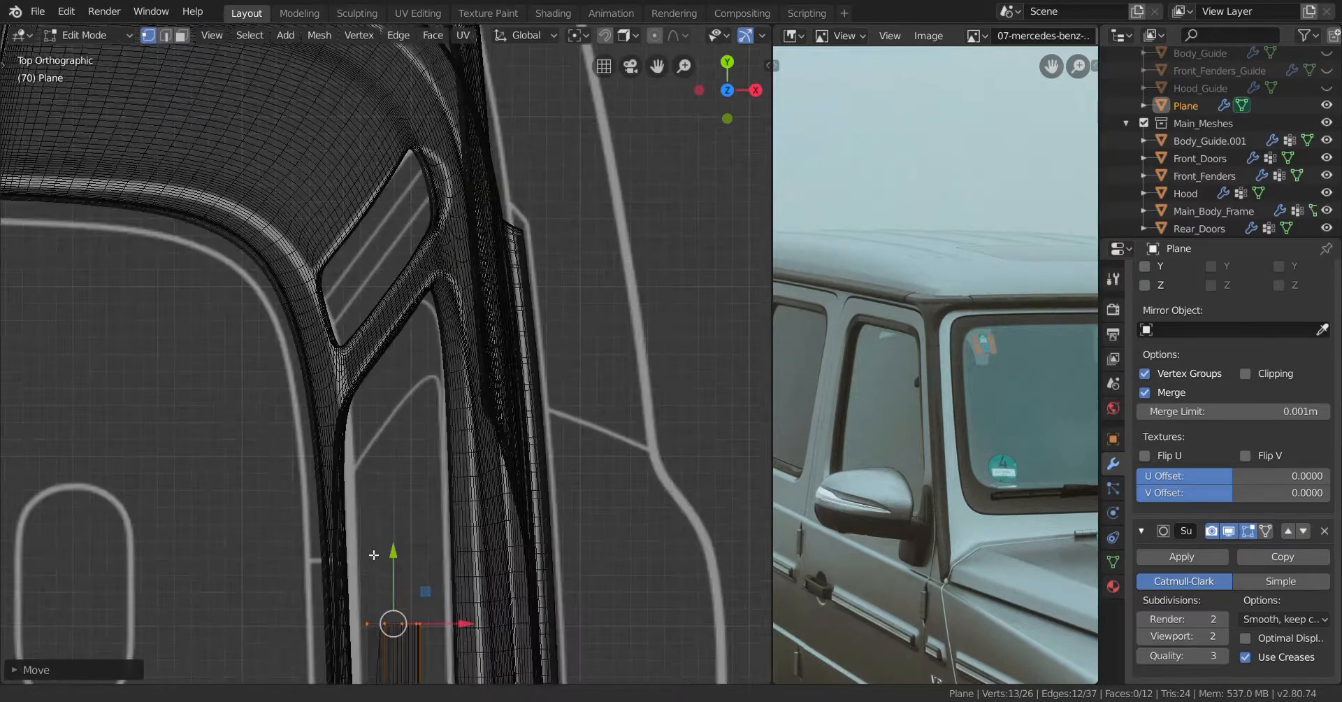
pyautogui.keyDown('shift'); pyautogui.moveTo(387, 587); pyautogui.dragTo(398, 444, button='middle'); pyautogui.keyUp('shift')
pyautogui.press('g')
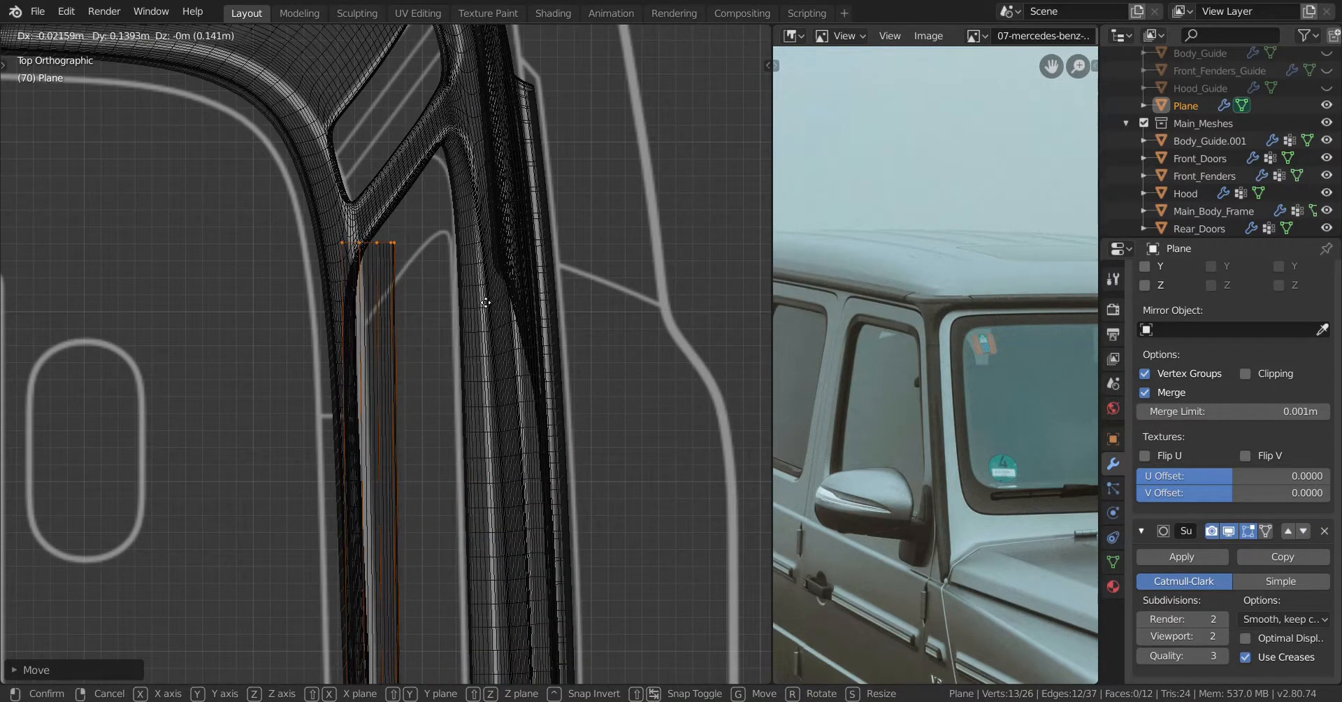
pyautogui.click(478, 306)
# Align the strip's rear end with the body along X and check the fit in Object Mode
pyautogui.scroll(-4, 478, 314)
pyautogui.moveTo(478, 377); pyautogui.dragTo(443, 274, button='middle')
pyautogui.press('g')
pyautogui.press('x')
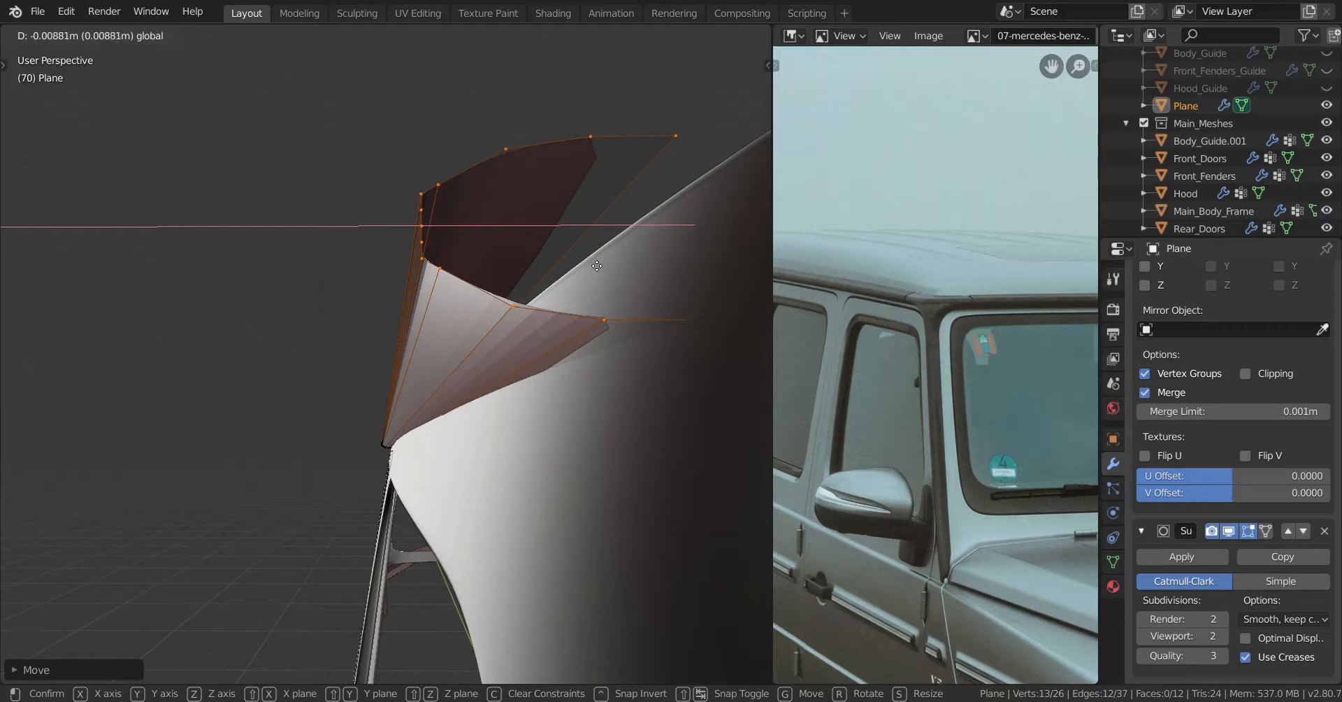
pyautogui.click(460, 239)
pyautogui.scroll(-4, 460, 239)
pyautogui.moveTo(458, 245); pyautogui.dragTo(580, 269, button='middle')
pyautogui.scroll(-4, 447, 335)
pyautogui.press('Tab')
pyautogui.moveTo(378, 367); pyautogui.dragTo(485, 386, button='middle')
# Add five evenly spaced loop cuts across the gutter strip without sliding them
pyautogui.scroll(3, 423, 420)
pyautogui.press('Tab')
pyautogui.scroll(1, 482, 384)
pyautogui.moveTo(374, 367); pyautogui.dragTo(398, 359, button='middle')
pyautogui.scroll(3, 398, 359)
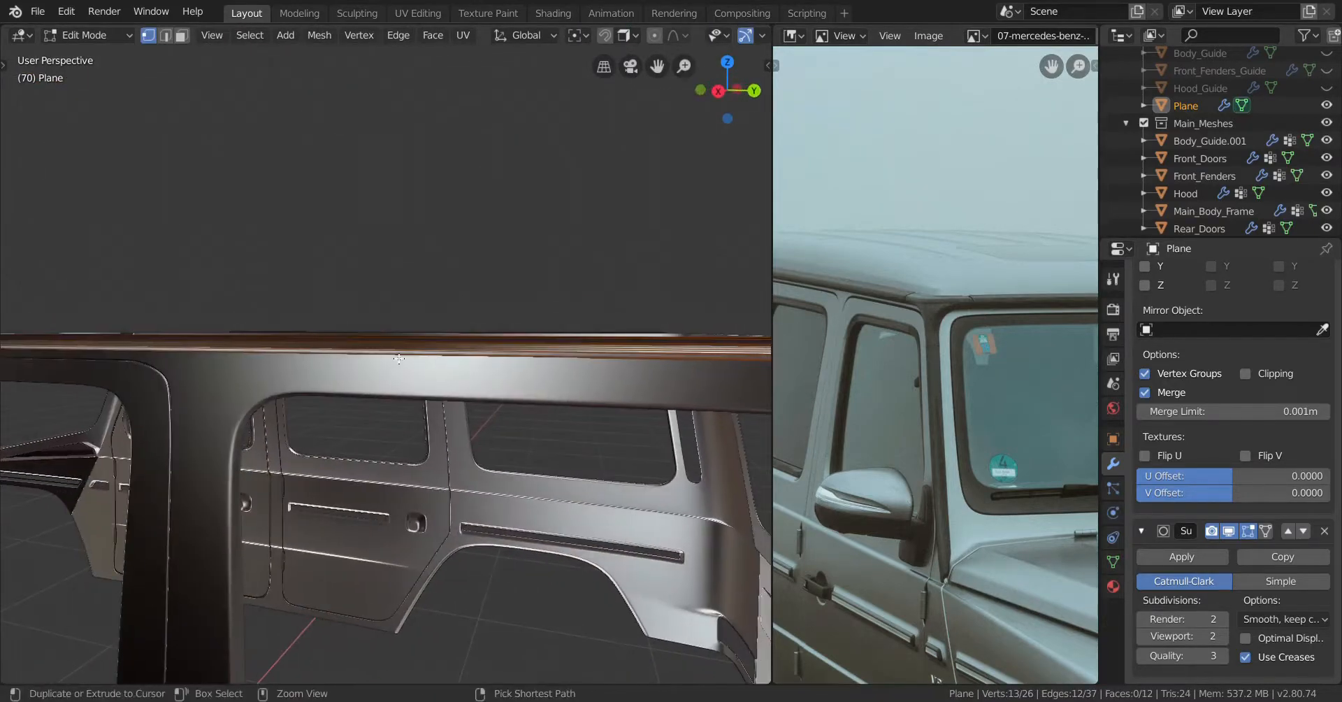
pyautogui.hotkey('ctrl', 'r')
pyautogui.scroll(6, 345, 351)
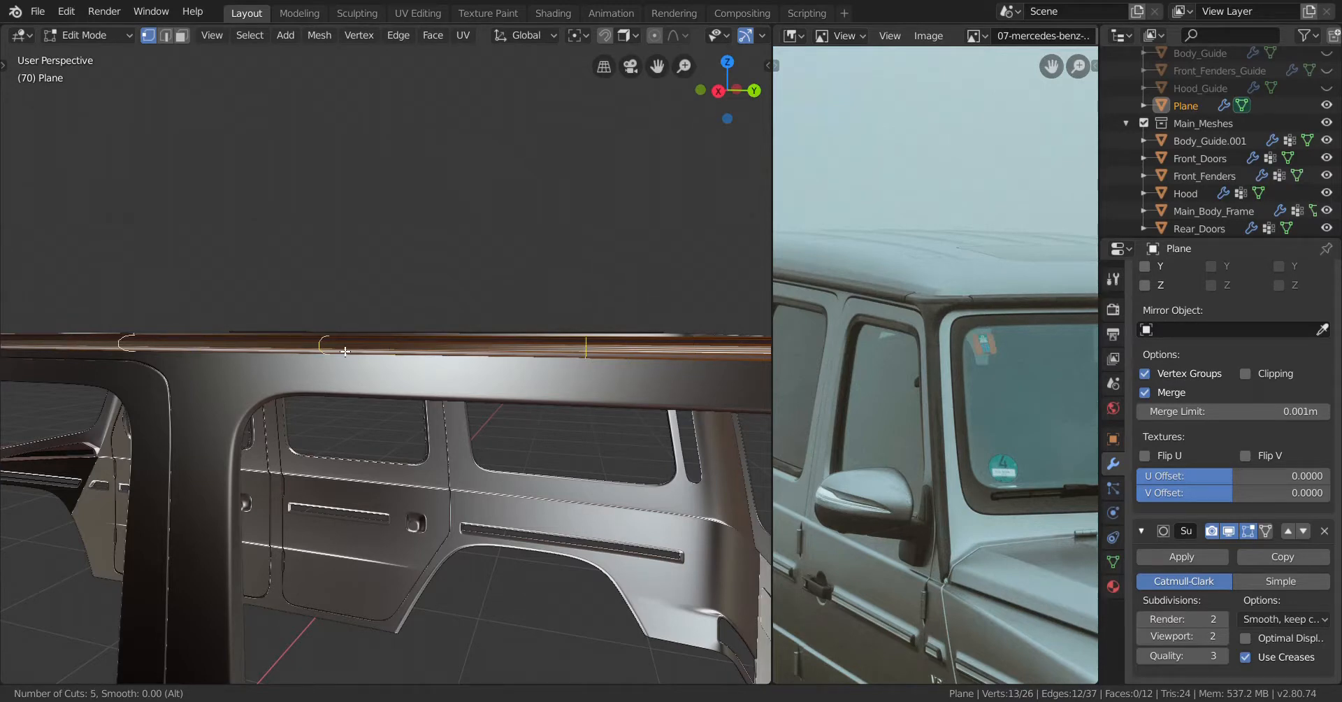
pyautogui.click(346, 352)
pyautogui.rightClick(346, 351)
# Select the cross-section loop just ahead of the strip's rear end and move it outward along X
pyautogui.moveTo(345, 351); pyautogui.dragTo(390, 405, button='middle')
pyautogui.scroll(2, 402, 419)
pyautogui.moveTo(420, 448); pyautogui.dragTo(463, 399, button='middle')
pyautogui.scroll(1, 444, 413)
pyautogui.scroll(3, 480, 384)
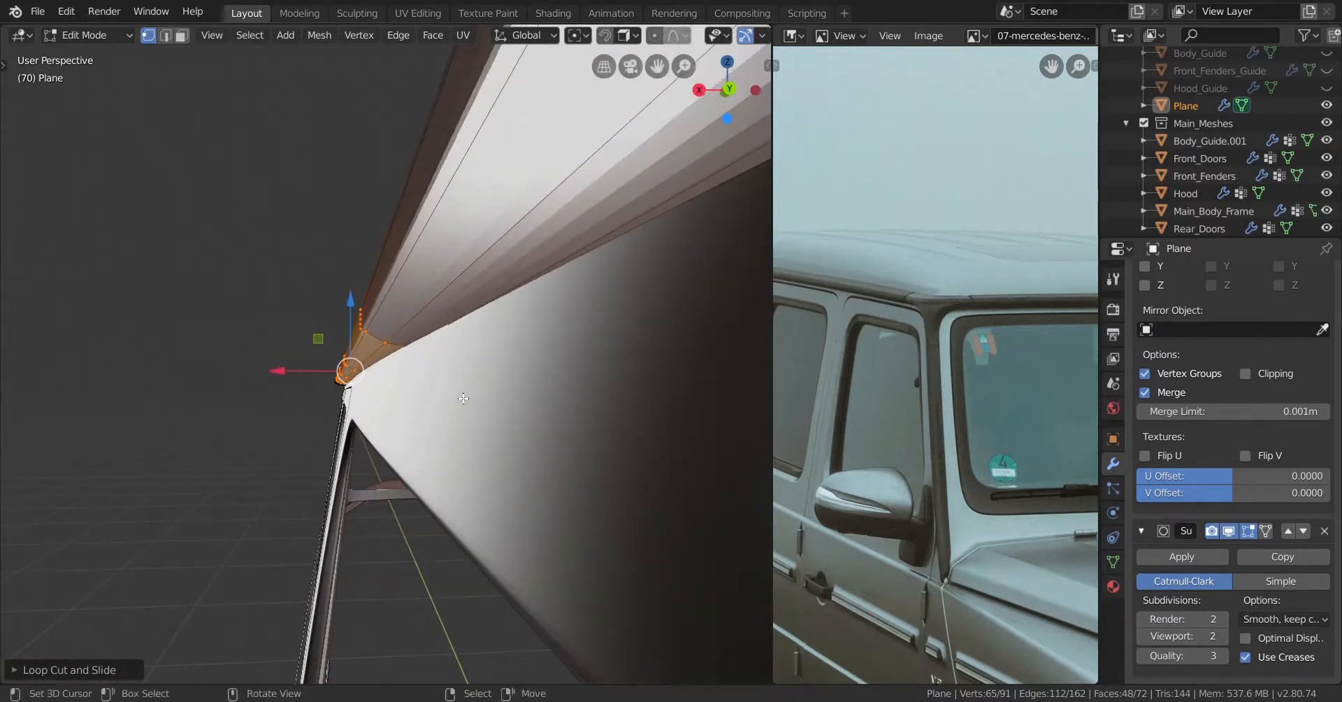
pyautogui.keyDown('alt'); pyautogui.click(375, 340); pyautogui.keyUp('alt')
pyautogui.press('g')
pyautogui.press('x')
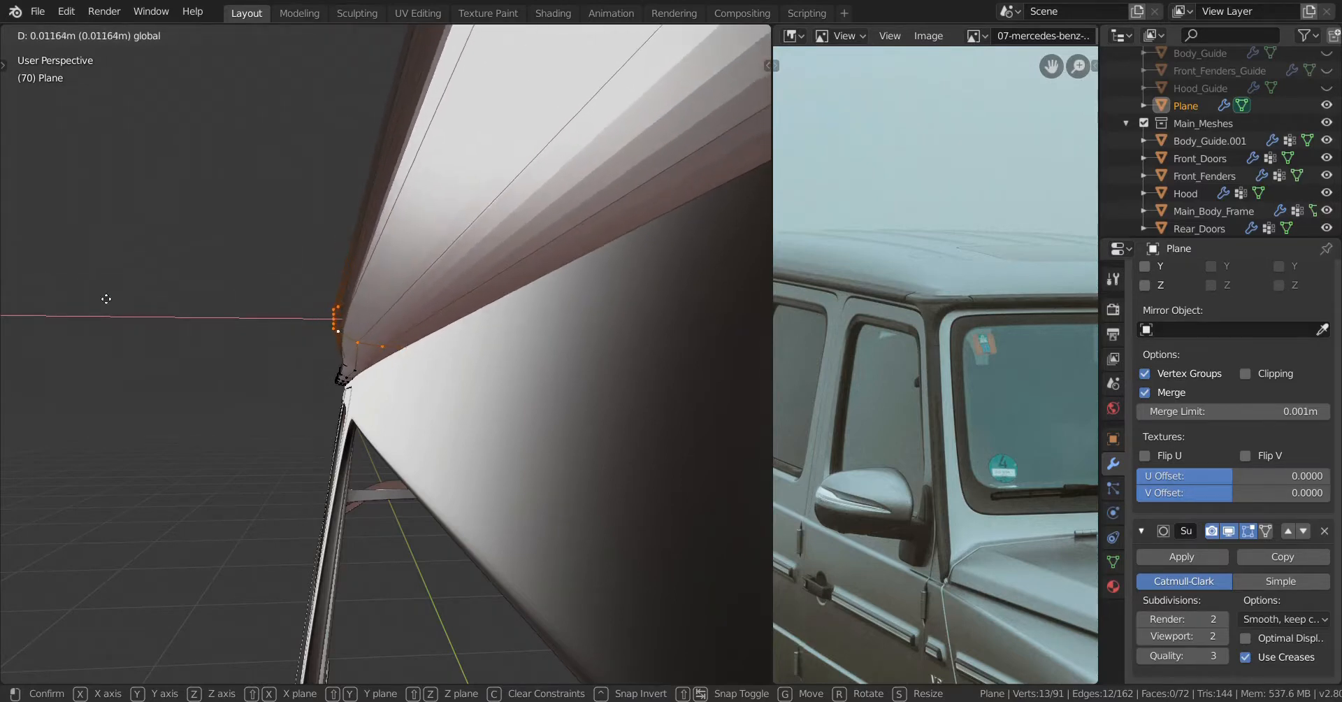
pyautogui.click(60, 294)
# Move the next two cross-section loops toward the front outward along X to match the body's side
pyautogui.scroll(-5, 83, 308)
pyautogui.moveTo(133, 332); pyautogui.dragTo(336, 314, button='middle')
pyautogui.scroll(3, 258, 350)
pyautogui.scroll(2, 286, 320)
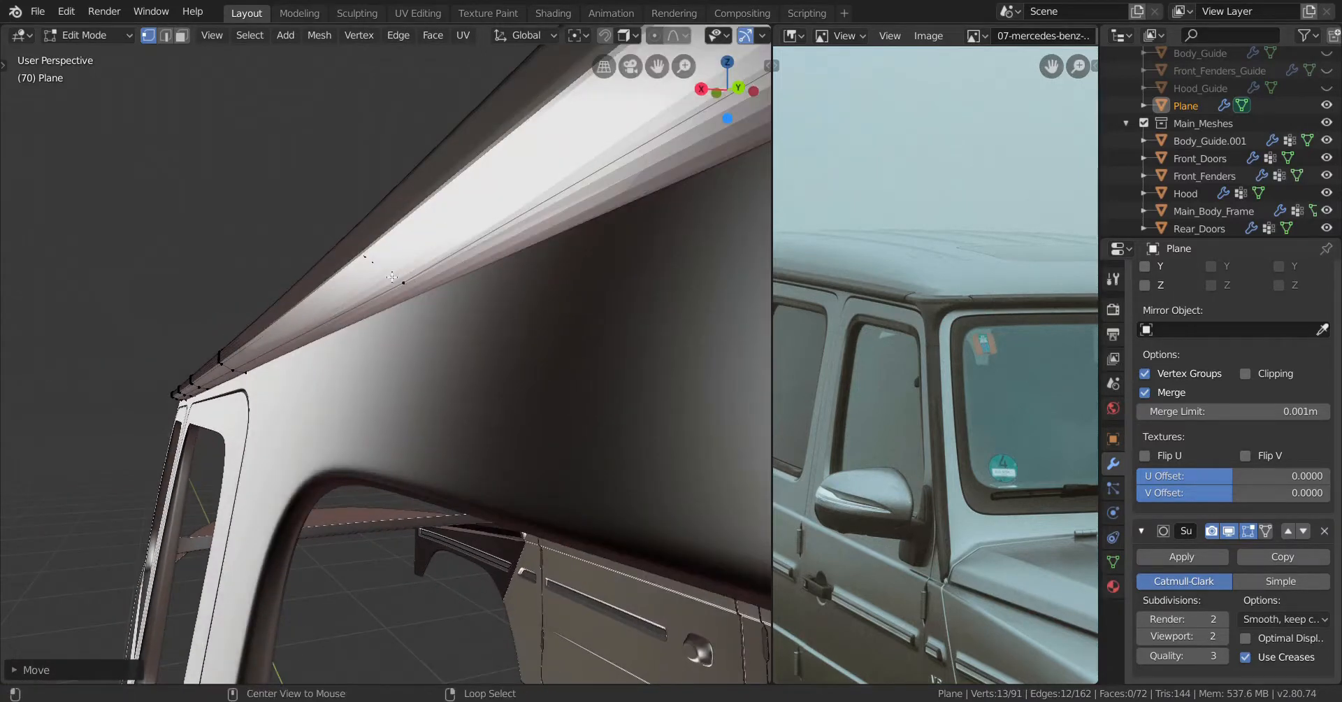
pyautogui.press('g')
pyautogui.press('x')
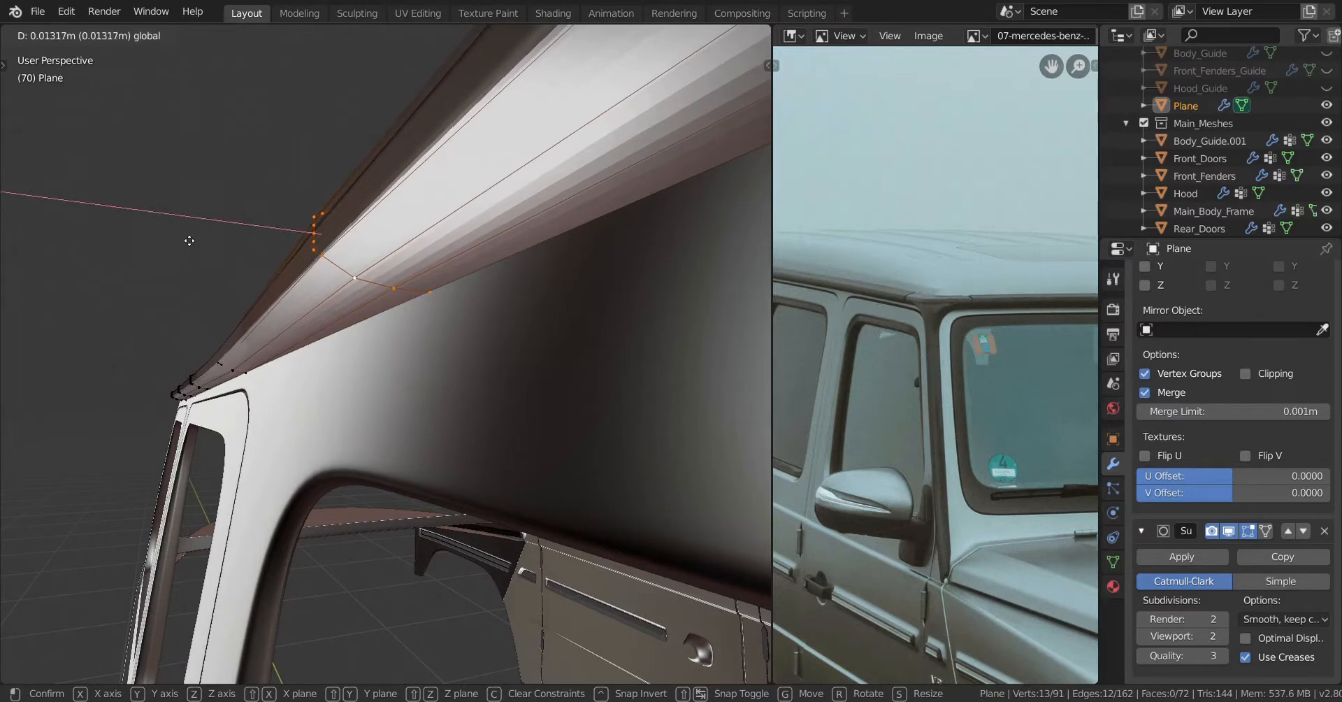
pyautogui.click(140, 221)
pyautogui.moveTo(141, 222); pyautogui.dragTo(316, 319, button='middle')
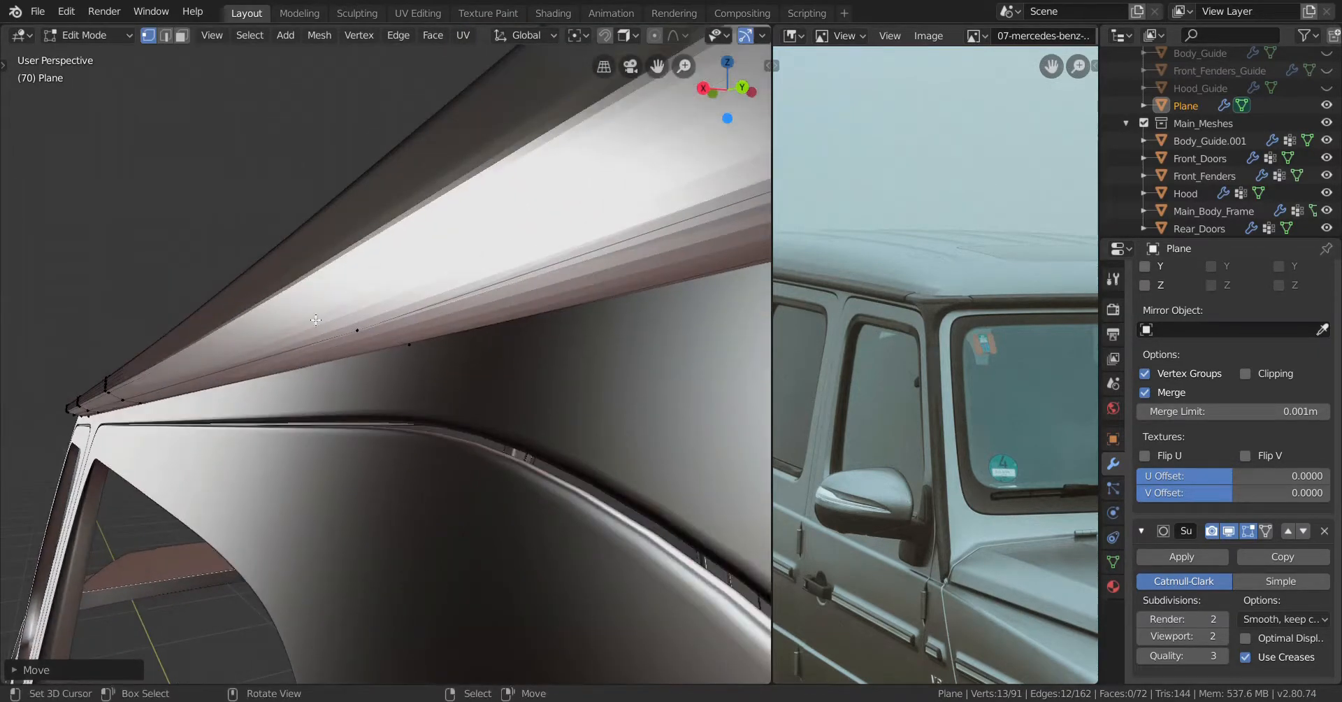
pyautogui.keyDown('alt'); pyautogui.click(343, 313); pyautogui.keyUp('alt')
pyautogui.moveTo(315, 275); pyautogui.dragTo(53, 240)
pyautogui.moveTo(54, 240); pyautogui.dragTo(235, 369, button='middle')
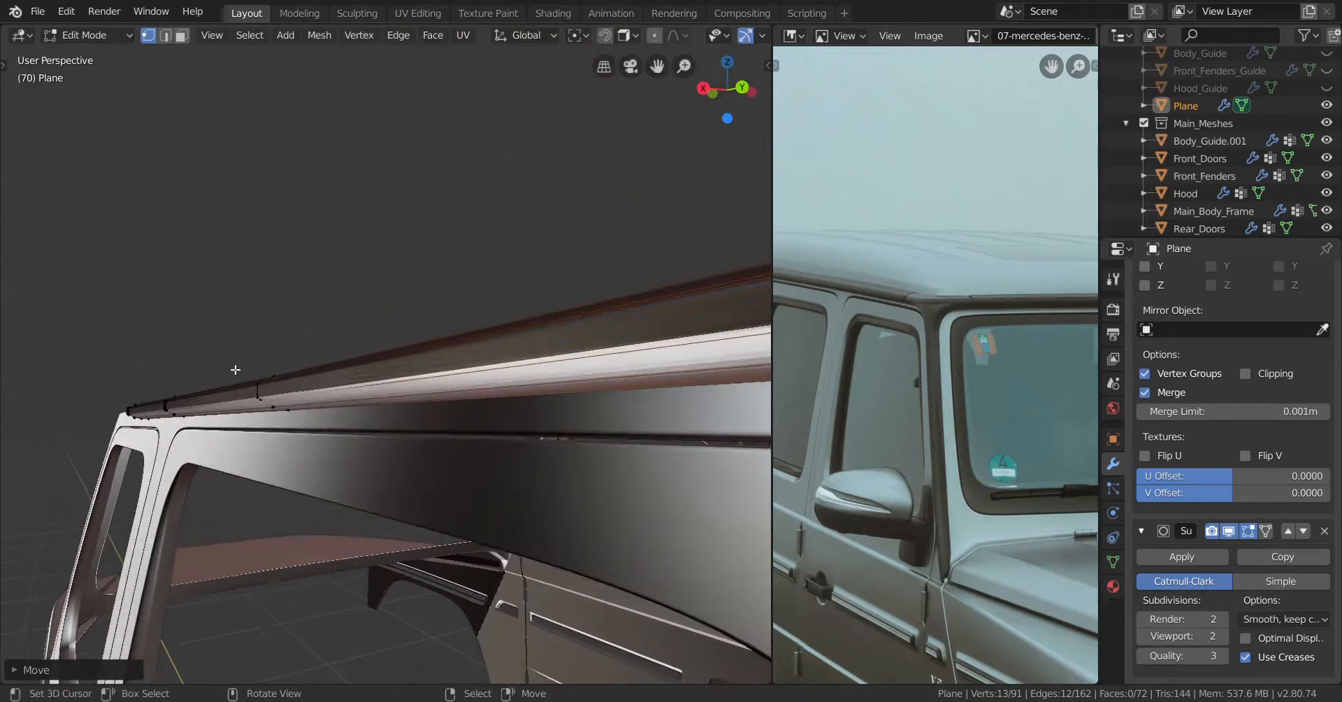
# Select a cross-section loop near the rear of the strip and move it inward along X
pyautogui.keyDown('alt'); pyautogui.click(263, 395); pyautogui.keyUp('alt')
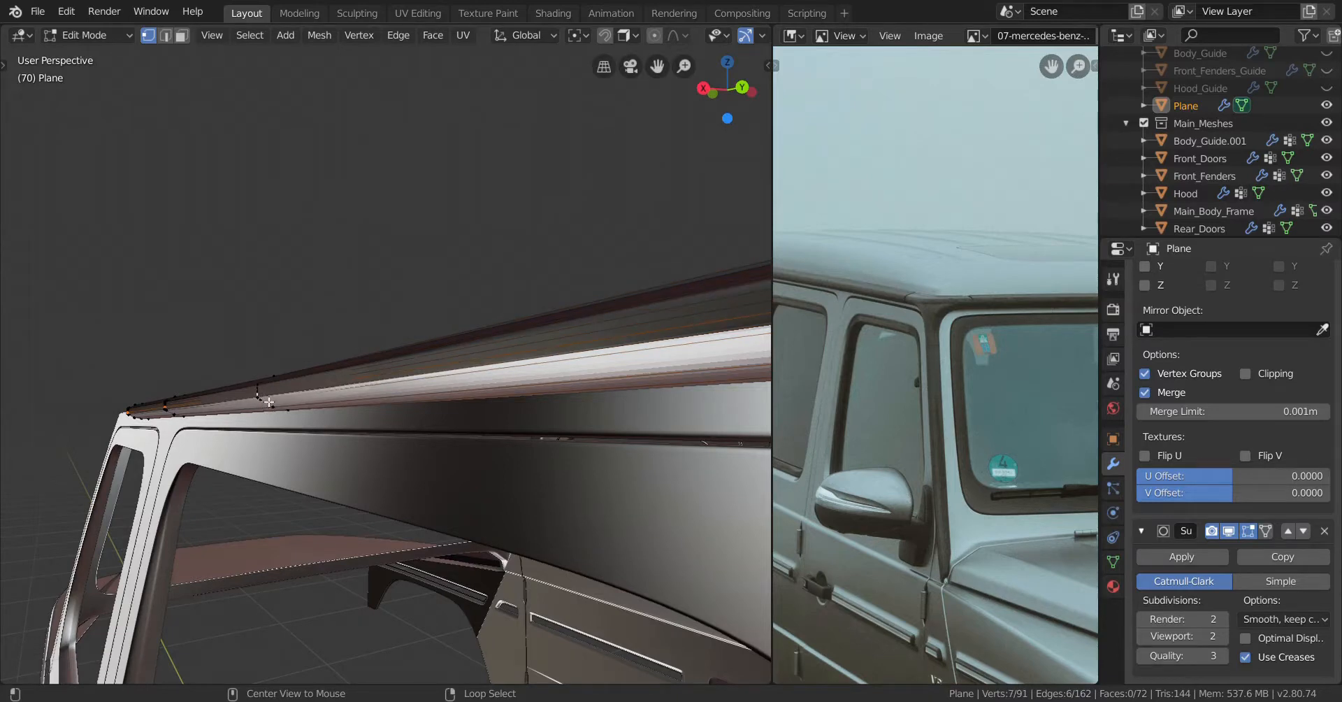
pyautogui.moveTo(272, 408); pyautogui.dragTo(308, 367, button='middle')
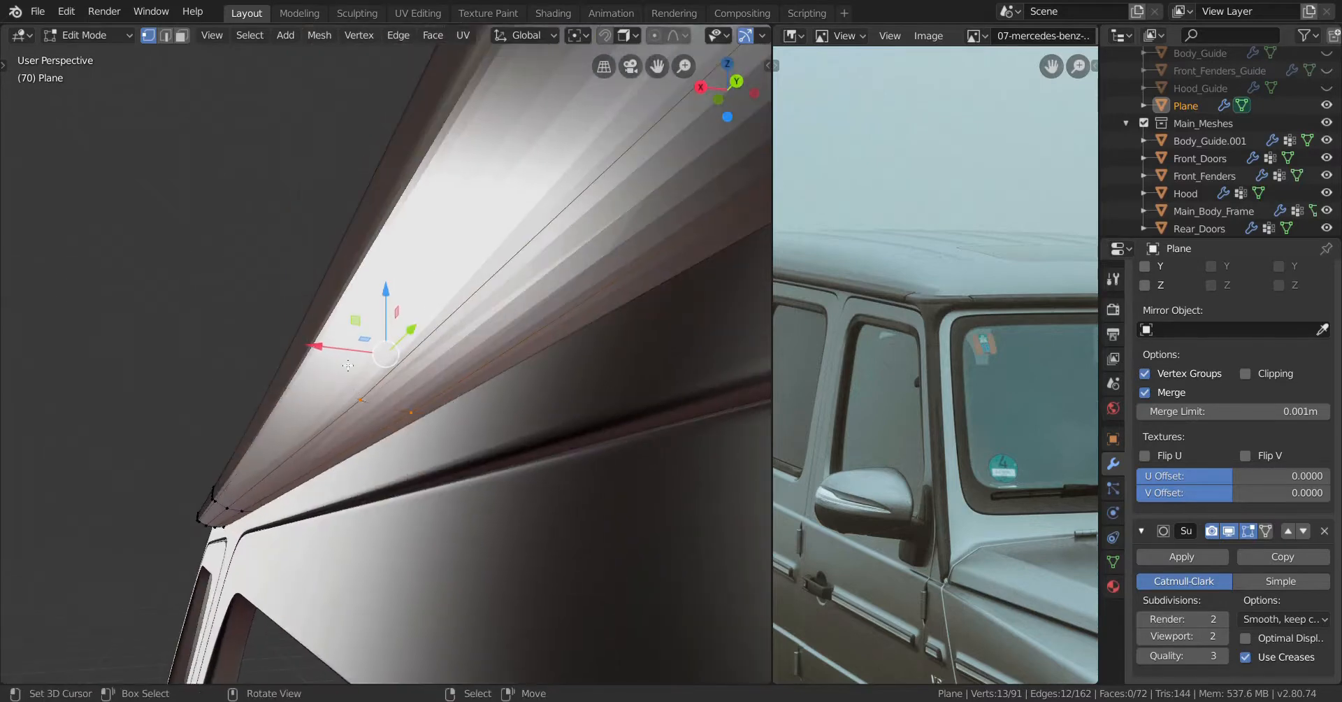
pyautogui.moveTo(323, 348); pyautogui.dragTo(449, 383)
pyautogui.moveTo(449, 382); pyautogui.dragTo(367, 464, button='middle')
# Fine-tune the selected rear cross-section loop along X from a close view so the strip follows the roof edge
pyautogui.keyDown('alt'); pyautogui.click(172, 391); pyautogui.keyUp('alt')
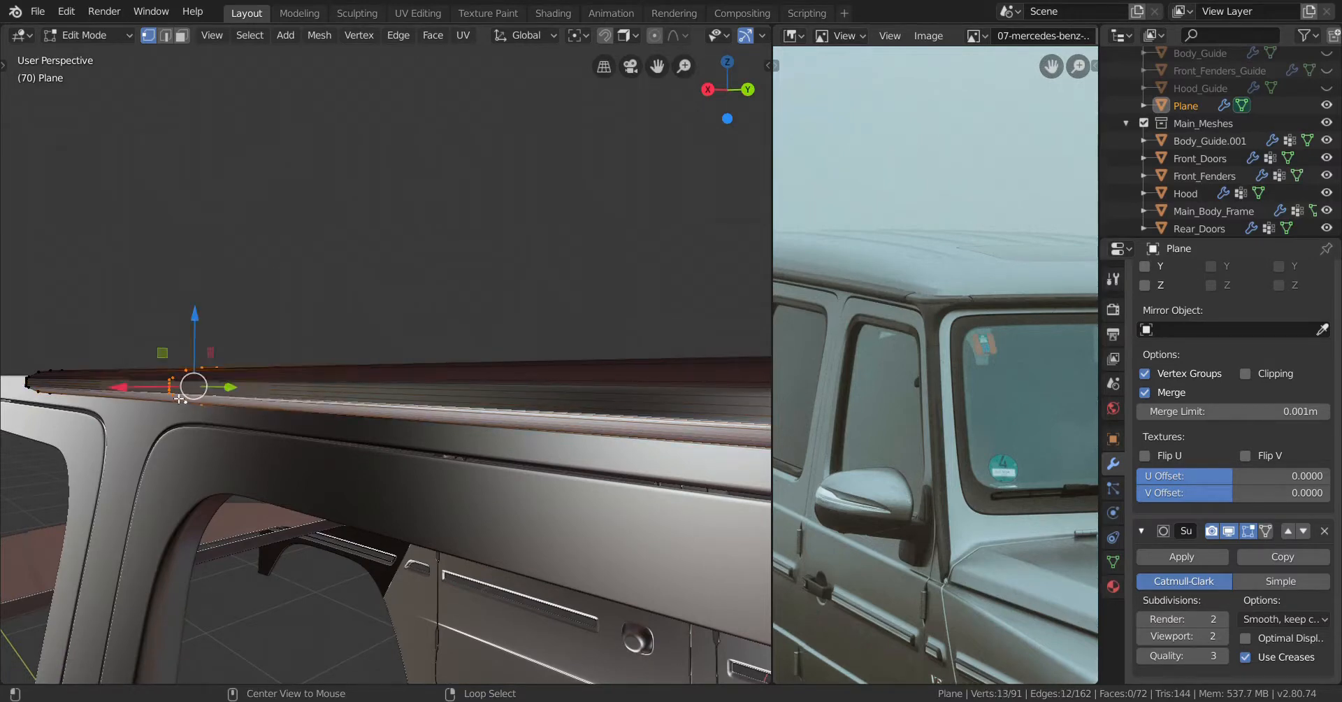
pyautogui.press('KP_Decimal')
pyautogui.scroll(-3, 213, 431)
pyautogui.moveTo(276, 392); pyautogui.dragTo(228, 353, button='middle')
pyautogui.press('g')
pyautogui.press('x')
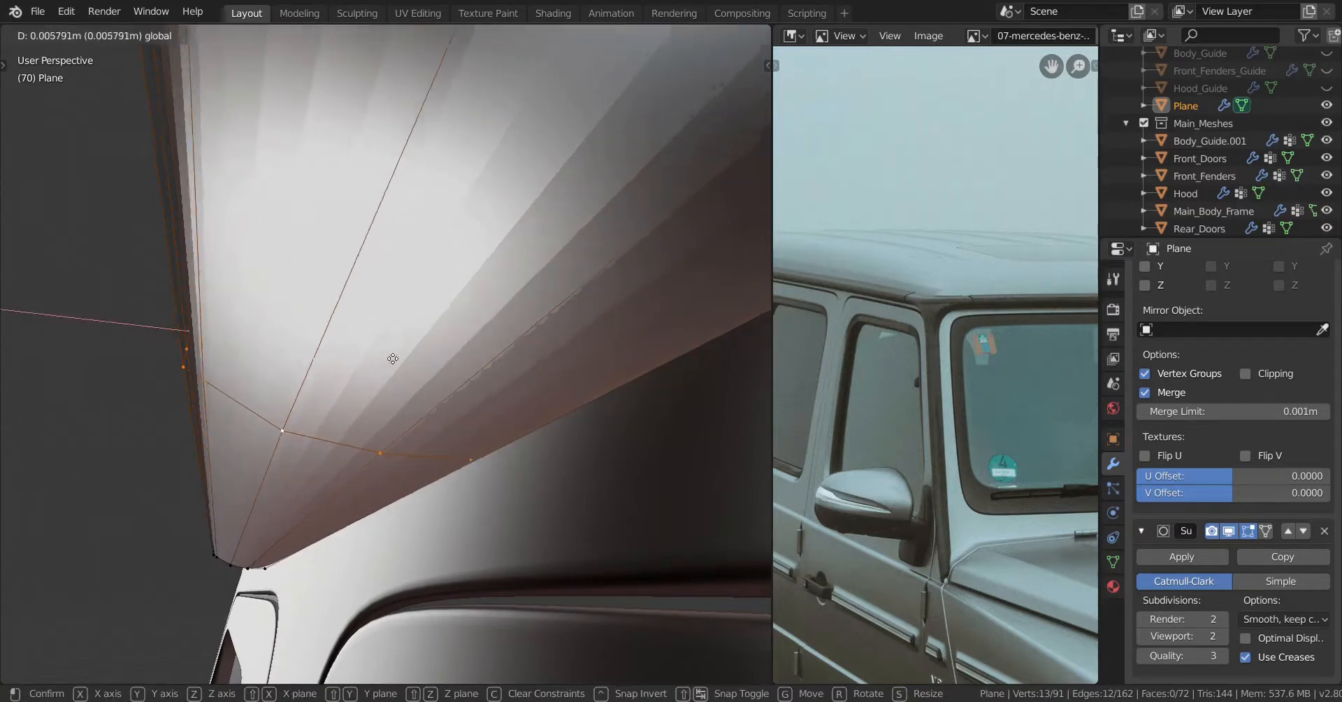
pyautogui.click(518, 369)
pyautogui.scroll(-5, 518, 369)
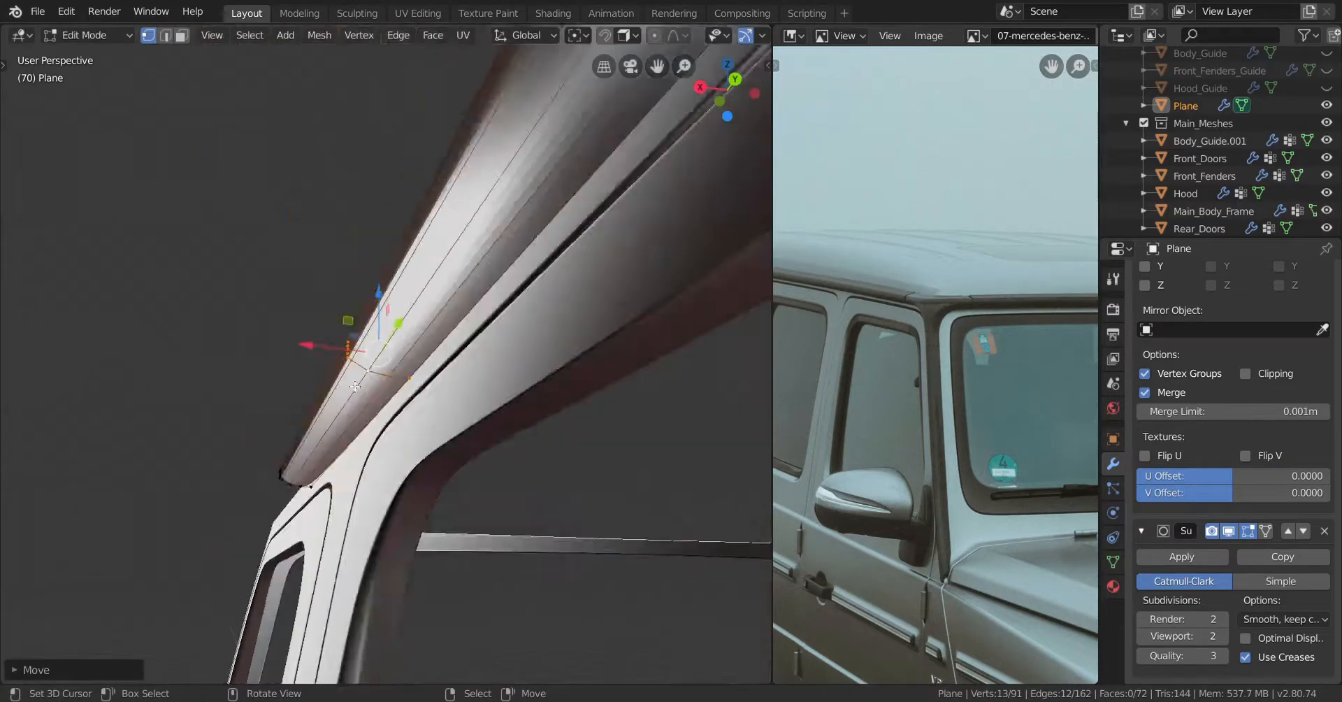
# Inspect the gutter strip against the body in Object Mode and apply Shade Smooth to it
pyautogui.press('Tab')
pyautogui.moveTo(507, 374); pyautogui.dragTo(498, 455, button='middle')
pyautogui.scroll(3, 437, 467)
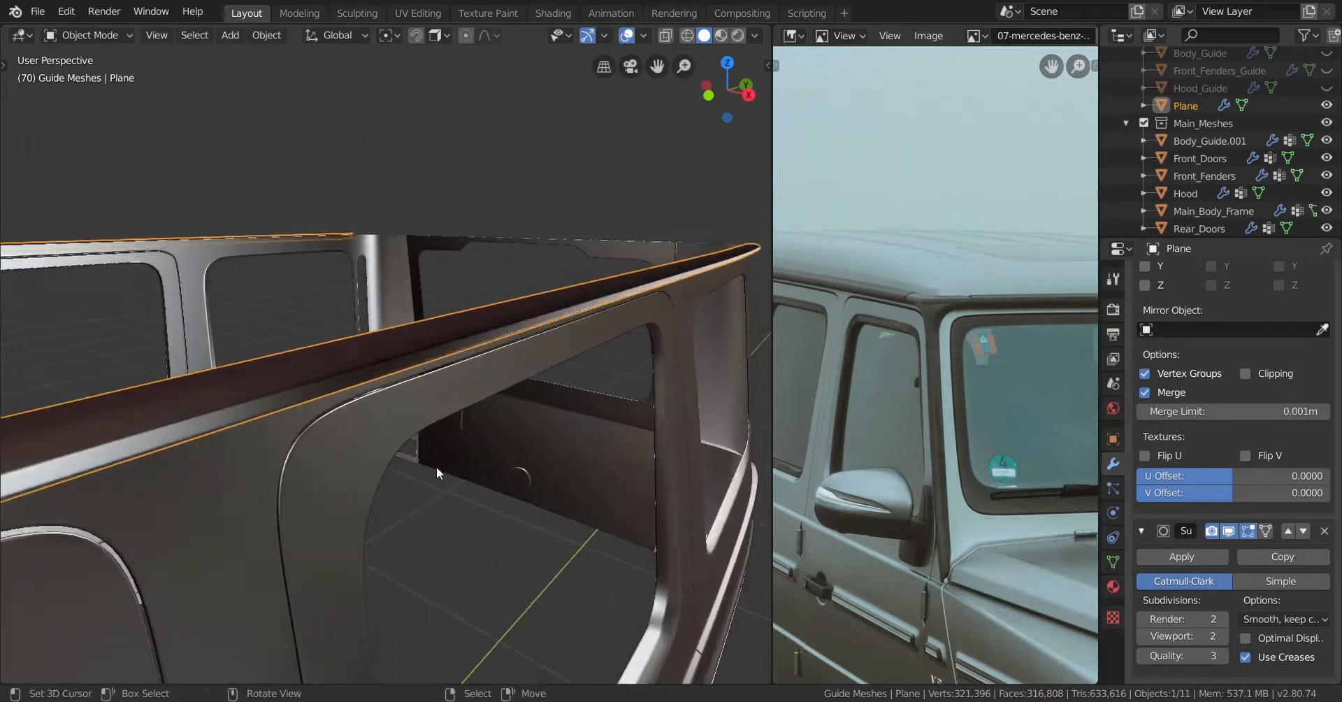
pyautogui.press('Tab')
pyautogui.scroll(-3, 358, 464)
pyautogui.keyDown('shift'); pyautogui.moveTo(322, 474); pyautogui.dragTo(99, 242, button='middle'); pyautogui.keyUp('shift')
pyautogui.scroll(-1, 387, 467)
pyautogui.press('Tab')
pyautogui.scroll(1, 361, 430)
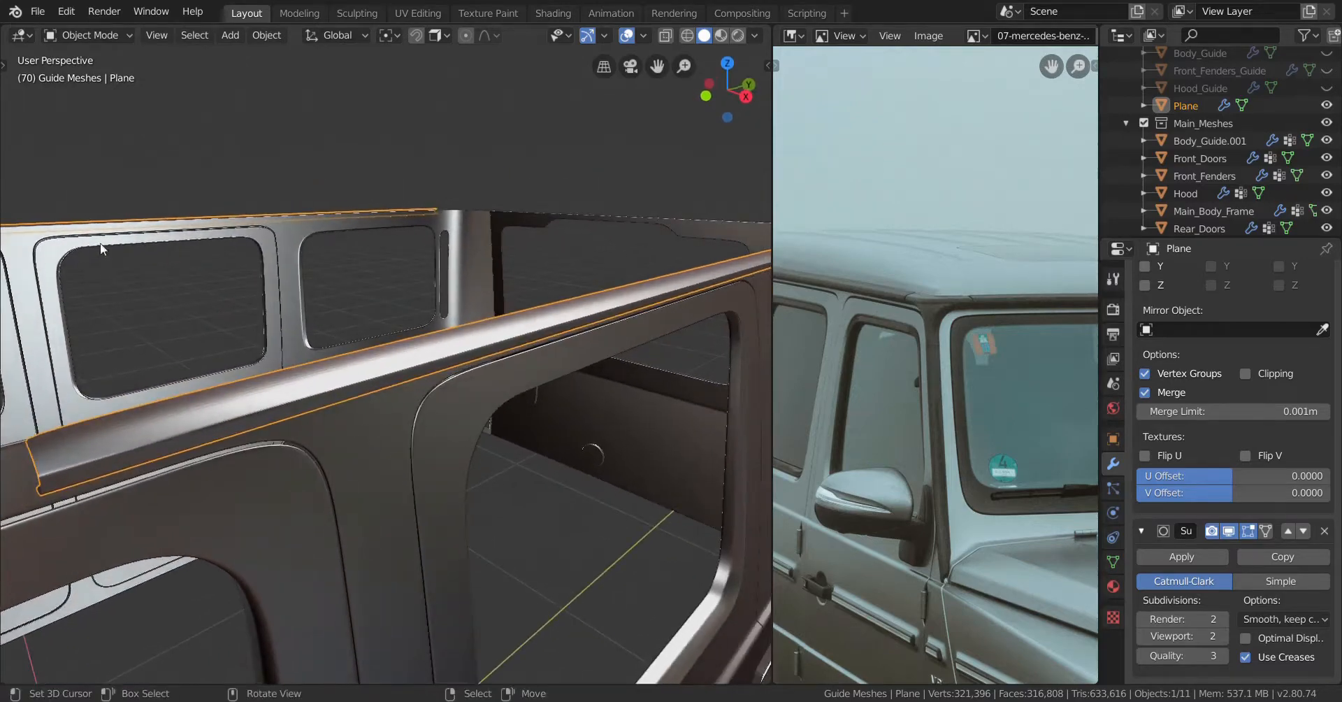
pyautogui.click(266, 37)
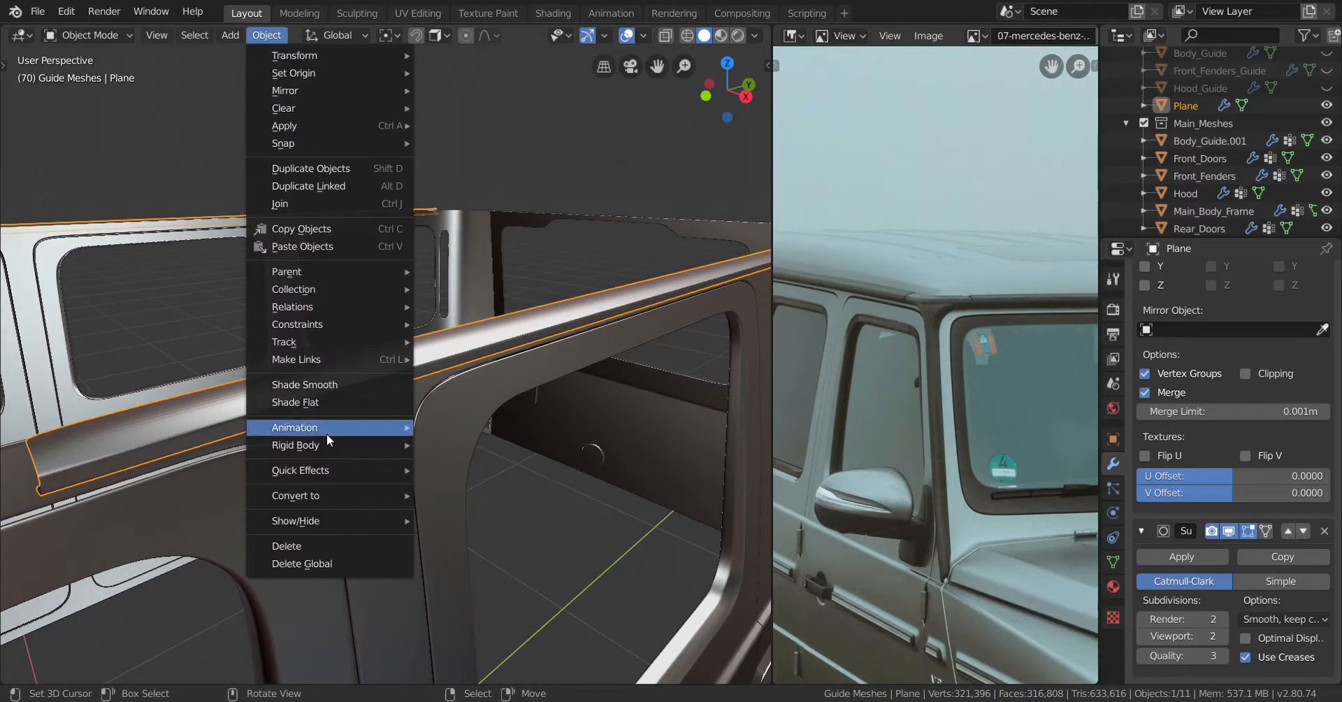
pyautogui.click(327, 384)
# Select the matching upper and lower lengthwise edge loops and scale them to about 0.983 along Z
pyautogui.moveTo(355, 401); pyautogui.dragTo(187, 380, button='middle')
pyautogui.press('Tab')
pyautogui.keyDown('alt'); pyautogui.click(449, 341); pyautogui.keyUp('alt')
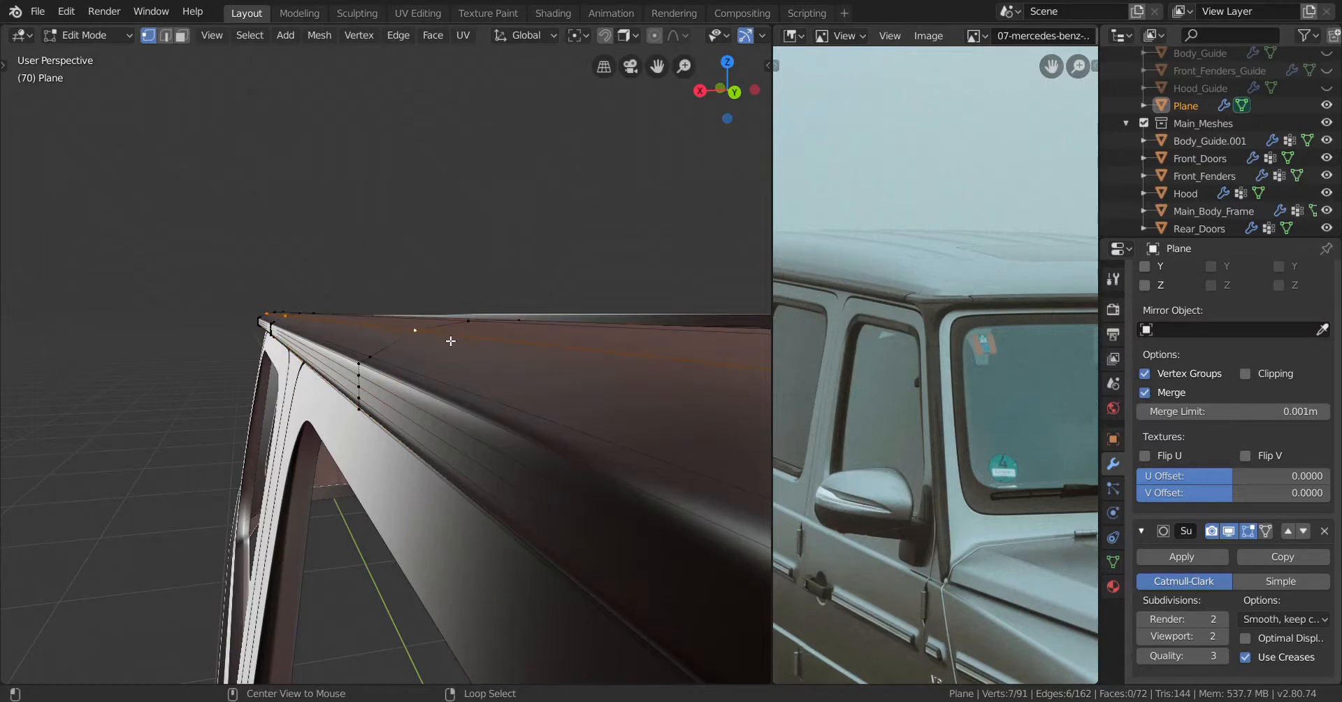
pyautogui.moveTo(449, 341); pyautogui.dragTo(350, 229, button='middle')
pyautogui.keyDown('alt'); pyautogui.keyDown('shift'); pyautogui.click(378, 170); pyautogui.keyUp('shift'); pyautogui.keyUp('alt')
pyautogui.moveTo(378, 171); pyautogui.dragTo(372, 324, button='middle')
pyautogui.press('s')
pyautogui.press('z')
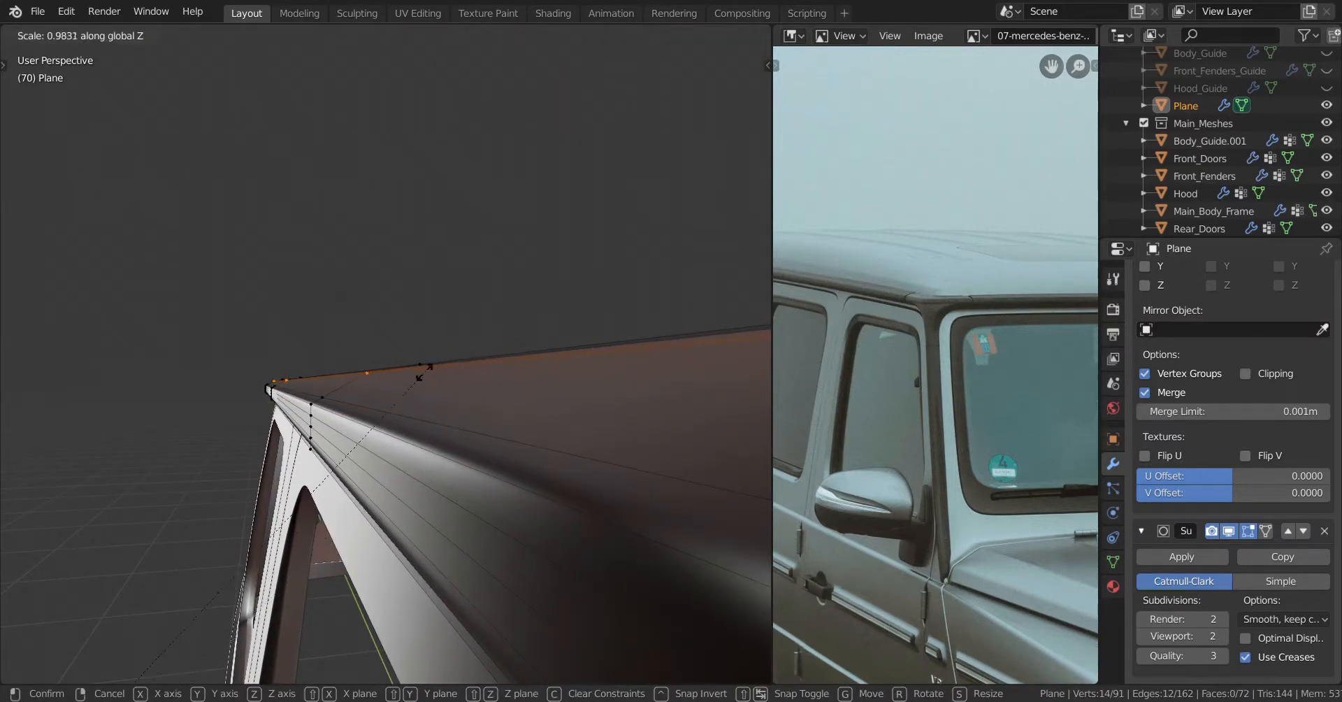
pyautogui.click(421, 374)
# Edge-slide the two selected lengthwise loops along the gutter's curved surface
pyautogui.scroll(-7, 409, 383)
pyautogui.scroll(6, 428, 376)
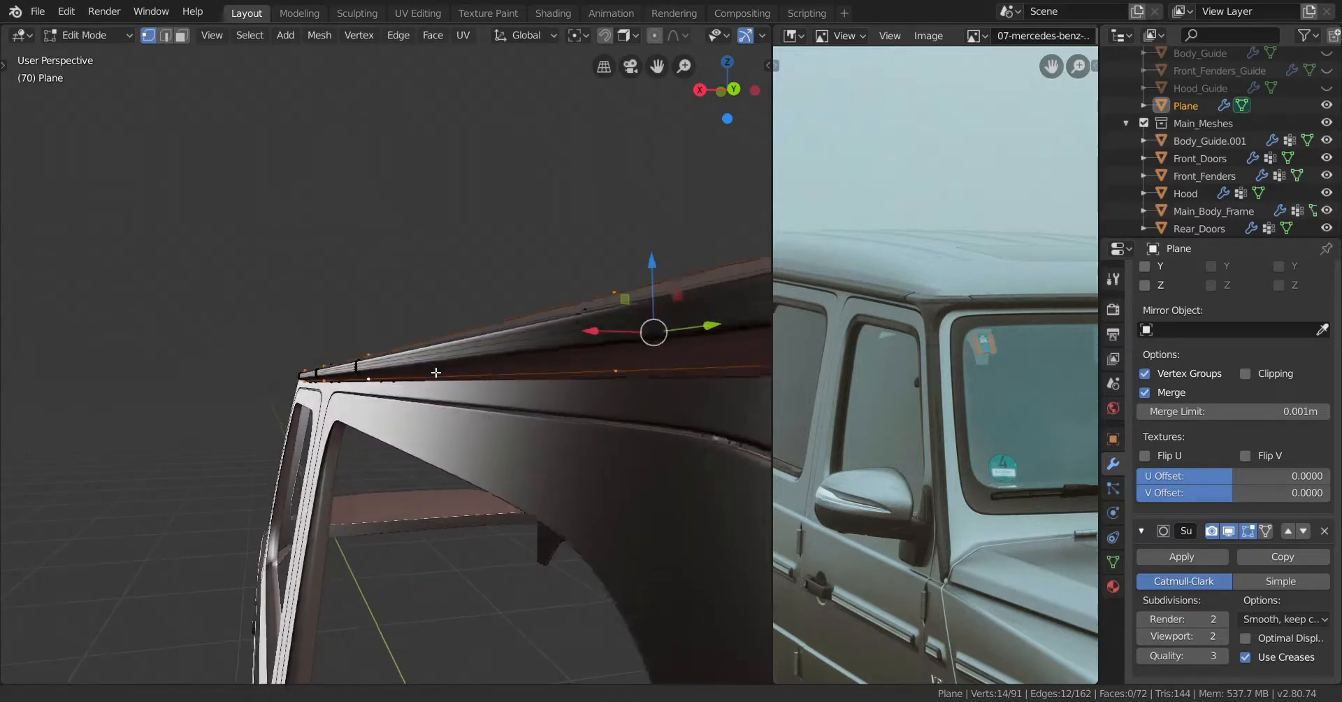
pyautogui.moveTo(435, 373)
pyautogui.keyDown('shift'); pyautogui.mouseDown(button='middle')
pyautogui.moveTo(455, 373)
pyautogui.moveTo(437, 438)
pyautogui.moveTo(420, 377)
pyautogui.mouseUp(button='middle'); pyautogui.keyUp('shift')
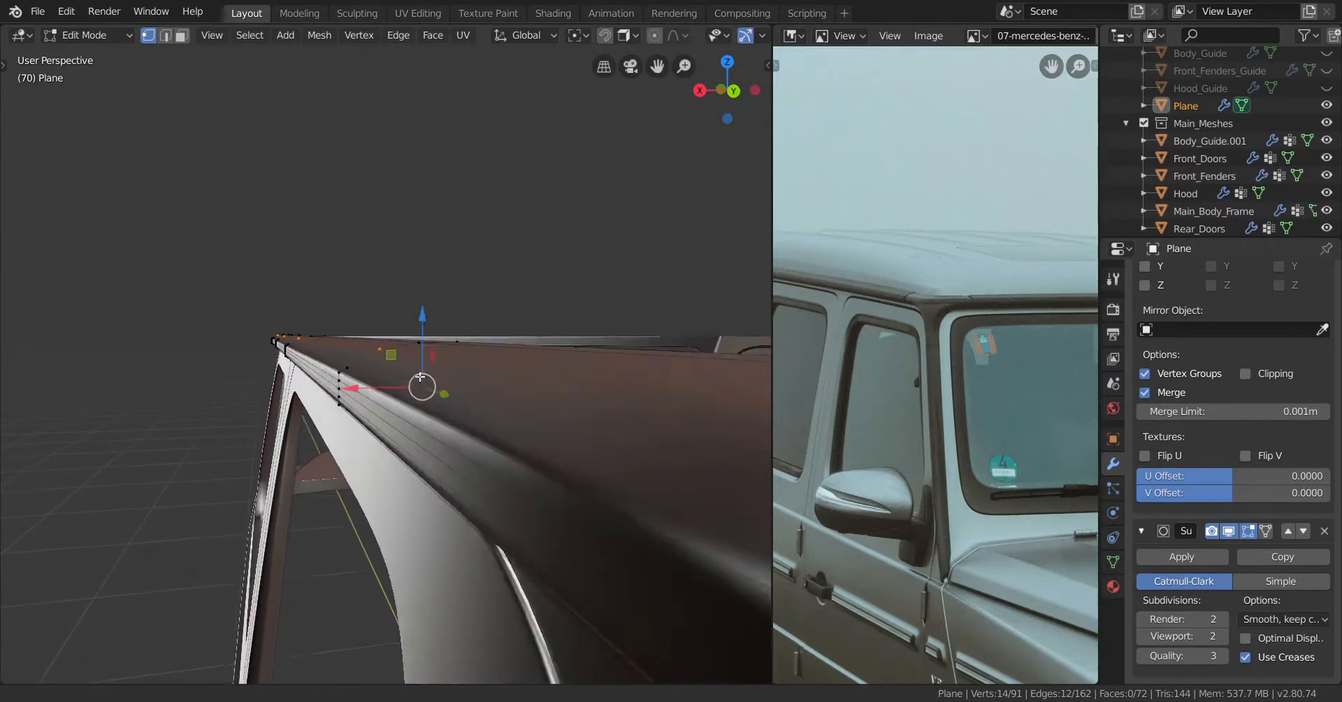
pyautogui.press('g')
pyautogui.press('g')
pyautogui.click(444, 410)
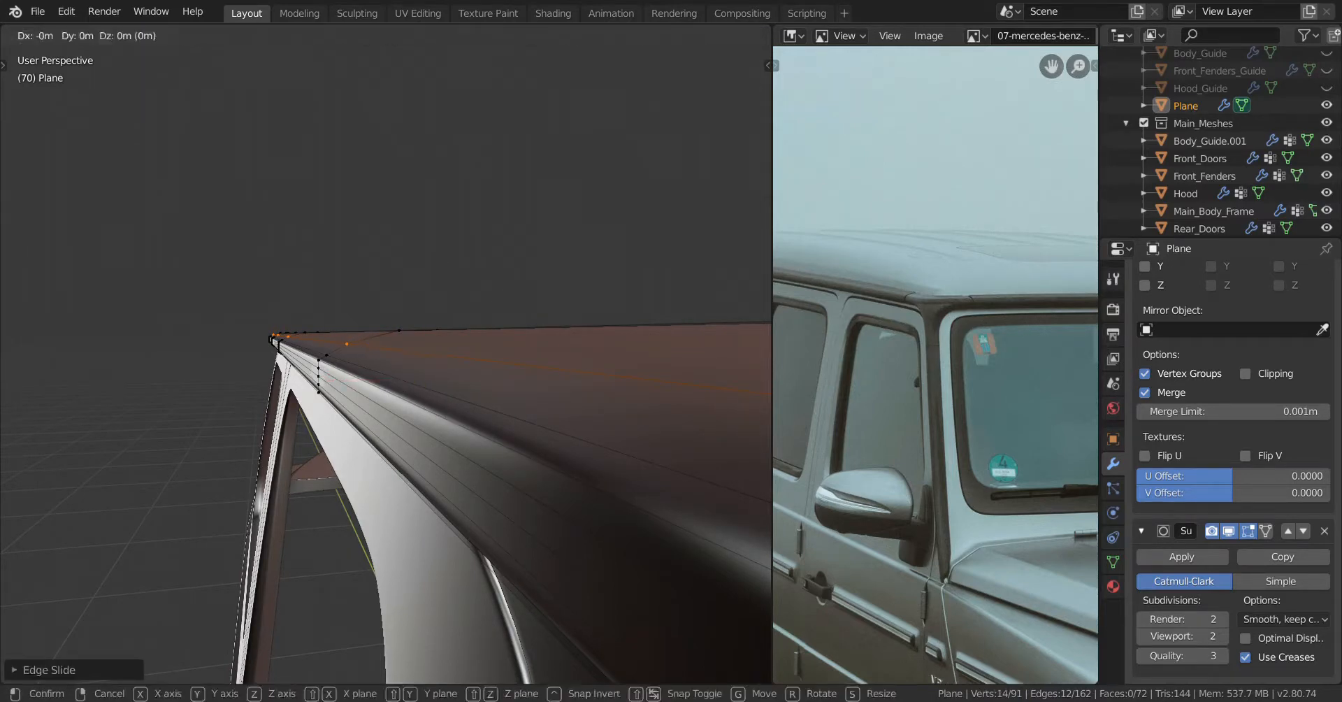
# Edge-slide the two selected lengthwise loops by about -0.28 and inspect the gutter strip in Object Mode
pyautogui.press('g')
pyautogui.press('g')
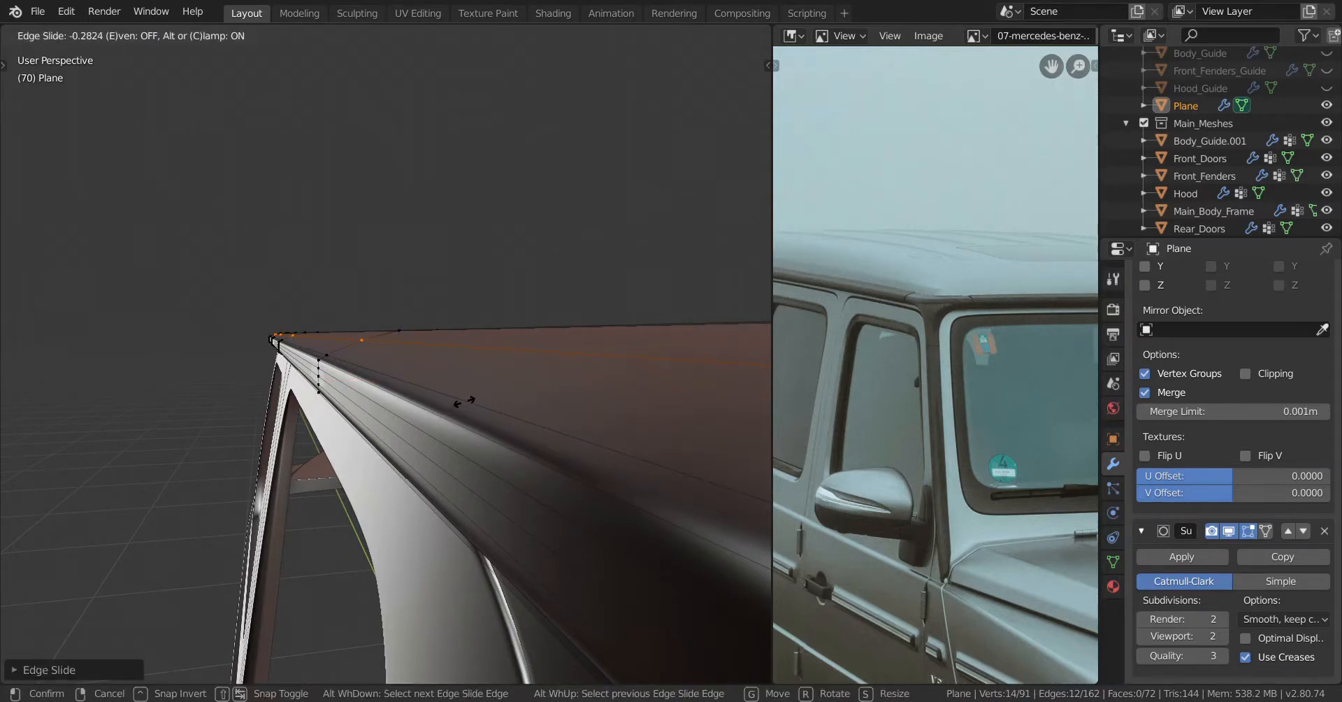
pyautogui.click(462, 403)
pyautogui.press('Tab')
pyautogui.moveTo(388, 408); pyautogui.dragTo(390, 421, button='middle')
pyautogui.moveTo(428, 429); pyautogui.dragTo(427, 343, button='middle')
# Select the matching lengthwise loops near the inner edge on both gutter surfaces and edge-slide them away from that edge
pyautogui.press('Tab')
pyautogui.keyDown('alt'); pyautogui.rightClick(455, 365); pyautogui.keyUp('alt')
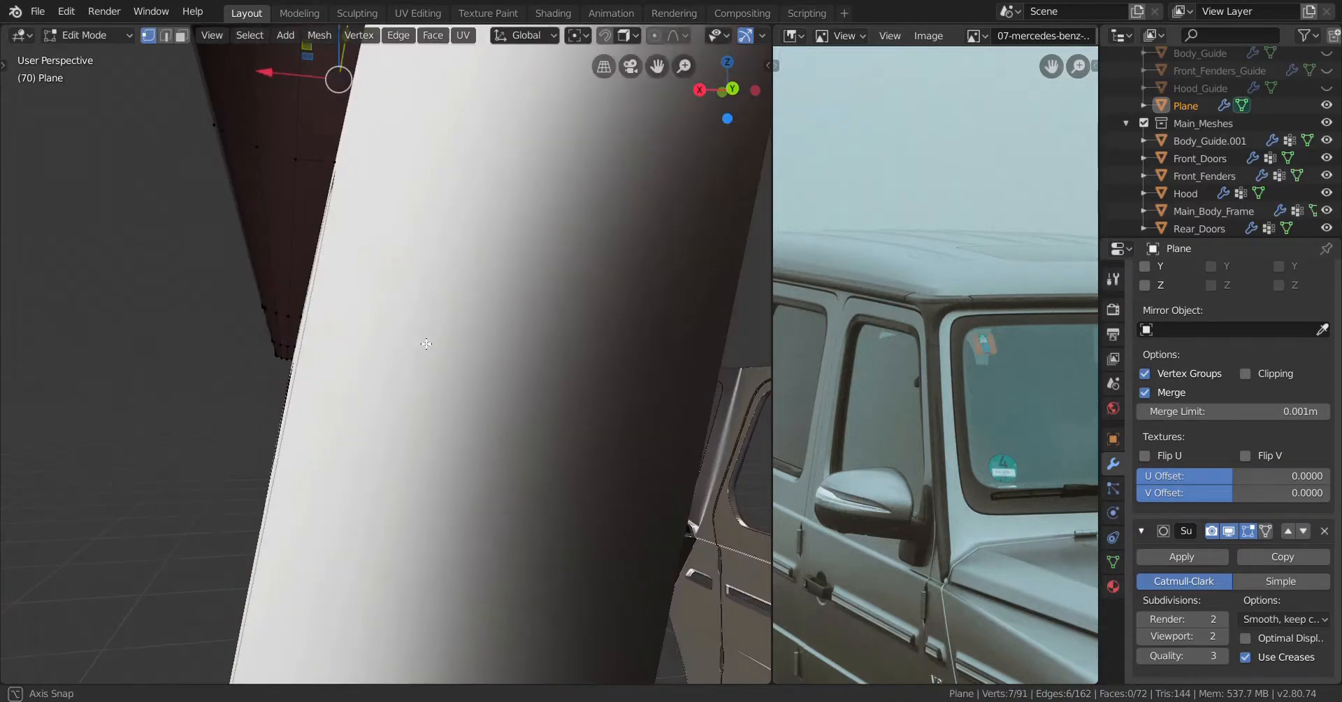
pyautogui.keyDown('alt'); pyautogui.keyDown('shift'); pyautogui.rightClick(298, 195); pyautogui.keyUp('shift'); pyautogui.keyUp('alt')
pyautogui.moveTo(298, 195); pyautogui.dragTo(309, 285, button='middle')
pyautogui.press('g')
pyautogui.press('g')
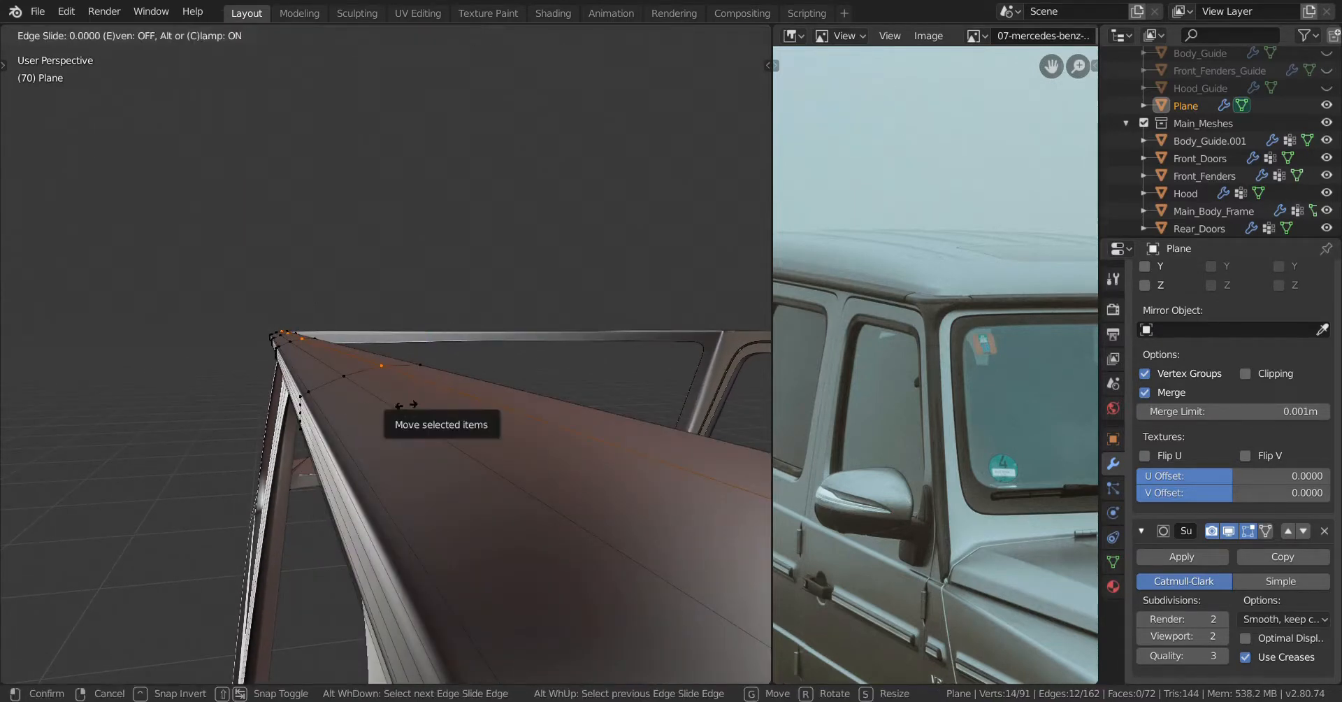
pyautogui.click(388, 428)
# Edge-slide the same loop pair back toward the gutter's inner edge and inspect the deselected strip against the body in Object Mode
pyautogui.press('g')
pyautogui.press('g')
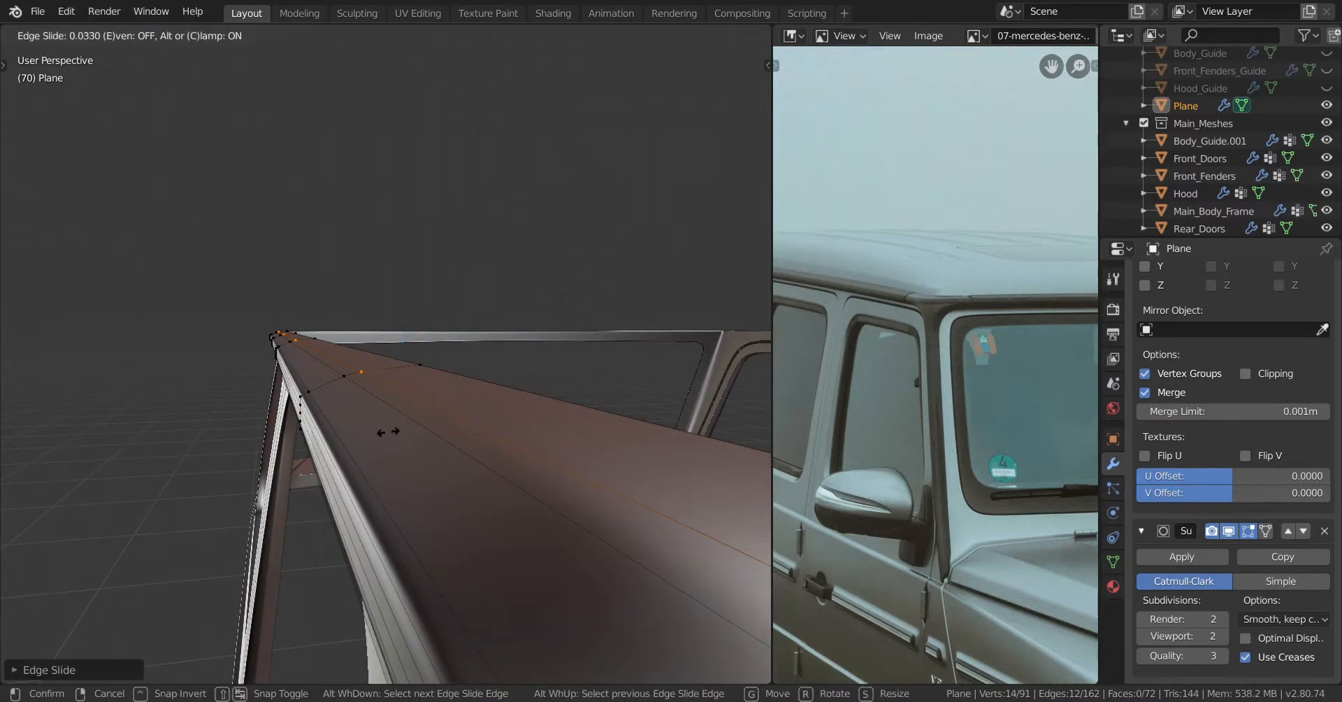
pyautogui.click(427, 418)
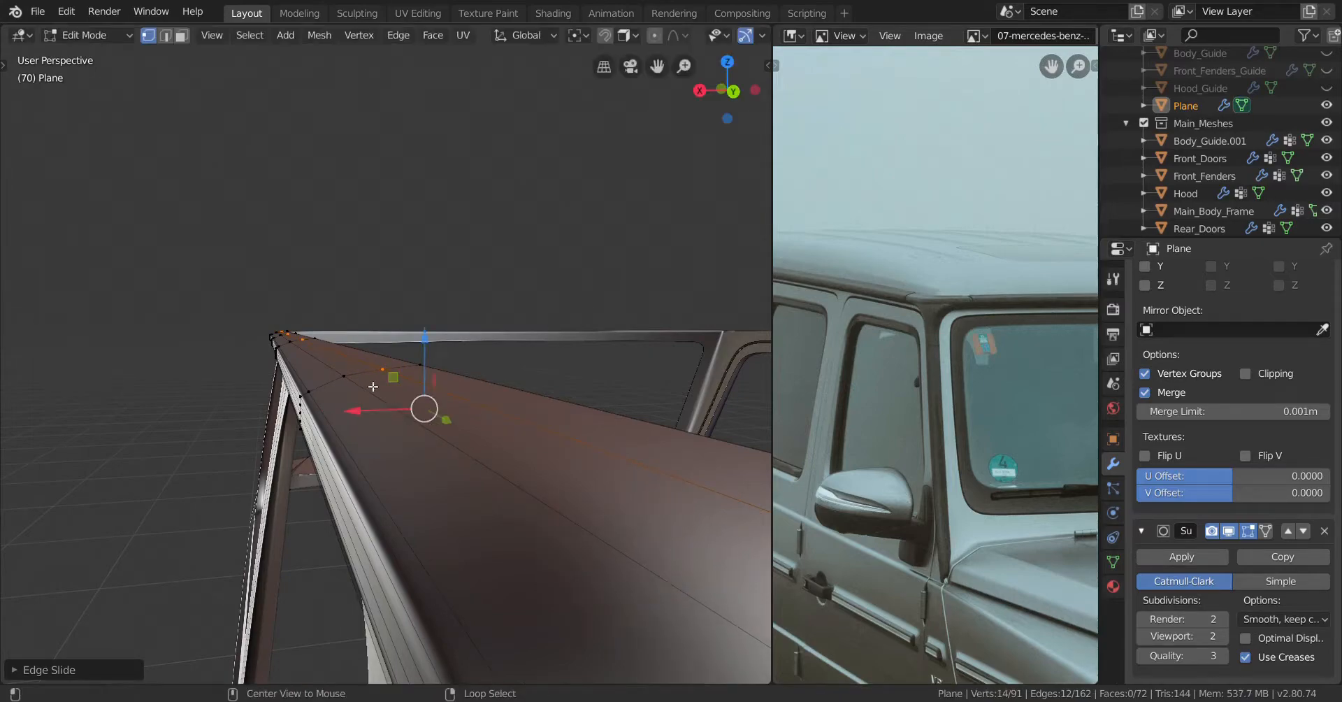
pyautogui.press('Tab')
pyautogui.moveTo(372, 386); pyautogui.dragTo(464, 467, button='middle')
pyautogui.scroll(-1, 390, 464)
pyautogui.press('a')
pyautogui.press('a')
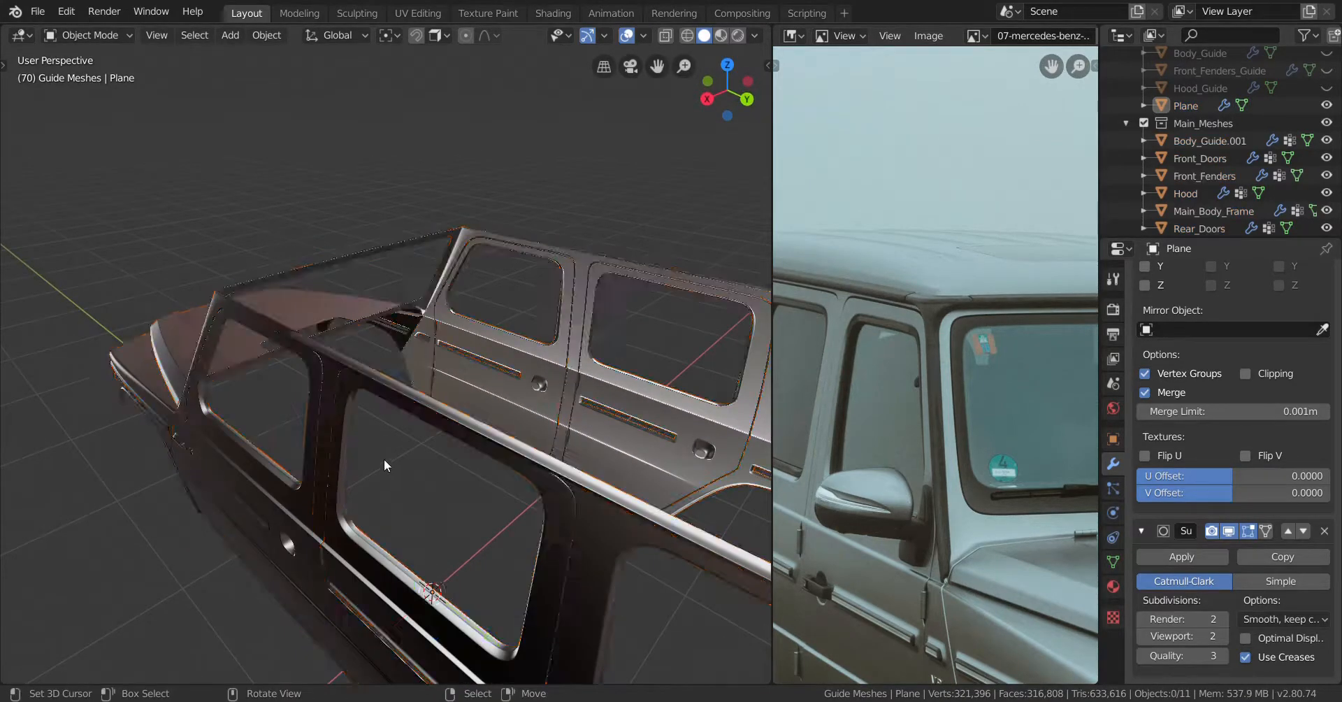
pyautogui.moveTo(384, 458); pyautogui.dragTo(334, 405, button='middle')
# Reselect the matching pair of inner lengthwise edge loops on the gutter's two surfaces in Edit Mode
pyautogui.press('Tab')
pyautogui.keyDown('alt'); pyautogui.rightClick(329, 413); pyautogui.keyUp('alt')
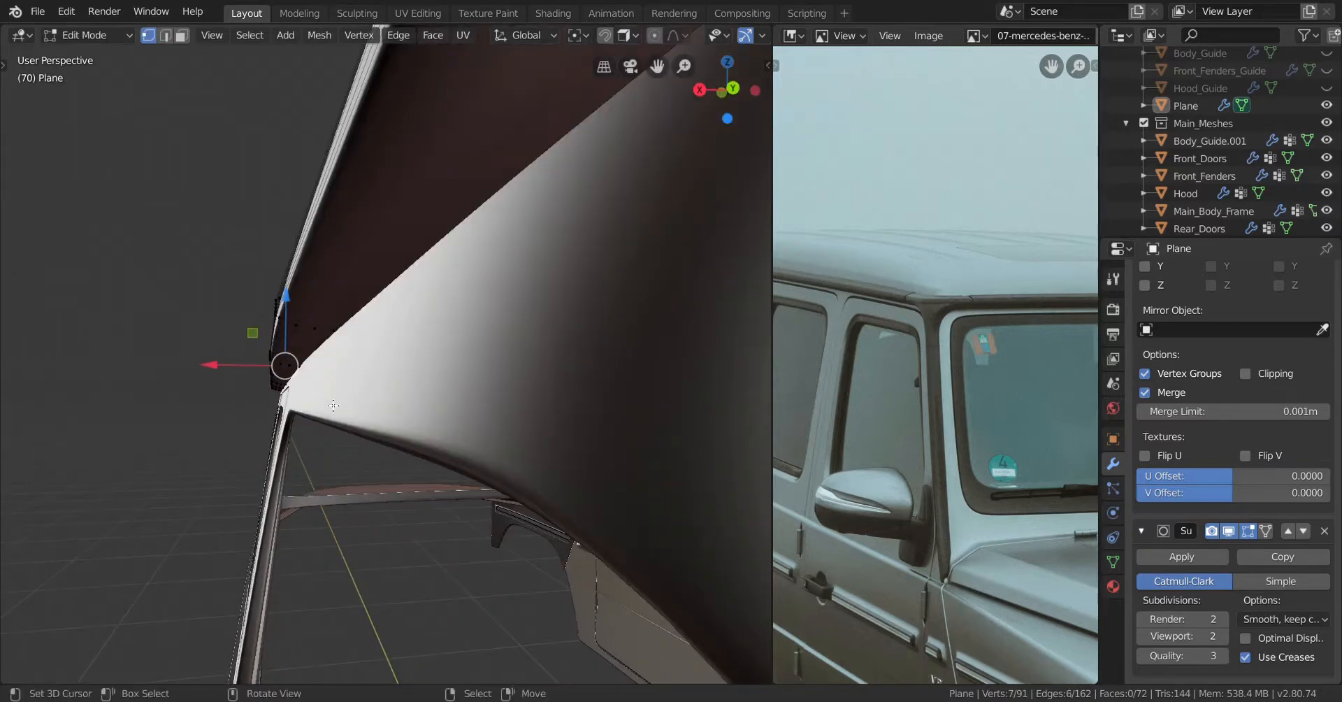
pyautogui.keyDown('alt'); pyautogui.keyDown('shift'); pyautogui.rightClick(319, 307); pyautogui.keyUp('shift'); pyautogui.keyUp('alt')
pyautogui.moveTo(319, 307); pyautogui.dragTo(306, 391, button='middle')
# Try an edge slide of about -0.81 on the selected loop pair and undo it
pyautogui.press('g')
pyautogui.press('g')
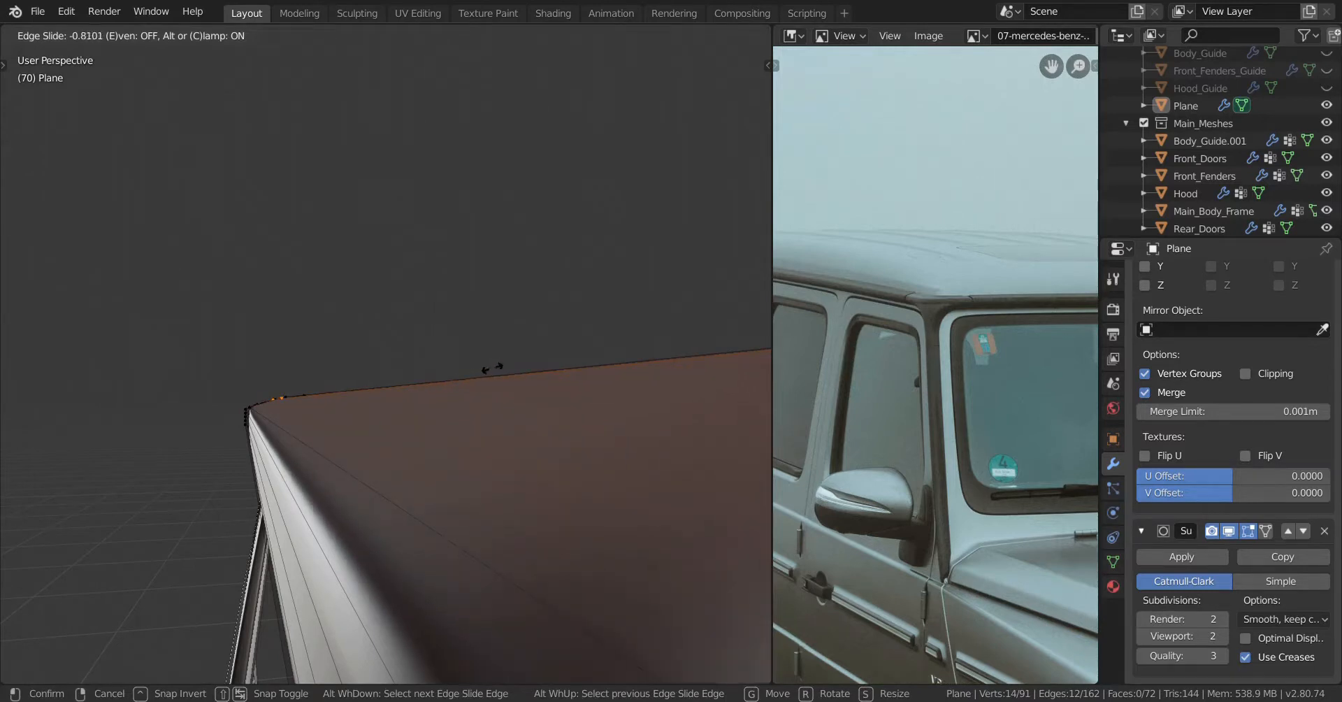
pyautogui.click(492, 369)
pyautogui.moveTo(492, 368); pyautogui.dragTo(438, 419, button='middle')
pyautogui.hotkey('ctrl', 'z')
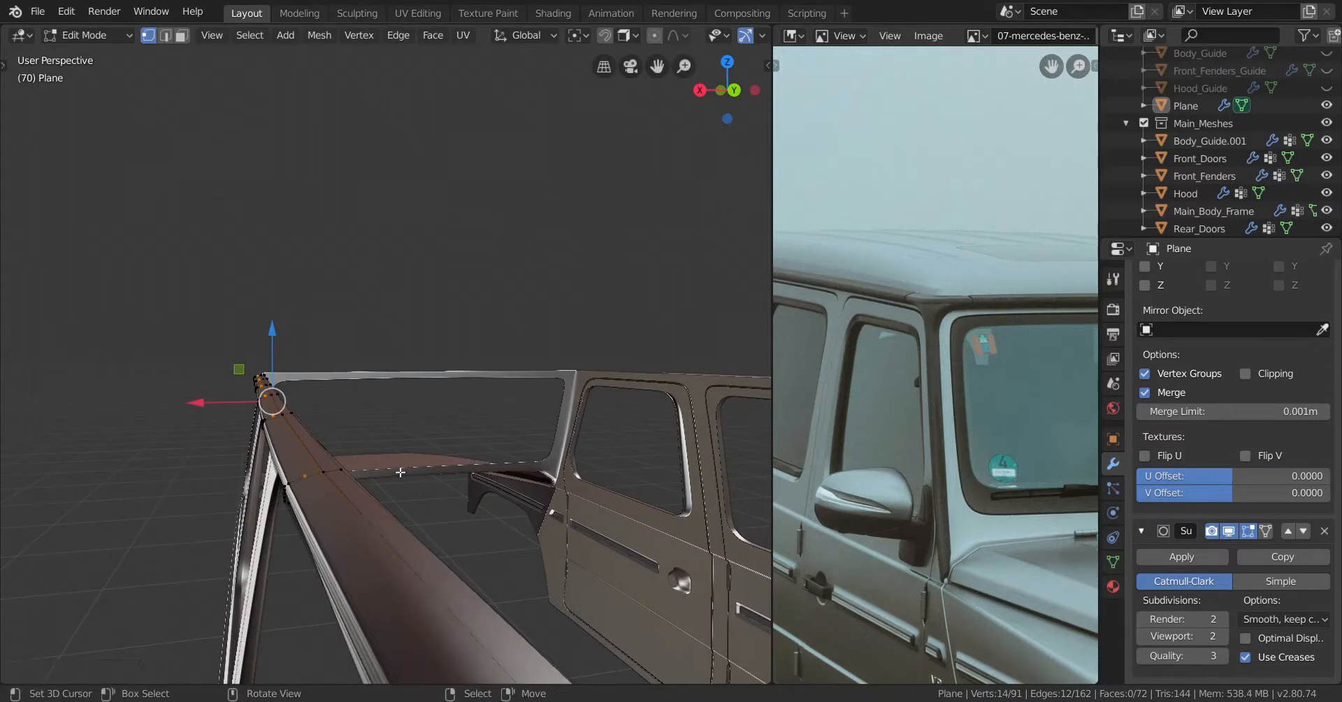
# Edge-slide the selected inner loop pair by about -0.39 and check the strip from a low angle
pyautogui.press('g')
pyautogui.press('g')
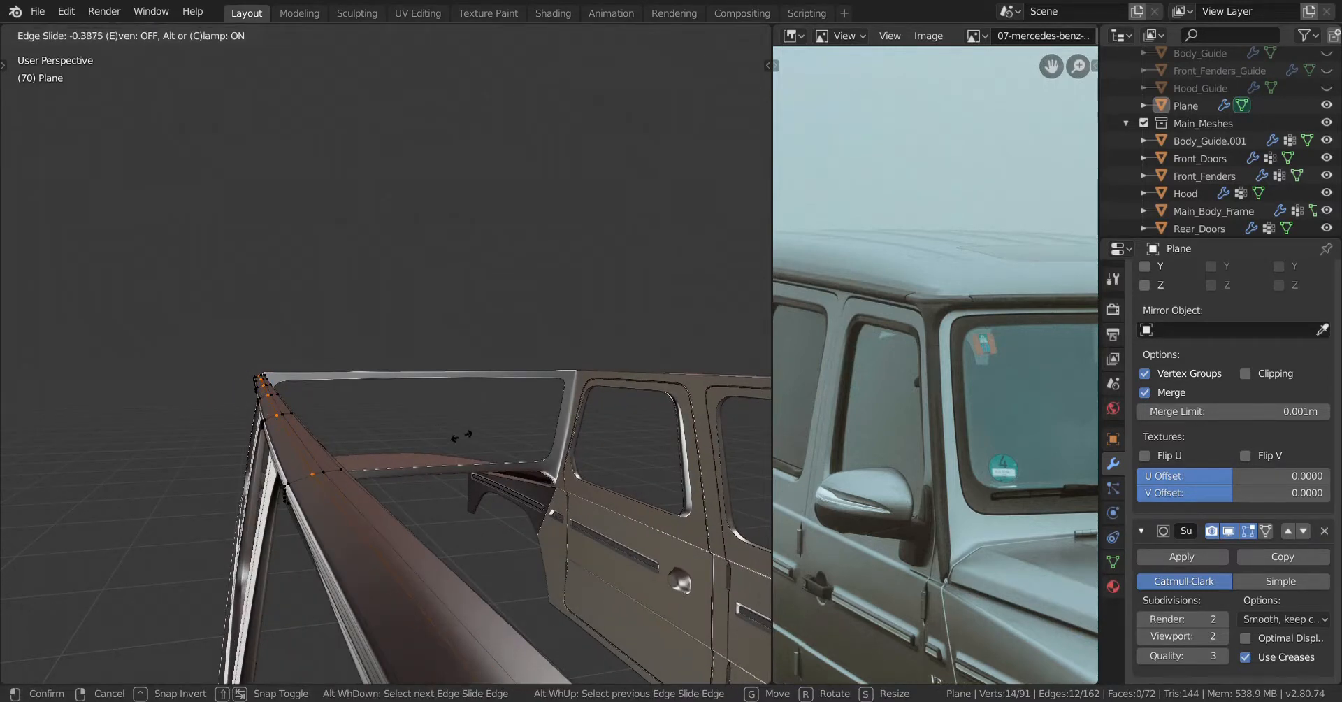
pyautogui.click(461, 435)
pyautogui.moveTo(462, 435); pyautogui.dragTo(343, 447, button='middle')
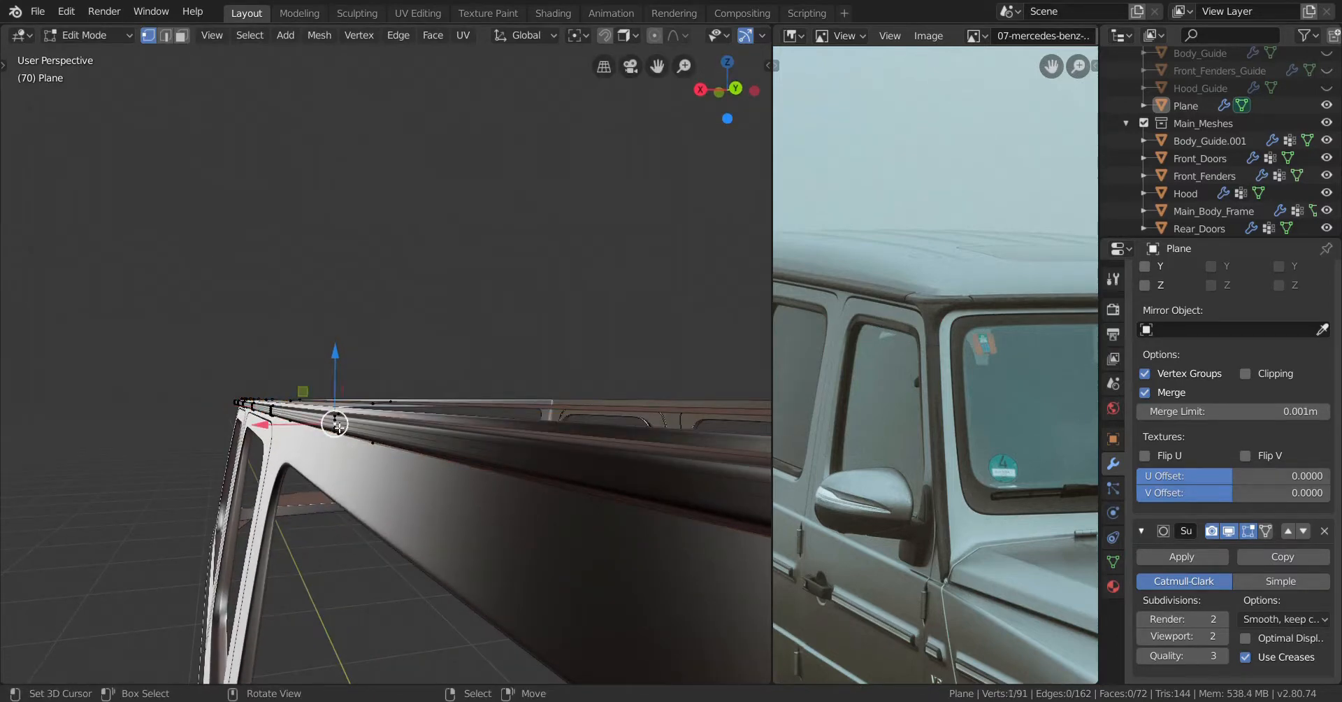
# Select the linked outer surface of the gutter, examine the strip's end closely, and reveal any hidden geometry
pyautogui.hotkey('ctrl', 'l')
pyautogui.moveTo(337, 435)
pyautogui.mouseDown(button='middle')
pyautogui.moveTo(304, 451)
pyautogui.moveTo(321, 437)
pyautogui.mouseUp(button='middle')
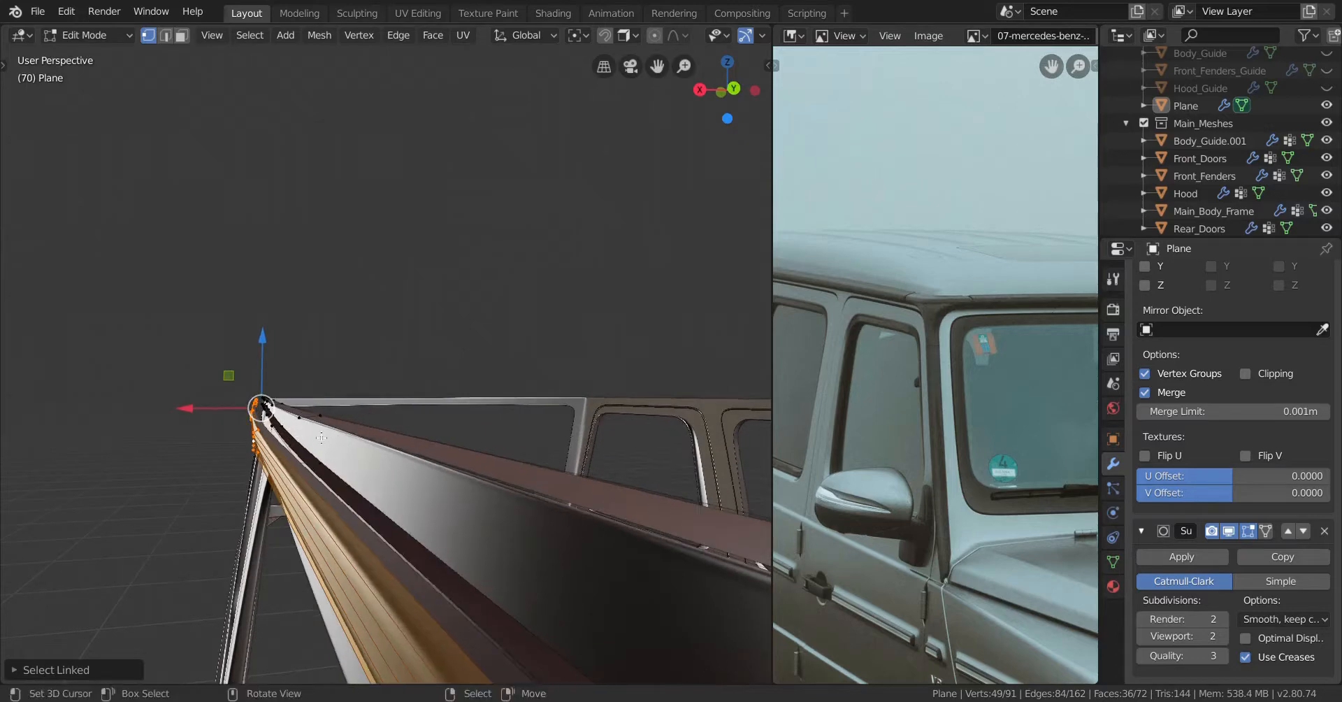
pyautogui.moveTo(195, 415); pyautogui.dragTo(236, 416)
pyautogui.rightClick(236, 416)
pyautogui.moveTo(235, 421); pyautogui.dragTo(222, 417, button='middle')
pyautogui.moveTo(222, 417); pyautogui.dragTo(246, 411)
pyautogui.moveTo(246, 411); pyautogui.dragTo(290, 443, button='middle')
pyautogui.hotkey('alt', 'h')
# Remove the selected lengthwise loop and its counterpart on the gutter's other surface with Dissolve Edges
pyautogui.press('x')
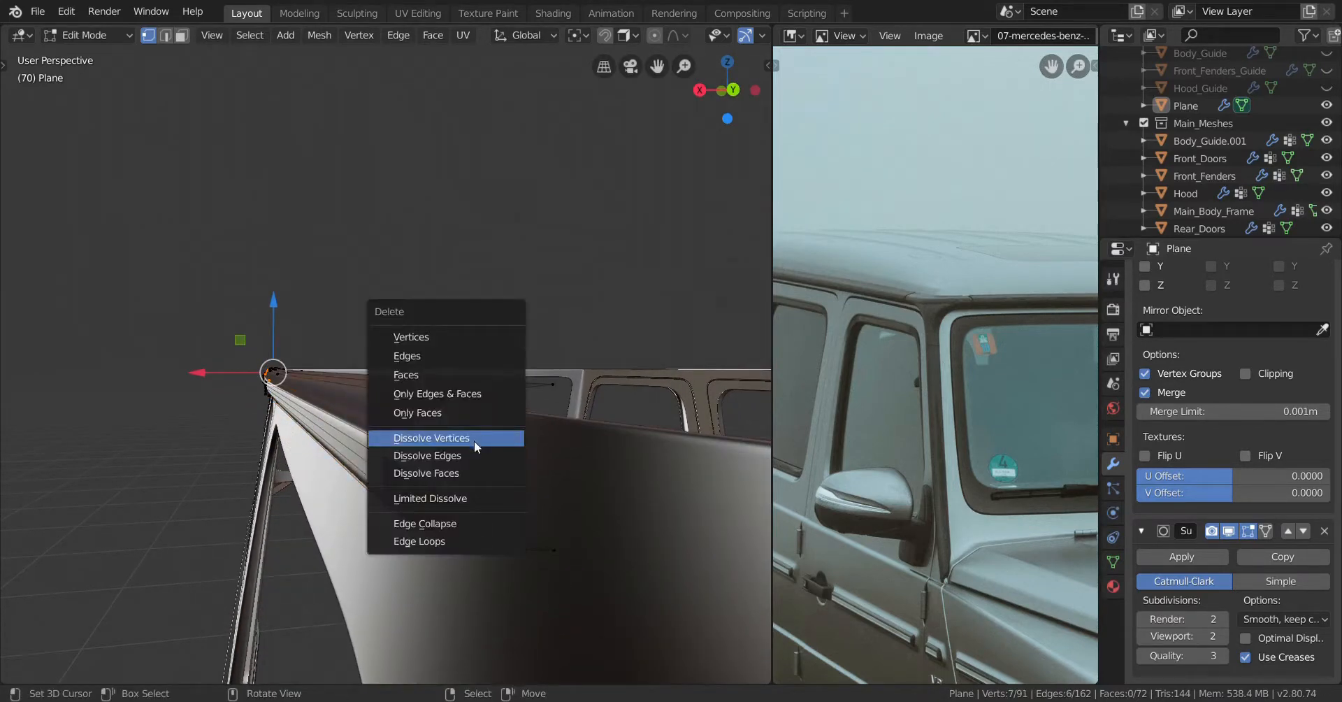
pyautogui.click(464, 461)
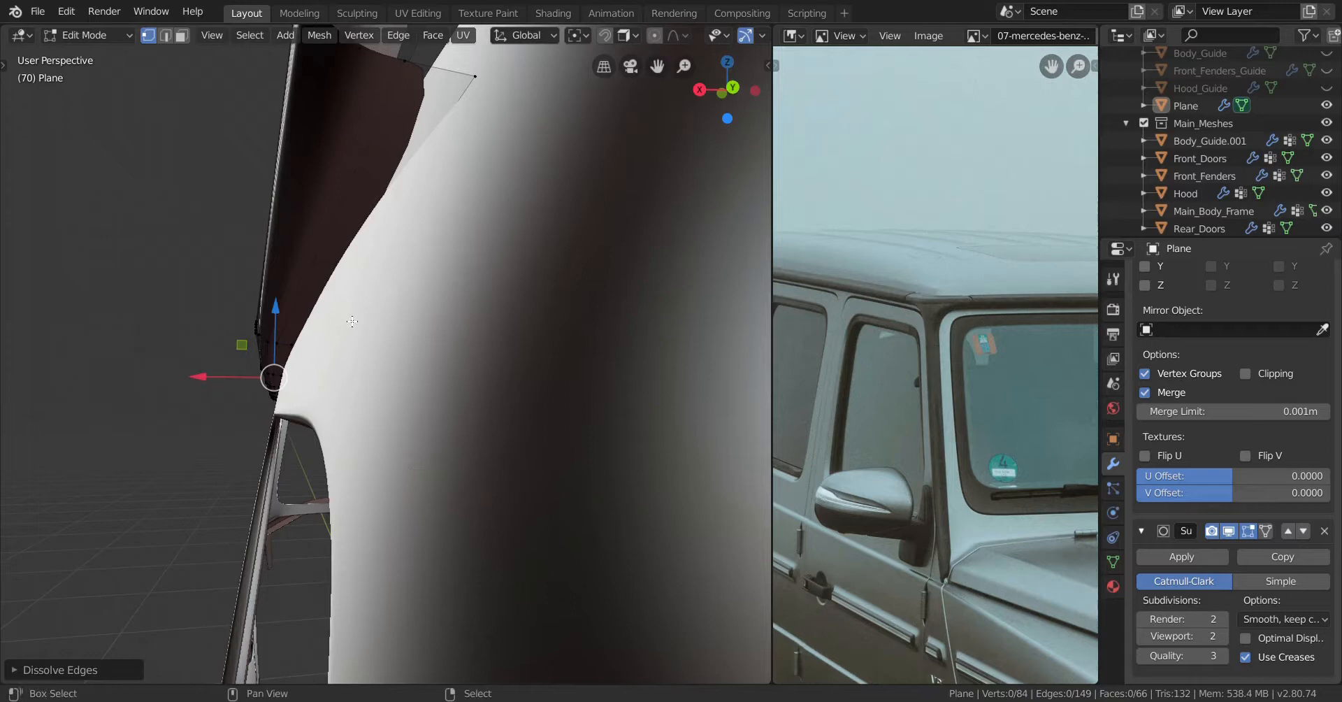
pyautogui.keyDown('shift'); pyautogui.moveTo(352, 321); pyautogui.dragTo(357, 337, button='middle'); pyautogui.keyUp('shift')
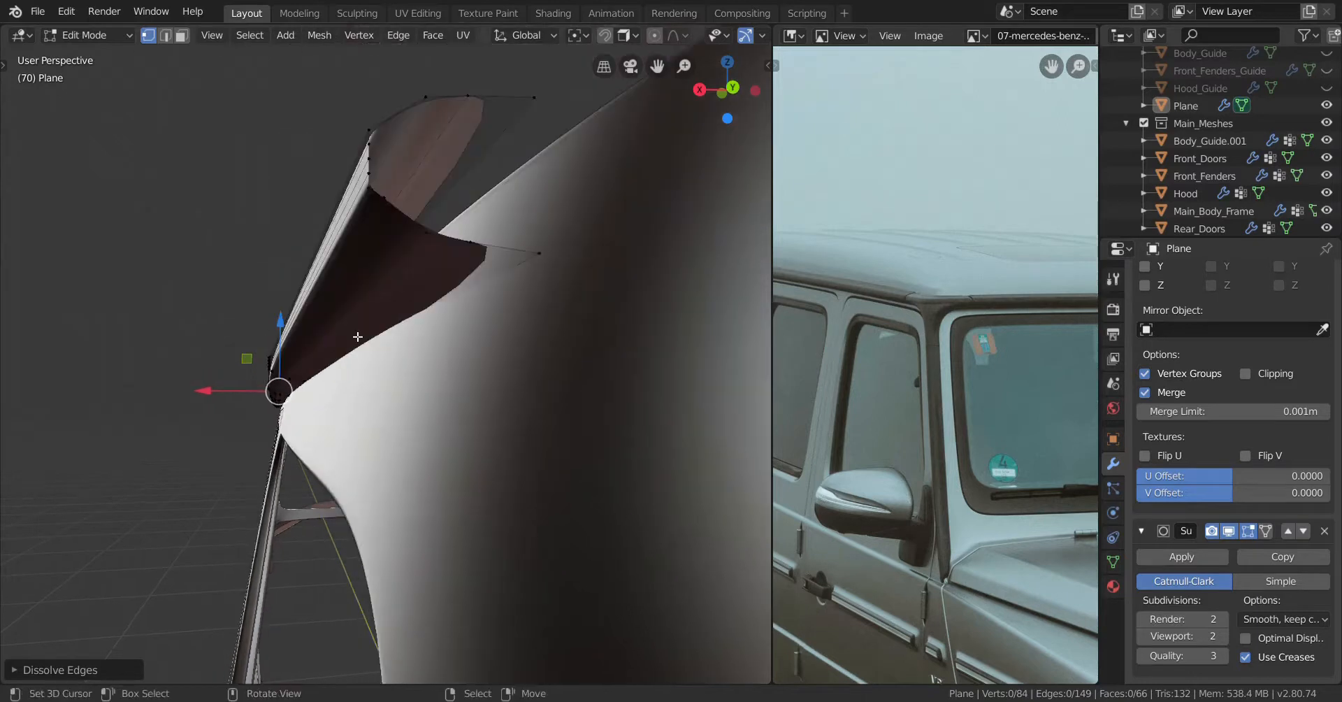
pyautogui.keyDown('alt'); pyautogui.rightClick(369, 226); pyautogui.keyUp('alt')
pyautogui.press('x')
pyautogui.click(426, 230)
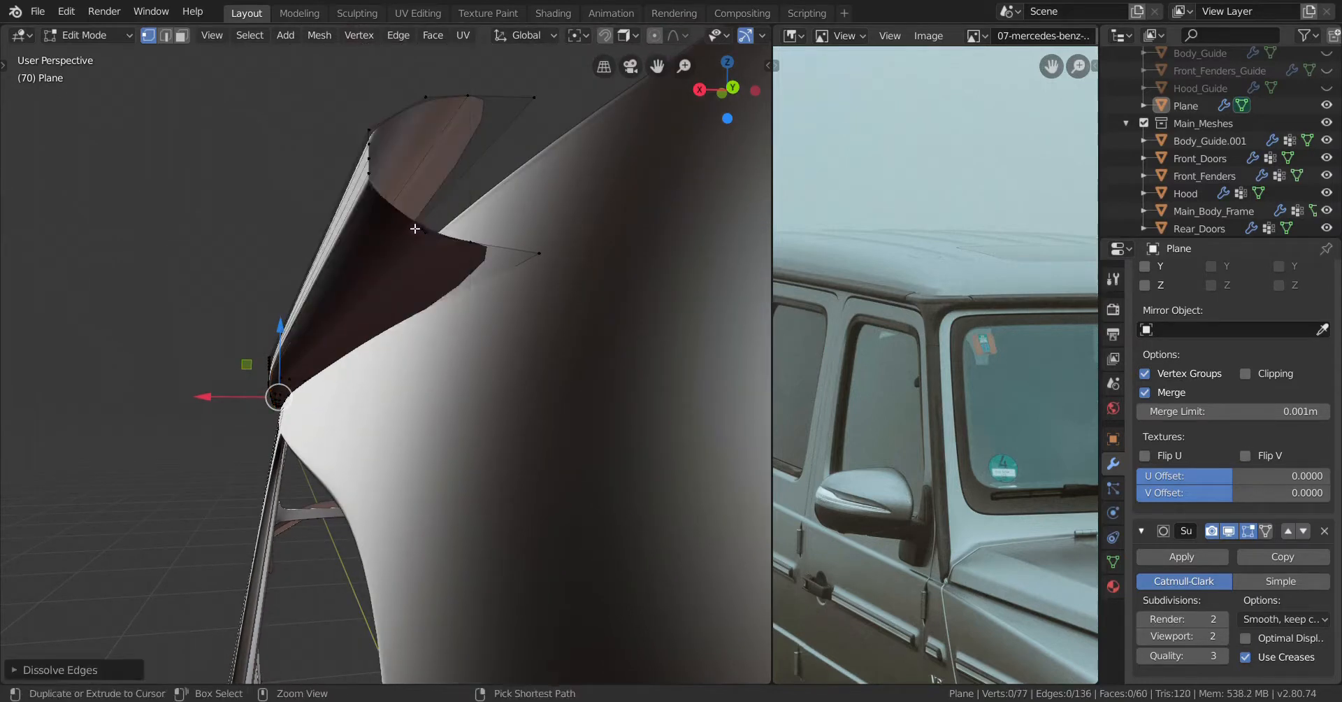
# Add two replacement lengthwise loop cuts, one per gutter surface, using Even sliding at about -0.57 and 0.50
pyautogui.hotkey('ctrl', 'r')
pyautogui.click(415, 226)
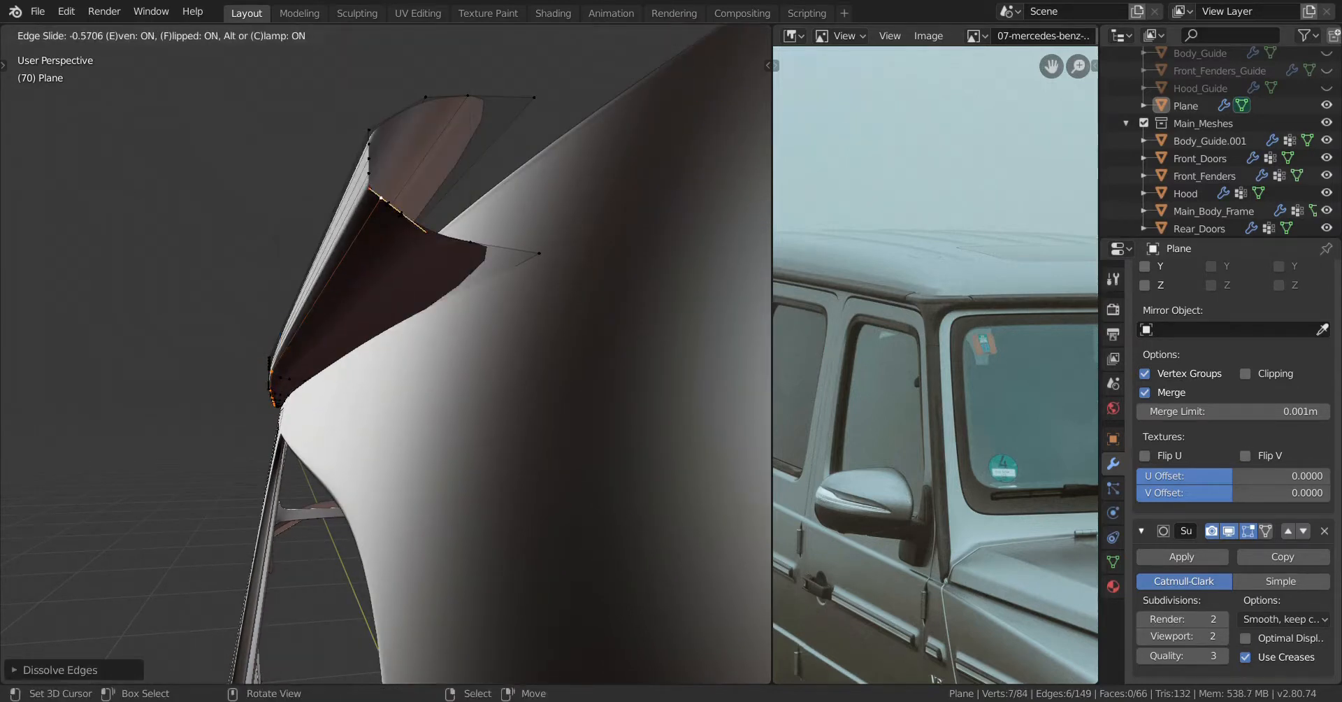
pyautogui.click(397, 243)
pyautogui.moveTo(397, 243); pyautogui.dragTo(391, 267, button='middle')
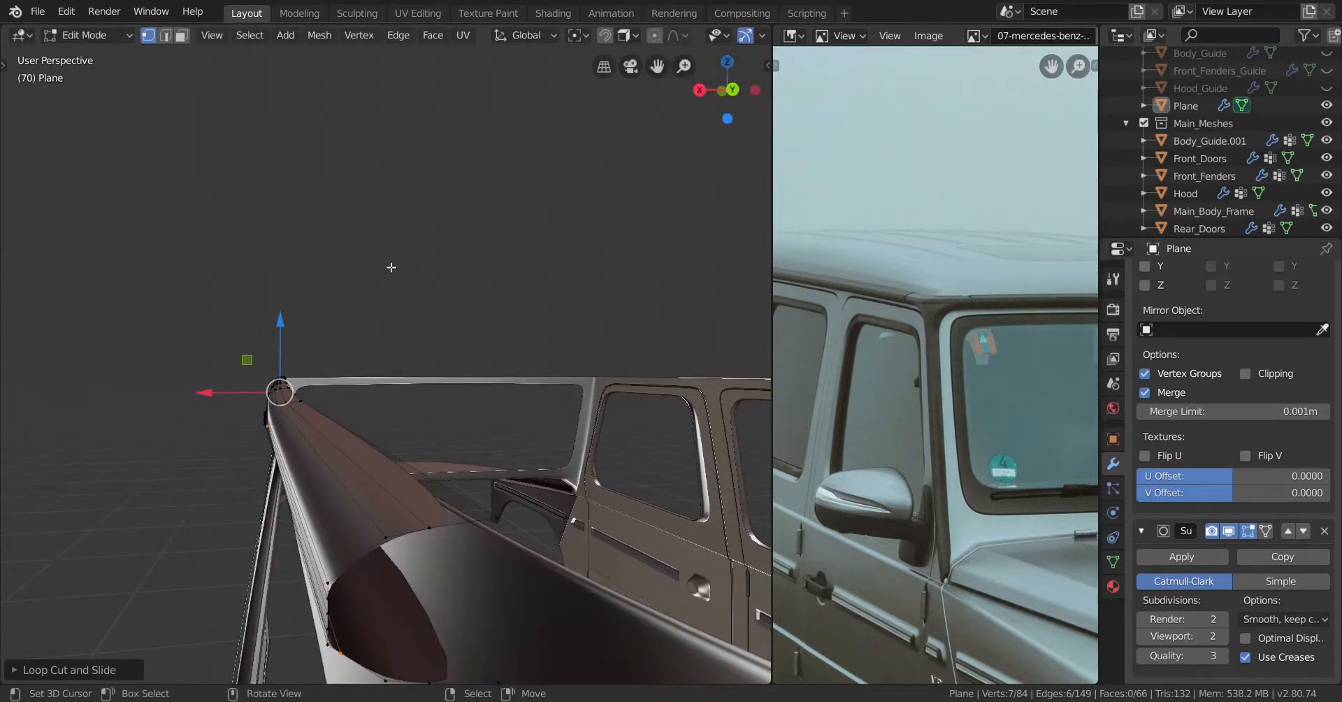
pyautogui.click(351, 573)
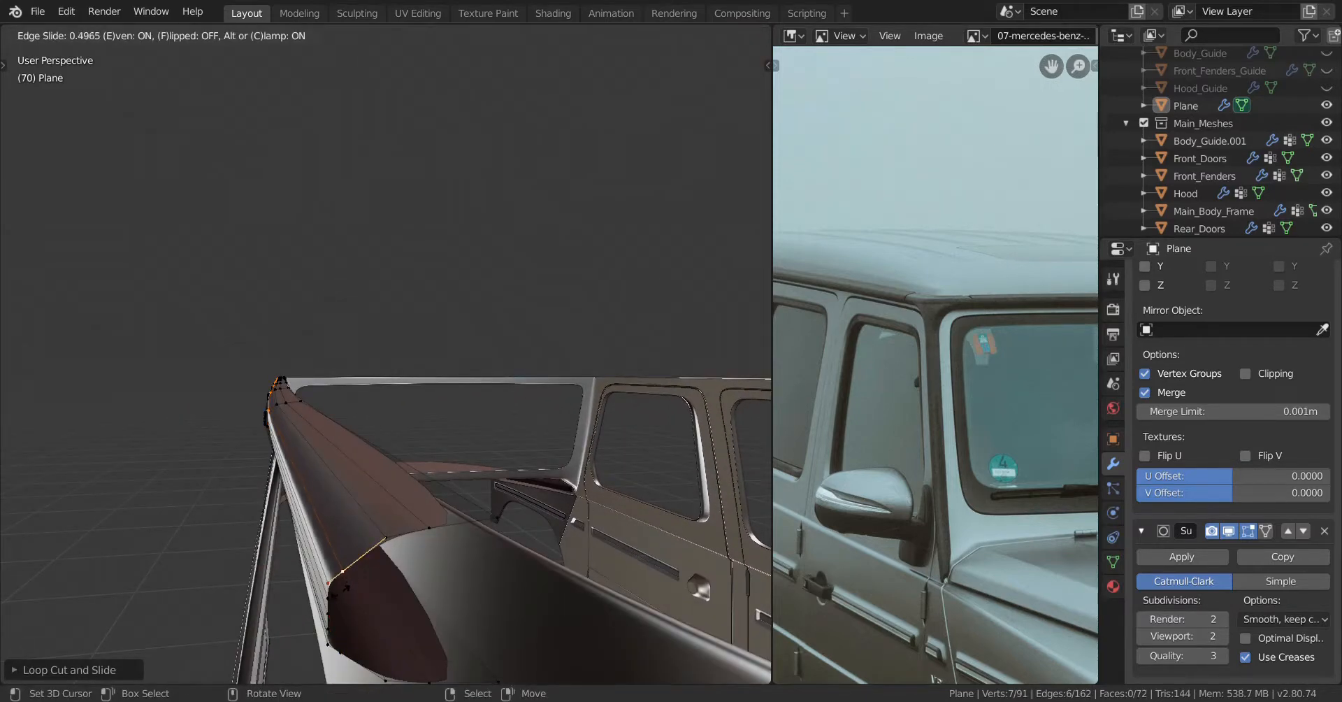
pyautogui.click(318, 610)
# Inspect the reshaped gutter in Object Mode and show the front of the roof in right orthographic wireframe view
pyautogui.press('Tab')
pyautogui.moveTo(371, 560); pyautogui.dragTo(413, 461, button='middle')
pyautogui.press('Tab')
pyautogui.press('Tab')
pyautogui.press('KP_3')
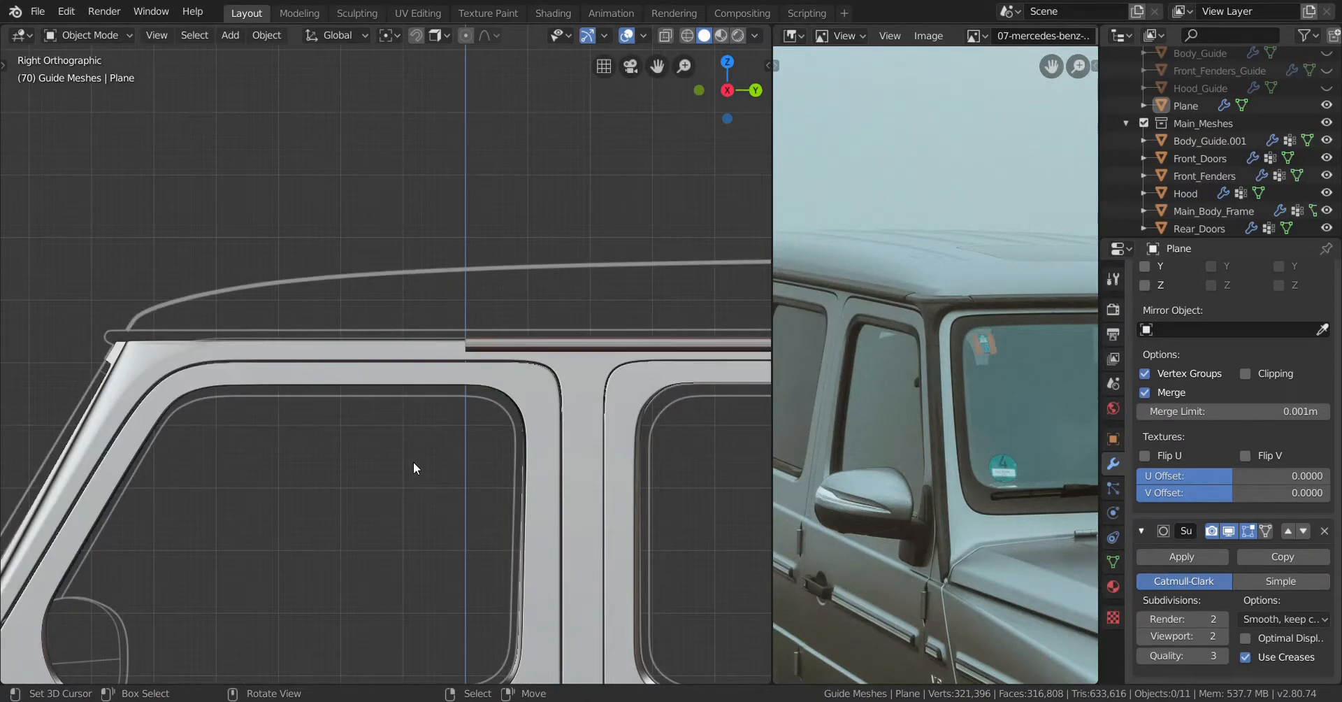
pyautogui.scroll(4, 413, 461)
pyautogui.press('z')
pyautogui.click(197, 376)
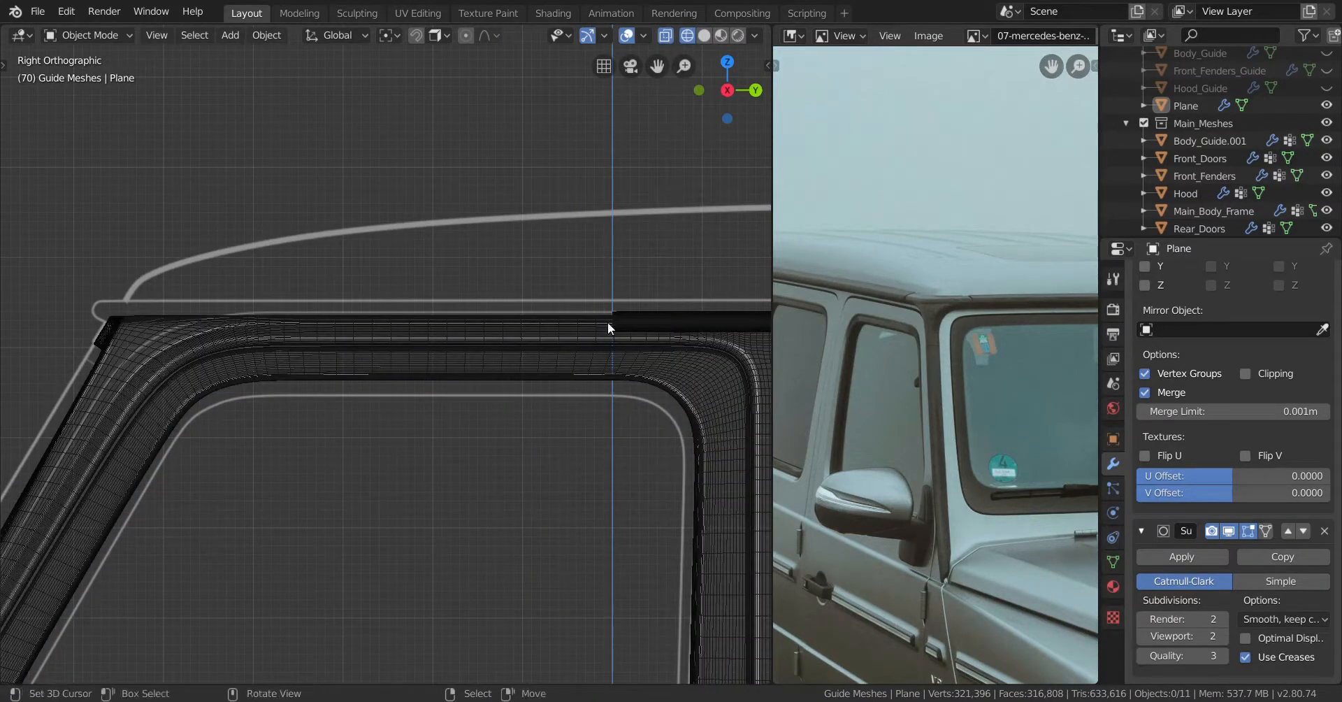
# Select the gutter's front-end profile vertices and extrude them about 0.4 m along Y toward the windshield
pyautogui.press('Tab')
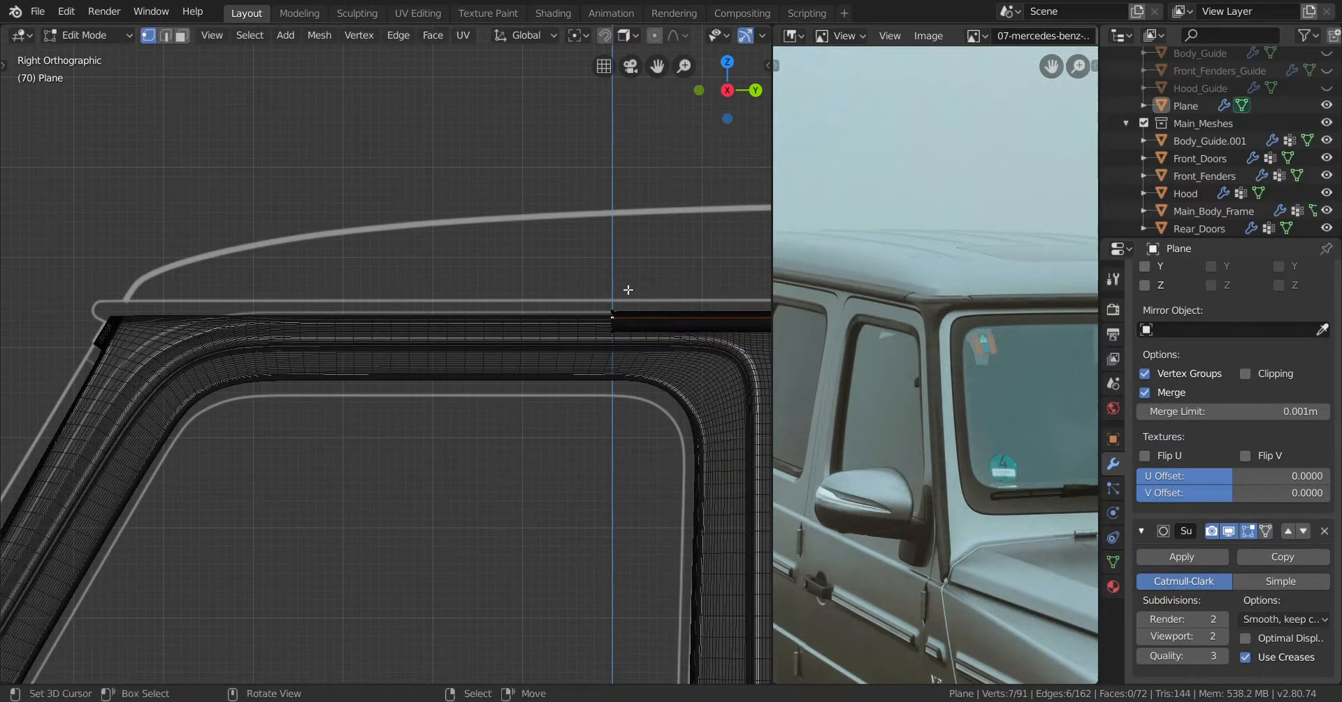
pyautogui.rightClick(611, 315)
pyautogui.press('b')
pyautogui.moveTo(633, 269); pyautogui.dragTo(482, 446)
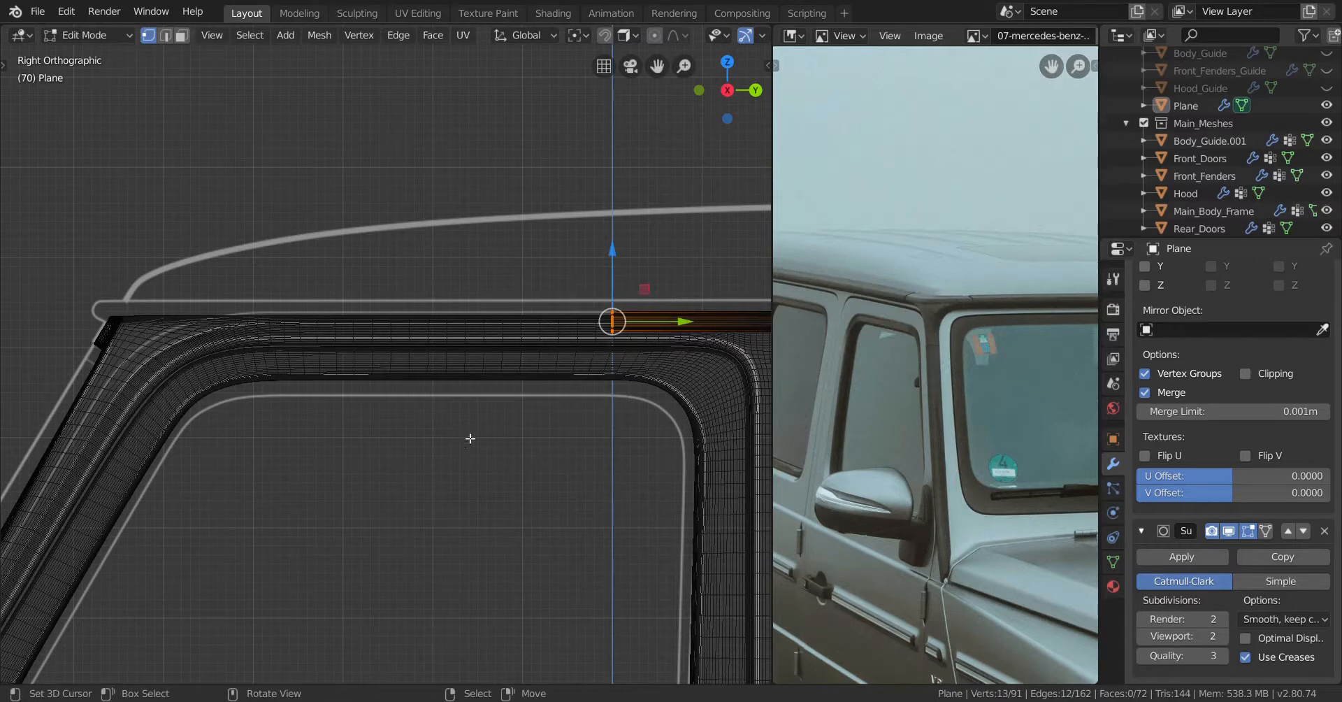
pyautogui.keyDown('shift'); pyautogui.moveTo(435, 416); pyautogui.dragTo(520, 427, button='middle'); pyautogui.keyUp('shift')
pyautogui.scroll(-3, 580, 409)
pyautogui.scroll(2, 541, 391)
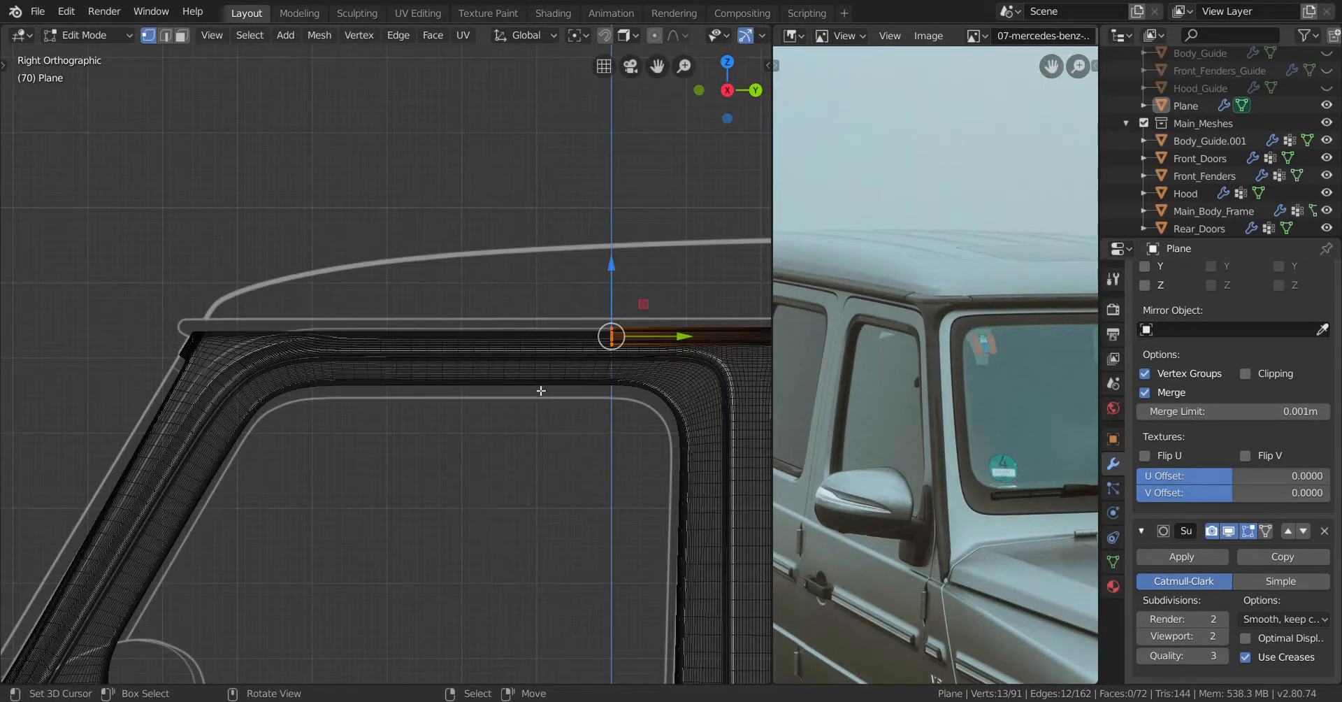
pyautogui.press('e')
pyautogui.press('y')
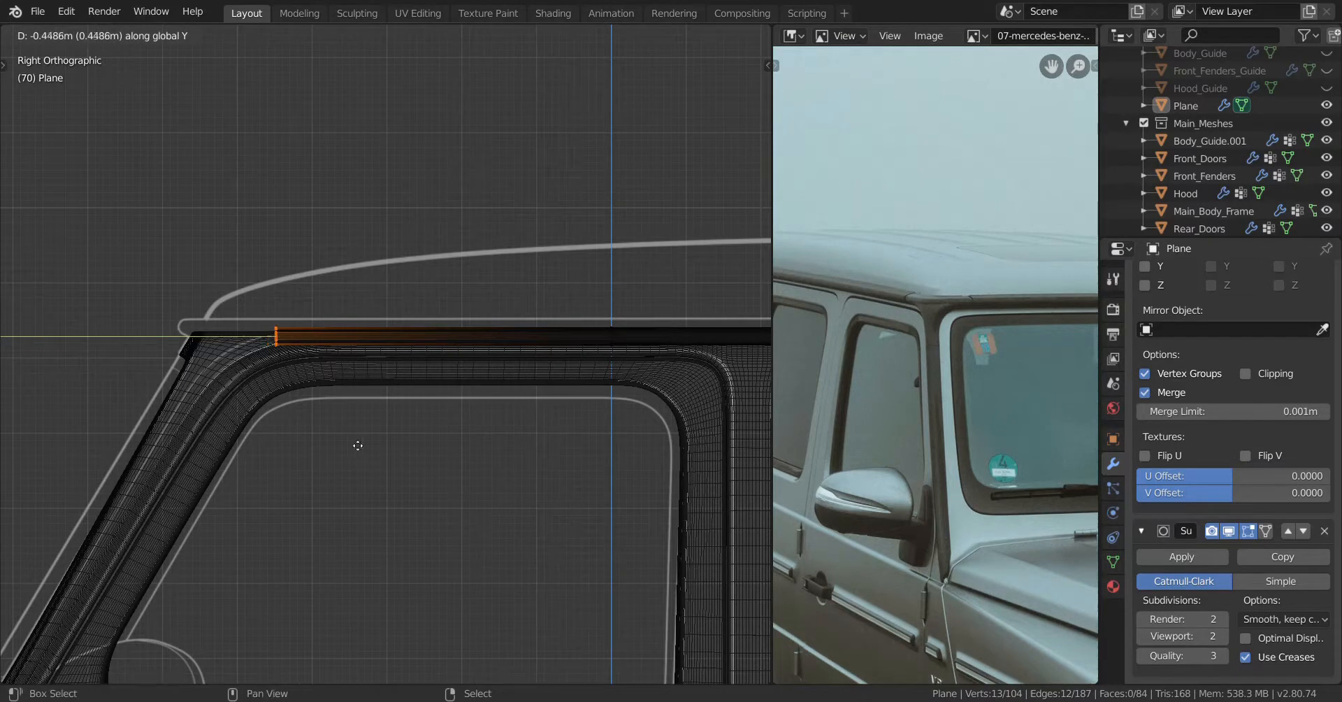
pyautogui.click(479, 448)
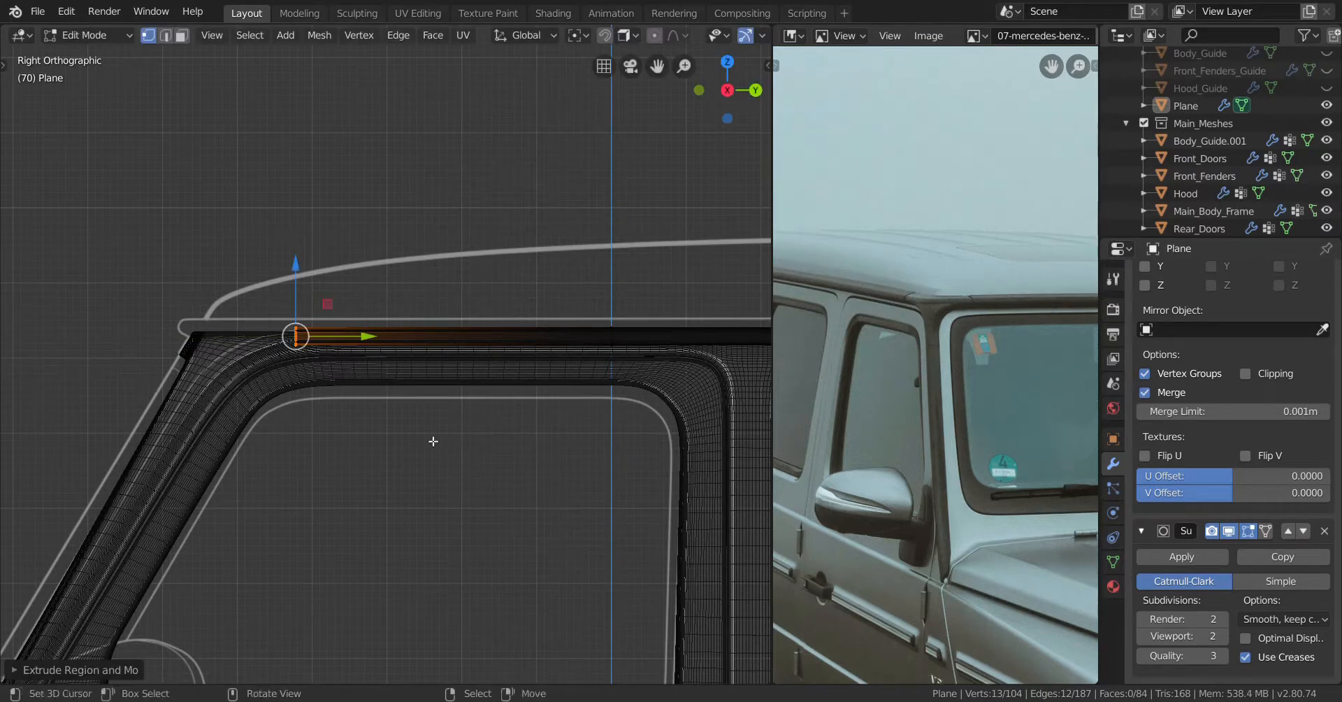
# Select the entire gutter mesh and raise it about 0.012 m along Z to align with the blueprint's roof line
pyautogui.keyDown('shift'); pyautogui.moveTo(357, 429); pyautogui.dragTo(412, 443, button='middle'); pyautogui.keyUp('shift')
pyautogui.scroll(2, 418, 357)
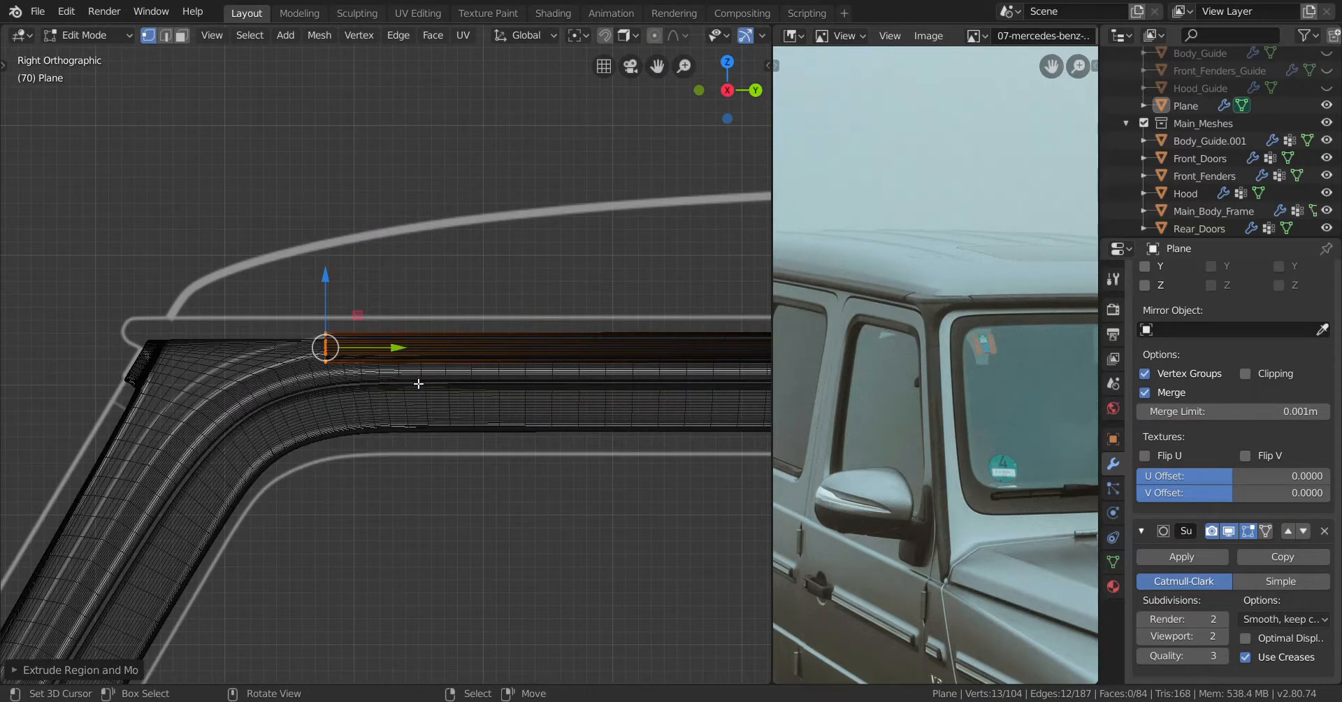
pyautogui.hotkey('alt', 'a')
pyautogui.press('a')
pyautogui.scroll(2, 474, 363)
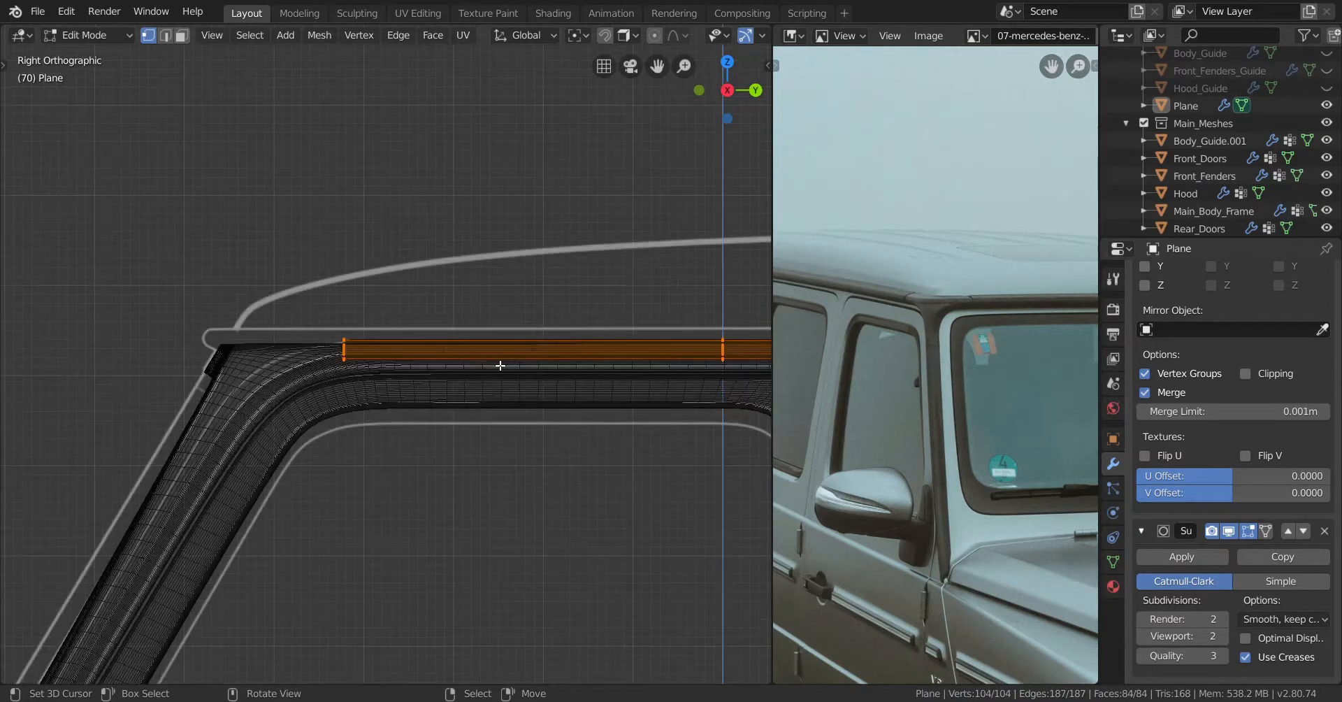
pyautogui.press('g')
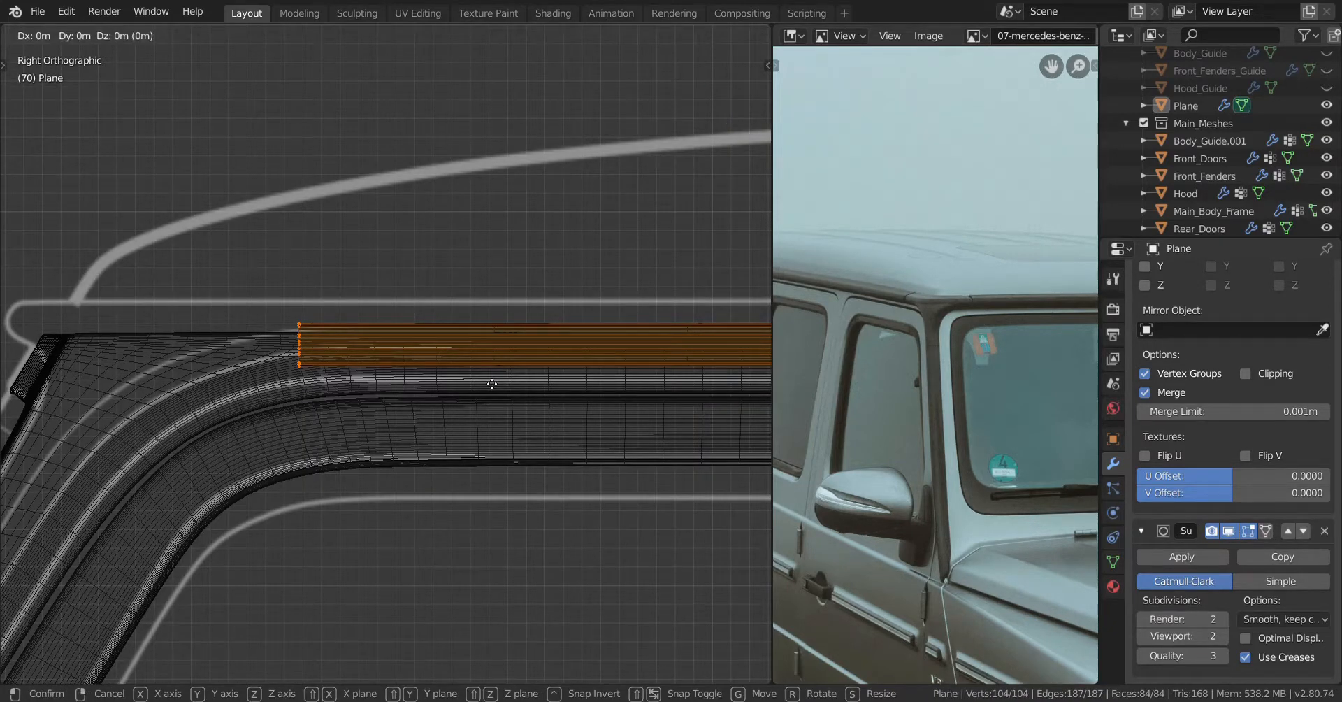
pyautogui.press('z')
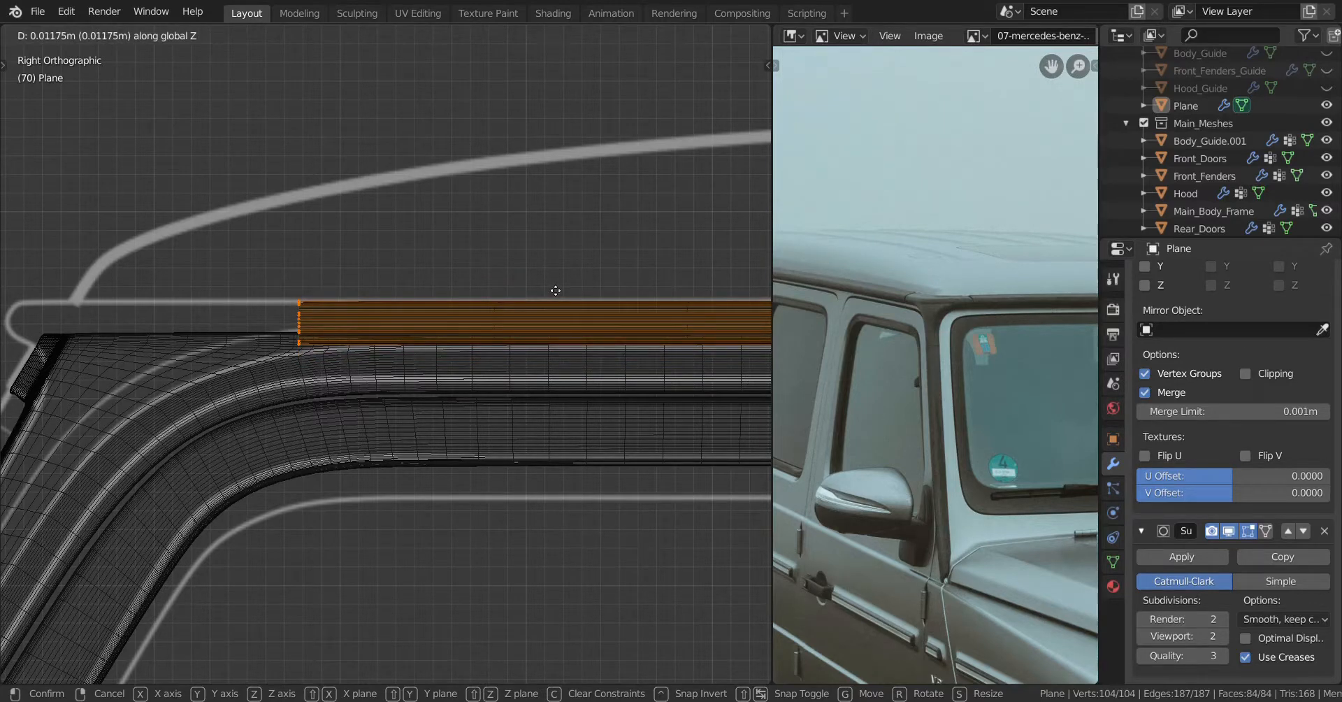
pyautogui.click(556, 291)
pyautogui.scroll(-1, 427, 398)
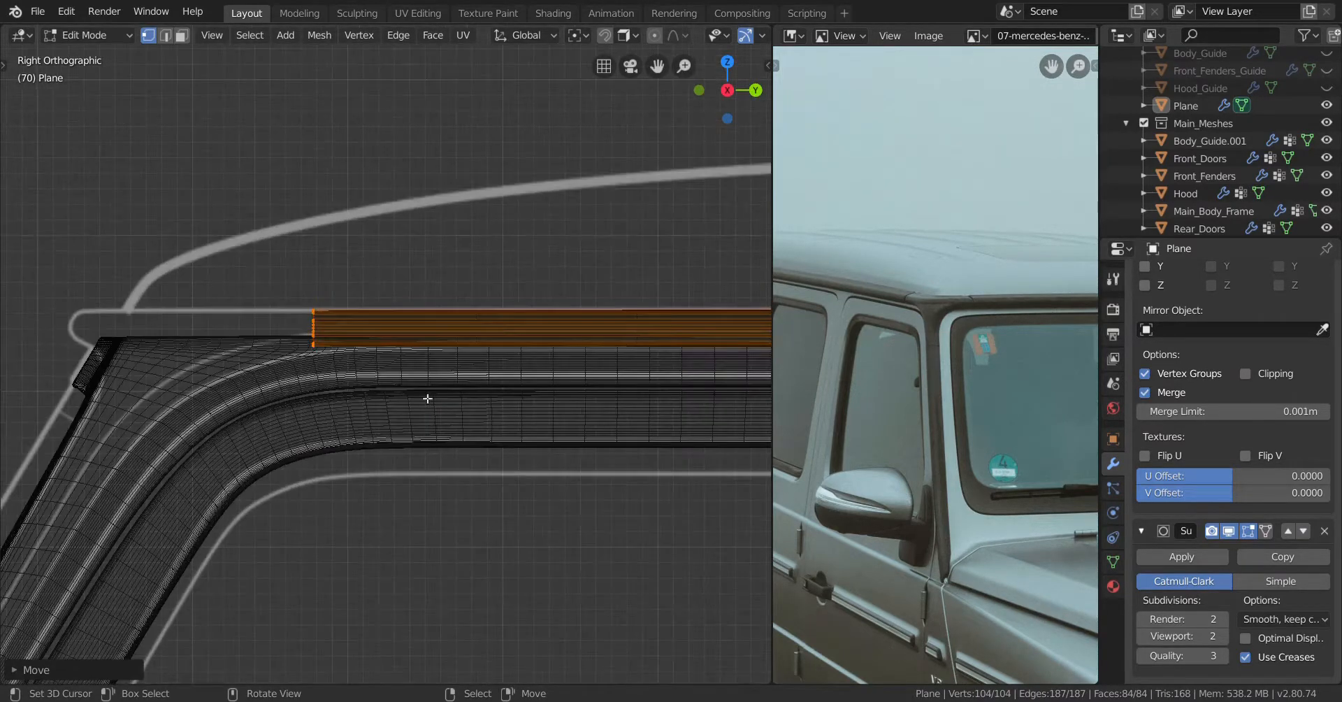
# Select the gutter's front-end profile vertices in wireframe and shift them slightly along Y toward the rear
pyautogui.scroll(2, 343, 366)
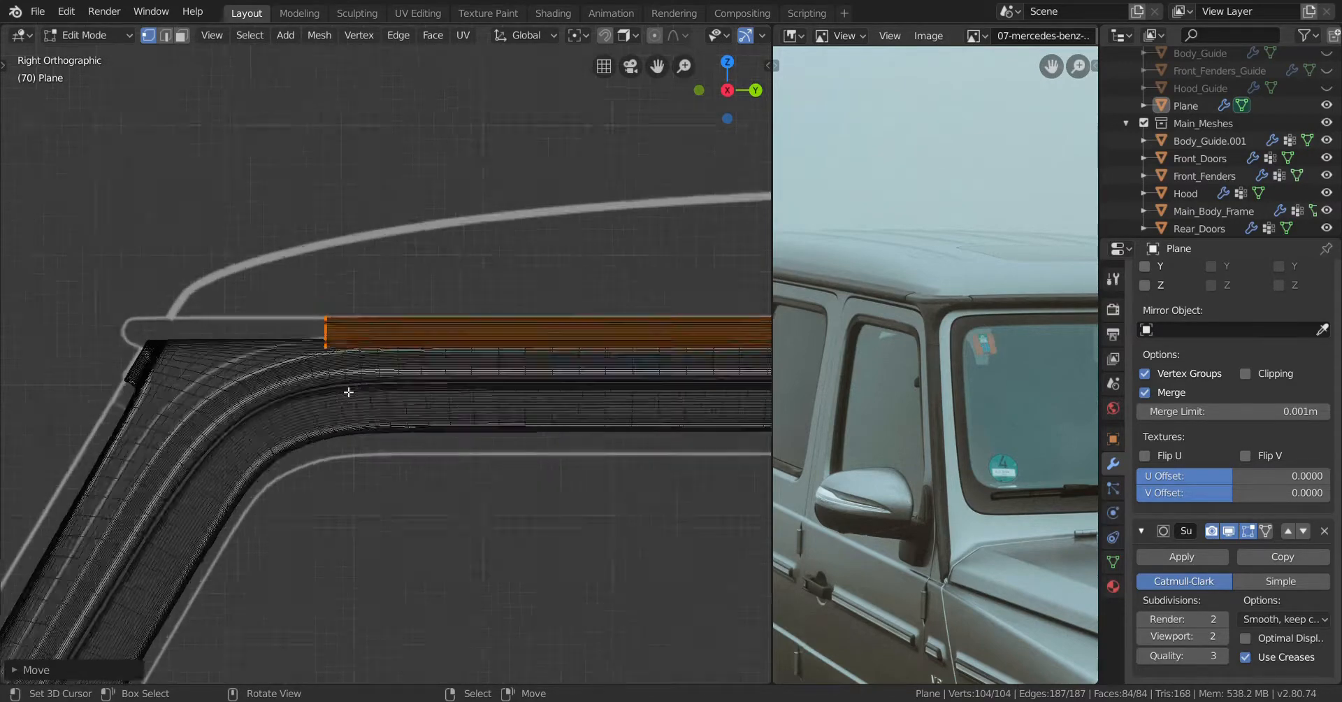
pyautogui.keyDown('shift'); pyautogui.moveTo(347, 386); pyautogui.dragTo(452, 369, button='middle'); pyautogui.keyUp('shift')
pyautogui.press('z')
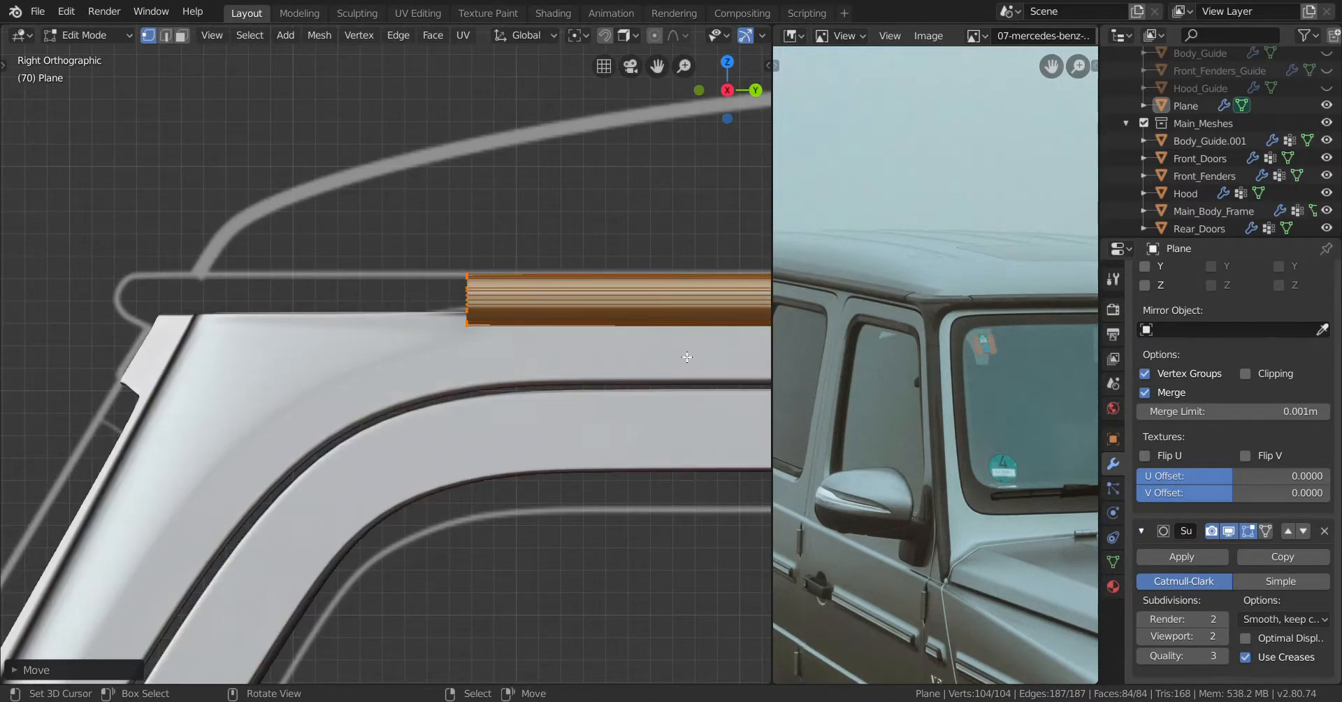
pyautogui.press('z')
pyautogui.scroll(2, 413, 351)
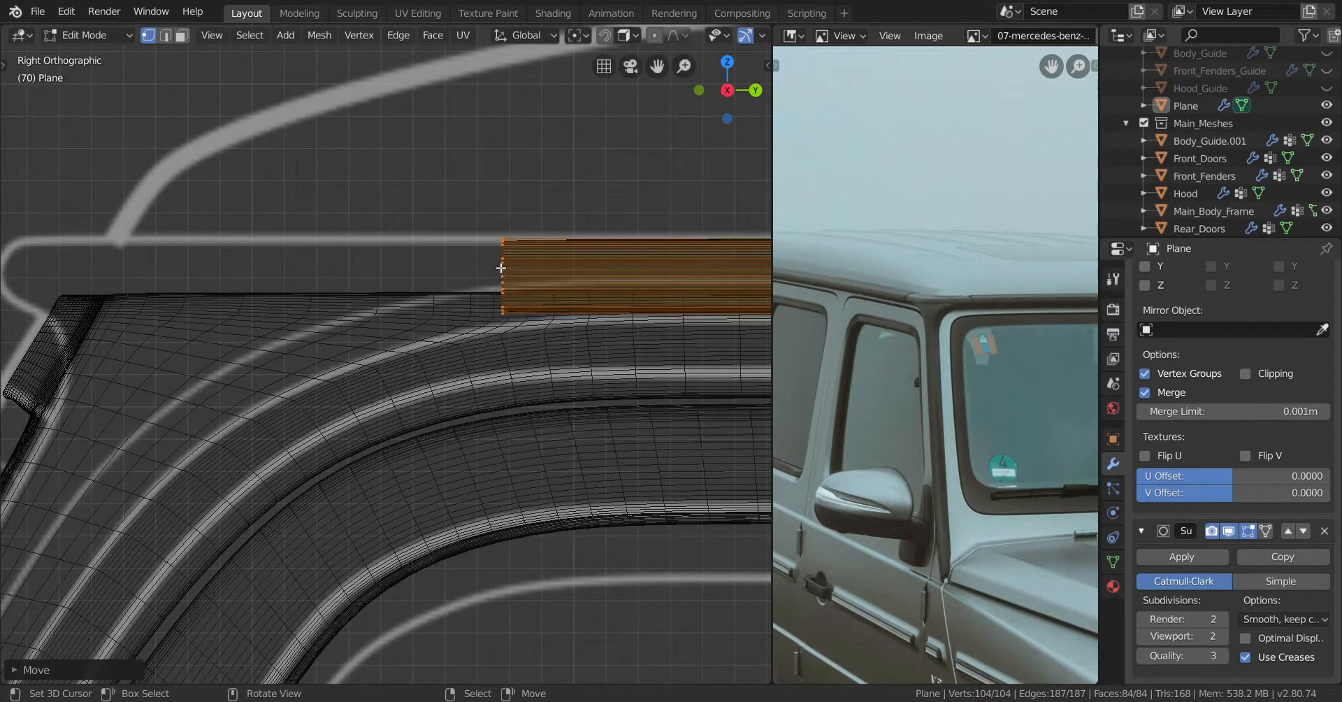
pyautogui.click(501, 267)
pyautogui.moveTo(541, 191); pyautogui.dragTo(241, 508)
pyautogui.scroll(-3, 474, 394)
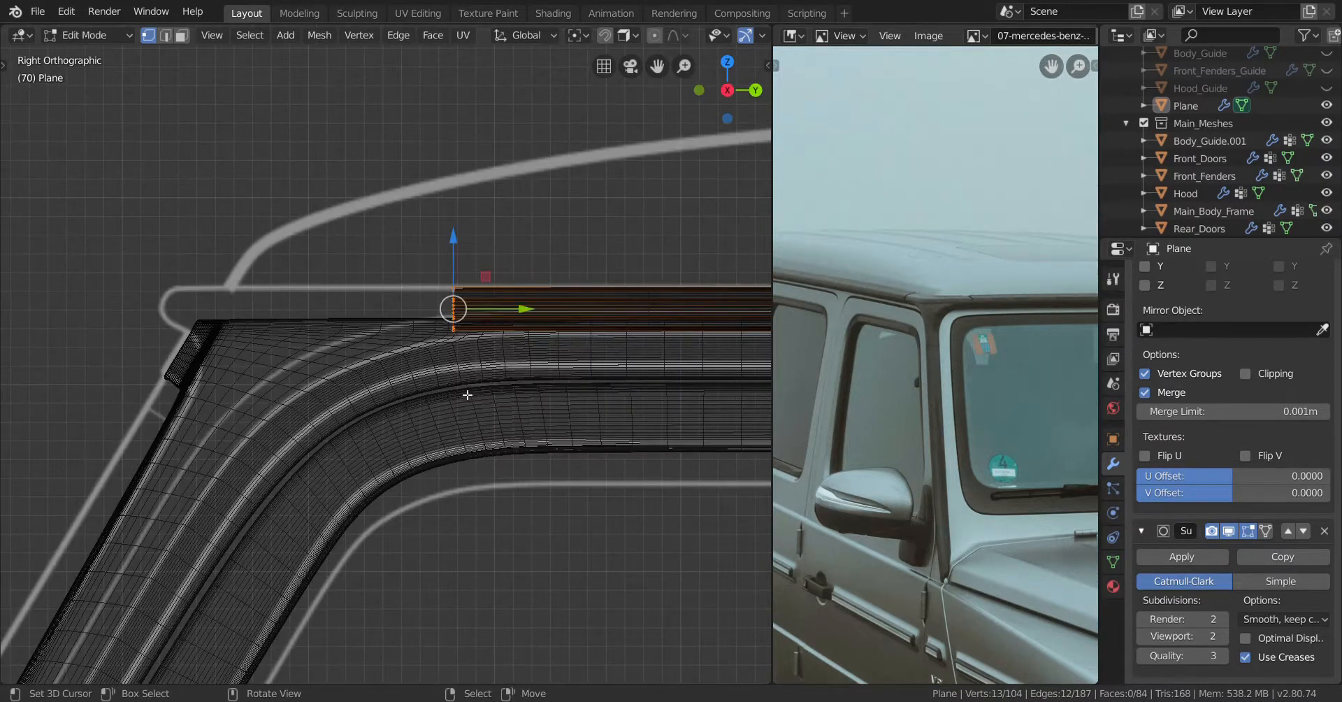
pyautogui.scroll(1, 467, 395)
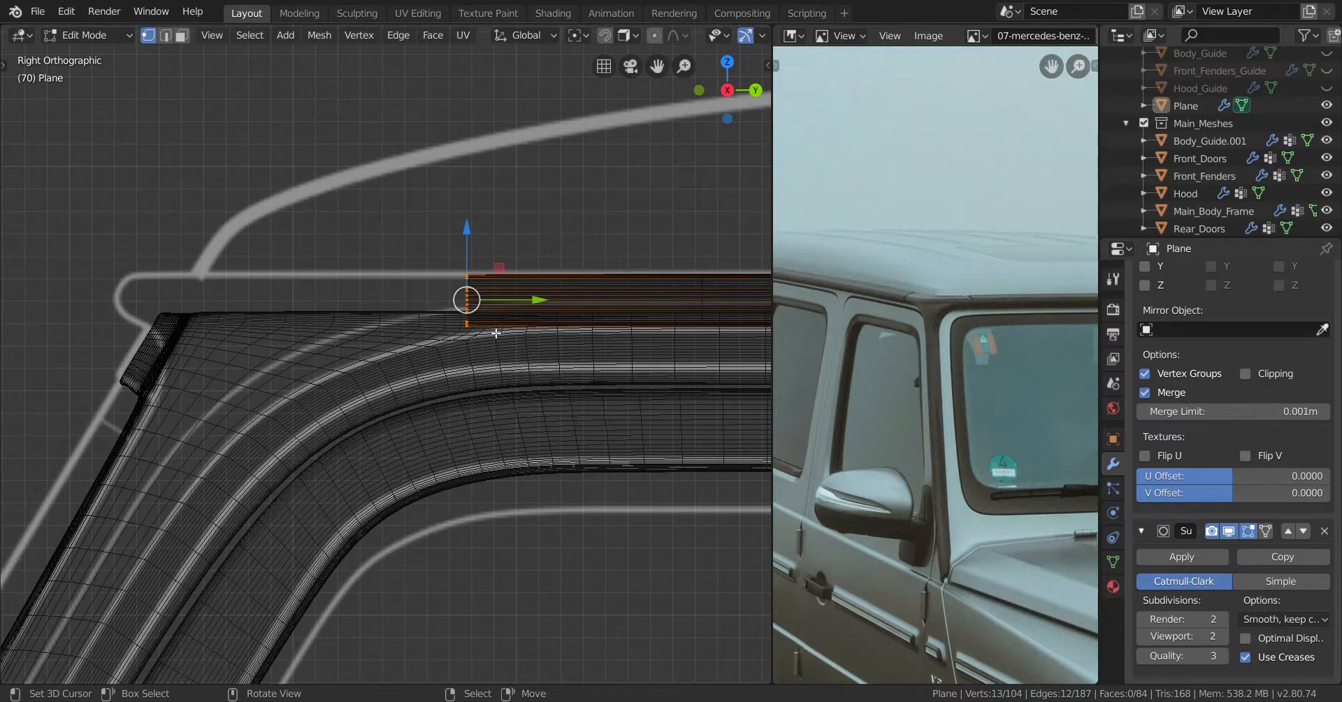
pyautogui.scroll(-2, 496, 333)
pyautogui.press('g')
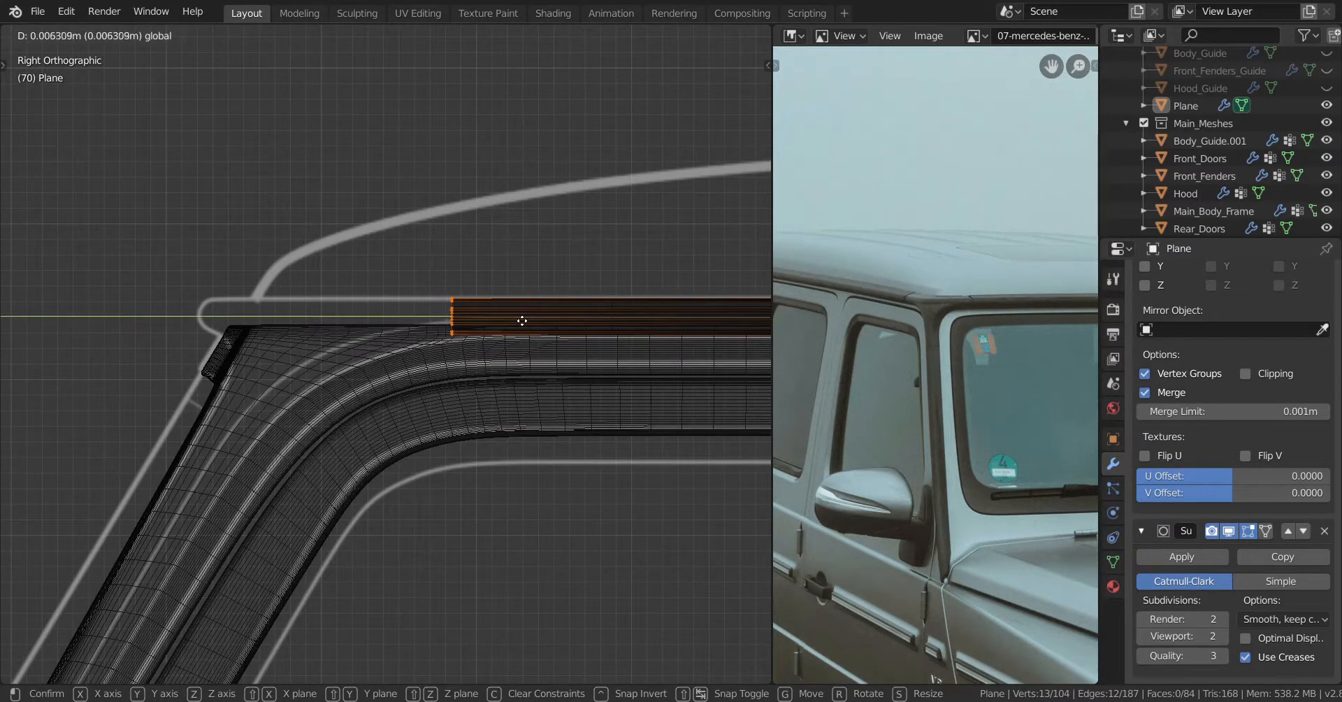
pyautogui.click(532, 322)
# Return to solid shading and inspect the gutter's fit along the roof in Object Mode and perspective
pyautogui.scroll(-6, 502, 341)
pyautogui.press('z')
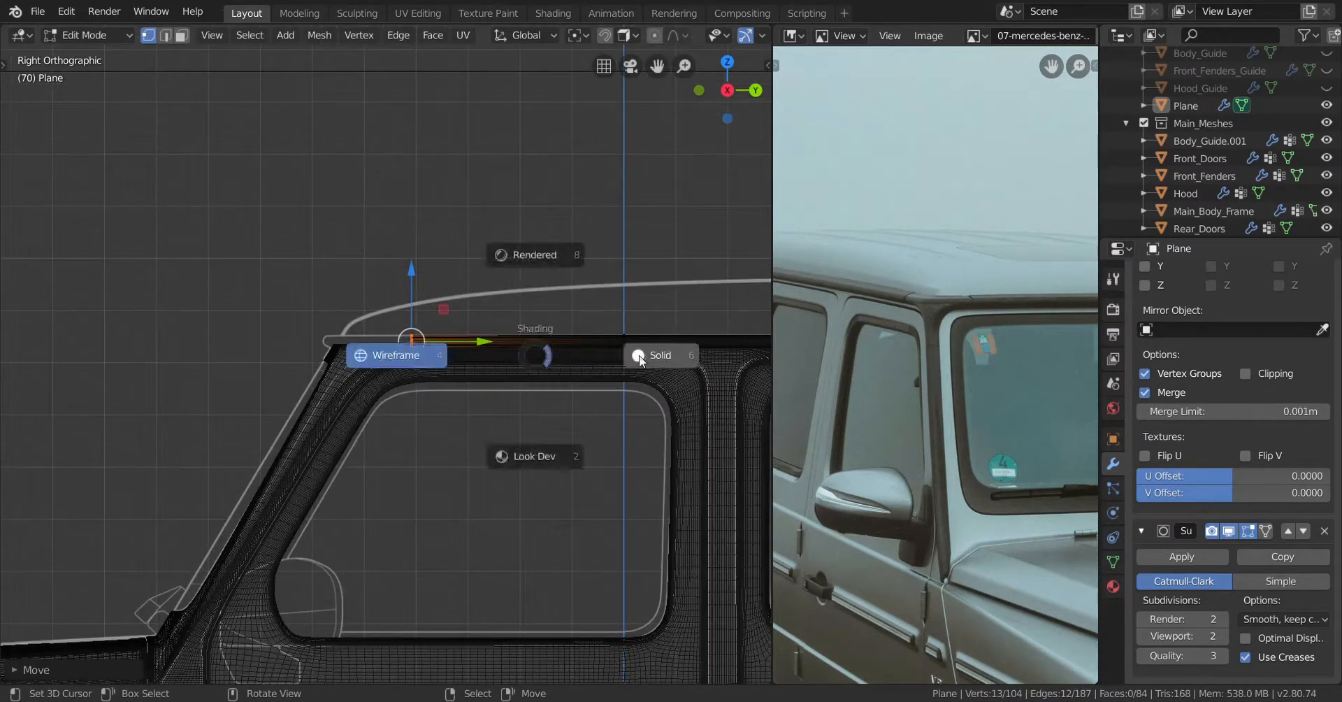
pyautogui.click(639, 356)
pyautogui.press('Tab')
pyautogui.moveTo(429, 386)
pyautogui.mouseDown(button='middle')
pyautogui.moveTo(458, 425)
pyautogui.moveTo(564, 468)
pyautogui.moveTo(573, 439)
pyautogui.moveTo(479, 405)
pyautogui.moveTo(392, 408)
pyautogui.moveTo(426, 406)
pyautogui.mouseUp(button='middle')
pyautogui.press('Tab')
pyautogui.scroll(-5, 420, 404)
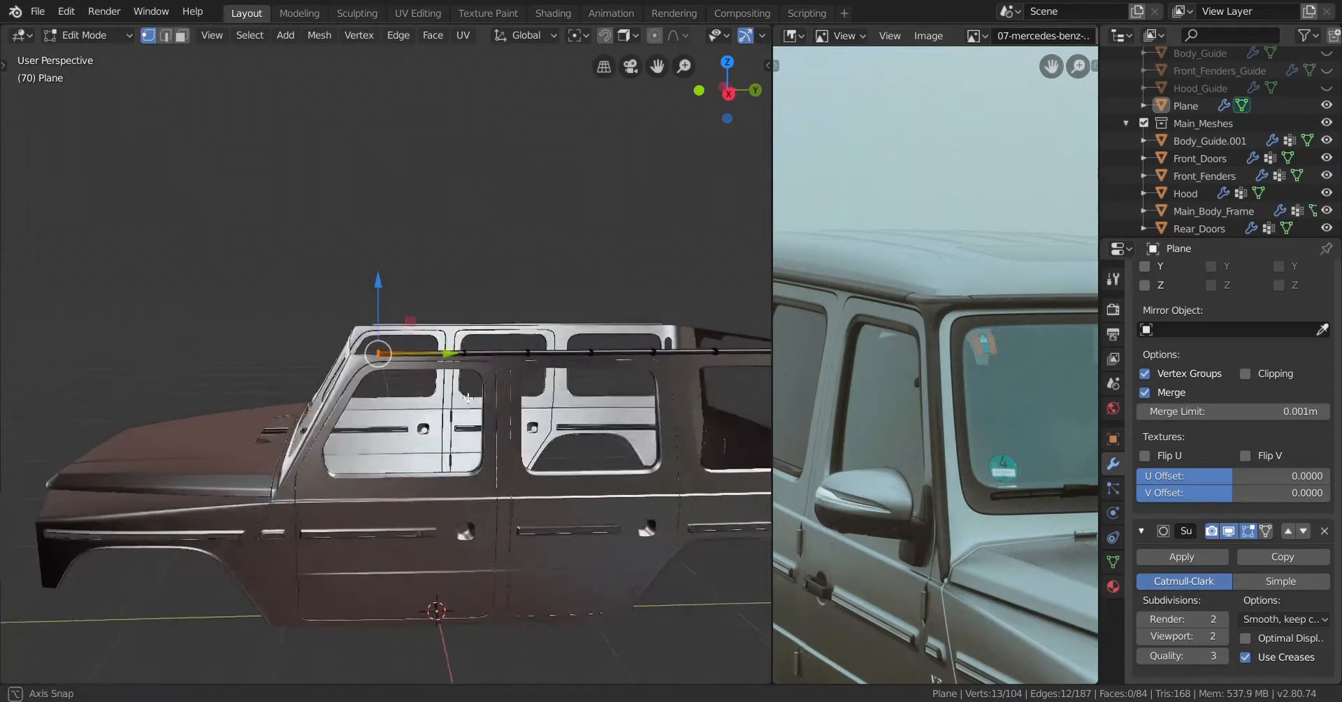
# Add a crosswise loop cut to the gutter's rearmost segment in right orthographic view, about three quarters of the way toward its rear end
pyautogui.keyDown('shift'); pyautogui.moveTo(684, 407); pyautogui.dragTo(395, 411, button='middle'); pyautogui.keyUp('shift')
pyautogui.scroll(4, 395, 411)
pyautogui.keyDown('shift'); pyautogui.moveTo(587, 413); pyautogui.dragTo(368, 383, button='middle'); pyautogui.keyUp('shift')
pyautogui.scroll(4, 342, 395)
pyautogui.press('KP_5')
pyautogui.press('KP_3')
pyautogui.scroll(3, 414, 359)
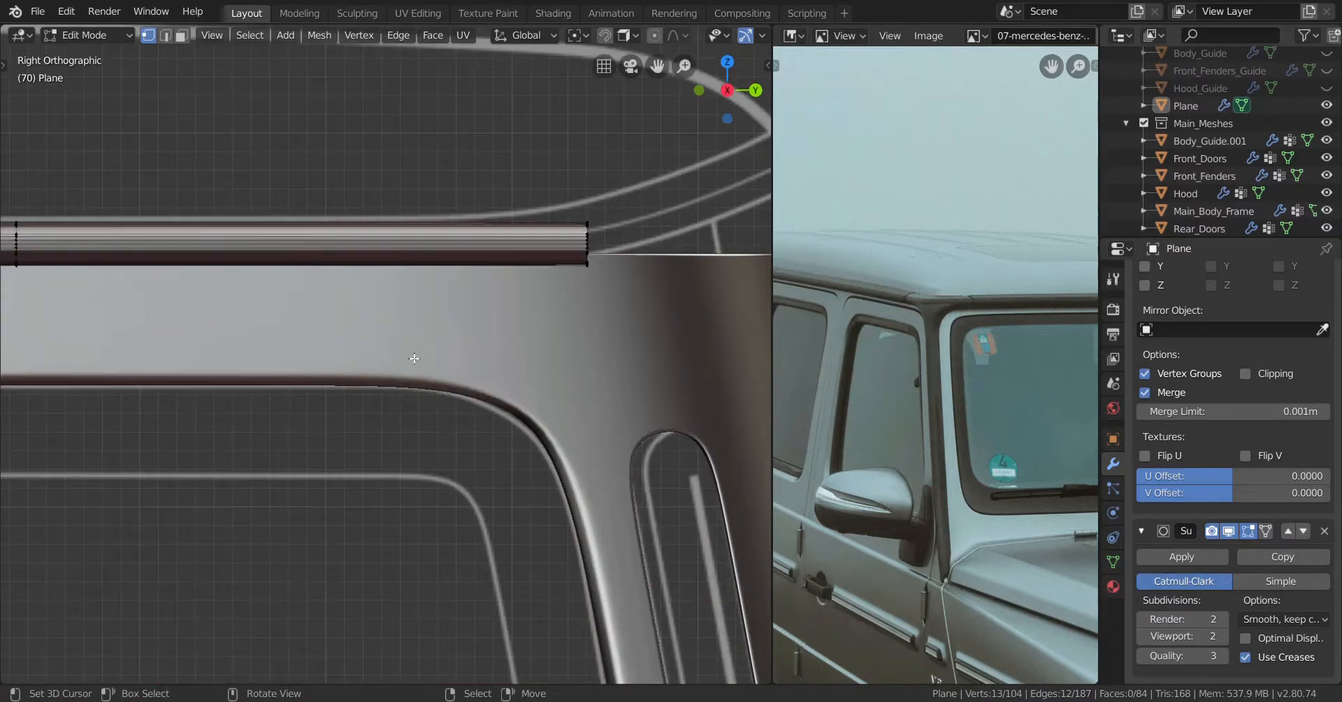
pyautogui.keyDown('alt'); pyautogui.rightClick(588, 236); pyautogui.keyUp('alt')
pyautogui.scroll(-2, 453, 320)
pyautogui.keyDown('shift'); pyautogui.moveTo(452, 321); pyautogui.dragTo(520, 355, button='middle'); pyautogui.keyUp('shift')
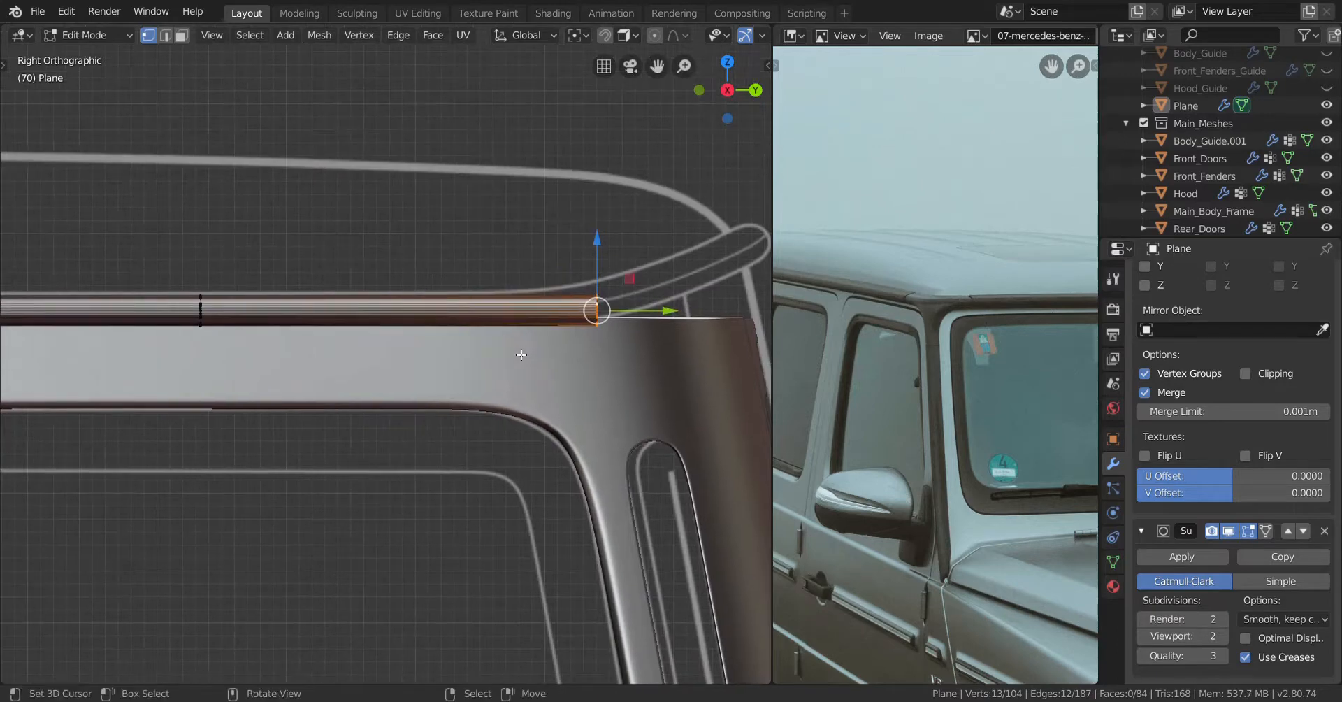
pyautogui.hotkey('ctrl', 'r')
pyautogui.click(464, 316)
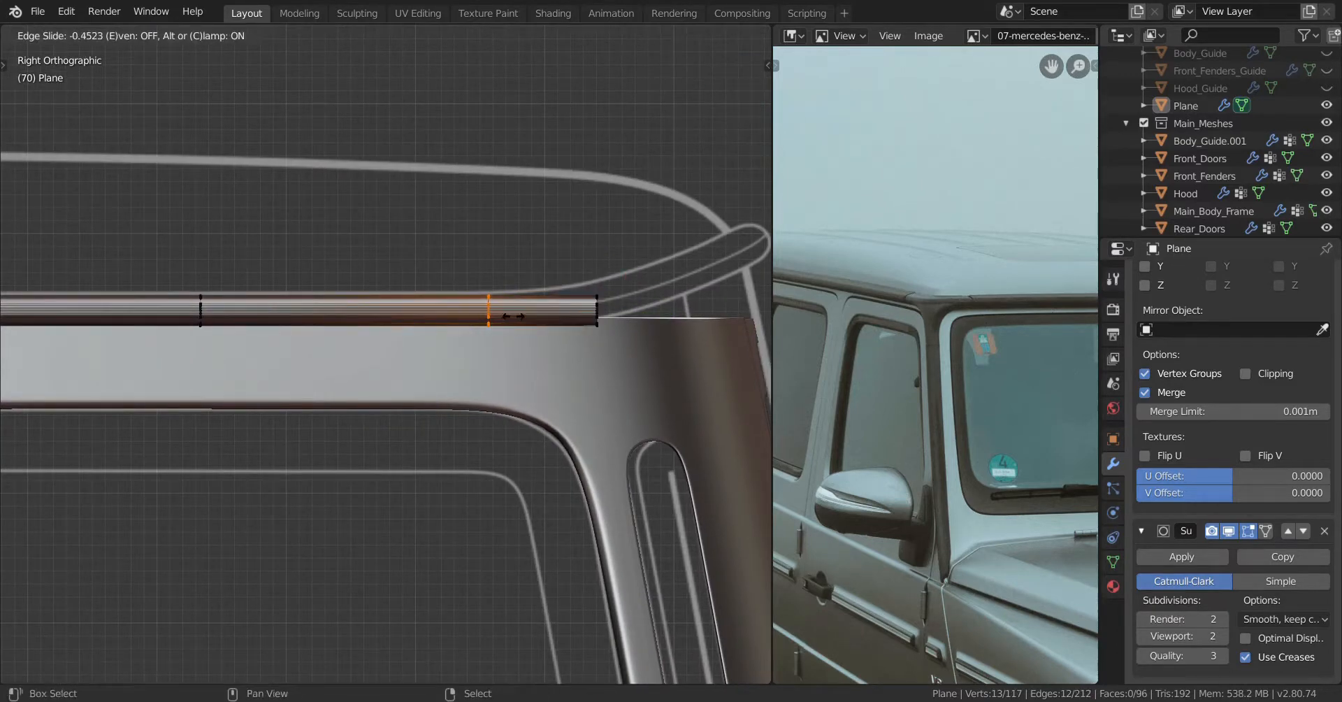
pyautogui.click(580, 299)
# Raise the gutter's rear-end profile about 0.007 m along Z and scale it to about 1.10 along Z to match the blueprint
pyautogui.keyDown('alt'); pyautogui.rightClick(597, 304); pyautogui.keyUp('alt')
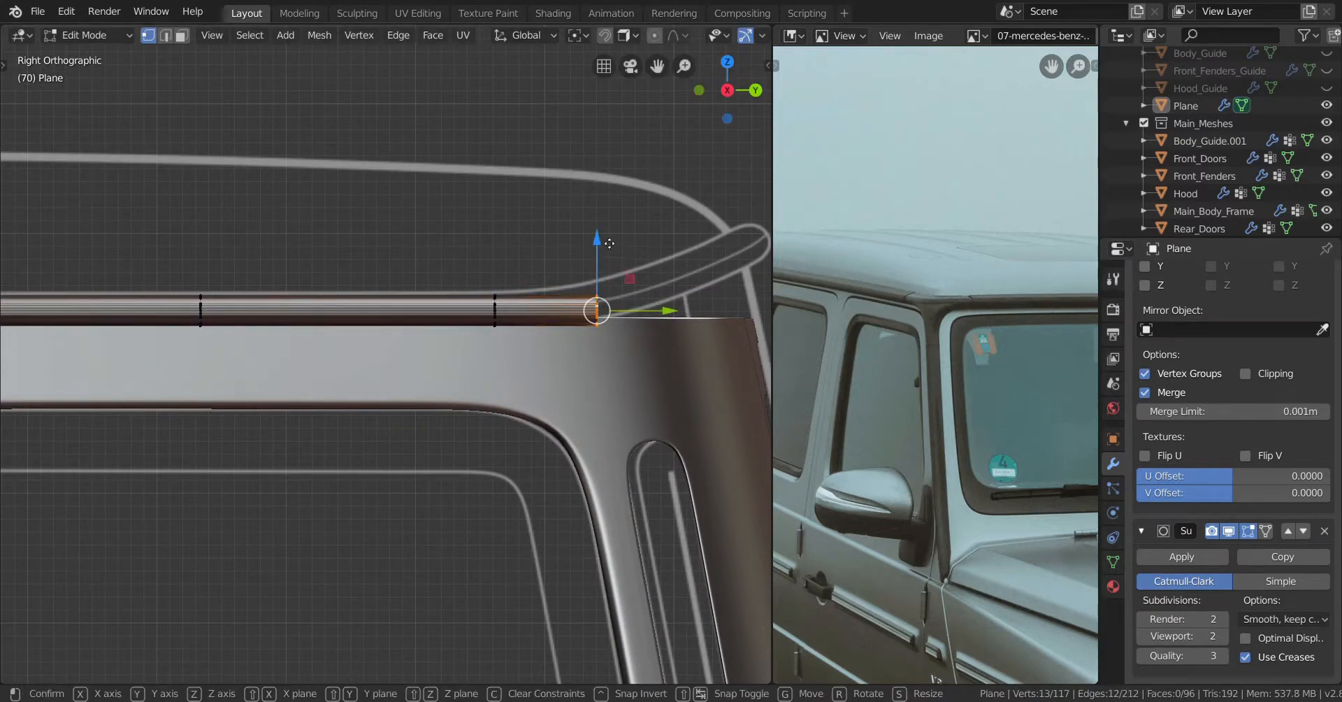
pyautogui.press('g')
pyautogui.press('z')
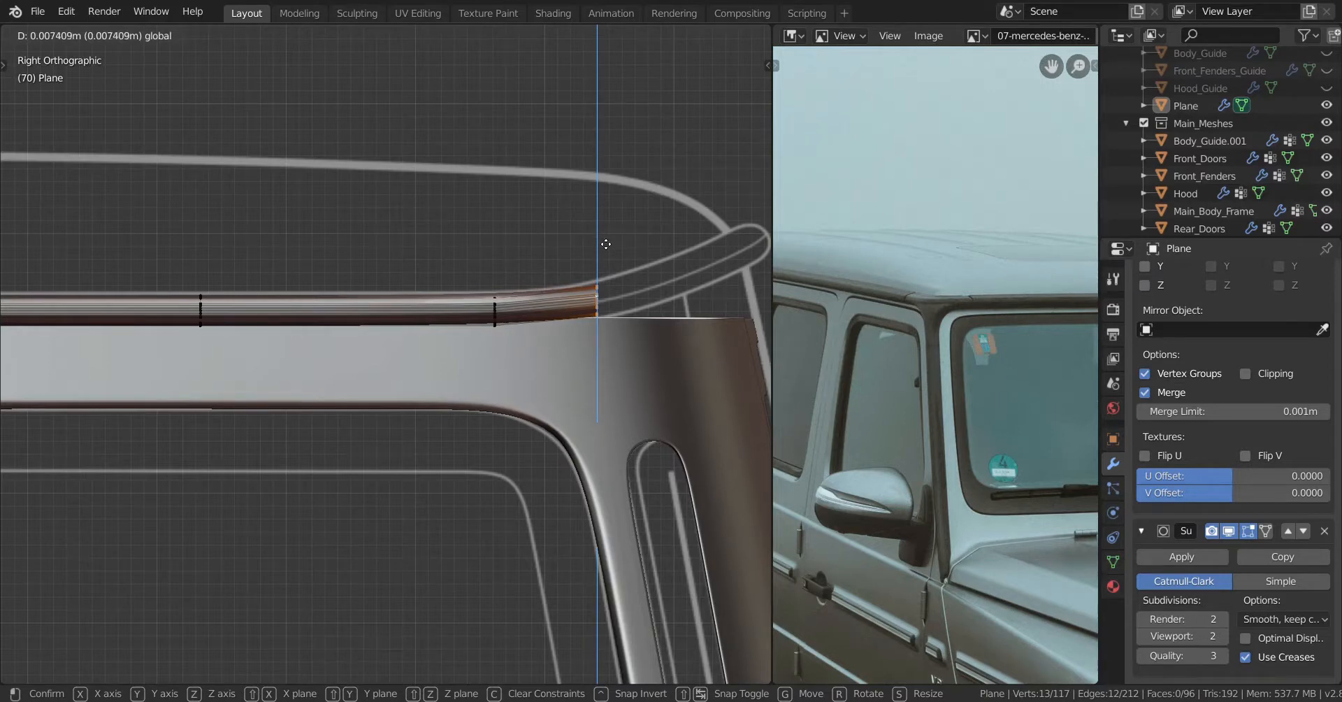
pyautogui.click(605, 251)
pyautogui.keyDown('shift'); pyautogui.moveTo(605, 251); pyautogui.dragTo(455, 251, button='middle'); pyautogui.keyUp('shift')
pyautogui.press('s')
pyautogui.press('z')
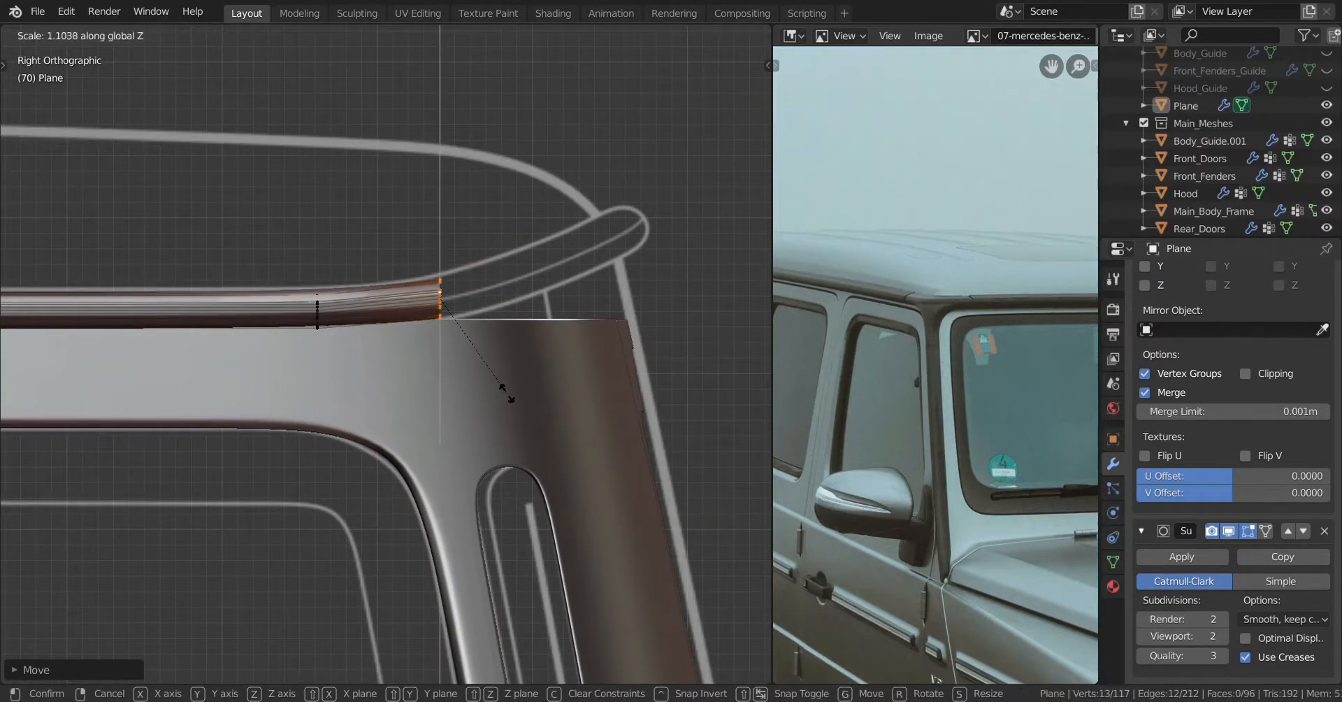
pyautogui.click(510, 392)
# Duplicate the gutter's rear-end profile in top wireframe view and place the copy on the roof's rear edge
pyautogui.scroll(-3, 475, 353)
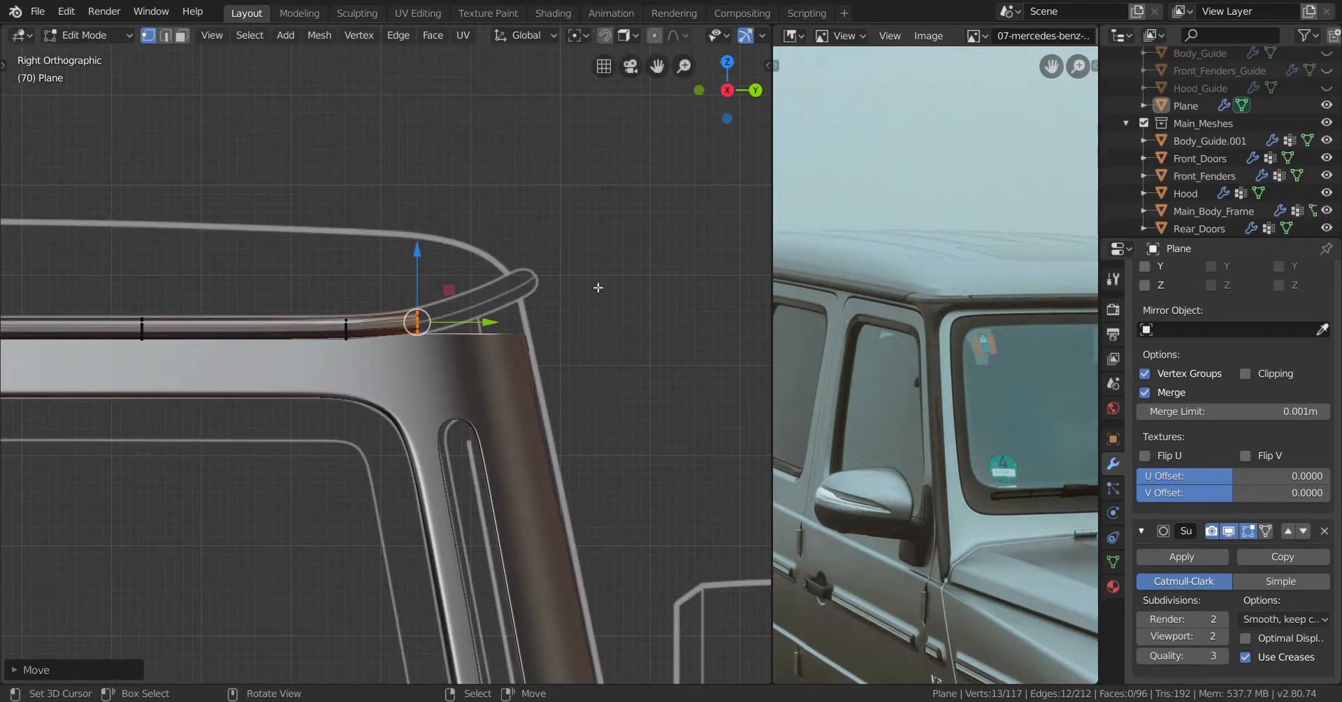
pyautogui.scroll(-2, 518, 318)
pyautogui.press('KP_7')
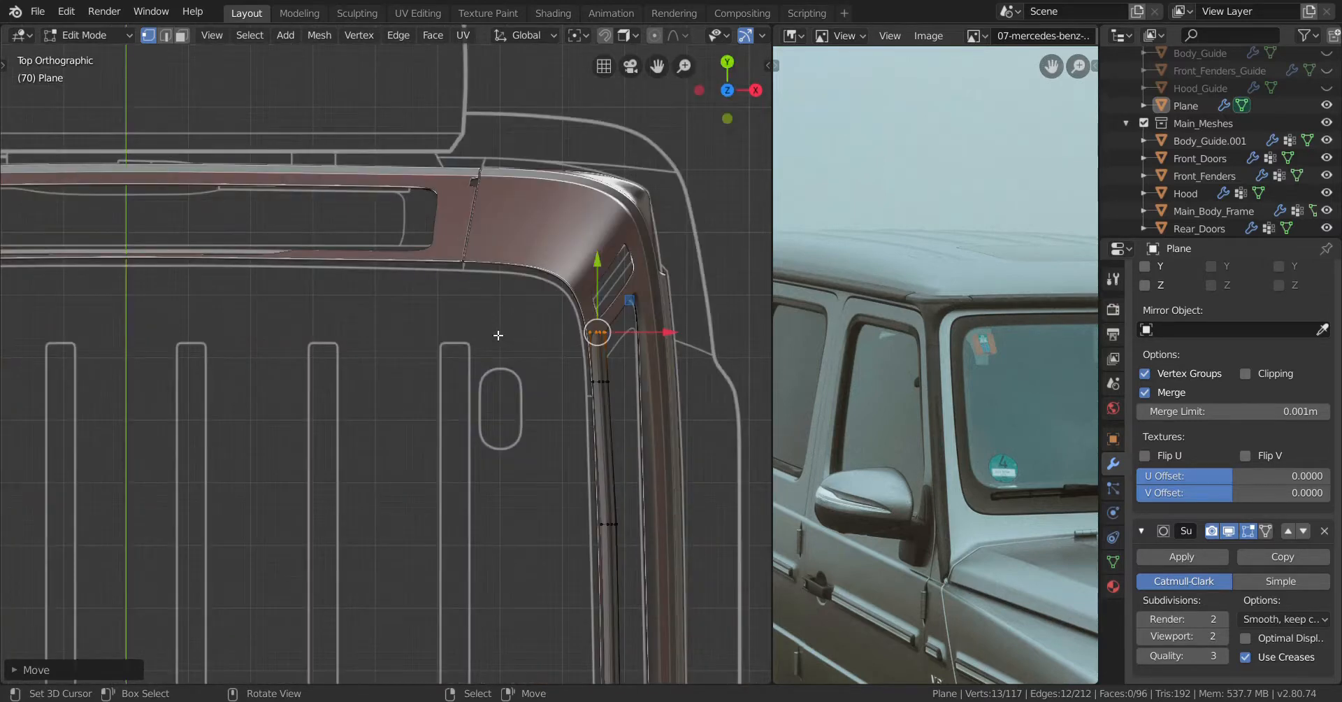
pyautogui.scroll(2, 602, 353)
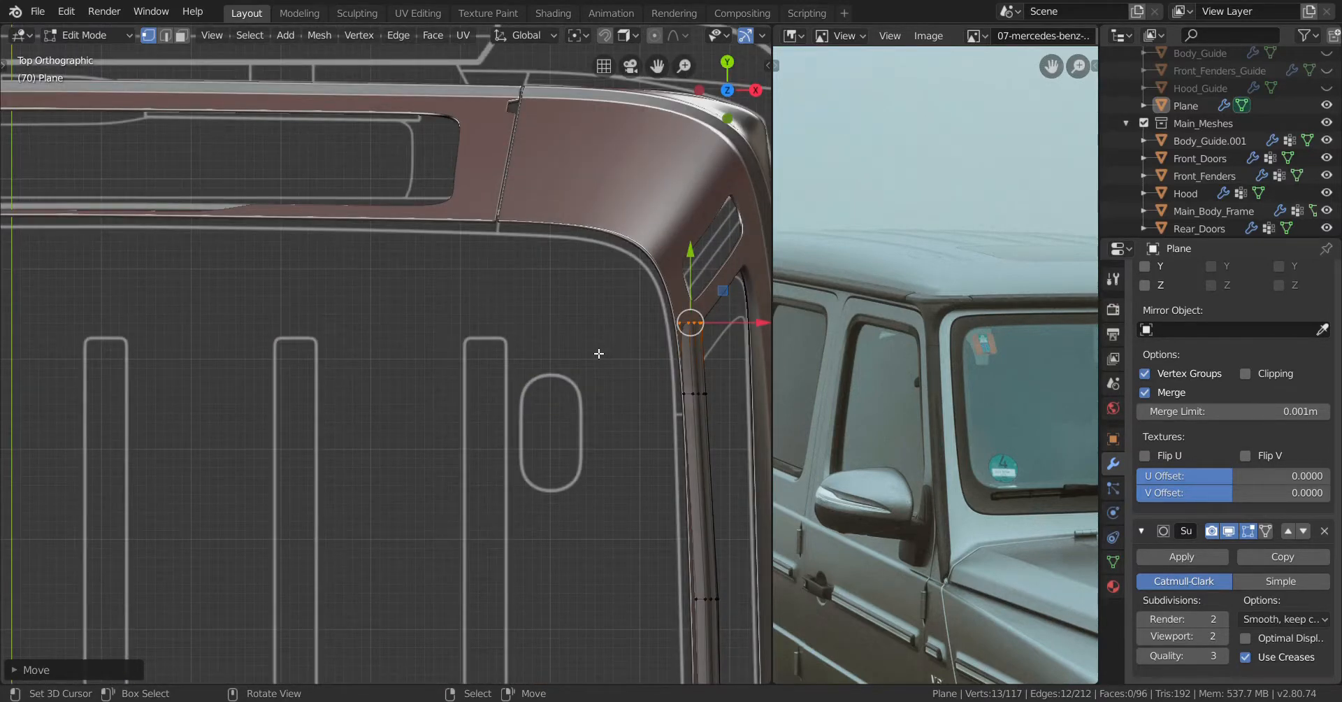
pyautogui.hotkey('shift', 'z')
pyautogui.moveTo(578, 318)
pyautogui.keyDown('shift'); pyautogui.mouseDown(button='middle')
pyautogui.moveTo(548, 375)
pyautogui.moveTo(426, 369)
pyautogui.mouseUp(button='middle'); pyautogui.keyUp('shift')
pyautogui.scroll(1, 573, 379)
pyautogui.scroll(2, 493, 390)
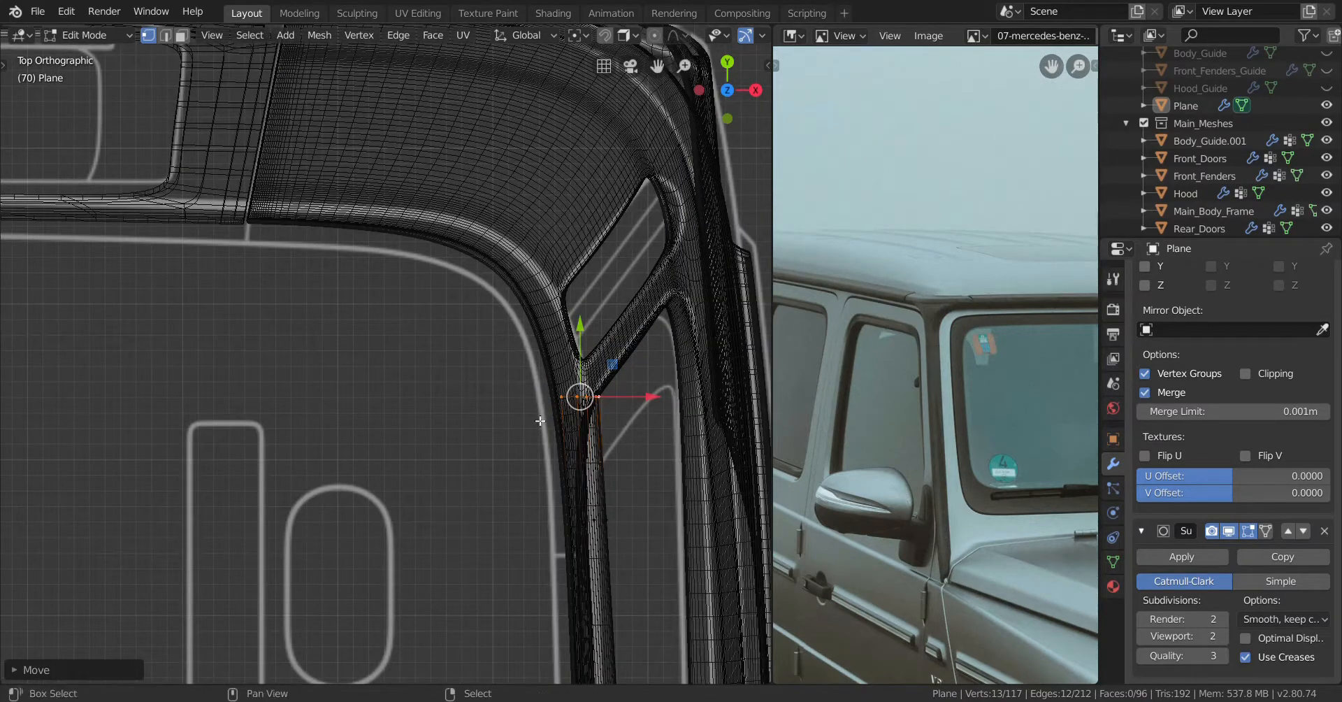
pyautogui.hotkey('shift', 'd')
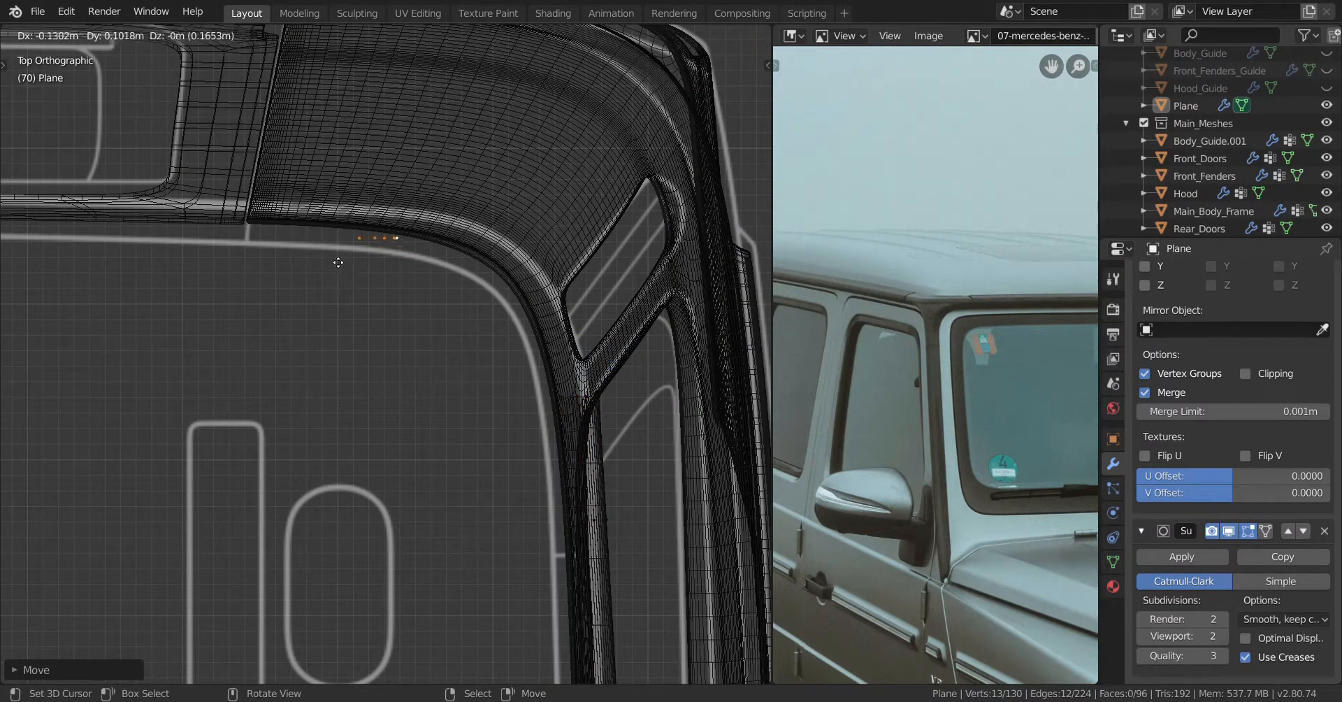
pyautogui.click(276, 257)
pyautogui.keyDown('shift'); pyautogui.moveTo(350, 323); pyautogui.dragTo(429, 363, button='middle'); pyautogui.keyUp('shift')
# Rotate the duplicated profile 90 degrees about Z and shift it along Y toward the rear
pyautogui.press('r')
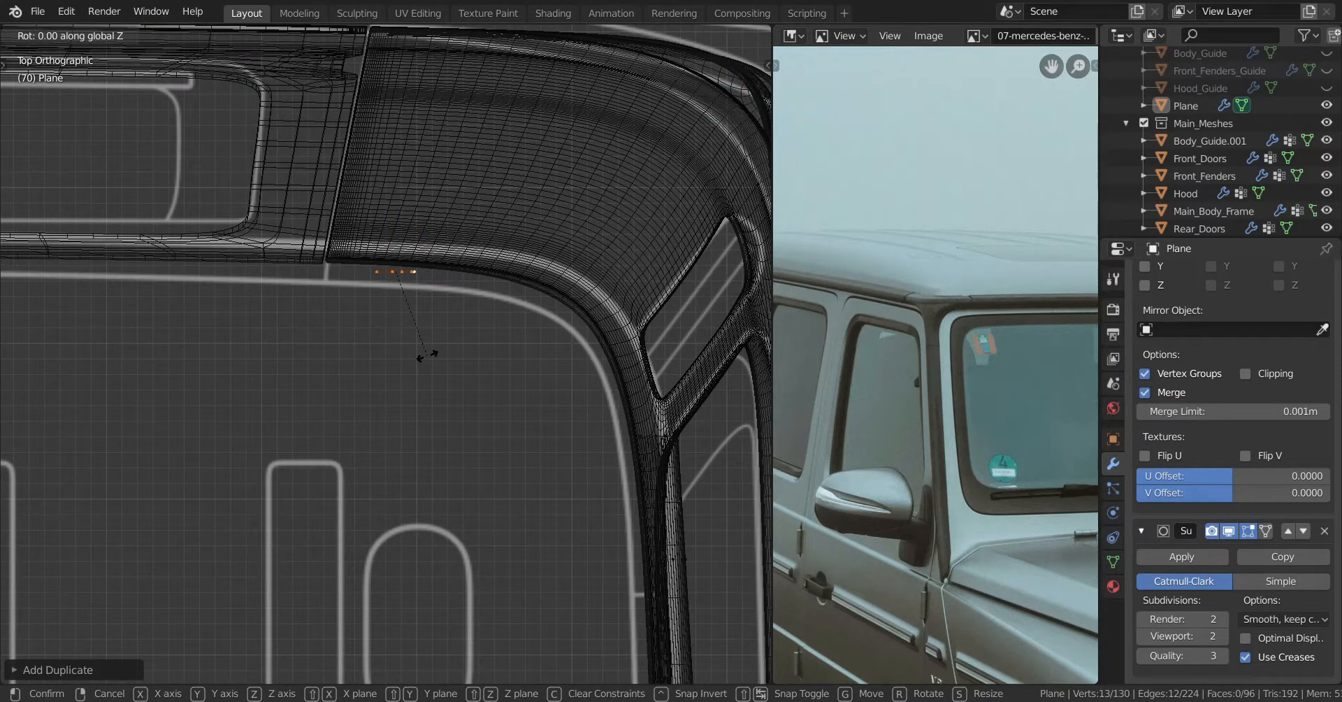
pyautogui.press('Return')
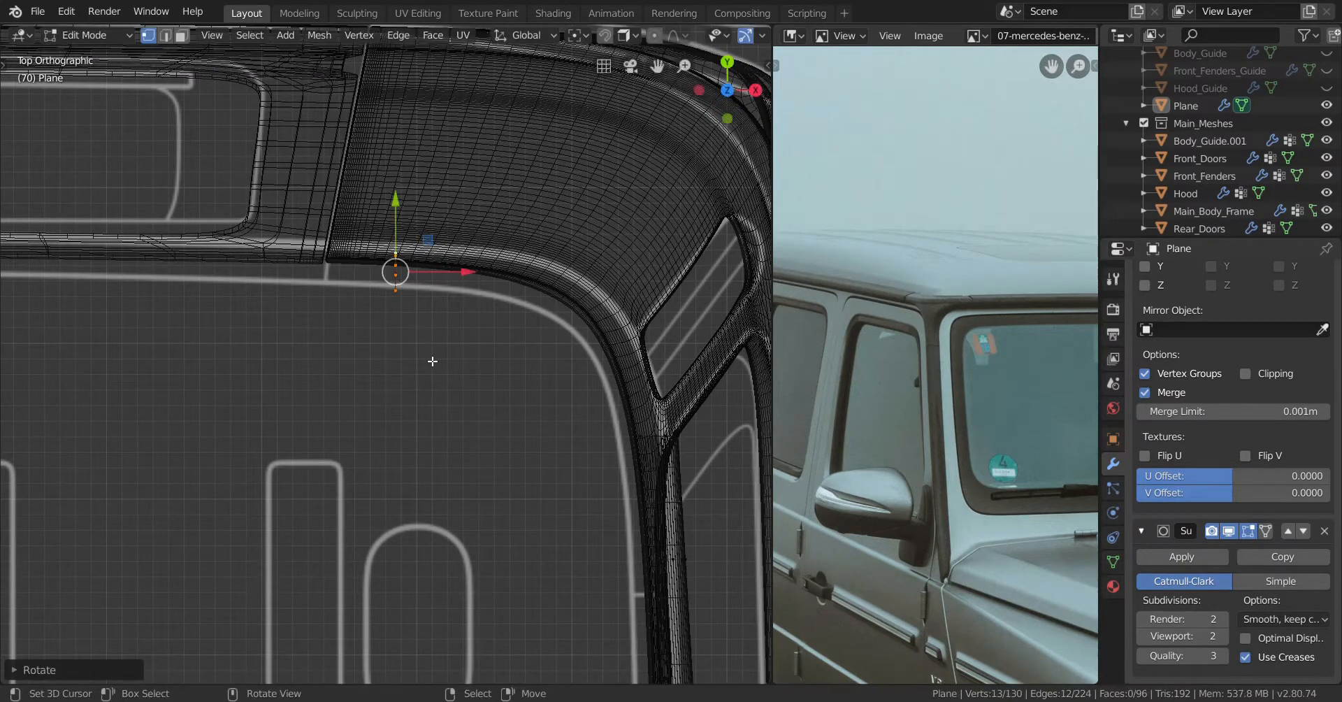
pyautogui.scroll(3, 434, 359)
pyautogui.moveTo(405, 162); pyautogui.dragTo(410, 114)
# Raise the duplicated profile about 0.037 m in right orthographic view to the upturned rear tip of the gutter outline
pyautogui.moveTo(398, 293); pyautogui.dragTo(250, 140, button='middle')
pyautogui.moveTo(314, 241); pyautogui.dragTo(280, 189, button='middle')
pyautogui.scroll(-5, 356, 258)
pyautogui.moveTo(360, 266); pyautogui.dragTo(404, 285, button='middle')
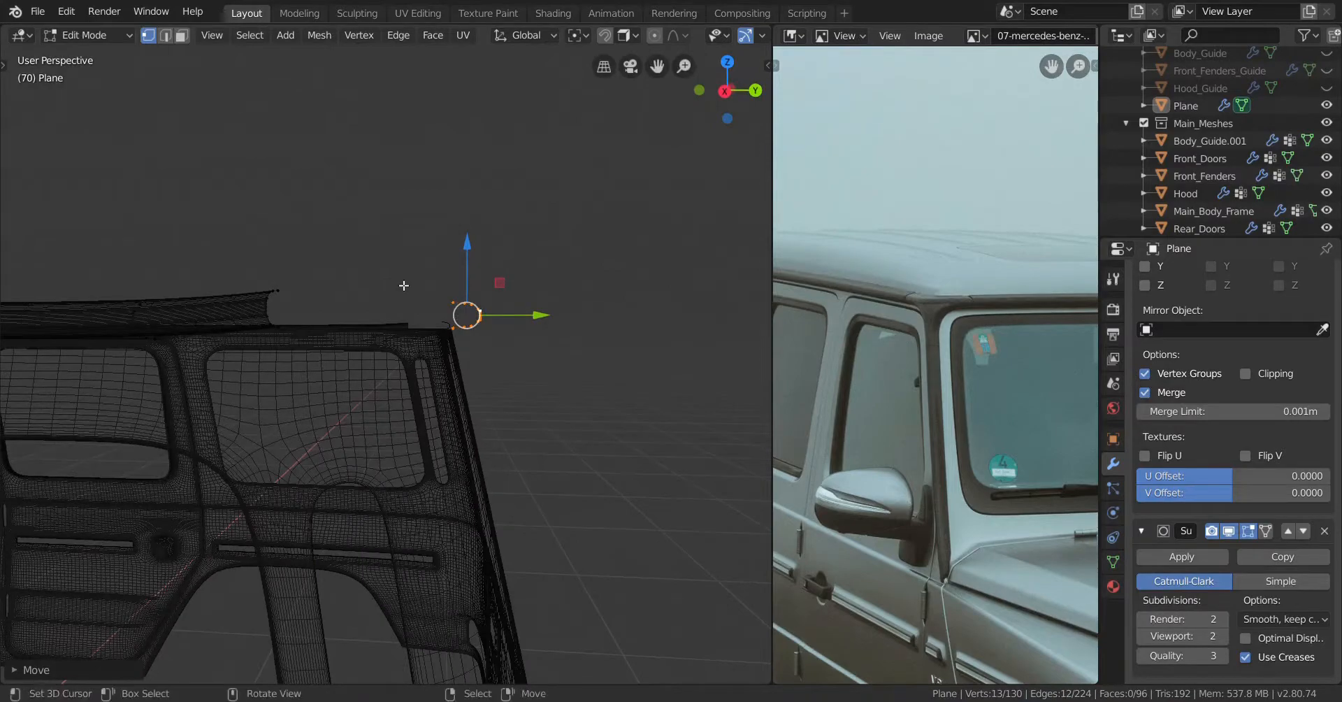
pyautogui.moveTo(852, 412); pyautogui.dragTo(997, 401, button='middle')
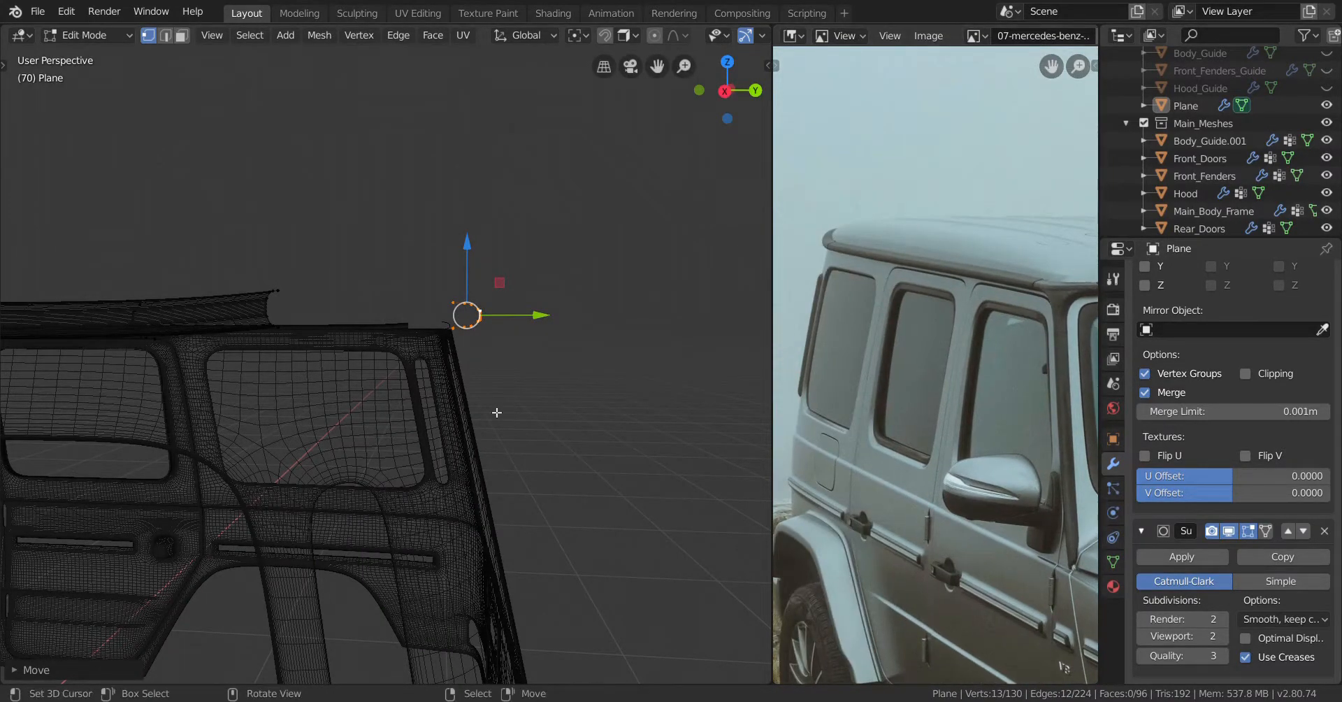
pyautogui.moveTo(336, 405); pyautogui.dragTo(439, 402, button='middle')
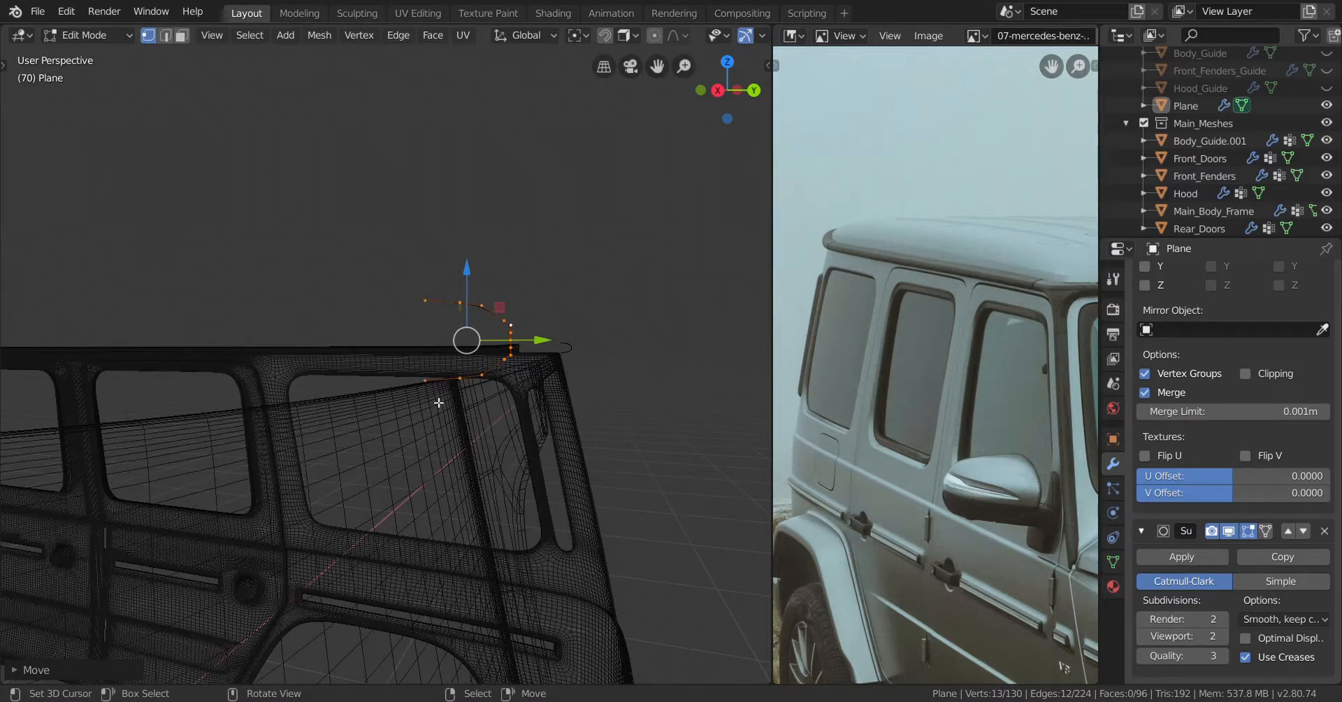
pyautogui.press('KP_3')
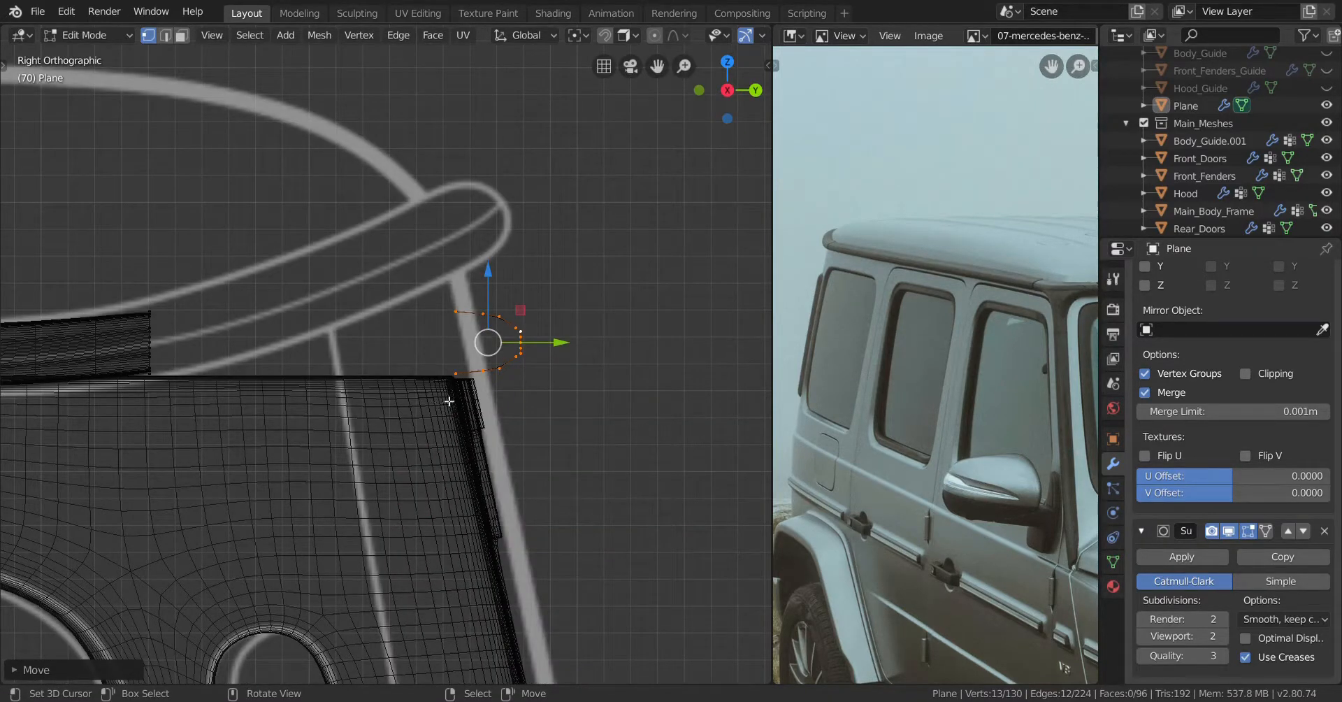
pyautogui.press('g')
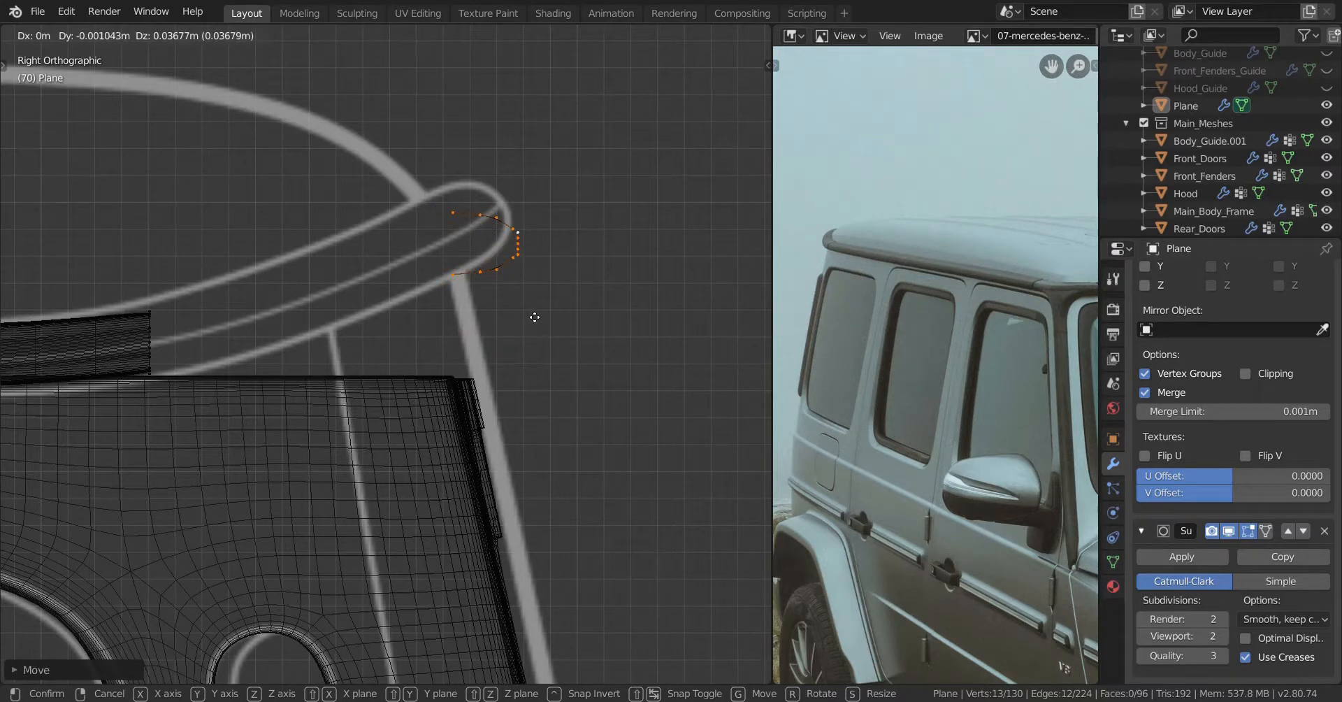
pyautogui.click(535, 317)
# Tilt the duplicated profile to follow the slanted gutter outline and move it inside the rounded rear tip
pyautogui.scroll(-4, 374, 382)
pyautogui.keyDown('shift'); pyautogui.moveTo(365, 386); pyautogui.dragTo(528, 365, button='middle'); pyautogui.keyUp('shift')
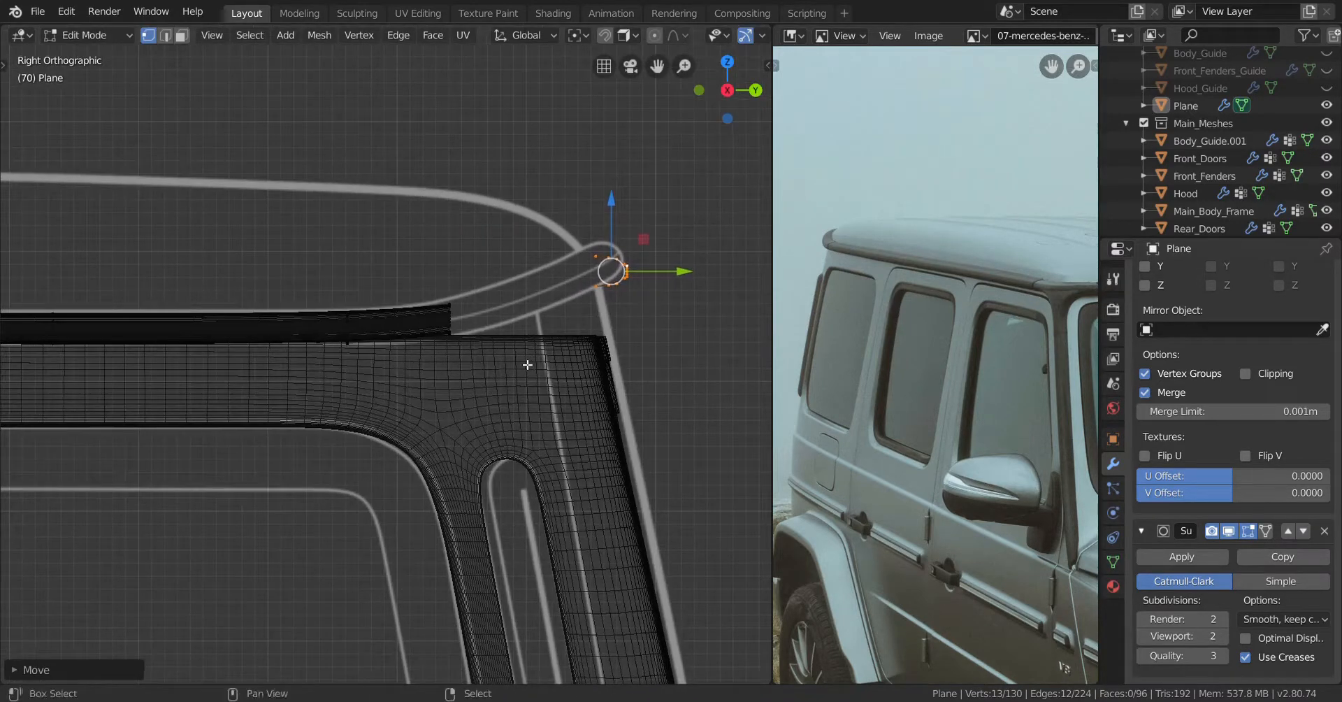
pyautogui.scroll(3, 534, 454)
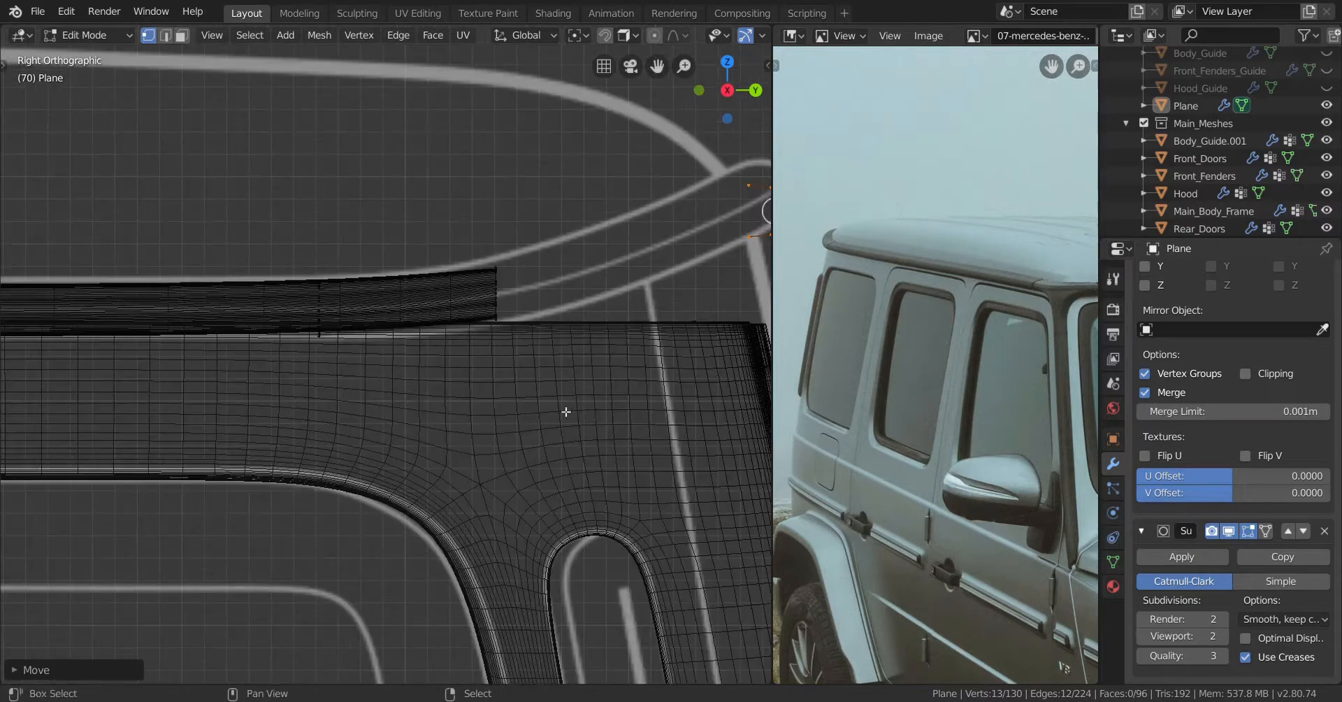
pyautogui.keyDown('shift'); pyautogui.moveTo(566, 410); pyautogui.dragTo(340, 441, button='middle'); pyautogui.keyUp('shift')
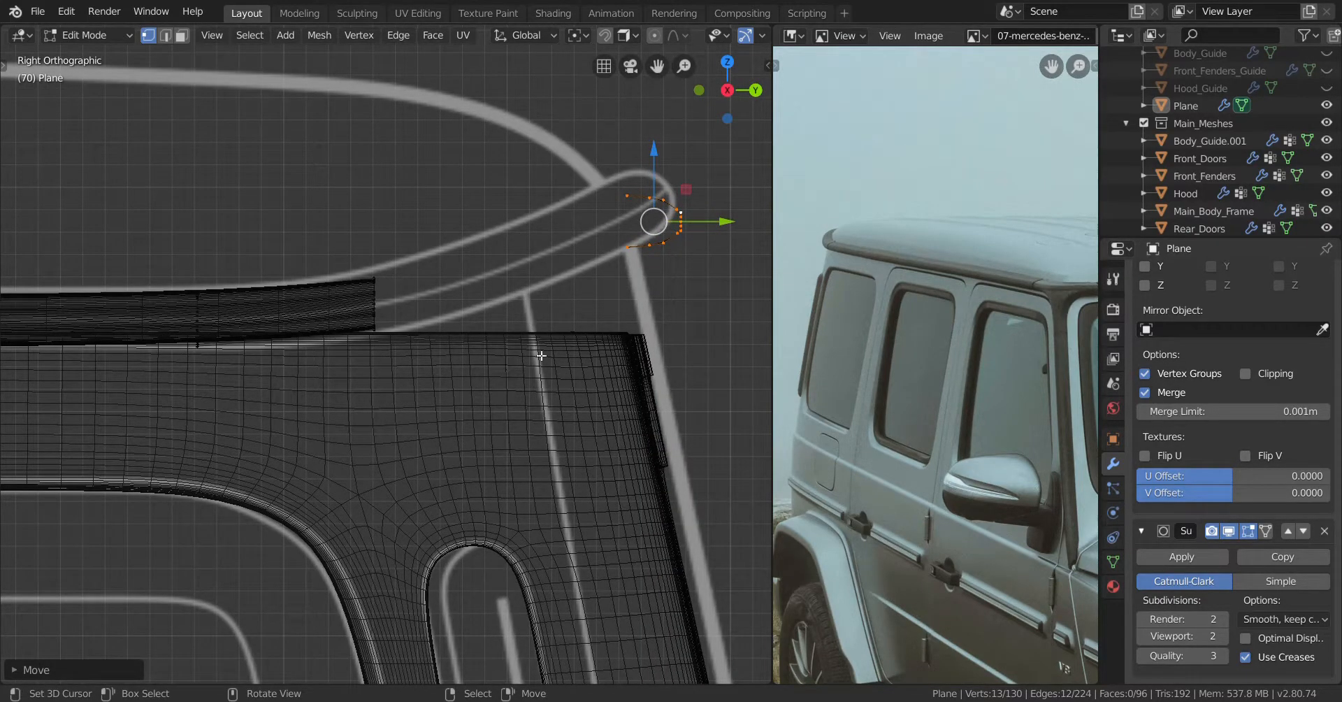
pyautogui.scroll(3, 634, 250)
pyautogui.keyDown('shift'); pyautogui.moveTo(559, 318); pyautogui.dragTo(469, 348, button='middle'); pyautogui.keyUp('shift')
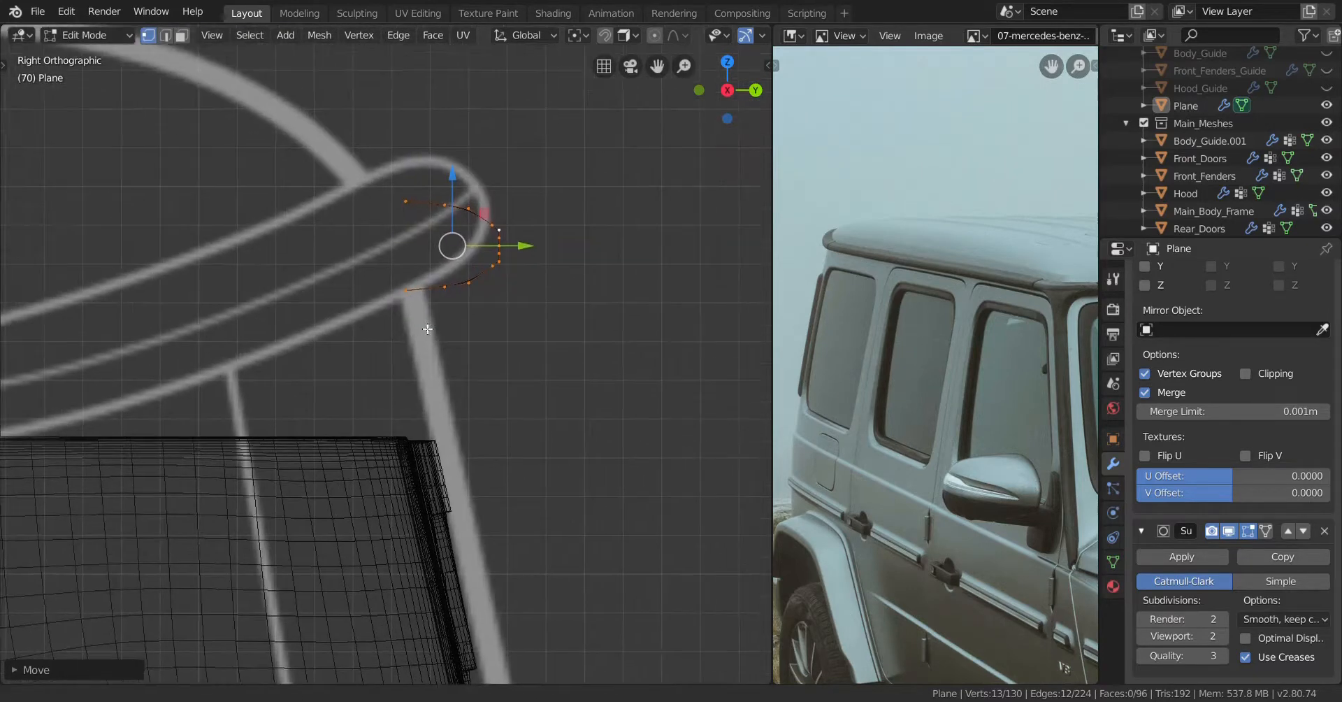
pyautogui.click(563, 334)
pyautogui.press('g')
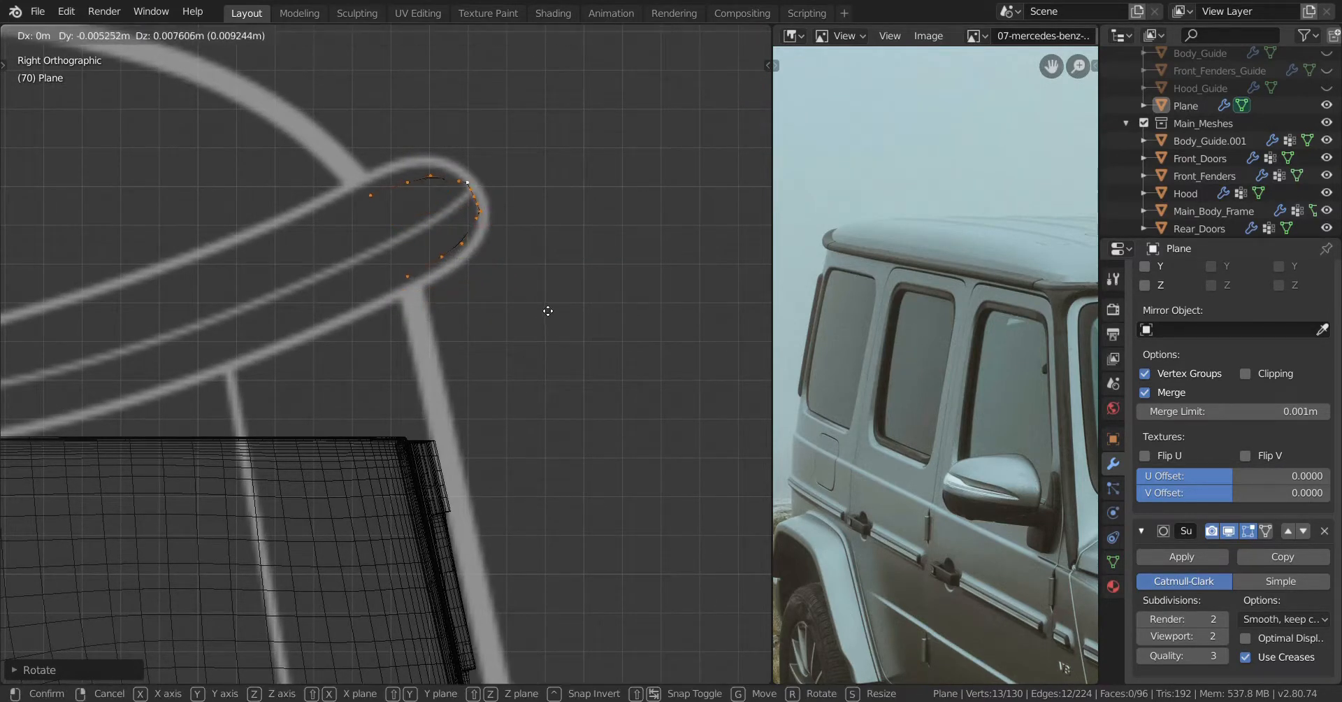
pyautogui.click(515, 291)
# Extrude the rear gutter profile along X in top view, almost to the vehicle's centreline
pyautogui.scroll(-3, 491, 299)
pyautogui.keyDown('shift'); pyautogui.moveTo(447, 317); pyautogui.dragTo(518, 346, button='middle'); pyautogui.keyUp('shift')
pyautogui.scroll(2, 581, 305)
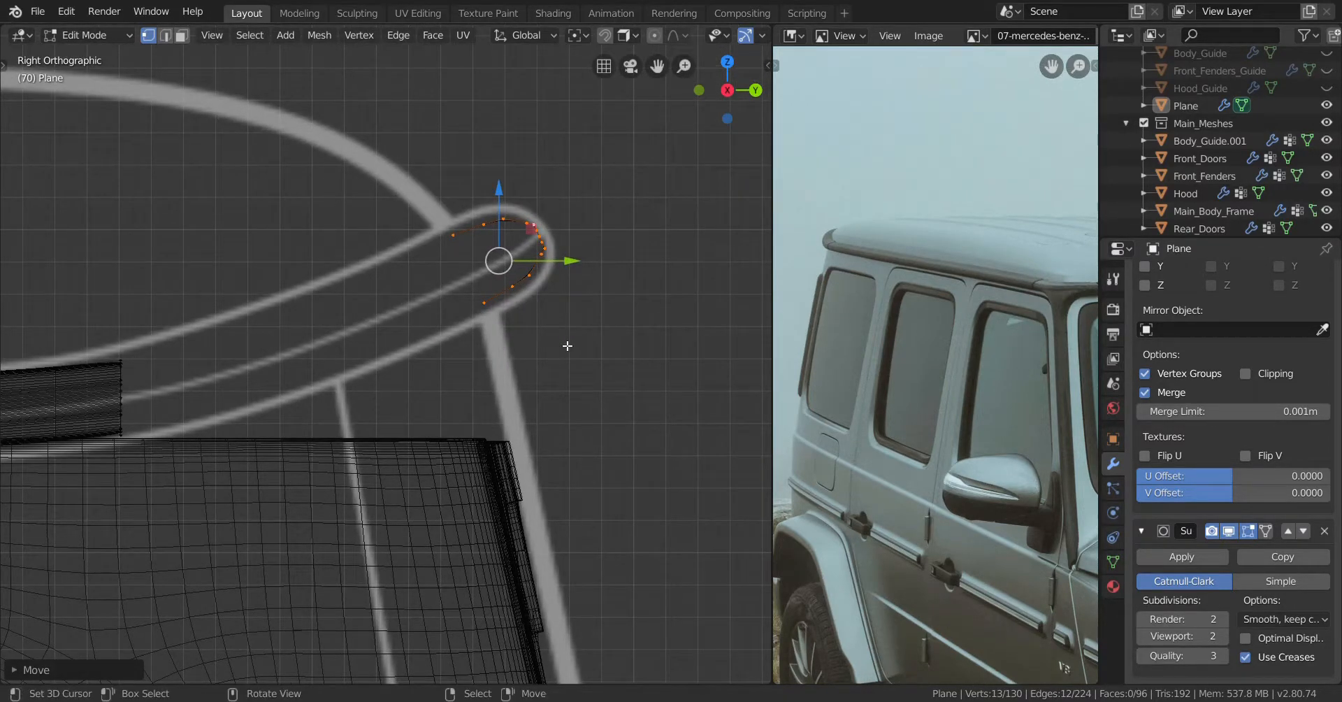
pyautogui.scroll(-2, 464, 366)
pyautogui.keyDown('shift'); pyautogui.moveTo(298, 381); pyautogui.dragTo(438, 404, button='middle'); pyautogui.keyUp('shift')
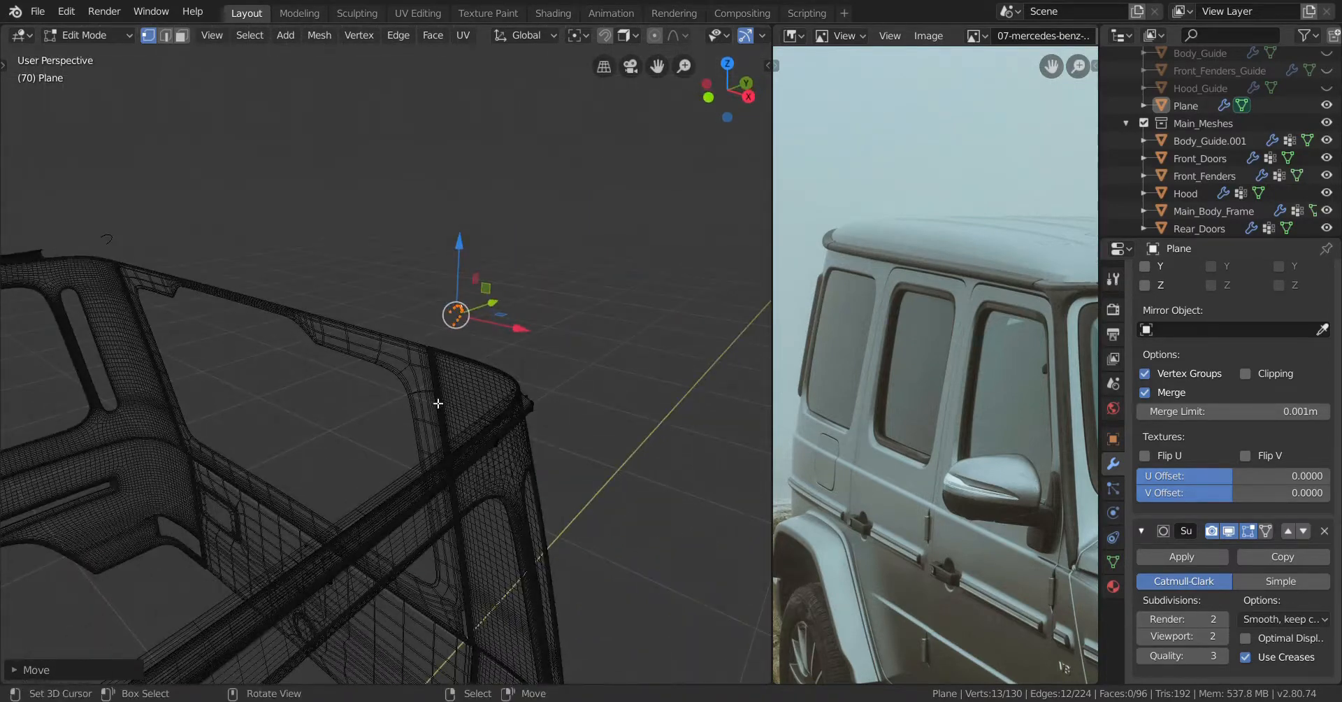
pyautogui.press('KP_7')
pyautogui.keyDown('shift'); pyautogui.moveTo(409, 314); pyautogui.dragTo(571, 396, button='middle'); pyautogui.keyUp('shift')
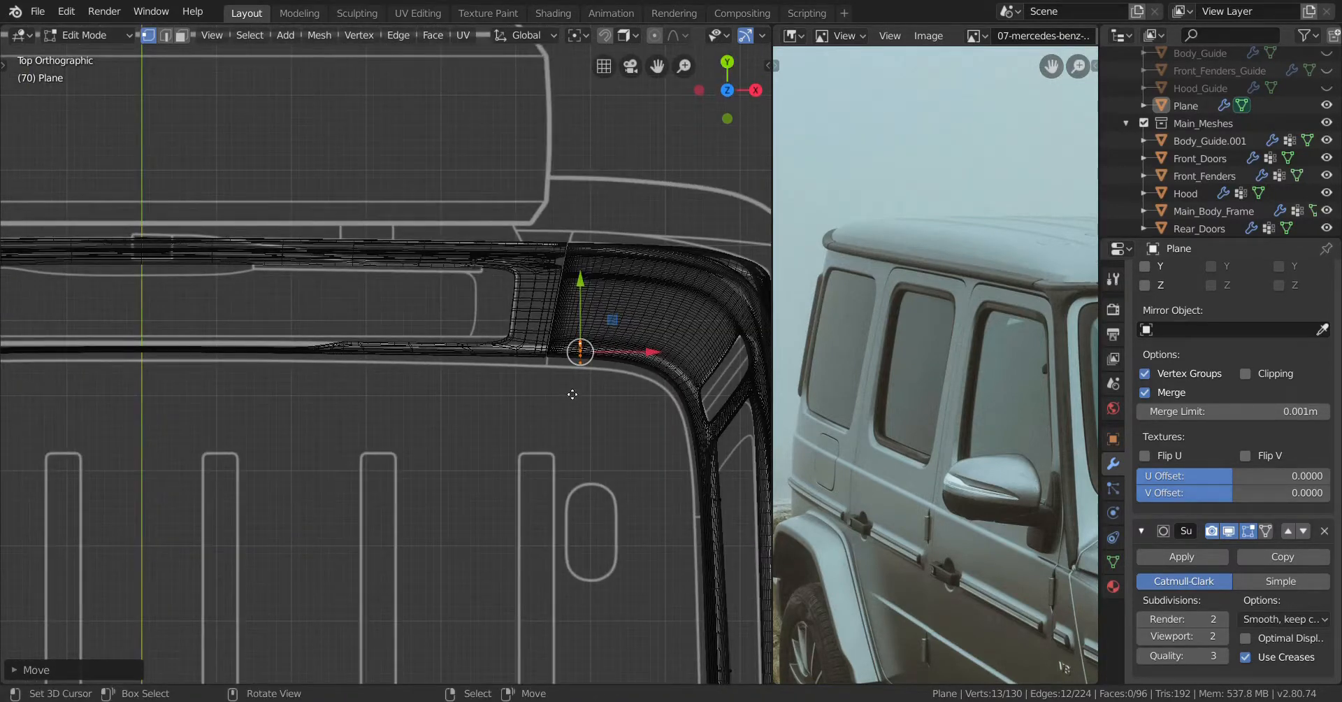
pyautogui.press('e')
pyautogui.press('x')
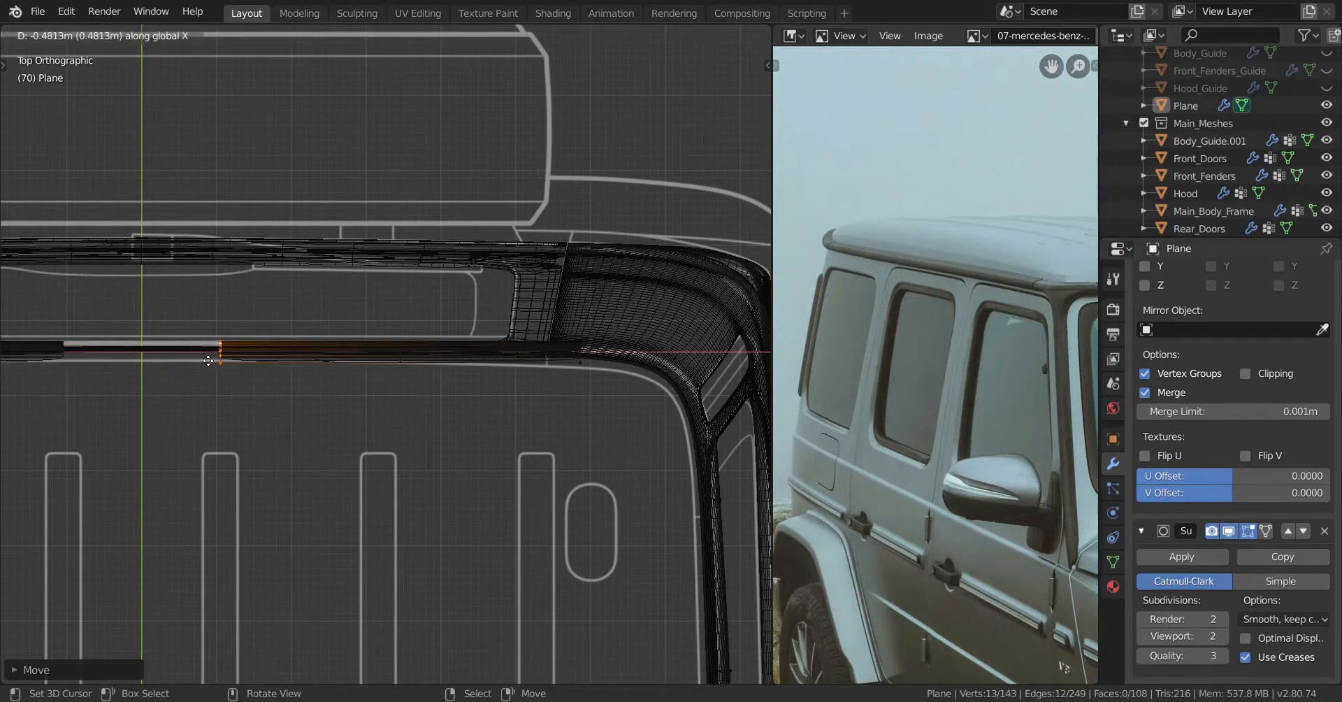
pyautogui.click(152, 360)
# Enable Clipping in the Mirror modifier and move the extruded end along X onto the mirror plane
pyautogui.click(1243, 375)
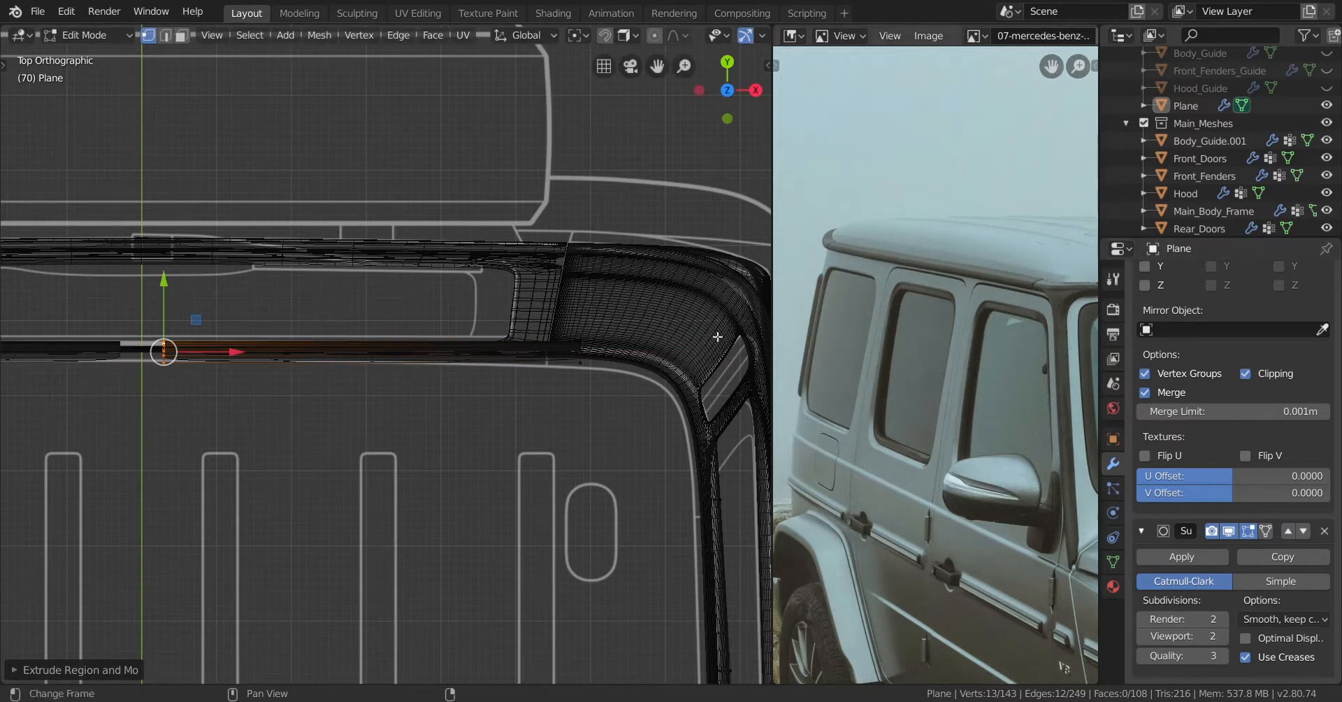
pyautogui.press('g')
pyautogui.press('x')
pyautogui.click(447, 345)
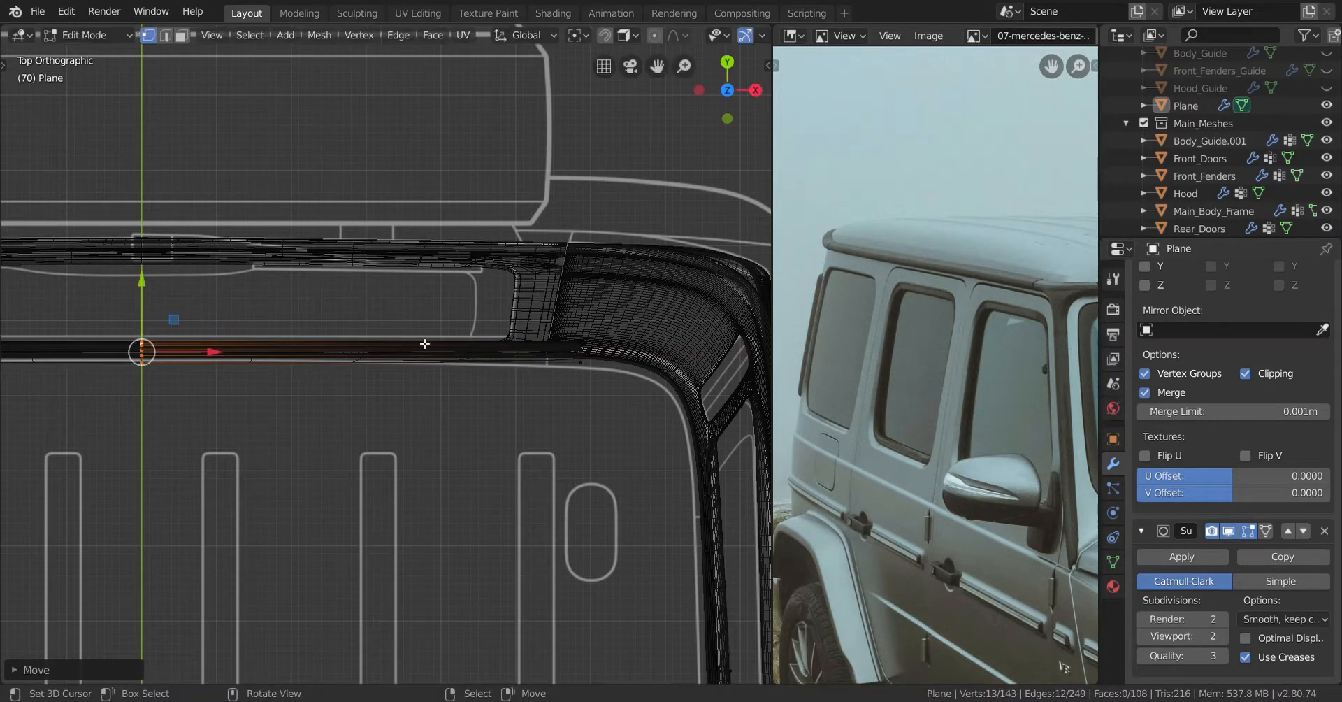
# Lower the whole rear gutter strip along Z in back view to fit between the blueprint's gutter lines
pyautogui.moveTo(448, 344); pyautogui.dragTo(602, 384, button='middle')
pyautogui.scroll(3, 288, 351)
pyautogui.scroll(5, 578, 386)
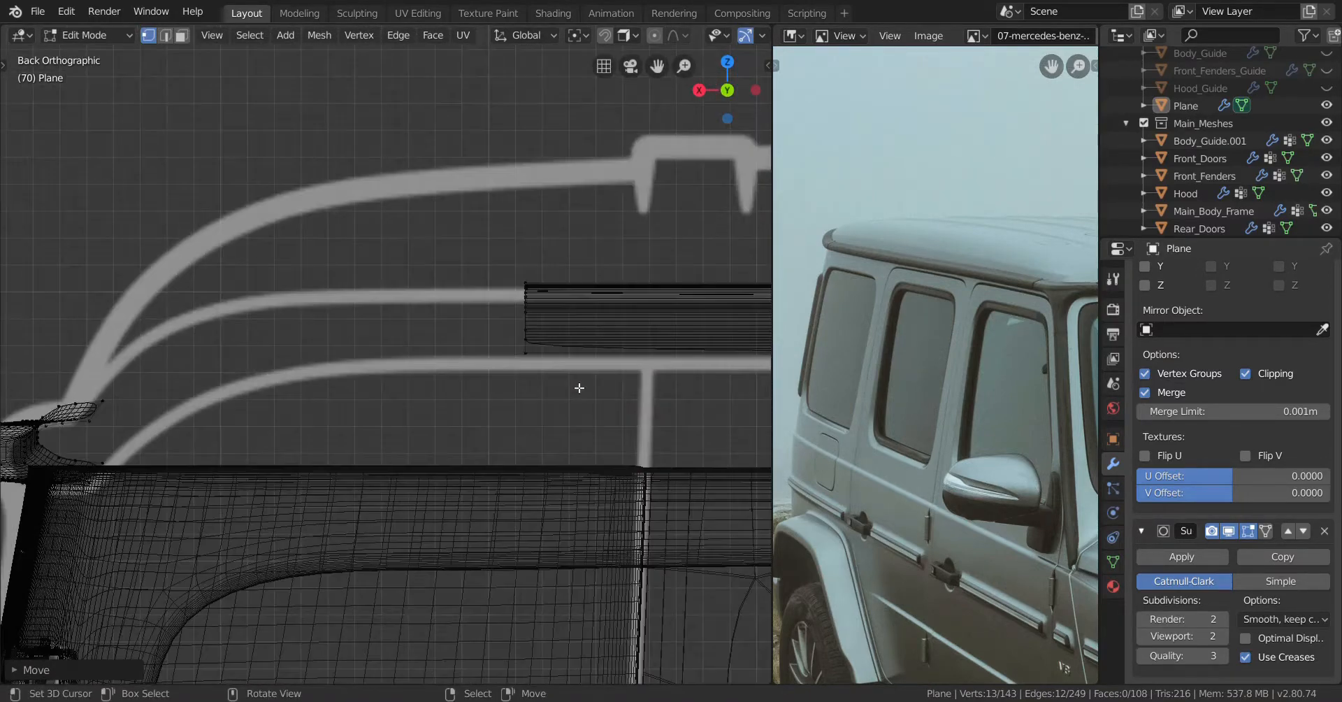
pyautogui.scroll(-2, 554, 364)
pyautogui.rightClick(507, 355)
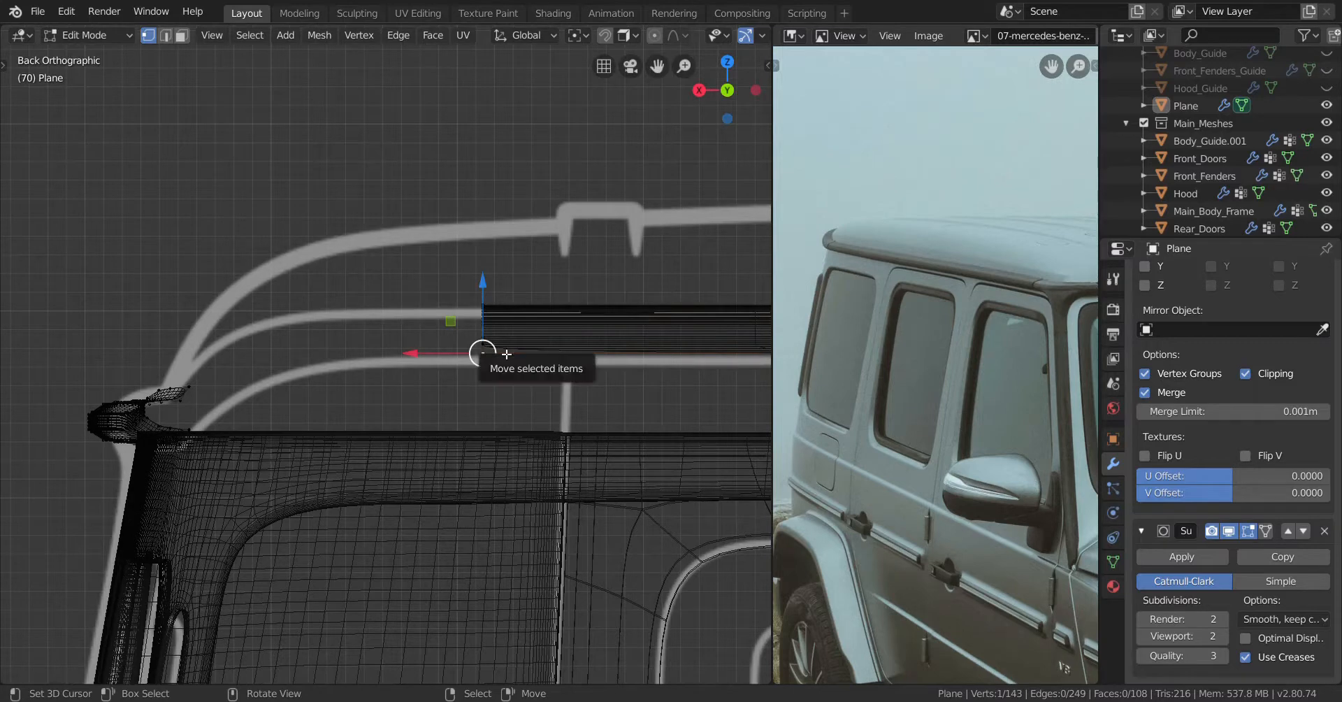
pyautogui.press('l')
pyautogui.press('g')
pyautogui.press('z')
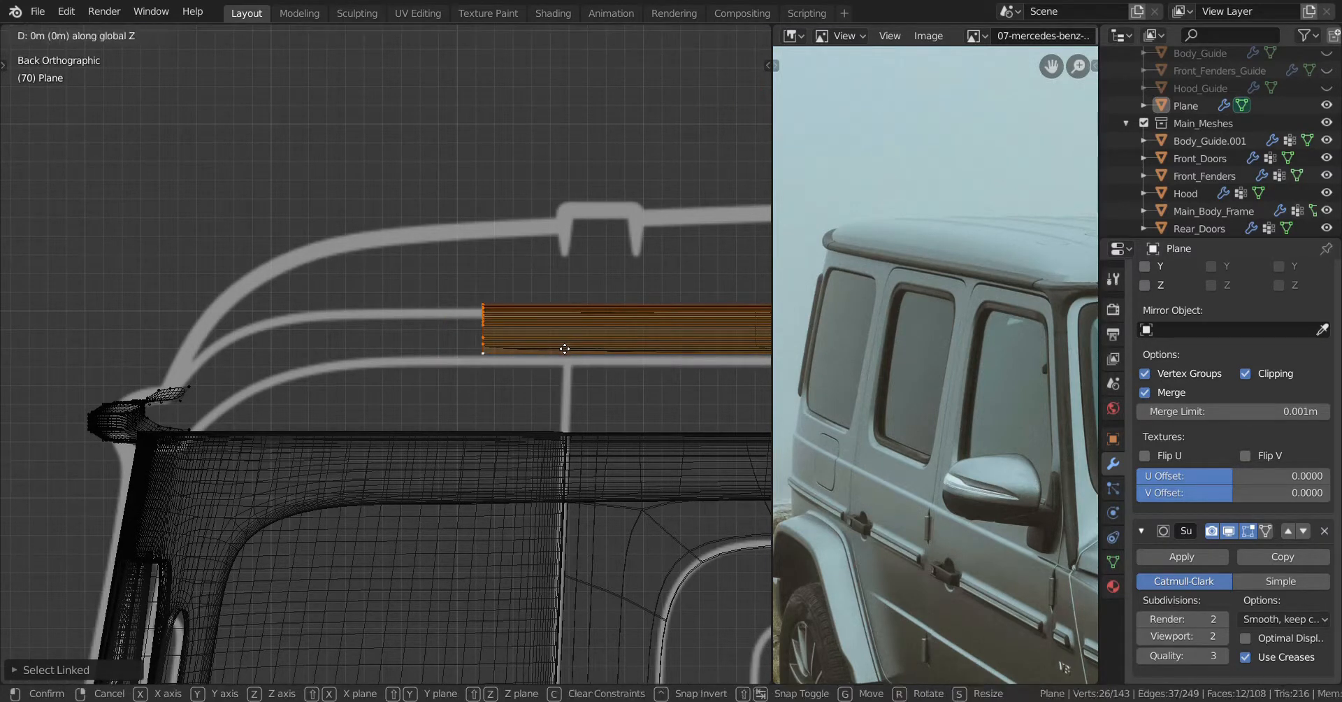
pyautogui.click(569, 407)
pyautogui.scroll(2, 570, 408)
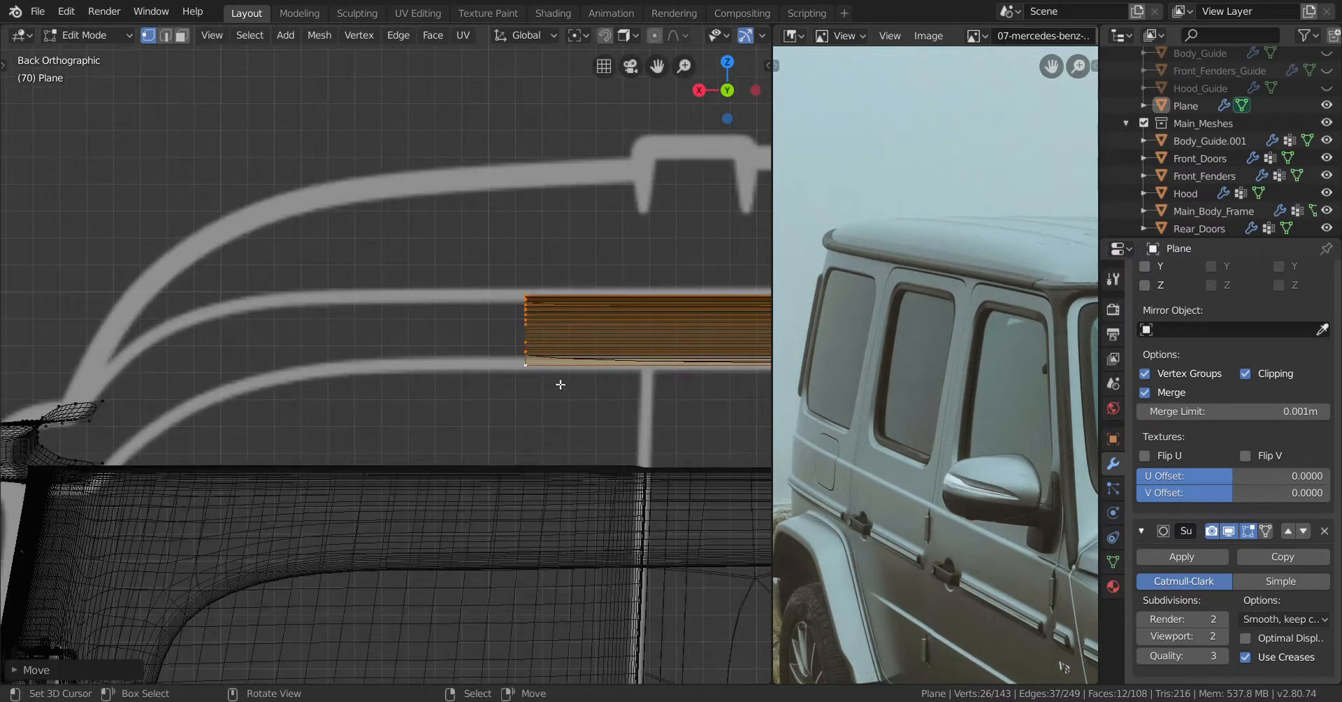
# Move the rear strip's outer end loop outward along X in top view, toward the start of the roof's corner curve
pyautogui.keyDown('alt'); pyautogui.rightClick(523, 343); pyautogui.keyUp('alt')
pyautogui.keyDown('shift'); pyautogui.moveTo(407, 369); pyautogui.dragTo(369, 452, button='middle'); pyautogui.keyUp('shift')
pyautogui.scroll(-3, 541, 374)
pyautogui.keyDown('alt'); pyautogui.keyDown('shift'); pyautogui.rightClick(182, 533); pyautogui.keyUp('shift'); pyautogui.keyUp('alt')
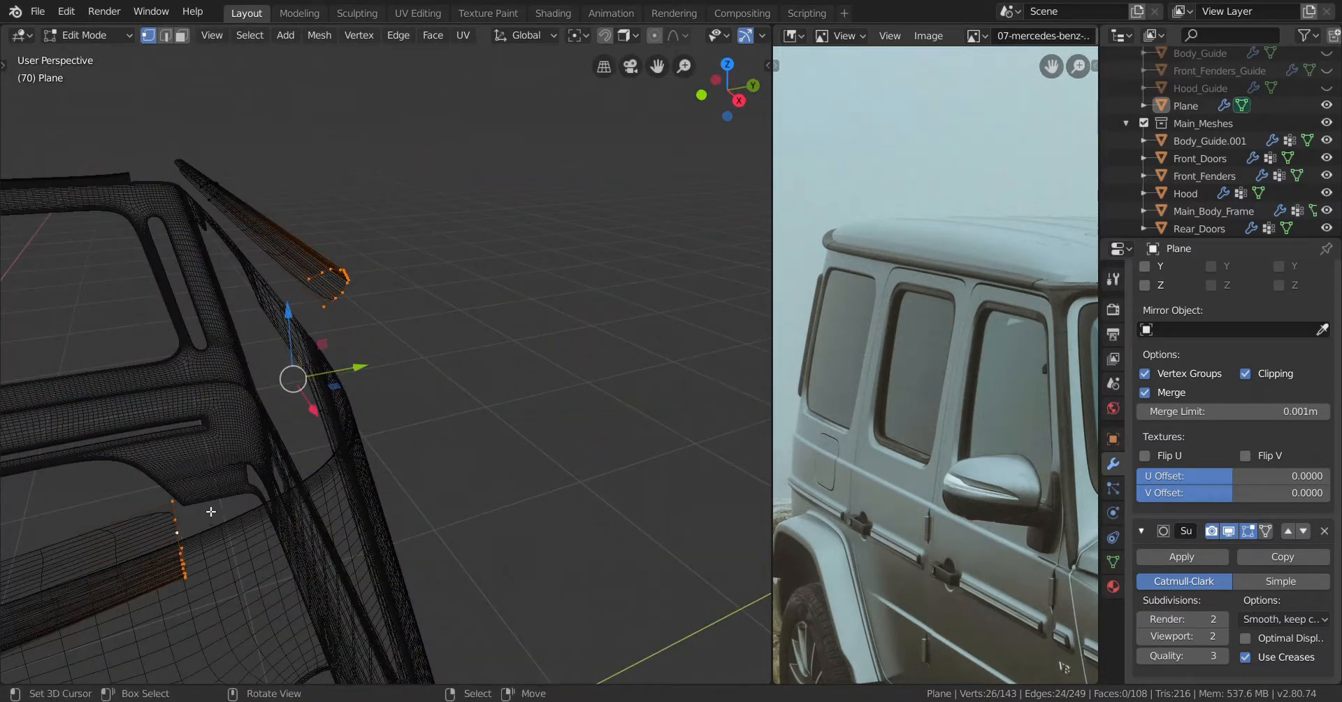
pyautogui.press('KP_7')
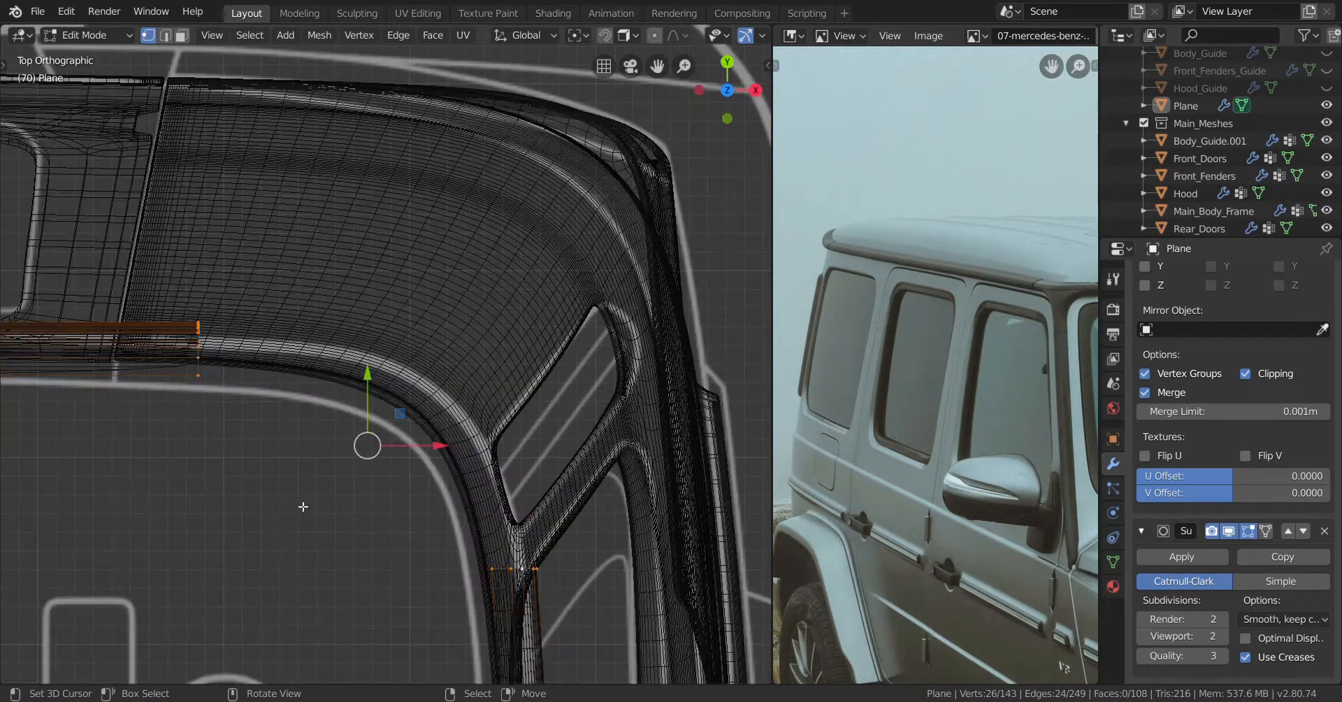
pyautogui.keyDown('alt'); pyautogui.rightClick(213, 340); pyautogui.keyUp('alt')
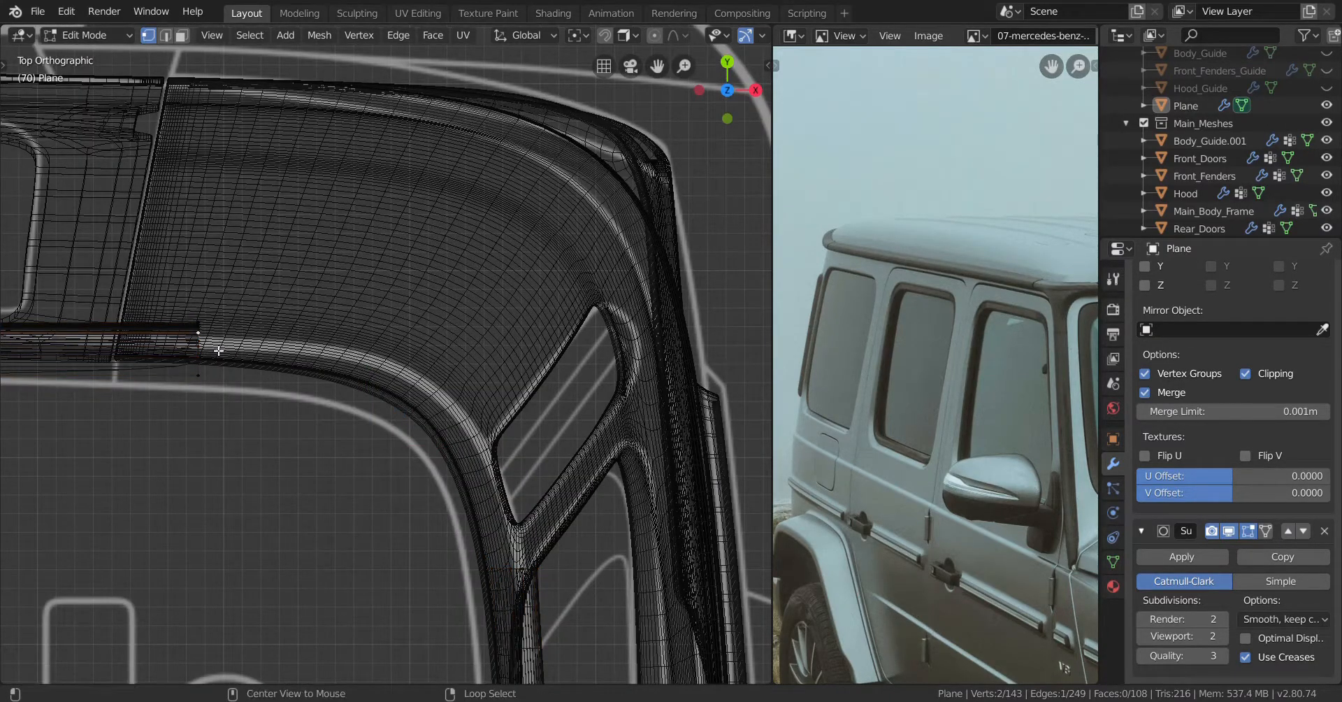
pyautogui.keyDown('alt'); pyautogui.rightClick(218, 350); pyautogui.keyUp('alt')
pyautogui.press('g')
pyautogui.press('x')
pyautogui.click(311, 358)
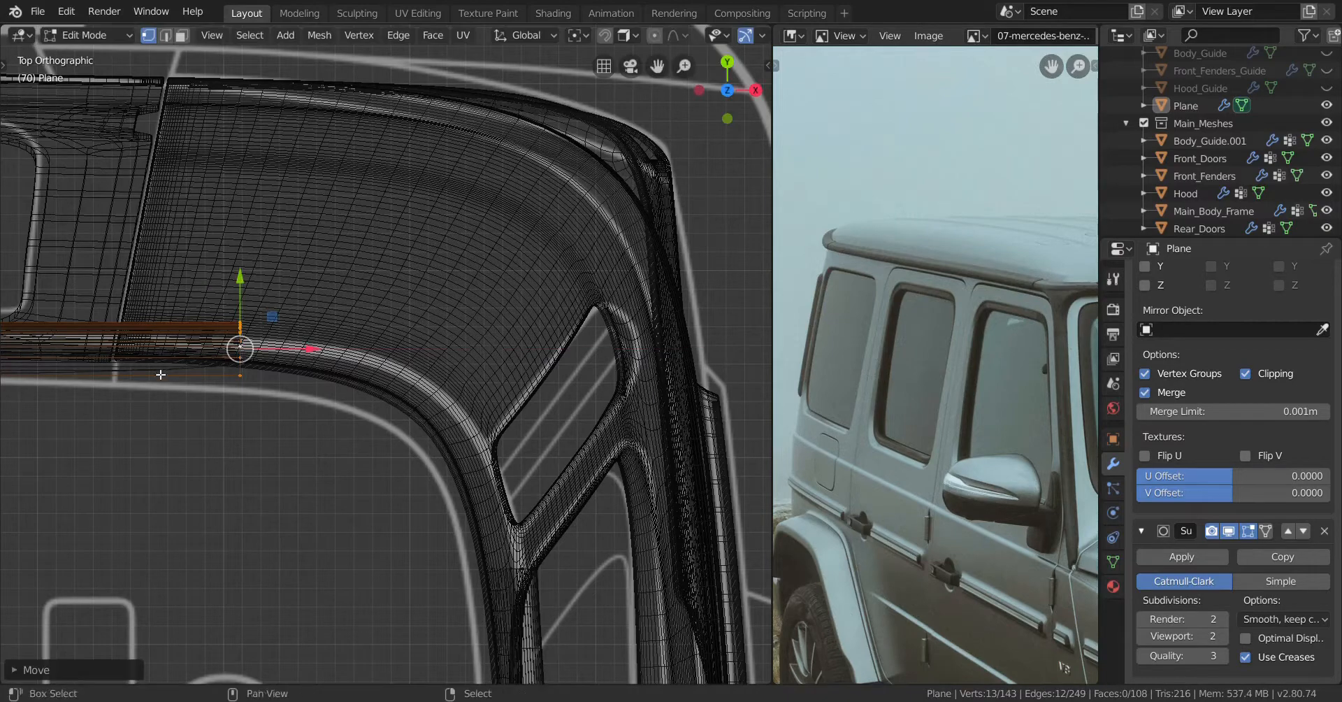
# Add two evenly spaced loop cuts across the rear gutter strip
pyautogui.keyDown('shift'); pyautogui.moveTo(160, 374); pyautogui.dragTo(462, 375, button='middle'); pyautogui.keyUp('shift')
pyautogui.scroll(-4, 447, 362)
pyautogui.hotkey('ctrl', 'r')
pyautogui.scroll(1, 341, 357)
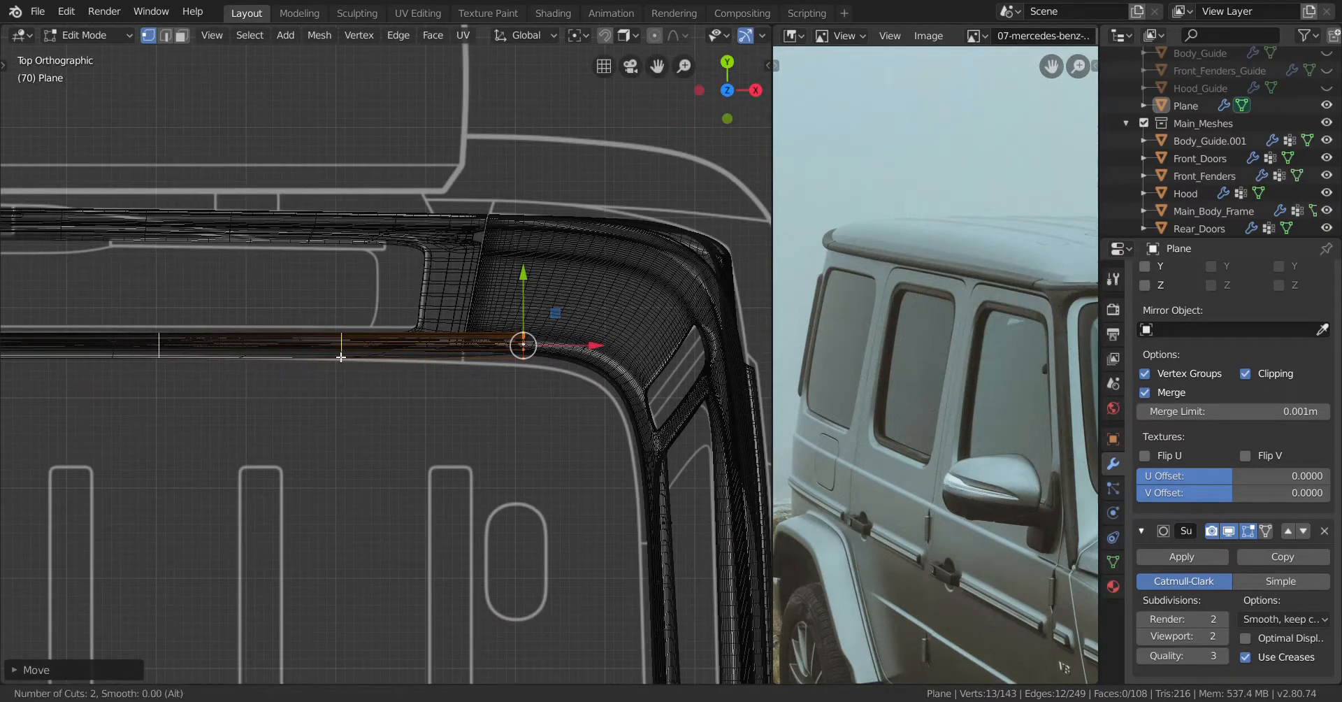
pyautogui.click(340, 356)
pyautogui.rightClick(341, 357)
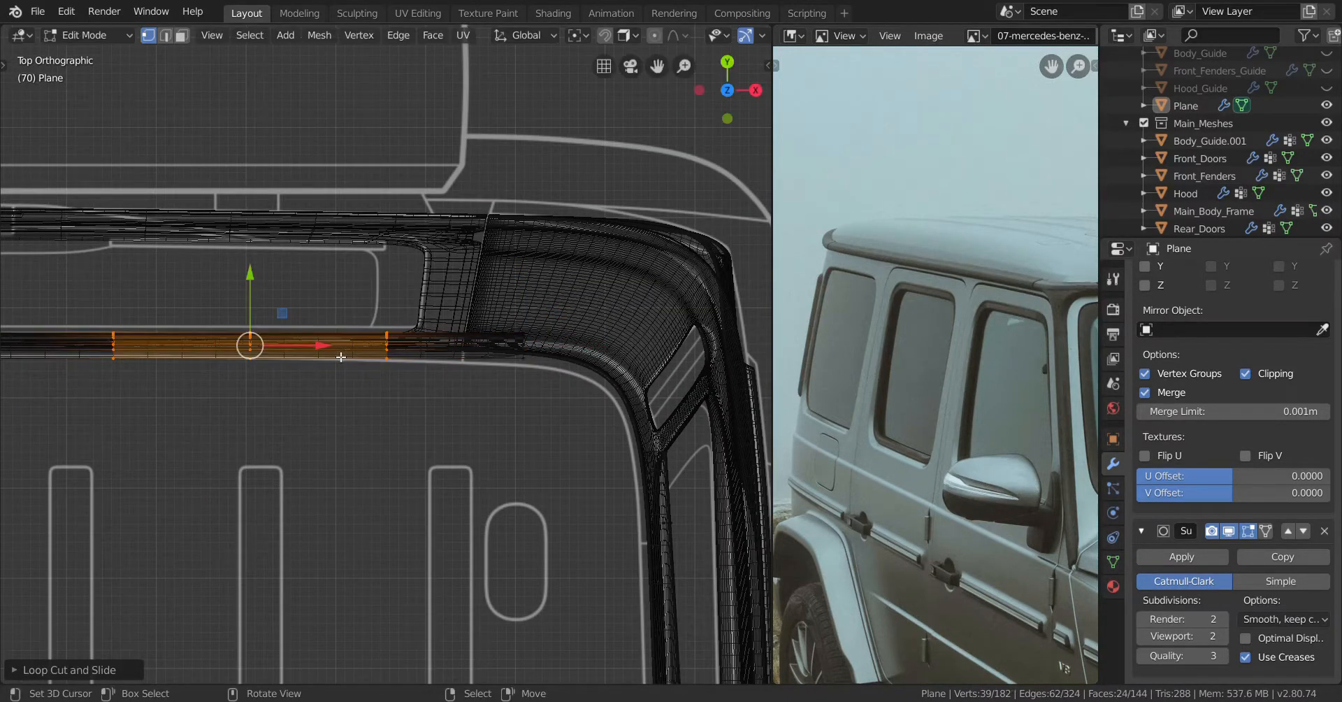
# Shift the rear strip's outer end loop slightly forward along Y in top view
pyautogui.moveTo(342, 358); pyautogui.dragTo(406, 370, button='middle')
pyautogui.scroll(3, 420, 383)
pyautogui.moveTo(505, 463); pyautogui.dragTo(558, 481, button='middle')
pyautogui.keyDown('alt'); pyautogui.rightClick(644, 441); pyautogui.keyUp('alt')
pyautogui.press('KP_7')
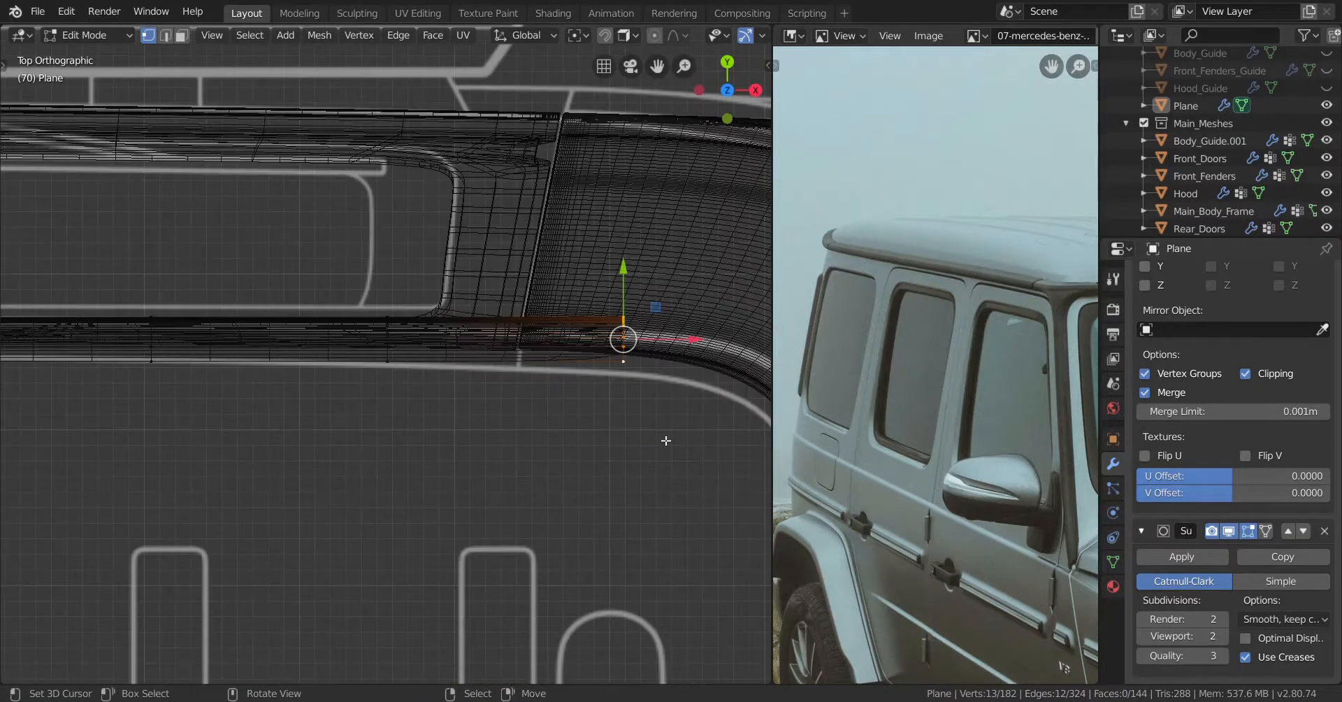
pyautogui.moveTo(624, 290); pyautogui.dragTo(627, 350)
# Connect the rear strip's outer end loop to the side gutter's rear end loop with Bridge Edge Loops
pyautogui.keyDown('shift'); pyautogui.moveTo(671, 420); pyautogui.dragTo(390, 366, button='middle'); pyautogui.keyUp('shift')
pyautogui.keyDown('alt'); pyautogui.keyDown('shift'); pyautogui.click(576, 469); pyautogui.keyUp('shift'); pyautogui.keyUp('alt')
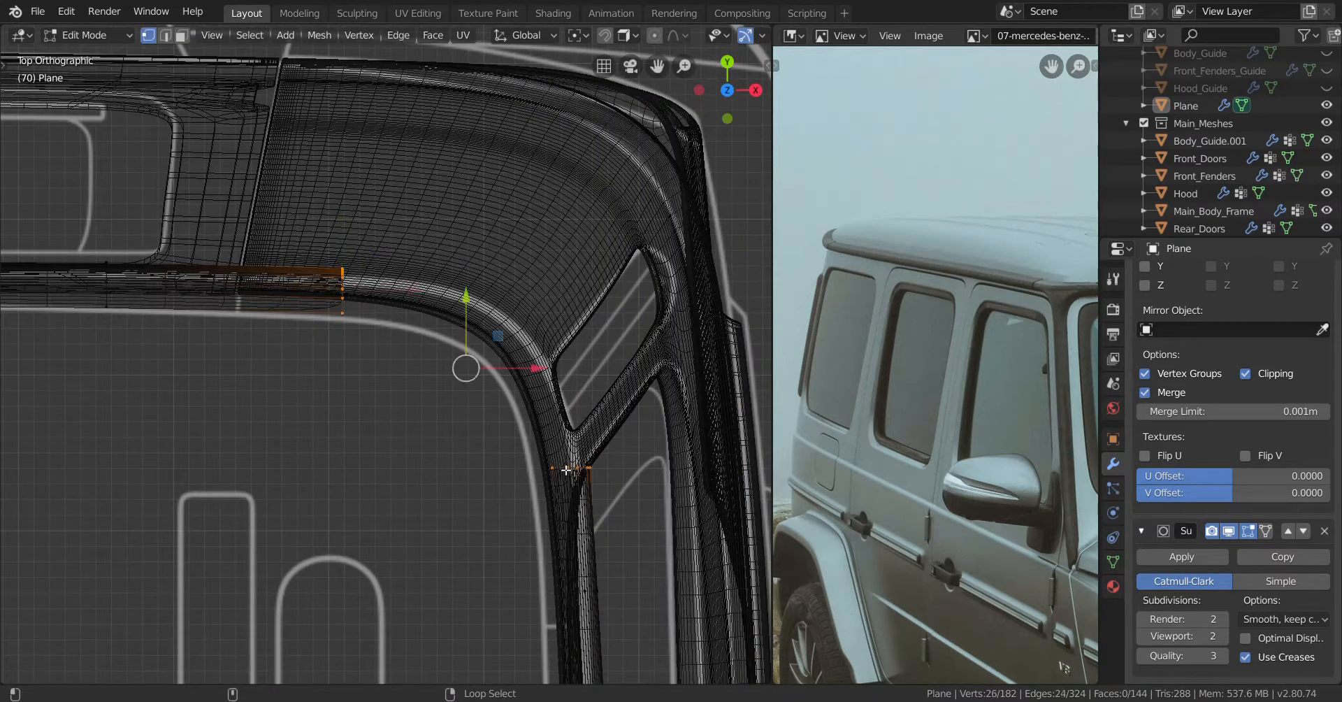
pyautogui.rightClick(629, 237)
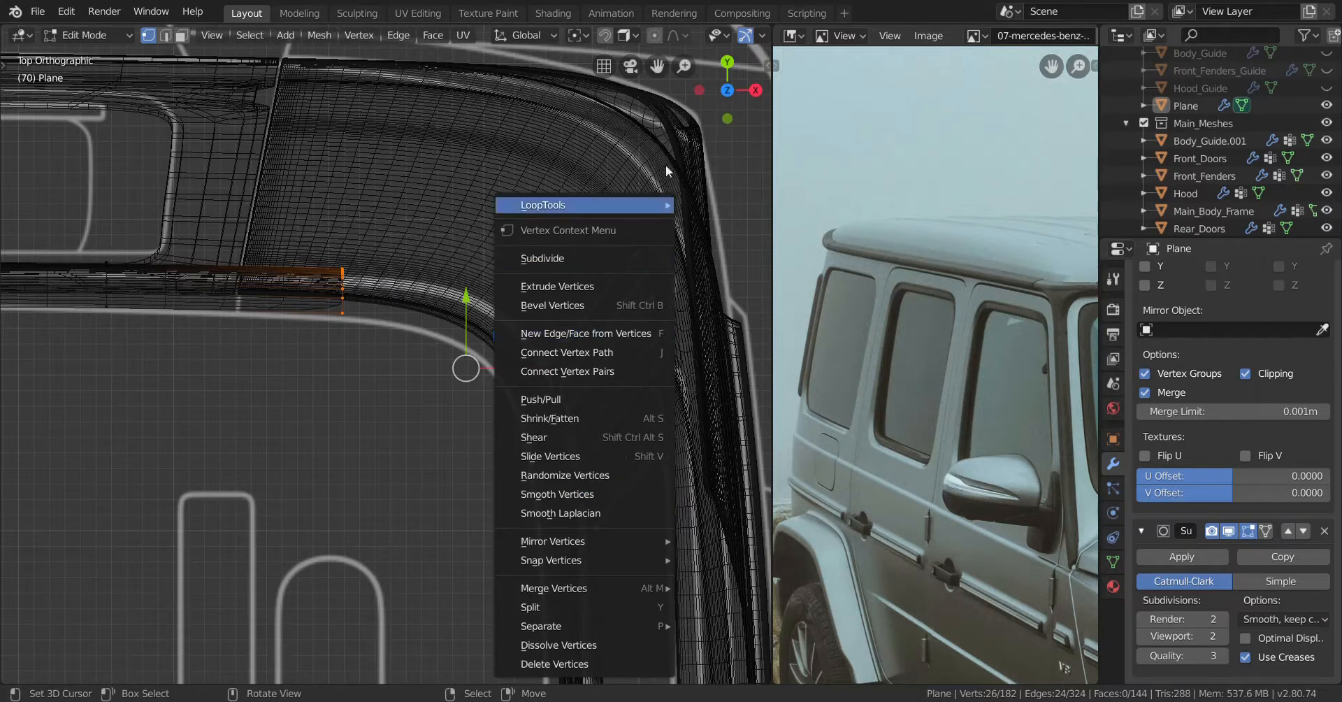
pyautogui.press('Escape')
pyautogui.press('F3')
pyautogui.write('bride')
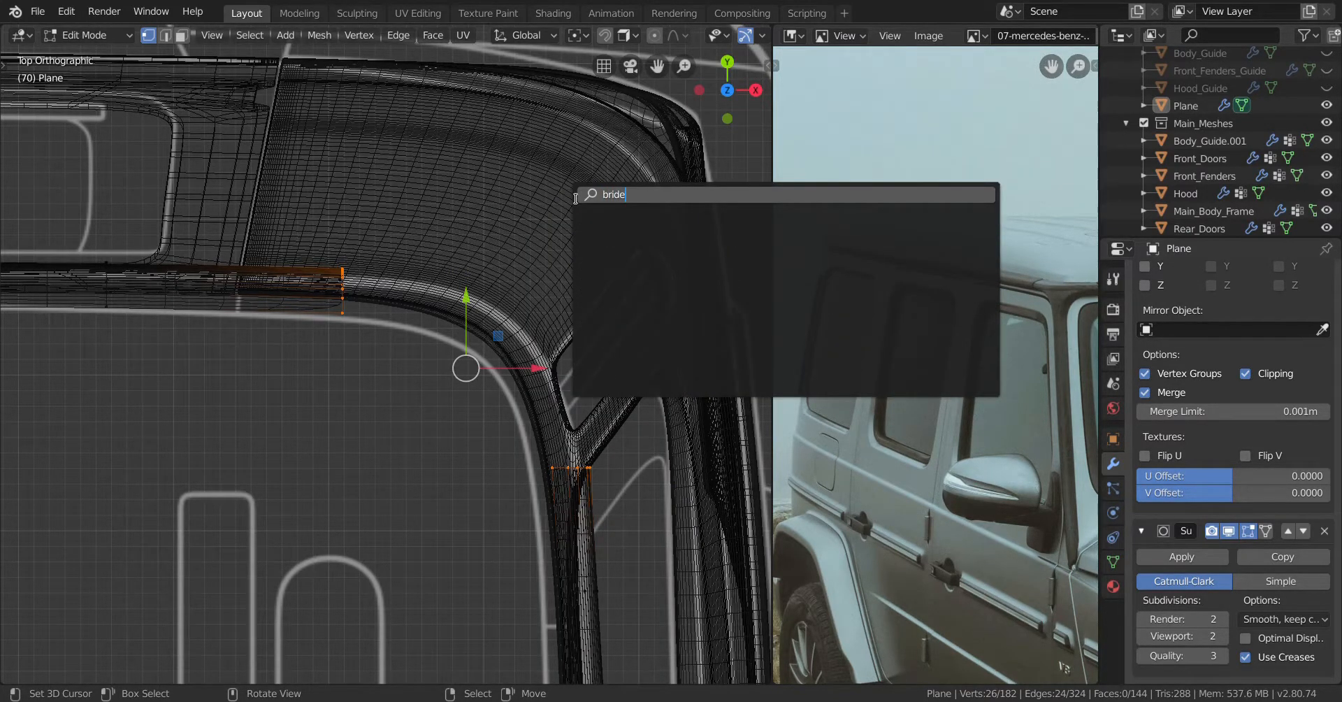
pyautogui.press('BackSpace')
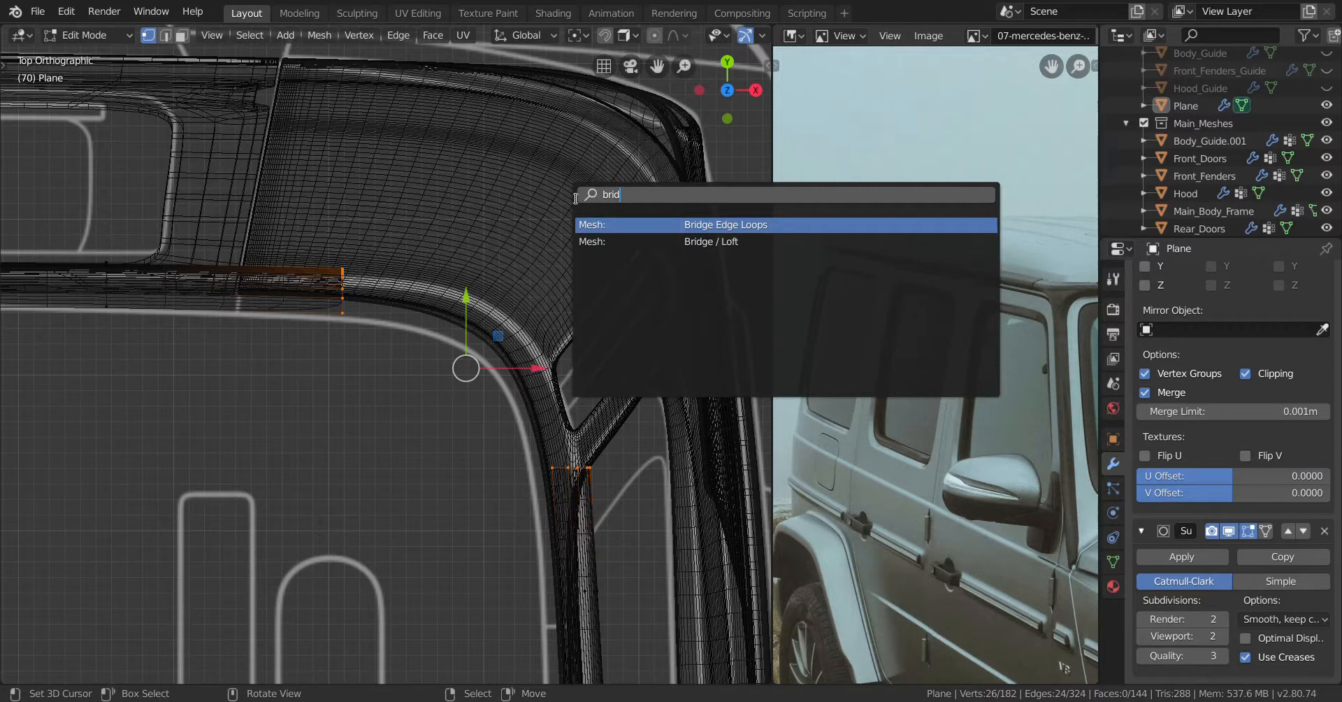
pyautogui.click(771, 226)
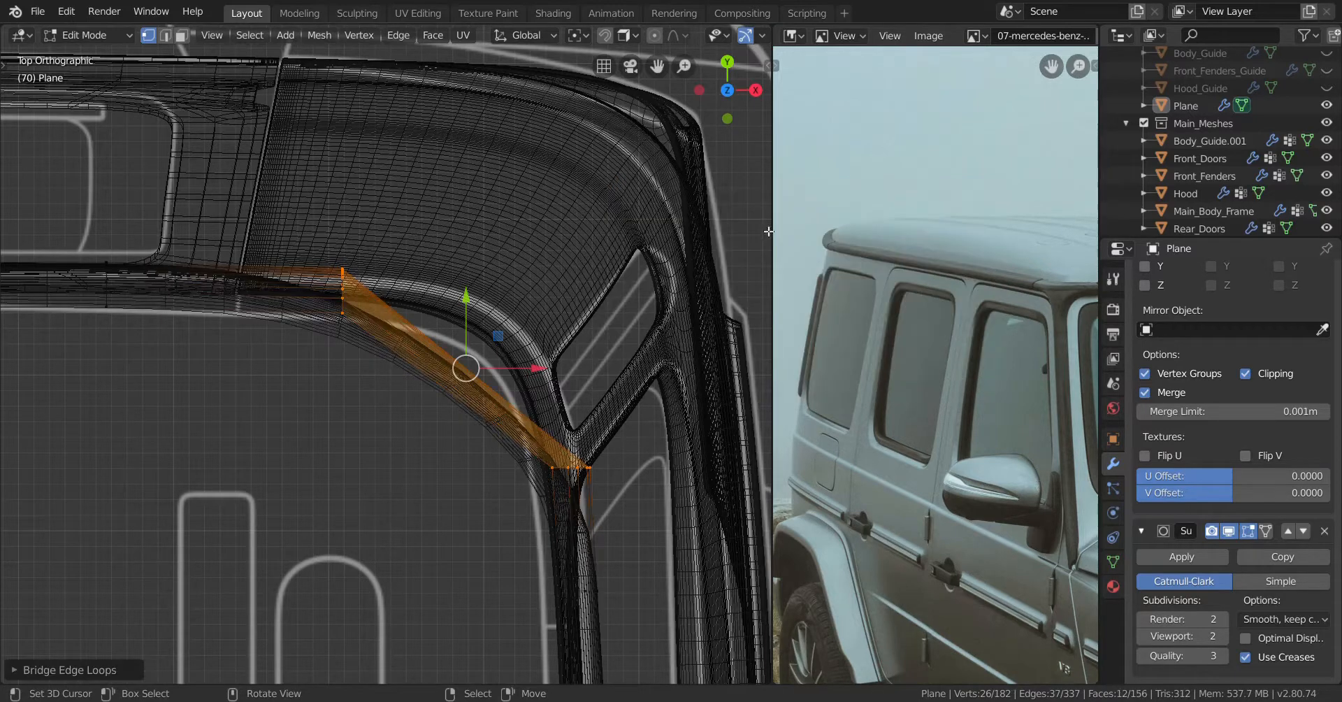
# Give the corner bridge 3 cuts and a smoothness of 0.680
pyautogui.click(14, 671)
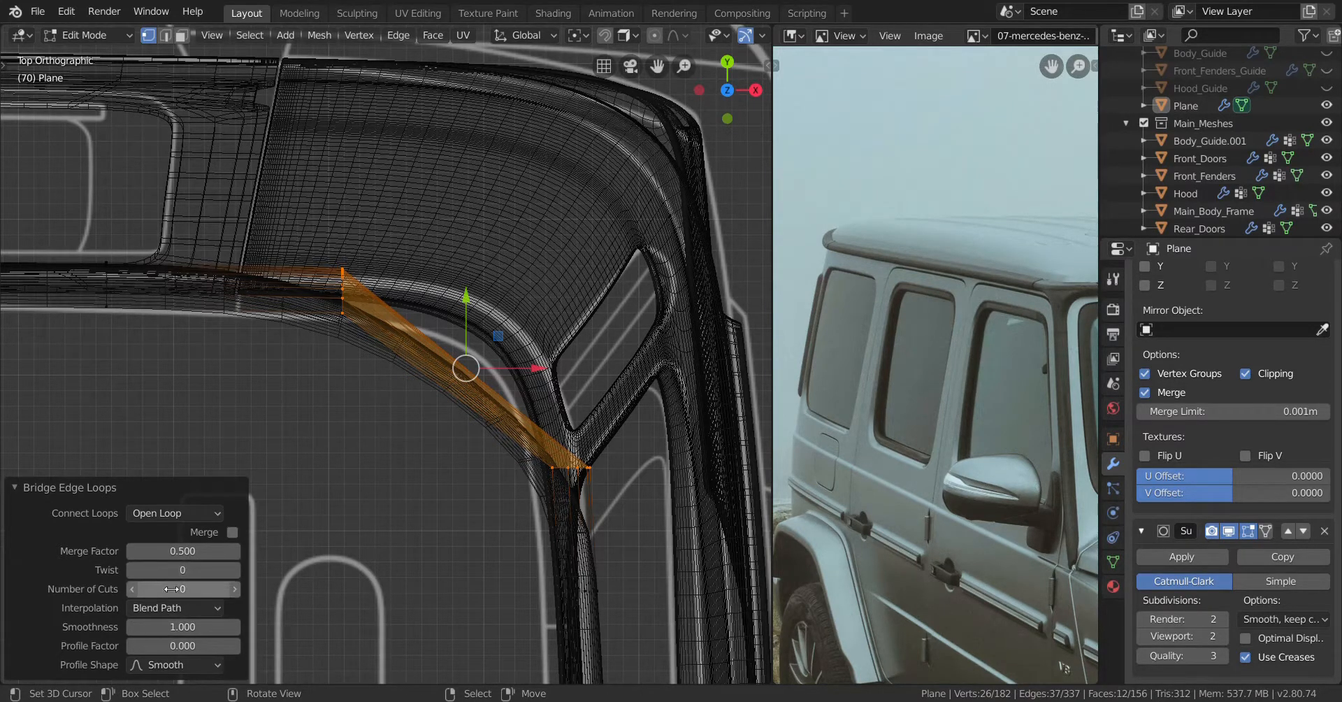
pyautogui.click(235, 588)
pyautogui.click(236, 588)
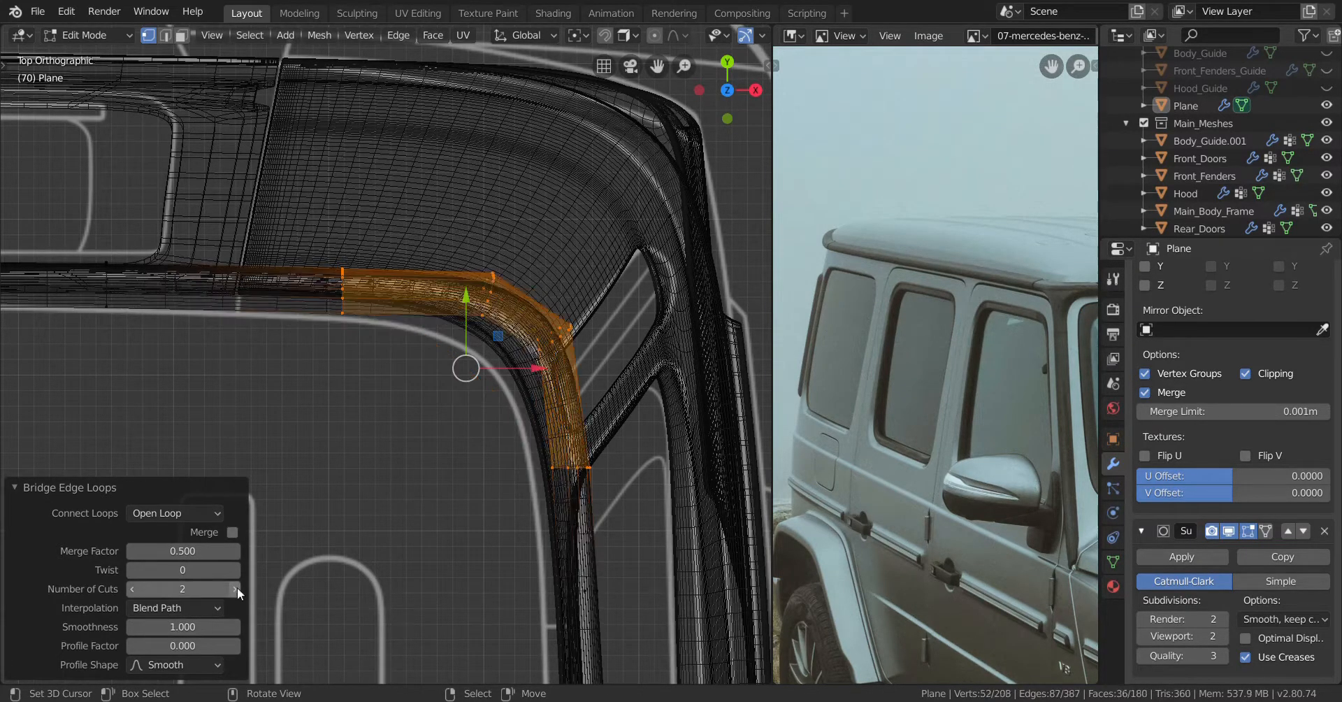
pyautogui.click(235, 589)
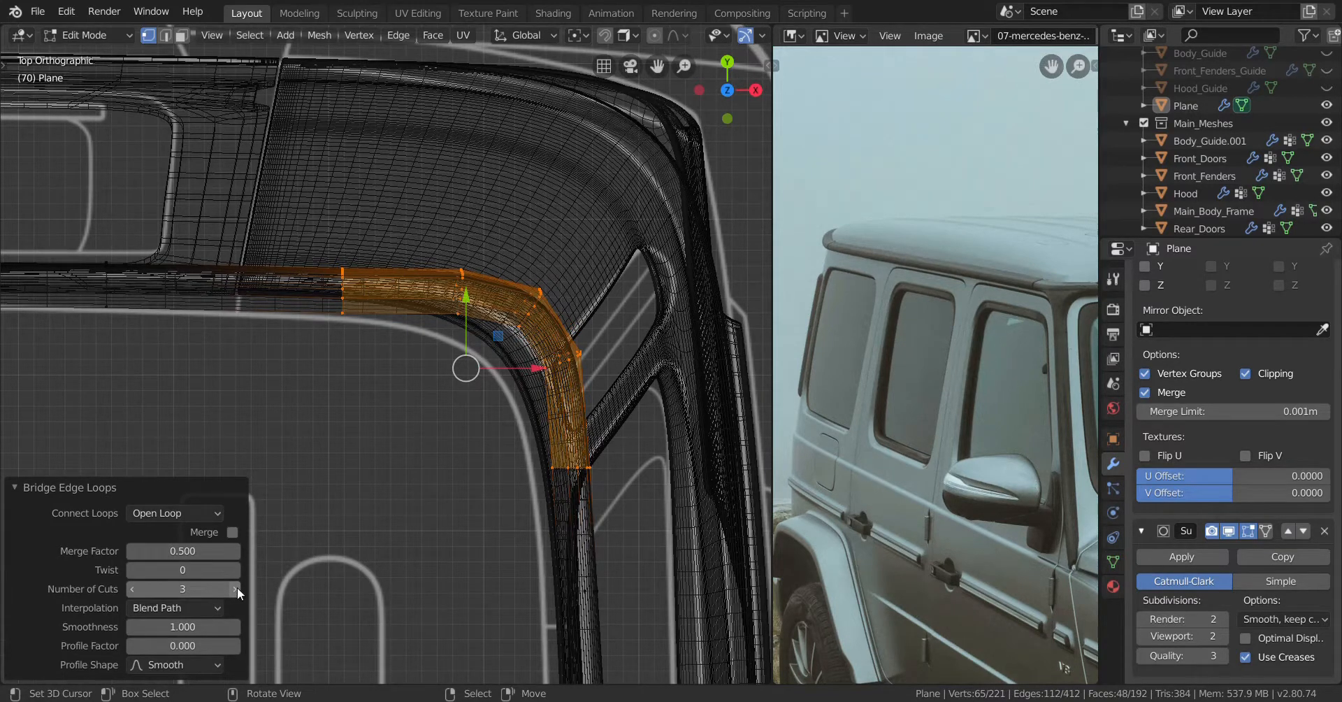
pyautogui.moveTo(209, 627); pyautogui.dragTo(179, 627)
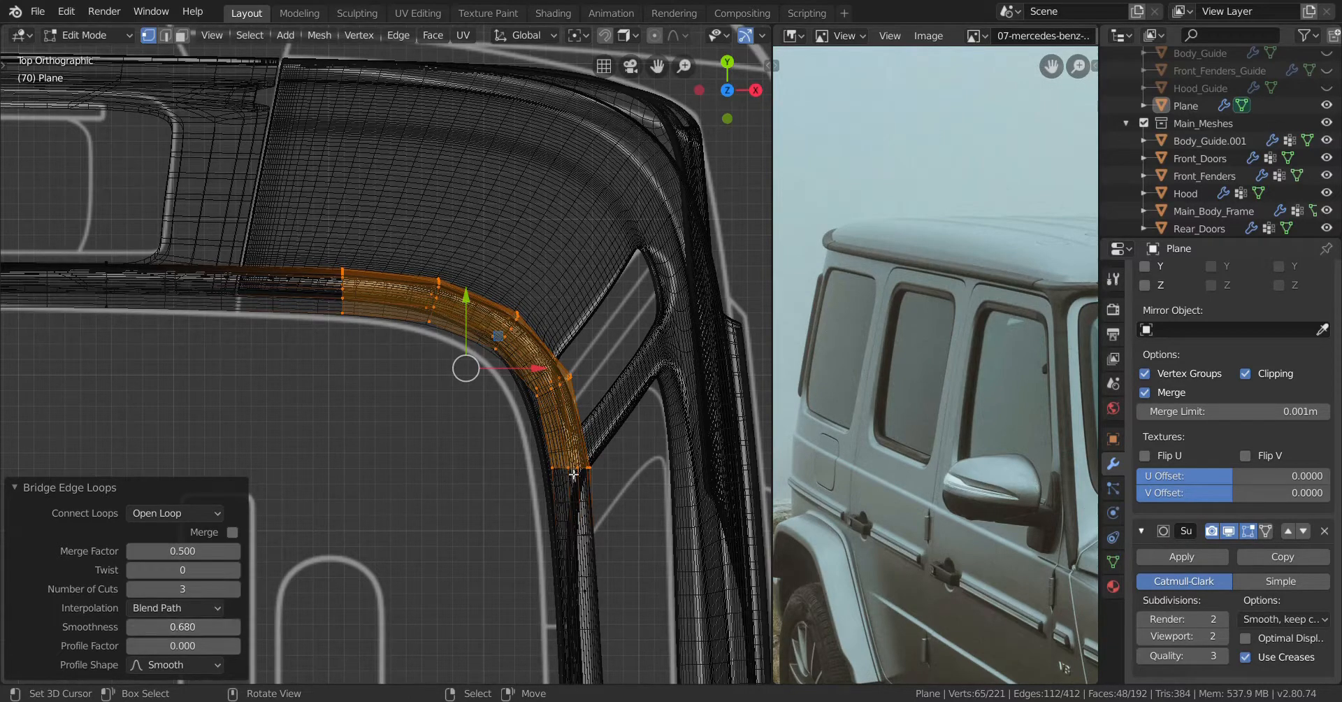
# Check the corner bridge against the gutter outline in right view, try a lower merge factor, and set its smoothness to 0.390
pyautogui.moveTo(403, 331); pyautogui.dragTo(471, 425, button='middle')
pyautogui.scroll(2, 425, 462)
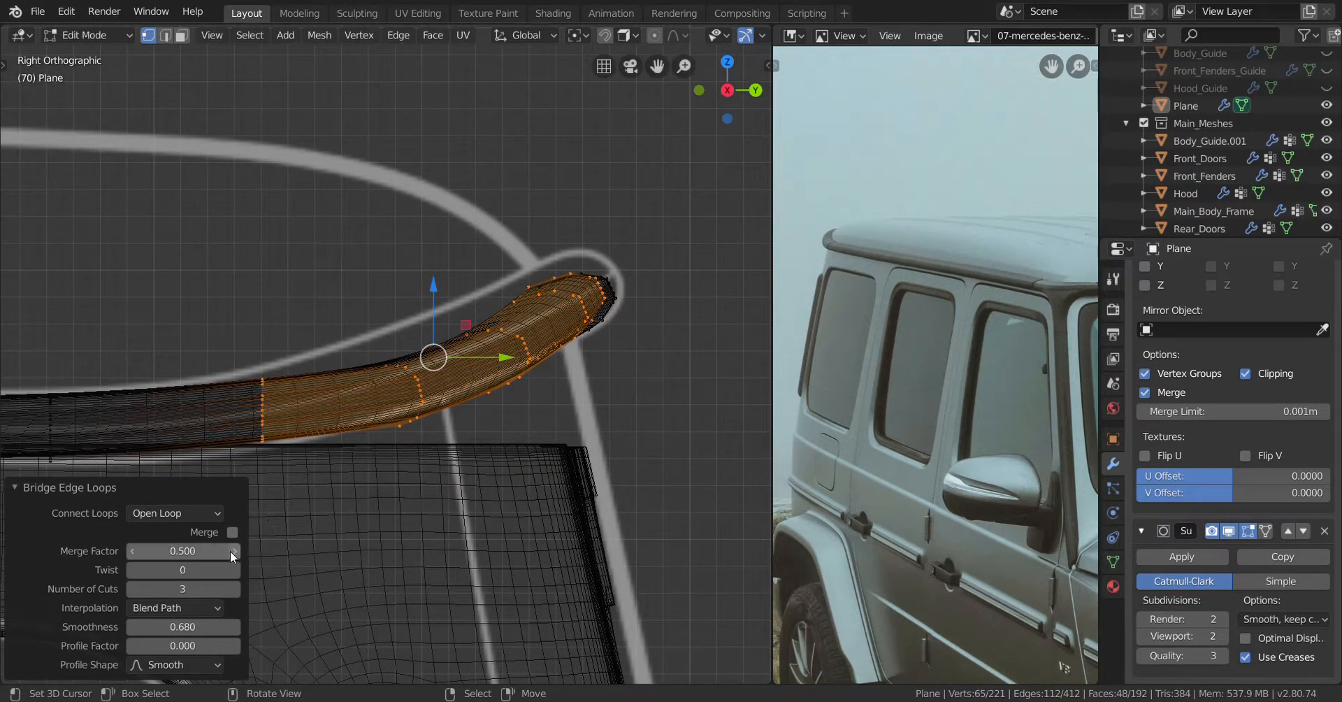
pyautogui.moveTo(183, 551); pyautogui.dragTo(152, 550)
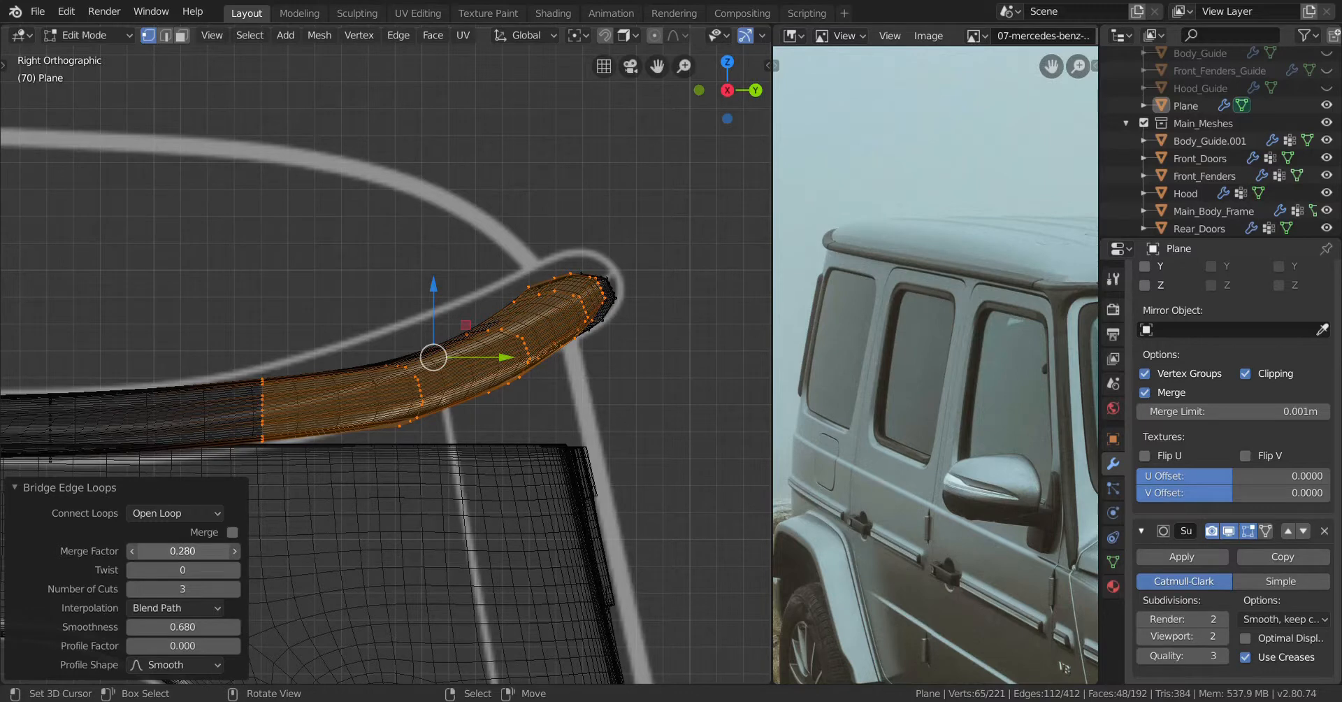
pyautogui.rightClick(208, 555)
pyautogui.moveTo(188, 627)
pyautogui.mouseDown()
pyautogui.moveTo(205, 627)
pyautogui.moveTo(165, 627)
pyautogui.mouseUp()
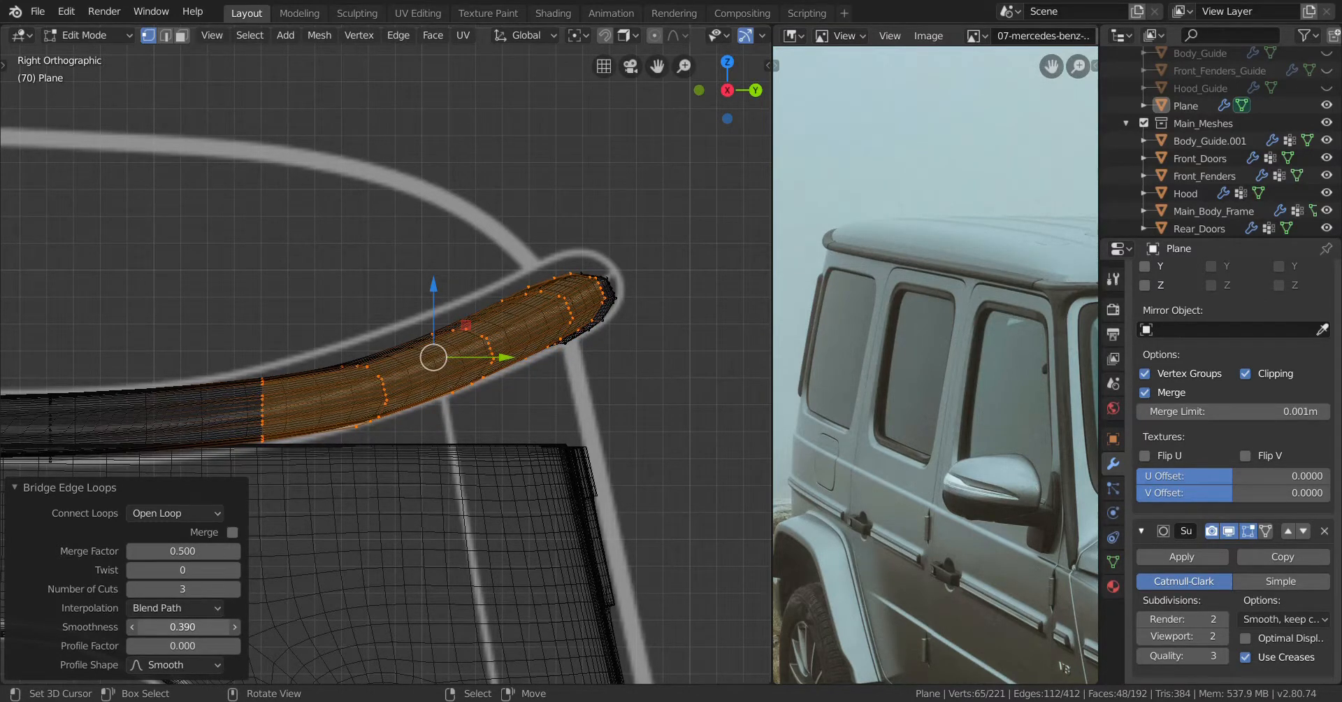
# Move the corner bridge's middle loop 0.0148 m along Y and slightly outward along X to follow the blueprint curve
pyautogui.press('KP_7')
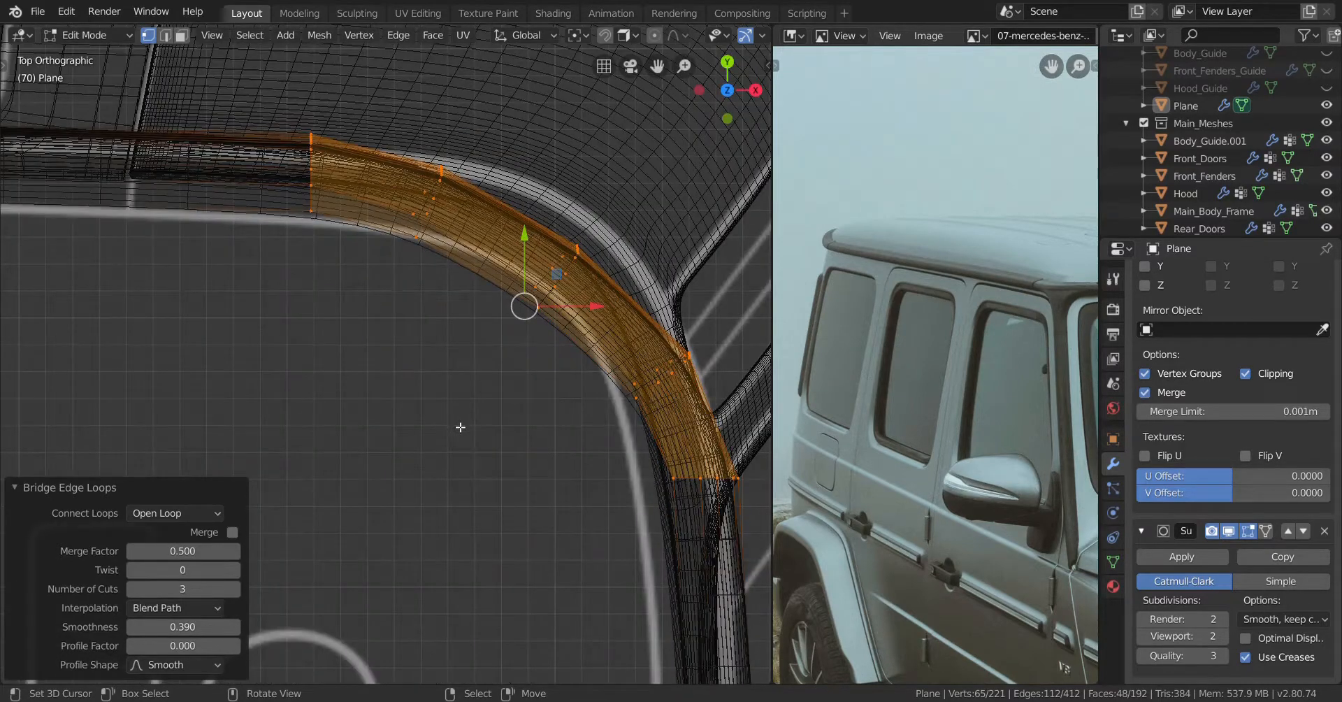
pyautogui.scroll(2, 496, 393)
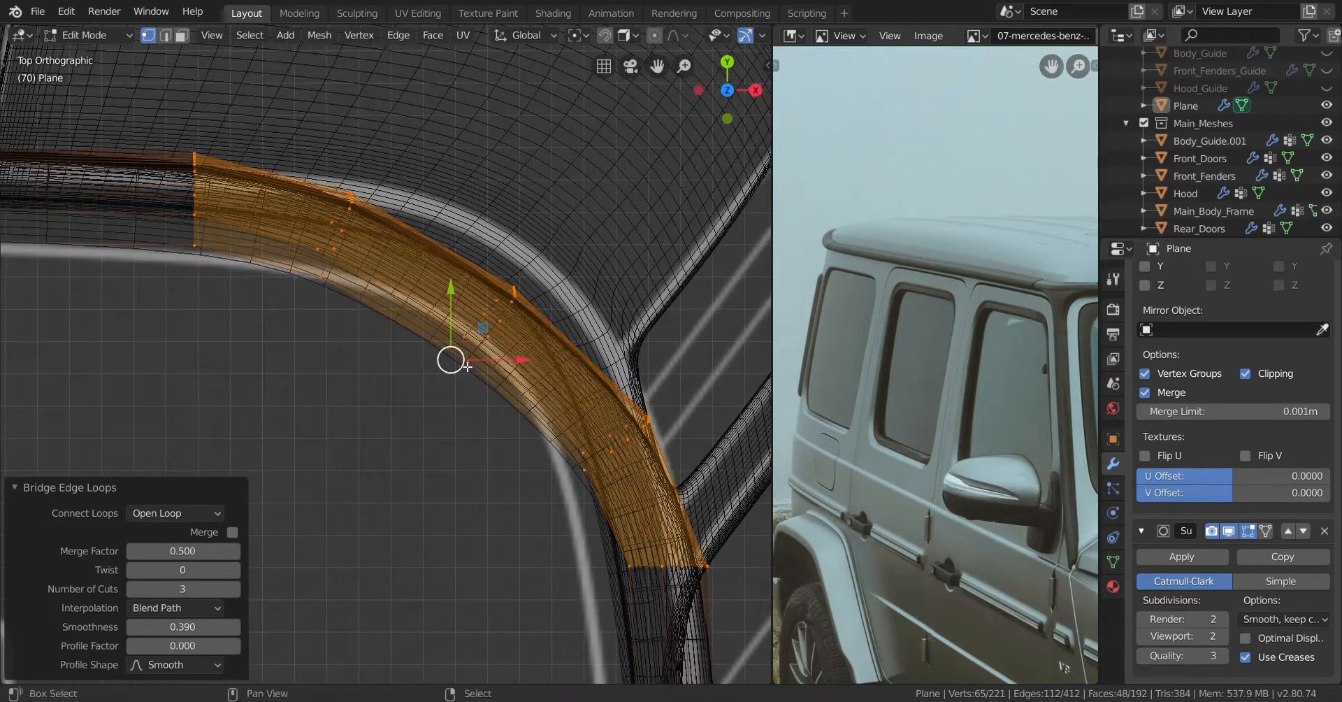
pyautogui.keyDown('alt'); pyautogui.click(520, 300); pyautogui.keyUp('alt')
pyautogui.press('g')
pyautogui.press('y')
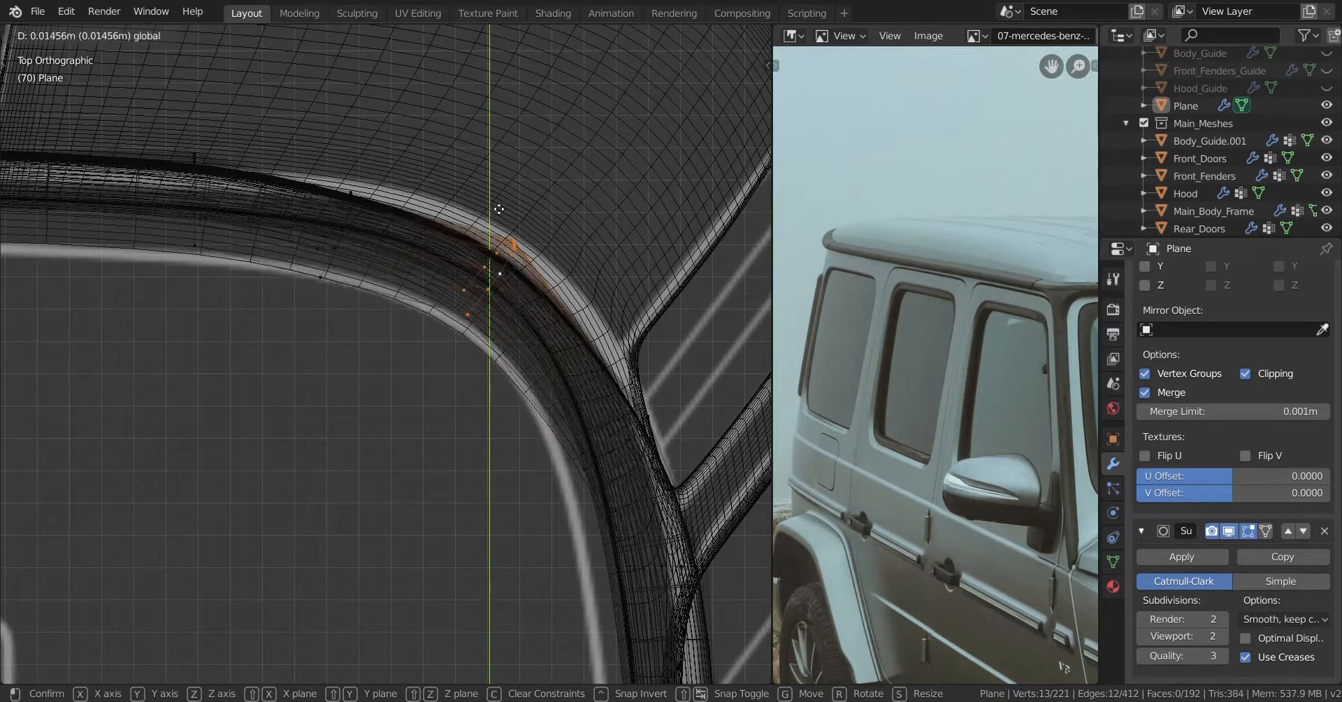
pyautogui.click(499, 208)
pyautogui.press('g')
pyautogui.press('x')
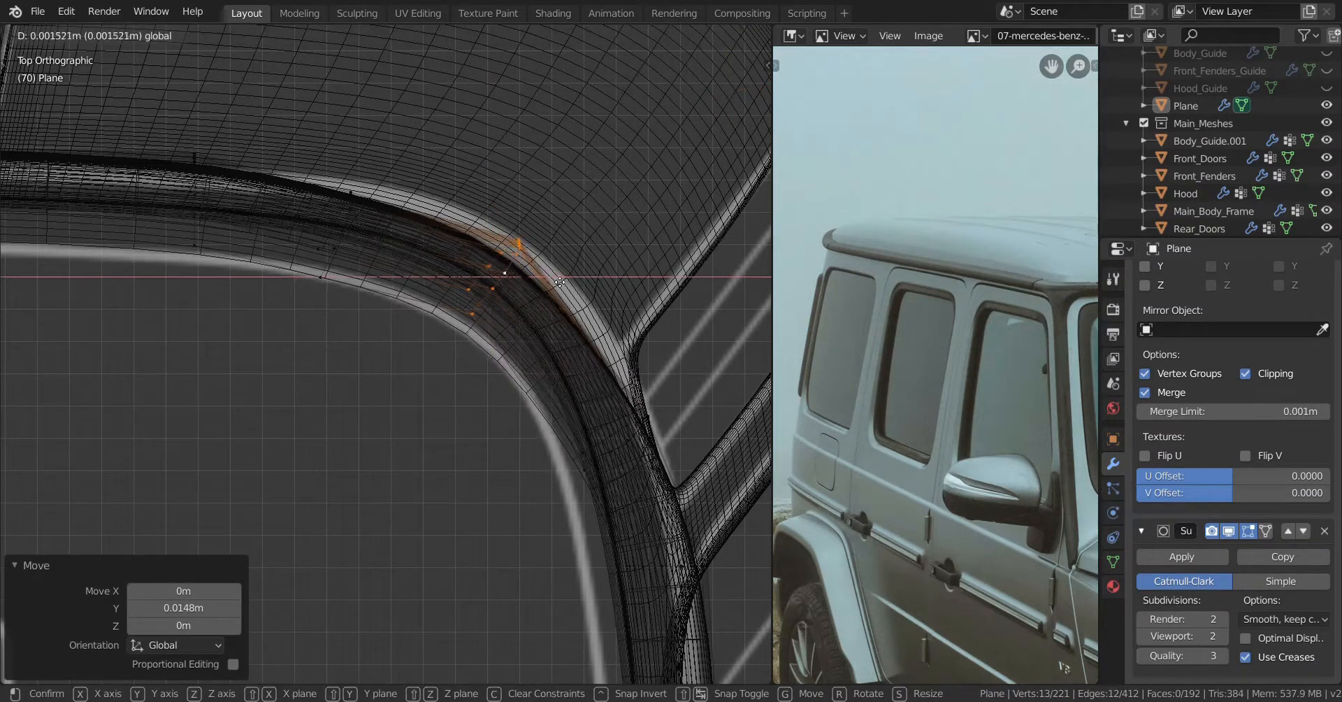
# Move the corner bridge loop nearest the rear strip 0.00315 m along Y toward the blueprint curve
pyautogui.click(335, 230)
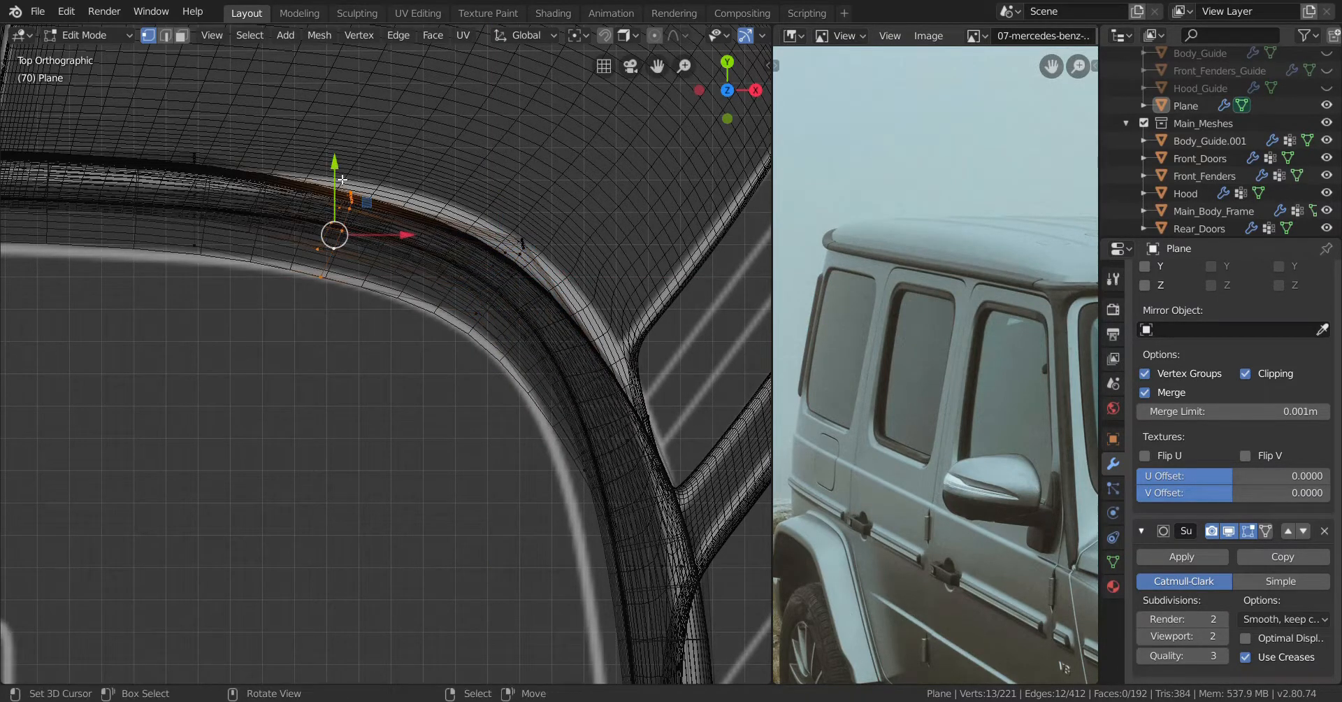
pyautogui.press('g')
pyautogui.press('y')
pyautogui.click(344, 142)
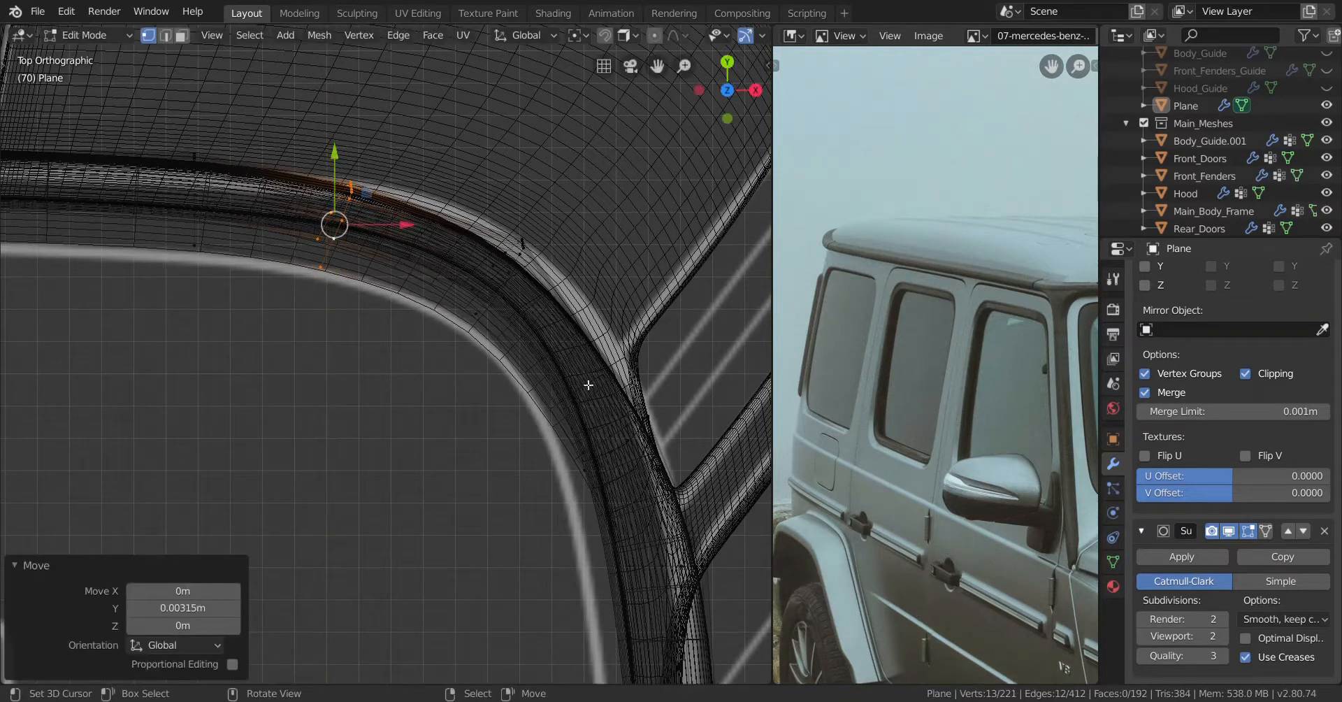
# Move the corner bridge loop nearest the side strip 0.00609 m along Y toward the blueprint curve
pyautogui.keyDown('alt'); pyautogui.click(613, 447); pyautogui.keyUp('alt')
pyautogui.press('g')
pyautogui.press('y')
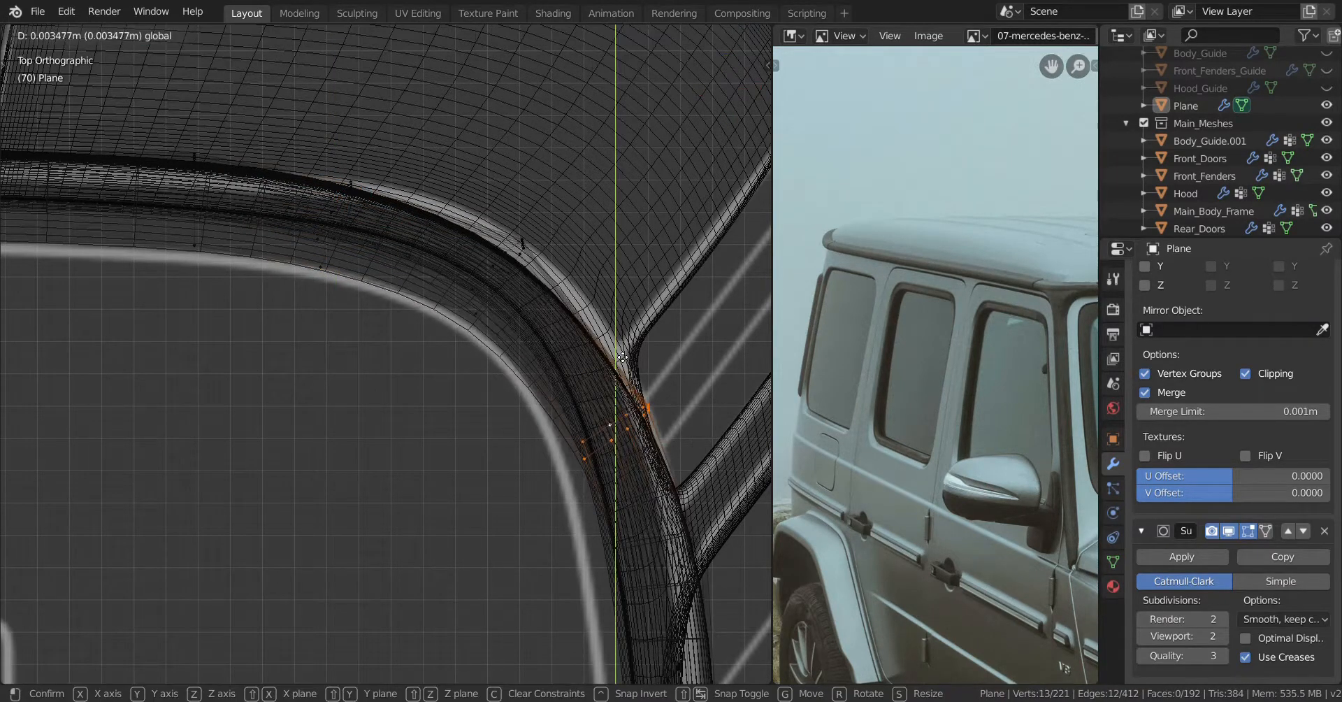
pyautogui.click(588, 411)
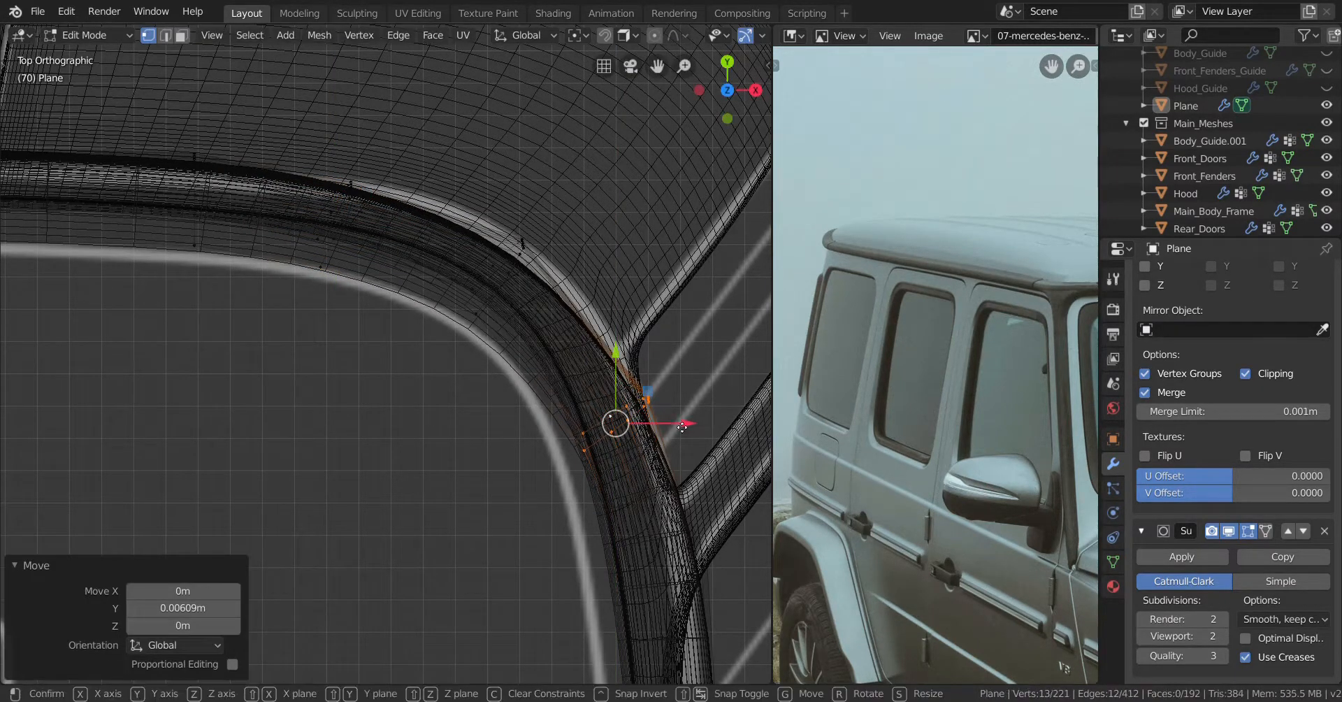
# Examine the gutter's rear corner against the side blueprint in right view, then inspect its shaded shape from the rear
pyautogui.press('Tab')
pyautogui.scroll(-4, 586, 411)
pyautogui.moveTo(531, 408); pyautogui.dragTo(445, 381, button='middle')
pyautogui.press('KP_3')
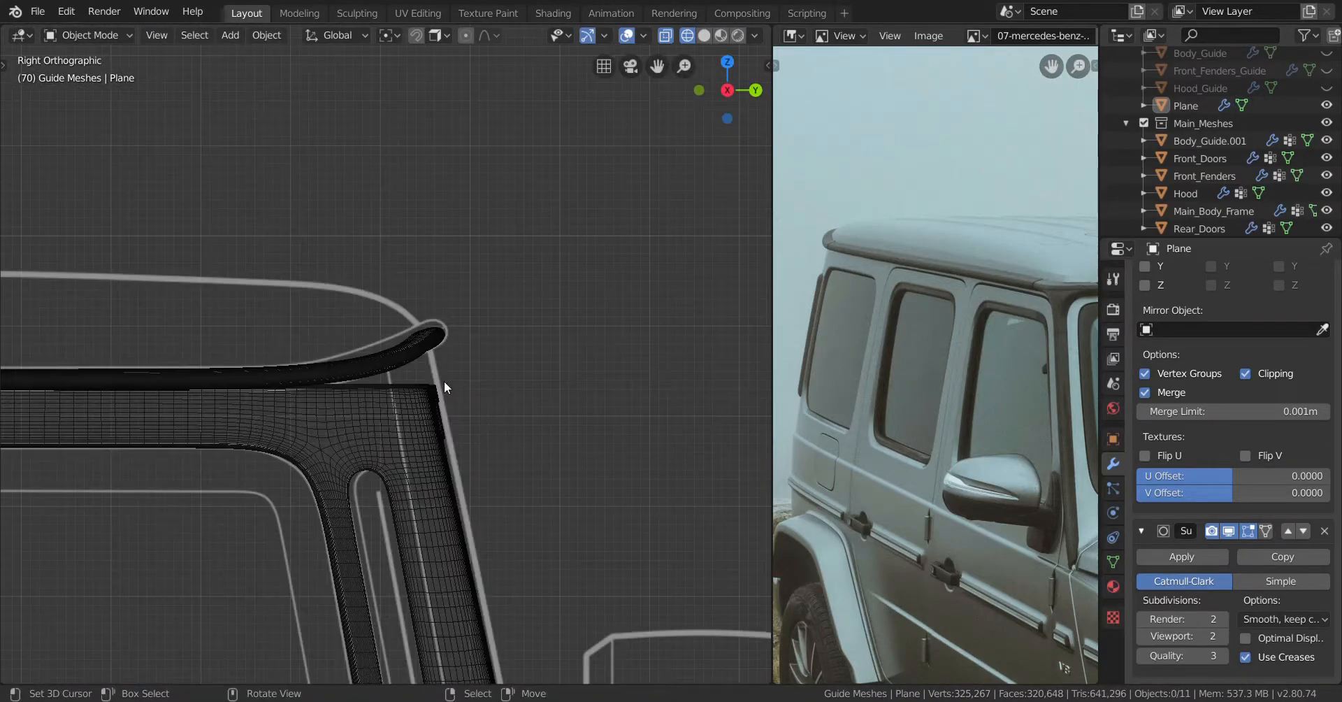
pyautogui.scroll(6, 445, 382)
pyautogui.press('Tab')
pyautogui.scroll(1, 435, 378)
pyautogui.moveTo(317, 339); pyautogui.dragTo(317, 328)
pyautogui.keyDown('alt'); pyautogui.click(482, 331); pyautogui.keyUp('alt')
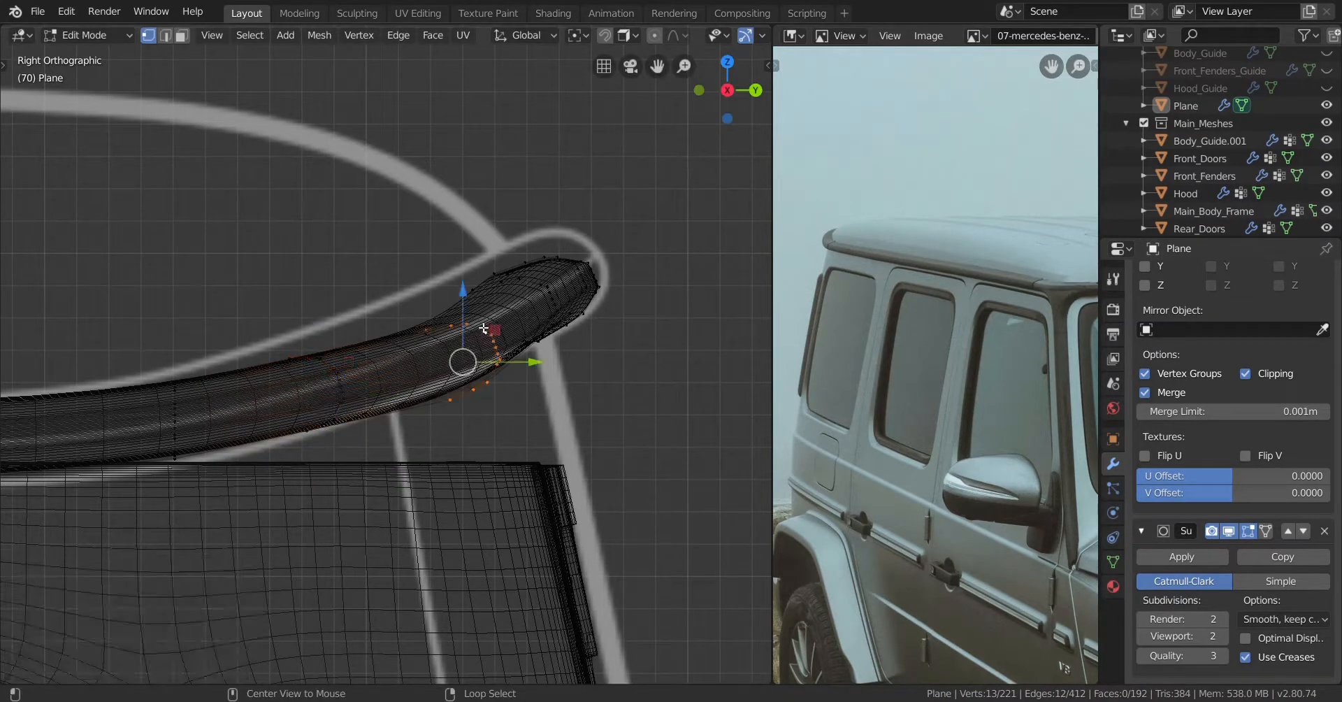
pyautogui.moveTo(471, 308); pyautogui.dragTo(521, 229)
pyautogui.keyDown('alt'); pyautogui.click(535, 288); pyautogui.keyUp('alt')
pyautogui.press('a')
pyautogui.press('a')
pyautogui.scroll(-4, 438, 390)
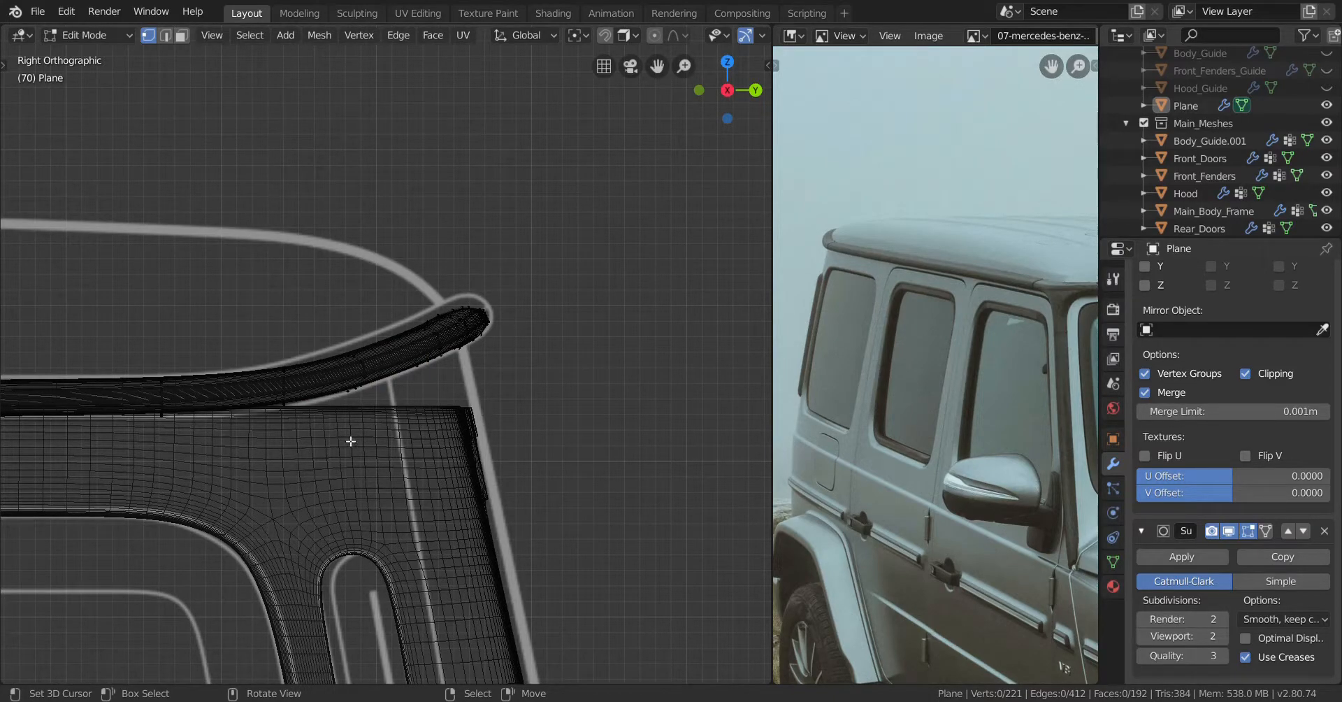
pyautogui.scroll(-3, 421, 456)
pyautogui.press('Tab')
pyautogui.moveTo(420, 456); pyautogui.dragTo(551, 481, button='middle')
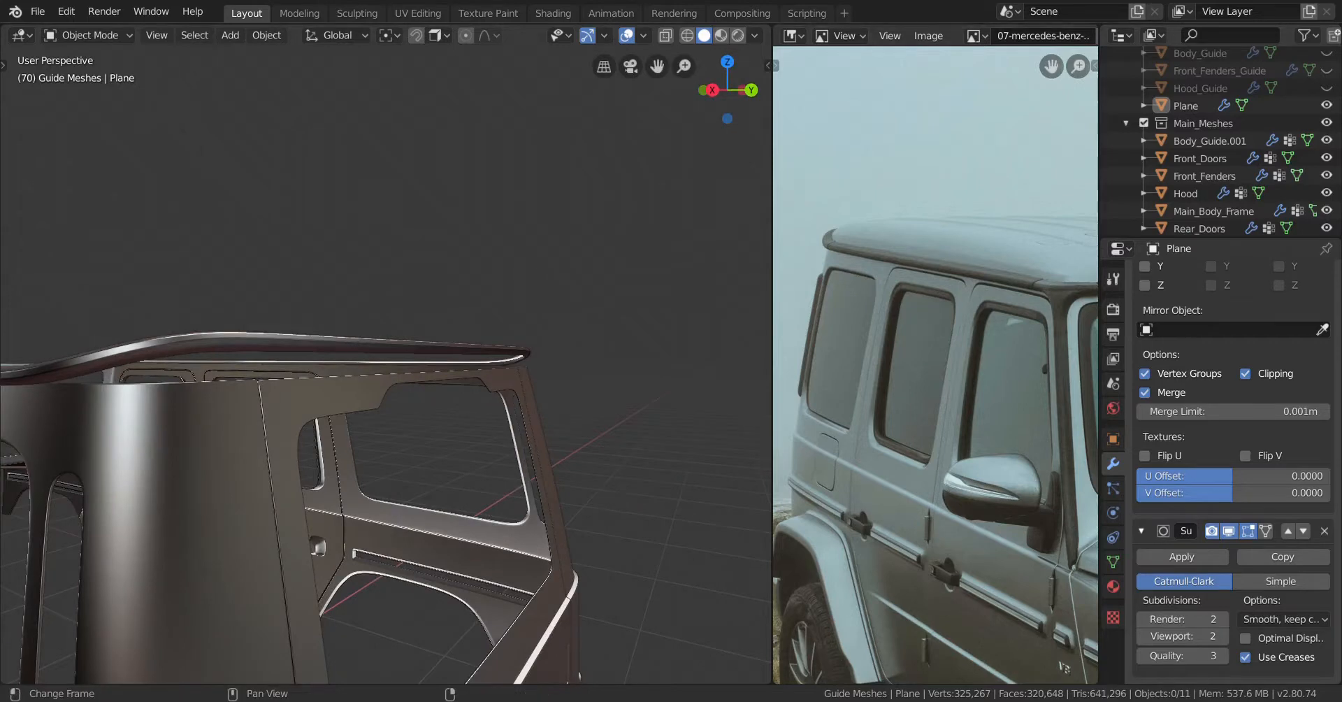
pyautogui.scroll(-4, 944, 38)
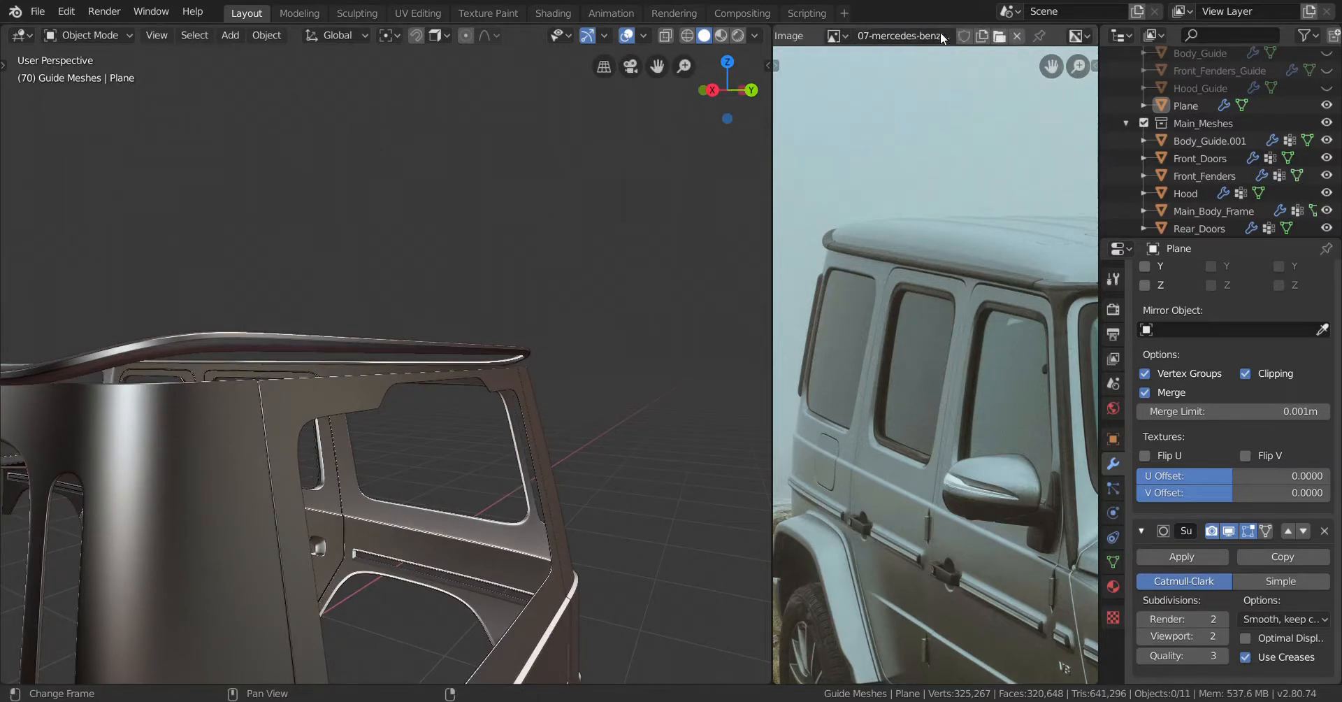
# Load the rear-view reference photo beginning 04-mercedes-benz from the G Wagon folder and bring the car into frame
pyautogui.click(1000, 37)
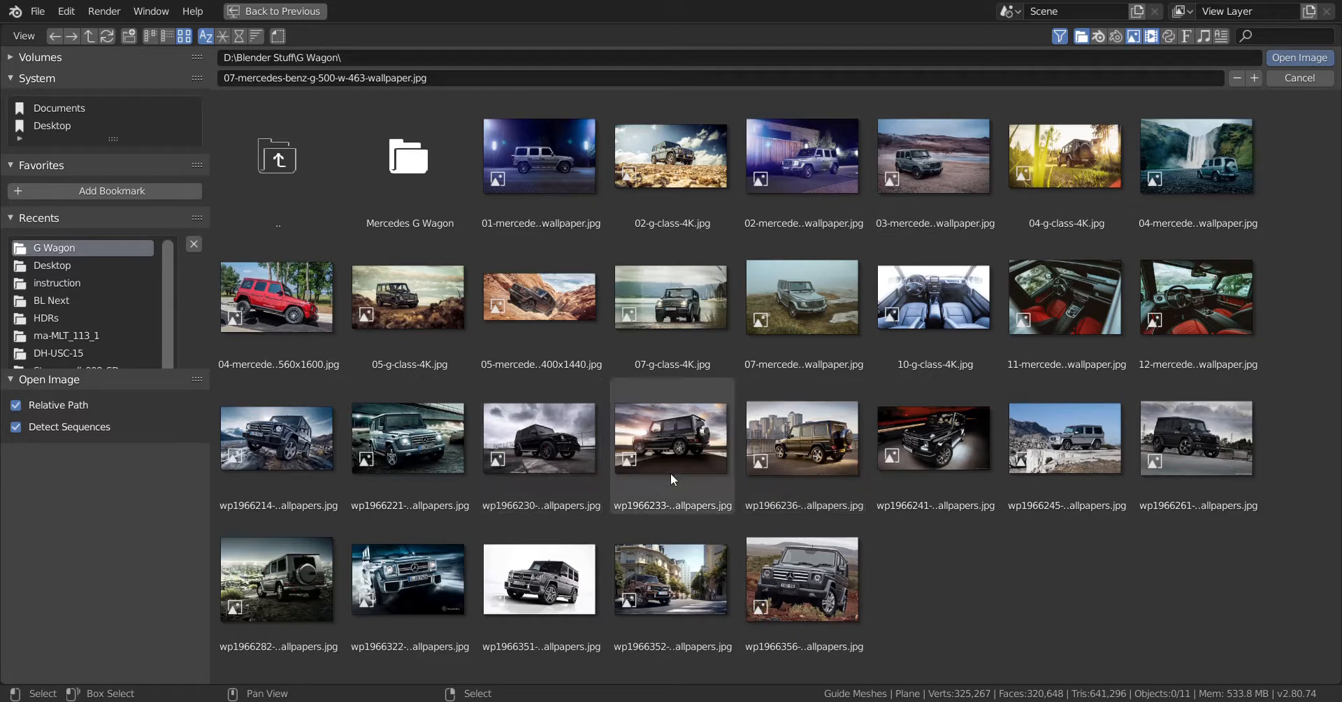
pyautogui.doubleClick(1180, 206)
pyautogui.scroll(-3, 997, 348)
pyautogui.moveTo(996, 356); pyautogui.dragTo(823, 352, button='middle')
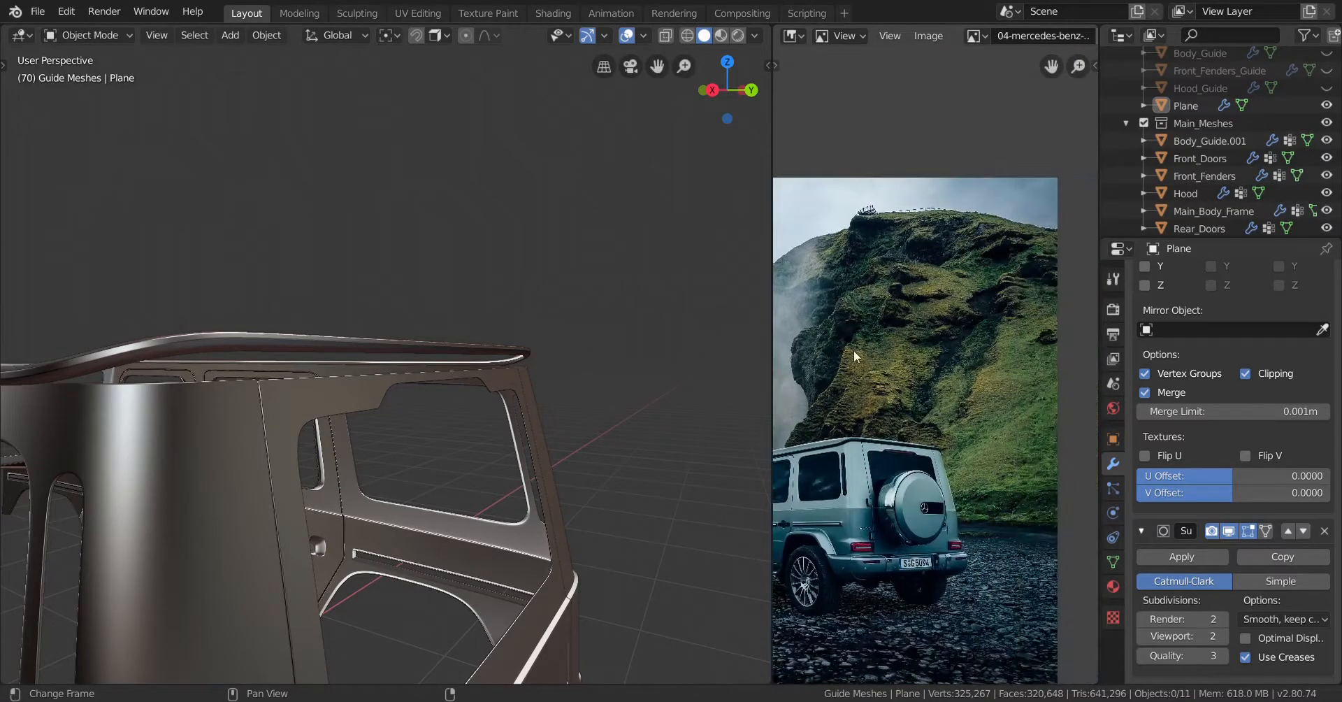
# Examine in the reference photo how the rear roof gutter meets the body above the rear door
pyautogui.scroll(4, 933, 434)
pyautogui.moveTo(938, 496); pyautogui.dragTo(1005, 372, button='middle')
pyautogui.scroll(3, 968, 412)
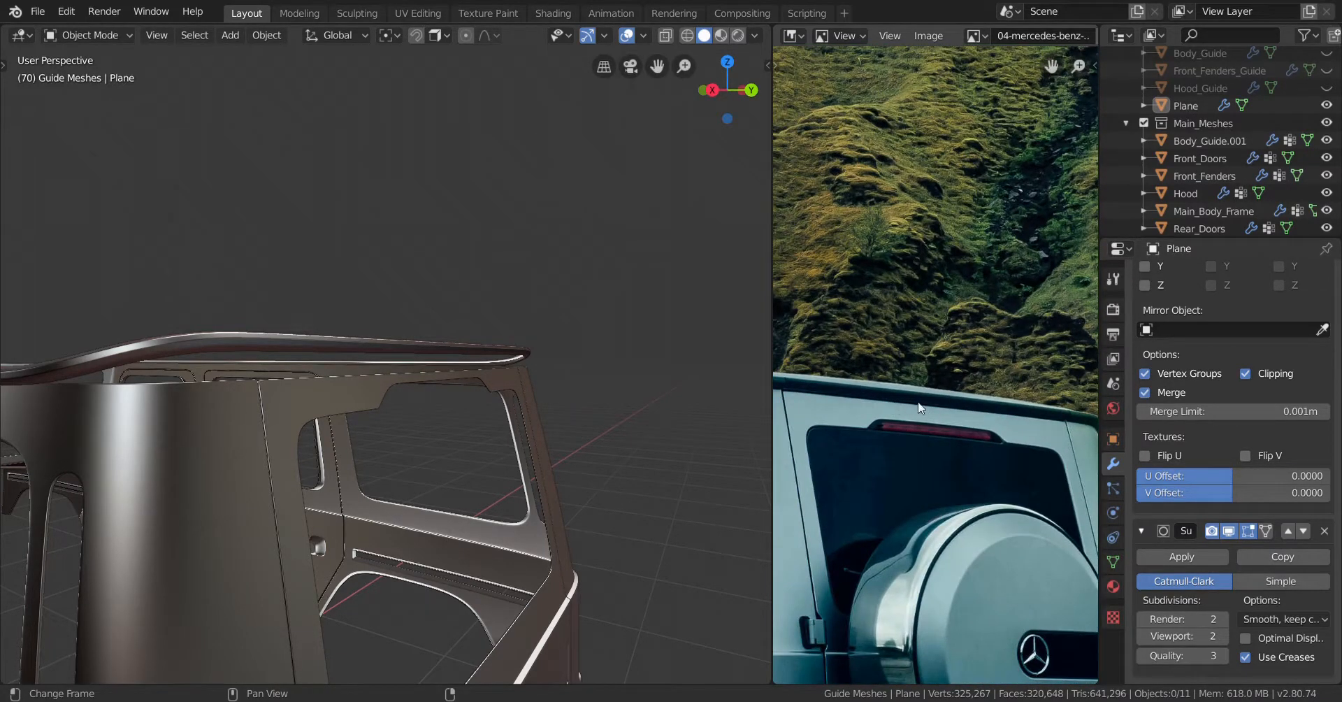
pyautogui.scroll(-2, 923, 423)
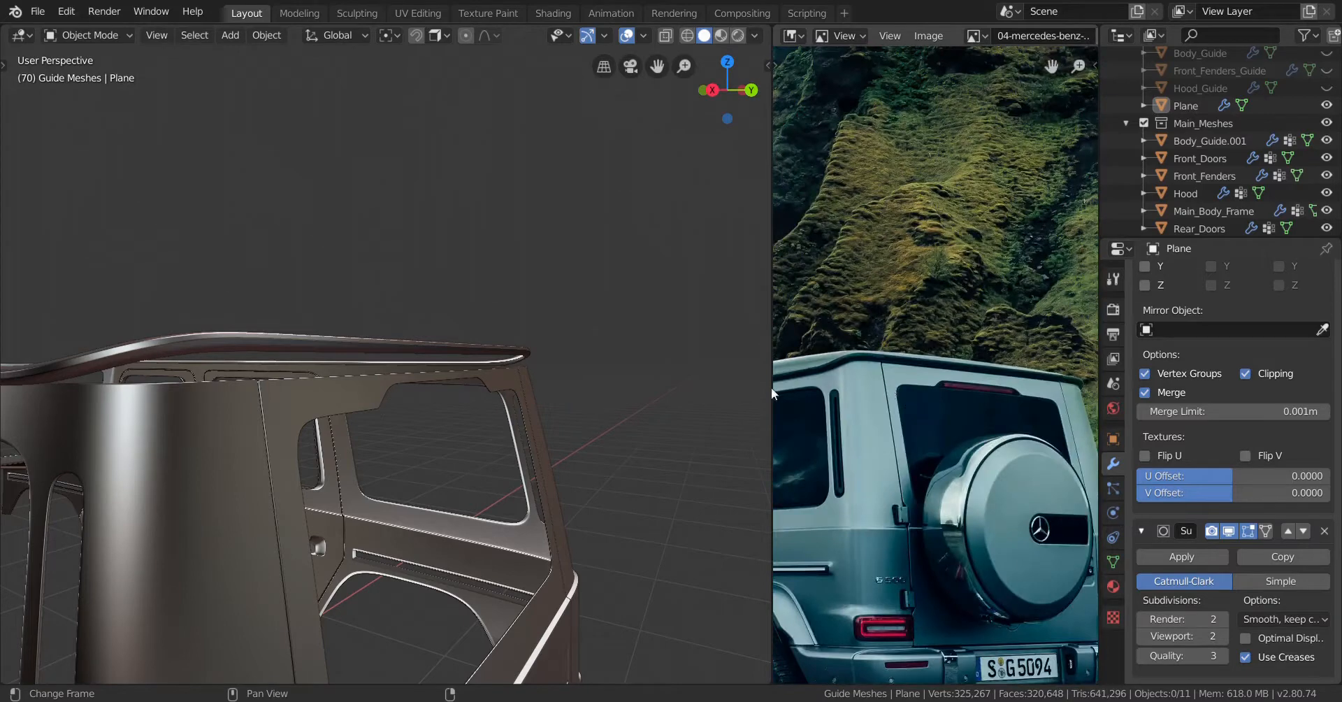
pyautogui.scroll(3, 972, 391)
pyautogui.moveTo(961, 417); pyautogui.dragTo(917, 397, button='middle')
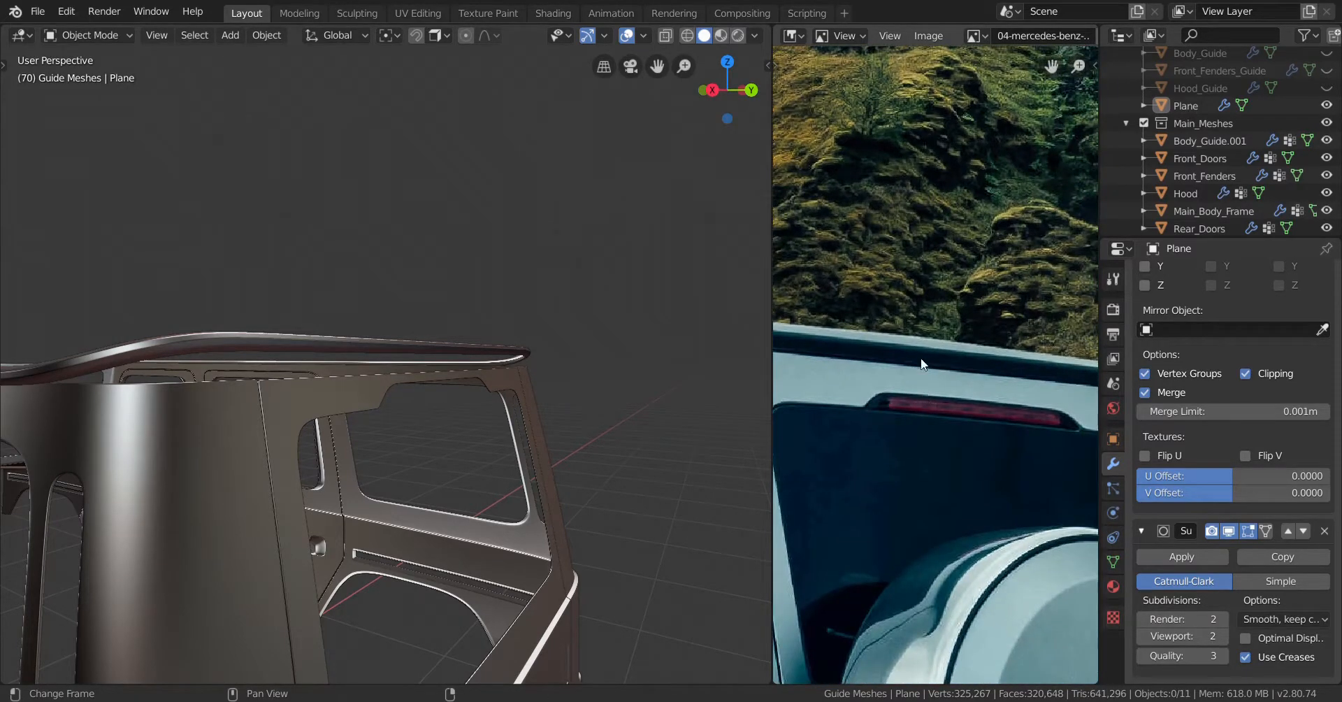
pyautogui.scroll(1, 464, 399)
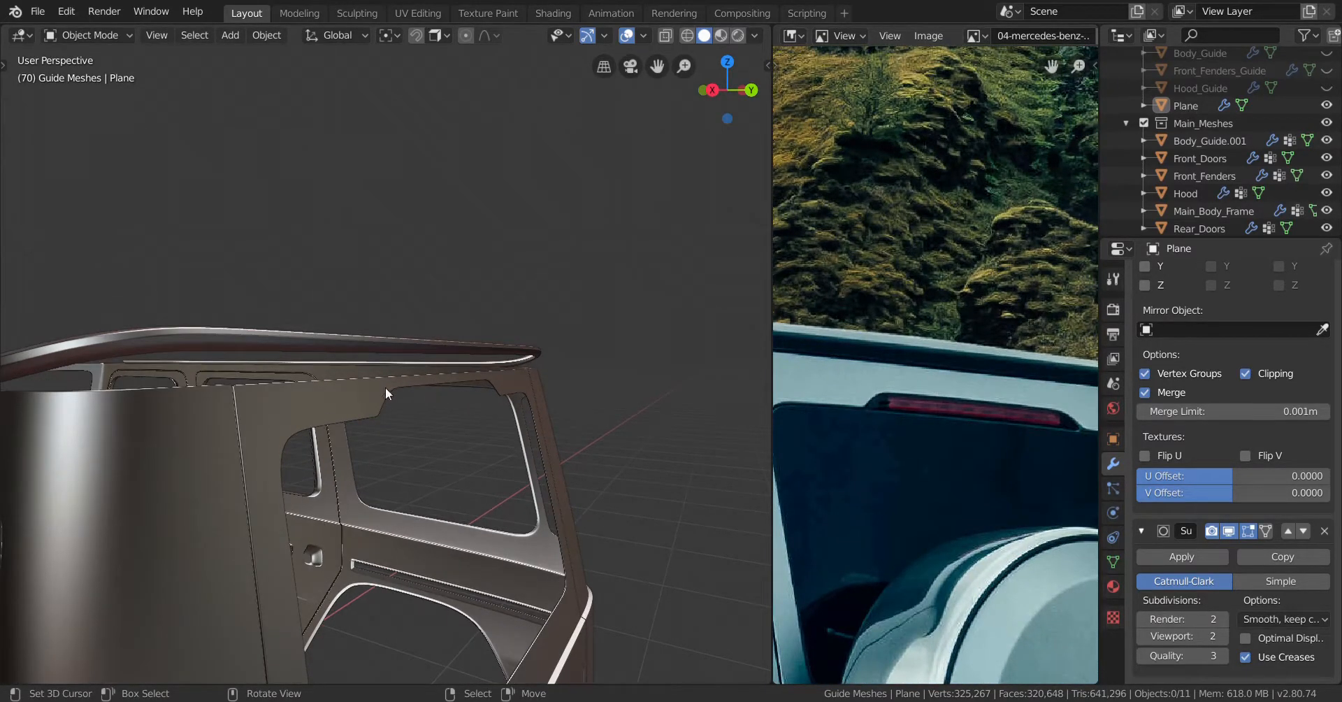
# Open Main_Body_Frame for mesh editing at its upper rear corner in right orthographic view
pyautogui.moveTo(385, 393); pyautogui.dragTo(464, 414, button='middle')
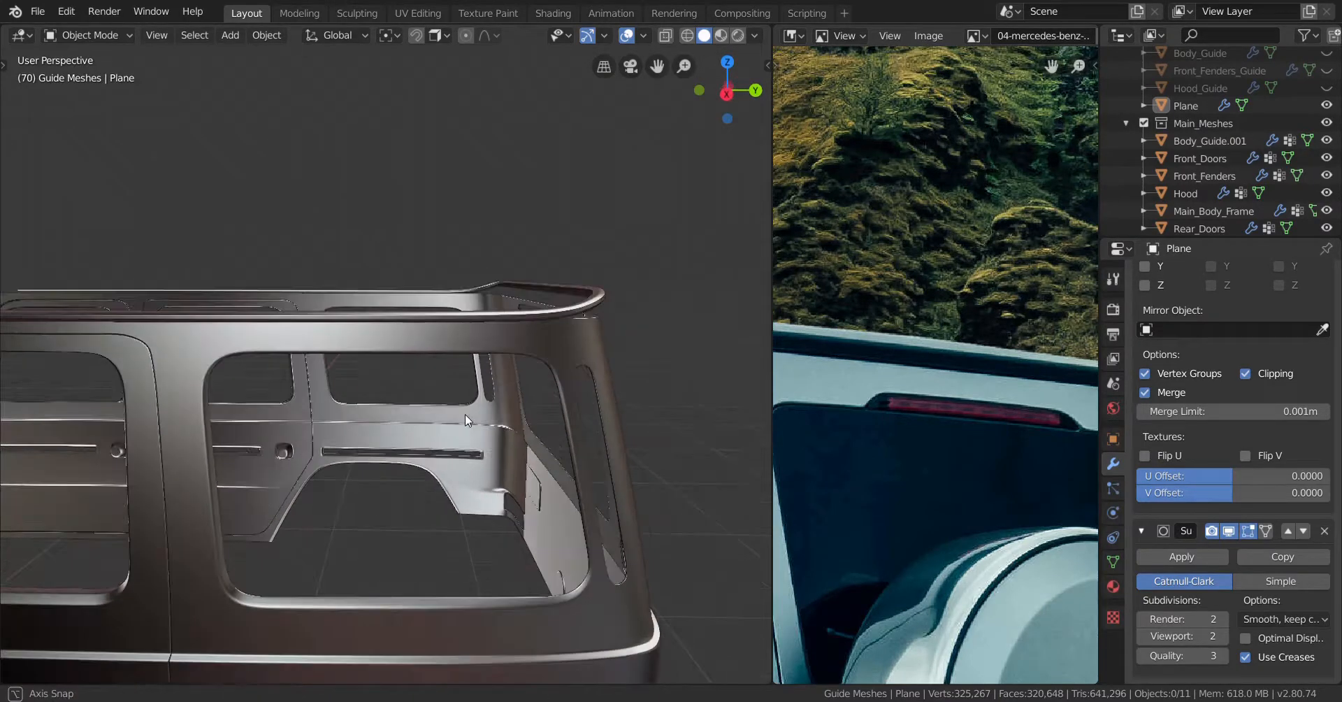
pyautogui.press('KP_3')
pyautogui.press('KP_5')
pyautogui.press('KP_5')
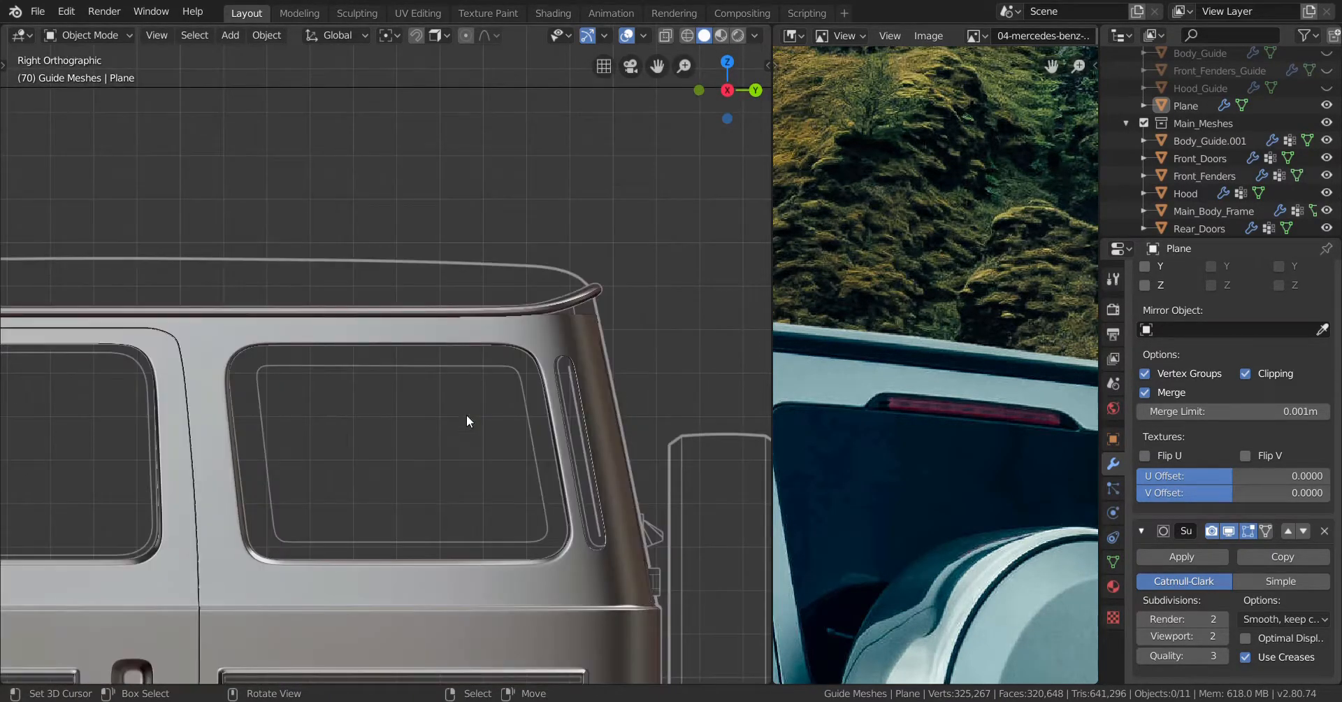
pyautogui.scroll(2, 467, 419)
pyautogui.click(638, 321)
pyautogui.scroll(2, 390, 358)
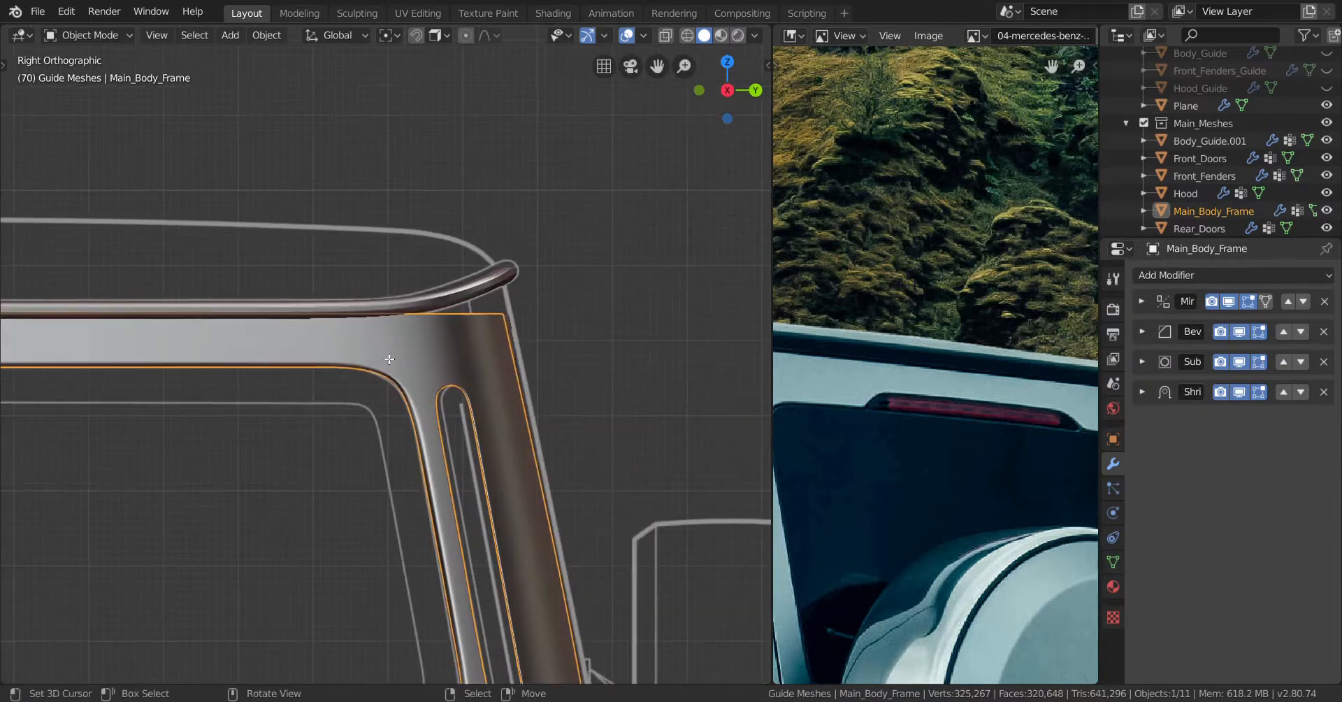
pyautogui.press('Tab')
pyautogui.scroll(2, 433, 366)
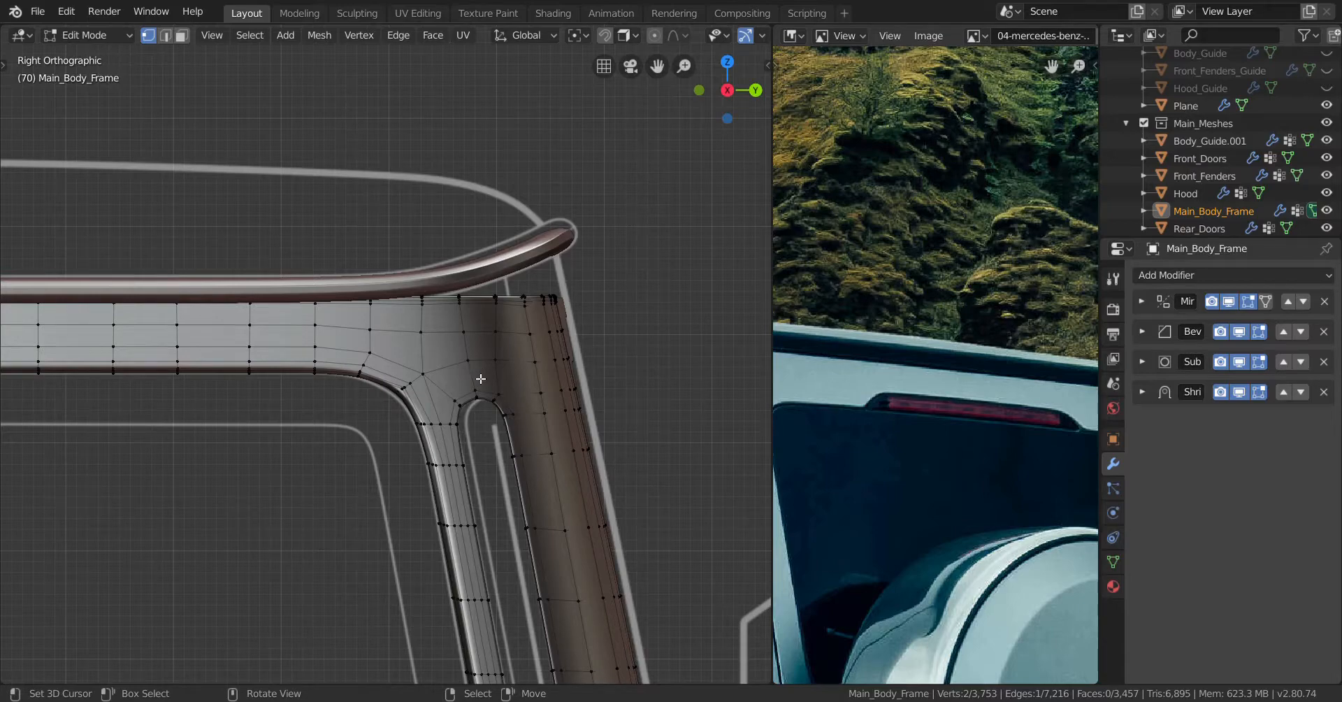
# Select the body frame's top edge vertices around the rear corner in wireframe and raise them about 0.0064 m, following the pillar's slant
pyautogui.press('z')
pyautogui.scroll(2, 363, 367)
pyautogui.keyDown('shift'); pyautogui.moveTo(472, 313); pyautogui.dragTo(380, 340, button='middle'); pyautogui.keyUp('shift')
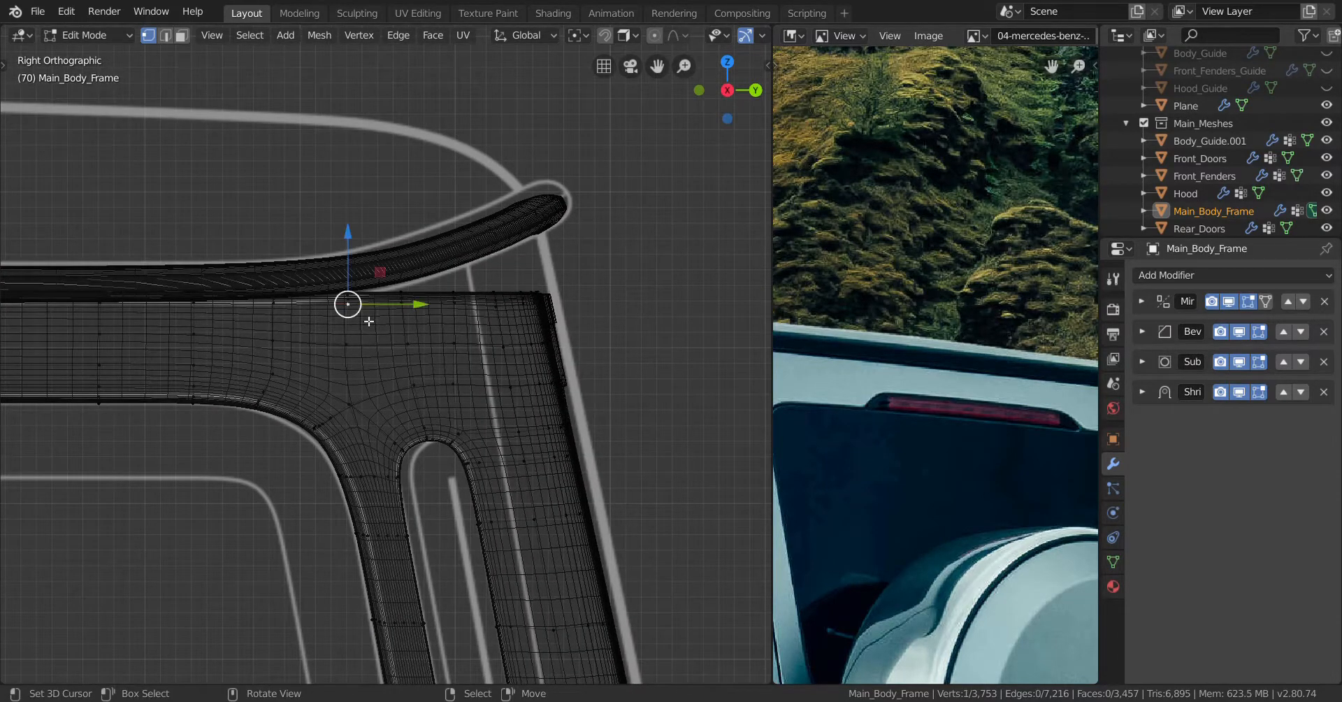
pyautogui.moveTo(314, 240); pyautogui.dragTo(673, 330)
pyautogui.scroll(2, 547, 336)
pyautogui.keyDown('shift'); pyautogui.moveTo(547, 336); pyautogui.dragTo(490, 369, button='middle'); pyautogui.keyUp('shift')
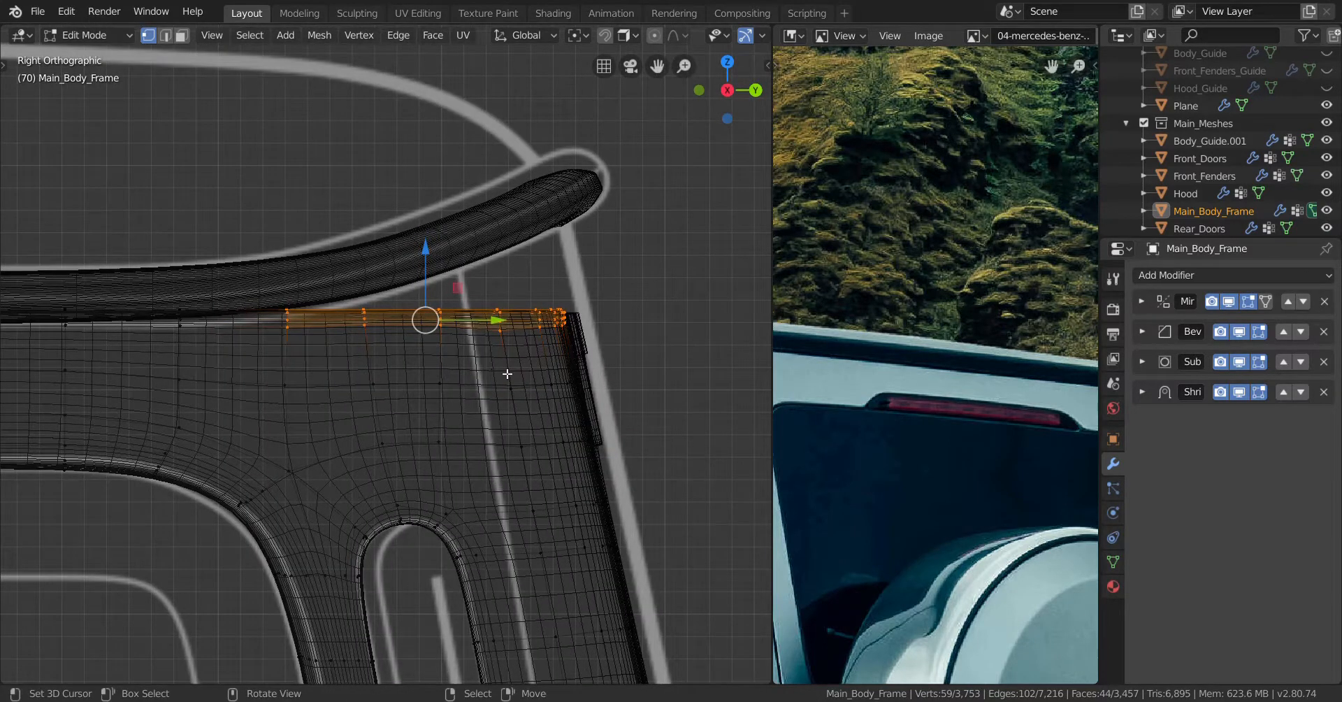
pyautogui.press('g')
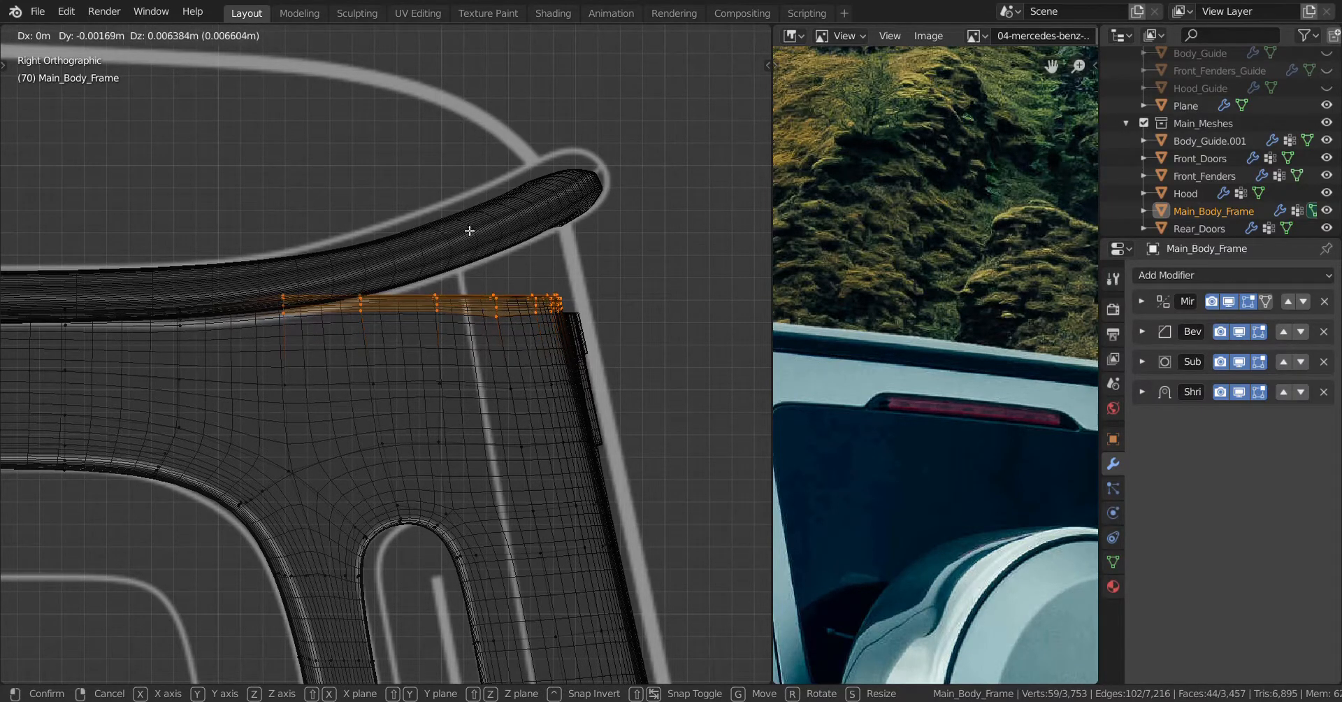
pyautogui.click(469, 231)
# Deselect the frontmost column of the raised top edge and move the remaining vertices up about 0.0069 m, slightly forward along Y
pyautogui.keyDown('shift'); pyautogui.moveTo(470, 231); pyautogui.dragTo(476, 262, button='middle'); pyautogui.keyUp('shift')
pyautogui.moveTo(349, 264); pyautogui.dragTo(248, 416)
pyautogui.hotkey('ctrl', 'z')
pyautogui.keyDown('ctrl'); pyautogui.moveTo(306, 269); pyautogui.dragTo(209, 405); pyautogui.keyUp('ctrl')
pyautogui.scroll(3, 391, 365)
pyautogui.keyDown('shift'); pyautogui.moveTo(392, 364); pyautogui.dragTo(259, 425, button='middle'); pyautogui.keyUp('shift')
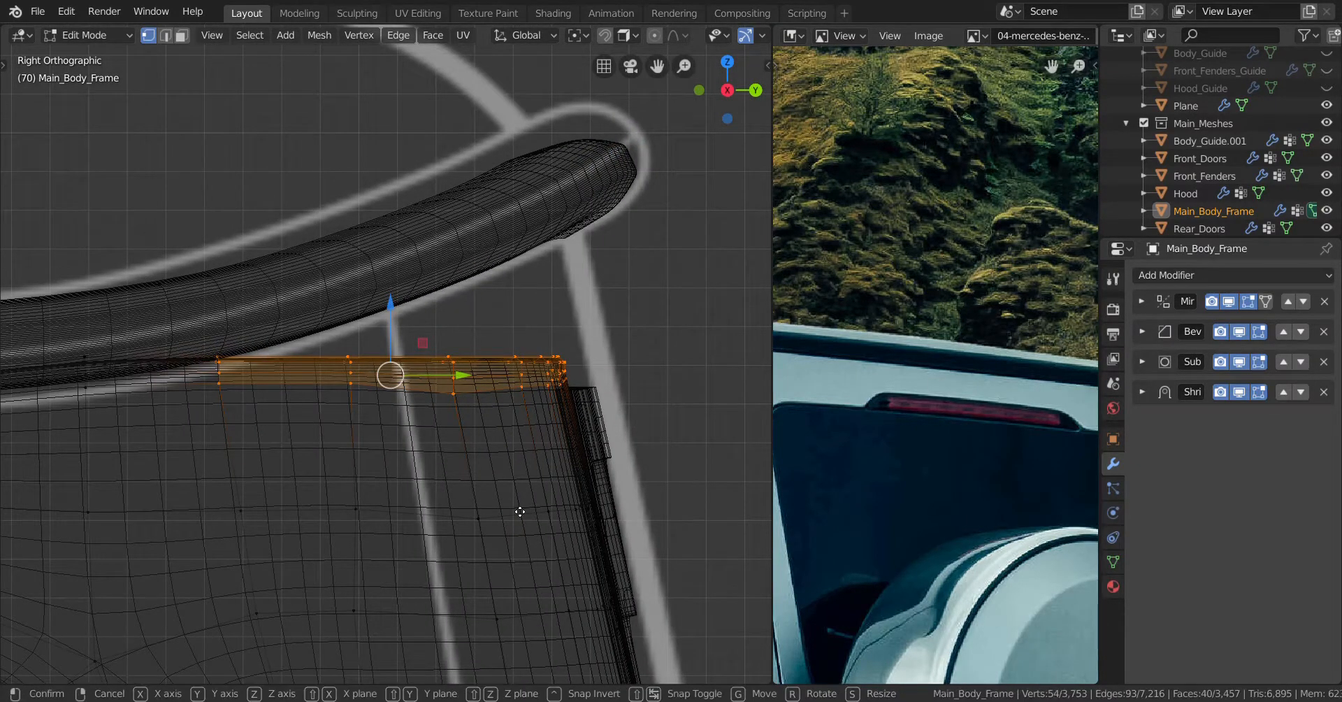
pyautogui.press('g')
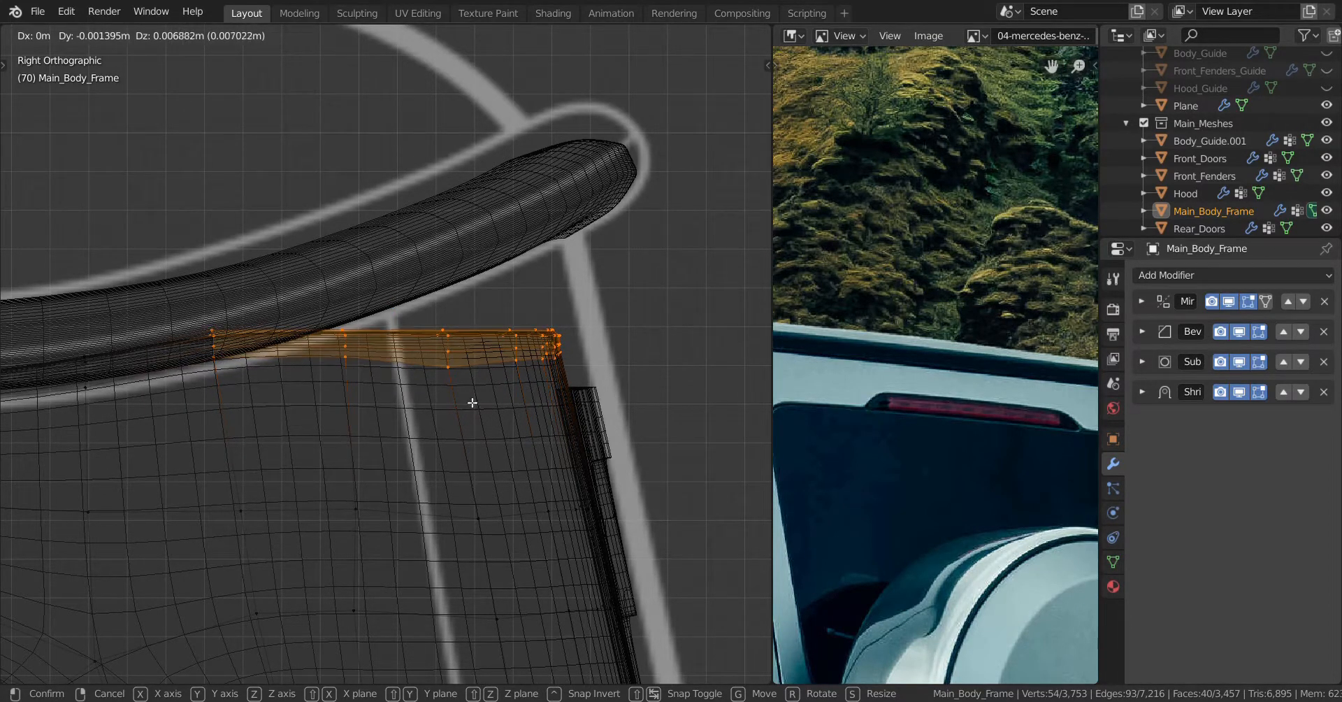
pyautogui.click(473, 402)
# Deselect the next column of the top edge and move the rest -0.00254 m in Y and 0.00924 m in Z toward the gutter
pyautogui.moveTo(264, 259); pyautogui.dragTo(135, 433)
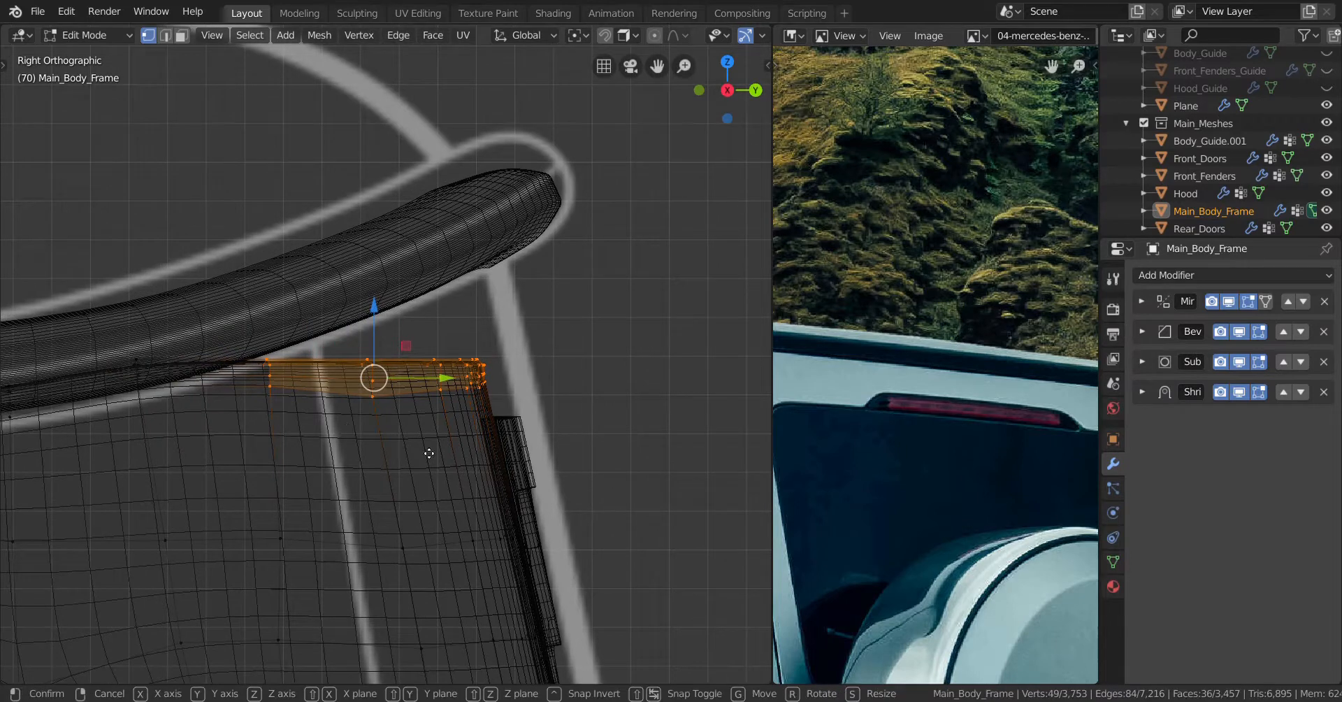
pyautogui.press('g')
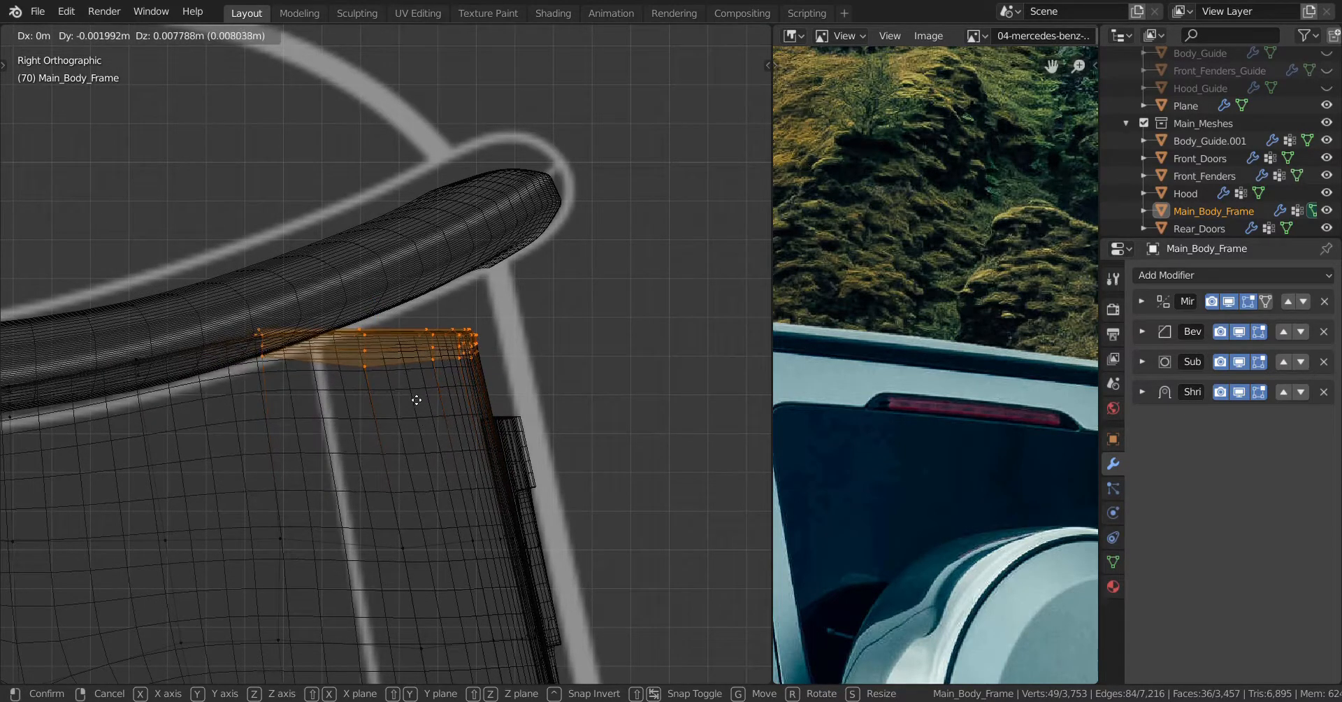
pyautogui.click(400, 361)
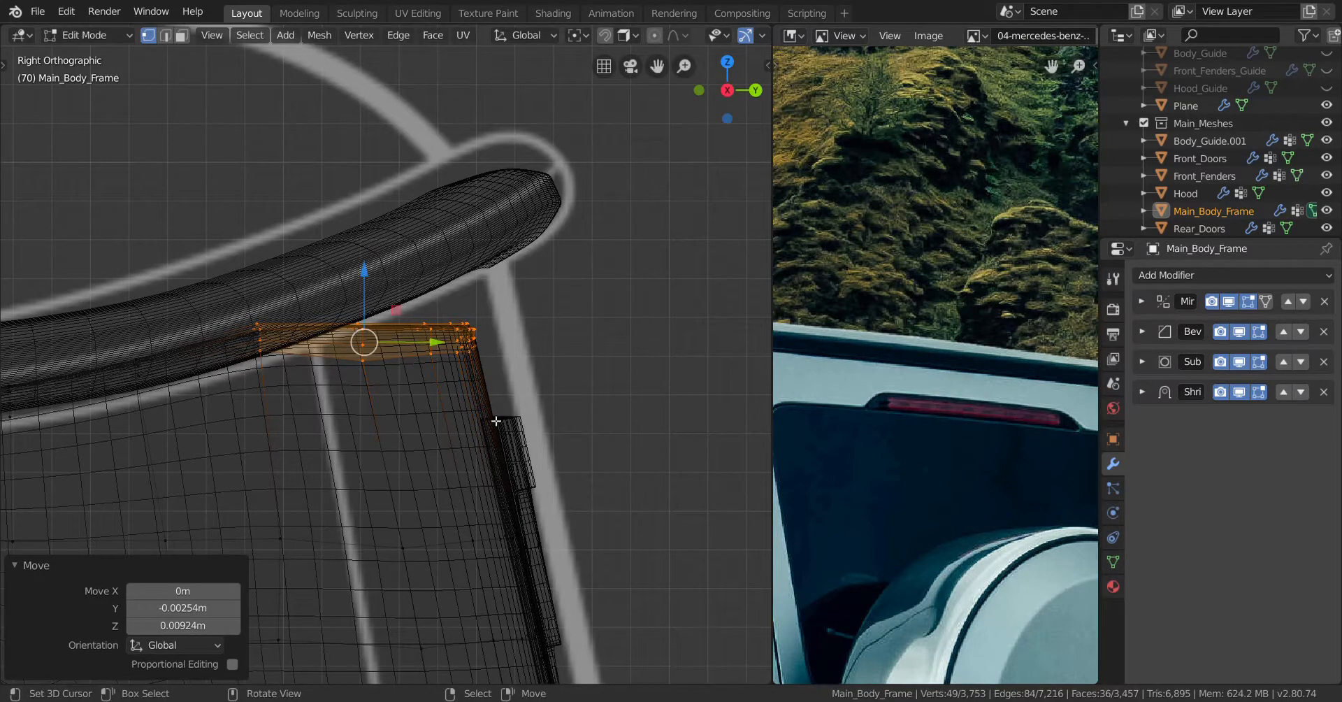
pyautogui.press('z')
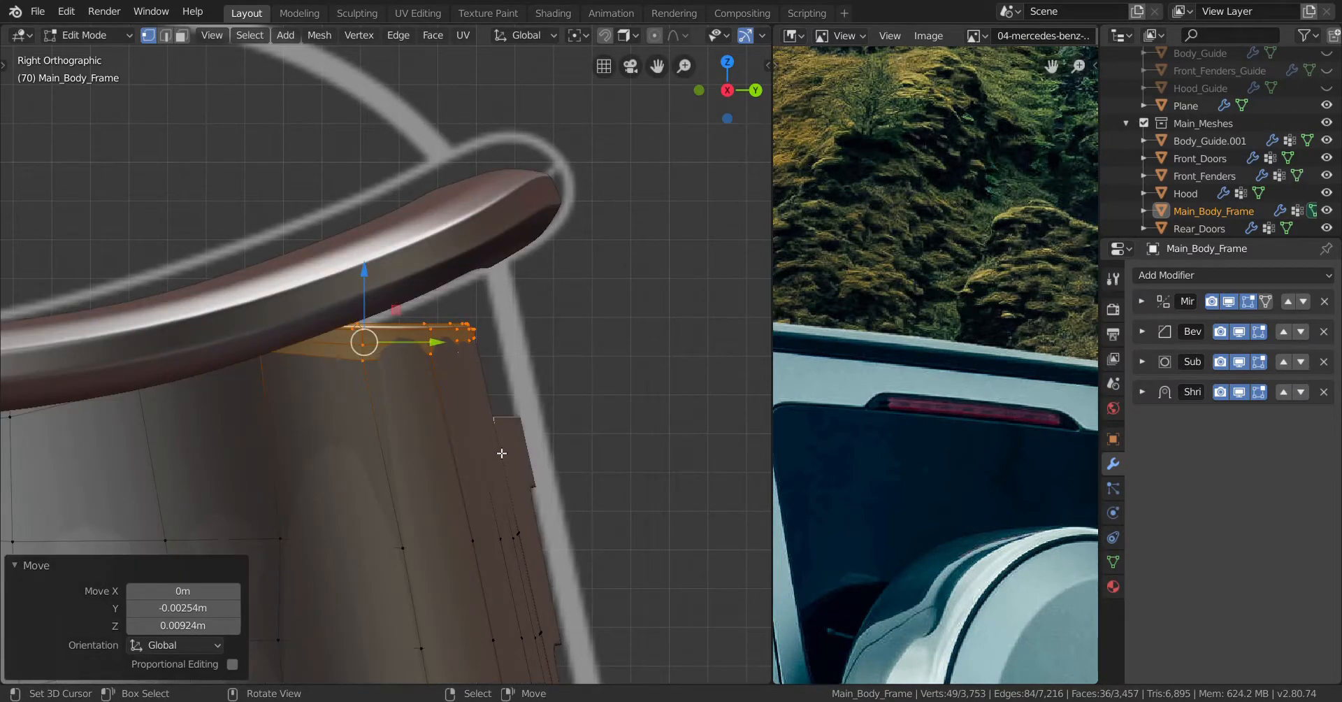
pyautogui.press('z')
# Drop another front column from the selection and move the remaining top vertices -0.00203 m in Y and 0.0108 m in Z
pyautogui.keyDown('shift'); pyautogui.moveTo(399, 418); pyautogui.dragTo(411, 436, button='middle'); pyautogui.keyUp('shift')
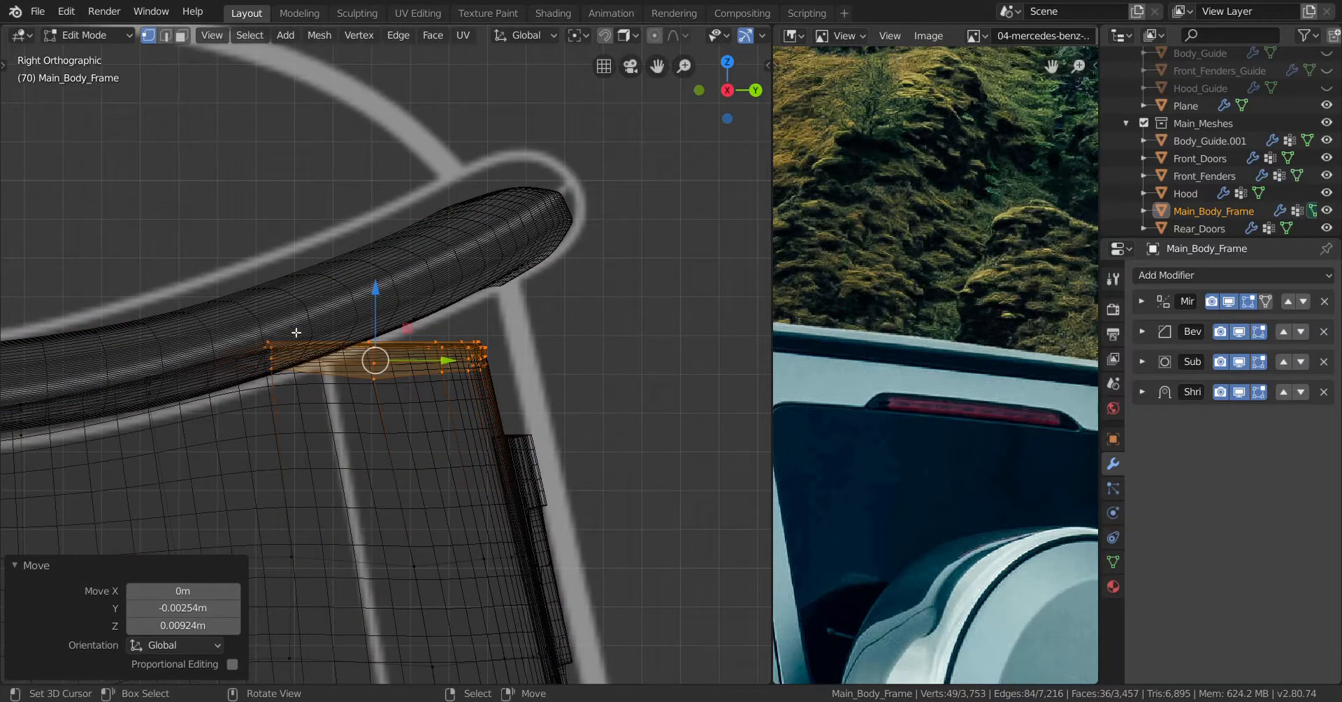
pyautogui.press('b')
pyautogui.moveTo(308, 305); pyautogui.dragTo(189, 450, button='middle')
pyautogui.keyDown('shift'); pyautogui.moveTo(339, 459); pyautogui.dragTo(327, 501, button='middle'); pyautogui.keyUp('shift')
pyautogui.press('g')
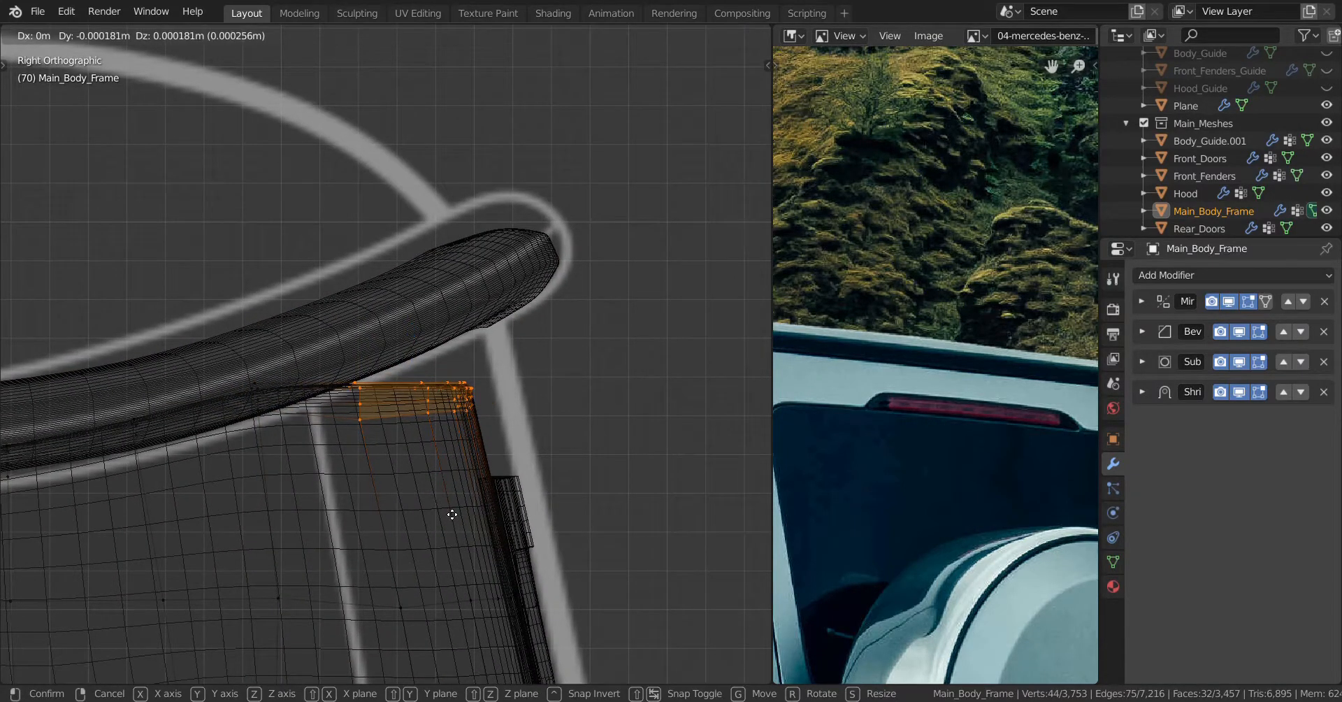
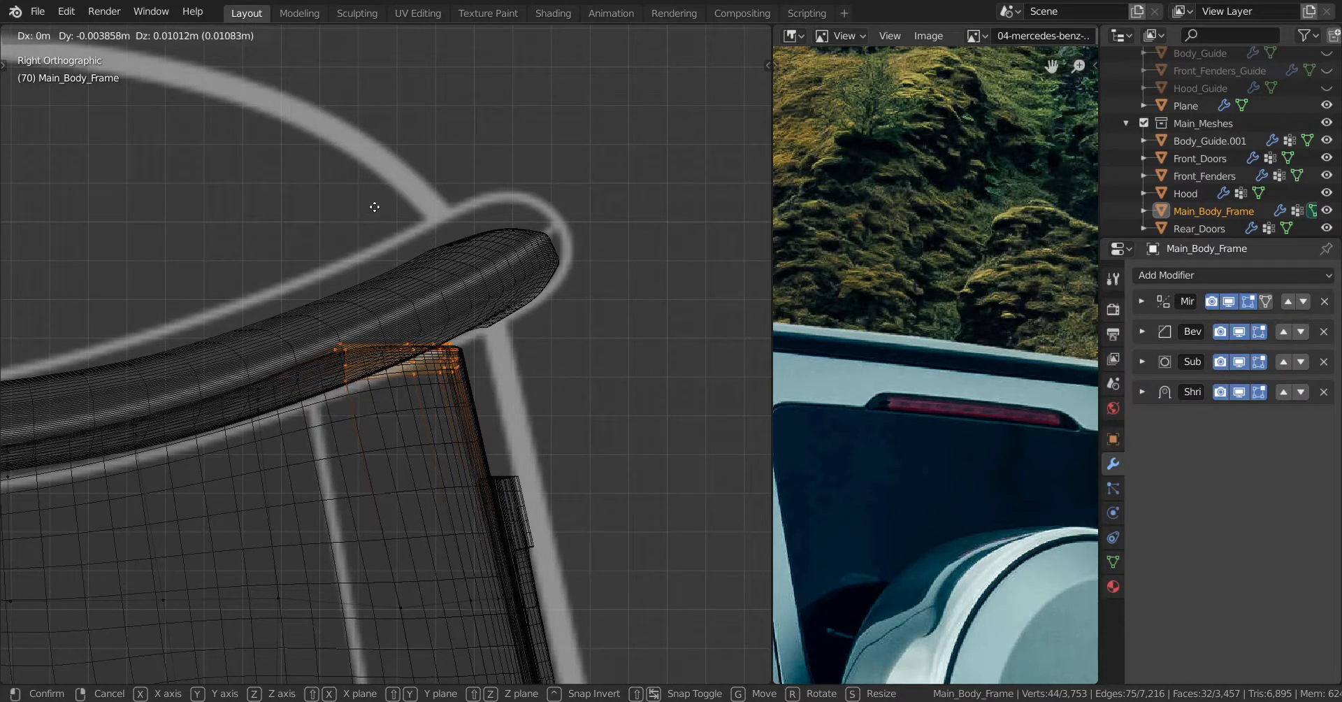
pyautogui.click(431, 182)
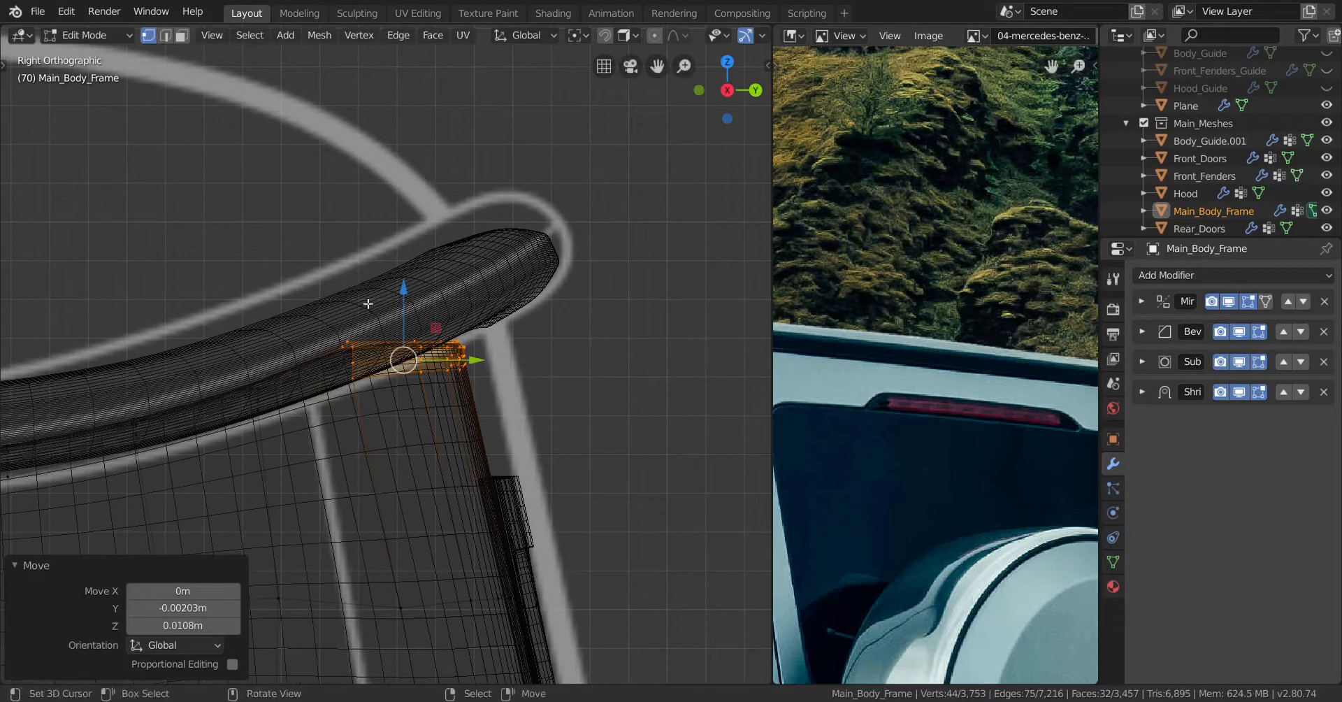
# Drop one more front column from the selection and raise the rearmost top vertices of the body frame up against the gutter's underside
pyautogui.press('b')
pyautogui.moveTo(373, 277); pyautogui.dragTo(302, 496, button='middle')
pyautogui.scroll(3, 315, 482)
pyautogui.keyDown('shift'); pyautogui.moveTo(339, 451); pyautogui.dragTo(243, 465, button='middle'); pyautogui.keyUp('shift')
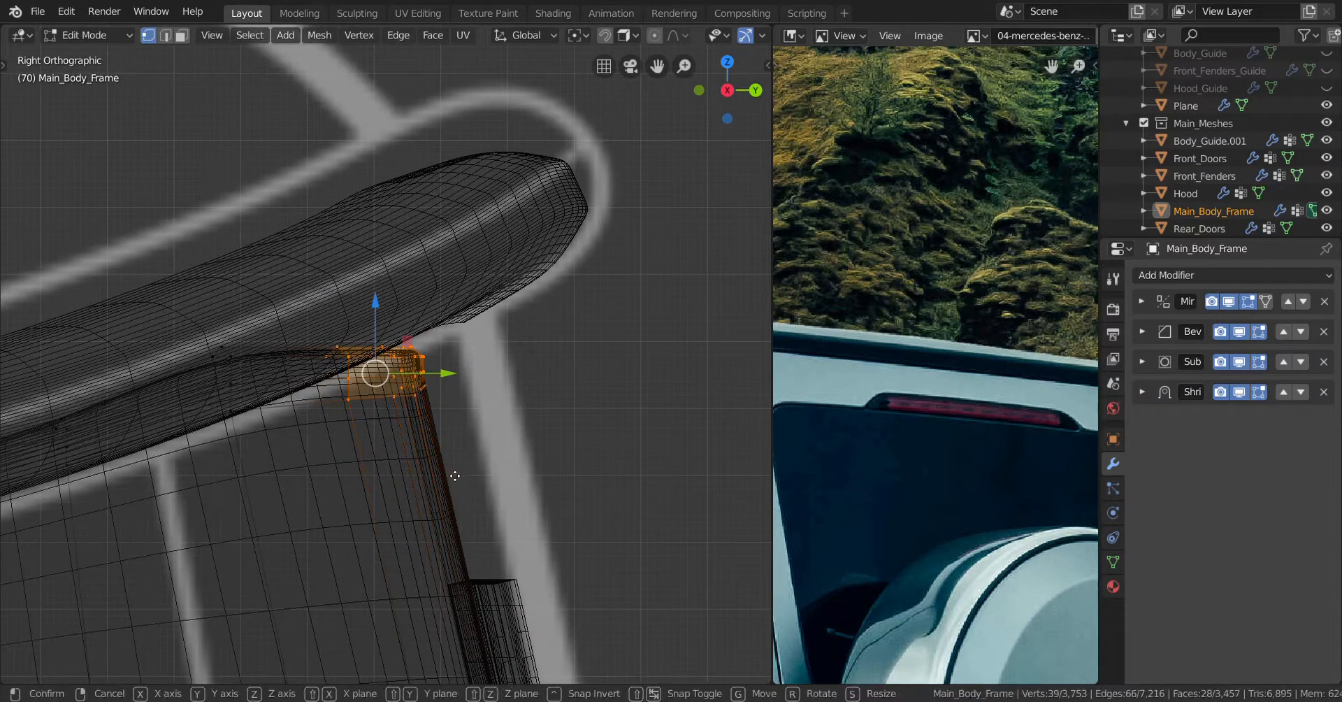
pyautogui.press('g')
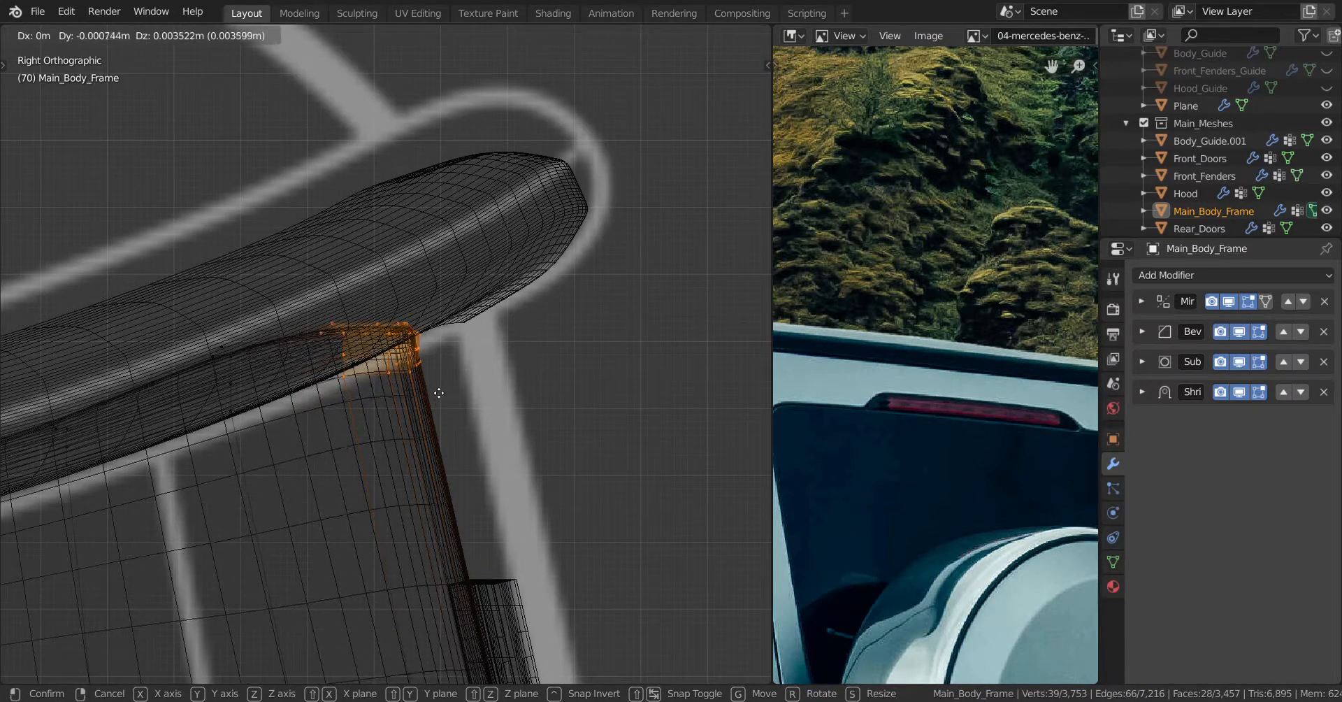
pyautogui.click(429, 328)
# Inspect the fit between the body frame's top edge and the gutter in shaded perspective, right and back views
pyautogui.keyDown('ctrl'); pyautogui.moveTo(353, 278); pyautogui.dragTo(259, 462); pyautogui.keyUp('ctrl')
pyautogui.scroll(-6, 276, 468)
pyautogui.moveTo(295, 474)
pyautogui.mouseDown(button='middle')
pyautogui.moveTo(243, 470)
pyautogui.moveTo(292, 467)
pyautogui.mouseUp(button='middle')
pyautogui.press('z')
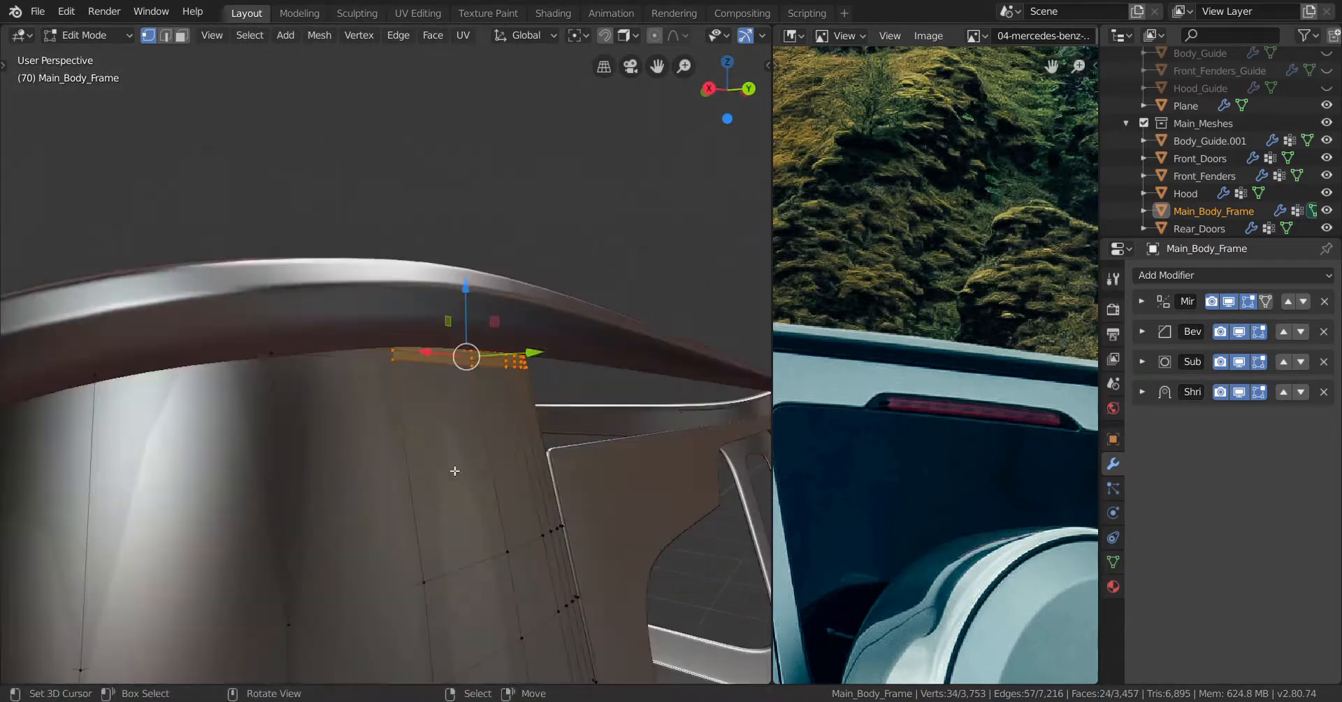
pyautogui.moveTo(452, 467)
pyautogui.mouseDown(button='middle')
pyautogui.moveTo(354, 471)
pyautogui.moveTo(371, 432)
pyautogui.moveTo(309, 443)
pyautogui.moveTo(338, 453)
pyautogui.moveTo(389, 515)
pyautogui.moveTo(437, 510)
pyautogui.moveTo(422, 470)
pyautogui.moveTo(345, 475)
pyautogui.moveTo(250, 519)
pyautogui.moveTo(347, 500)
pyautogui.moveTo(323, 506)
pyautogui.moveTo(379, 512)
pyautogui.mouseUp(button='middle')
pyautogui.press('Tab')
pyautogui.press('KP_3')
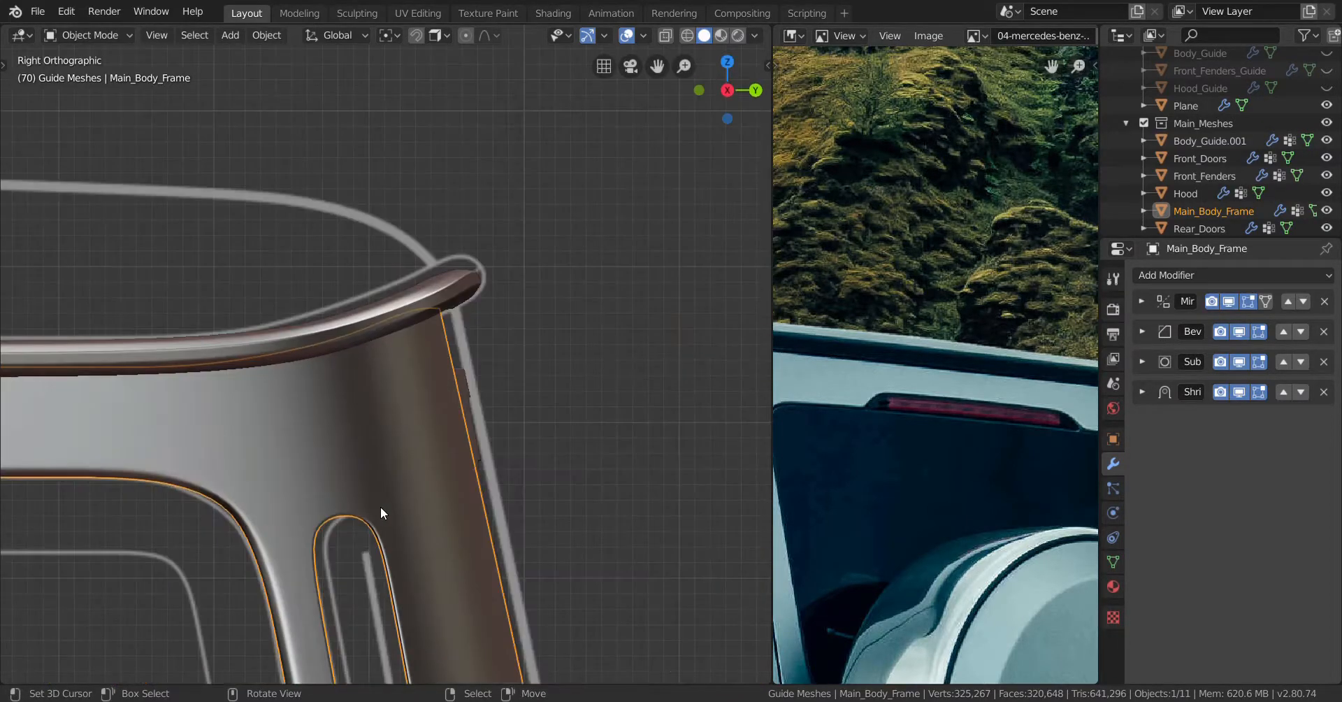
pyautogui.press('ctrl+KP_1')
pyautogui.scroll(2, 385, 514)
pyautogui.scroll(3, 387, 509)
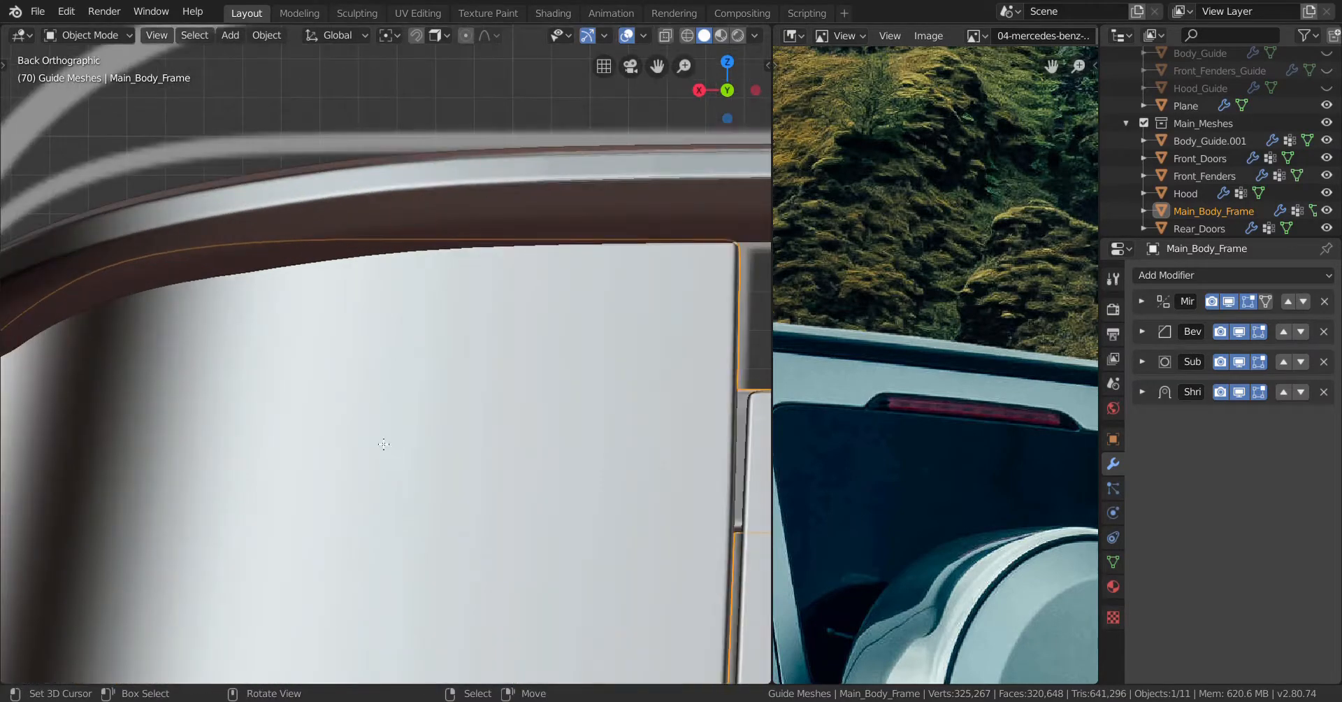
# Raise the selected rear top vertices of the main body frame 0.00456 m in Z toward the gutter
pyautogui.press('Tab')
pyautogui.scroll(-4, 390, 509)
pyautogui.keyDown('shift'); pyautogui.moveTo(478, 376); pyautogui.dragTo(435, 384, button='middle'); pyautogui.keyUp('shift')
pyautogui.hotkey('alt', 'z')
pyautogui.scroll(2, 385, 401)
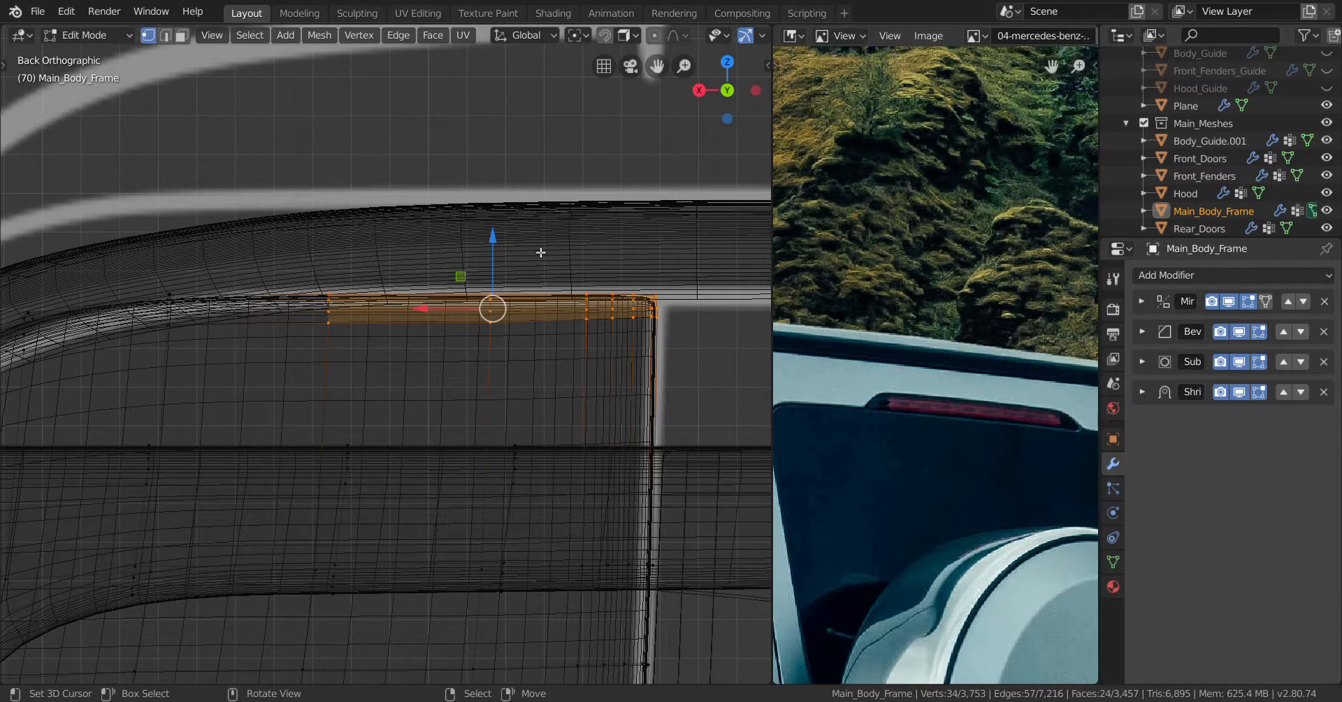
pyautogui.press('g')
pyautogui.press('z')
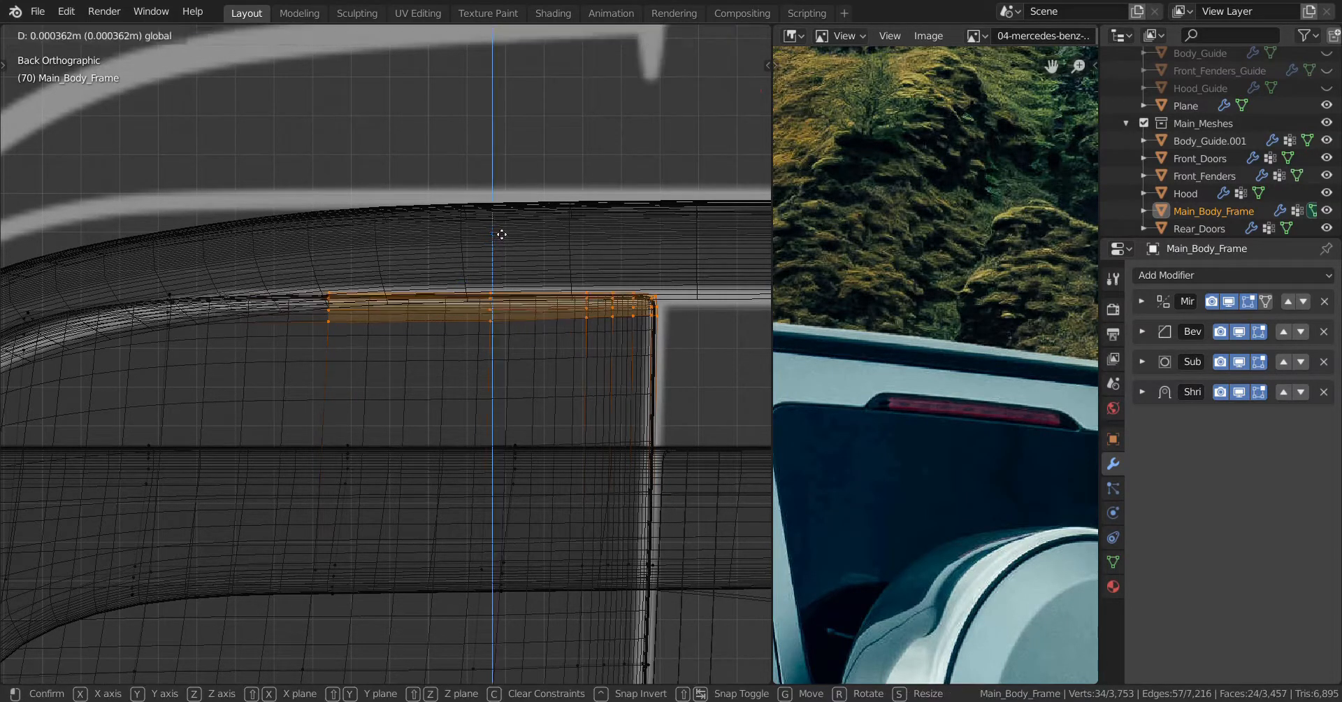
pyautogui.click(497, 156)
# Move the same rear top vertices -0.00125 m in Y, judging the position from the side profile
pyautogui.press('KP_3')
pyautogui.scroll(2, 412, 374)
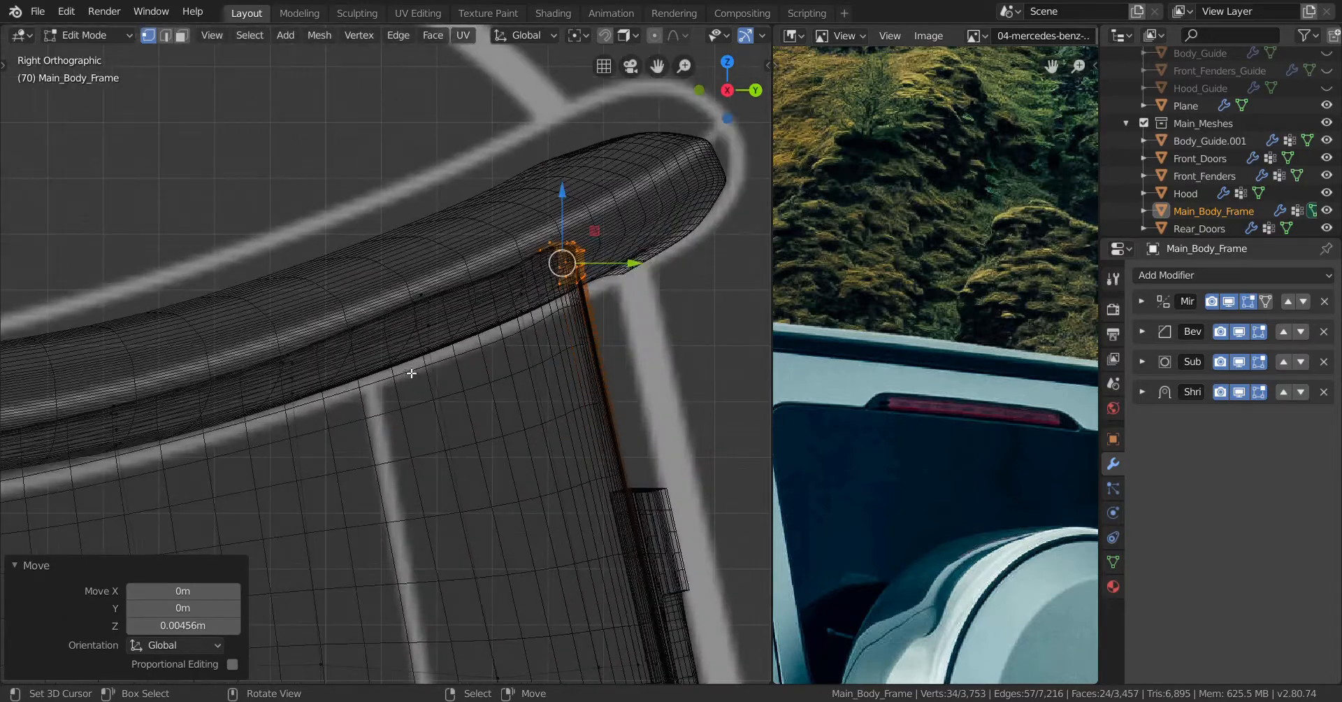
pyautogui.press('g')
pyautogui.press('y')
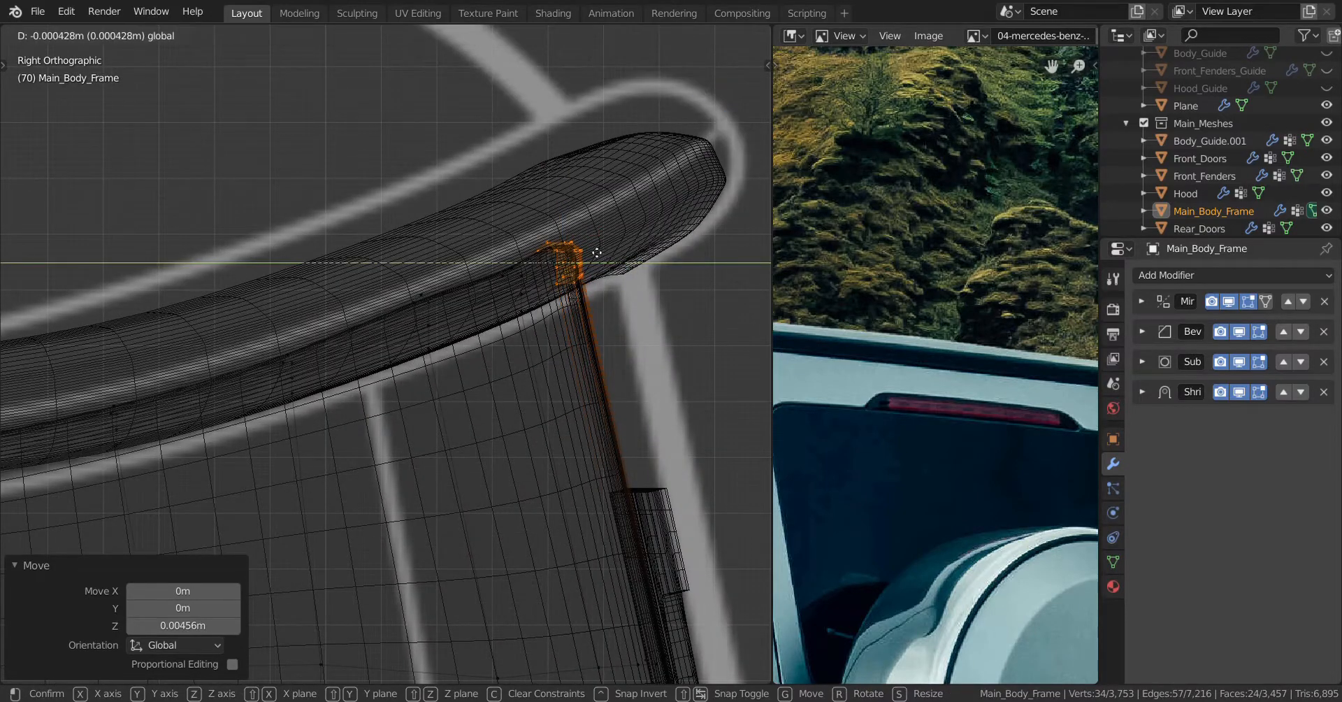
pyautogui.click(575, 242)
# Drop the outermost column from the selection and raise the remaining top vertices 0.000507 m in Z
pyautogui.press('ctrl+KP_1')
pyautogui.scroll(3, 450, 344)
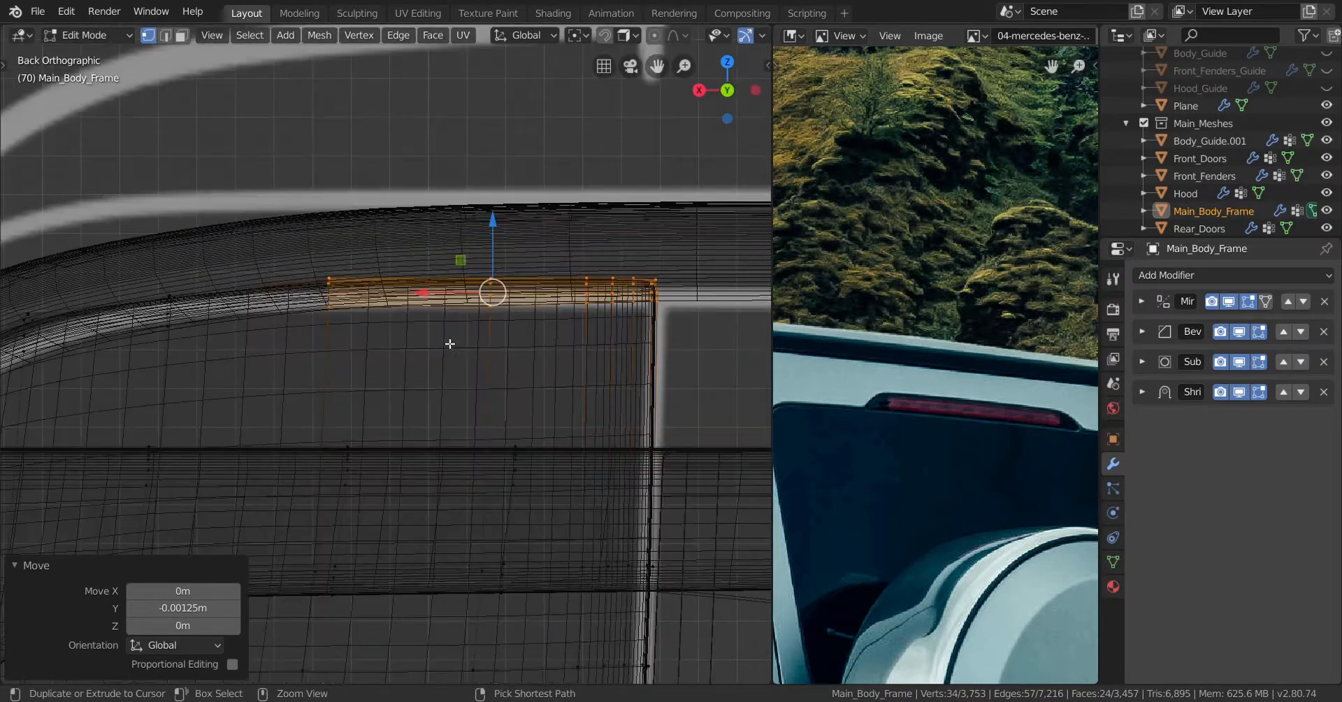
pyautogui.moveTo(294, 292); pyautogui.dragTo(153, 408, button='middle')
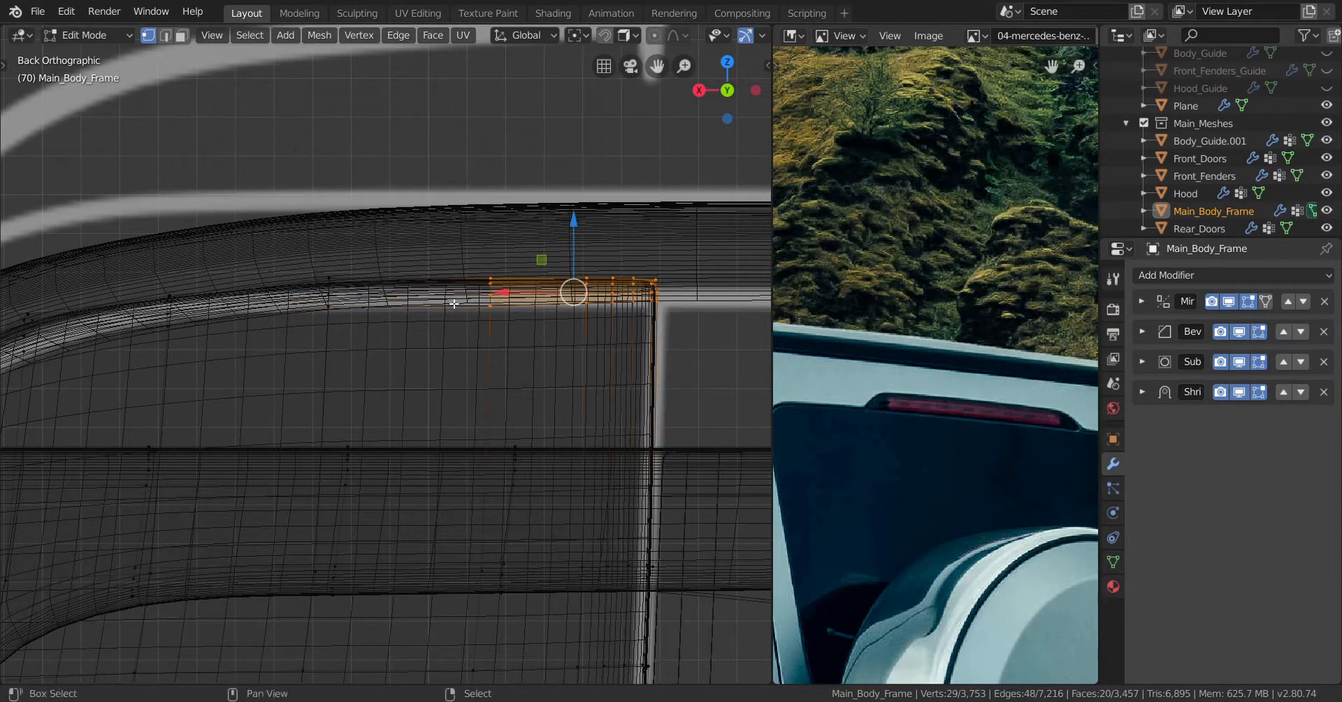
pyautogui.keyDown('shift'); pyautogui.moveTo(444, 308); pyautogui.dragTo(323, 342, button='middle'); pyautogui.keyUp('shift')
pyautogui.moveTo(453, 259); pyautogui.dragTo(452, 239)
pyautogui.scroll(-2, 451, 330)
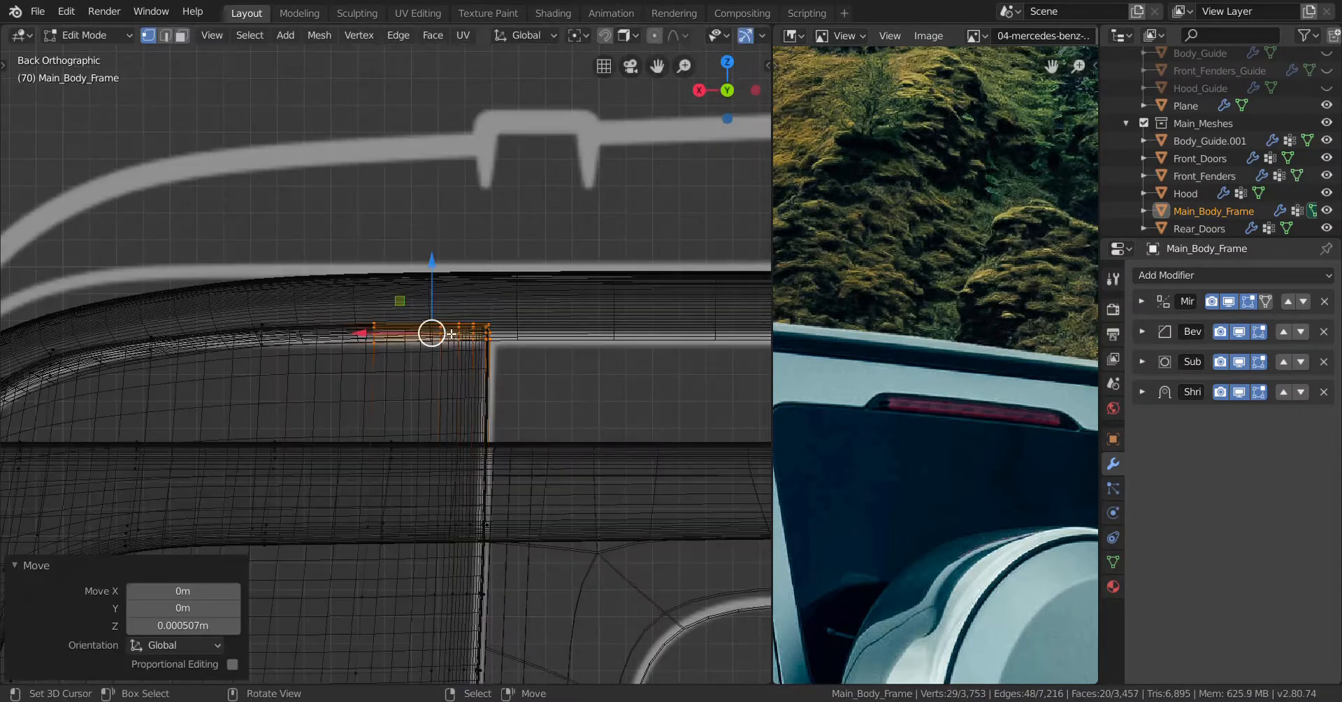
# Inspect the fit between the body frame's top edge and the gutter around the rear corner in shaded perspective
pyautogui.hotkey('shift', 'z')
pyautogui.scroll(-2, 440, 358)
pyautogui.press('Tab')
pyautogui.moveTo(428, 364)
pyautogui.mouseDown(button='middle')
pyautogui.moveTo(350, 320)
pyautogui.moveTo(291, 329)
pyautogui.moveTo(264, 368)
pyautogui.moveTo(418, 362)
pyautogui.moveTo(485, 300)
pyautogui.moveTo(583, 316)
pyautogui.mouseUp(button='middle')
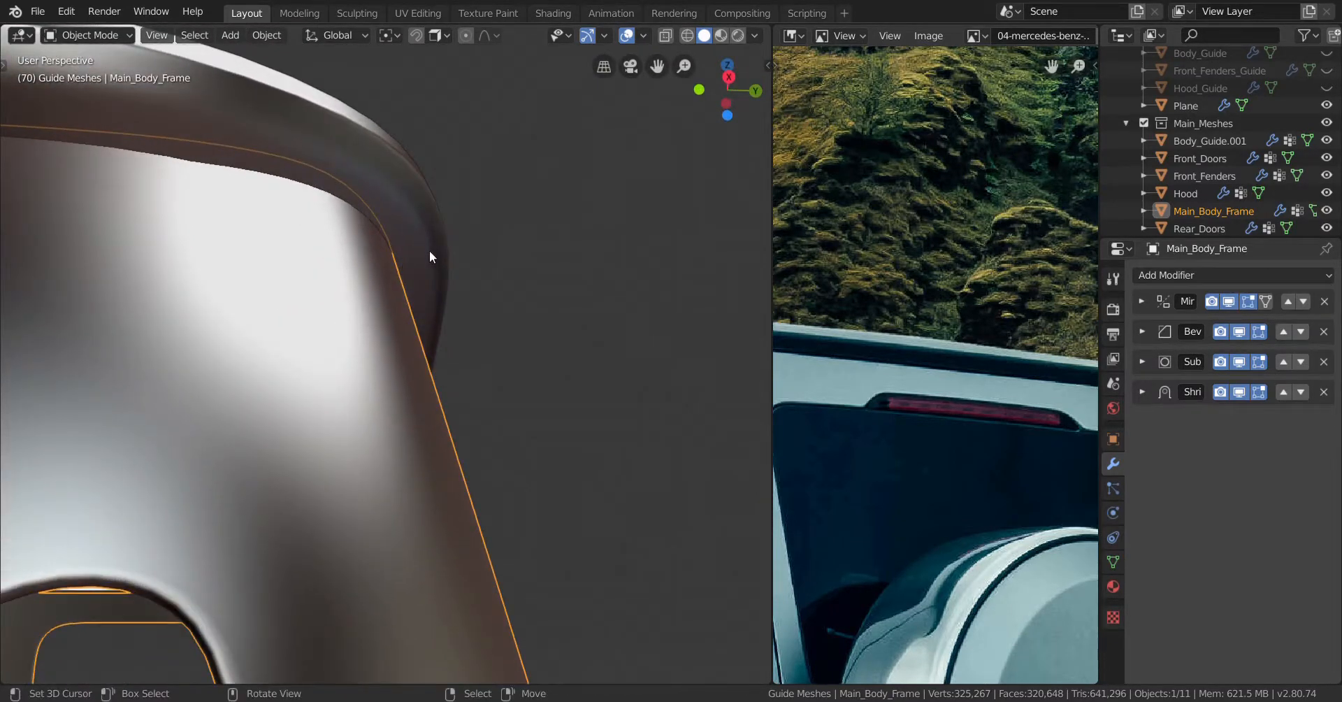
pyautogui.moveTo(429, 252); pyautogui.dragTo(370, 409, button='middle')
pyautogui.hotkey('alt', 'a')
pyautogui.scroll(3, 404, 375)
pyautogui.keyDown('shift'); pyautogui.moveTo(370, 409); pyautogui.dragTo(325, 379, button='middle'); pyautogui.keyUp('shift')
# Select the gutter trim object and apply Shade Smooth to it
pyautogui.press('Tab')
pyautogui.press('Tab')
pyautogui.click(386, 230)
pyautogui.press('Tab')
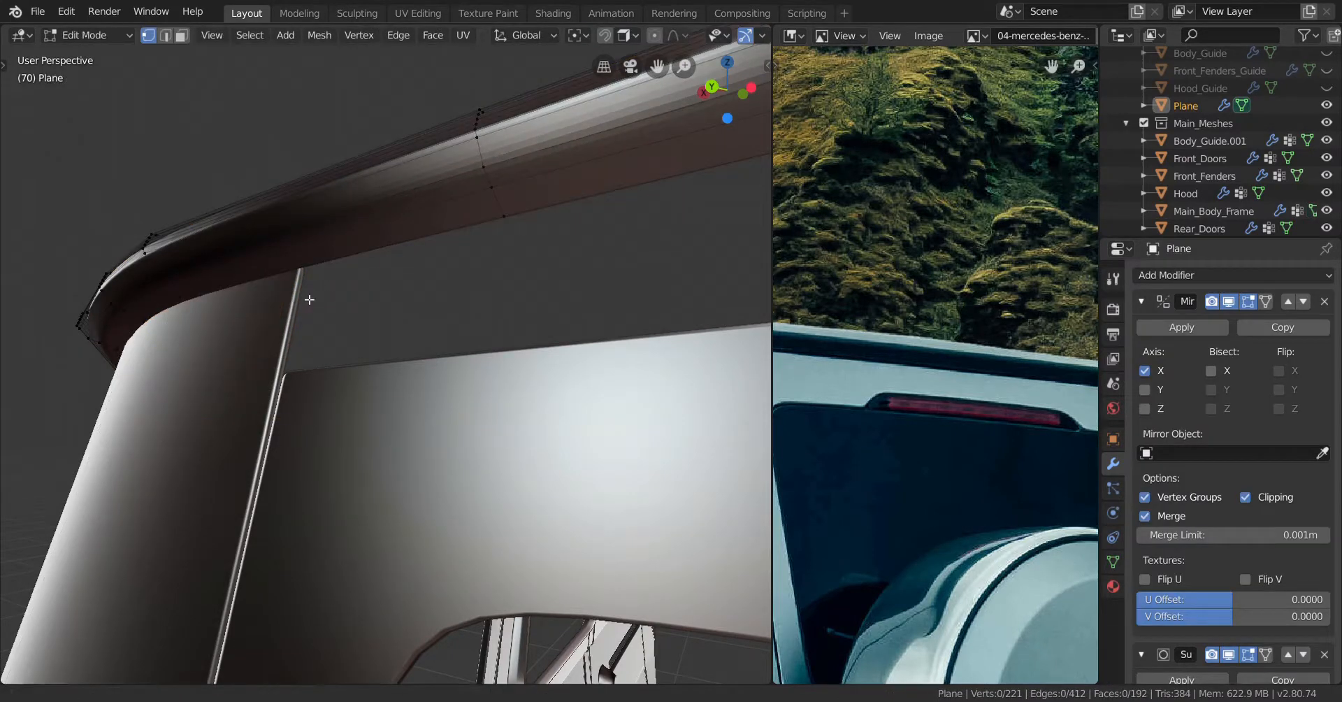
pyautogui.moveTo(309, 293); pyautogui.dragTo(499, 281, button='middle')
pyautogui.press('Tab')
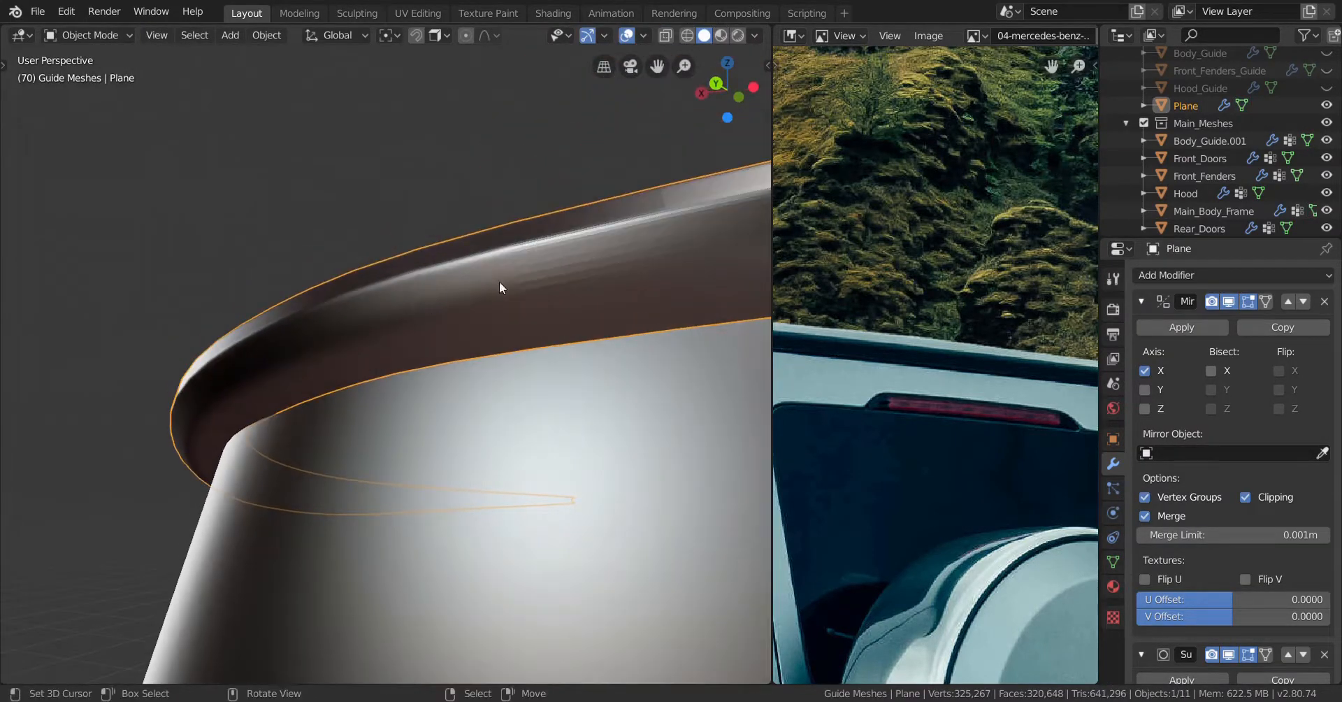
pyautogui.click(269, 36)
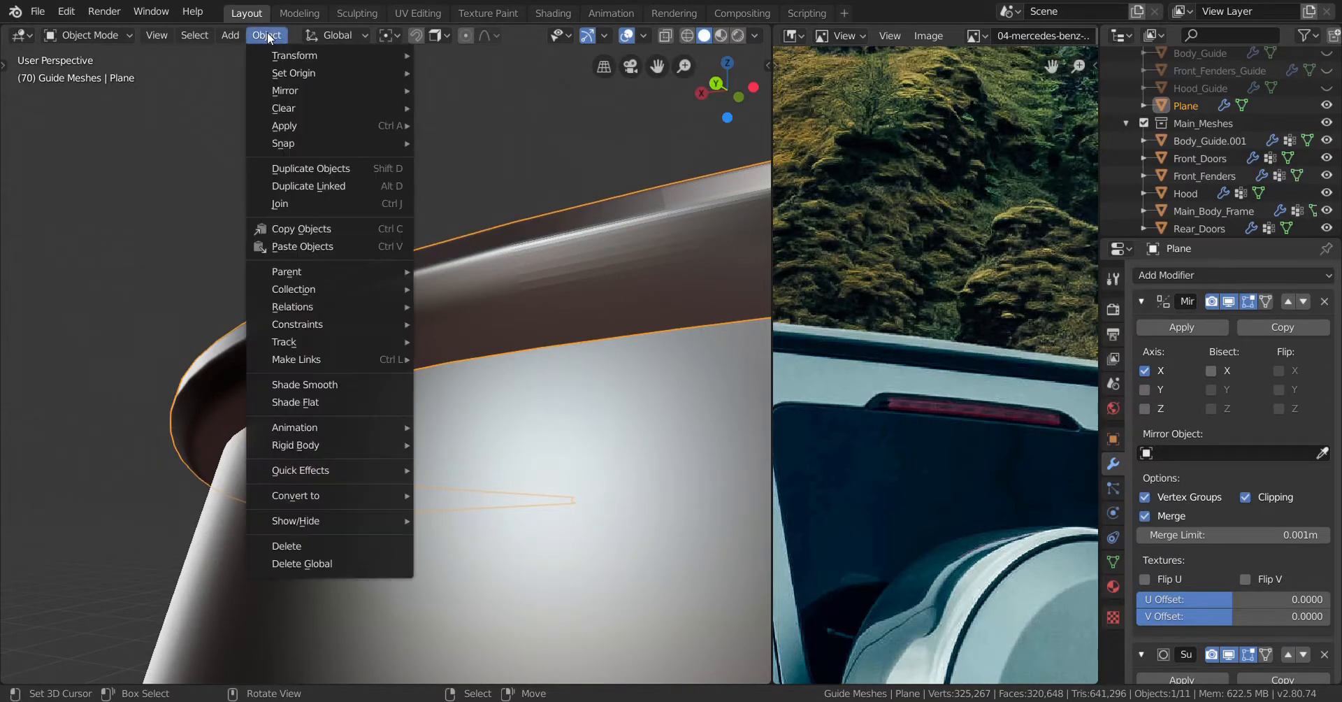
pyautogui.click(333, 385)
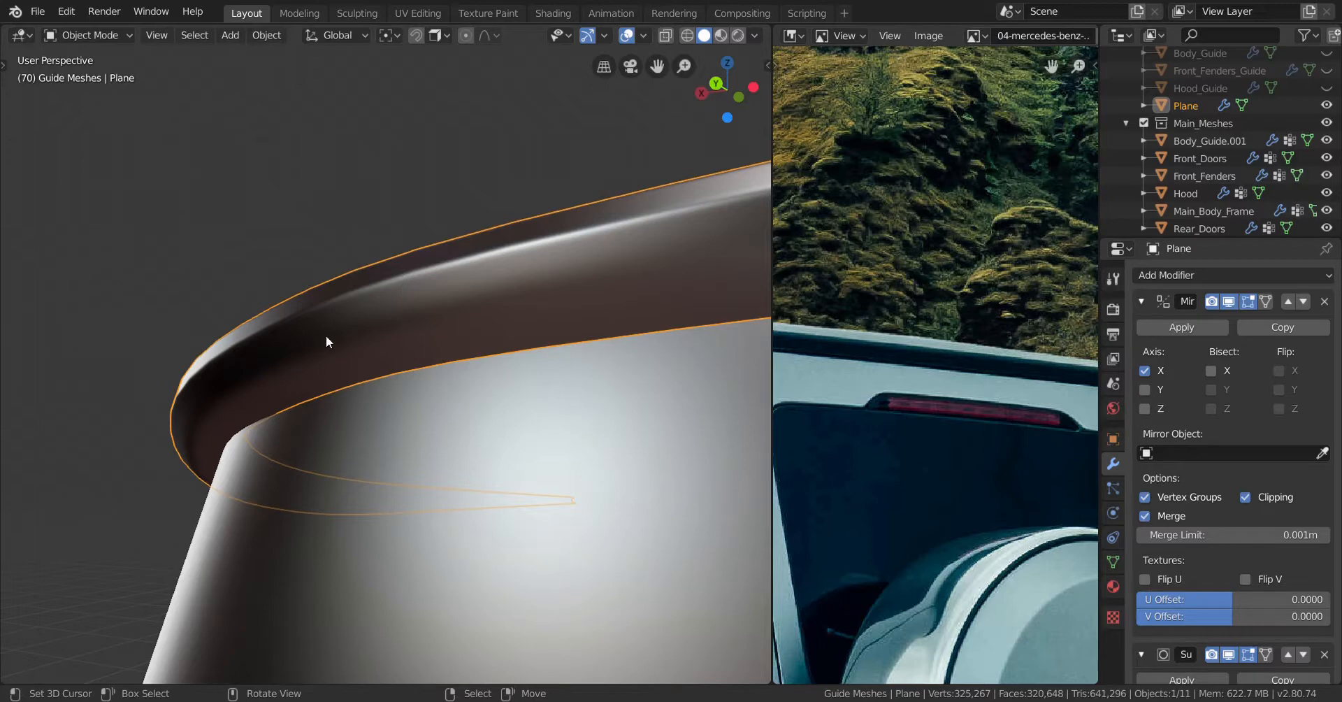
# Select a cross-section edge loop of the gutter near the rear corner and move it -0.00672 m in Y
pyautogui.press('Tab')
pyautogui.moveTo(312, 333); pyautogui.dragTo(253, 314, button='middle')
pyautogui.moveTo(313, 352); pyautogui.dragTo(370, 363)
pyautogui.moveTo(370, 363)
pyautogui.mouseDown(button='middle')
pyautogui.moveTo(479, 430)
pyautogui.moveTo(449, 420)
pyautogui.moveTo(419, 464)
pyautogui.mouseUp(button='middle')
pyautogui.press('z')
pyautogui.moveTo(326, 453); pyautogui.dragTo(264, 455, button='middle')
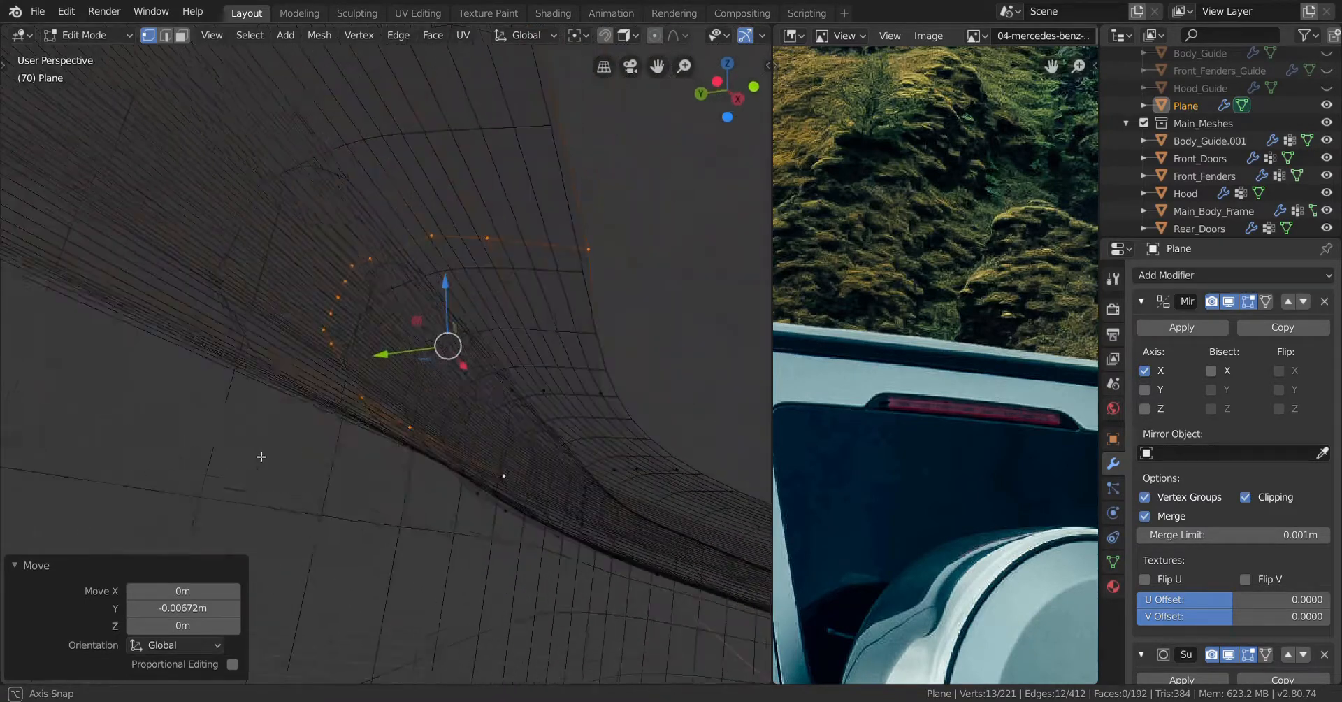
pyautogui.press('z')
# Shift the same gutter loop another -0.00114 m in Y and fine-tune its position against the body frame
pyautogui.moveTo(400, 360); pyautogui.dragTo(401, 363)
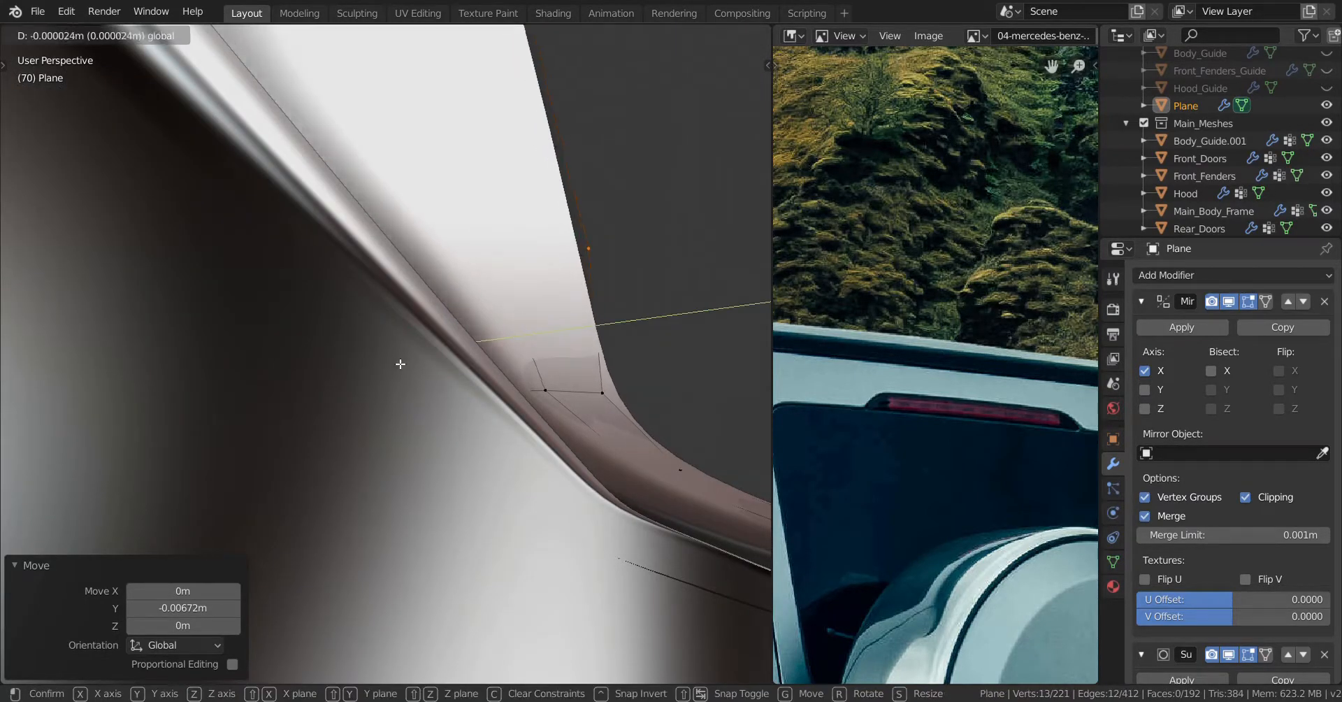
pyautogui.rightClick(402, 363)
pyautogui.moveTo(401, 363); pyautogui.dragTo(392, 398, button='middle')
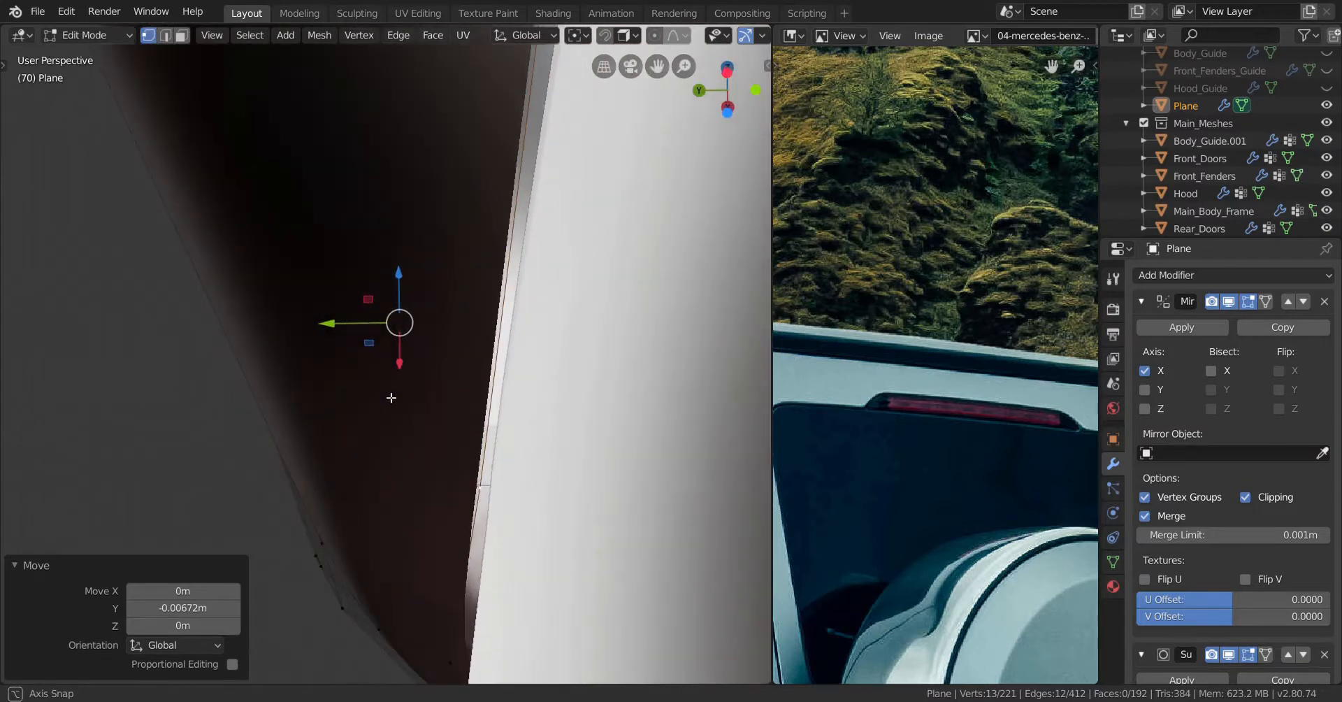
pyautogui.moveTo(363, 326); pyautogui.dragTo(363, 333)
pyautogui.moveTo(362, 333); pyautogui.dragTo(430, 365, button='middle')
pyautogui.press('g')
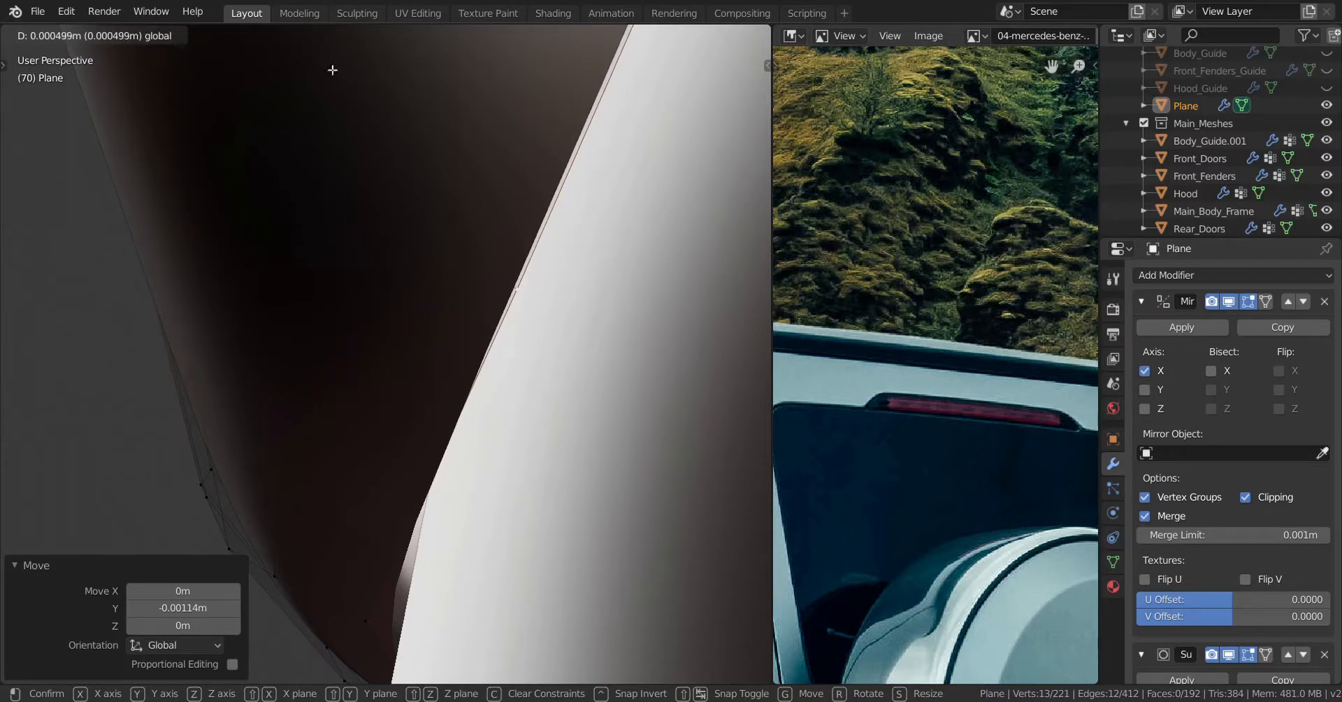
pyautogui.click(333, 70)
# Select the neighbouring cross-section loop of the gutter, move it -0.00339 m in Y and fine-tune it along Y
pyautogui.moveTo(332, 77); pyautogui.dragTo(394, 244, button='middle')
pyautogui.keyDown('alt'); pyautogui.rightClick(285, 387); pyautogui.keyUp('alt')
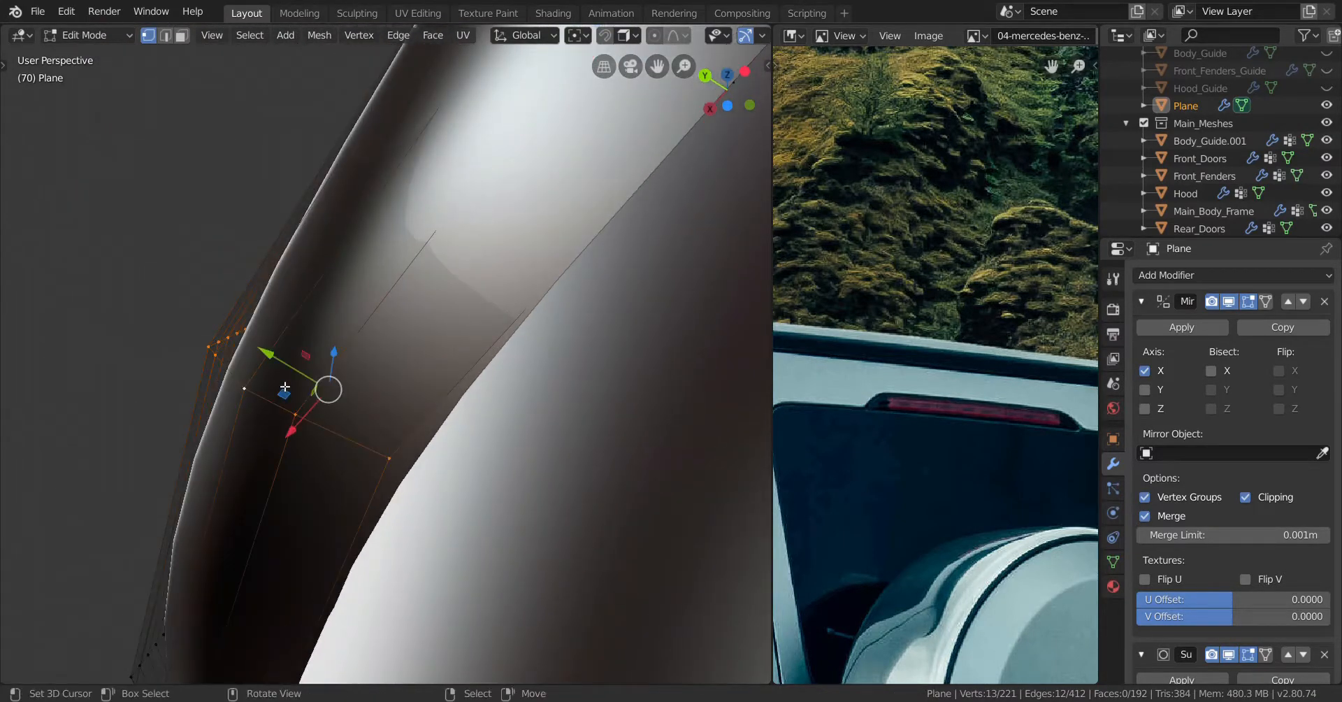
pyautogui.moveTo(285, 387); pyautogui.dragTo(371, 373, button='middle')
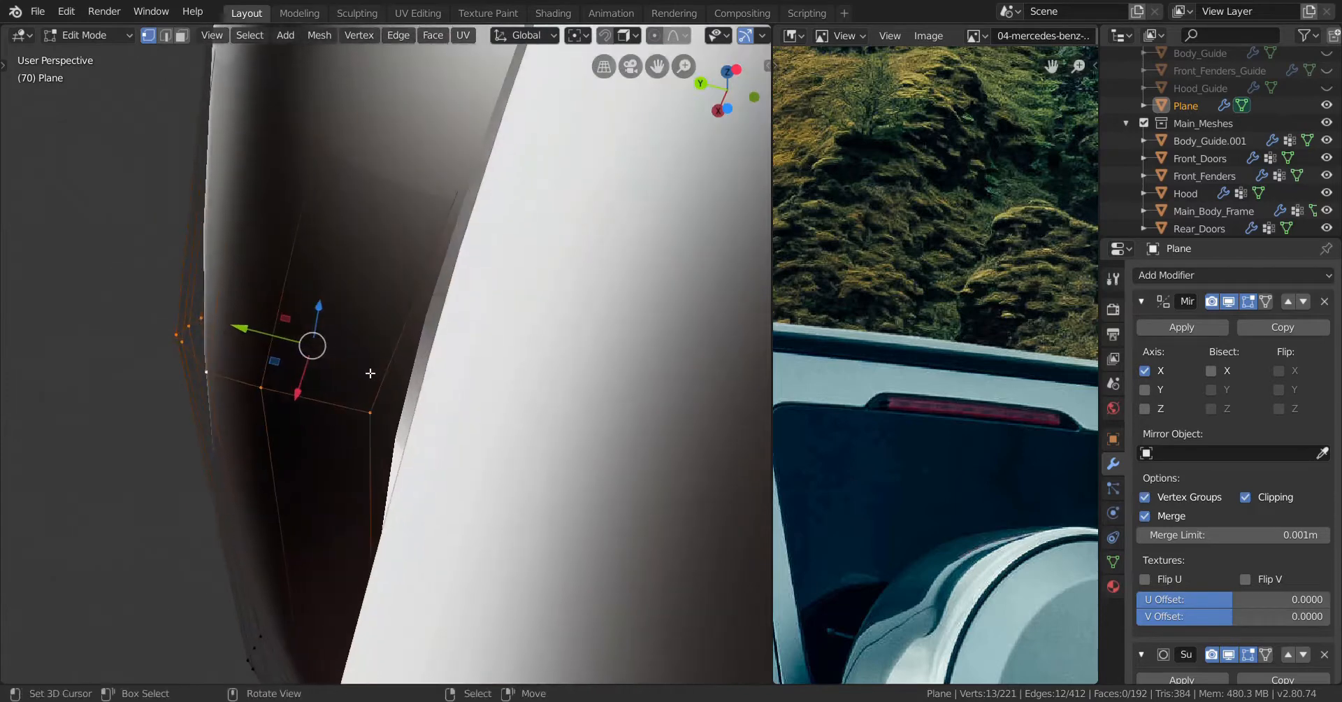
pyautogui.moveTo(244, 334); pyautogui.dragTo(278, 353)
pyautogui.moveTo(278, 352); pyautogui.dragTo(336, 385, button='middle')
pyautogui.press('g')
pyautogui.press('y')
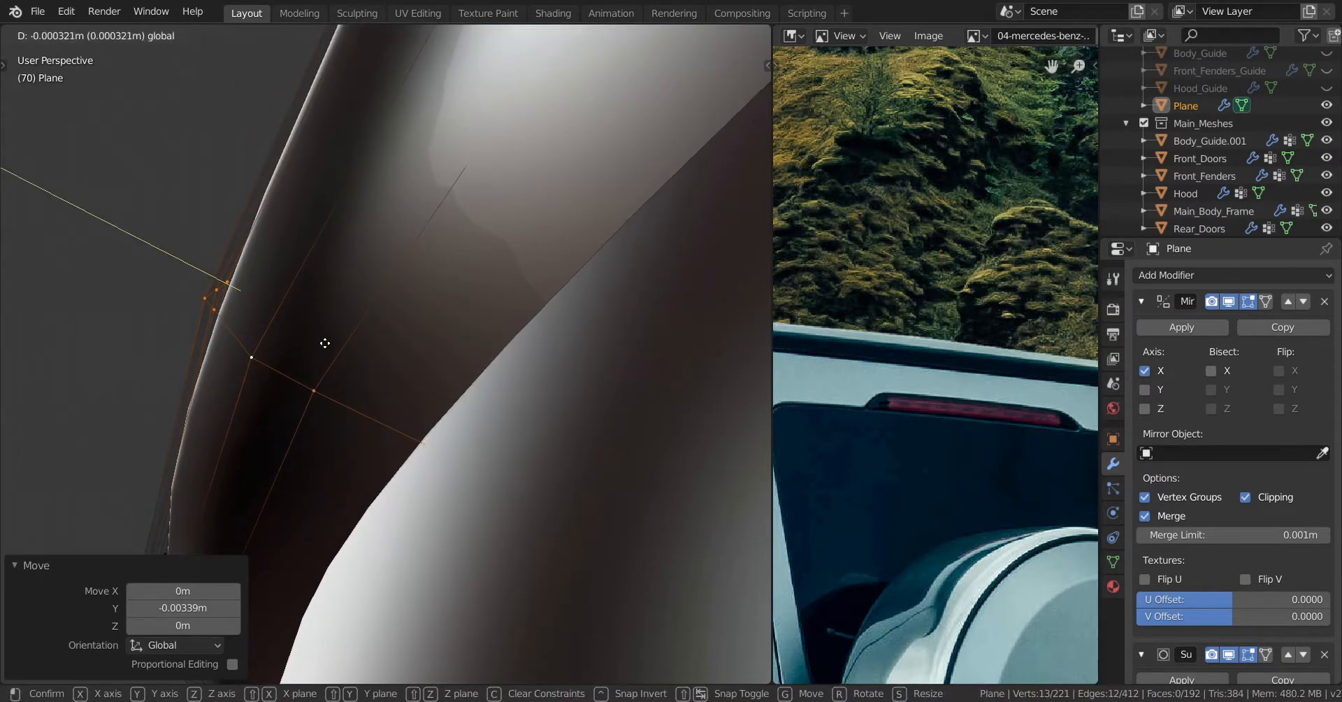
pyautogui.moveTo(325, 343); pyautogui.dragTo(266, 309)
# Select the next gutter loop around the corner and move it 0.00603 m, then -0.000569 m in Y
pyautogui.moveTo(305, 384); pyautogui.dragTo(423, 405, button='middle')
pyautogui.scroll(4, 370, 461)
pyautogui.keyDown('shift'); pyautogui.moveTo(333, 501); pyautogui.dragTo(381, 435, button='middle'); pyautogui.keyUp('shift')
pyautogui.keyDown('alt'); pyautogui.click(350, 390); pyautogui.keyUp('alt')
pyautogui.press('g')
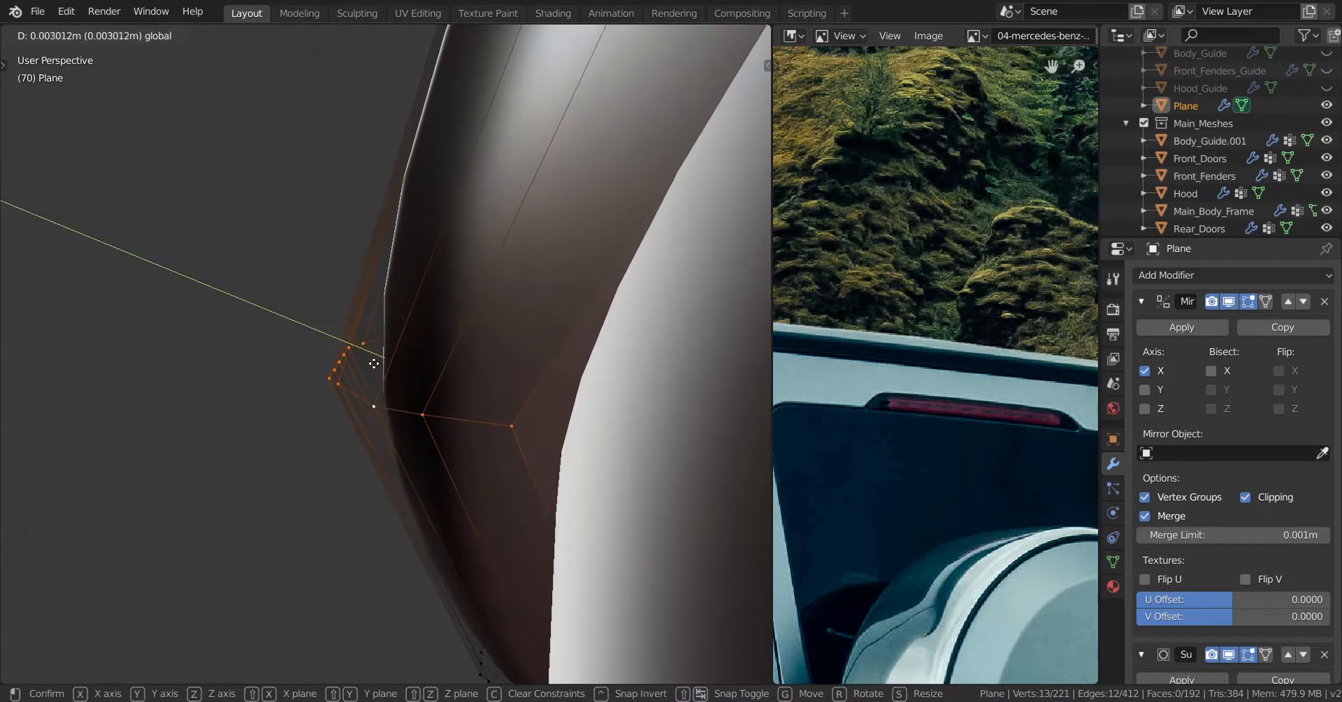
pyautogui.click(357, 355)
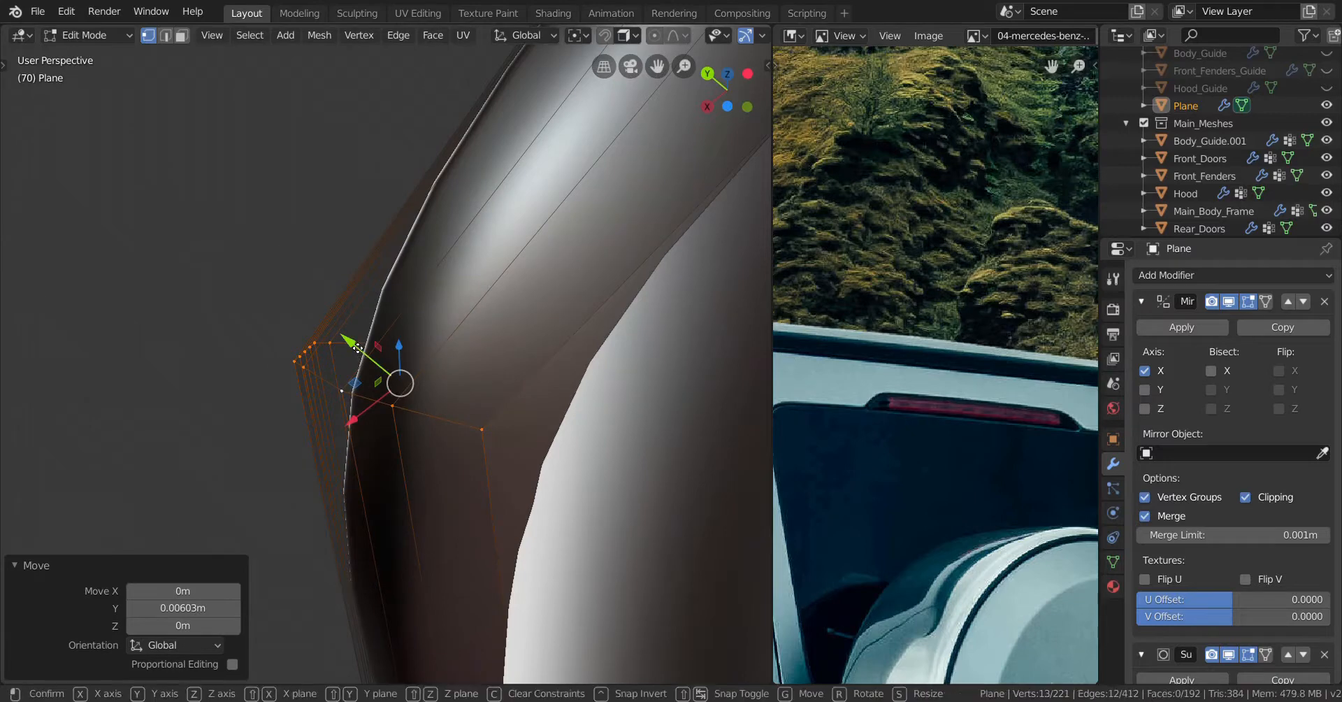
pyautogui.press('g')
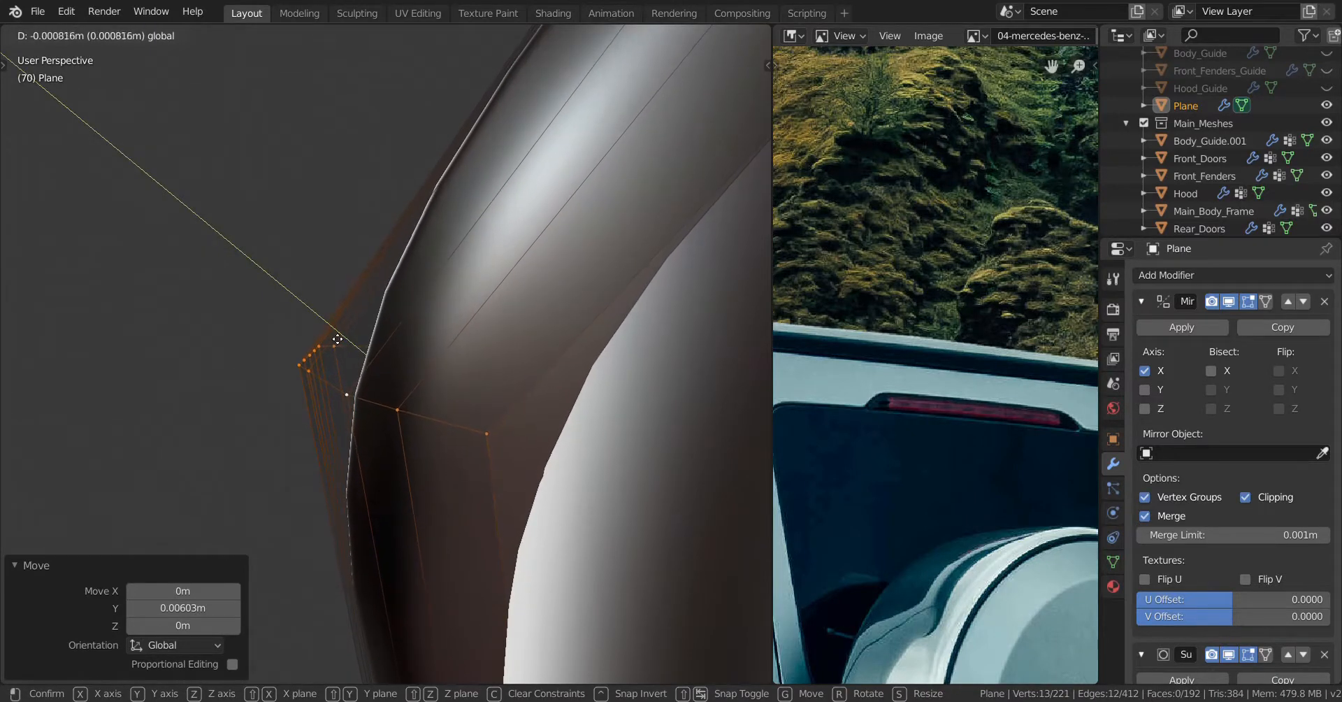
pyautogui.click(324, 330)
pyautogui.moveTo(326, 331); pyautogui.dragTo(541, 395, button='middle')
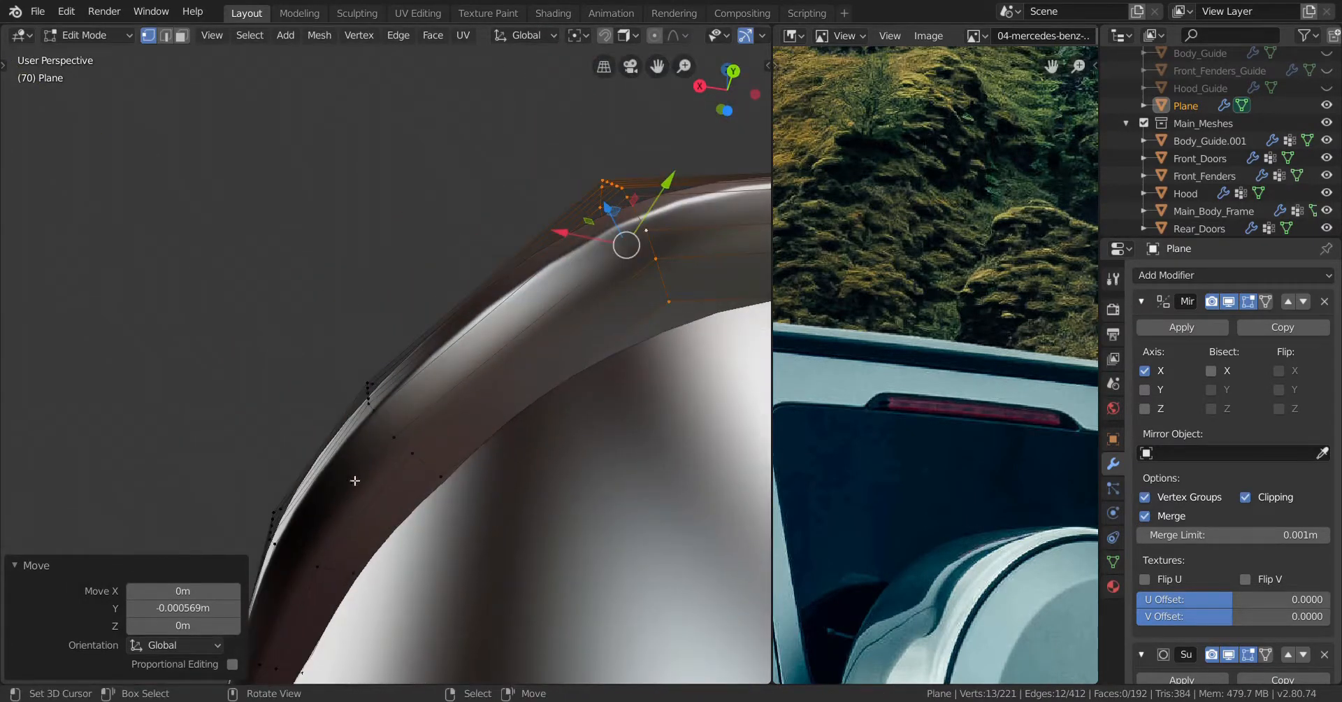
# Select the adjacent gutter loop along the side of the corner and nudge it along X to smooth the curve
pyautogui.keyDown('alt'); pyautogui.rightClick(397, 430); pyautogui.keyUp('alt')
pyautogui.moveTo(398, 431); pyautogui.dragTo(394, 458, button='middle')
pyautogui.moveTo(379, 456); pyautogui.dragTo(299, 450)
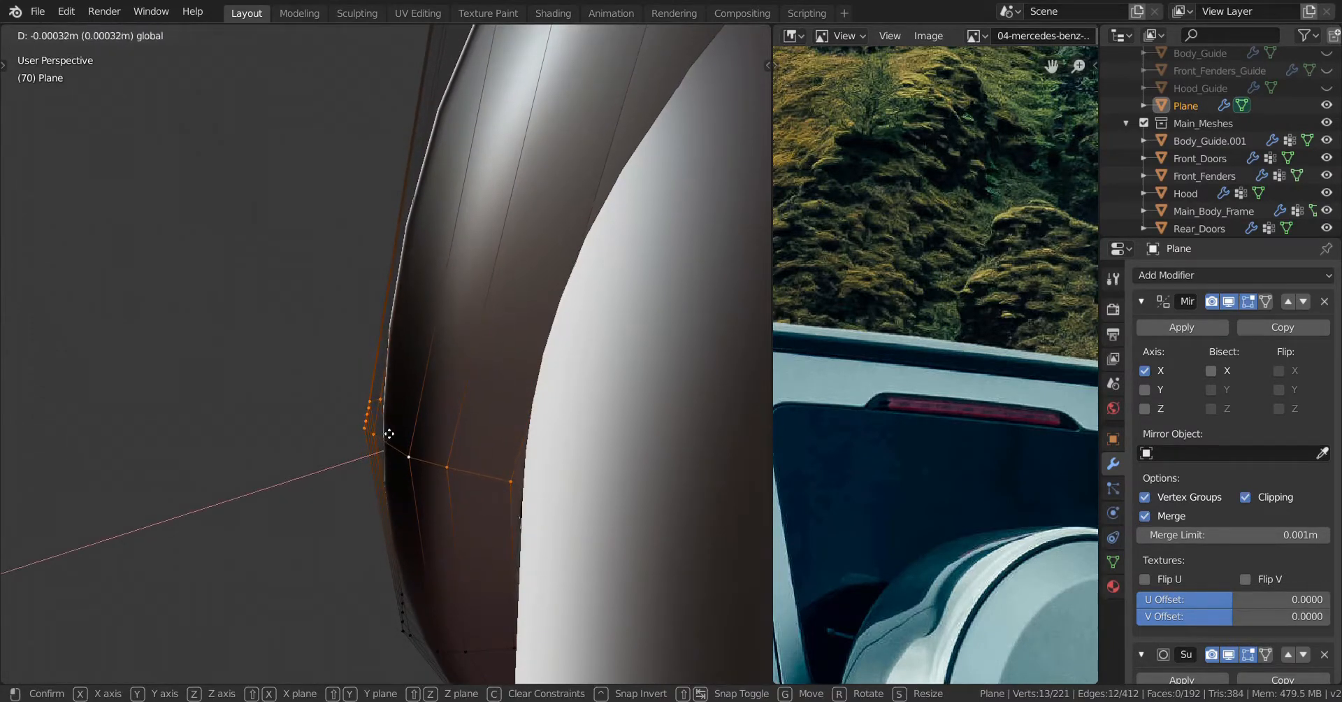
pyautogui.moveTo(392, 431); pyautogui.dragTo(392, 432)
# Check the gutter's shape and its rear cross-section loops against the blueprint in side view and perspective
pyautogui.scroll(-3, 390, 441)
pyautogui.moveTo(389, 443); pyautogui.dragTo(531, 468, button='middle')
pyautogui.scroll(-3, 422, 446)
pyautogui.press('Tab')
pyautogui.press('KP_3')
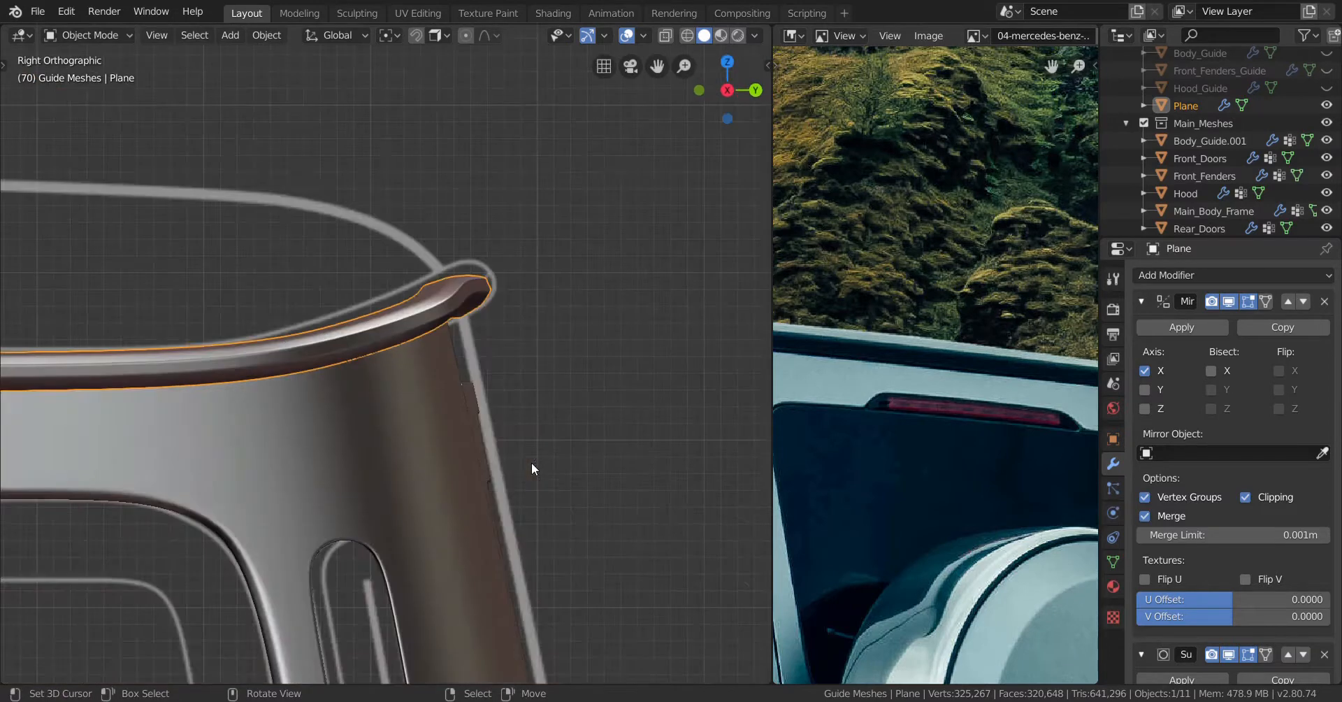
pyautogui.press('Tab')
pyautogui.scroll(2, 499, 414)
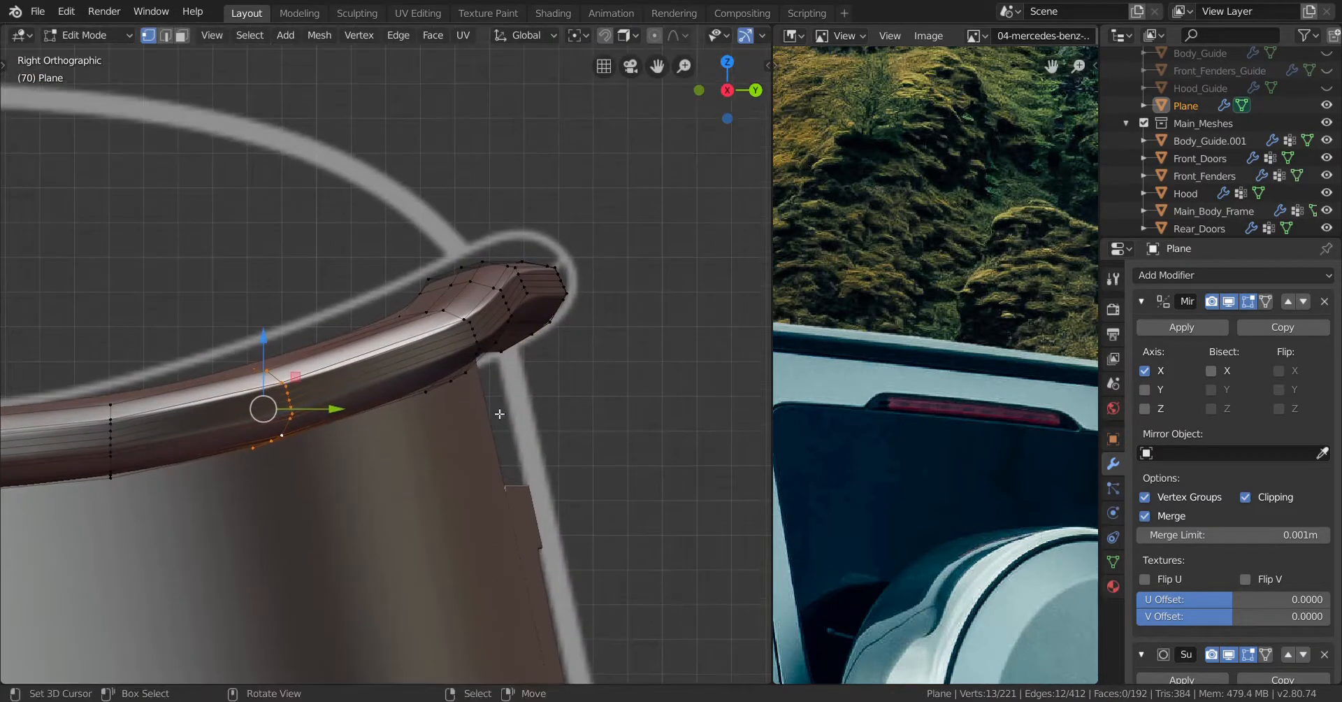
pyautogui.moveTo(271, 346); pyautogui.dragTo(466, 214)
pyautogui.keyDown('alt'); pyautogui.click(462, 318); pyautogui.keyUp('alt')
pyautogui.keyDown('alt'); pyautogui.click(486, 287); pyautogui.keyUp('alt')
pyautogui.hotkey('alt', 'a')
pyautogui.moveTo(533, 380); pyautogui.dragTo(350, 411, button='middle')
pyautogui.press('Tab')
pyautogui.hotkey('alt', 'a')
# Select the vertical edges of the main body frame's rear corner between the gutter and the rear side window
pyautogui.moveTo(350, 411); pyautogui.dragTo(417, 418, button='middle')
pyautogui.click(377, 381)
pyautogui.press('Tab')
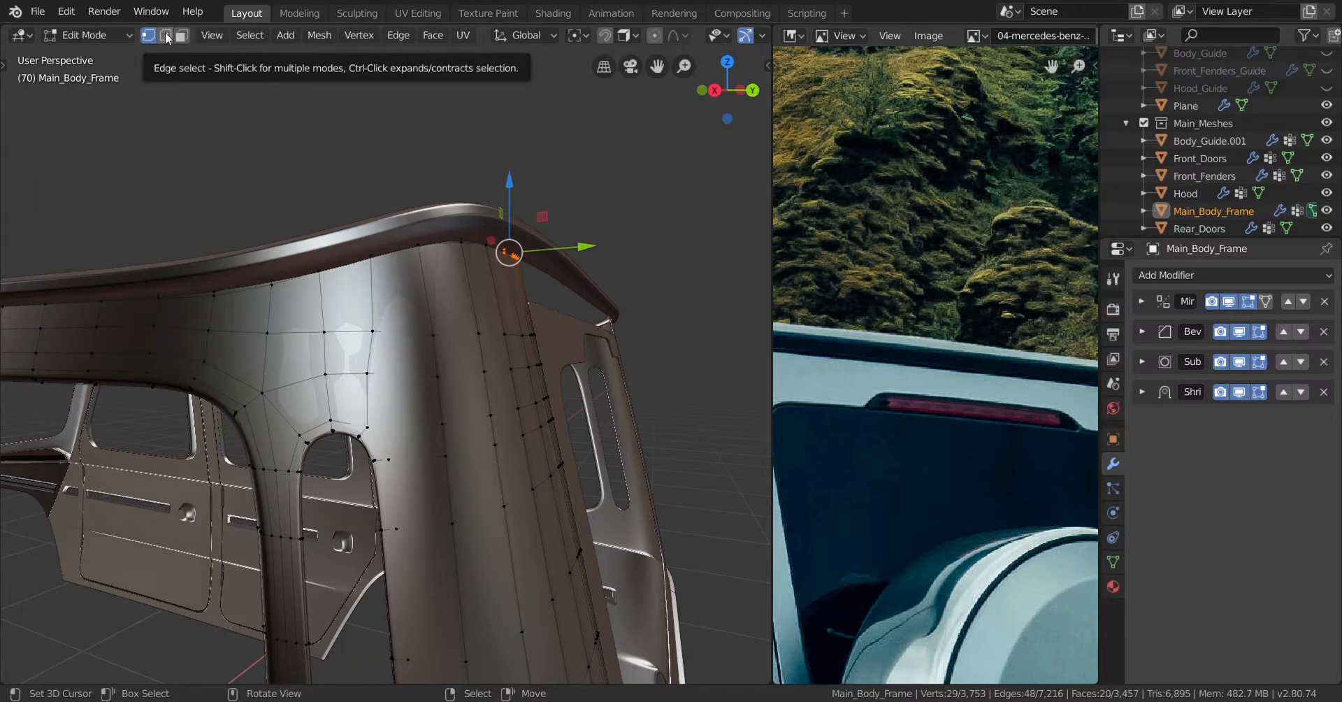
pyautogui.press('2')
pyautogui.scroll(2, 302, 216)
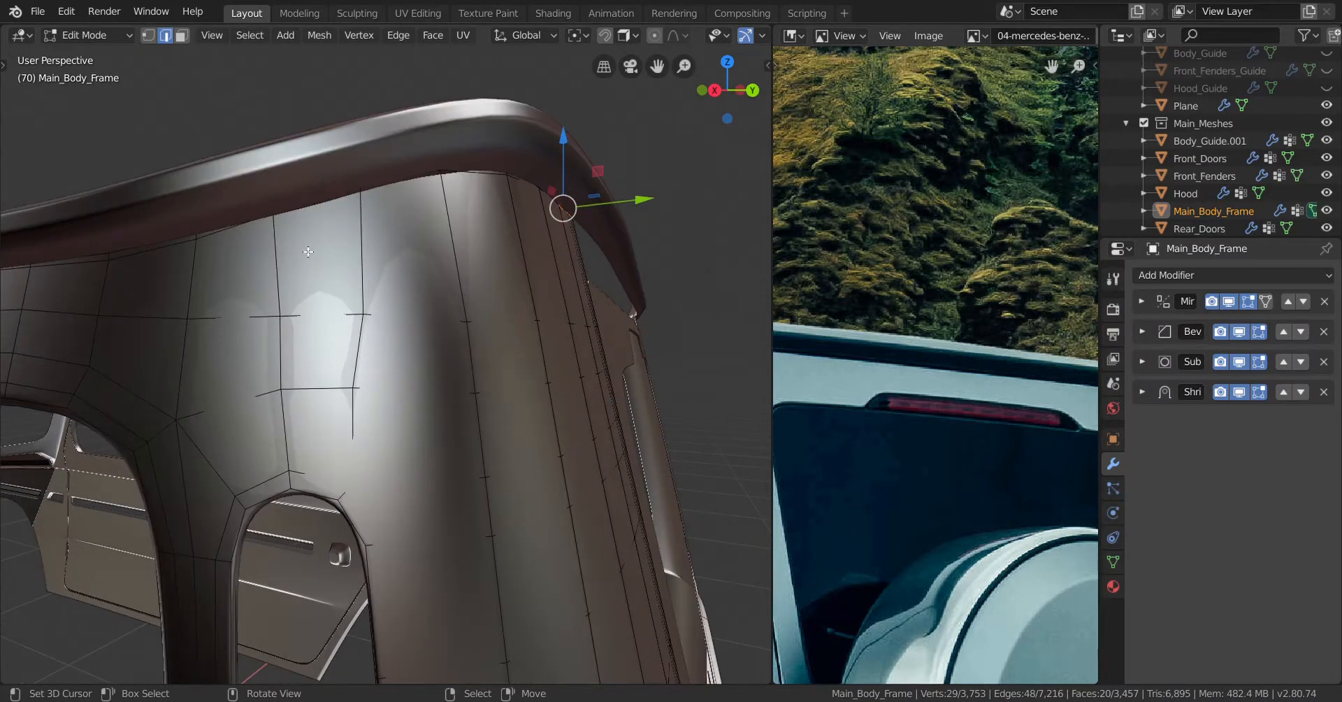
pyautogui.press('KP_3')
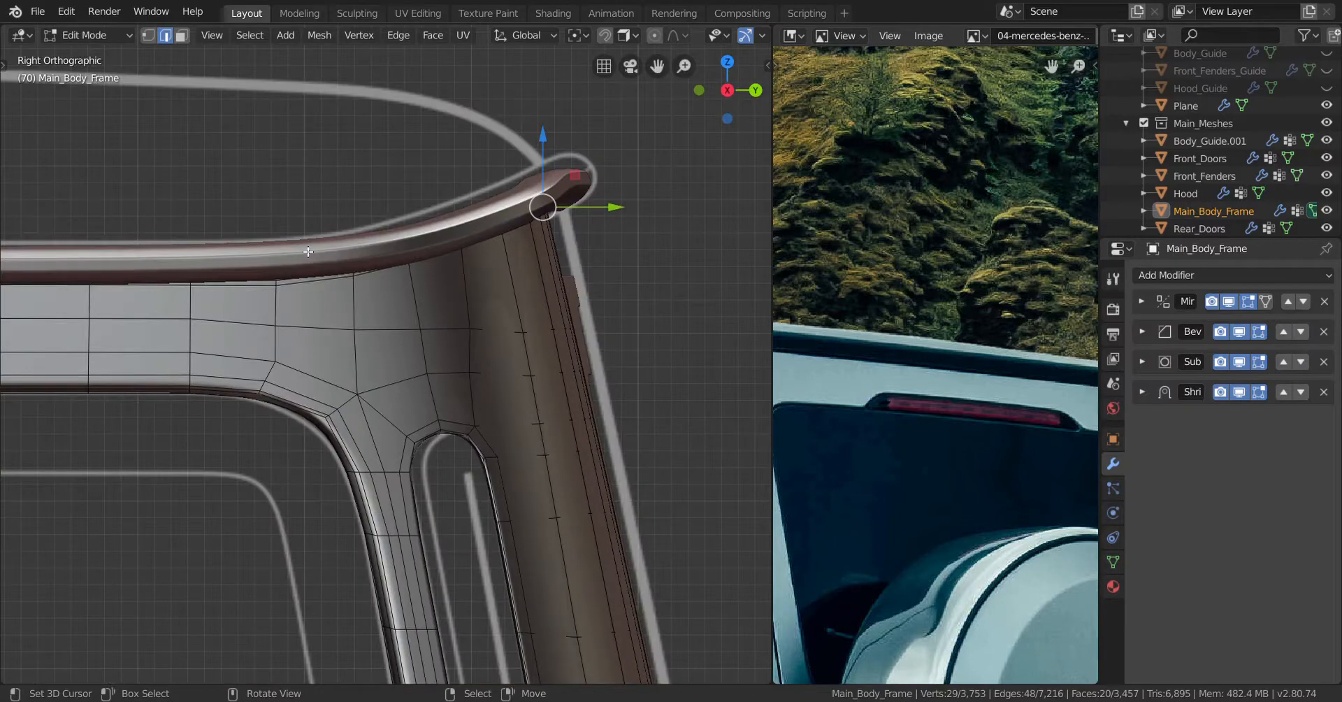
pyautogui.scroll(3, 308, 251)
pyautogui.press('z')
pyautogui.click(227, 251)
pyautogui.keyDown('shift'); pyautogui.moveTo(353, 270); pyautogui.dragTo(285, 306, button='middle'); pyautogui.keyUp('shift')
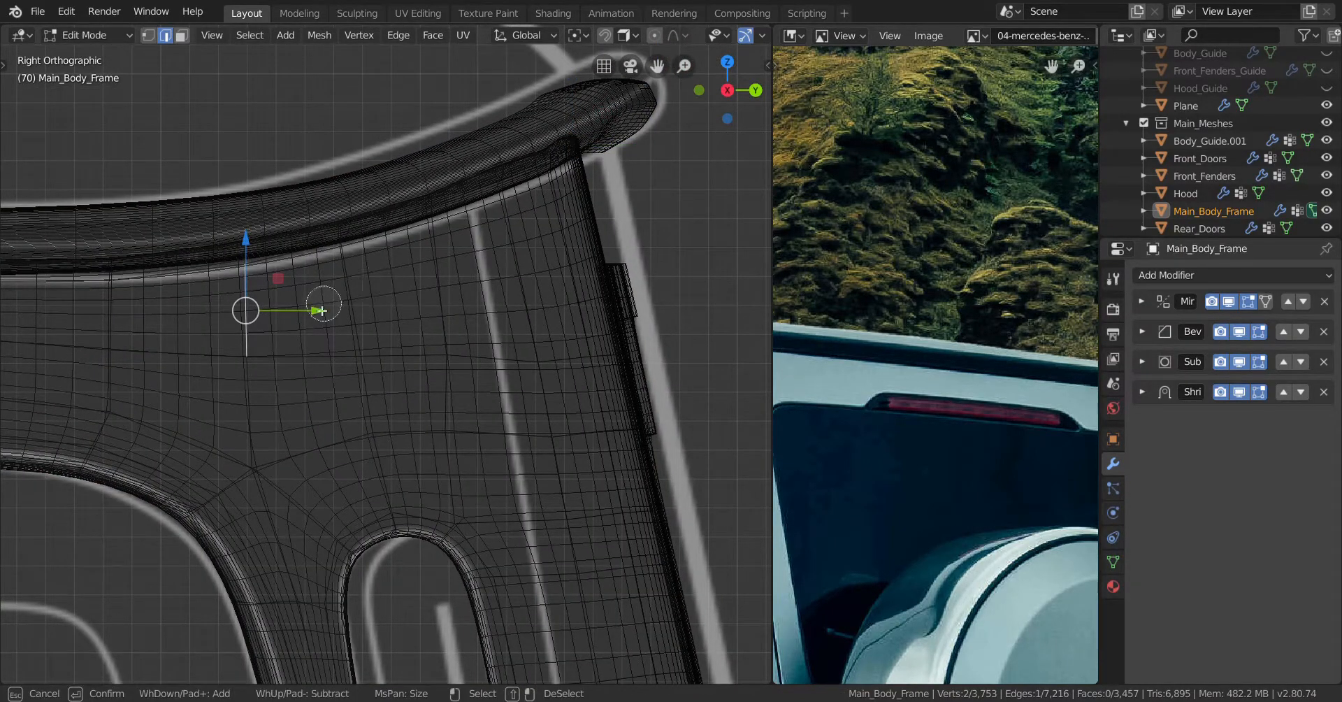
pyautogui.moveTo(454, 280); pyautogui.dragTo(594, 240)
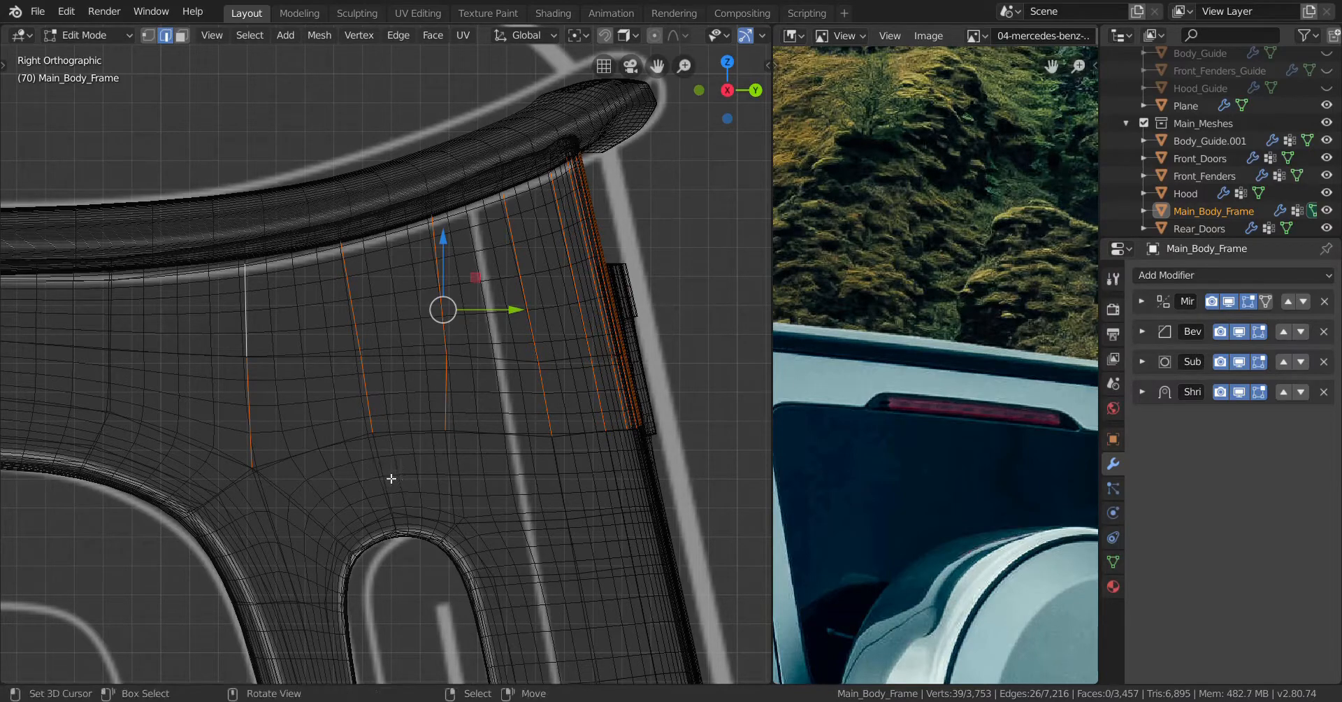
# Check the selected vertical edges around the rear corner in solid and wireframe shading
pyautogui.press('z')
pyautogui.moveTo(599, 420)
pyautogui.keyDown('shift'); pyautogui.mouseDown(button='middle')
pyautogui.moveTo(467, 408)
pyautogui.moveTo(328, 418)
pyautogui.mouseUp(button='middle'); pyautogui.keyUp('shift')
pyautogui.press('z')
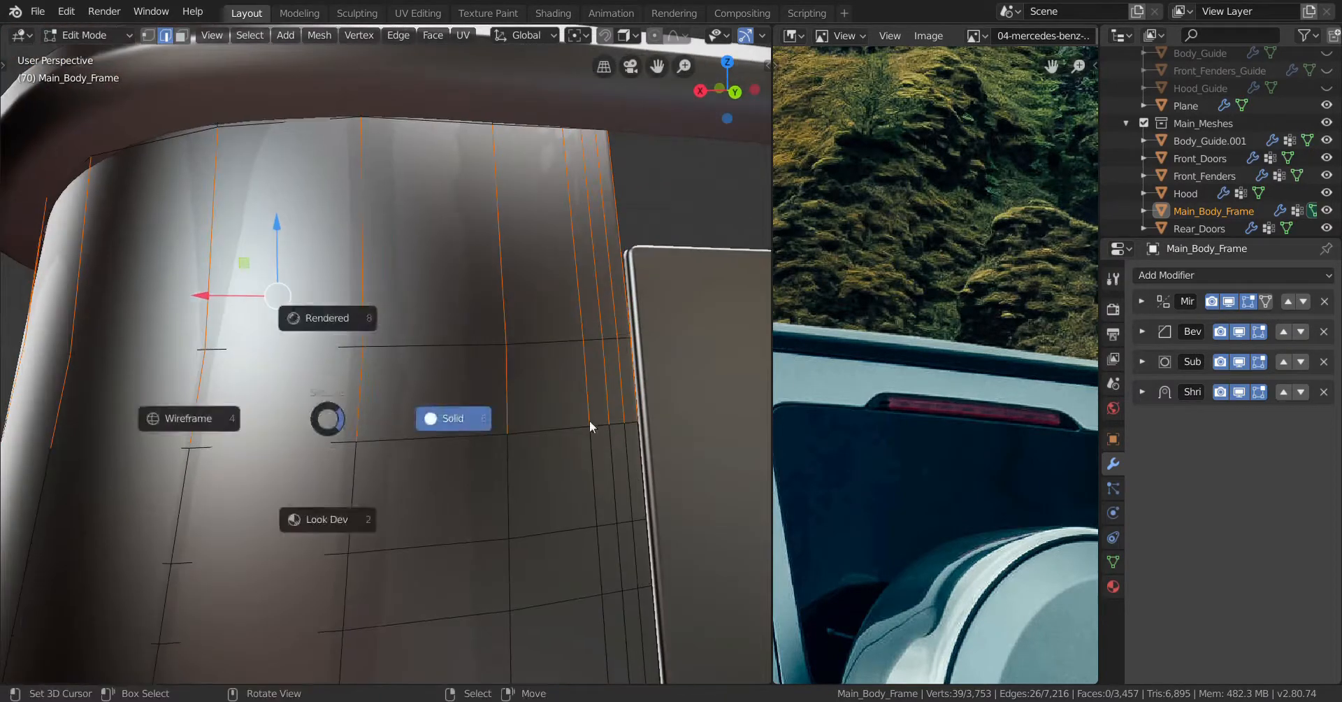
pyautogui.click(589, 420)
pyautogui.press('z')
pyautogui.click(200, 424)
pyautogui.moveTo(519, 410)
pyautogui.mouseDown(button='middle')
pyautogui.moveTo(444, 418)
pyautogui.moveTo(557, 401)
pyautogui.mouseUp(button='middle')
pyautogui.press('z')
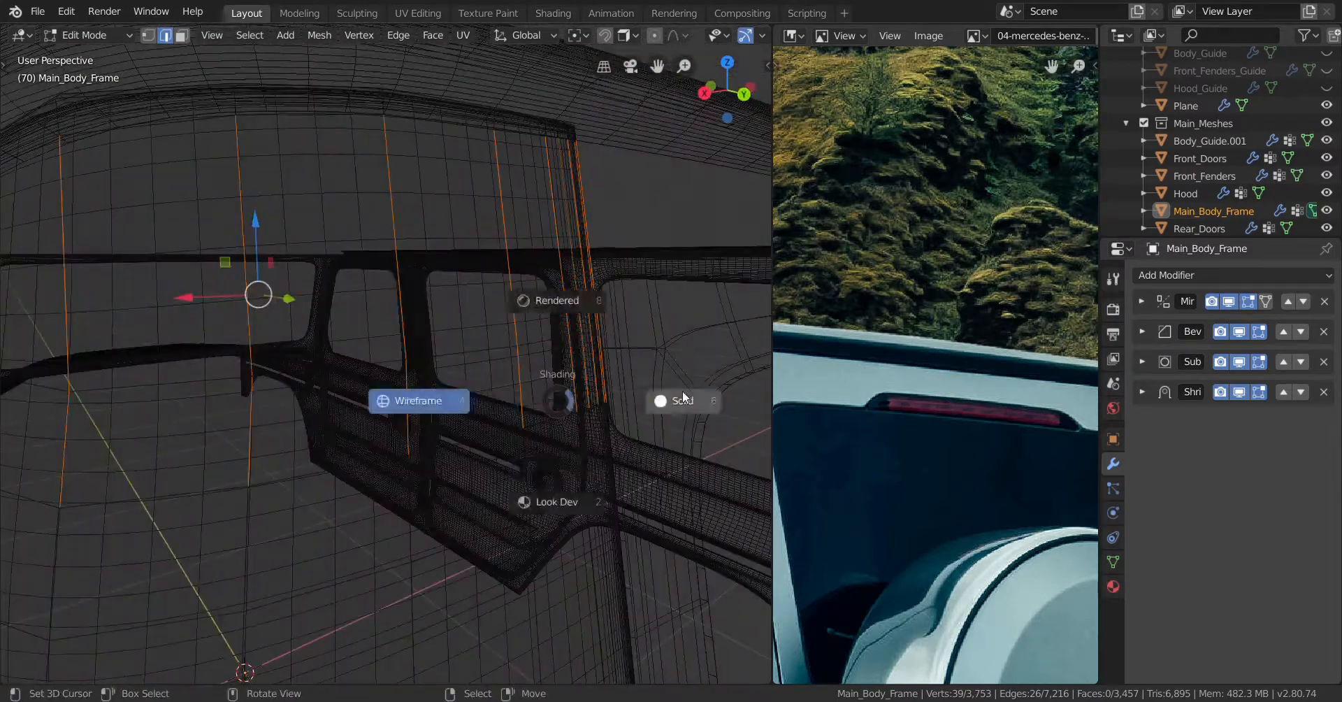
pyautogui.click(683, 397)
# Evenly space the vertices of the selected vertical edges on the main body frame's rear corner with LoopTools Space
pyautogui.moveTo(412, 391); pyautogui.dragTo(585, 360, button='middle')
pyautogui.scroll(2, 488, 371)
pyautogui.rightClick(625, 270)
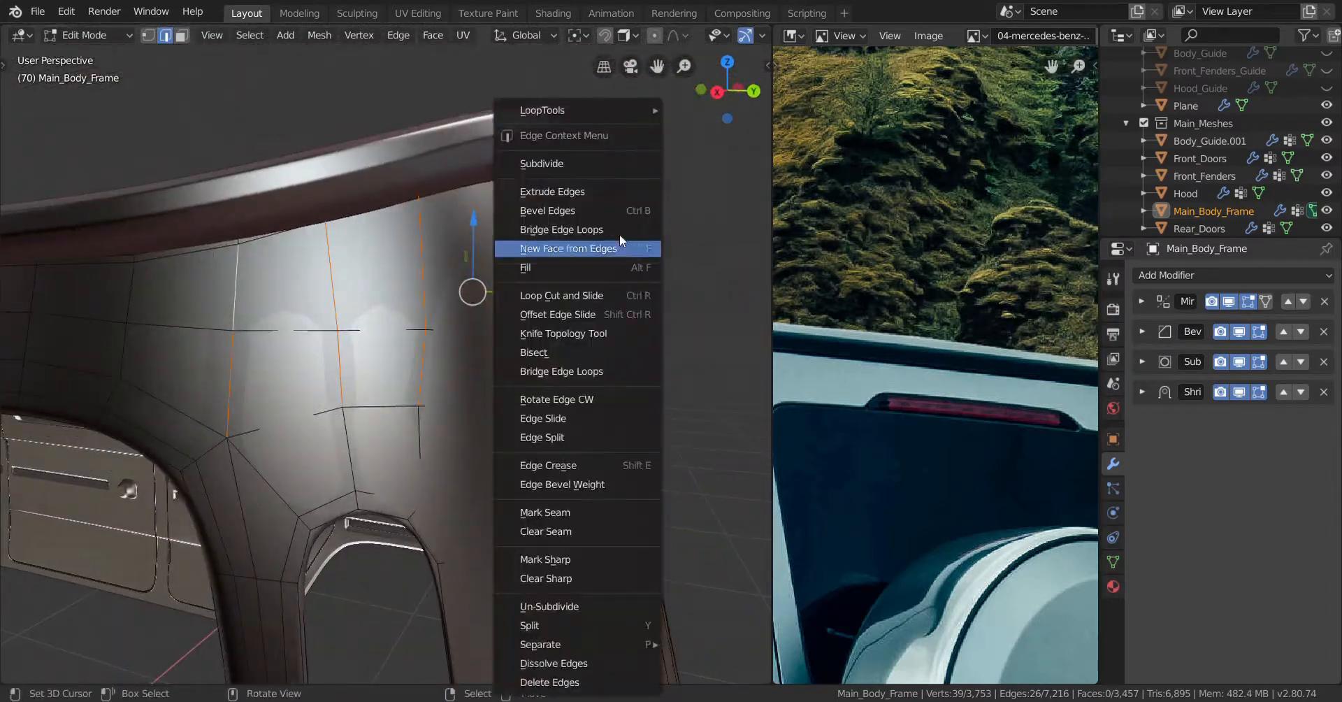
pyautogui.moveTo(619, 113)
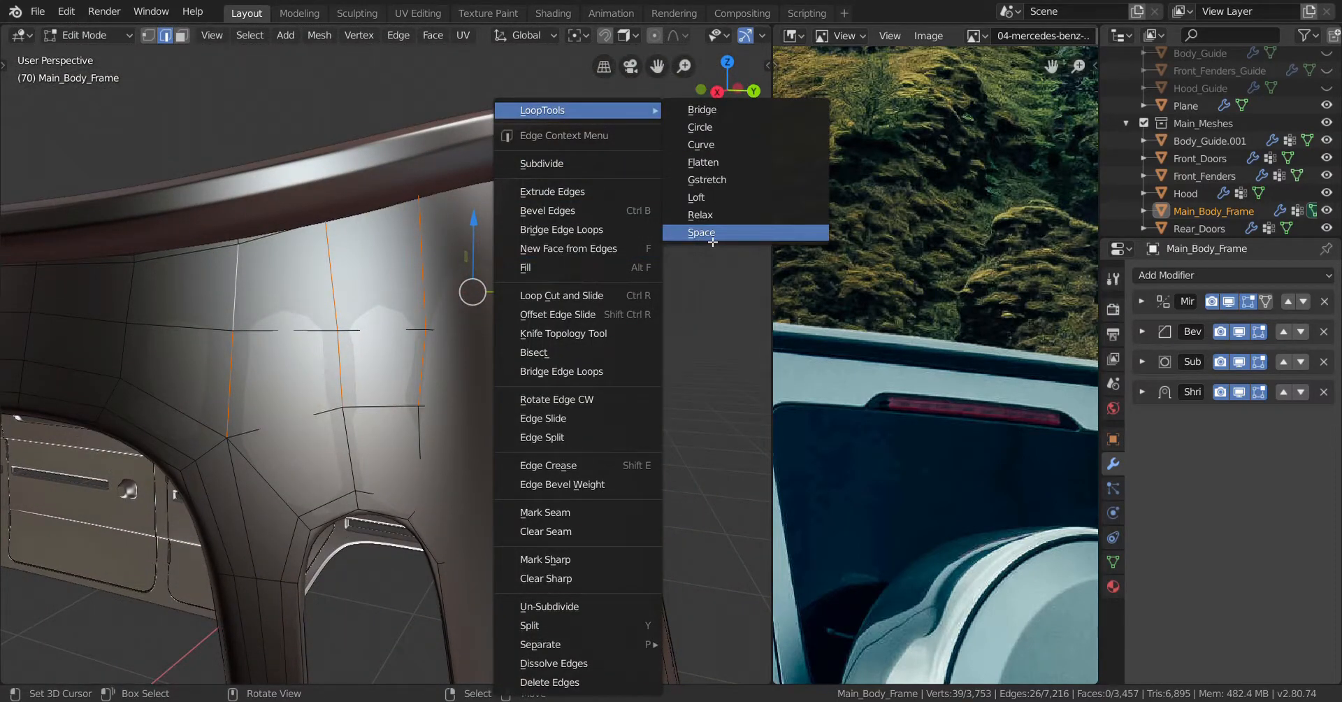
pyautogui.click(712, 242)
pyautogui.moveTo(448, 334); pyautogui.dragTo(292, 475, button='middle')
pyautogui.moveTo(551, 436); pyautogui.dragTo(279, 423, button='middle')
pyautogui.moveTo(362, 423)
pyautogui.mouseDown(button='middle')
pyautogui.moveTo(308, 430)
pyautogui.moveTo(386, 426)
pyautogui.moveTo(336, 420)
pyautogui.mouseUp(button='middle')
pyautogui.hotkey('shift', 'z')
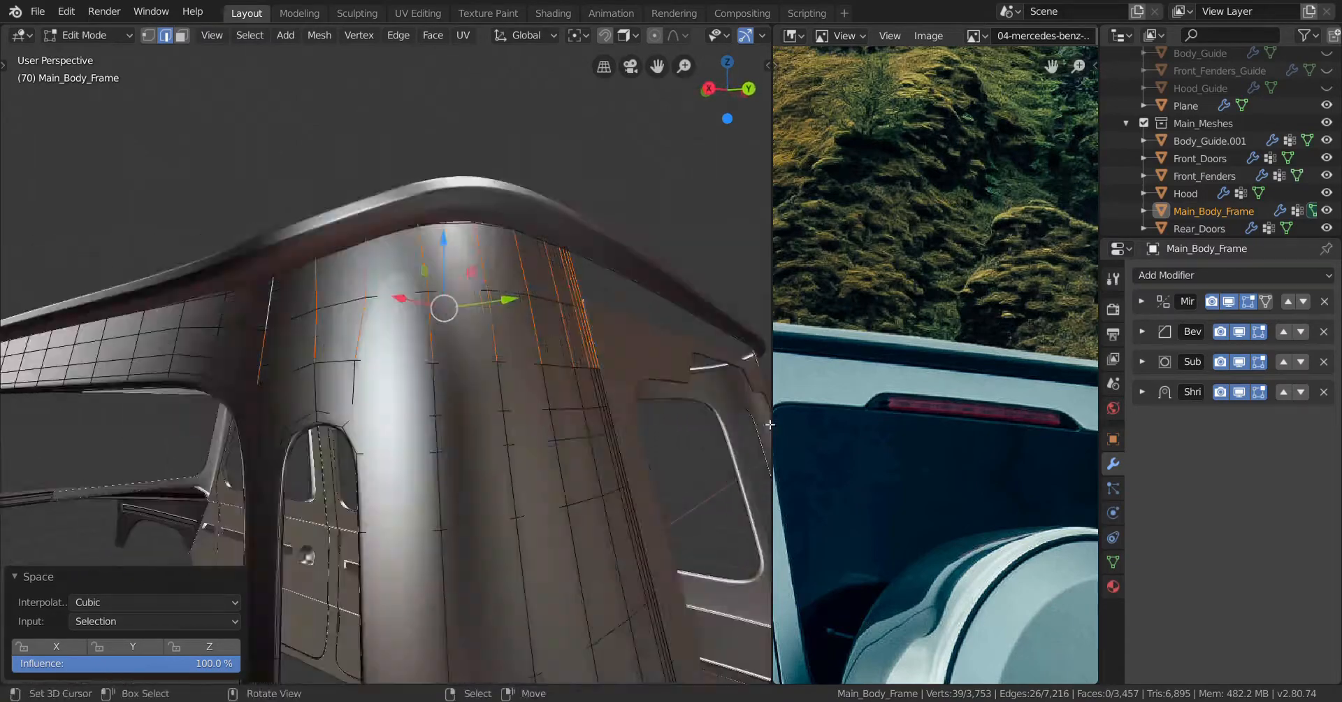
# Open the Body_Guide.001 rear door frame for vertex editing in back view, at its upper corner below the gutter
pyautogui.press('a')
pyautogui.moveTo(454, 380)
pyautogui.mouseDown(button='middle')
pyautogui.moveTo(518, 417)
pyautogui.moveTo(312, 413)
pyautogui.moveTo(269, 395)
pyautogui.moveTo(330, 316)
pyautogui.moveTo(347, 341)
pyautogui.moveTo(286, 362)
pyautogui.moveTo(420, 364)
pyautogui.moveTo(333, 360)
pyautogui.mouseUp(button='middle')
pyautogui.press('a')
pyautogui.press('Tab')
pyautogui.press('Tab')
pyautogui.press('Tab')
pyautogui.click(330, 316)
pyautogui.press('ctrl+KP_1')
pyautogui.press('Tab')
pyautogui.scroll(8, 339, 365)
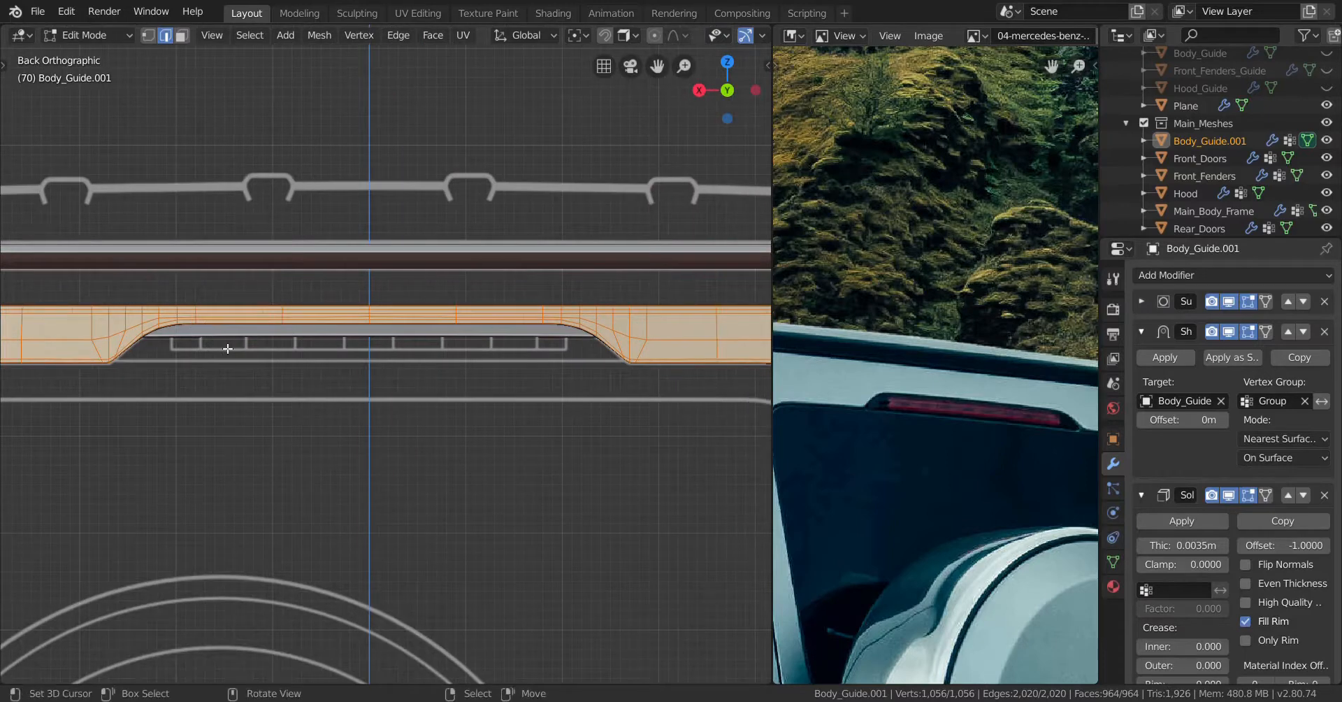
pyautogui.scroll(-5, 336, 319)
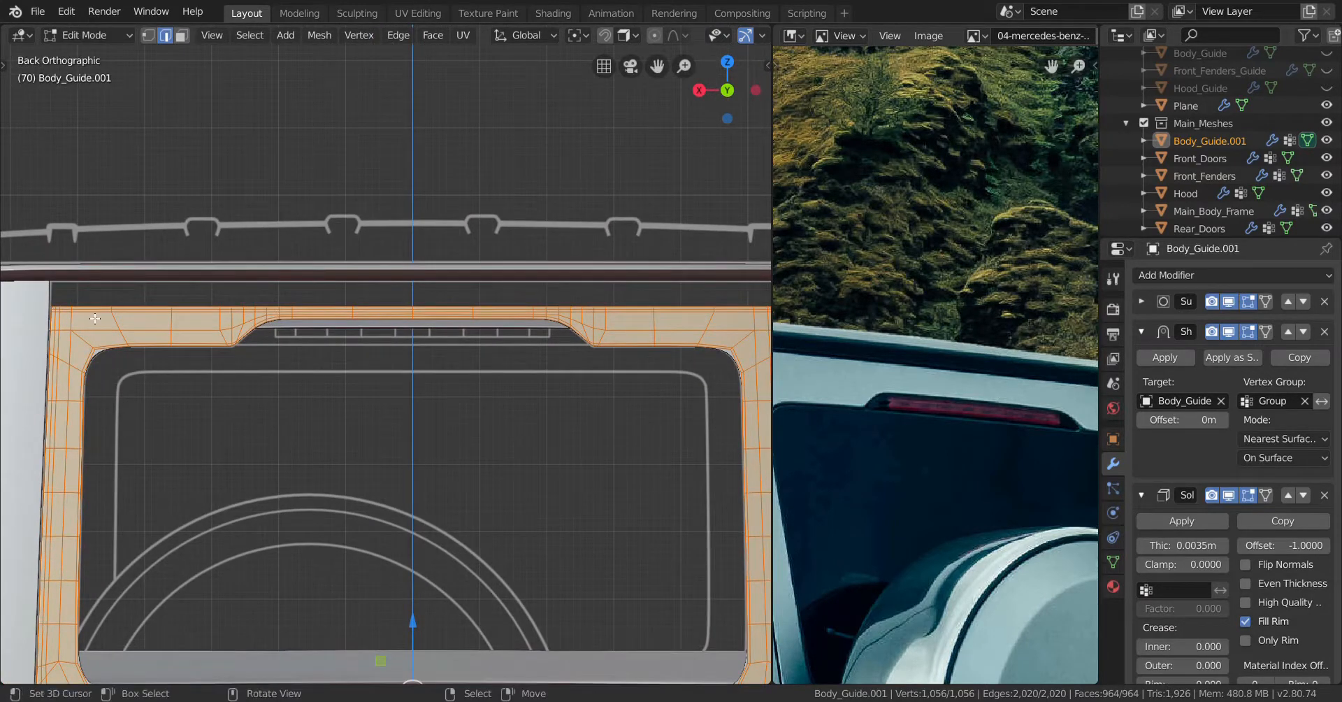
pyautogui.scroll(2, 197, 320)
pyautogui.keyDown('shift'); pyautogui.moveTo(42, 330); pyautogui.dragTo(375, 331, button='middle'); pyautogui.keyUp('shift')
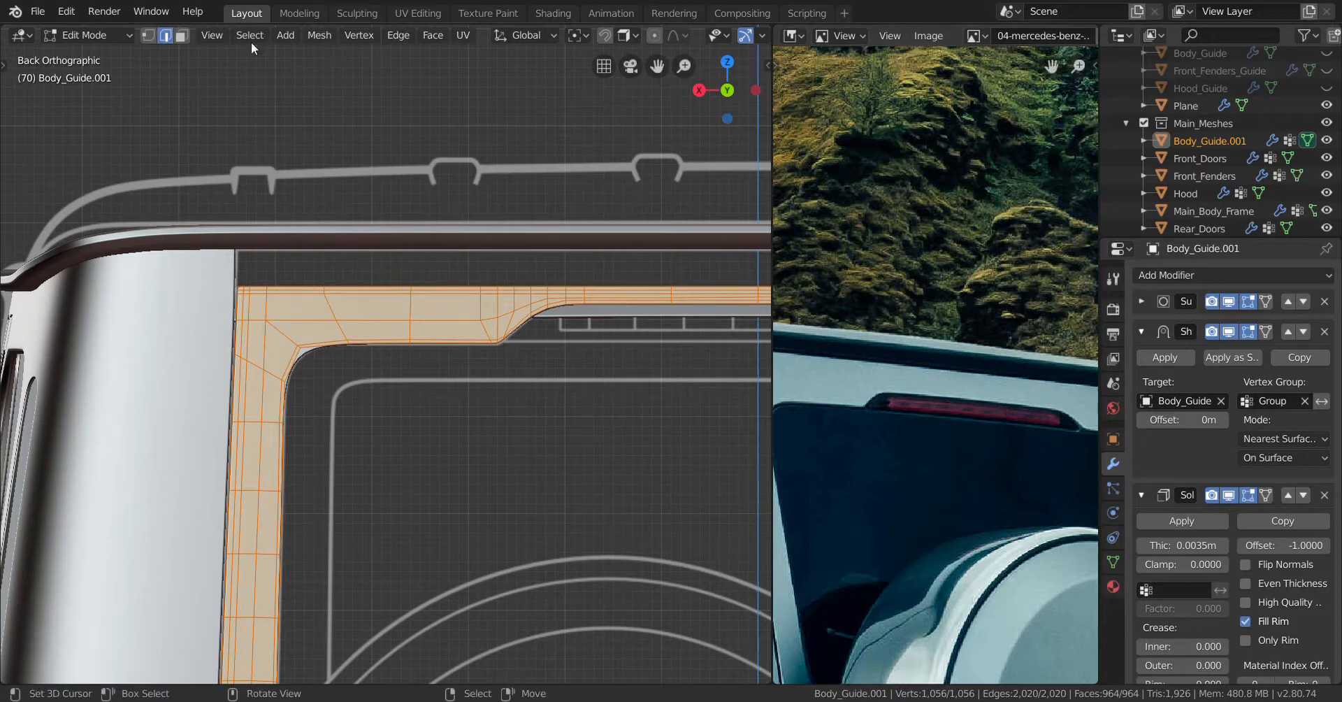
pyautogui.click(148, 35)
pyautogui.scroll(3, 443, 273)
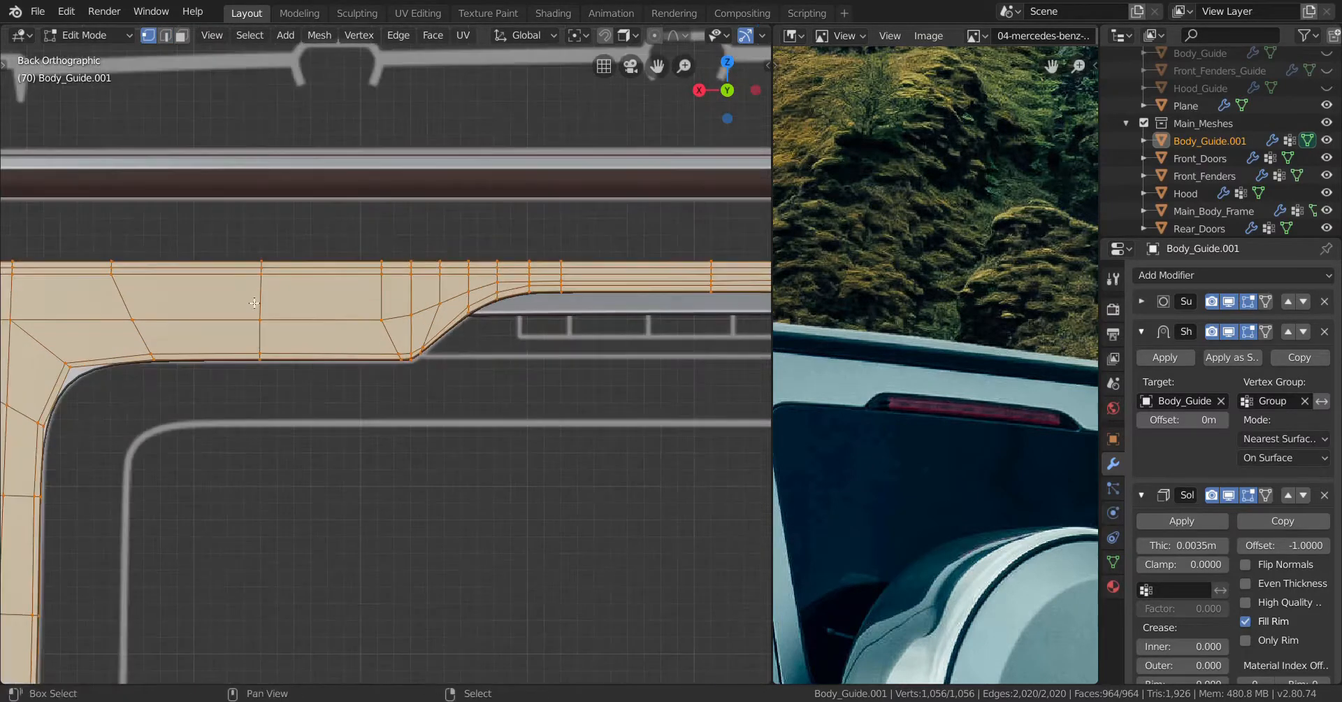
pyautogui.keyDown('shift'); pyautogui.moveTo(378, 259); pyautogui.dragTo(413, 294, button='middle'); pyautogui.keyUp('shift')
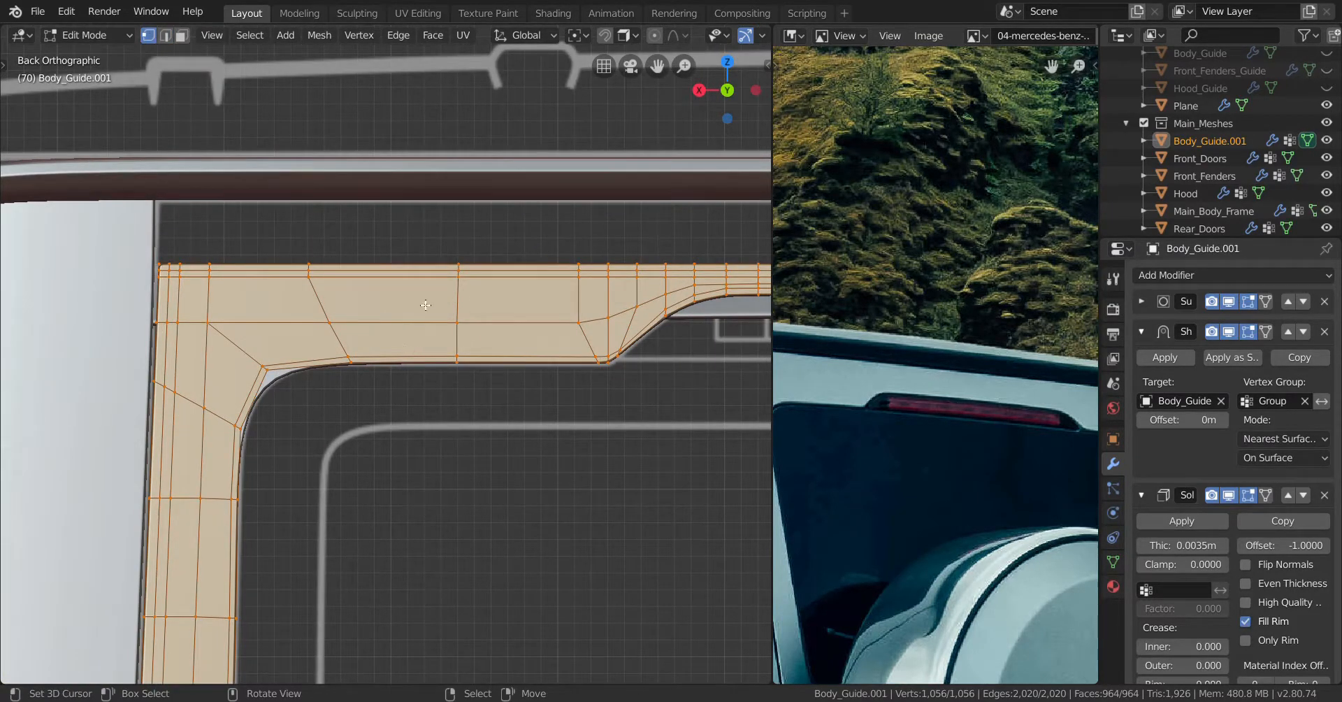
# Select the rear door frame's three uppermost edge loops and compare them with the gutter and blueprint in side view
pyautogui.keyDown('alt'); pyautogui.click(416, 292); pyautogui.keyUp('alt')
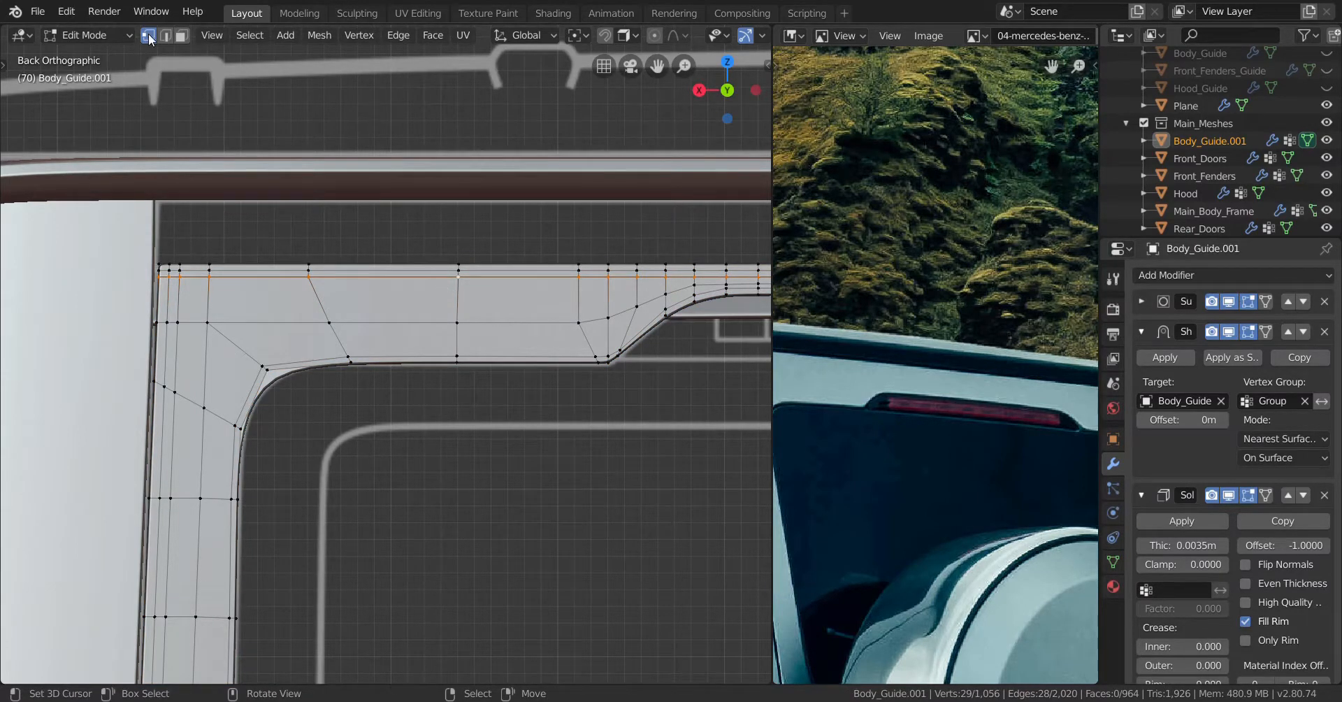
pyautogui.scroll(1, 518, 279)
pyautogui.scroll(-2, 550, 275)
pyautogui.keyDown('shift'); pyautogui.moveTo(472, 288); pyautogui.dragTo(381, 325, button='middle'); pyautogui.keyUp('shift')
pyautogui.scroll(1, 442, 281)
pyautogui.scroll(-3, 443, 270)
pyautogui.scroll(3, 455, 279)
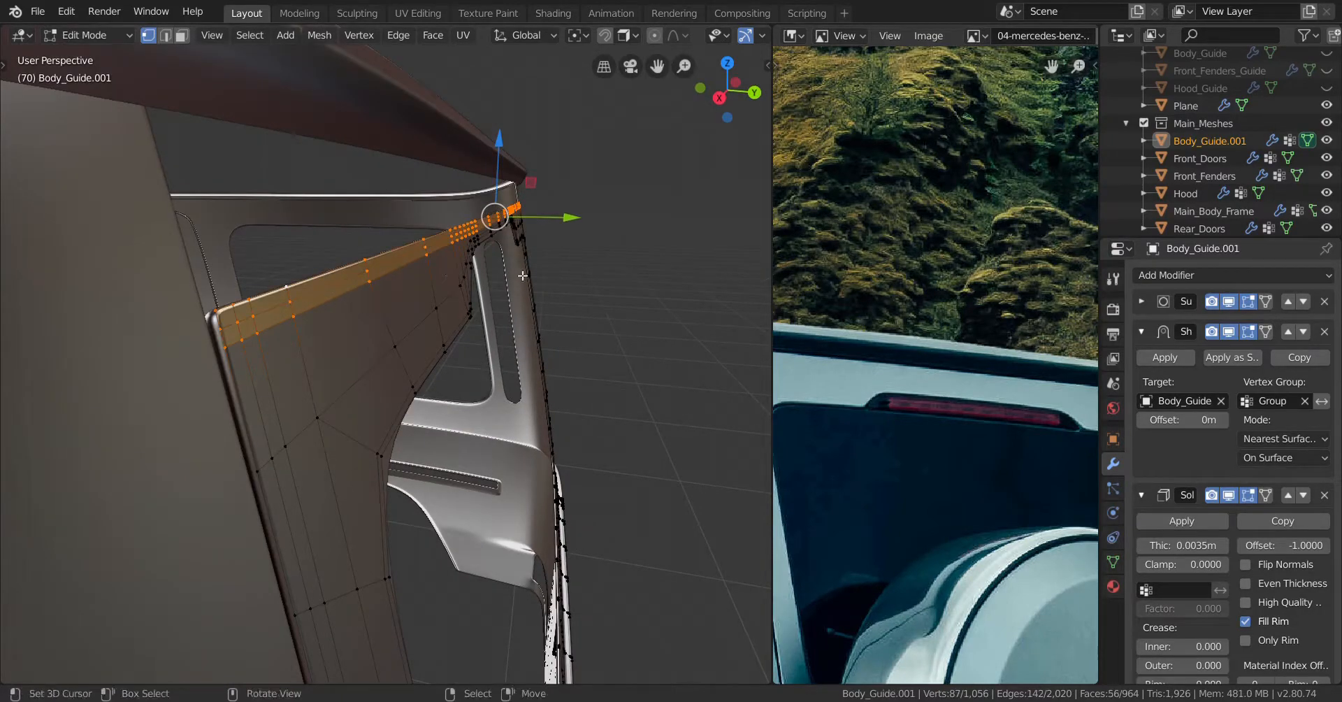
pyautogui.moveTo(523, 276); pyautogui.dragTo(363, 227, button='middle')
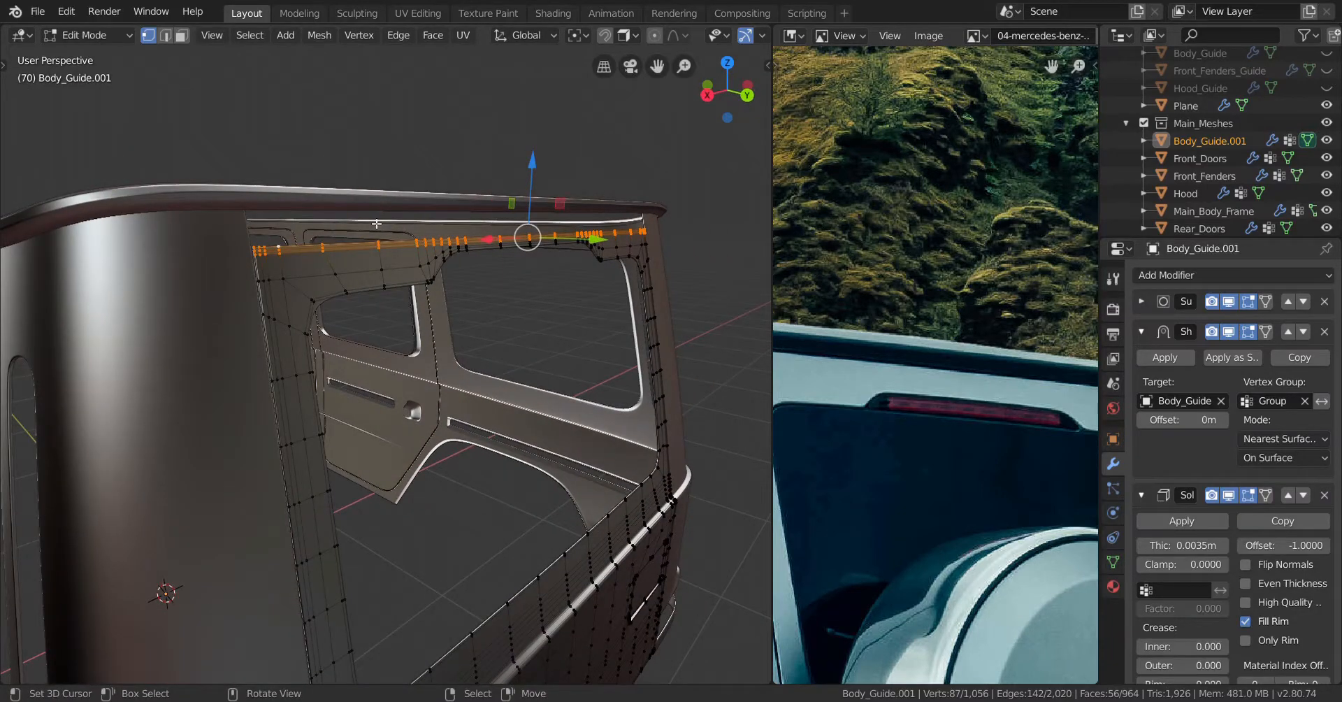
pyautogui.press('KP_3')
pyautogui.scroll(4, 376, 224)
pyautogui.keyDown('shift'); pyautogui.moveTo(555, 170); pyautogui.dragTo(270, 377, button='middle'); pyautogui.keyUp('shift')
pyautogui.scroll(6, 269, 377)
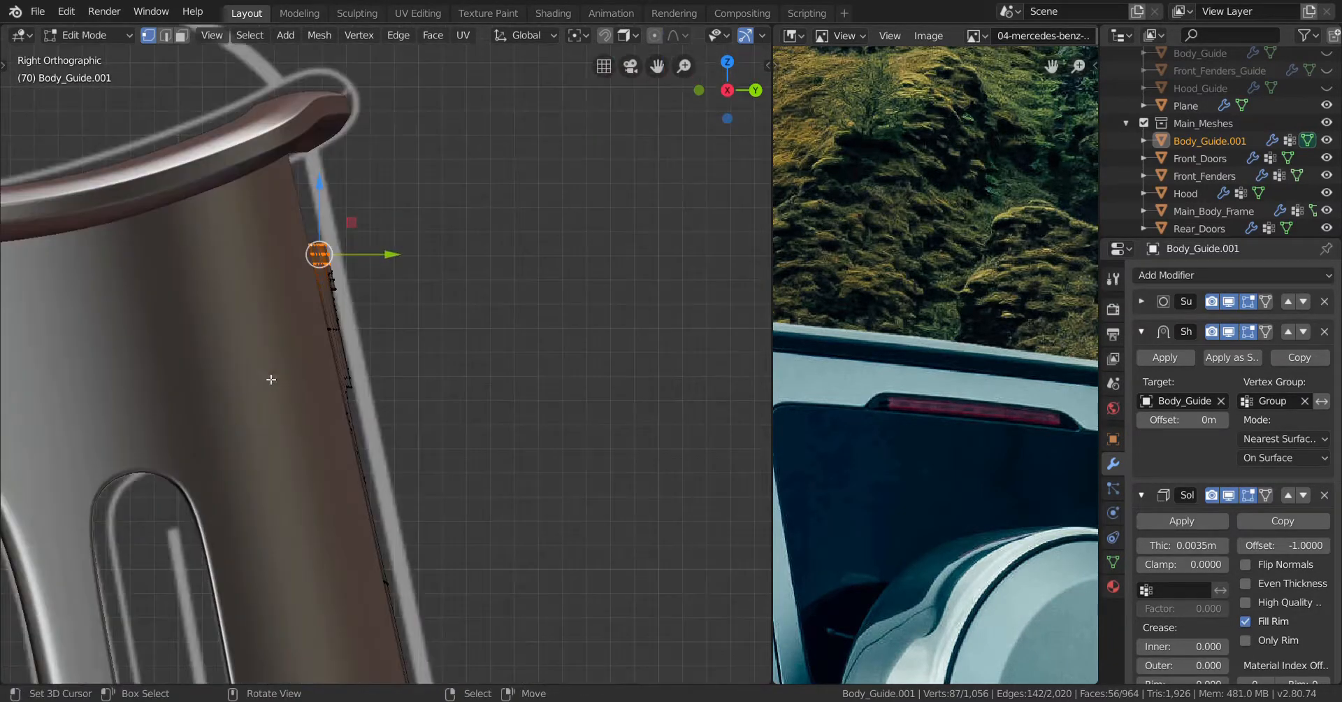
pyautogui.keyDown('shift'); pyautogui.moveTo(322, 262); pyautogui.dragTo(391, 294, button='middle'); pyautogui.keyUp('shift')
pyautogui.scroll(4, 394, 292)
pyautogui.scroll(2, 394, 292)
pyautogui.scroll(-3, 394, 292)
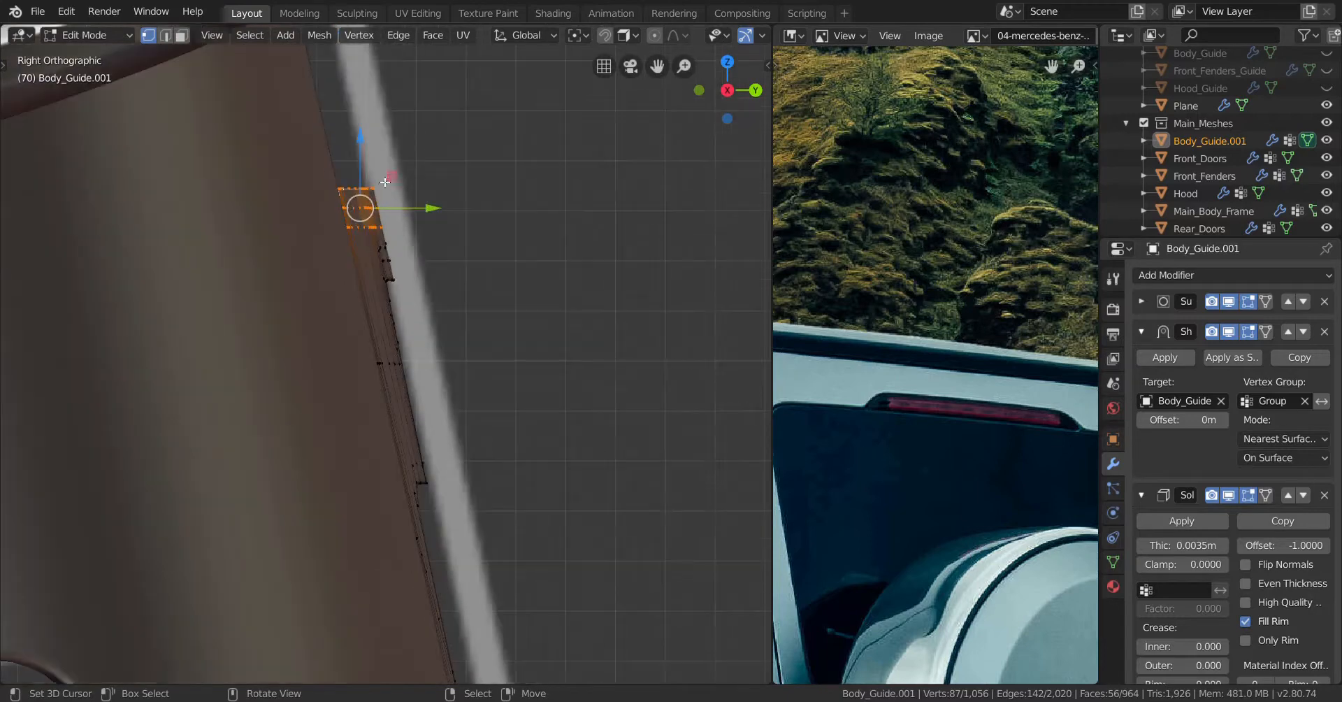
# Edge-slide only the rear door frame's topmost loop up to the gutter with clamping off and a factor of -10
pyautogui.keyDown('shift'); pyautogui.moveTo(377, 150); pyautogui.dragTo(415, 232, button='middle'); pyautogui.keyUp('shift')
pyautogui.scroll(3, 415, 232)
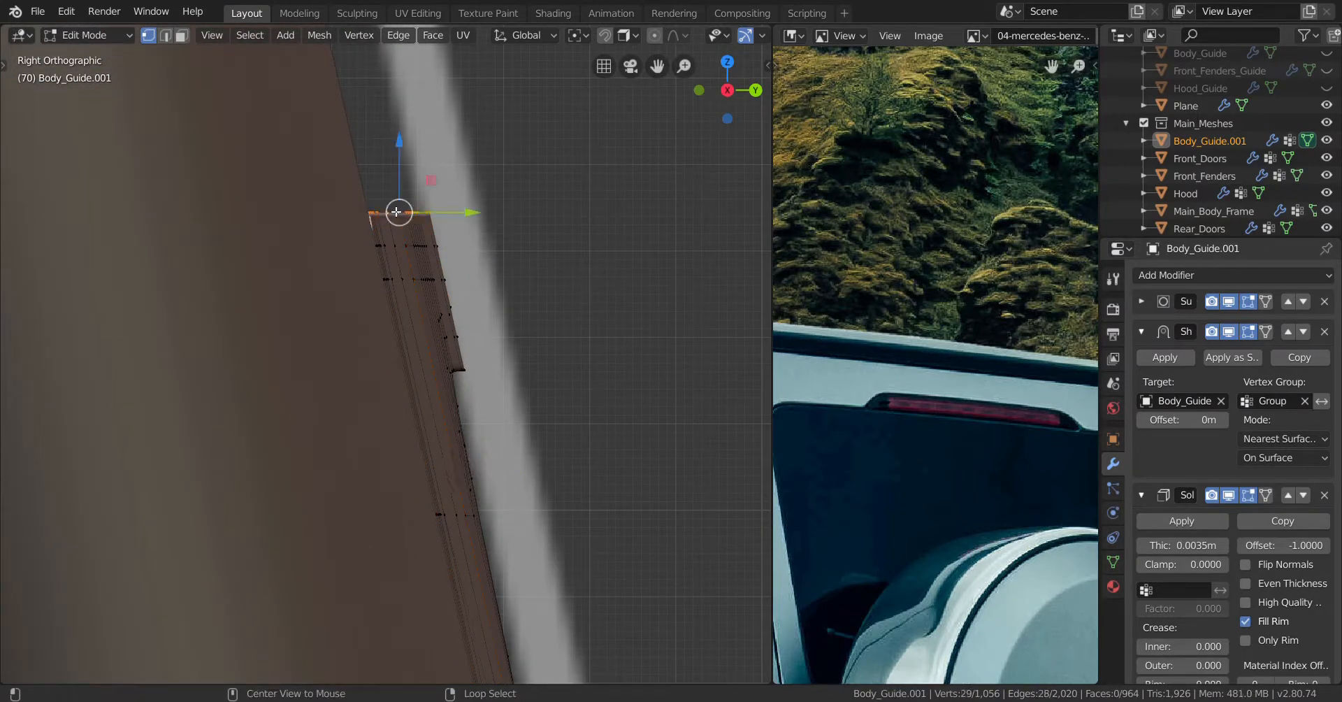
pyautogui.scroll(-6, 485, 272)
pyautogui.press('g')
pyautogui.press('g')
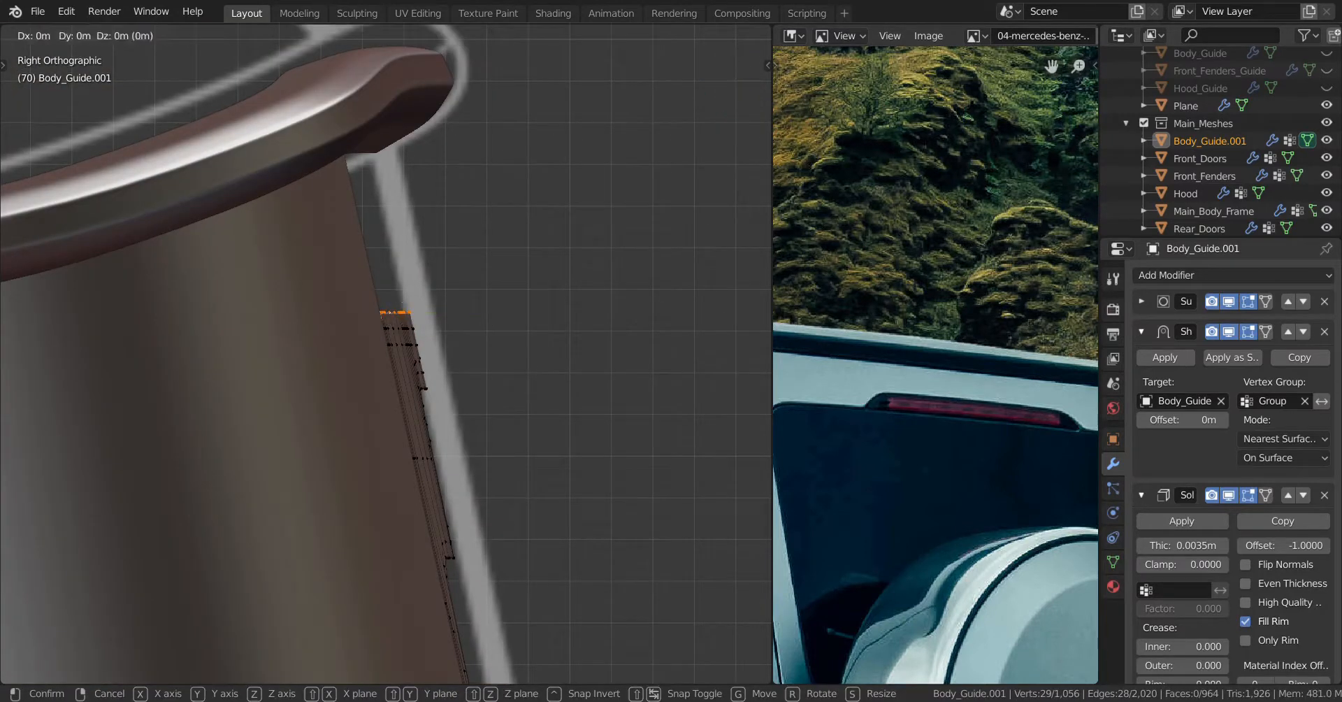
pyautogui.press('c')
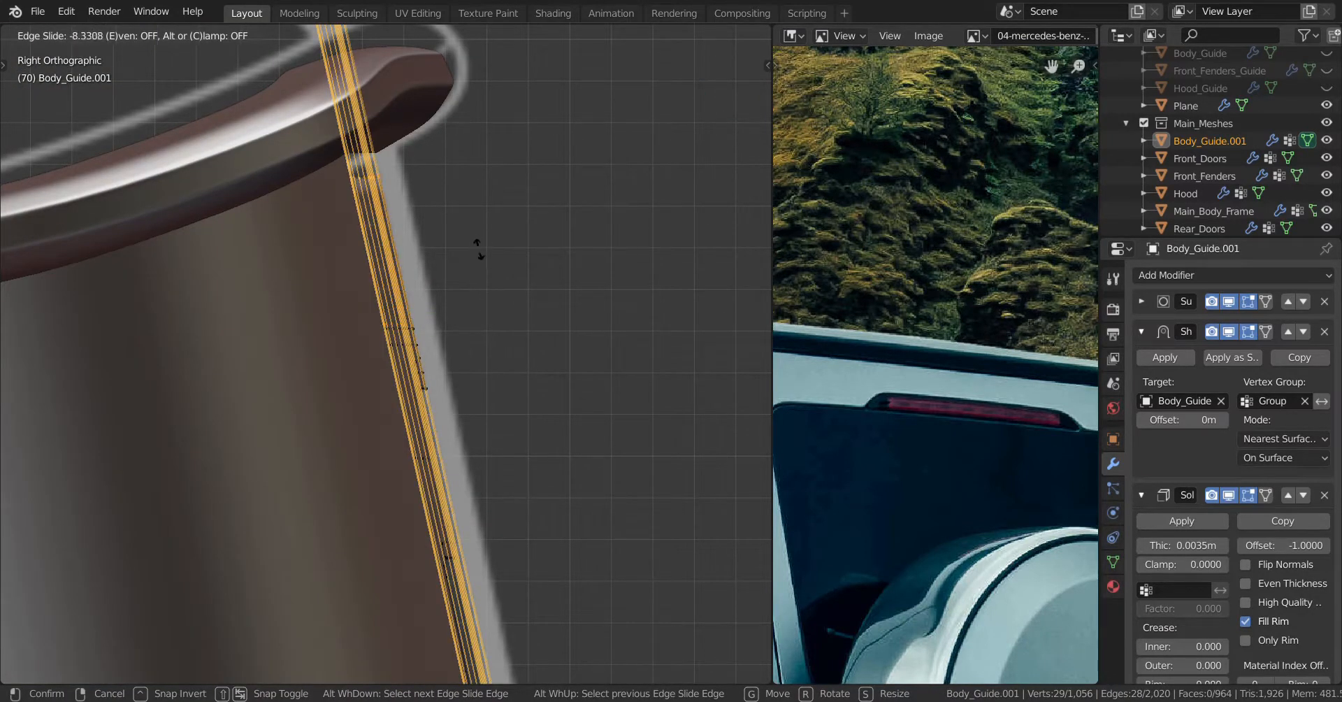
pyautogui.click(479, 236)
# Refine the slide of the rear door frame's topmost loop so it meets the underside of the gutter
pyautogui.moveTo(479, 237); pyautogui.dragTo(452, 293, button='middle')
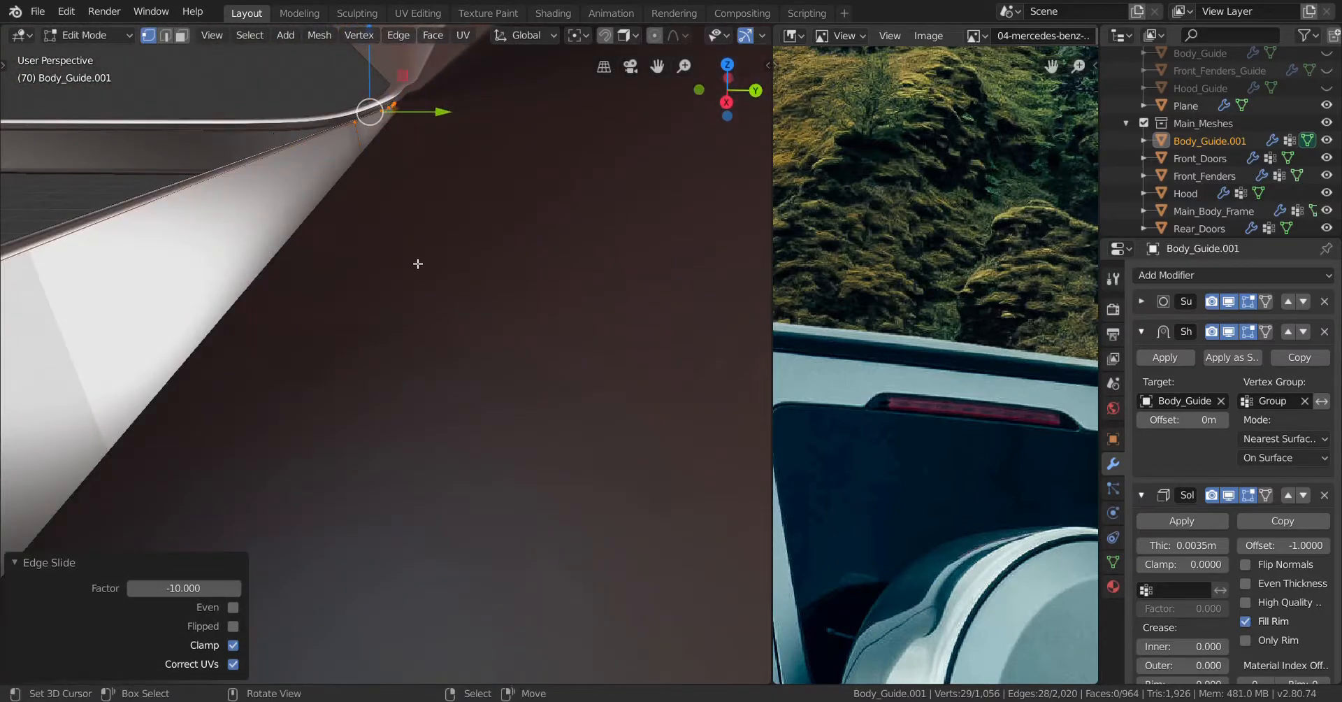
pyautogui.press('g')
pyautogui.press('g')
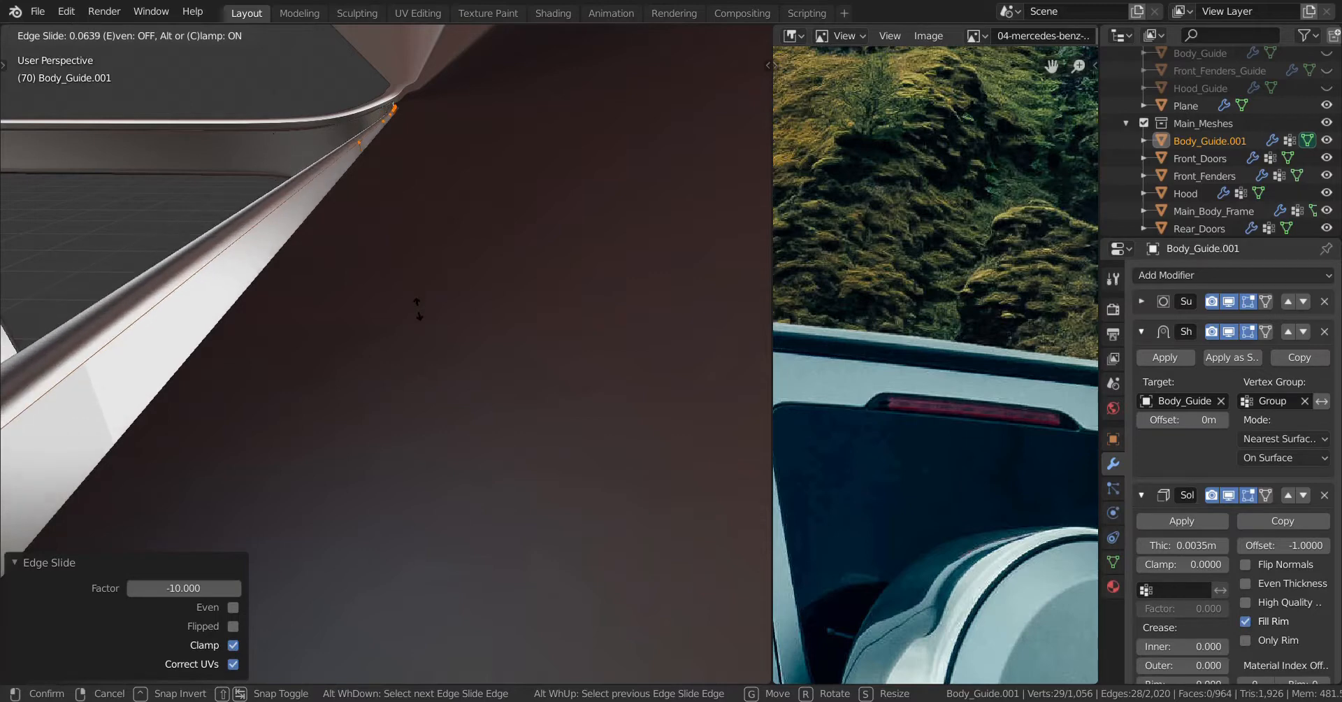
pyautogui.click(420, 315)
# Slide the two support loops of the rear door frame up close beneath its top edge, the lower one by factor 0.917
pyautogui.moveTo(422, 323); pyautogui.dragTo(518, 350, button='middle')
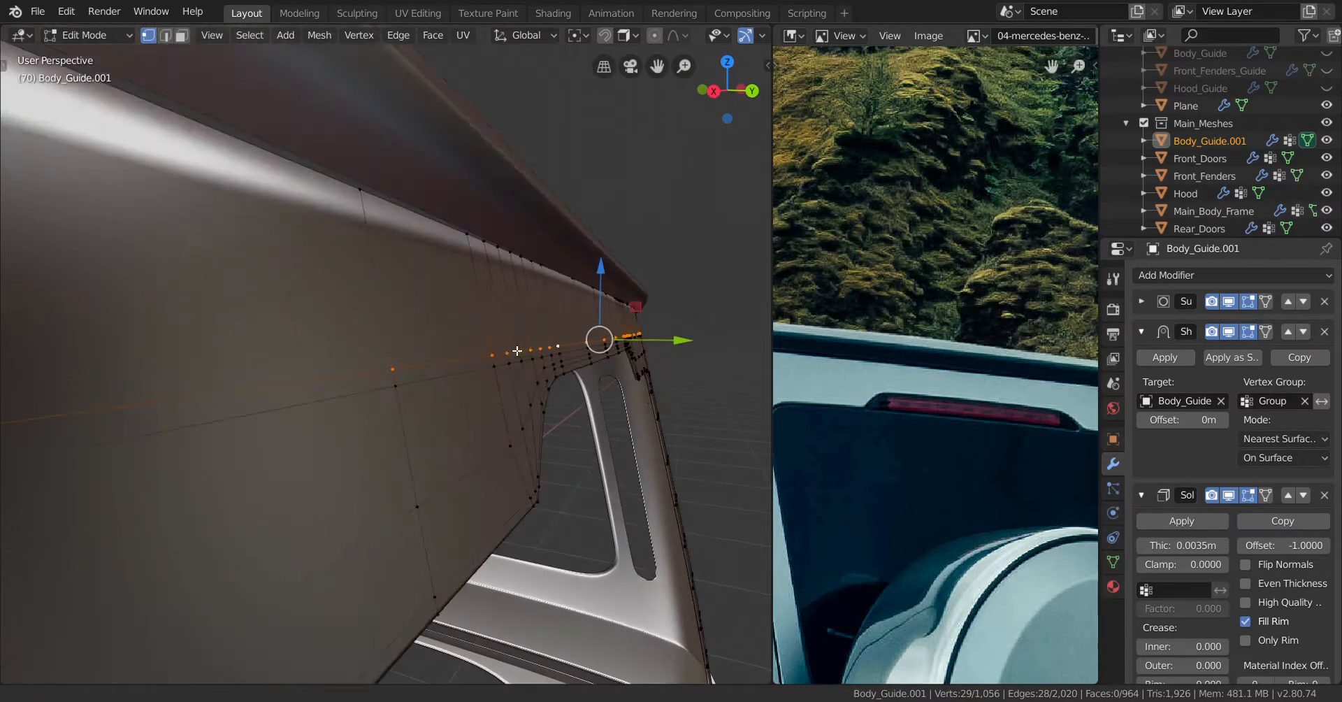
pyautogui.press('g')
pyautogui.press('g')
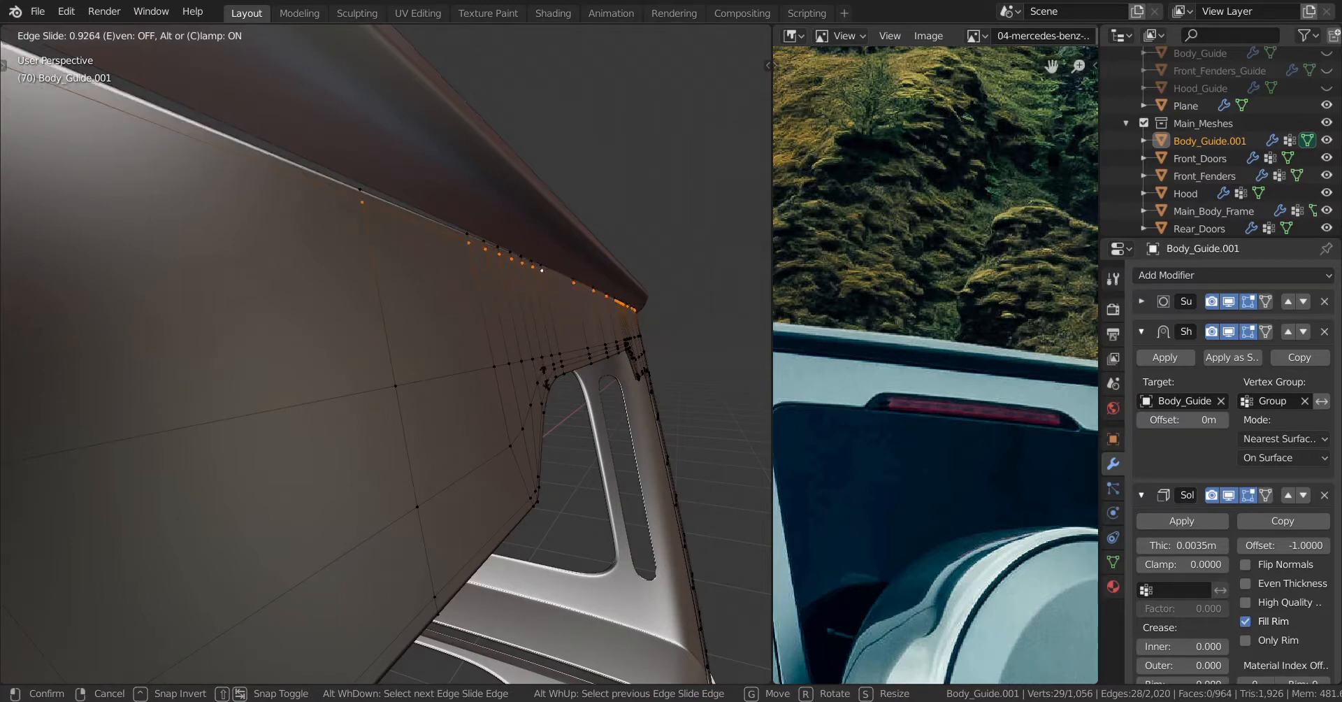
pyautogui.click(546, 392)
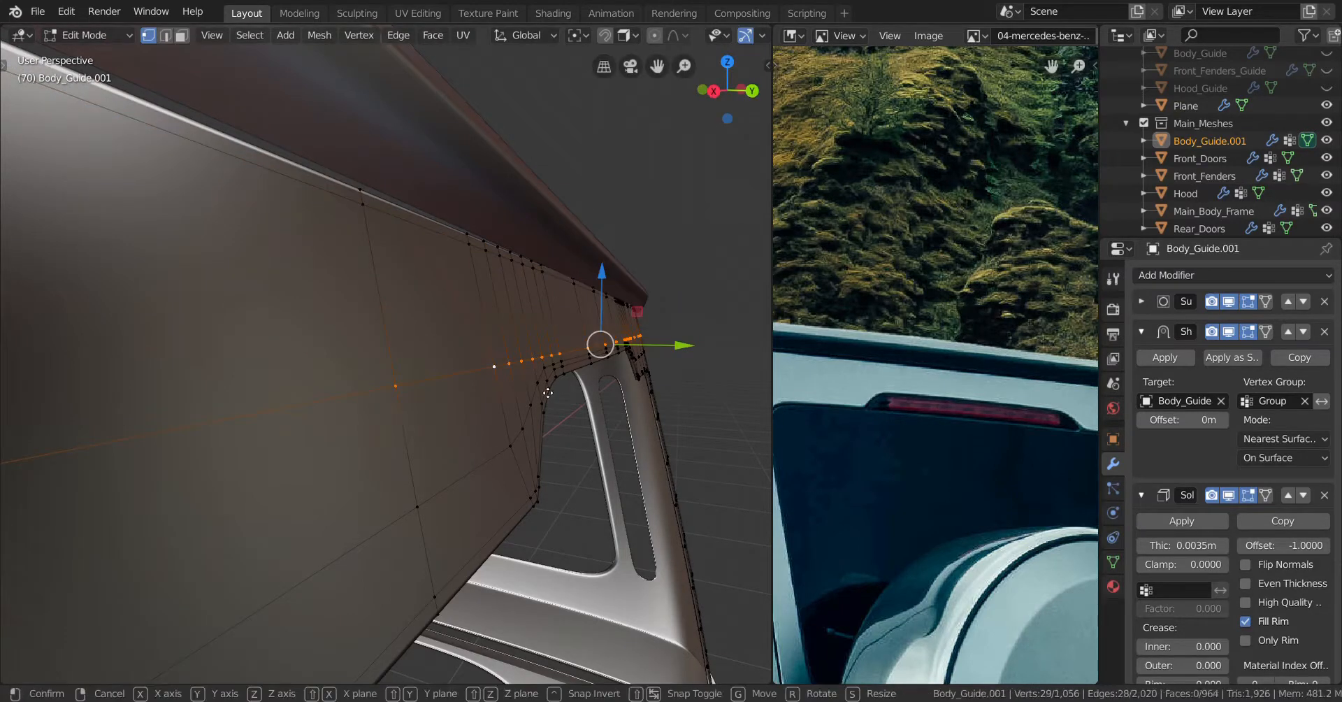
pyautogui.press('g')
pyautogui.click(537, 325)
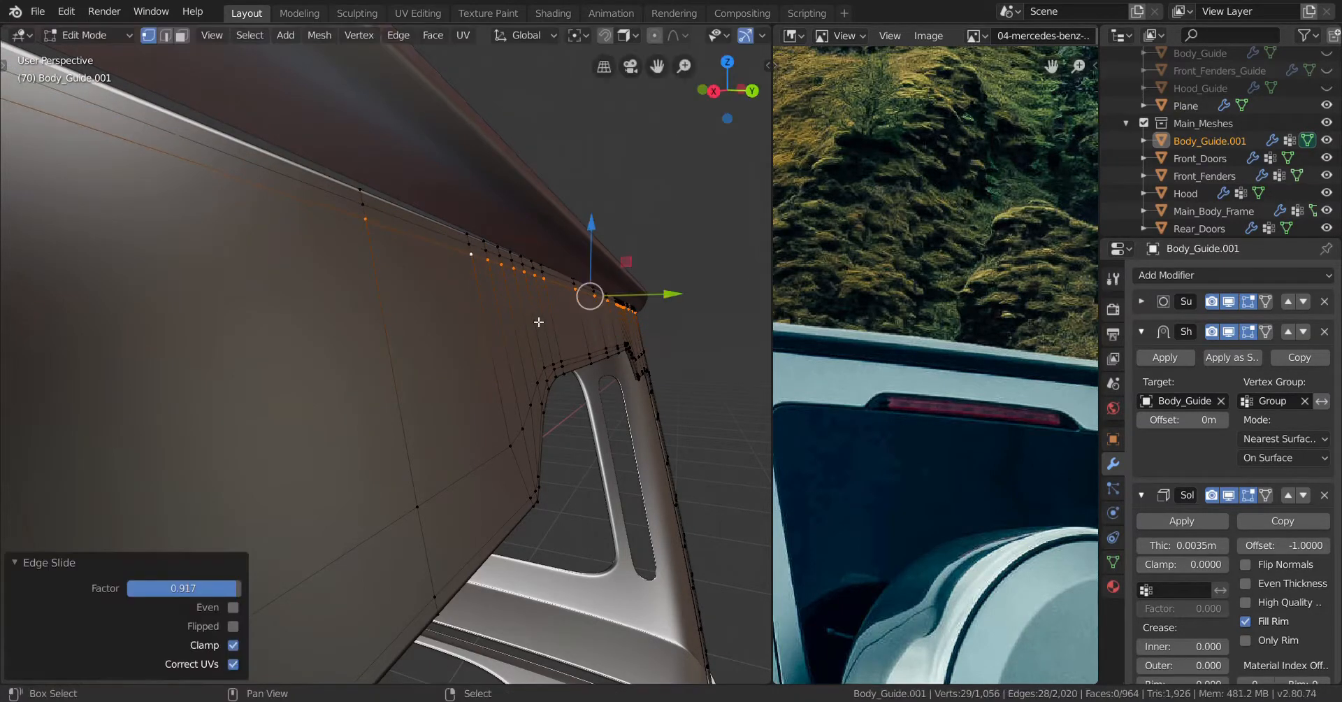
# Add a centred horizontal edge loop to the rear door frame between the upper support loops and the window opening
pyautogui.press('Tab')
pyautogui.moveTo(539, 320); pyautogui.dragTo(401, 382, button='middle')
pyautogui.press('Tab')
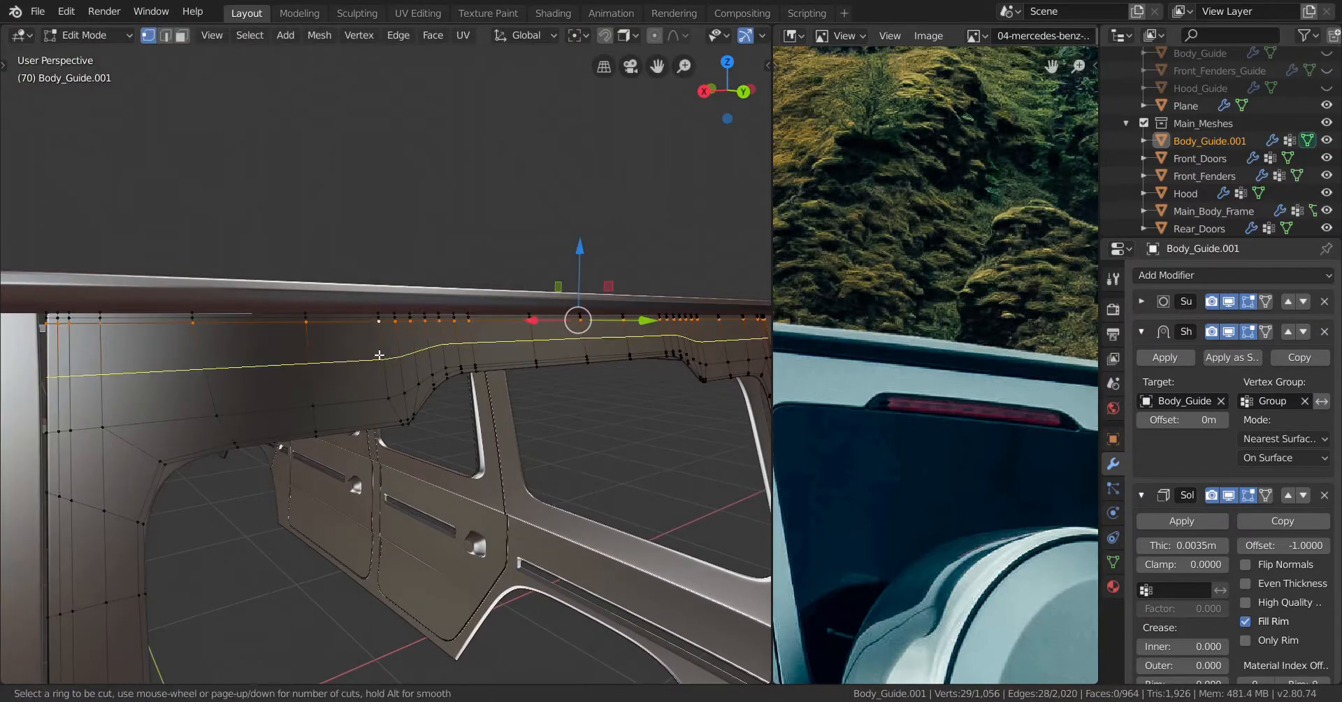
pyautogui.click(378, 355)
pyautogui.rightClick(379, 355)
# Examine the rear door frame's surface and its junction with the gutter with the mesh editing overlay off
pyautogui.press('a')
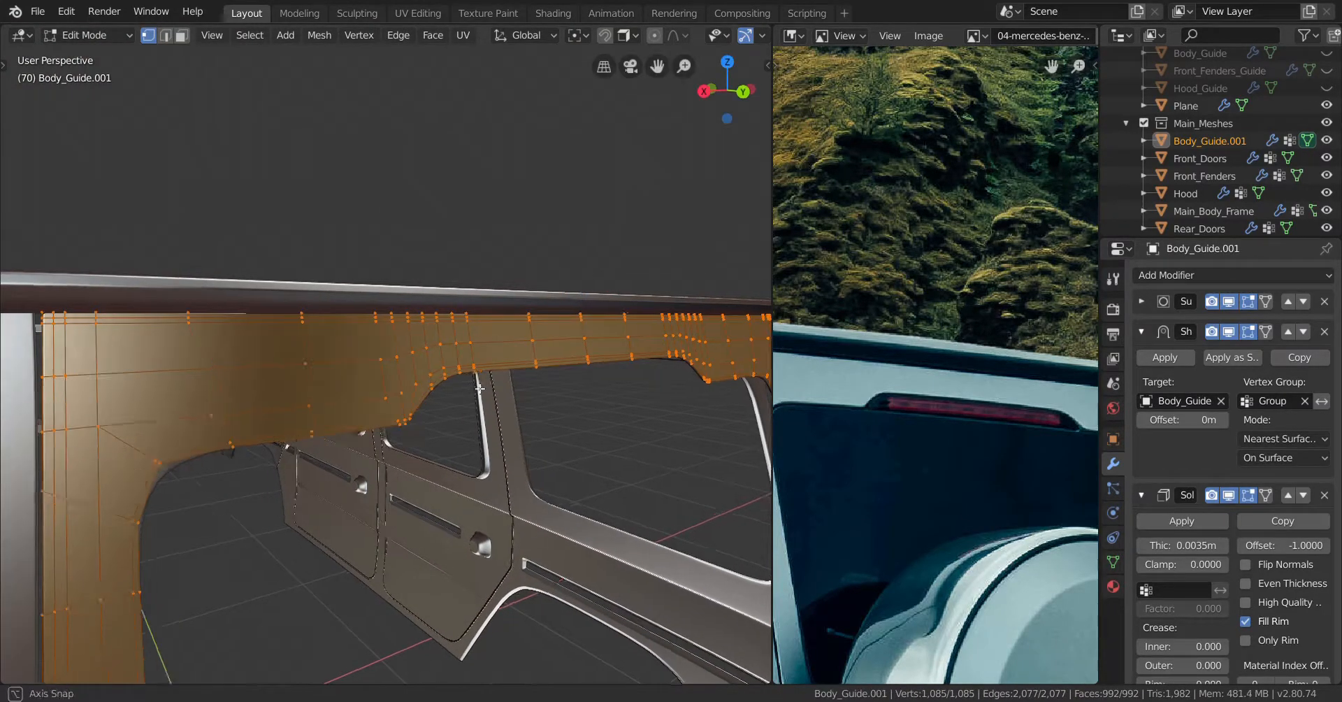
pyautogui.moveTo(381, 357); pyautogui.dragTo(328, 362, button='middle')
pyautogui.hotkey('alt', 'a')
pyautogui.scroll(-3, 405, 370)
pyautogui.press('Tab')
pyautogui.moveTo(426, 367); pyautogui.dragTo(354, 347, button='middle')
pyautogui.scroll(-3, 395, 379)
pyautogui.press('a')
pyautogui.hotkey('alt', 'a')
pyautogui.scroll(3, 394, 379)
pyautogui.click(427, 316)
pyautogui.click(383, 404)
# Edge-slide the rear door frame's topmost loop further up to close the remaining gap under the gutter
pyautogui.moveTo(383, 403); pyautogui.dragTo(407, 375, button='middle')
pyautogui.press('Tab')
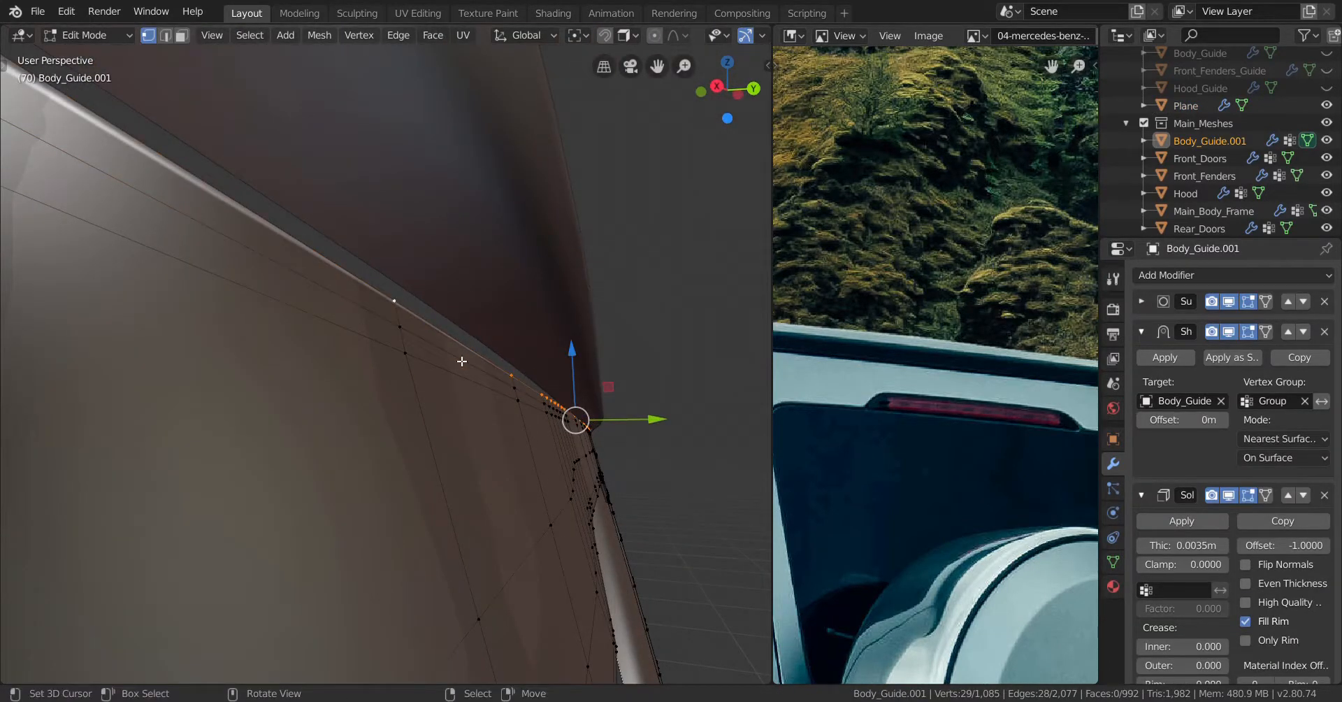
pyautogui.press('g')
pyautogui.press('g')
pyautogui.click(463, 349)
pyautogui.moveTo(463, 350); pyautogui.dragTo(418, 348, button='middle')
pyautogui.scroll(5, 473, 377)
pyautogui.hotkey('ctrl', 'z')
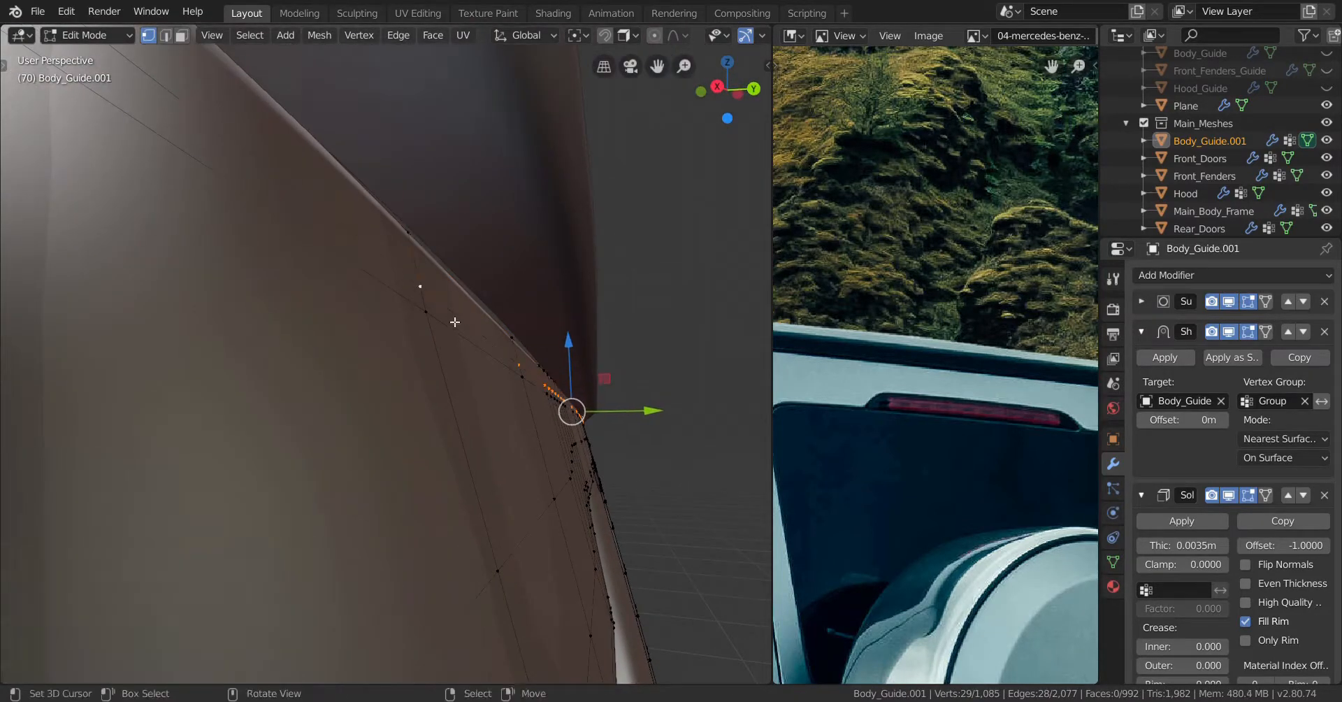
# Slide the two support loops below the rear door frame's raised top edge upward to keep that edge tight
pyautogui.press('g')
pyautogui.press('g')
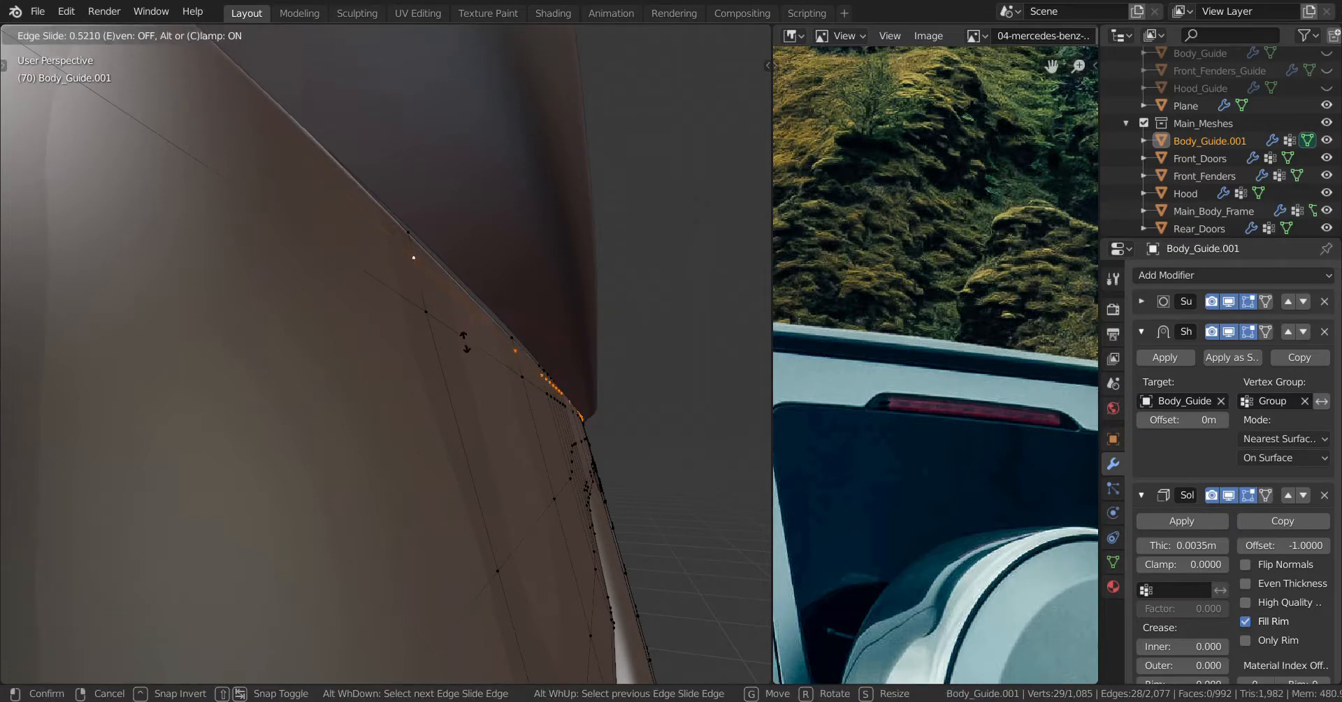
pyautogui.click(463, 339)
pyautogui.hotkey('ctrl', 'z')
pyautogui.press('g')
pyautogui.press('g')
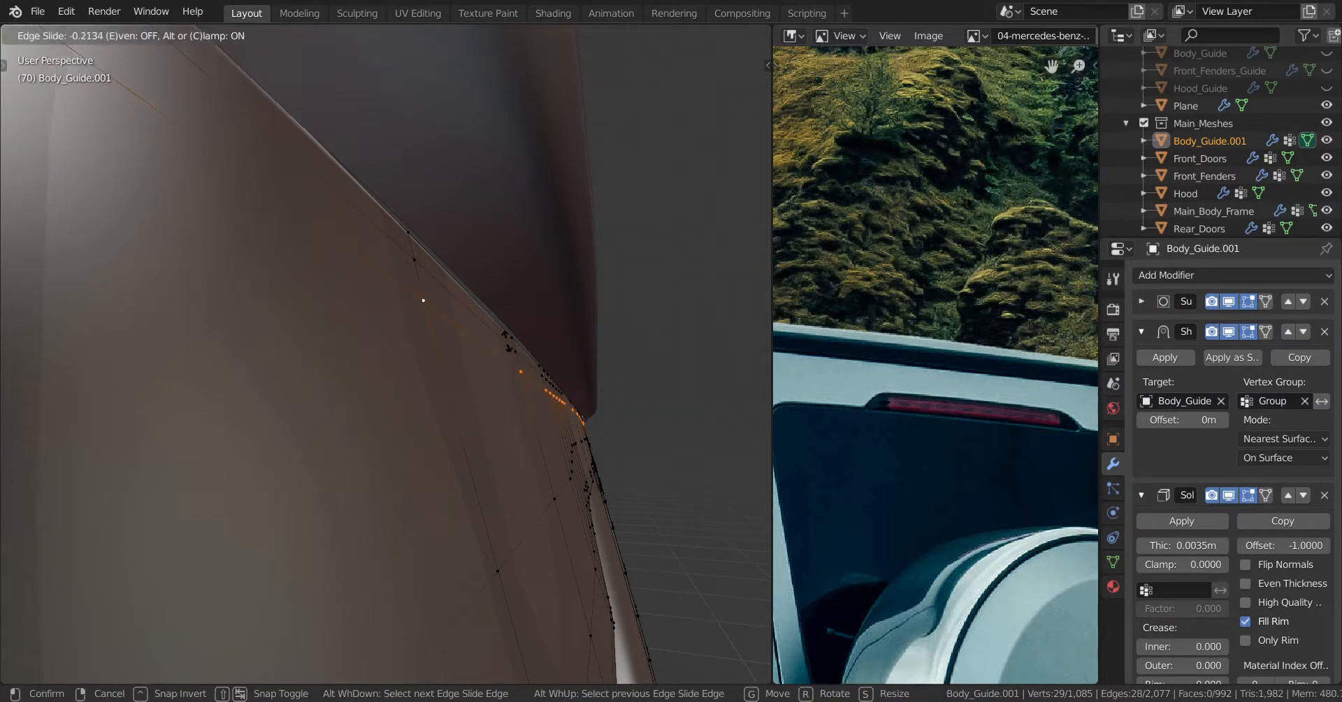
pyautogui.click(518, 189)
pyautogui.press('Tab')
pyautogui.scroll(-5, 531, 242)
pyautogui.moveTo(531, 242); pyautogui.dragTo(485, 354, button='middle')
# Edit the gutter trim and move one of its rear cross-section loops by -0.00509 m along Y
pyautogui.click(496, 341)
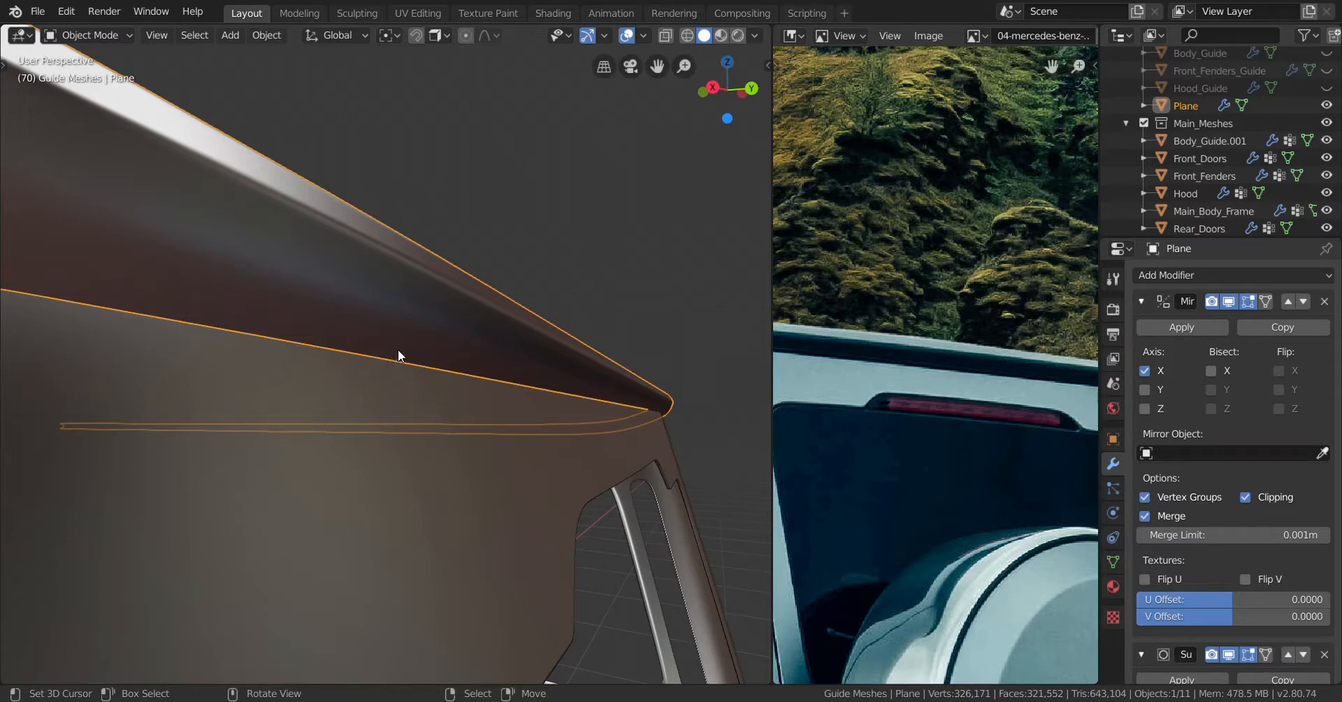
pyautogui.scroll(-3, 400, 349)
pyautogui.moveTo(408, 353); pyautogui.dragTo(444, 348, button='middle')
pyautogui.scroll(5, 456, 351)
pyautogui.scroll(-2, 430, 357)
pyautogui.press('Tab')
pyautogui.moveTo(459, 273); pyautogui.dragTo(579, 294, button='middle')
pyautogui.moveTo(579, 293); pyautogui.dragTo(543, 320)
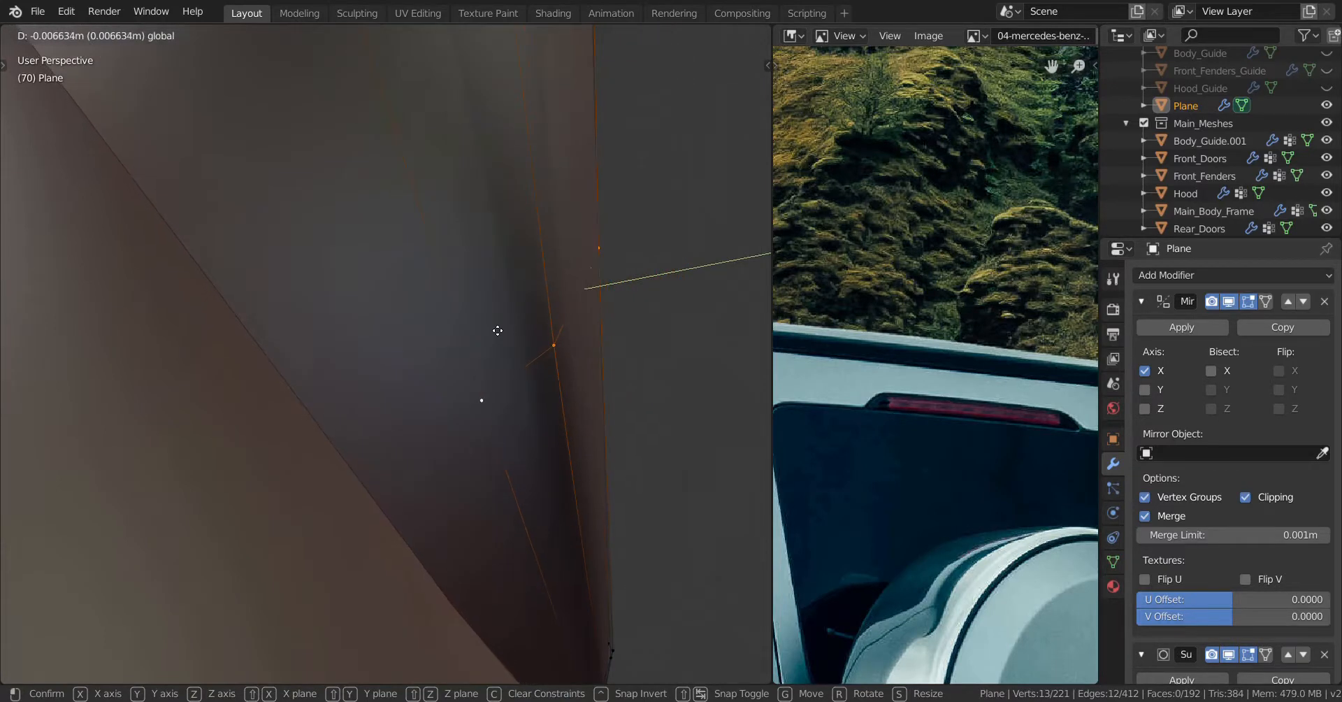
pyautogui.moveTo(704, 314); pyautogui.dragTo(704, 314)
pyautogui.scroll(-4, 594, 343)
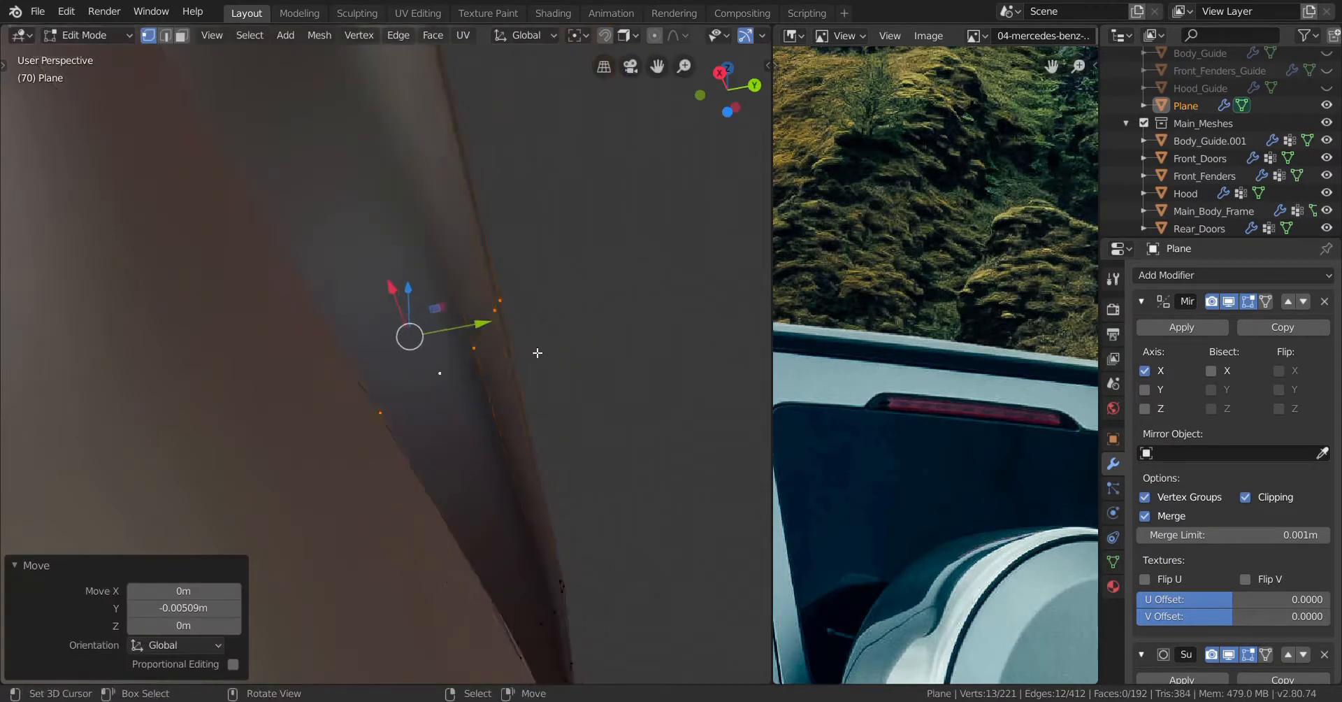
# Nudge a cross-section loop of the gutter's rear stretch about -0.003 m along Y to smooth its curve
pyautogui.moveTo(536, 351); pyautogui.dragTo(424, 388, button='middle')
pyautogui.scroll(-4, 424, 388)
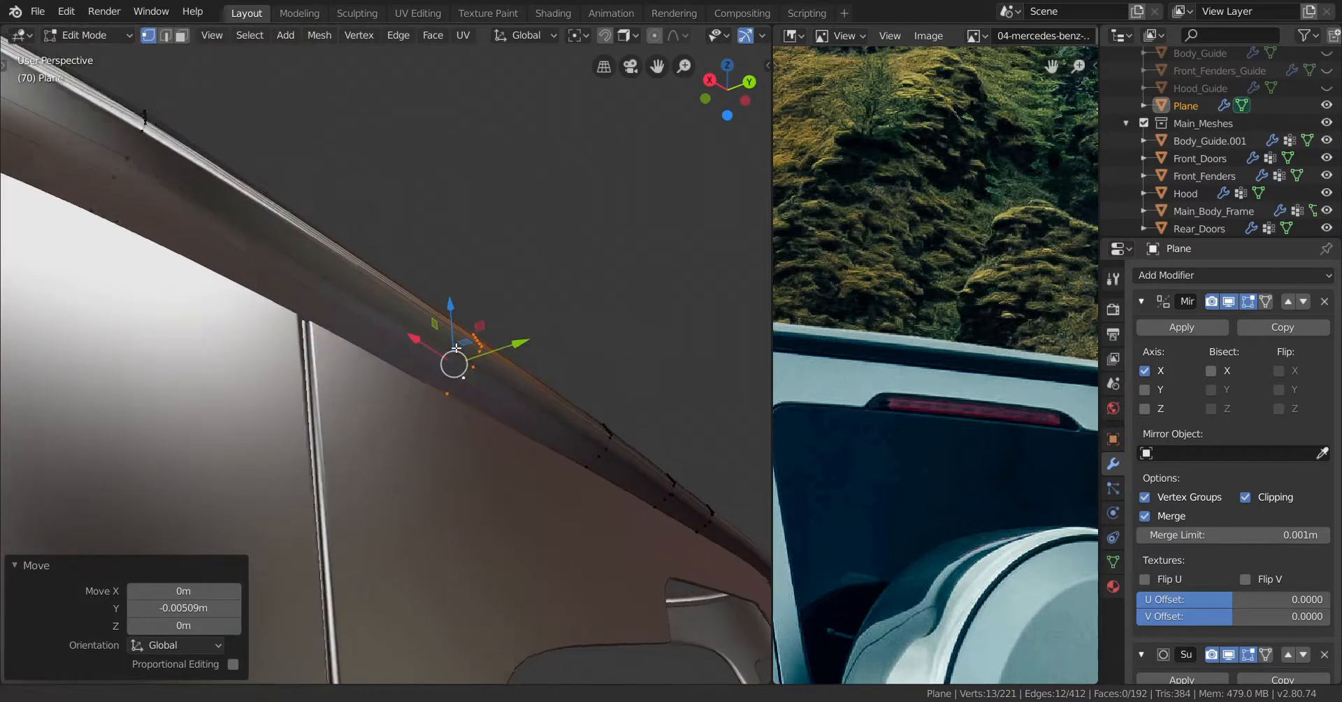
pyautogui.keyDown('shift'); pyautogui.moveTo(622, 458); pyautogui.dragTo(495, 433, button='middle'); pyautogui.keyUp('shift')
pyautogui.scroll(3, 495, 433)
pyautogui.keyDown('alt'); pyautogui.click(534, 433); pyautogui.keyUp('alt')
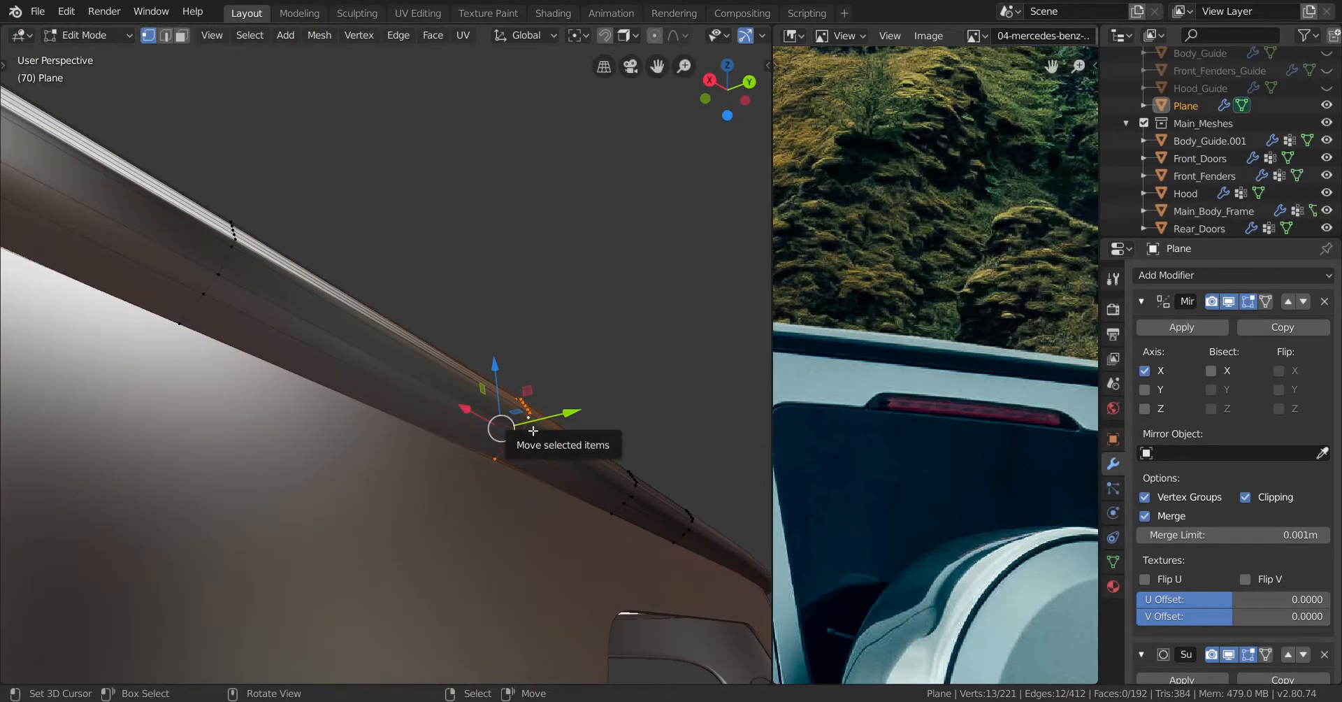
pyautogui.press('KP_Decimal')
pyautogui.scroll(-2, 530, 450)
pyautogui.moveTo(497, 461); pyautogui.dragTo(539, 450, button='middle')
pyautogui.scroll(3, 527, 441)
pyautogui.keyDown('shift'); pyautogui.moveTo(453, 466); pyautogui.dragTo(535, 434, button='middle'); pyautogui.keyUp('shift')
pyautogui.moveTo(600, 297); pyautogui.dragTo(592, 307)
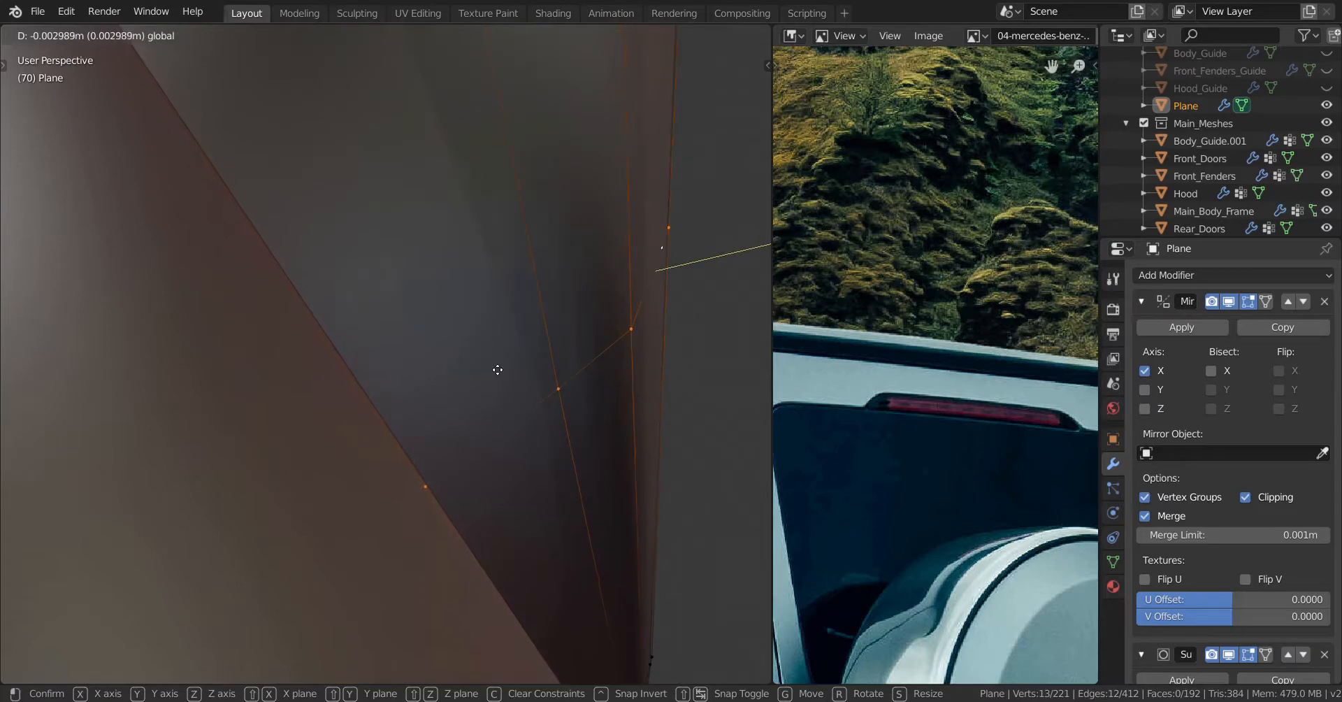
pyautogui.moveTo(559, 387); pyautogui.dragTo(559, 387)
# Move the neighbouring cross-section loop of the gutter's rear stretch about -0.0014 m along Y to even out the curve
pyautogui.scroll(-4, 558, 389)
pyautogui.moveTo(557, 390); pyautogui.dragTo(572, 367, button='middle')
pyautogui.keyDown('alt'); pyautogui.click(539, 390); pyautogui.keyUp('alt')
pyautogui.press('KP_Decimal')
pyautogui.moveTo(392, 429); pyautogui.dragTo(598, 332, button='middle')
pyautogui.press('g')
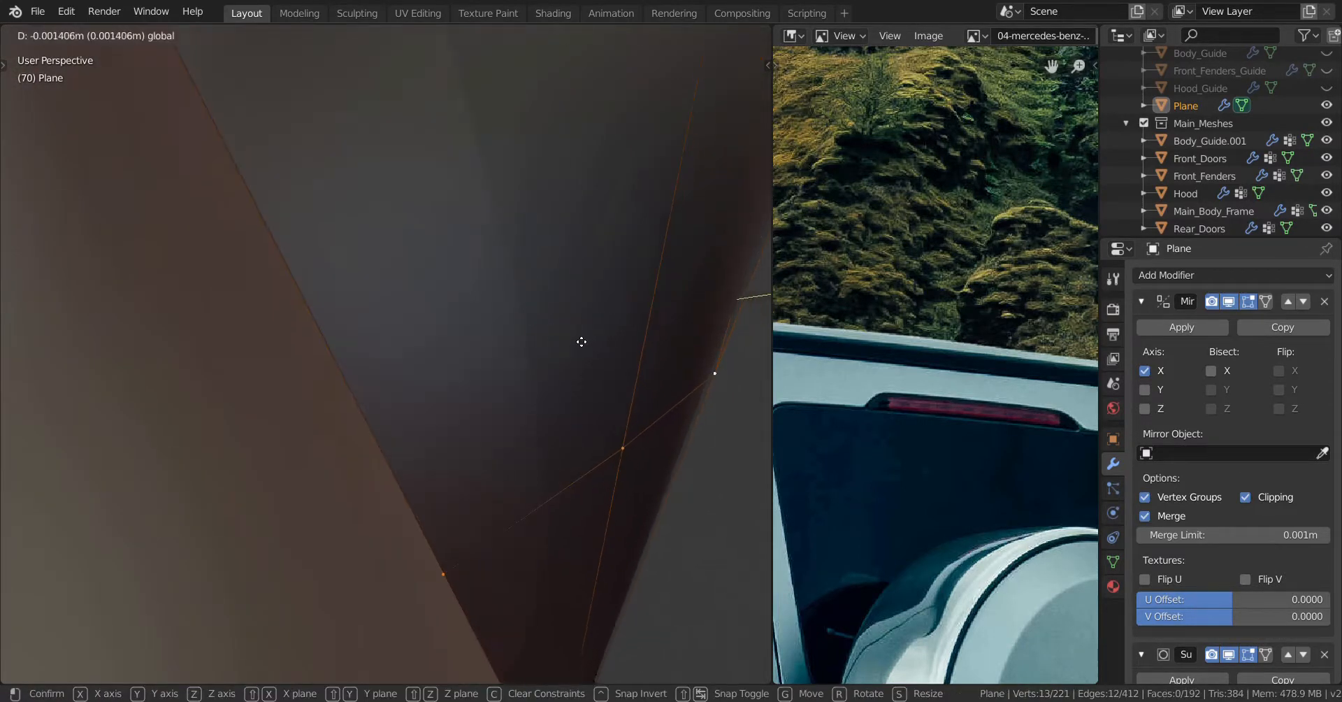
pyautogui.click(756, 319)
# Fine-tune the next cross-section loop of the gutter's rear stretch by about -0.0004 m along Y
pyautogui.scroll(-3, 605, 345)
pyautogui.moveTo(605, 345); pyautogui.dragTo(396, 387, button='middle')
pyautogui.scroll(-4, 608, 363)
pyautogui.press('KP_Decimal')
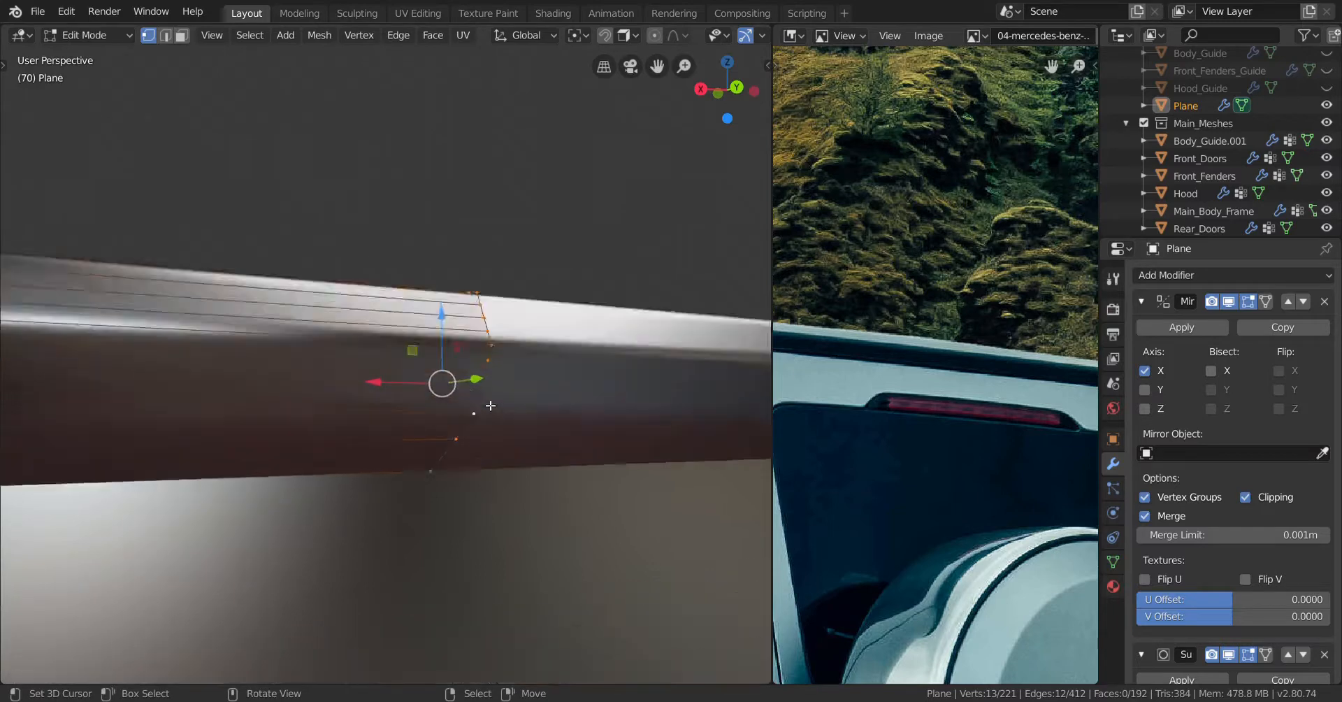
pyautogui.moveTo(465, 408); pyautogui.dragTo(500, 401, button='middle')
pyautogui.moveTo(375, 466); pyautogui.dragTo(408, 461, button='middle')
pyautogui.moveTo(533, 322); pyautogui.dragTo(527, 324)
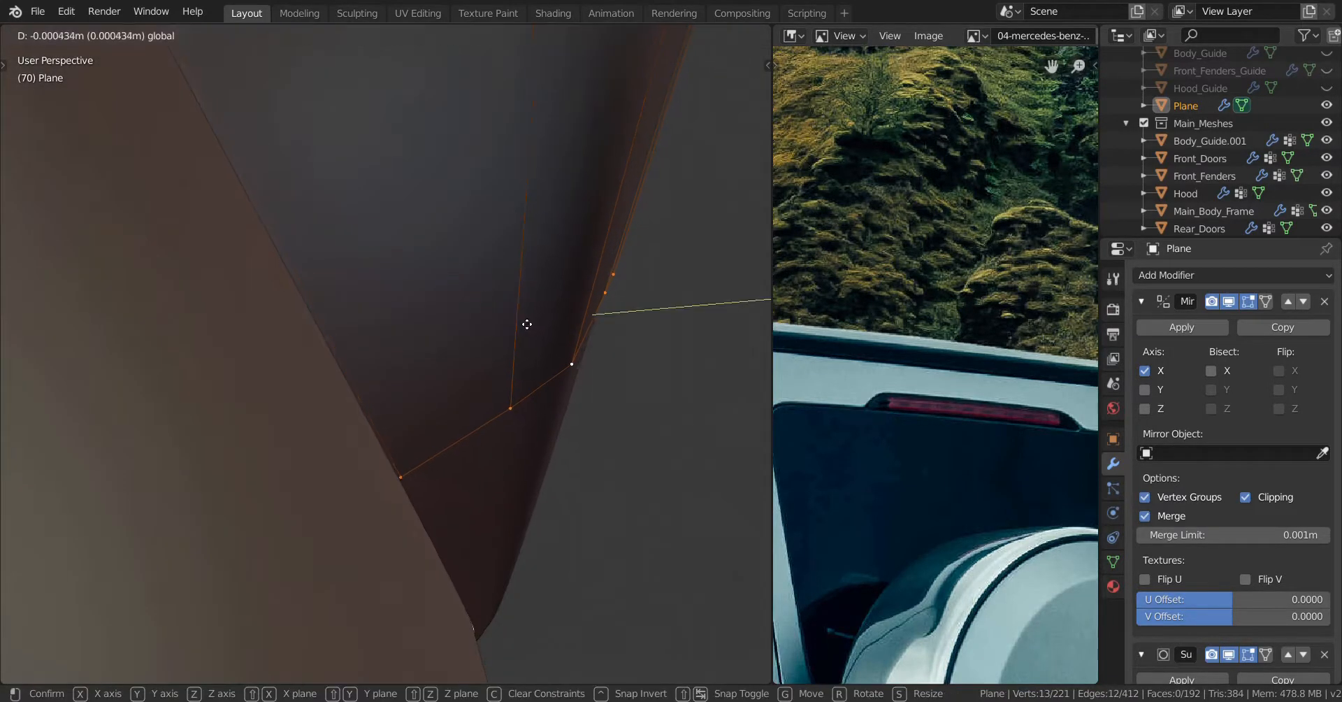
pyautogui.moveTo(604, 344); pyautogui.dragTo(603, 344)
# Leave mesh editing and compare the gutter's rear corner with the reference photo from several angles
pyautogui.scroll(-4, 428, 425)
pyautogui.moveTo(429, 425); pyautogui.dragTo(358, 481, button='middle')
pyautogui.scroll(-4, 428, 486)
pyautogui.press('Tab')
pyautogui.hotkey('alt', 'a')
pyautogui.scroll(-1, 358, 481)
pyautogui.keyDown('shift'); pyautogui.moveTo(165, 483); pyautogui.dragTo(494, 435, button='middle'); pyautogui.keyUp('shift')
pyautogui.scroll(4, 372, 456)
pyautogui.scroll(-2, 618, 391)
pyautogui.moveTo(618, 391); pyautogui.dragTo(451, 403, button='middle')
pyautogui.moveTo(909, 433); pyautogui.dragTo(1097, 412, button='middle')
pyautogui.moveTo(987, 395); pyautogui.dragTo(1051, 396, button='middle')
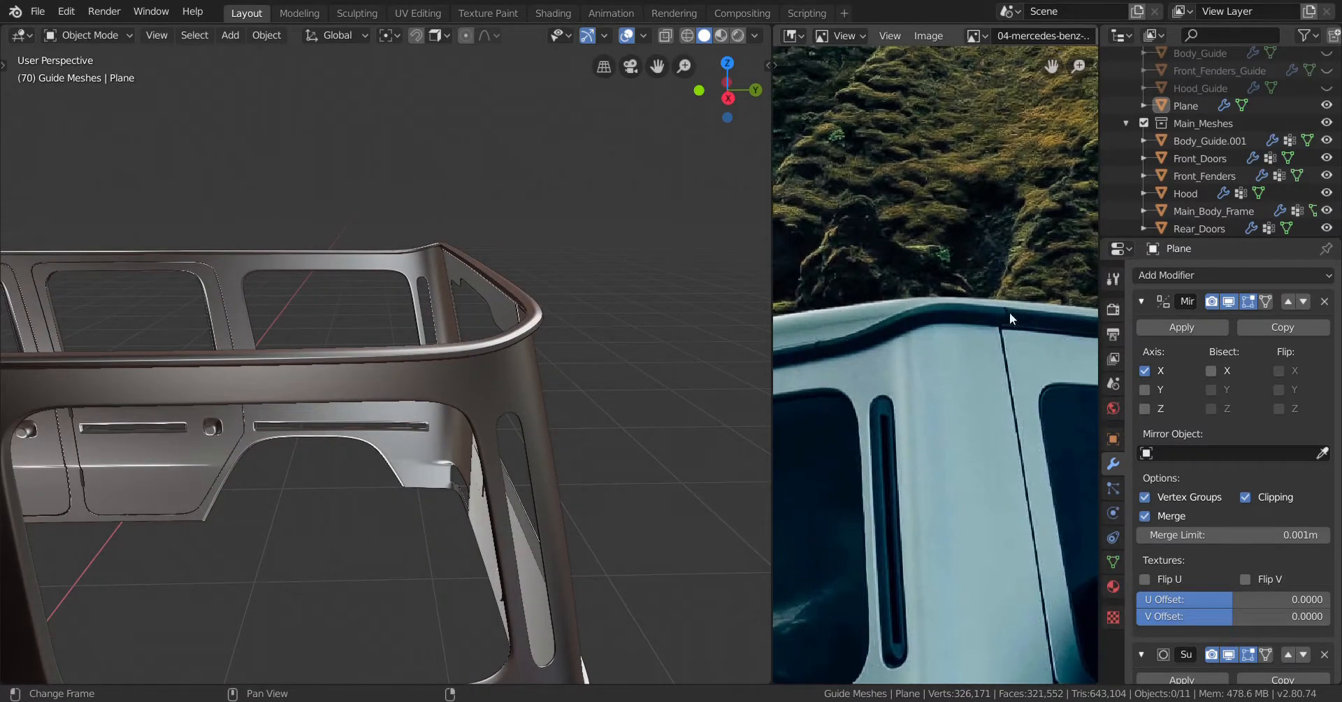
pyautogui.moveTo(589, 397); pyautogui.dragTo(366, 439, button='middle')
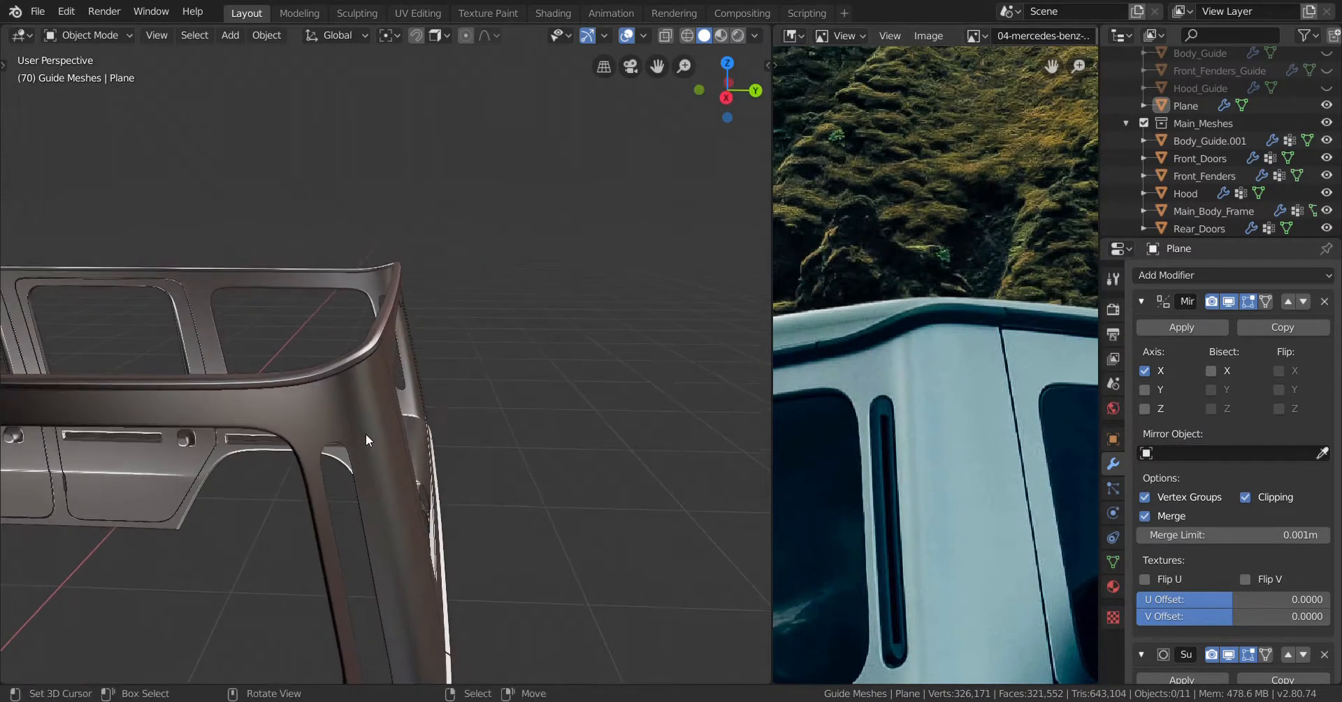
# In the right orthographic view, add a loop cut to the gutter's straight side stretch before the rear curve, with slide factor -0.379
pyautogui.press('KP_3')
pyautogui.scroll(4, 366, 434)
pyautogui.scroll(-4, 366, 434)
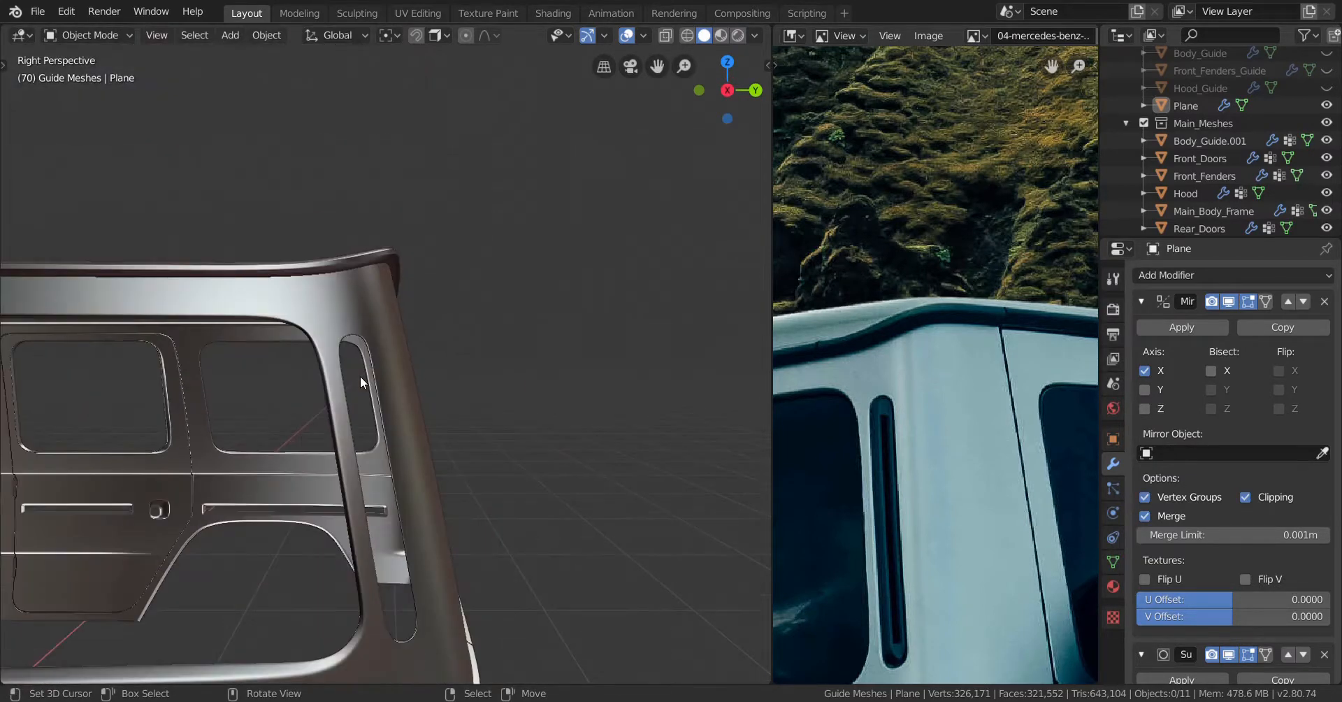
pyautogui.press('KP_5')
pyautogui.scroll(4, 338, 315)
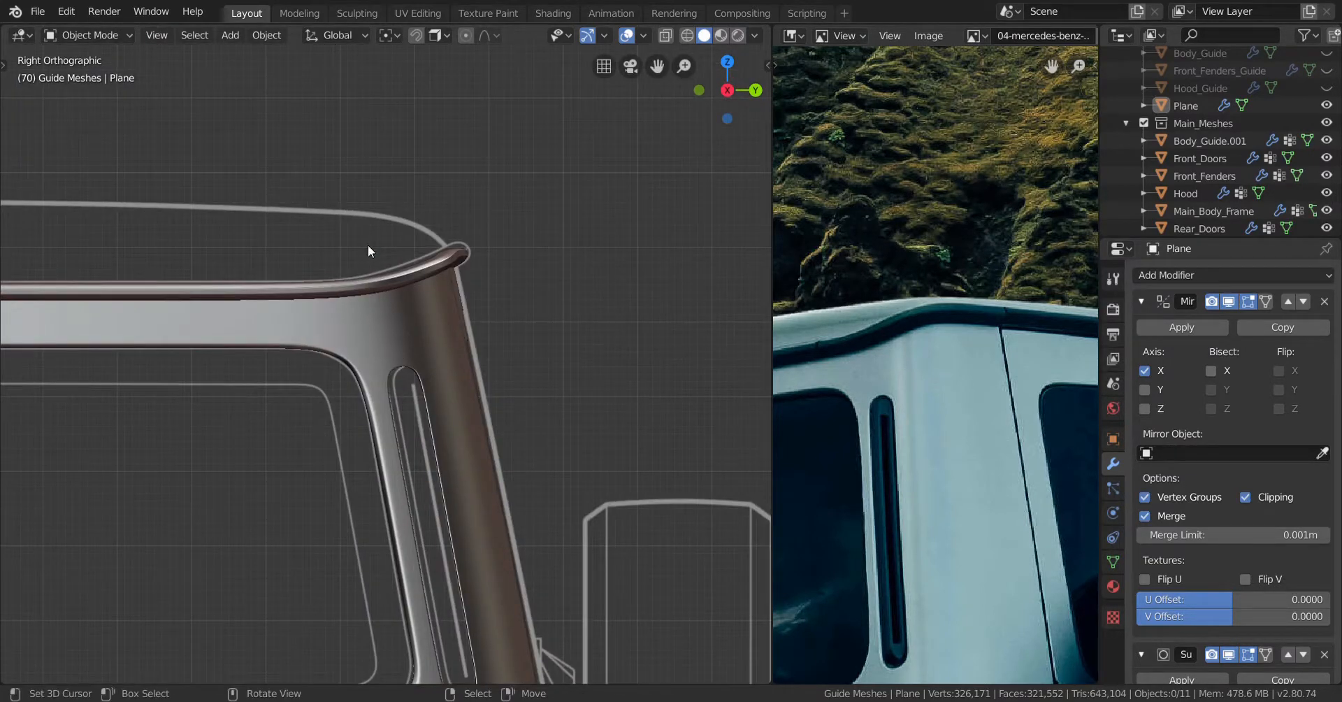
pyautogui.click(372, 279)
pyautogui.press('Tab')
pyautogui.scroll(3, 439, 369)
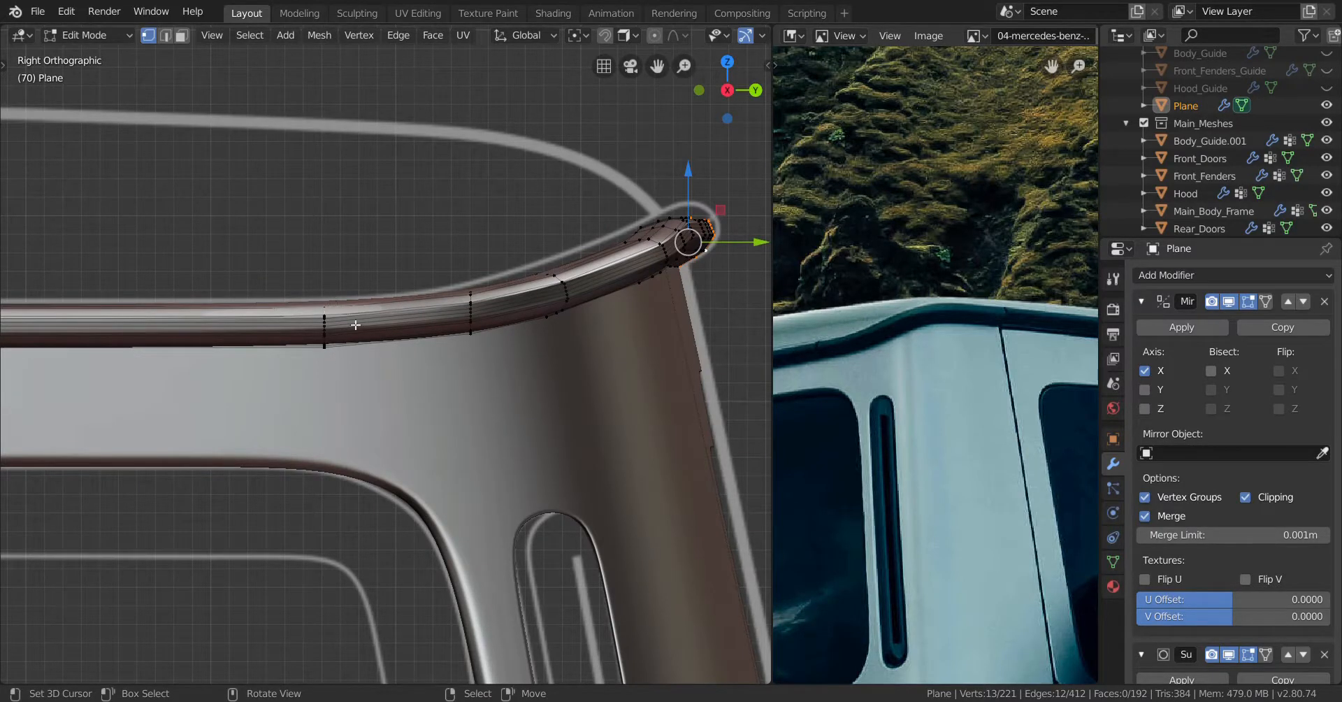
pyautogui.keyDown('shift'); pyautogui.moveTo(325, 345); pyautogui.dragTo(480, 367, button='middle'); pyautogui.keyUp('shift')
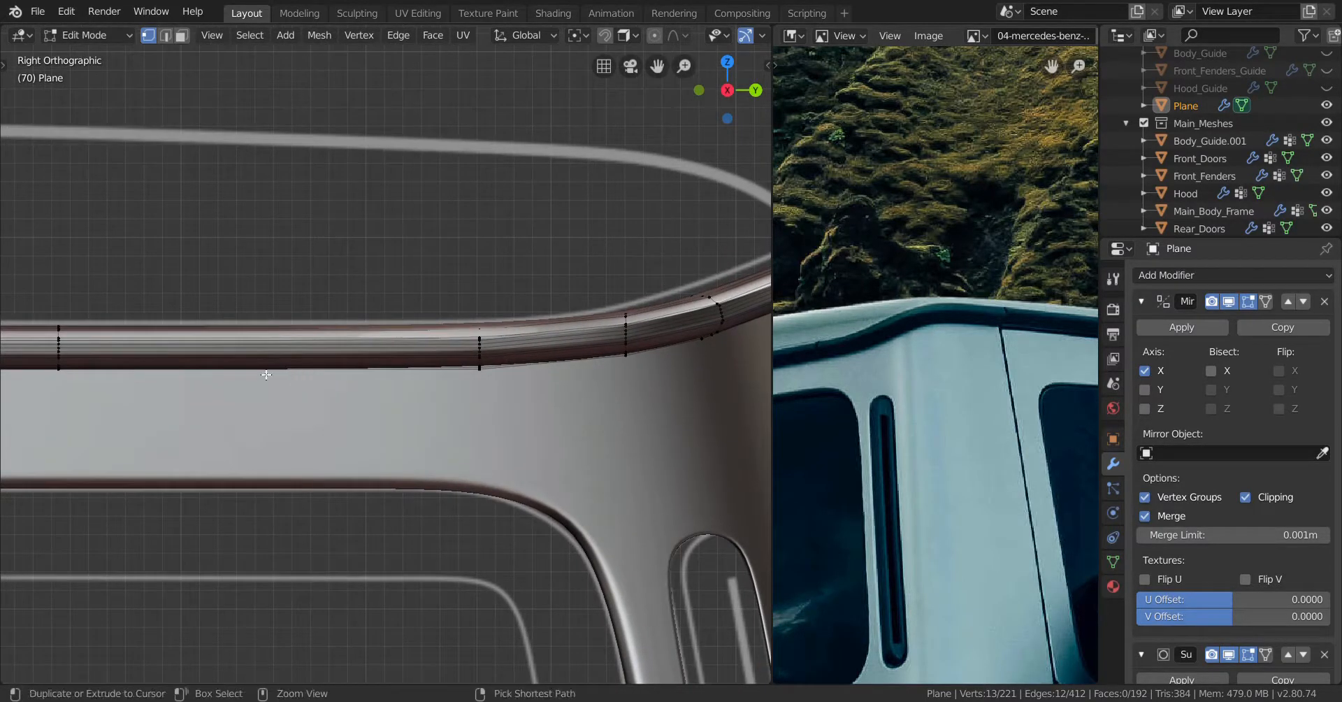
pyautogui.hotkey('ctrl', 'r')
pyautogui.click(263, 368)
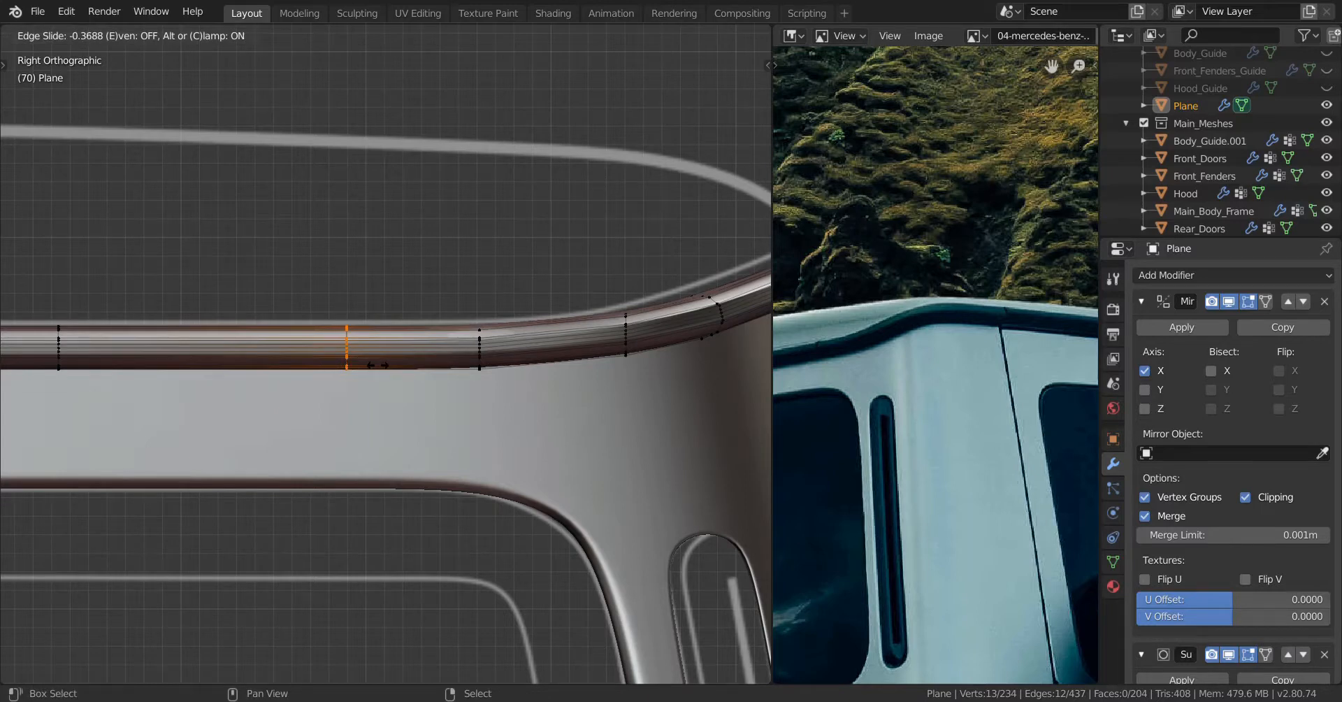
pyautogui.click(397, 362)
# Add another loop cut across the gutter's rear stretch near the door gap, with slide factor 0.086
pyautogui.scroll(-3, 419, 356)
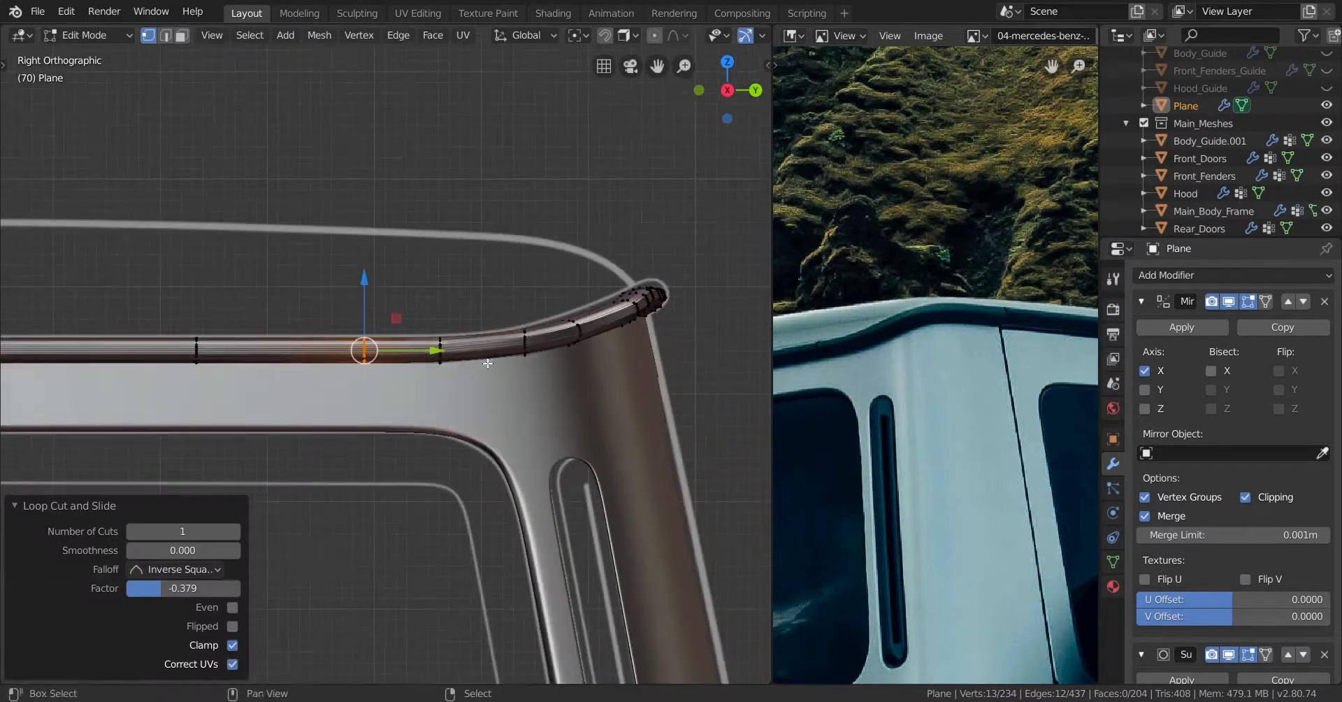
pyautogui.moveTo(419, 356); pyautogui.dragTo(408, 381, button='middle')
pyautogui.scroll(2, 375, 377)
pyautogui.moveTo(547, 350); pyautogui.dragTo(416, 355, button='middle')
pyautogui.click(271, 330)
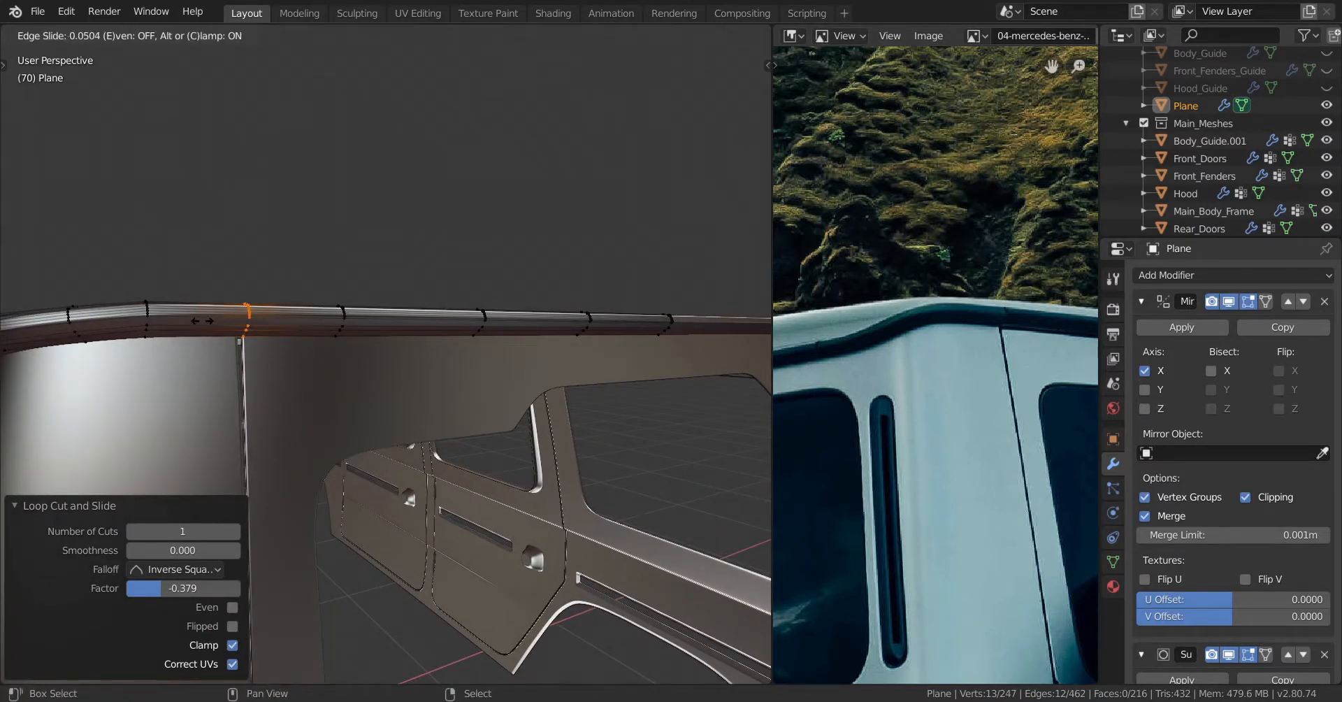
pyautogui.click(165, 310)
# Move the new rear cross-section loop outward by 0.00134 m along Y
pyautogui.press('KP_Decimal')
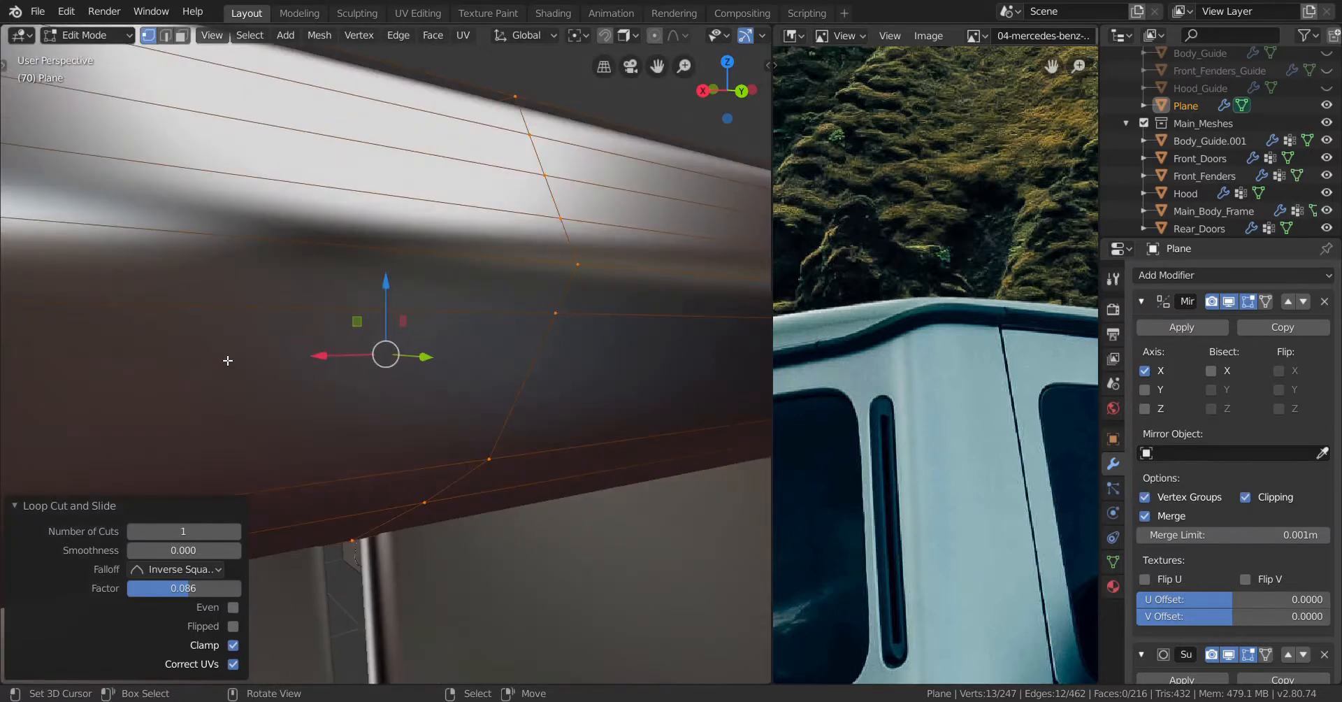
pyautogui.moveTo(227, 361); pyautogui.dragTo(375, 329, button='middle')
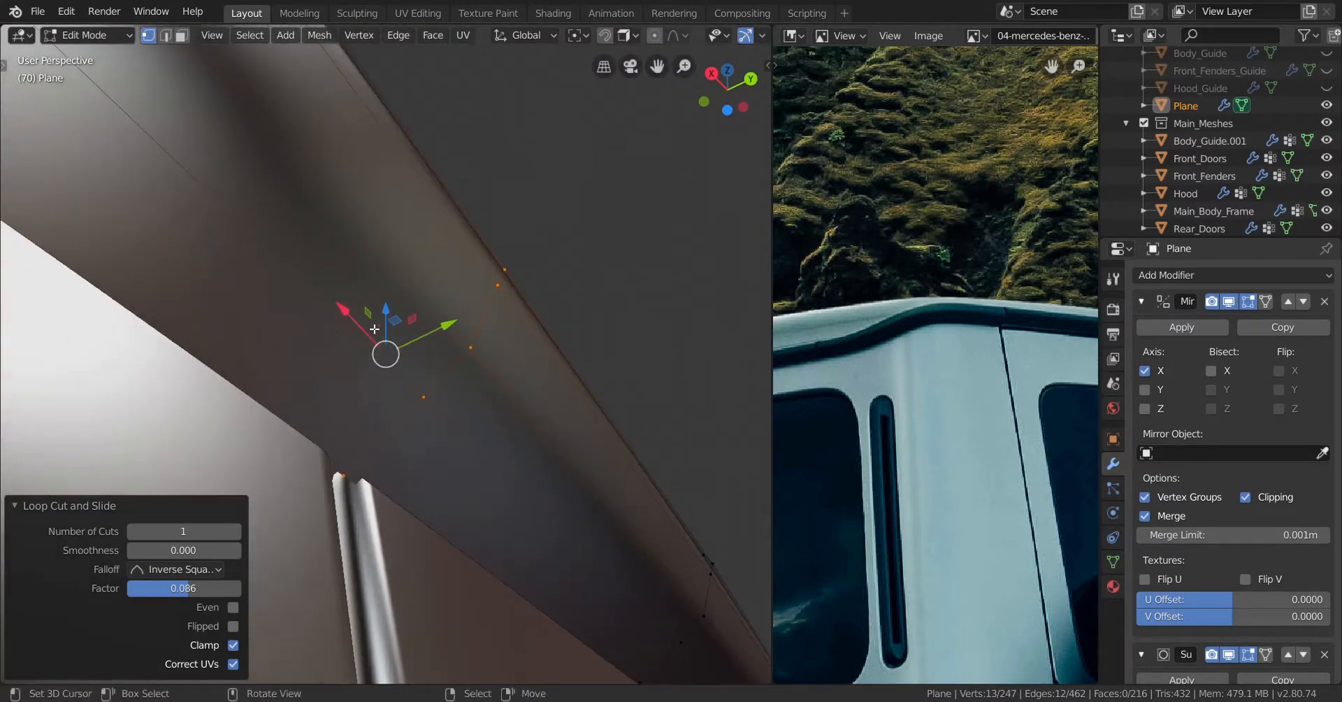
pyautogui.moveTo(446, 330); pyautogui.dragTo(503, 299)
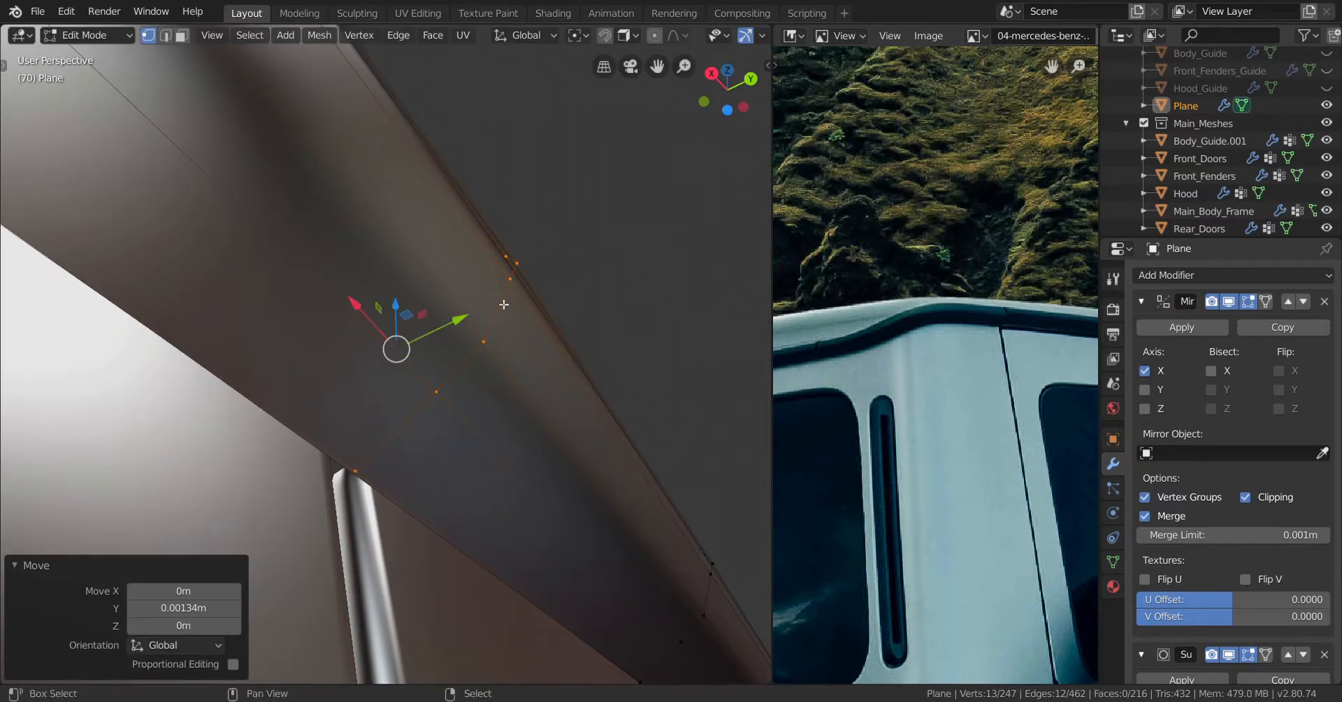
pyautogui.moveTo(504, 300); pyautogui.dragTo(405, 361, button='middle')
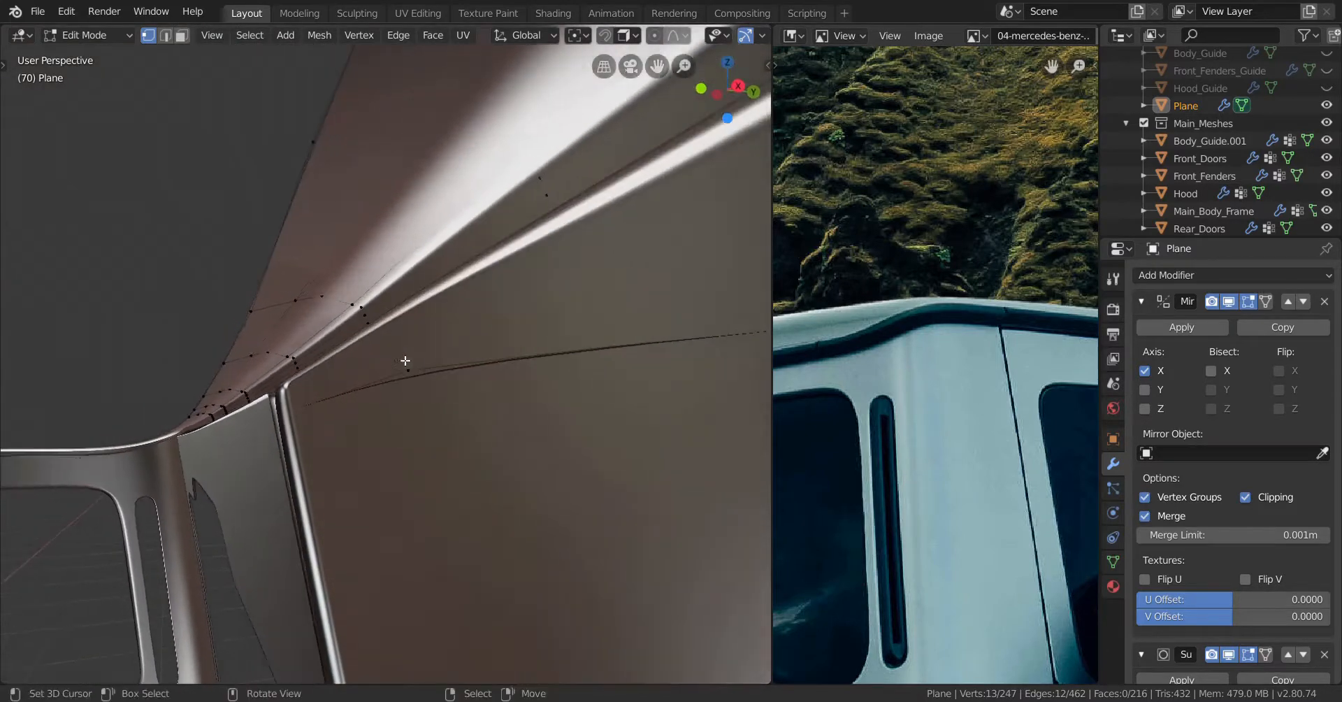
# Move the gutter's cross-section loop nearer the rear centre slightly outward along Y and check the smoothed shape
pyautogui.moveTo(613, 229); pyautogui.dragTo(562, 228, button='middle')
pyautogui.moveTo(607, 166); pyautogui.dragTo(682, 163)
pyautogui.moveTo(594, 188); pyautogui.dragTo(458, 376, button='middle')
pyautogui.press('Tab')
pyautogui.press('Tab')
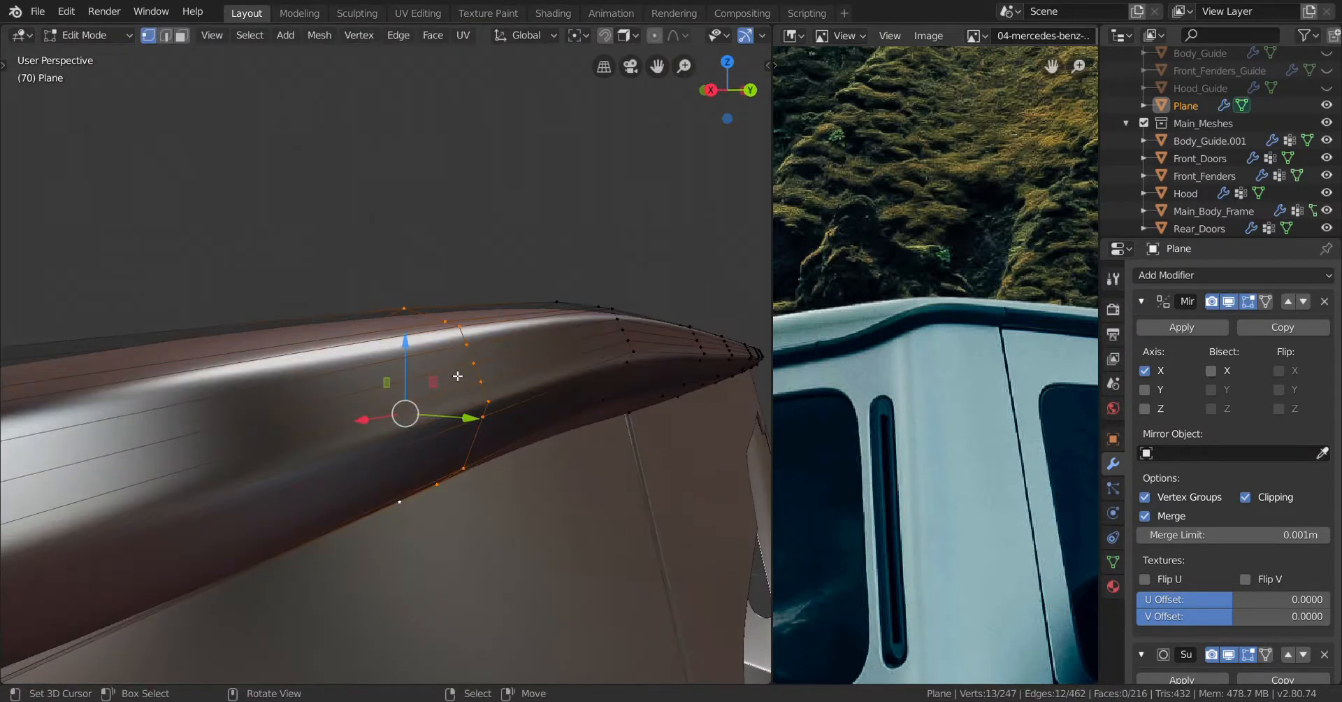
# Select the three lengthwise edge loops on the gutter's outer face, fatten them slightly and inspect the shading around the corner
pyautogui.keyDown('alt'); pyautogui.keyDown('shift'); pyautogui.click(447, 389); pyautogui.keyUp('shift'); pyautogui.keyUp('alt')
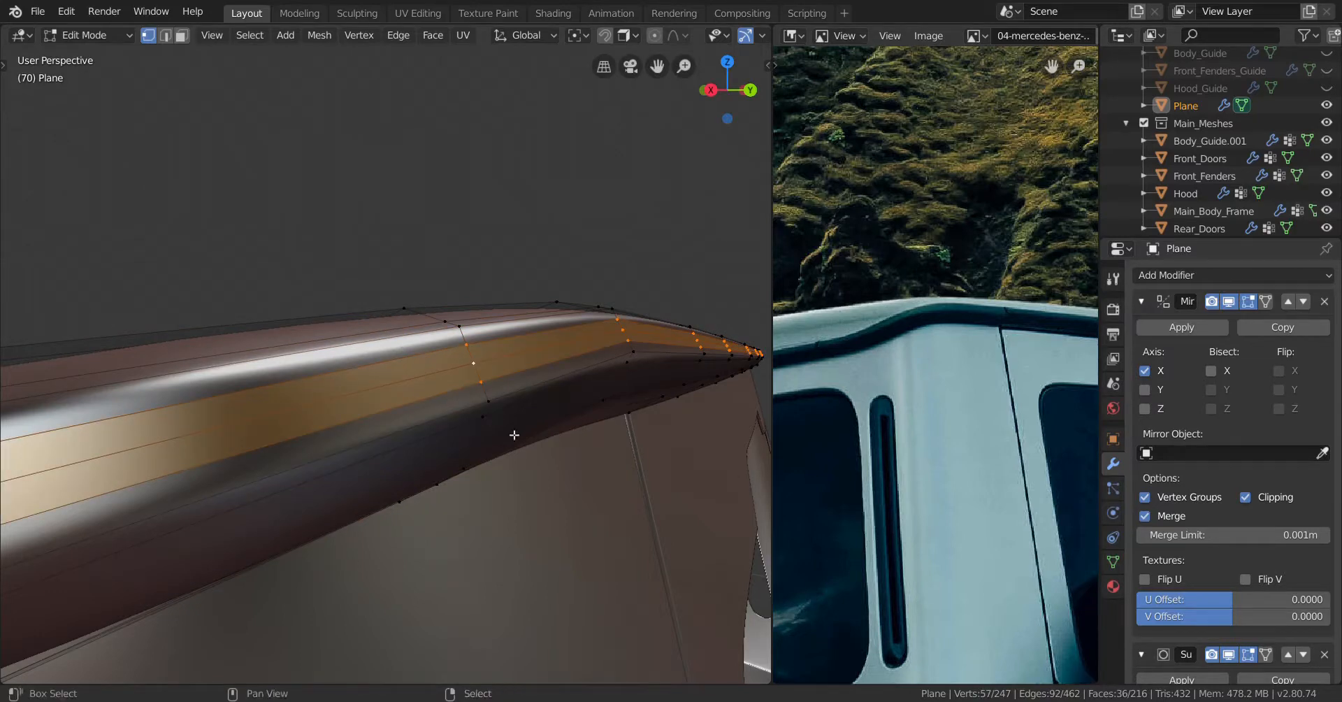
pyautogui.hotkey('alt', 's')
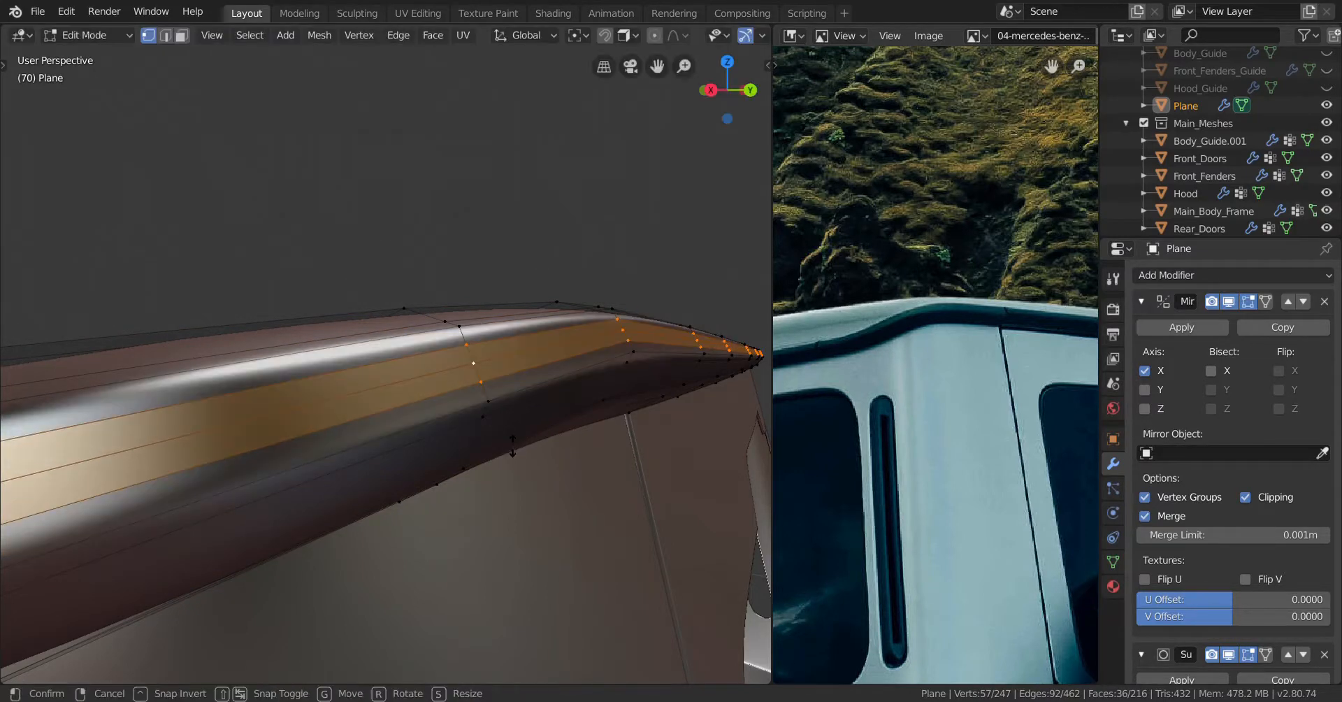
pyautogui.rightClick(517, 453)
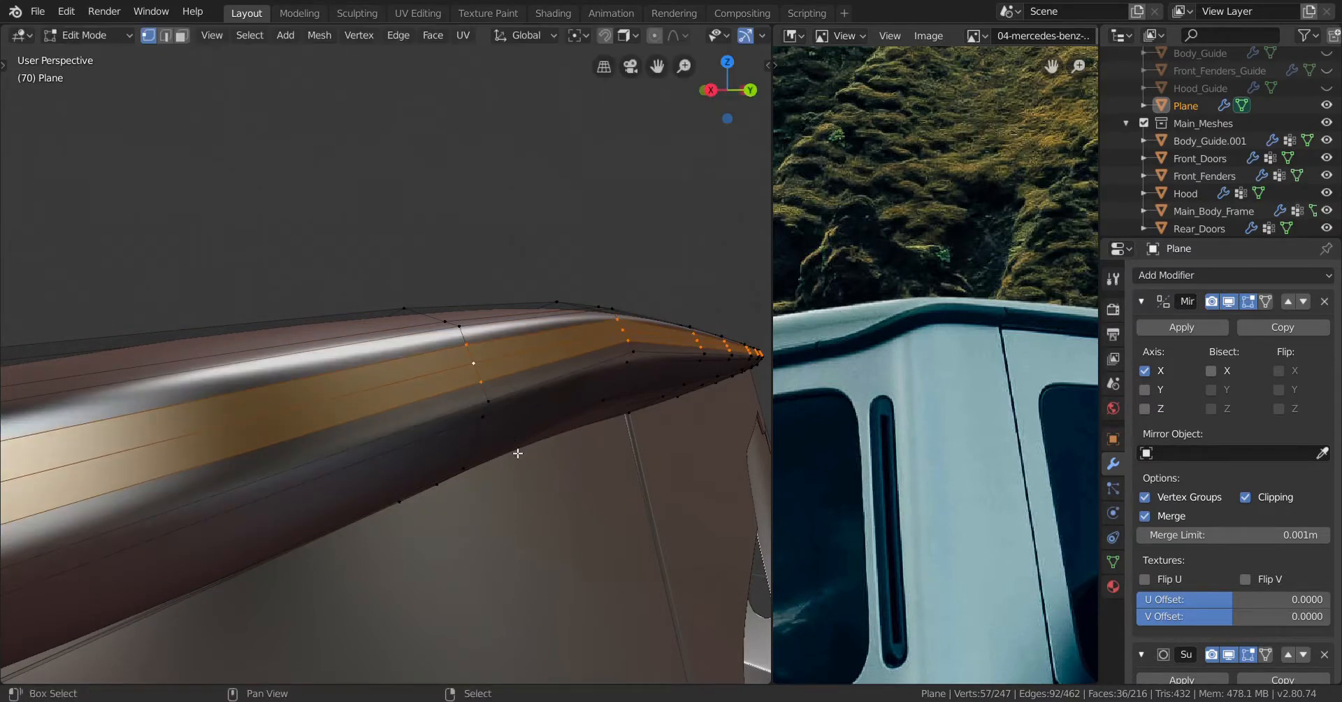
pyautogui.click(511, 452)
pyautogui.press('Tab')
pyautogui.moveTo(456, 456); pyautogui.dragTo(548, 330, button='middle')
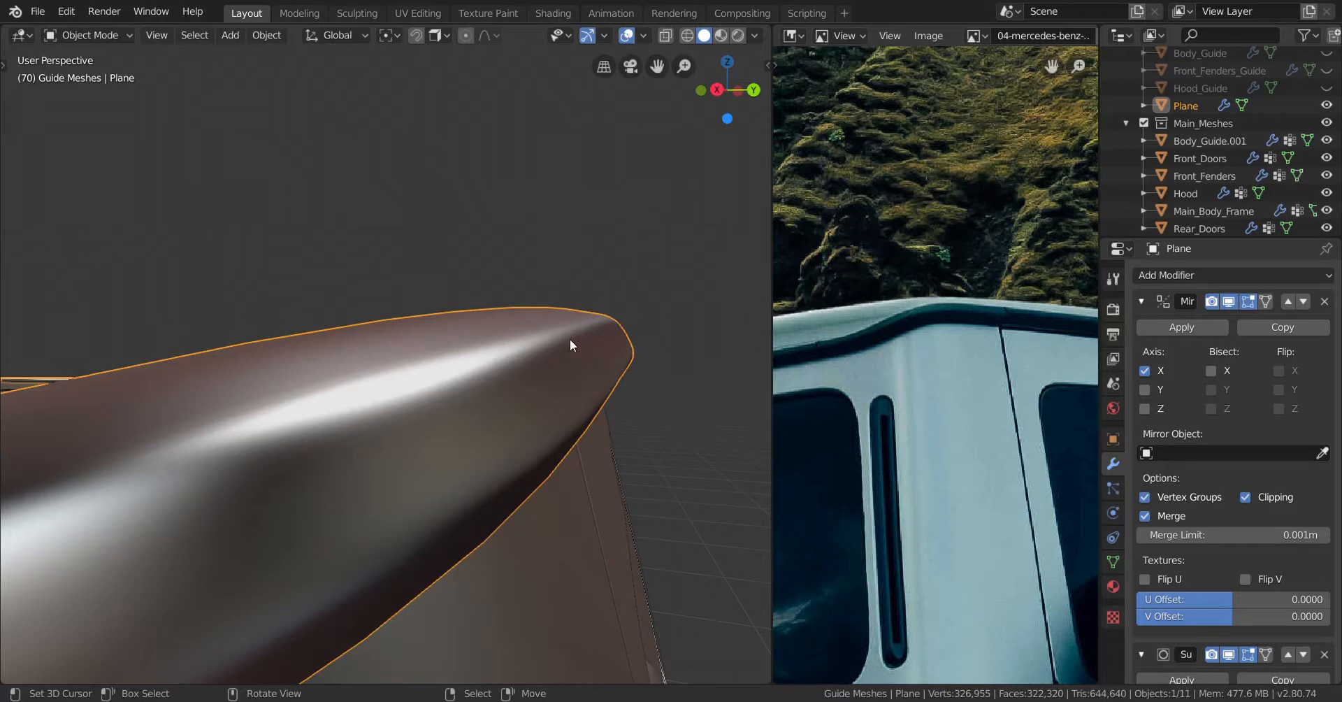
pyautogui.moveTo(593, 374); pyautogui.dragTo(318, 401, button='middle')
pyautogui.press('Tab')
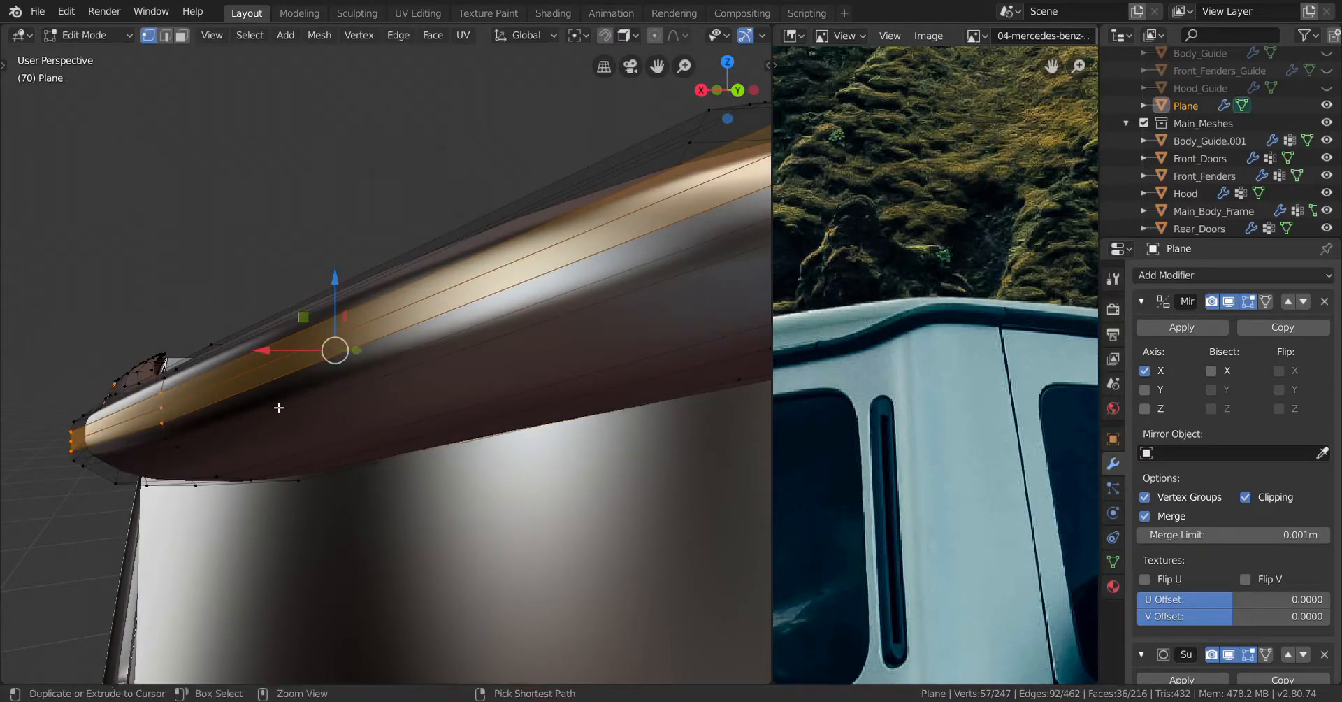
# Undo the fattening of the gutter's lengthwise loops and redo it to compare the two shapes
pyautogui.hotkey('ctrl', 'z')
pyautogui.hotkey('ctrl', 'z')
pyautogui.hotkey('ctrl', 'z')
pyautogui.hotkey('ctrl', 'z')
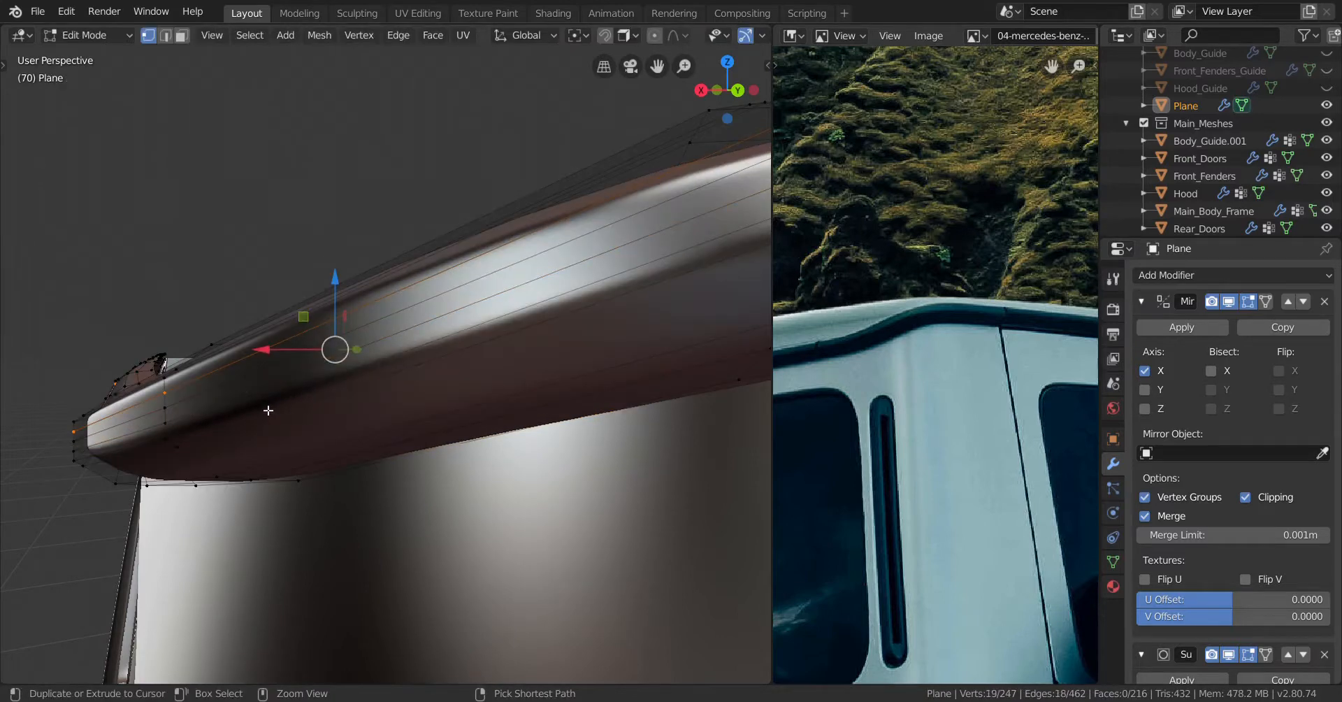
pyautogui.hotkey('ctrl', 'shift', 'z')
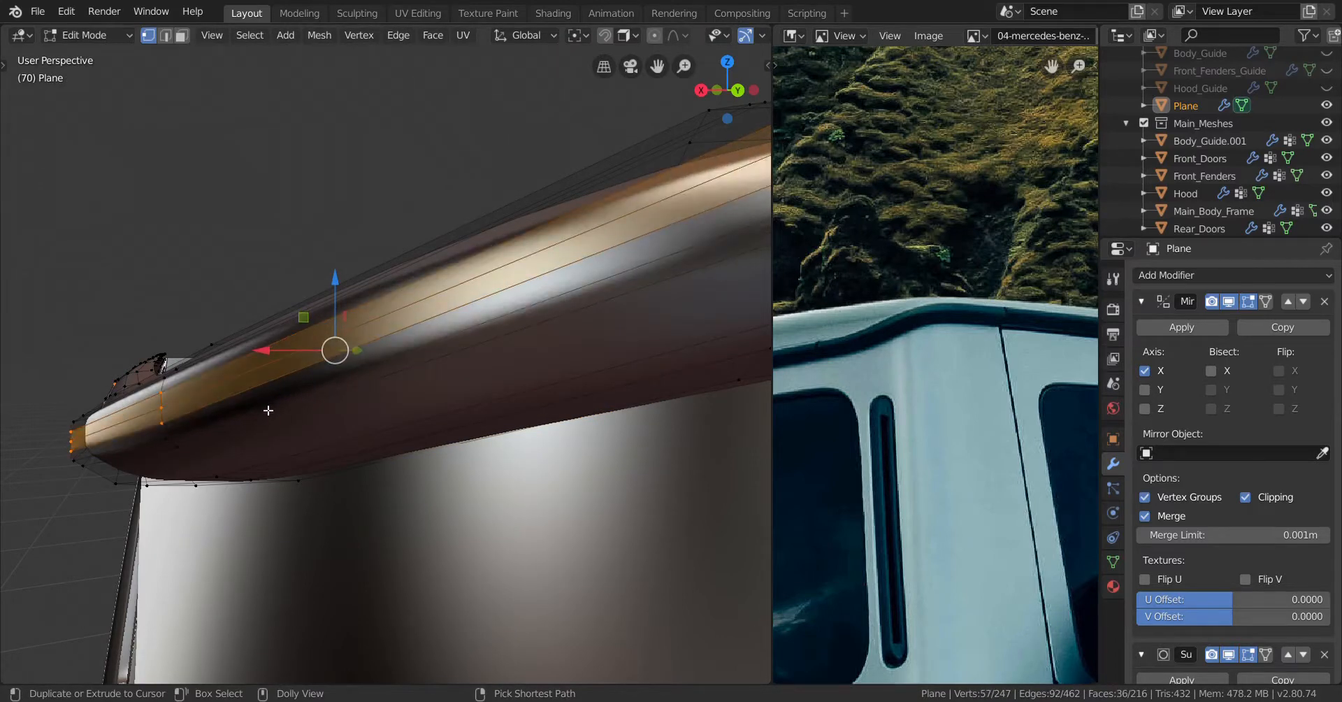
# Fatten only the middle lengthwise loop of the gutter's outer face by 0.0003 to round it, and leave mesh editing
pyautogui.keyDown('alt'); pyautogui.rightClick(189, 406); pyautogui.keyUp('alt')
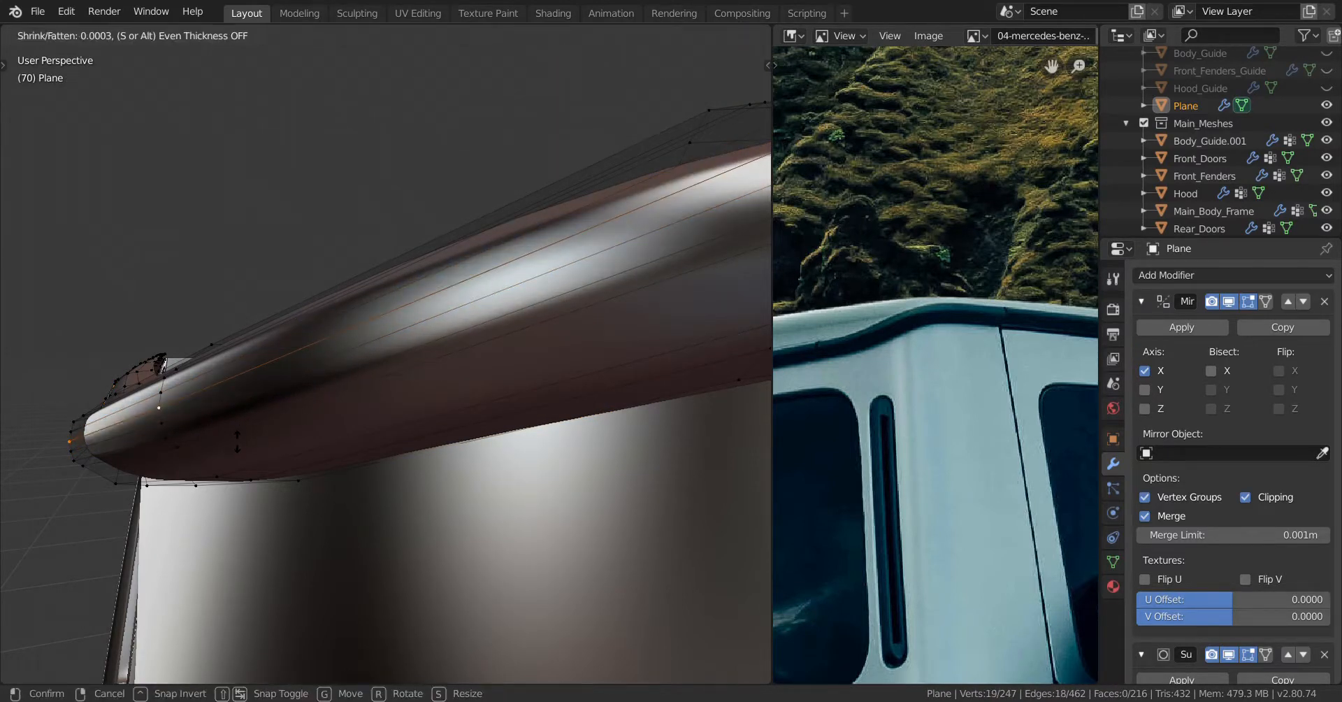
pyautogui.click(238, 441)
pyautogui.moveTo(238, 442); pyautogui.dragTo(263, 451, button='middle')
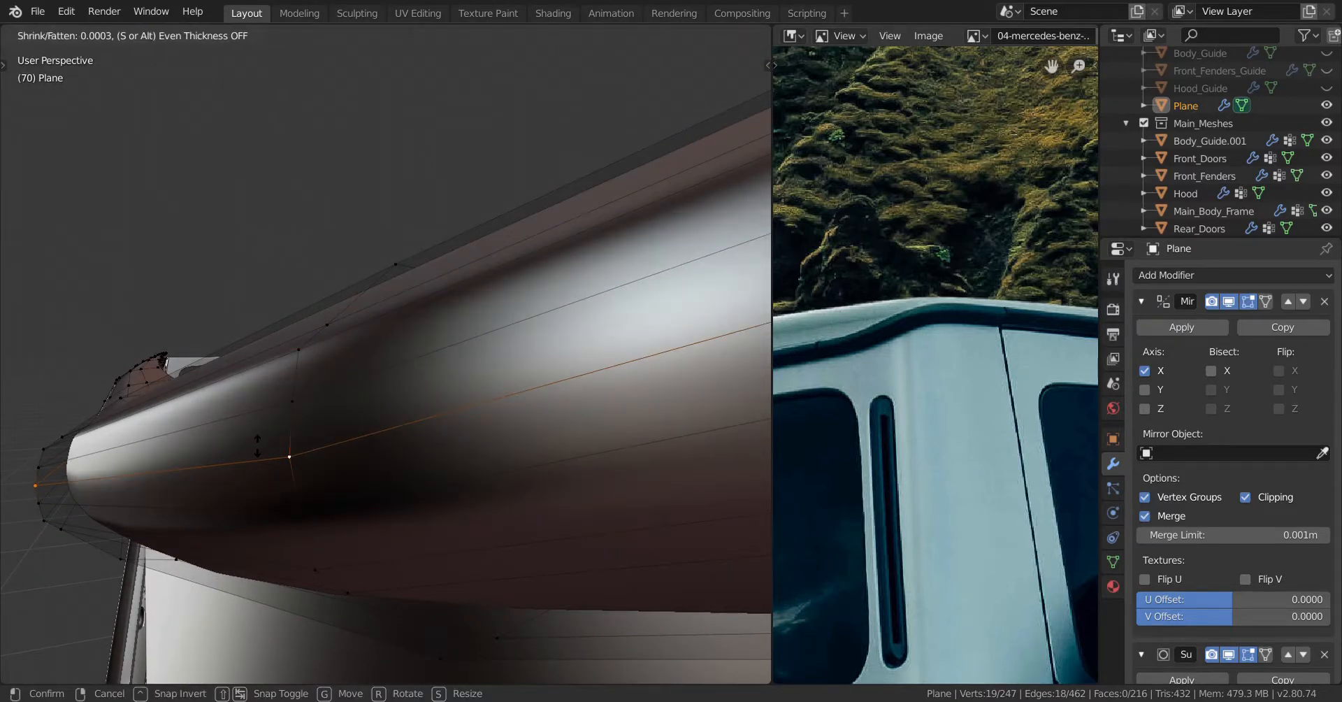
pyautogui.click(257, 445)
pyautogui.press('Tab')
pyautogui.moveTo(263, 449); pyautogui.dragTo(335, 423, button='middle')
pyautogui.press('a')
pyautogui.press('a')
pyautogui.scroll(4, 412, 422)
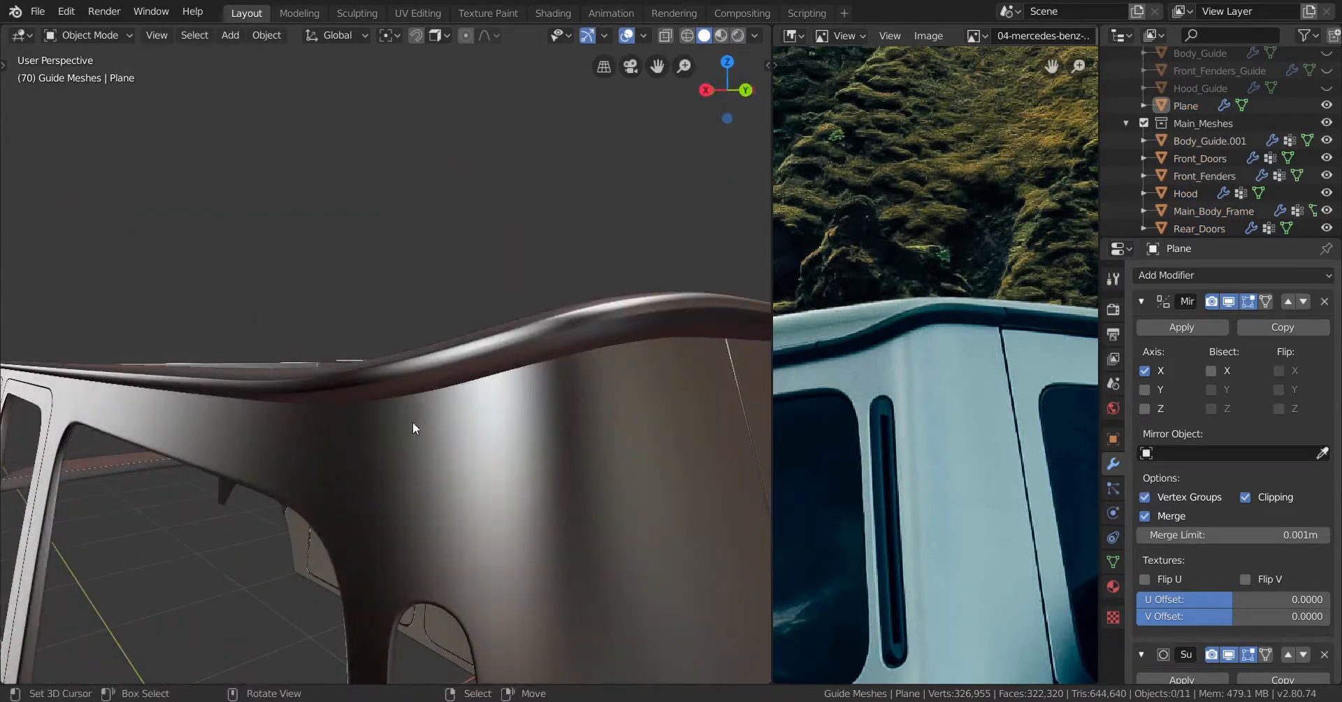
# Bevel a cross-section loop on the gutter's side stretch into a narrow strip with one segment
pyautogui.scroll(-3, 412, 422)
pyautogui.rightClick(450, 374)
pyautogui.press('Tab')
pyautogui.moveTo(224, 404); pyautogui.dragTo(427, 375, button='middle')
pyautogui.scroll(2, 292, 411)
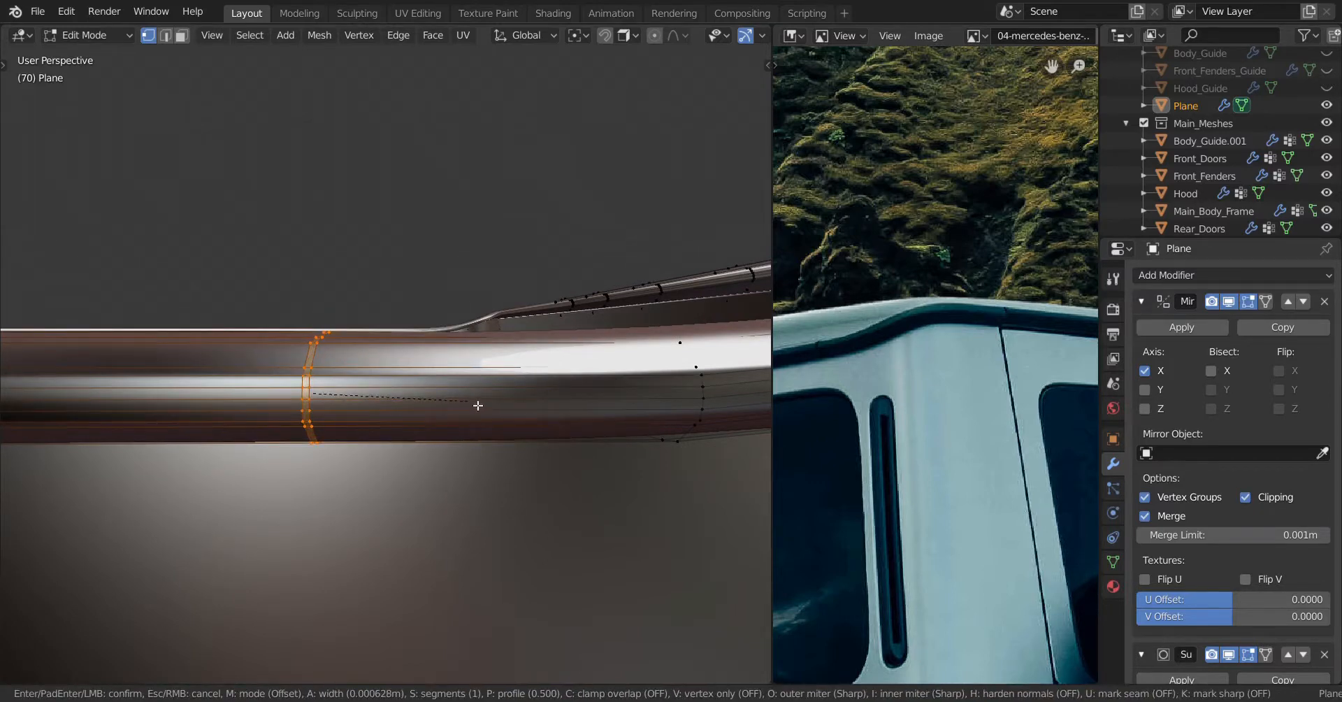
pyautogui.click(478, 405)
# Add three evenly spaced edge loops inside the bevelled strip on the gutter
pyautogui.moveTo(383, 420); pyautogui.dragTo(336, 388, button='middle')
pyautogui.click(13, 374)
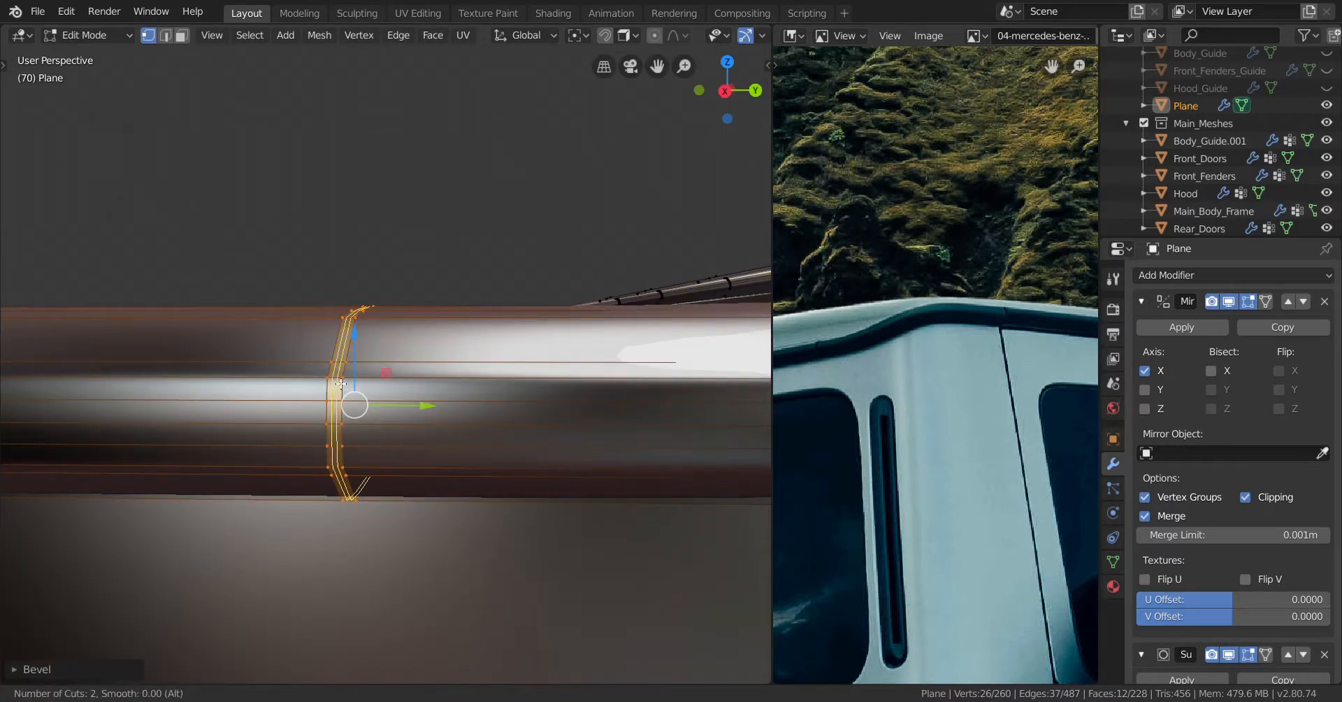
pyautogui.click(352, 353)
# Shrink the strip's middle loop inward by about 0.002 m to form a seam groove across the gutter
pyautogui.moveTo(351, 353); pyautogui.dragTo(340, 384, button='middle')
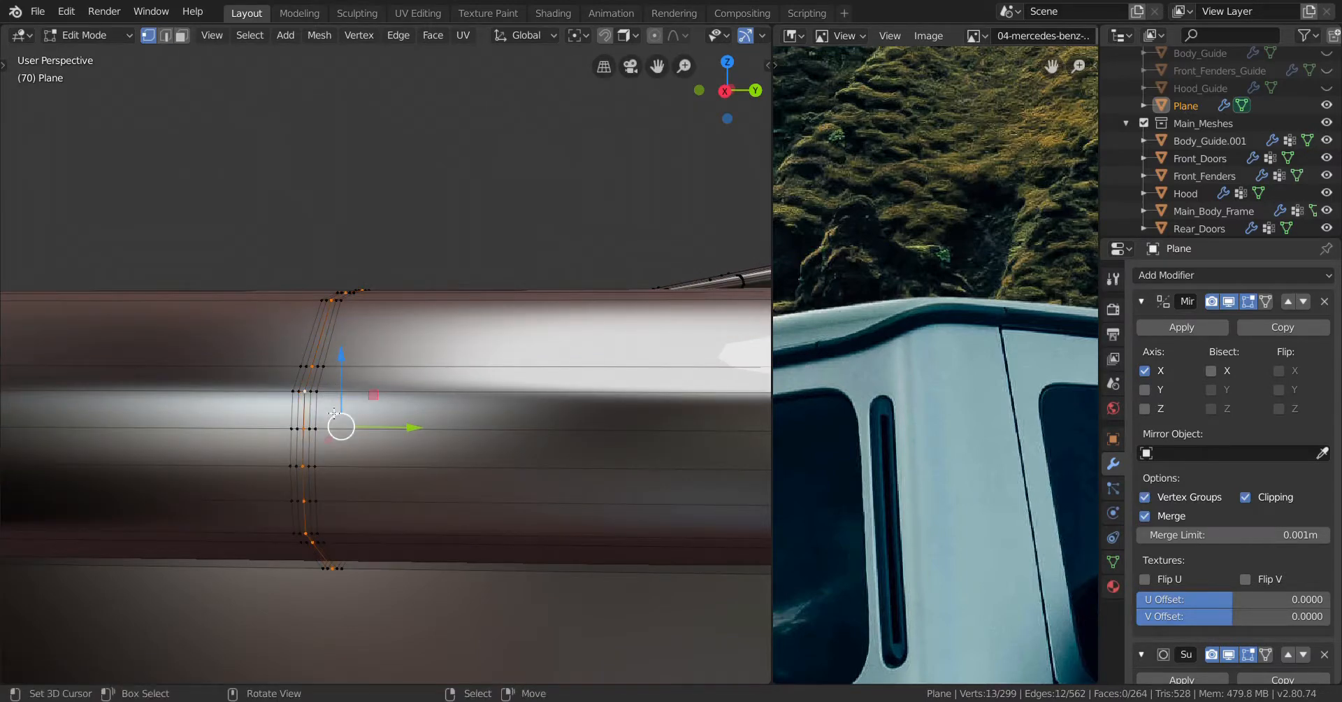
pyautogui.press('KP_3')
pyautogui.scroll(4, 333, 413)
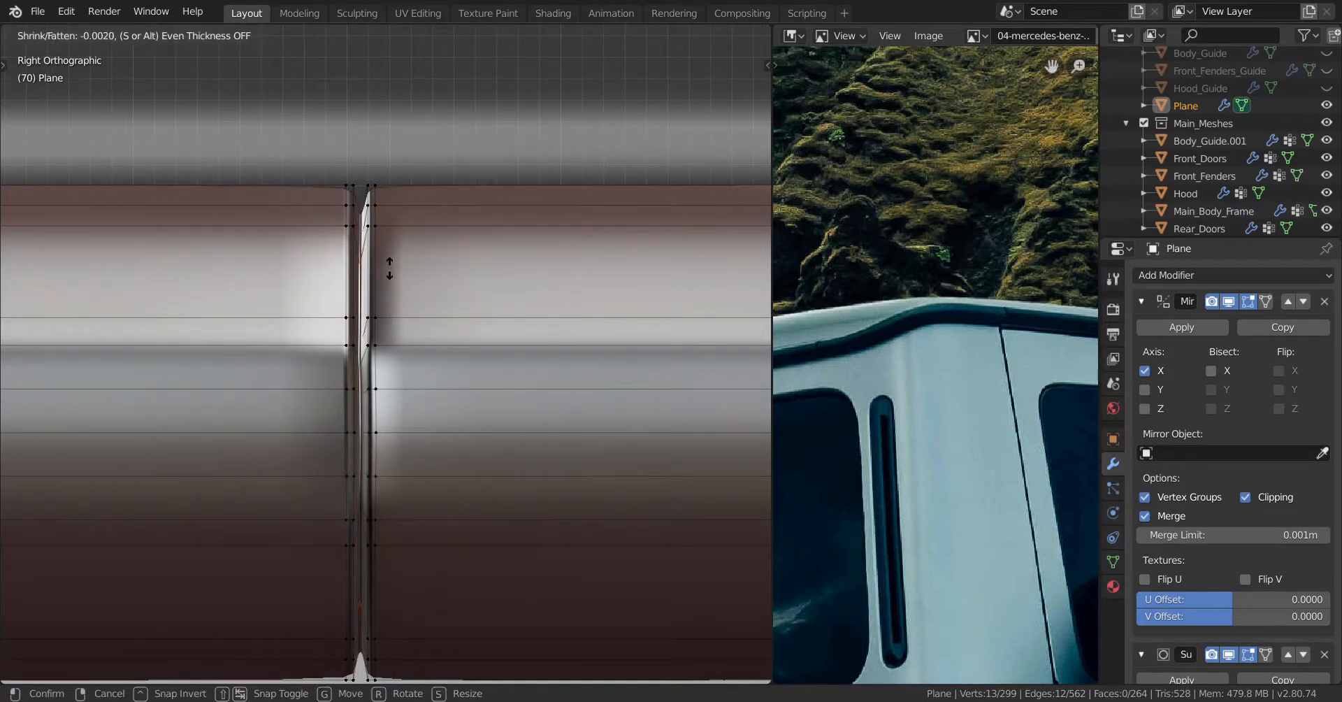
pyautogui.click(376, 237)
pyautogui.scroll(-6, 419, 357)
pyautogui.press('Tab')
# Check the seam groove in wireframe and shrink its middle loop by a further 0.0011 m
pyautogui.moveTo(430, 362)
pyautogui.mouseDown(button='middle')
pyautogui.moveTo(404, 458)
pyautogui.moveTo(422, 463)
pyautogui.moveTo(381, 464)
pyautogui.mouseUp(button='middle')
pyautogui.scroll(4, 404, 459)
pyautogui.hotkey('shift', 'z')
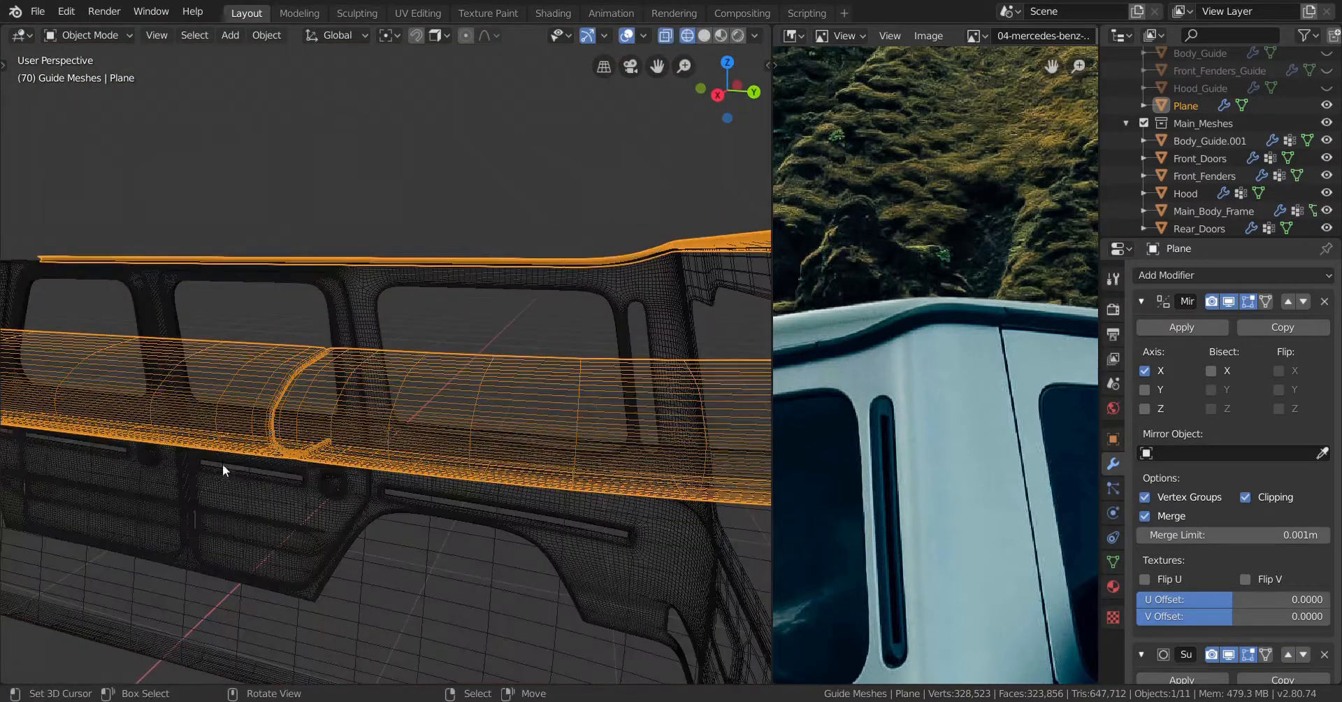
pyautogui.moveTo(222, 463); pyautogui.dragTo(324, 467, button='middle')
pyautogui.press('Tab')
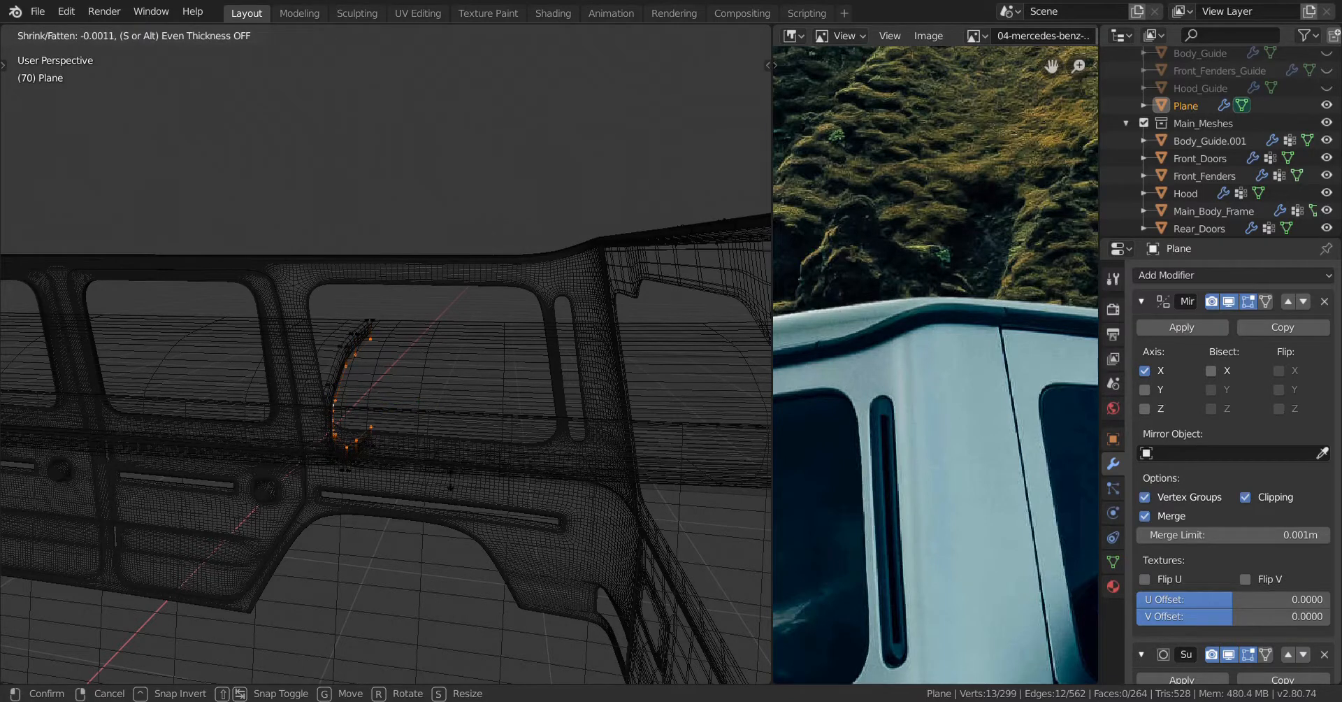
pyautogui.click(450, 482)
# Return to solid shading and add a supporting edge loop on each side of the gutter's side seam groove, then leave mesh editing
pyautogui.moveTo(461, 485)
pyautogui.mouseDown(button='middle')
pyautogui.moveTo(663, 466)
pyautogui.moveTo(616, 465)
pyautogui.mouseUp(button='middle')
pyautogui.hotkey('shift', 'z')
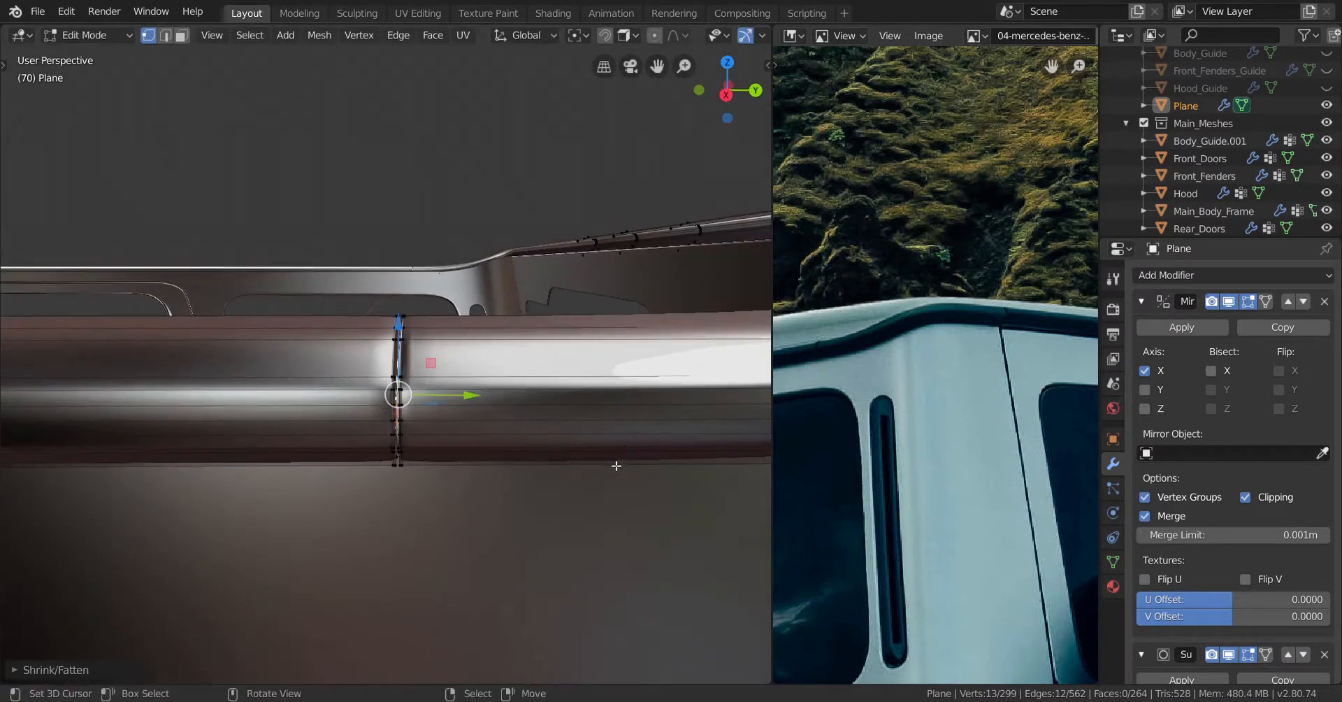
pyautogui.click(632, 383)
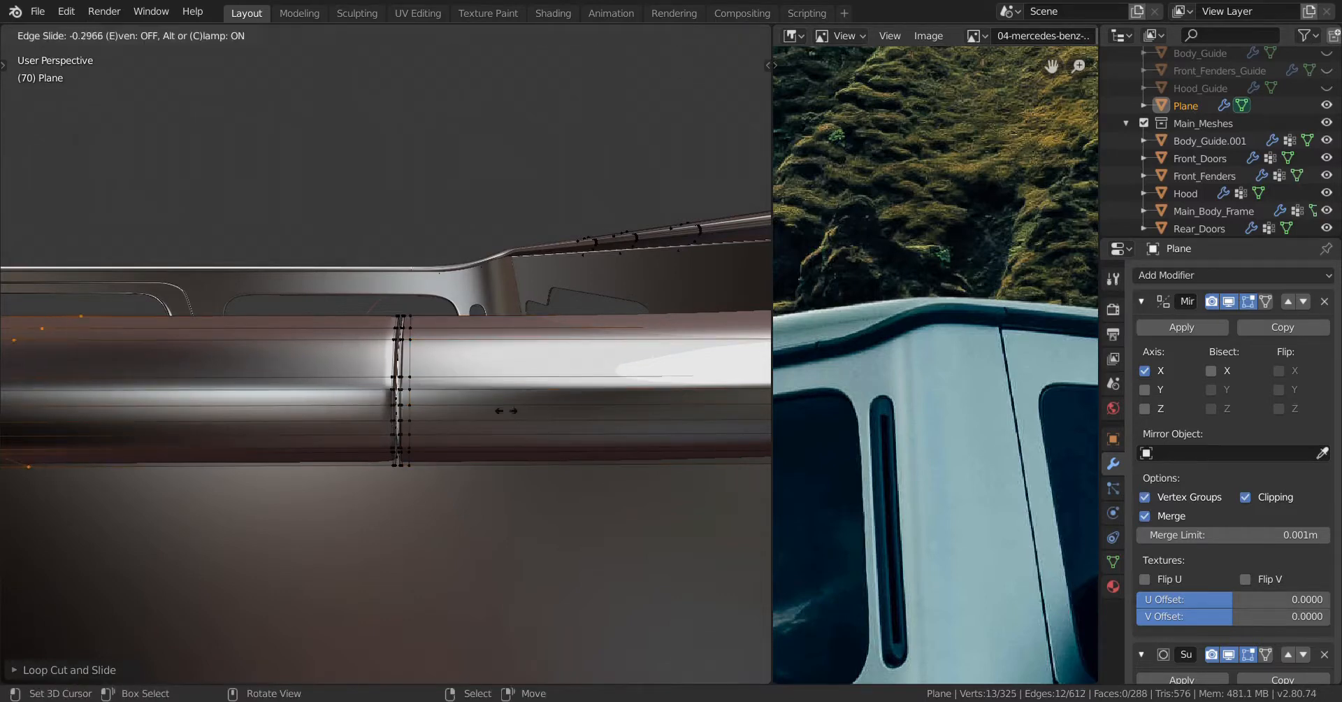
pyautogui.click(168, 430)
pyautogui.press('Tab')
pyautogui.moveTo(296, 430); pyautogui.dragTo(389, 432, button='middle')
pyautogui.hotkey('alt', 'a')
# Bevel a cross-section loop on the gutter's rear stretch into a narrow one-segment strip and add evenly spaced edge loops inside it
pyautogui.press('Tab')
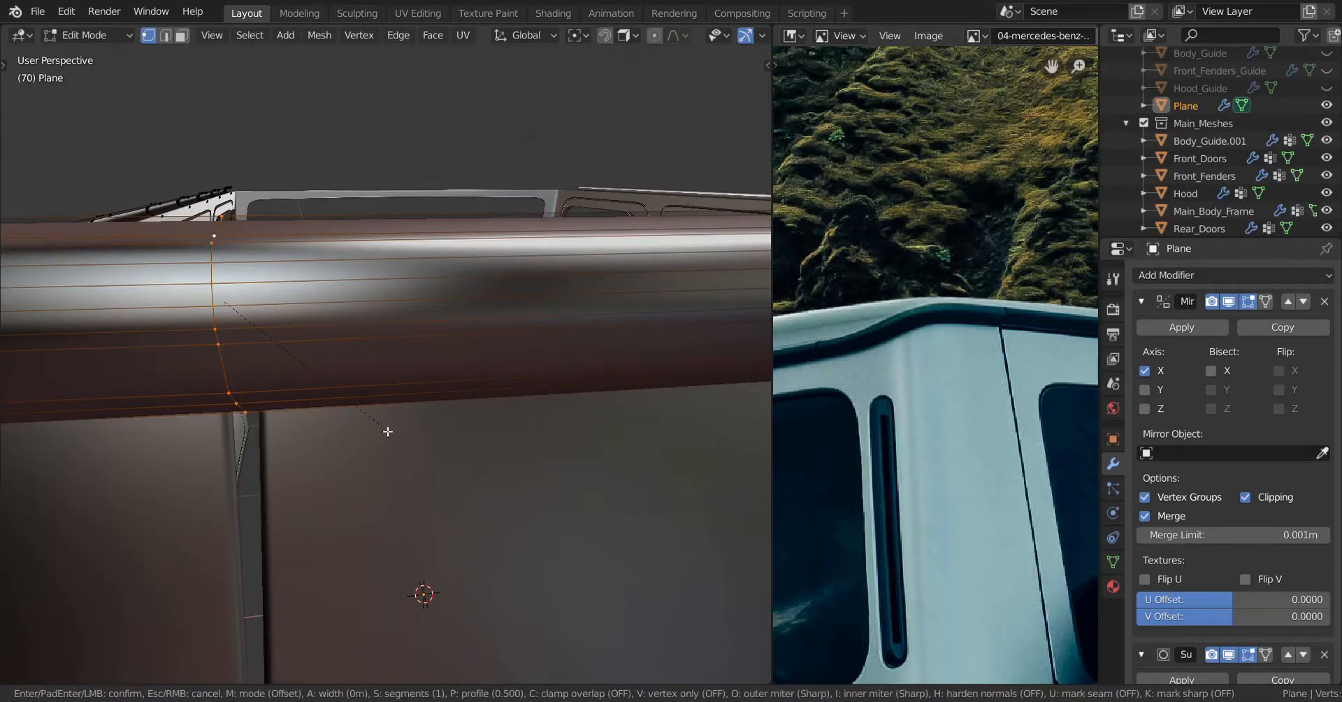
pyautogui.click(440, 470)
pyautogui.moveTo(440, 470); pyautogui.dragTo(298, 481, button='middle')
pyautogui.scroll(2, 298, 481)
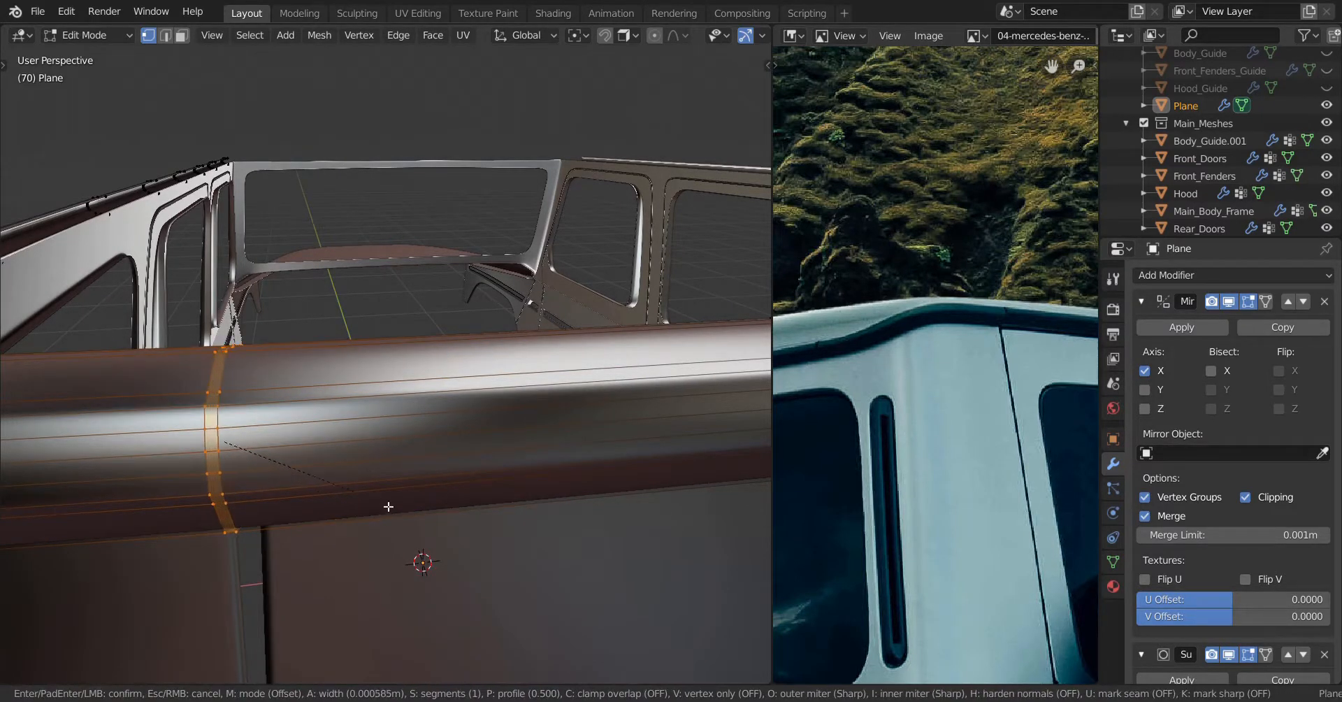
pyautogui.click(217, 448)
# Shrink the rear strip's middle loop inward by about 0.002 m and deepen it further in wireframe to form a second seam groove
pyautogui.rightClick(220, 447)
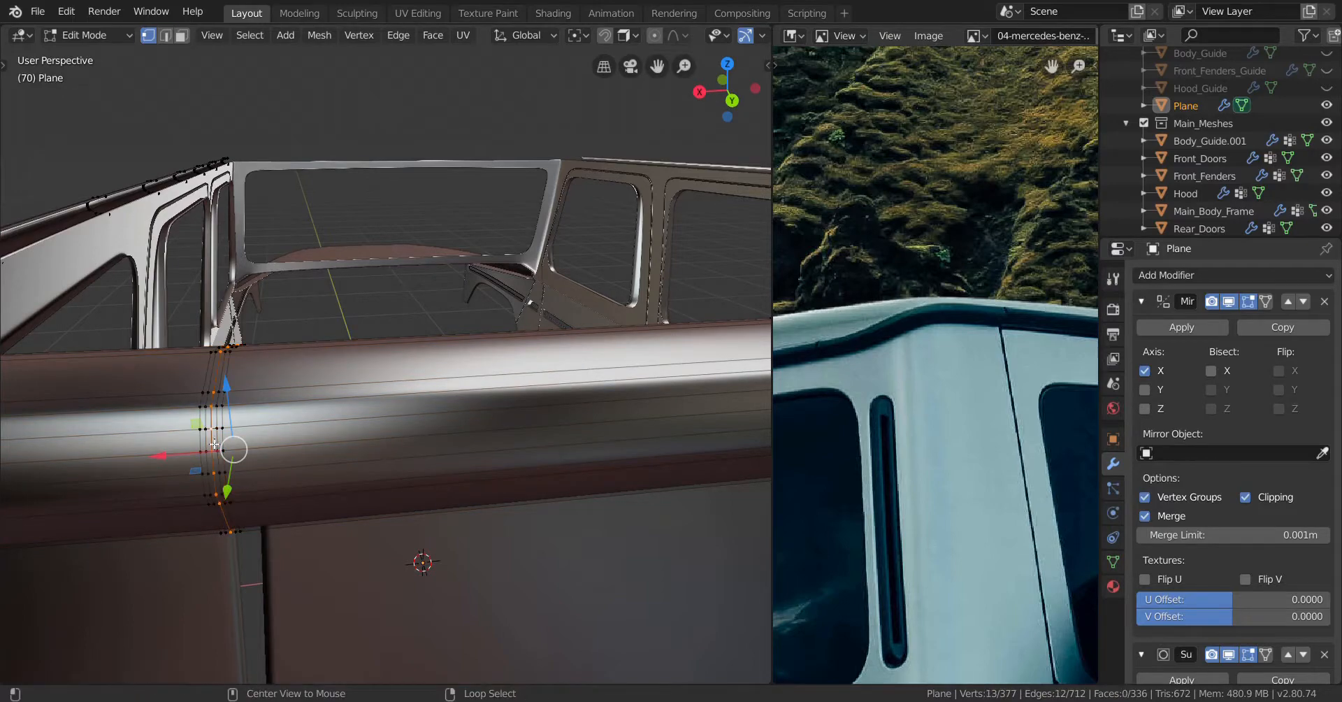
pyautogui.hotkey('alt', 's')
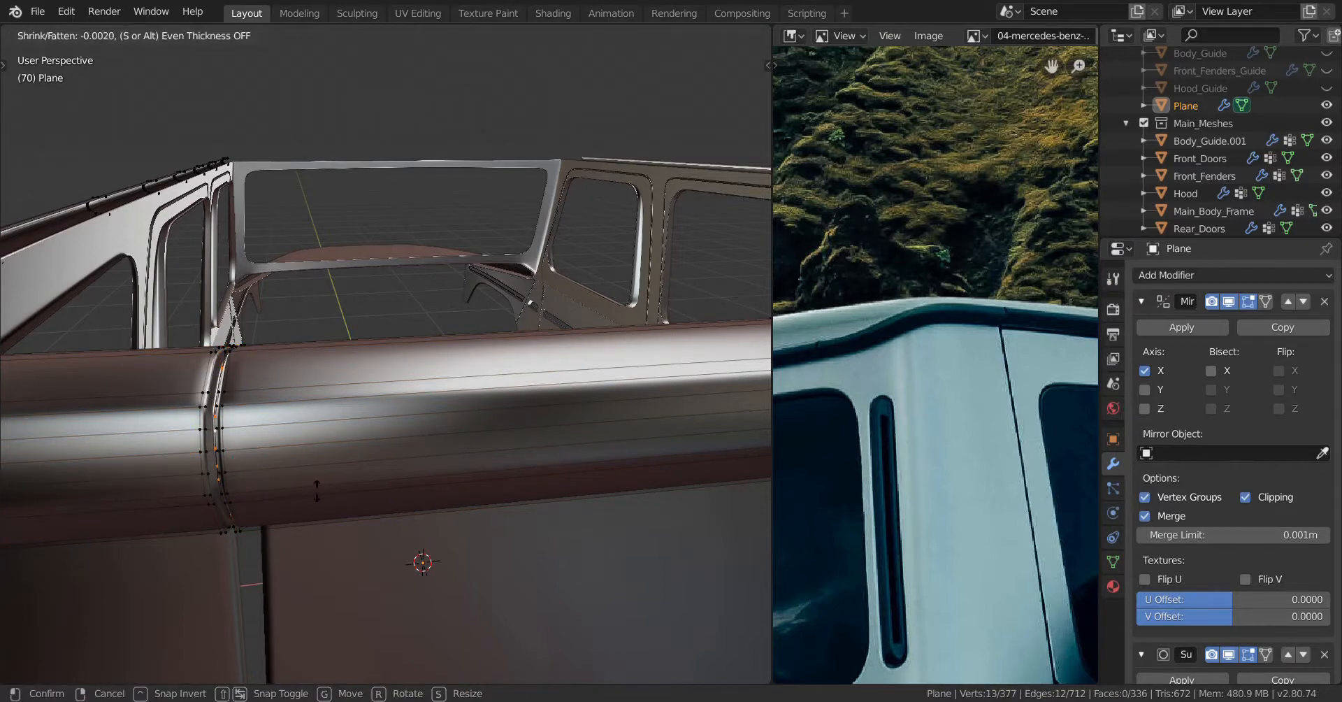
pyautogui.click(316, 491)
pyautogui.hotkey('shift', 'z')
pyautogui.moveTo(317, 490)
pyautogui.mouseDown(button='middle')
pyautogui.moveTo(159, 494)
pyautogui.moveTo(250, 495)
pyautogui.moveTo(238, 489)
pyautogui.mouseUp(button='middle')
pyautogui.press('KP_Decimal')
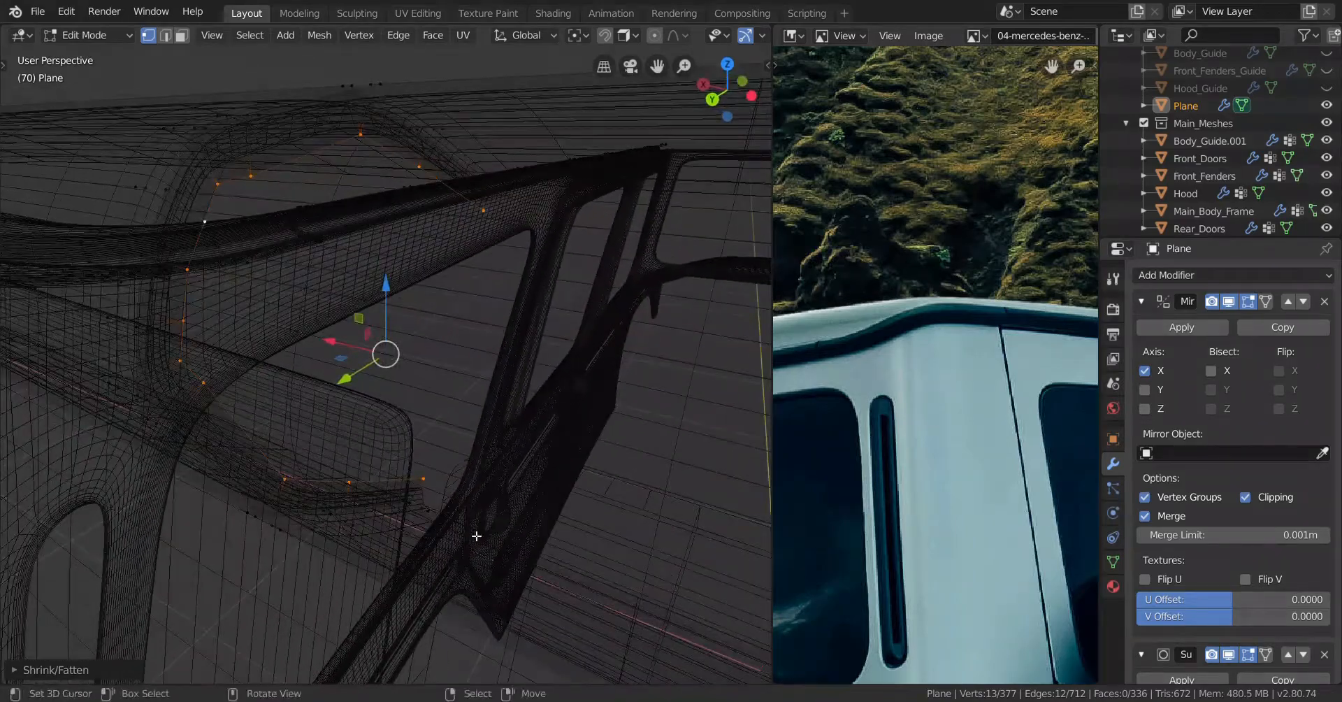
pyautogui.hotkey('alt', 's')
pyautogui.click(437, 518)
pyautogui.moveTo(438, 518); pyautogui.dragTo(476, 525, button='middle')
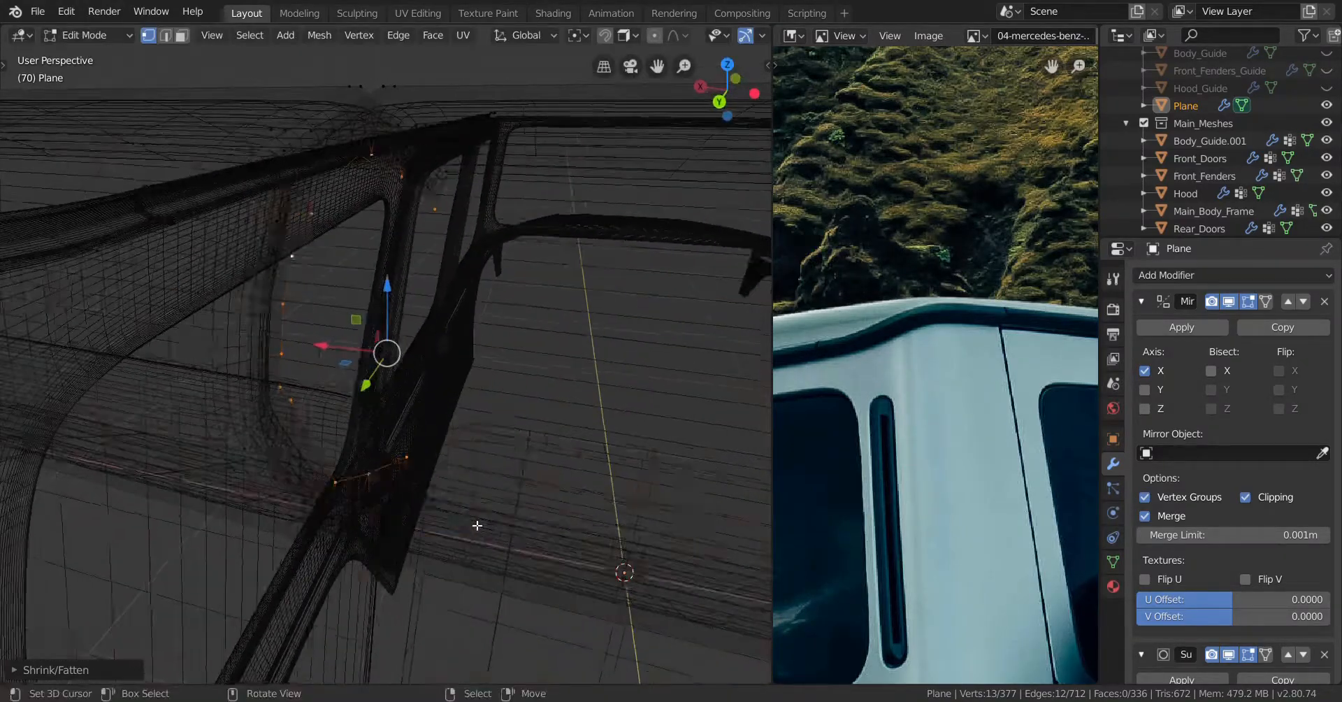
# Return to solid shading, add a supporting edge loop on each side of the rear seam groove, and leave mesh editing
pyautogui.hotkey('shift', 'z')
pyautogui.moveTo(429, 417); pyautogui.dragTo(478, 415, button='middle')
pyautogui.scroll(-5, 460, 412)
pyautogui.hotkey('ctrl', 'r')
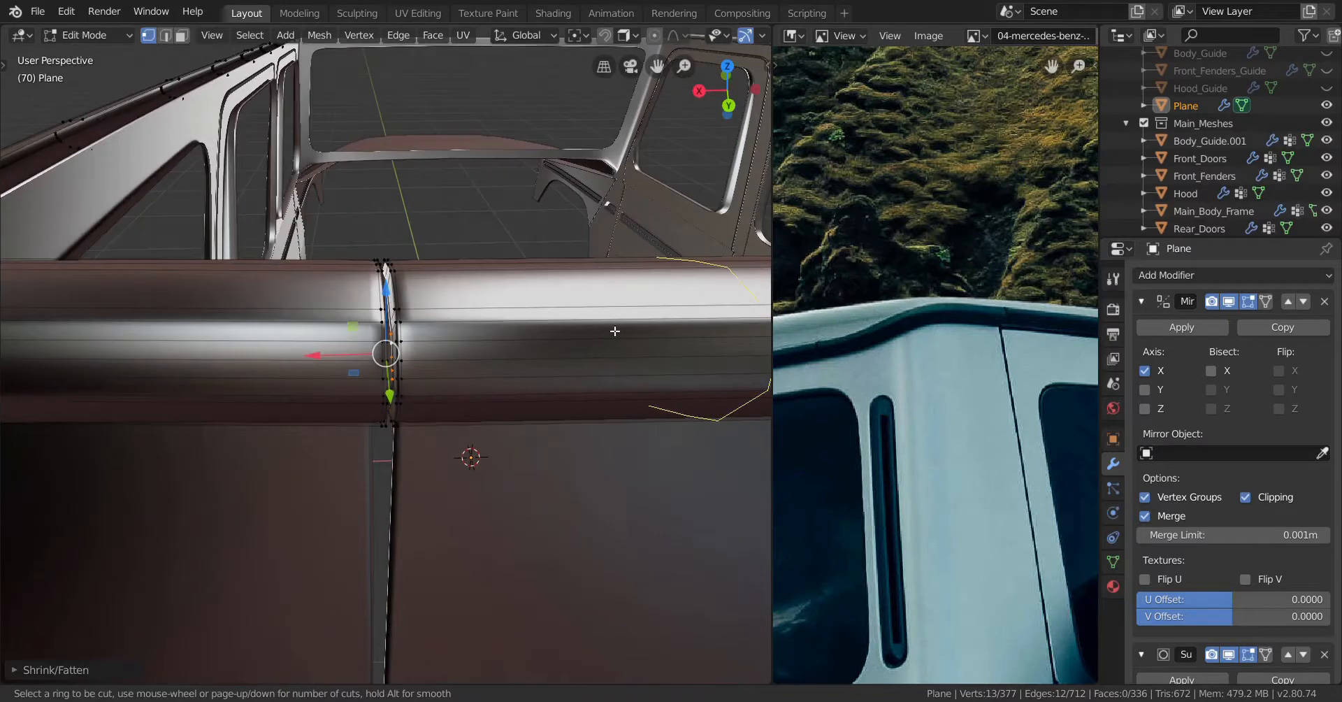
pyautogui.click(616, 331)
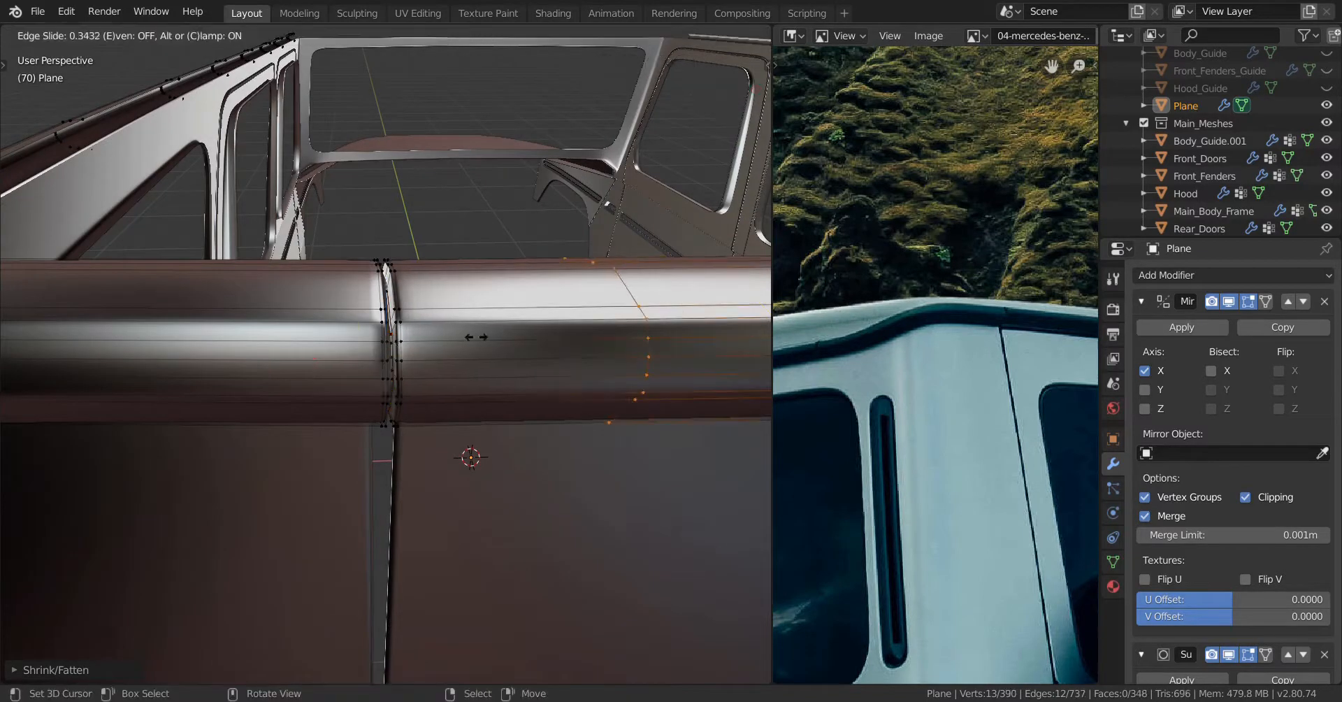
pyautogui.click(255, 381)
pyautogui.hotkey('ctrl', 'r')
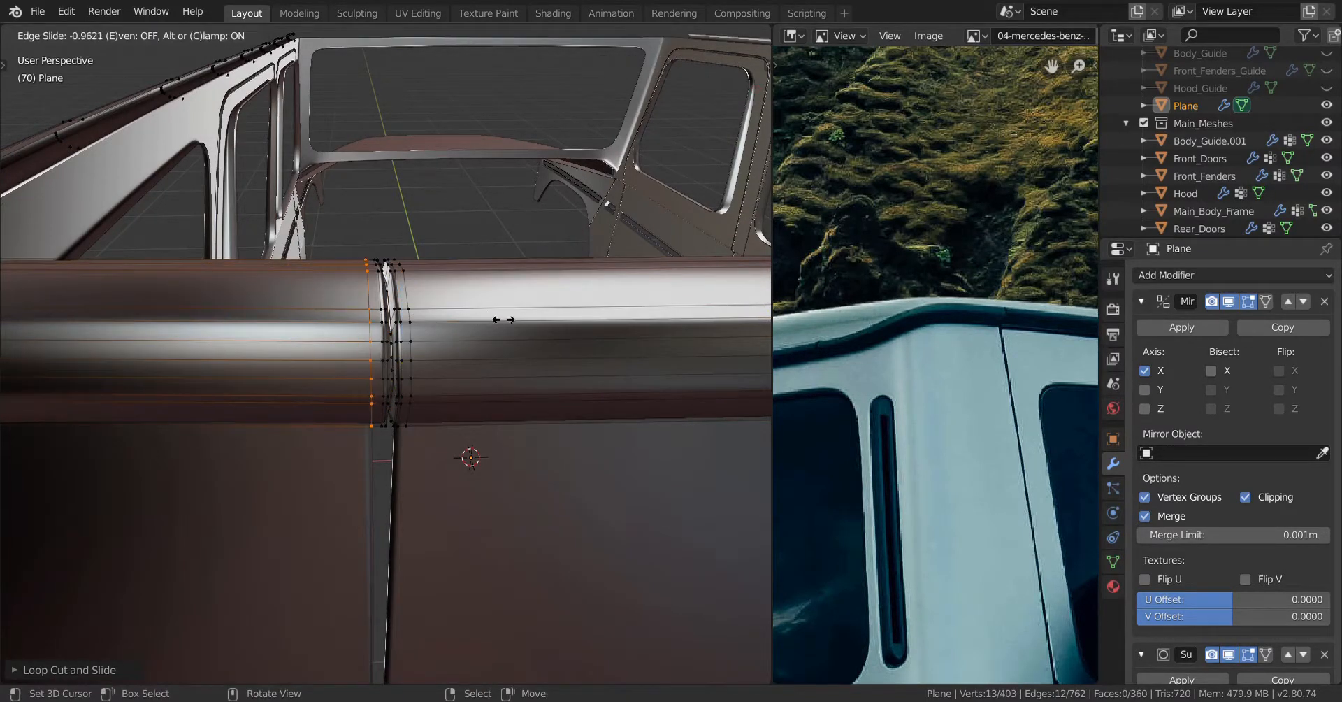
pyautogui.press('Tab')
# Examine the roof gutter and its seam grooves on the whole car body from the rear to the front
pyautogui.scroll(-4, 363, 409)
pyautogui.moveTo(363, 409); pyautogui.dragTo(254, 490, button='middle')
pyautogui.hotkey('alt', 'a')
pyautogui.scroll(-5, 338, 434)
pyautogui.scroll(-4, 359, 354)
pyautogui.scroll(4, 254, 489)
pyautogui.click(313, 328)
pyautogui.moveTo(313, 329); pyautogui.dragTo(561, 261, button='middle')
pyautogui.moveTo(455, 342); pyautogui.dragTo(427, 343, button='middle')
# Compare the gutter's front end above the windshield pillar with the trim at the same corner in the reference photo
pyautogui.moveTo(882, 445); pyautogui.dragTo(990, 261, button='middle')
pyautogui.scroll(-5, 790, 448)
pyautogui.scroll(6, 896, 455)
pyautogui.scroll(-2, 950, 336)
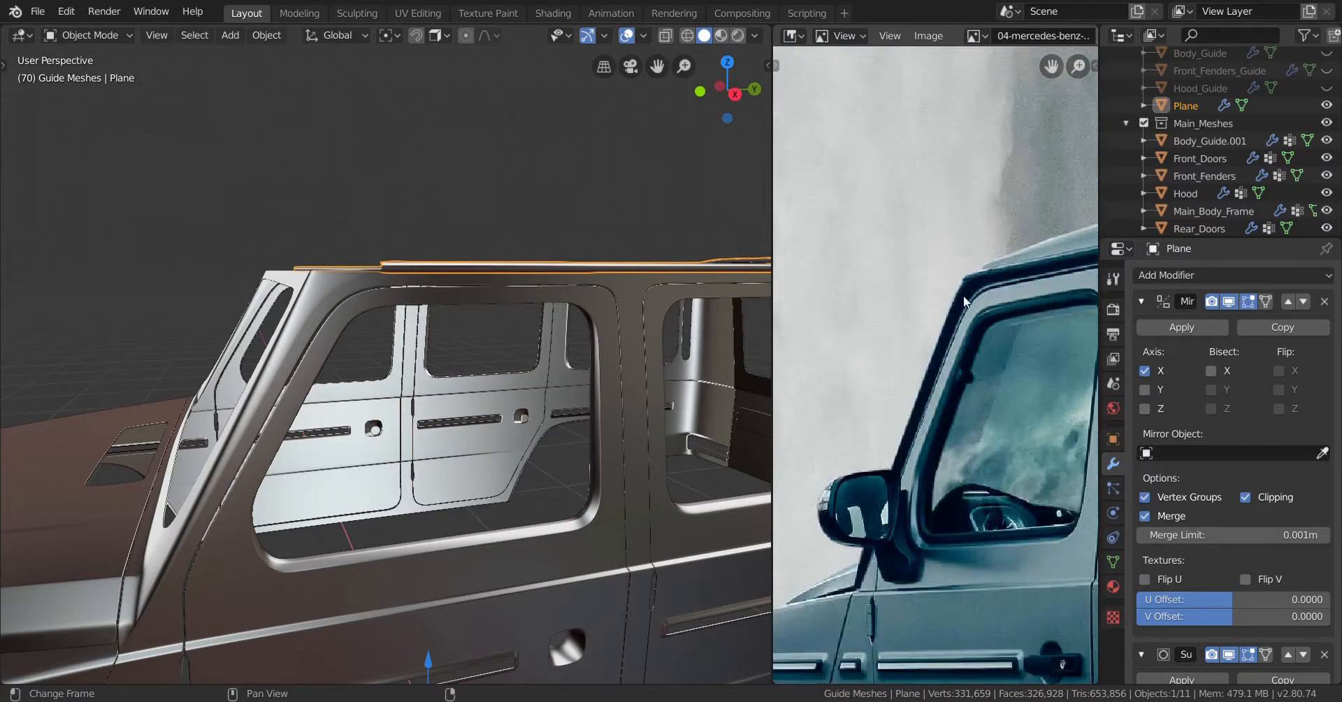
pyautogui.moveTo(190, 337); pyautogui.dragTo(398, 357, button='middle')
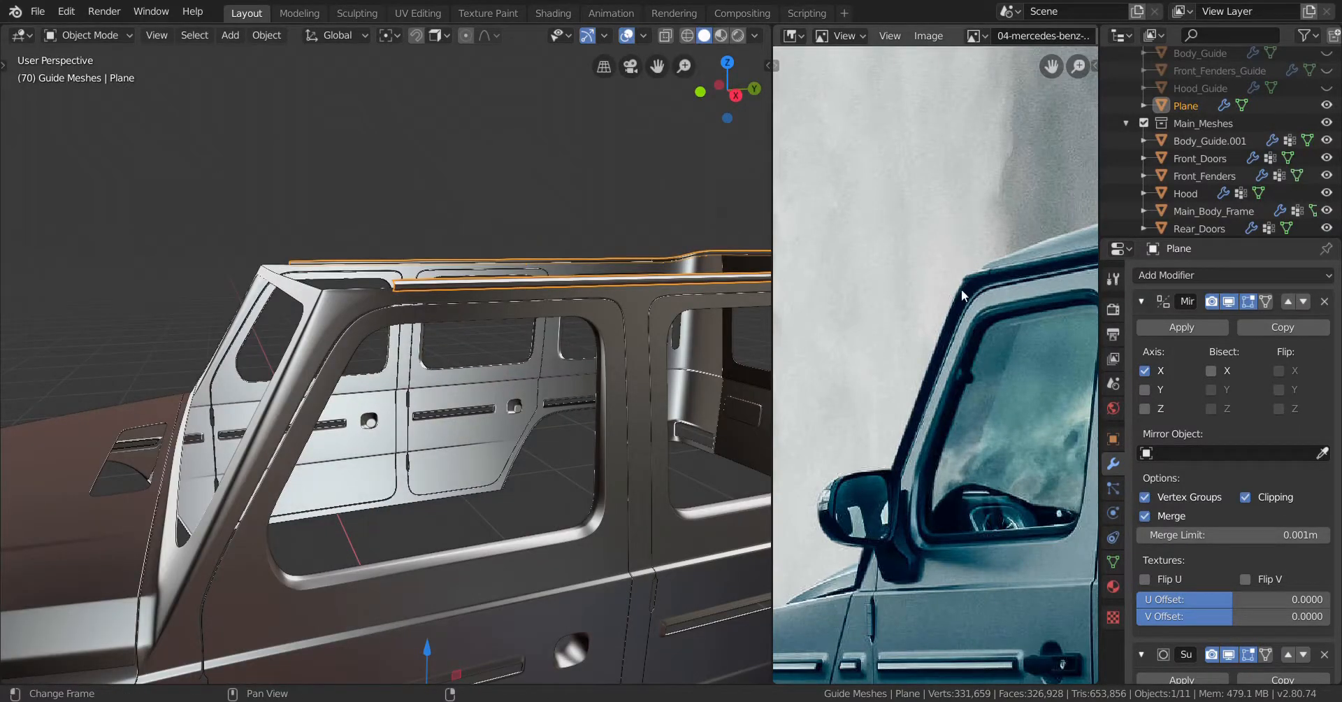
pyautogui.scroll(6, 962, 288)
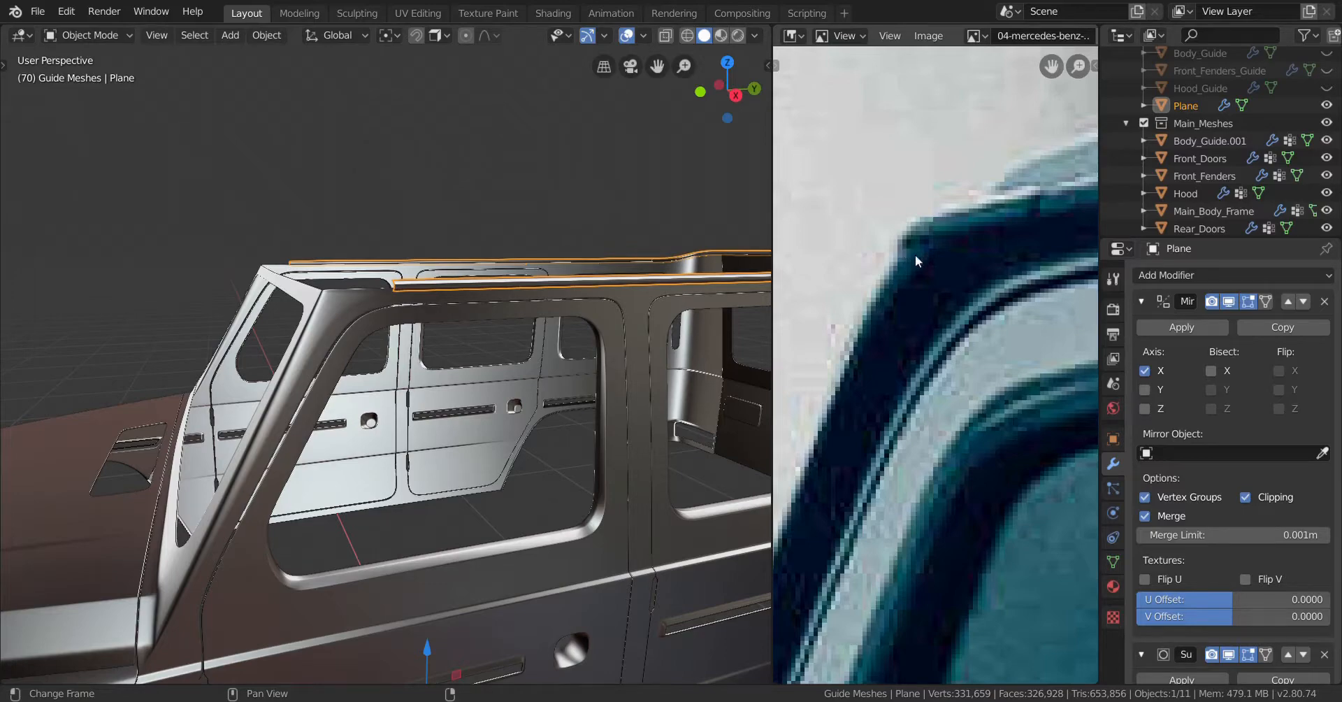
pyautogui.moveTo(461, 364); pyautogui.dragTo(414, 379, button='middle')
pyautogui.hotkey('alt', 'a')
pyautogui.click(513, 260)
pyautogui.hotkey('alt', 'a')
pyautogui.scroll(-3, 443, 376)
pyautogui.scroll(5, 415, 383)
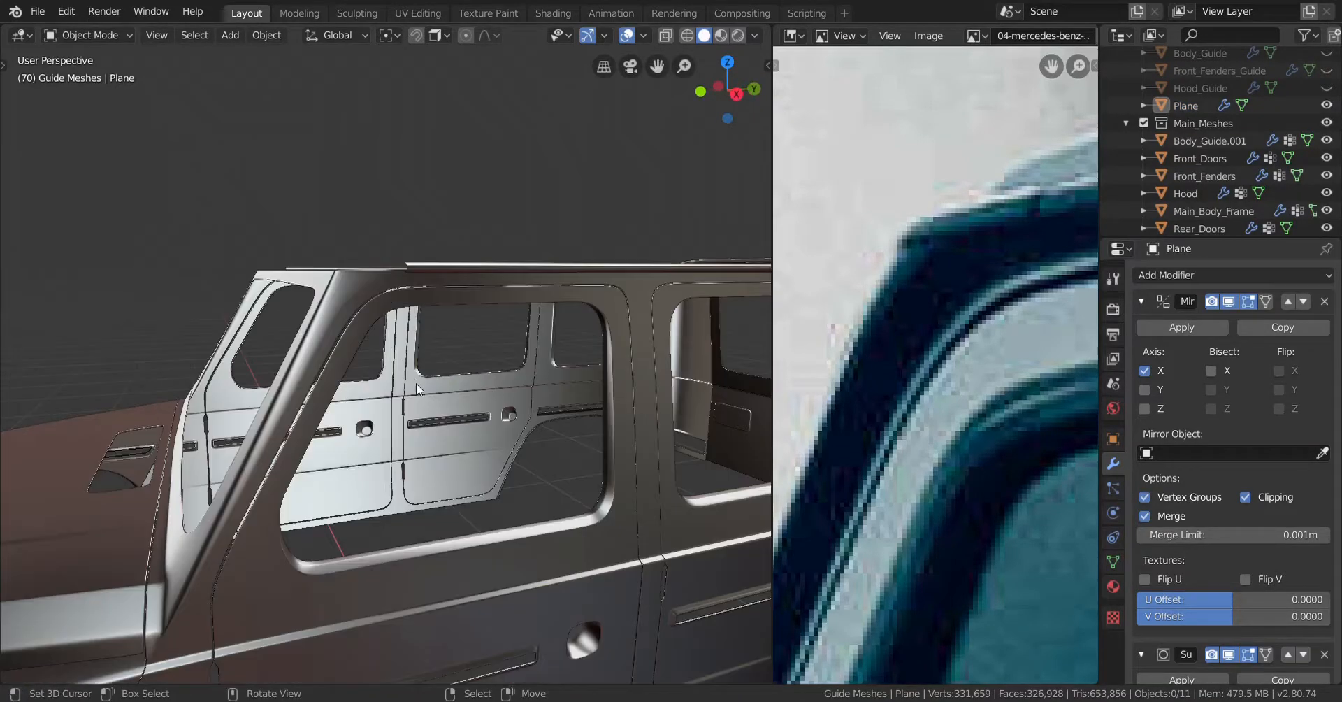